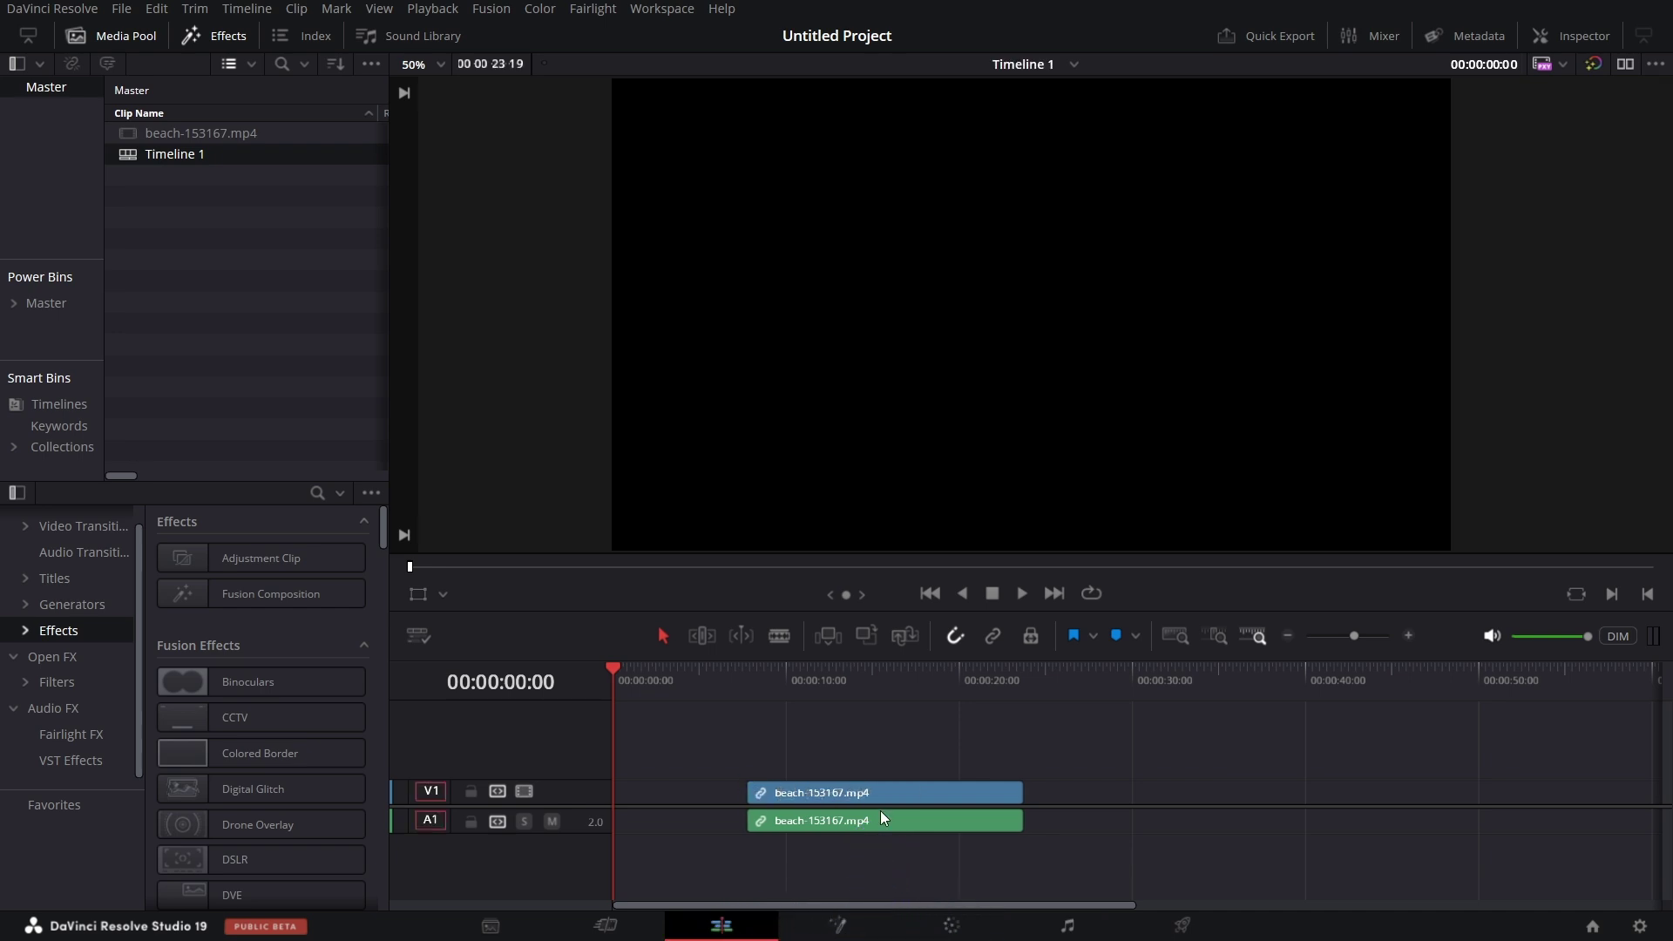
- Delete the beach clip's audio from track A1 while keeping its video
{"action": "left_click", "coordinate": [908, 826]}
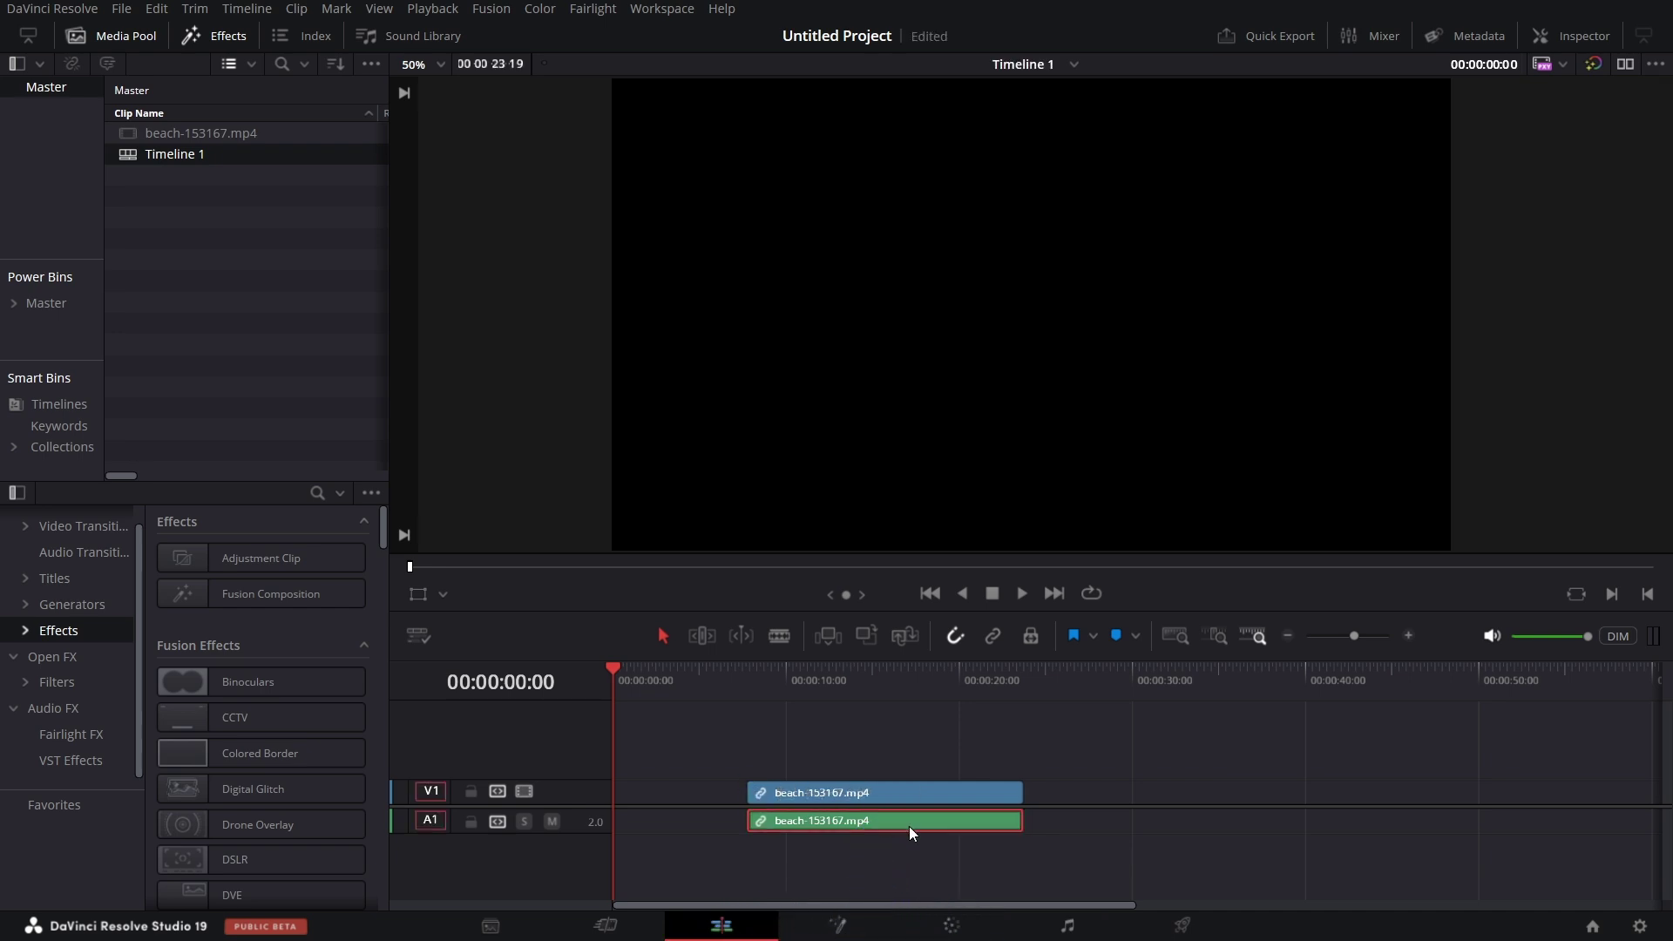
{"action": "key", "text": "Delete"}
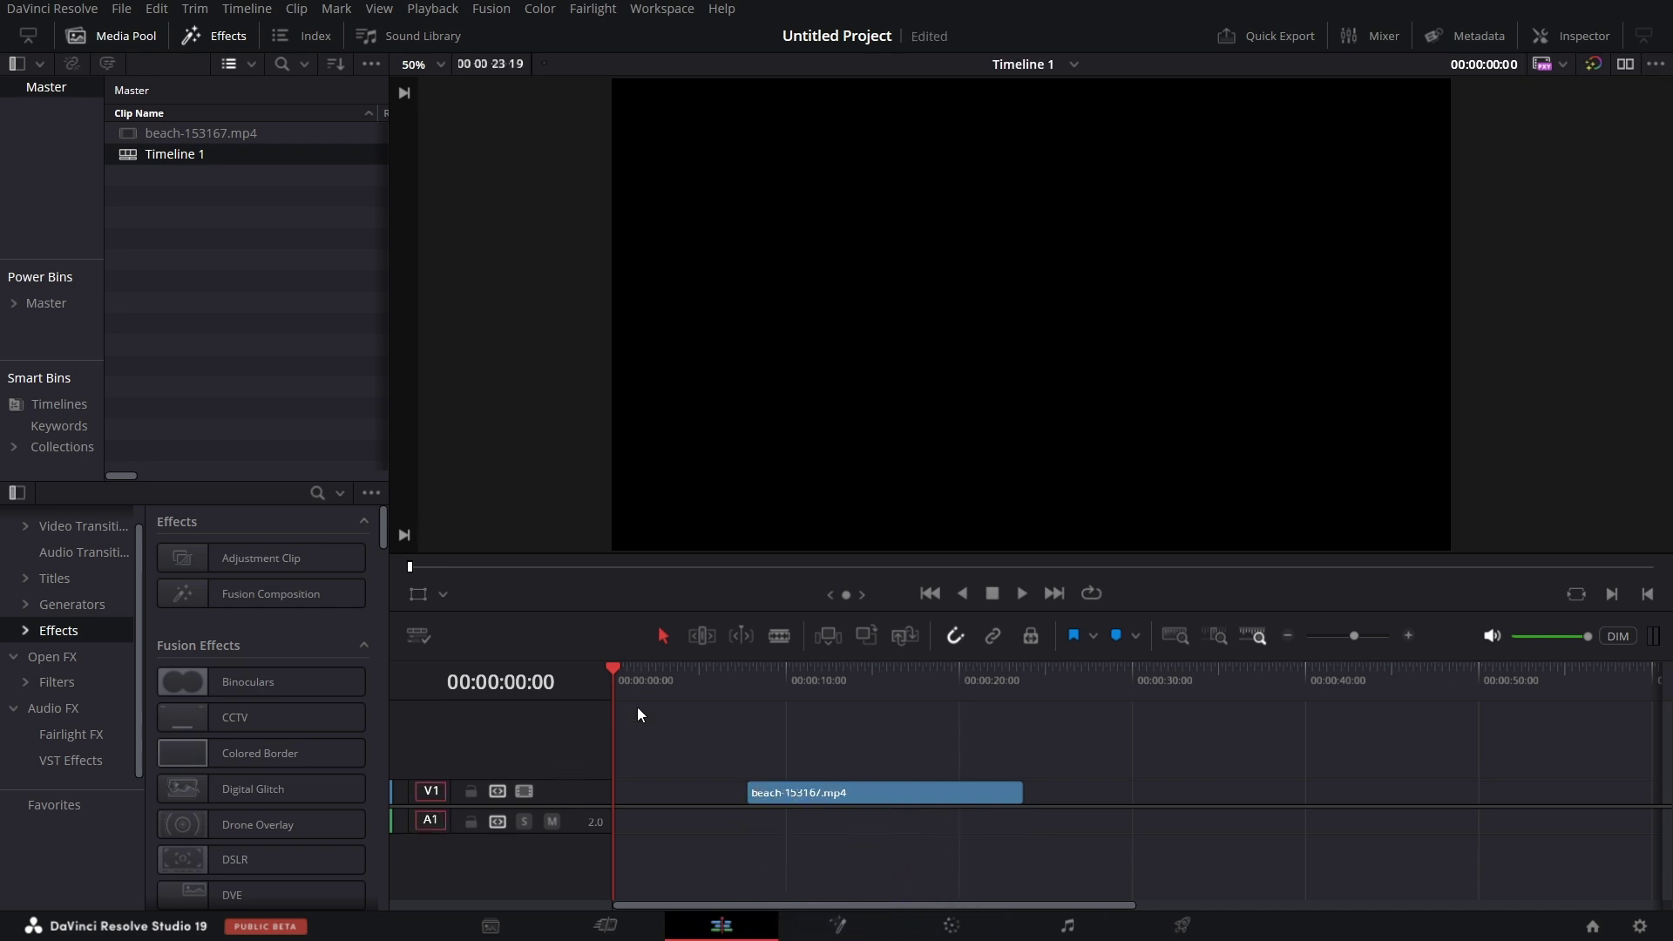
- Check the beach video clip's duration in frames without changing it
{"action": "left_click", "coordinate": [877, 793]}
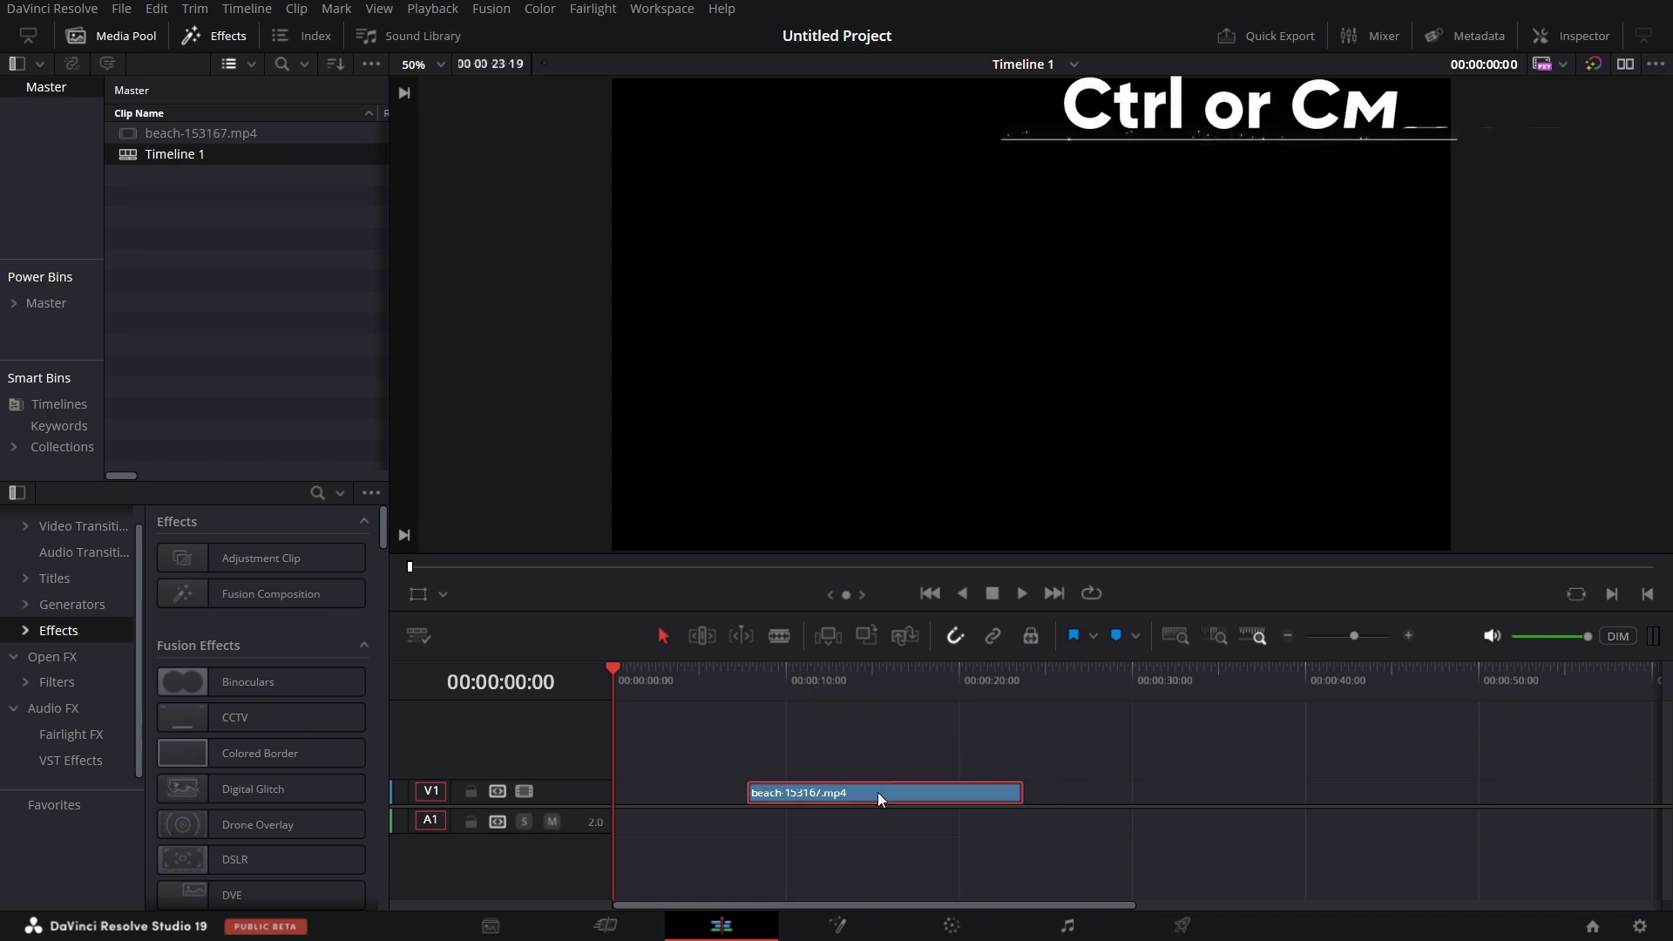
{"action": "key", "text": "ctrl+d"}
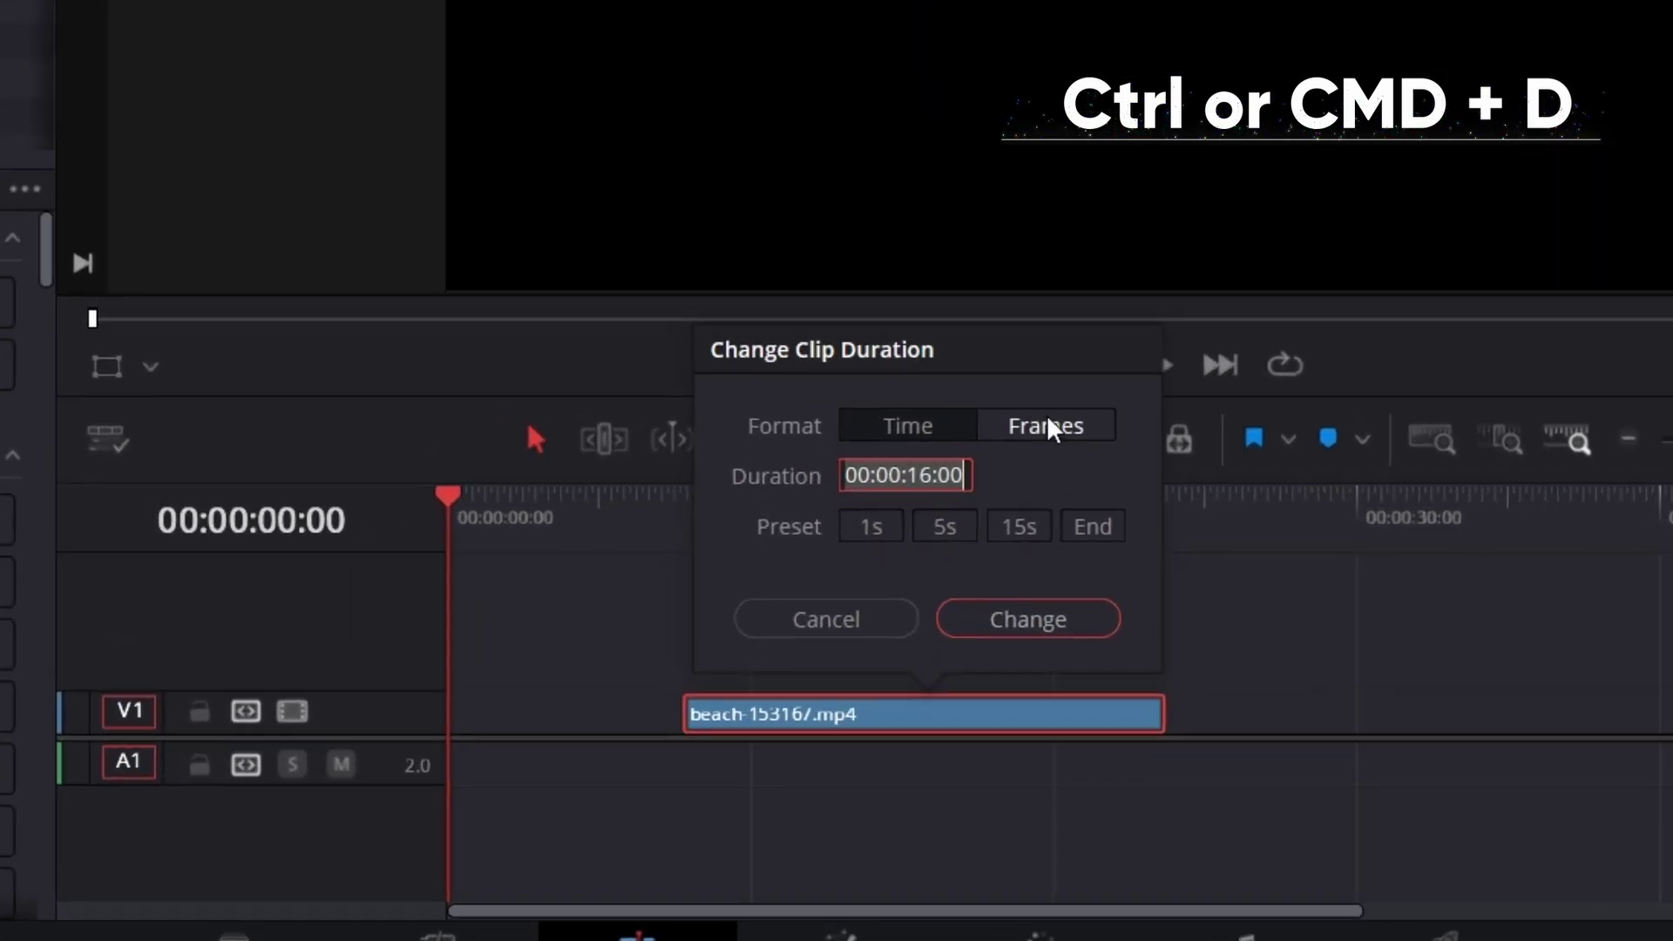
{"action": "left_click", "coordinate": [959, 634]}
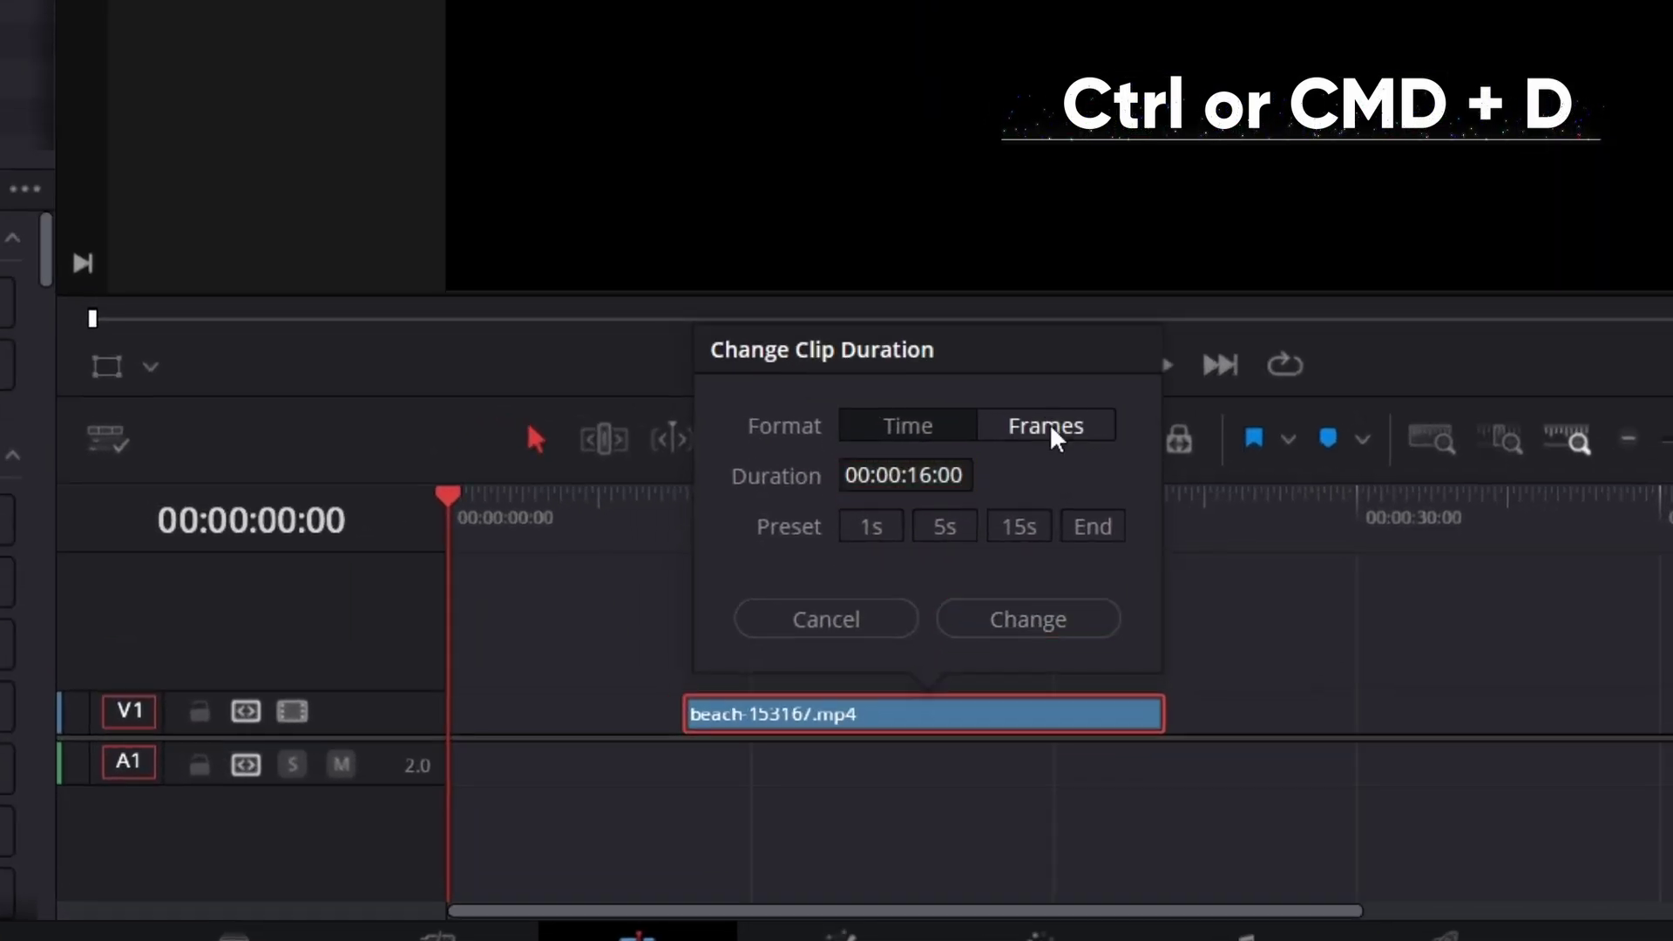
{"action": "left_click", "coordinate": [1049, 427]}
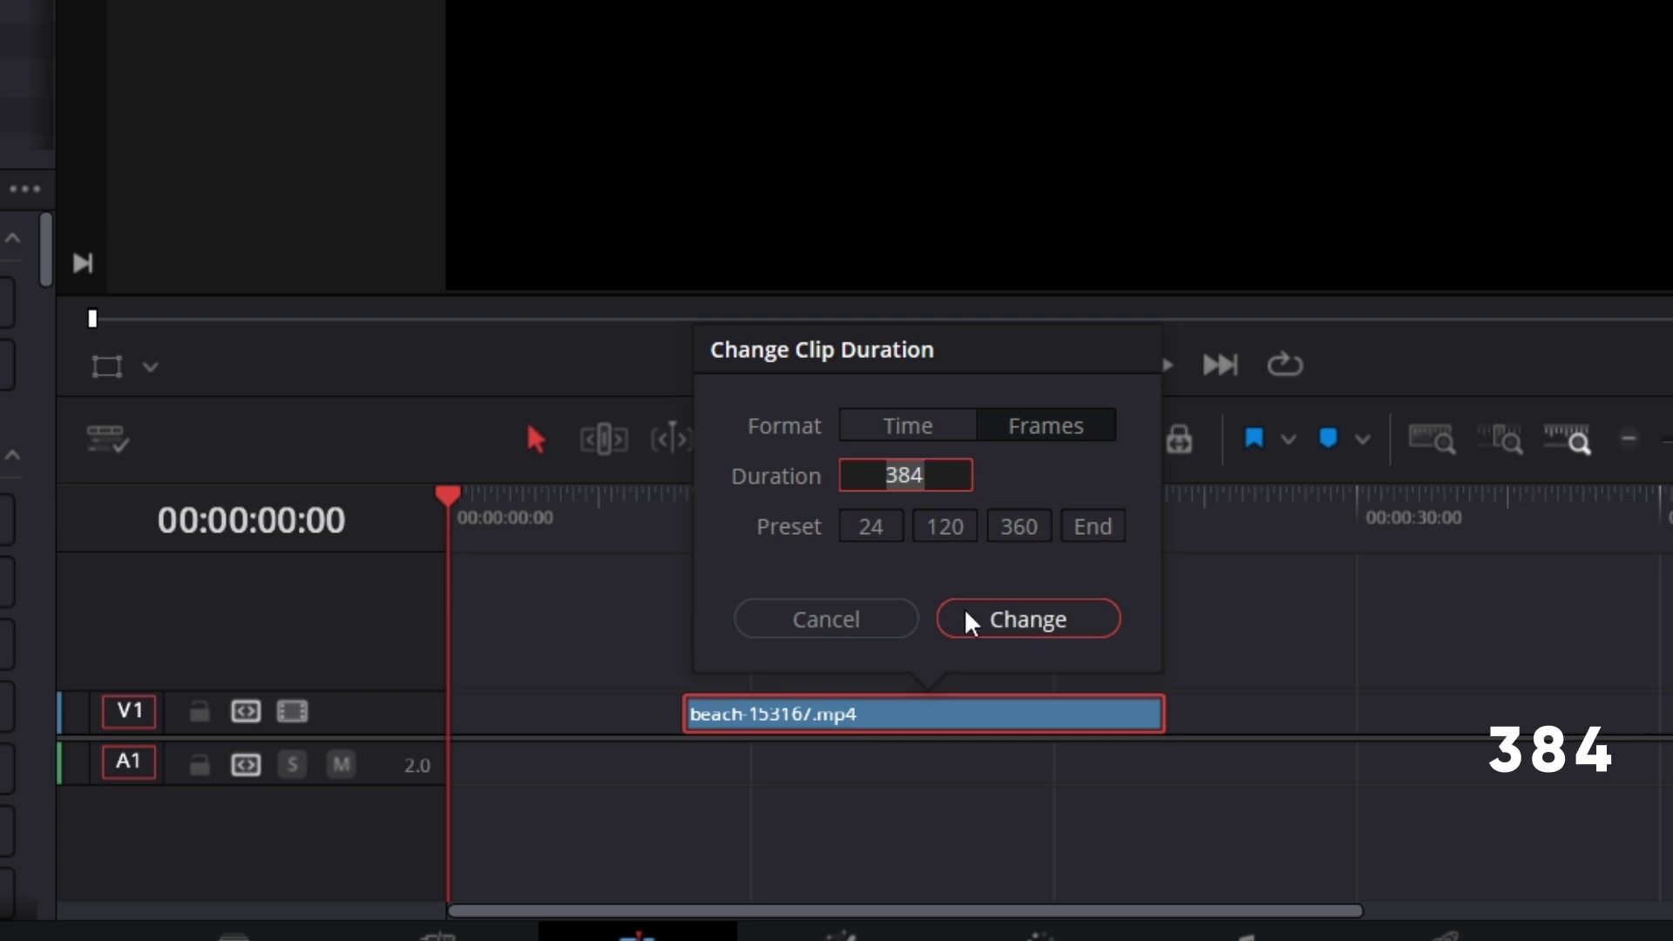
{"action": "left_click", "coordinate": [838, 629]}
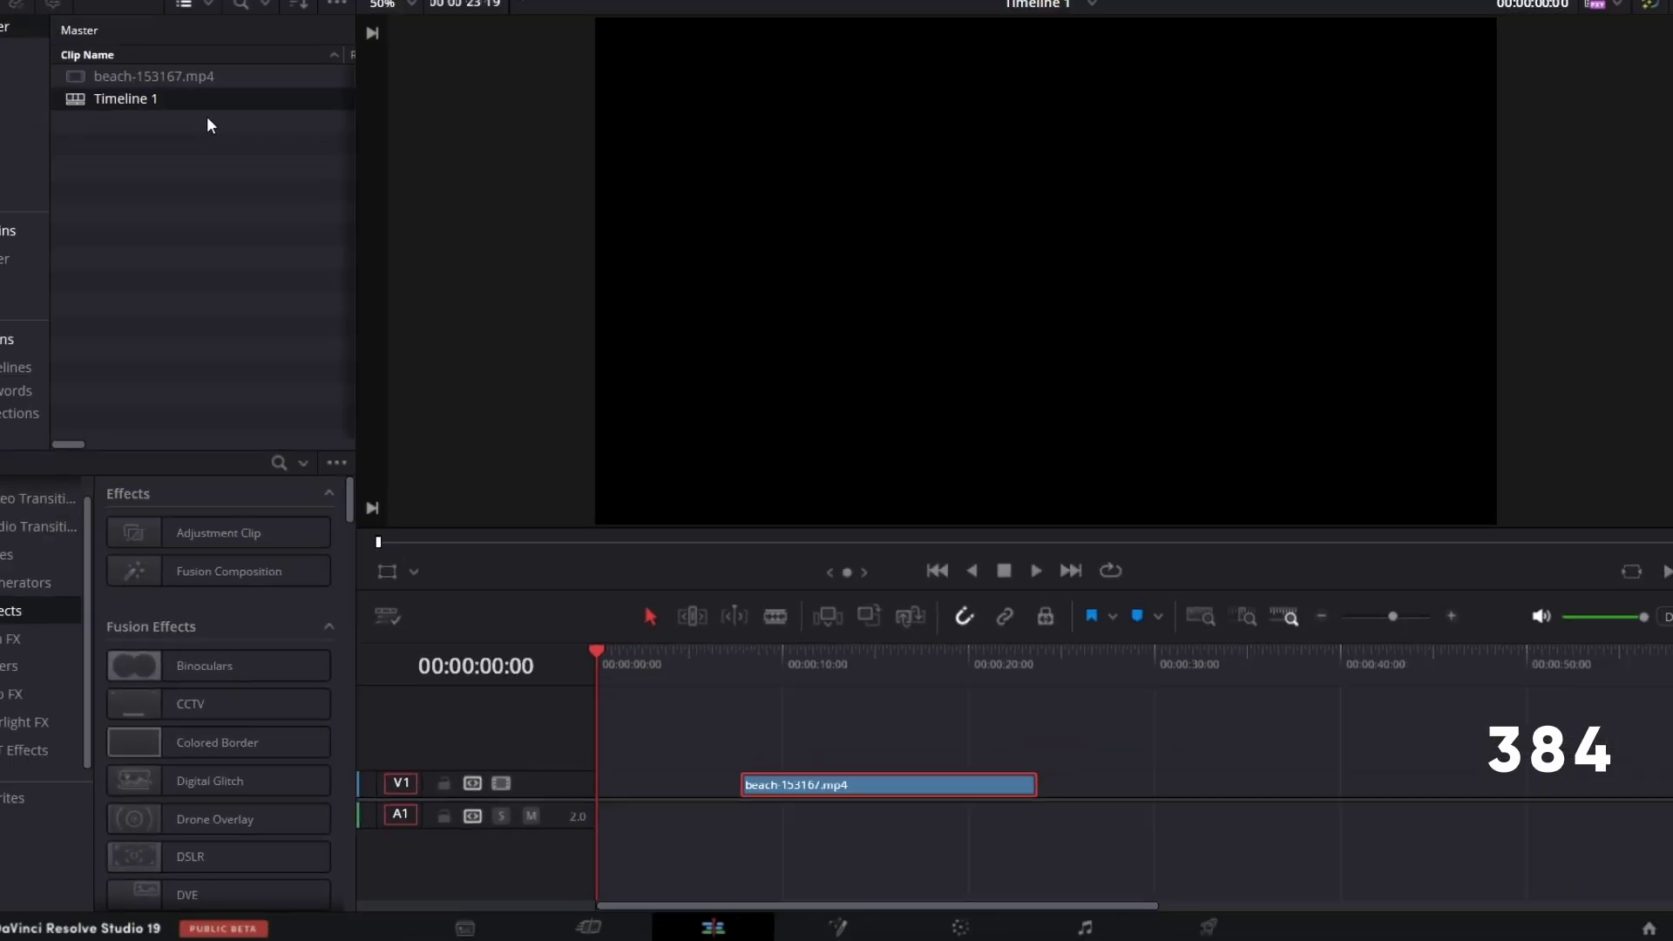
- Place a Fusion Composition on track V2 flush with the beach clip's end and check its duration in frames
{"action": "left_click", "coordinate": [228, 33]}
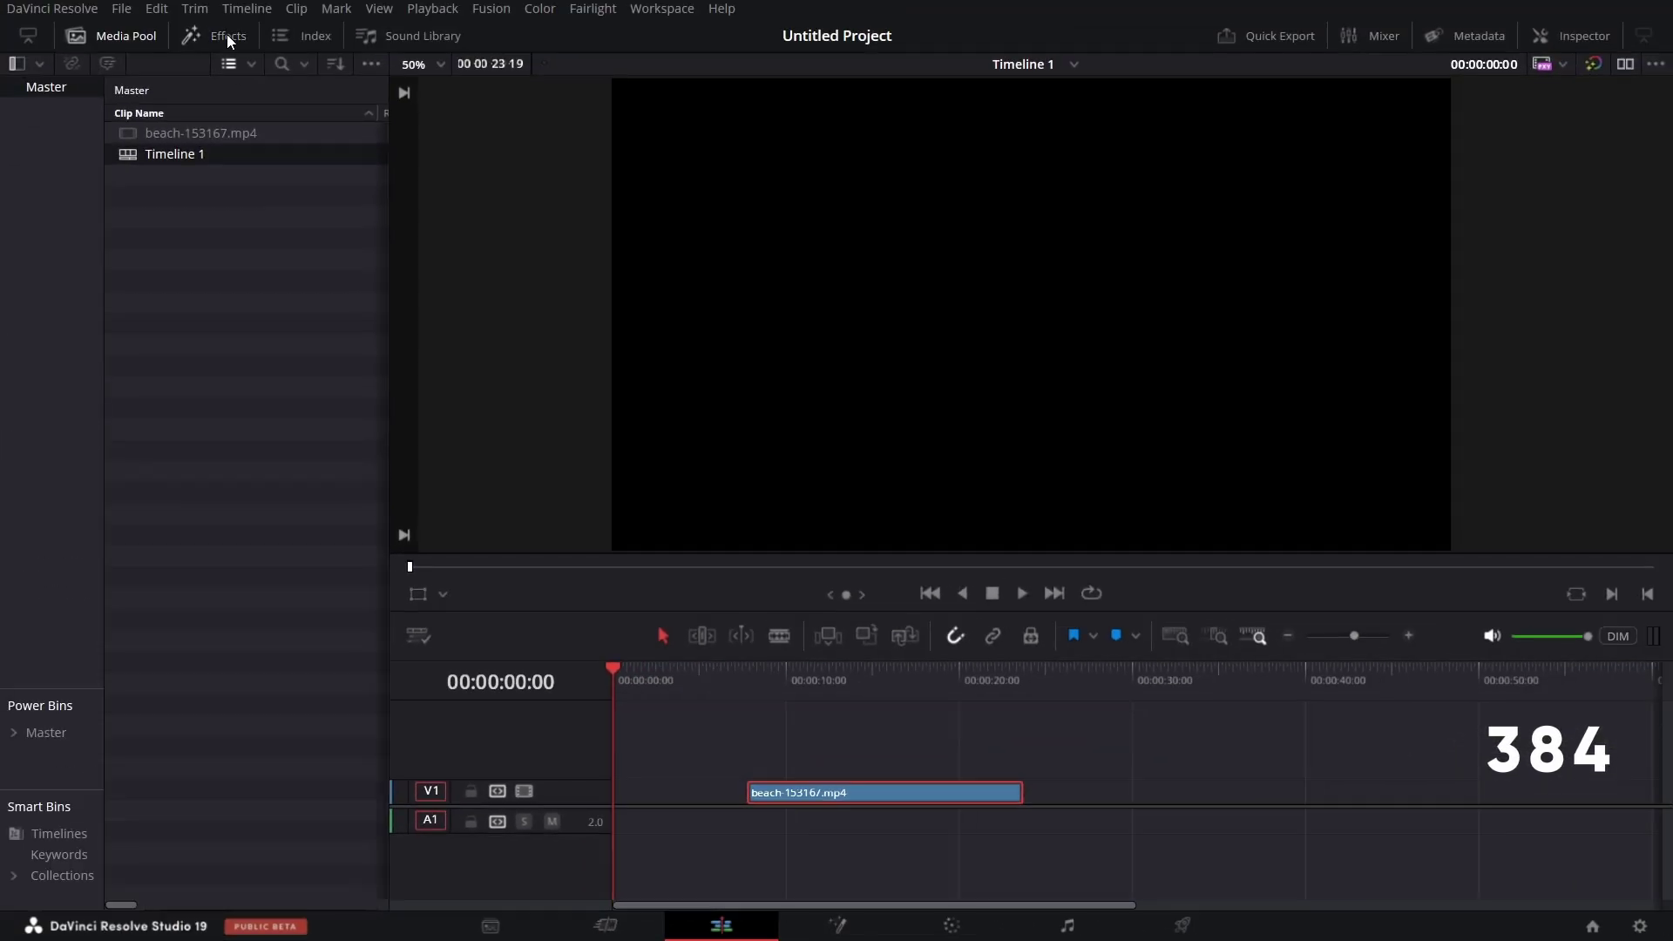
{"action": "left_click", "coordinate": [228, 33]}
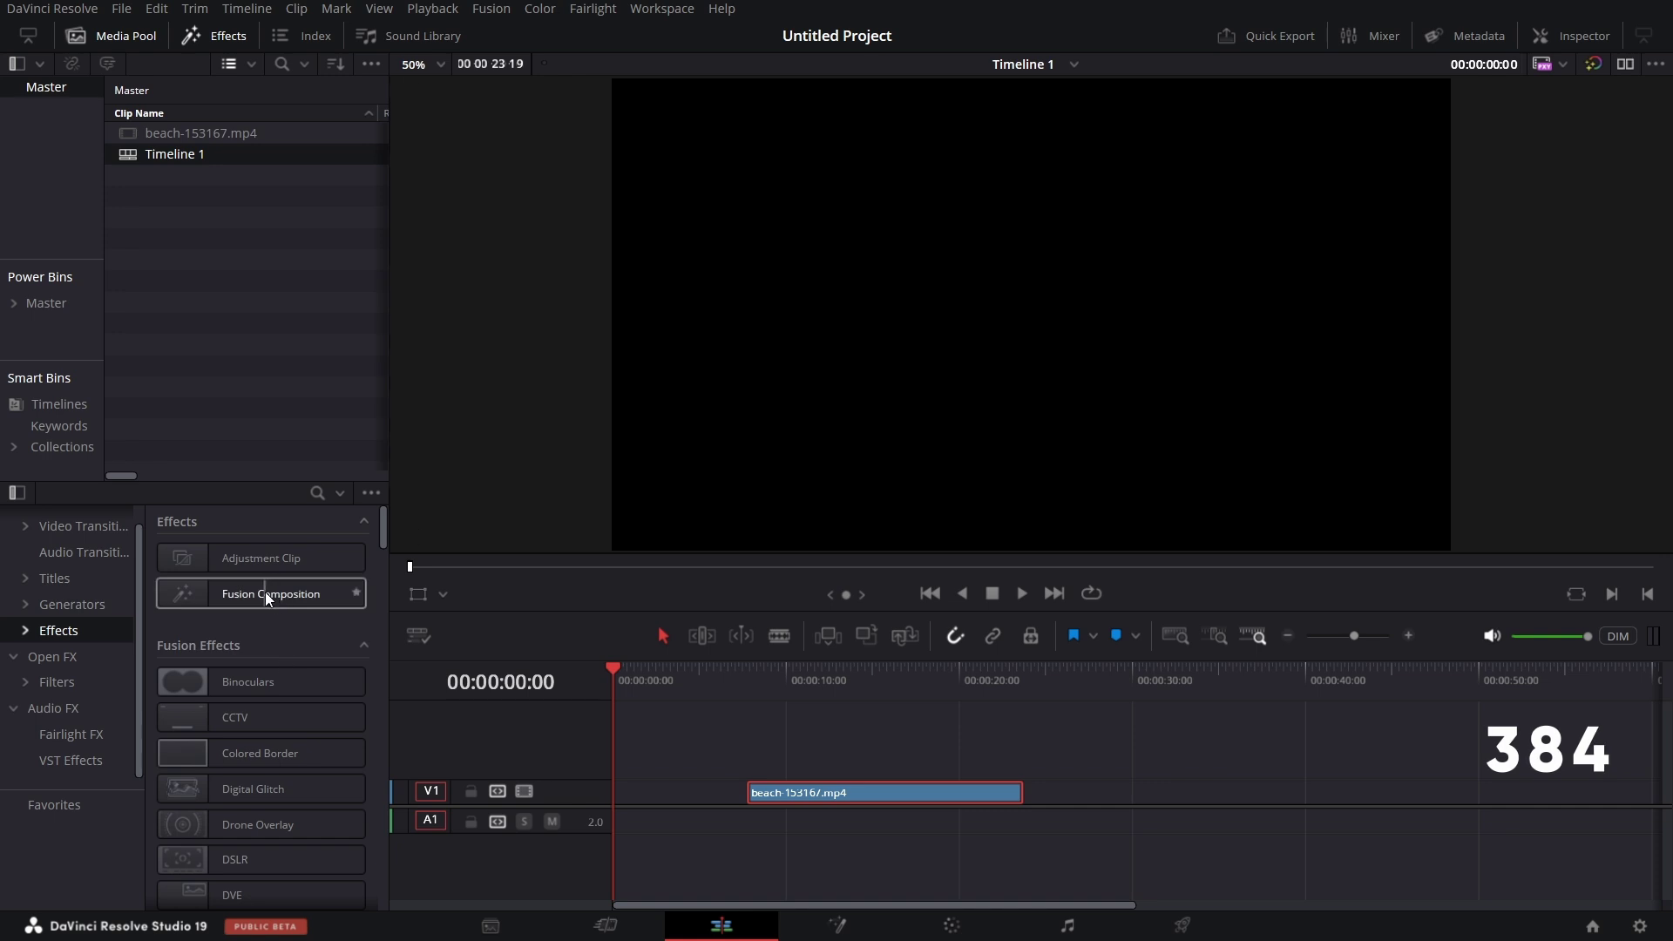
{"action": "left_click_drag", "start_coordinate": [265, 593], "coordinate": [1016, 766]}
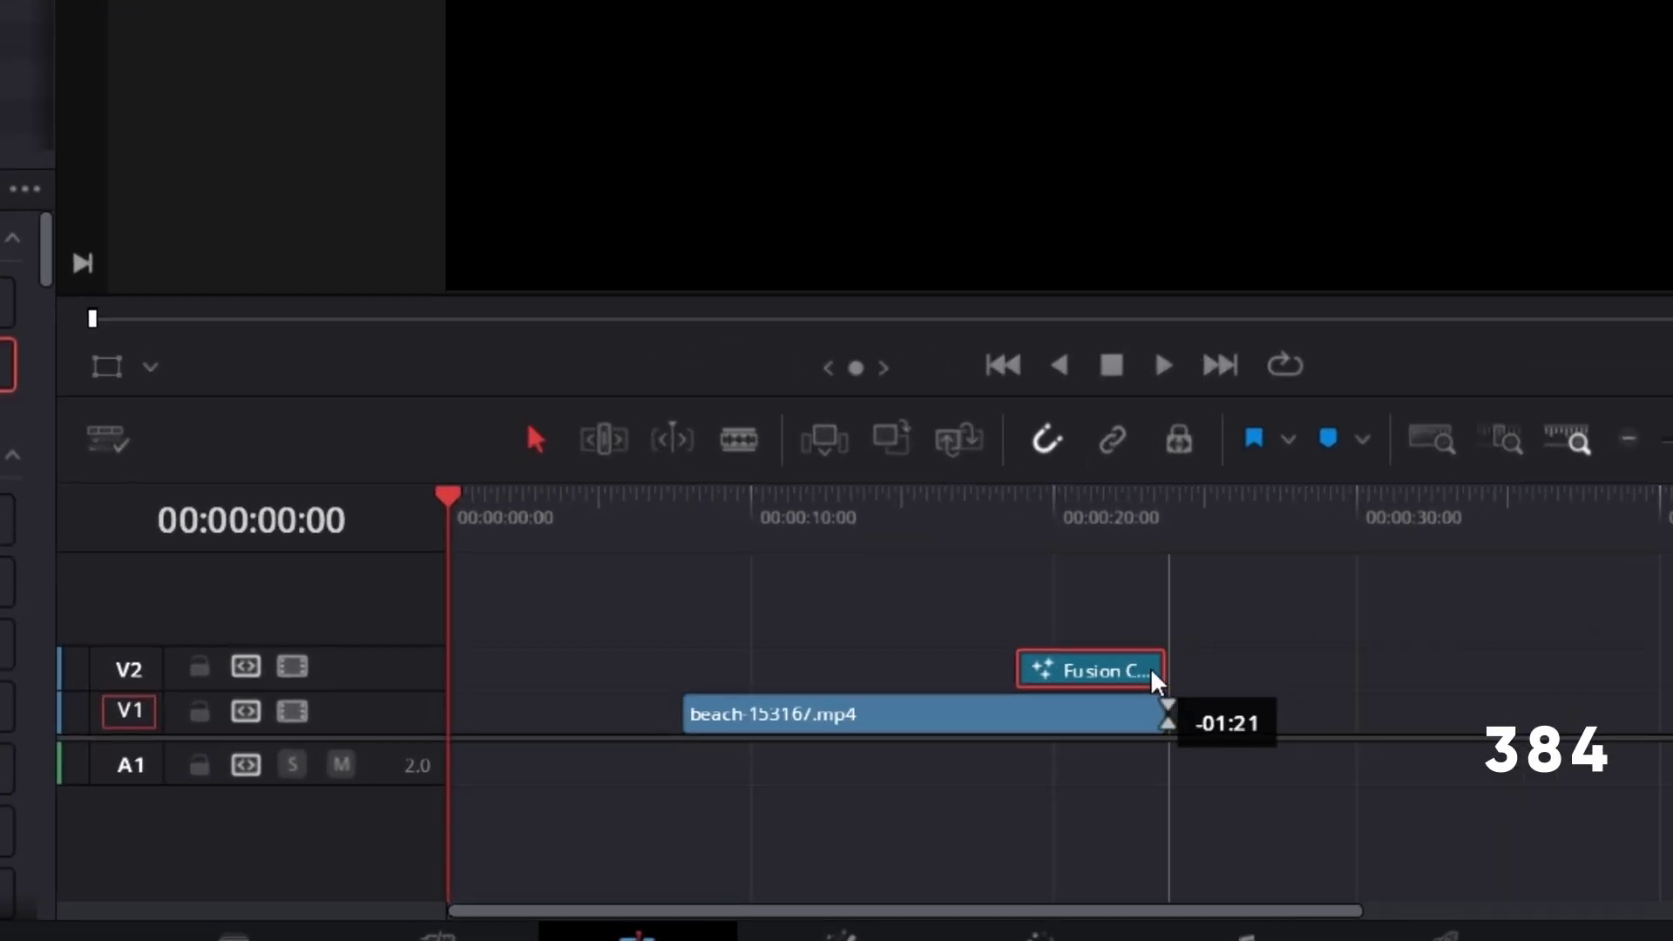
{"action": "left_click_drag", "start_coordinate": [1151, 674], "coordinate": [1141, 676]}
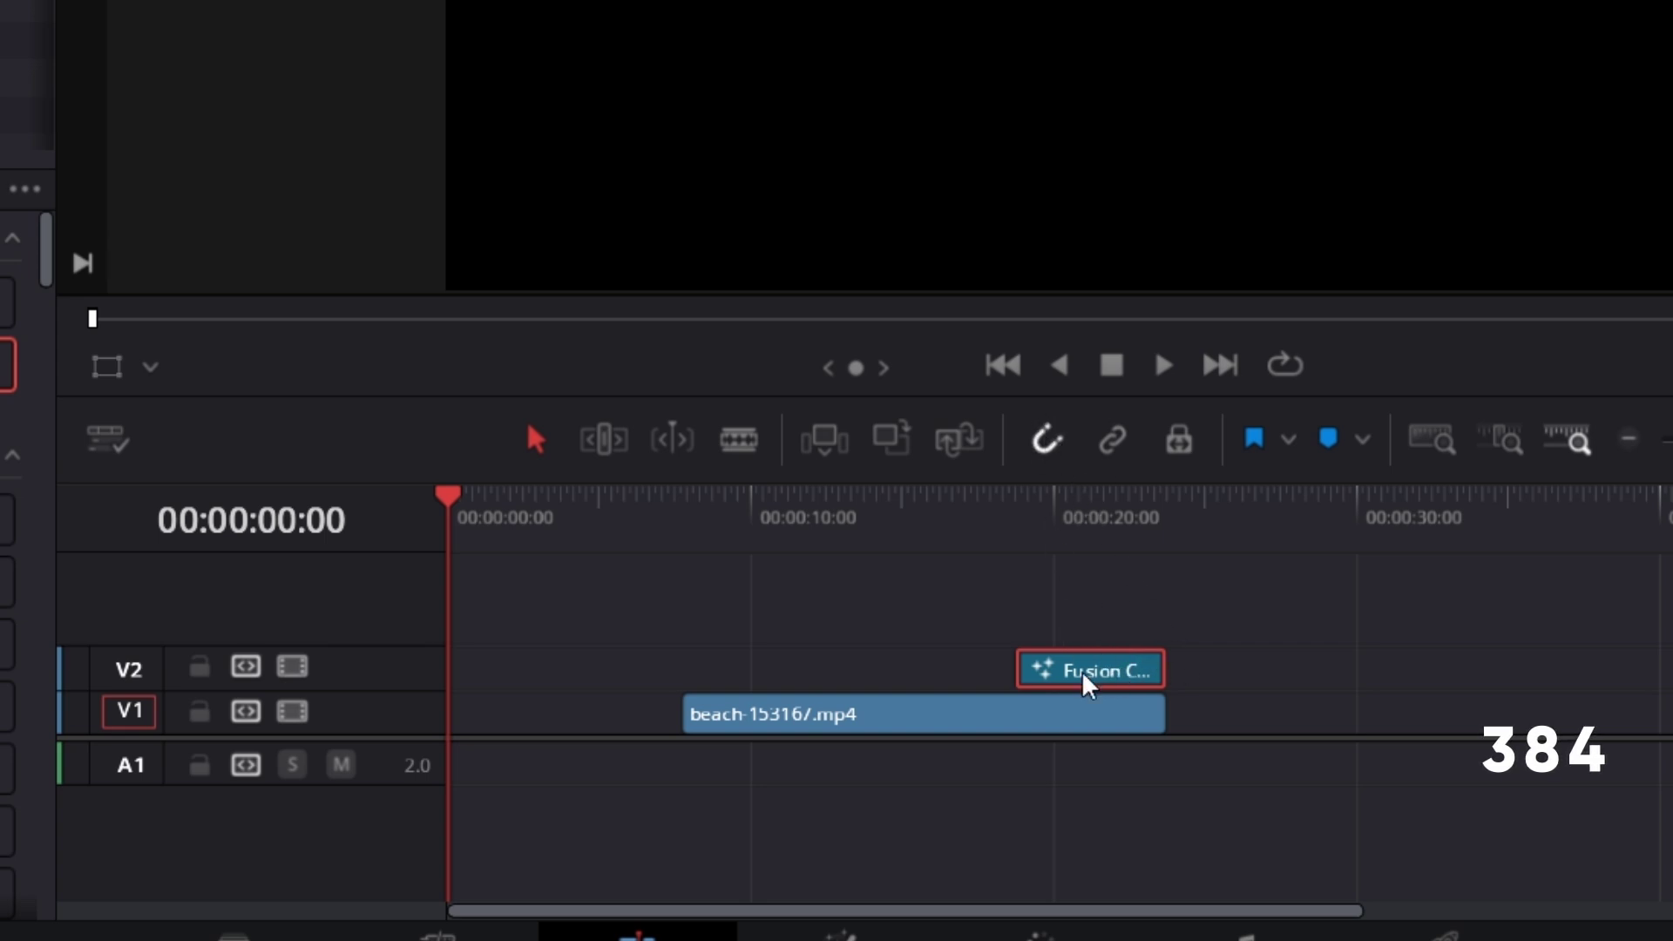
{"action": "key", "text": "ctrl+d"}
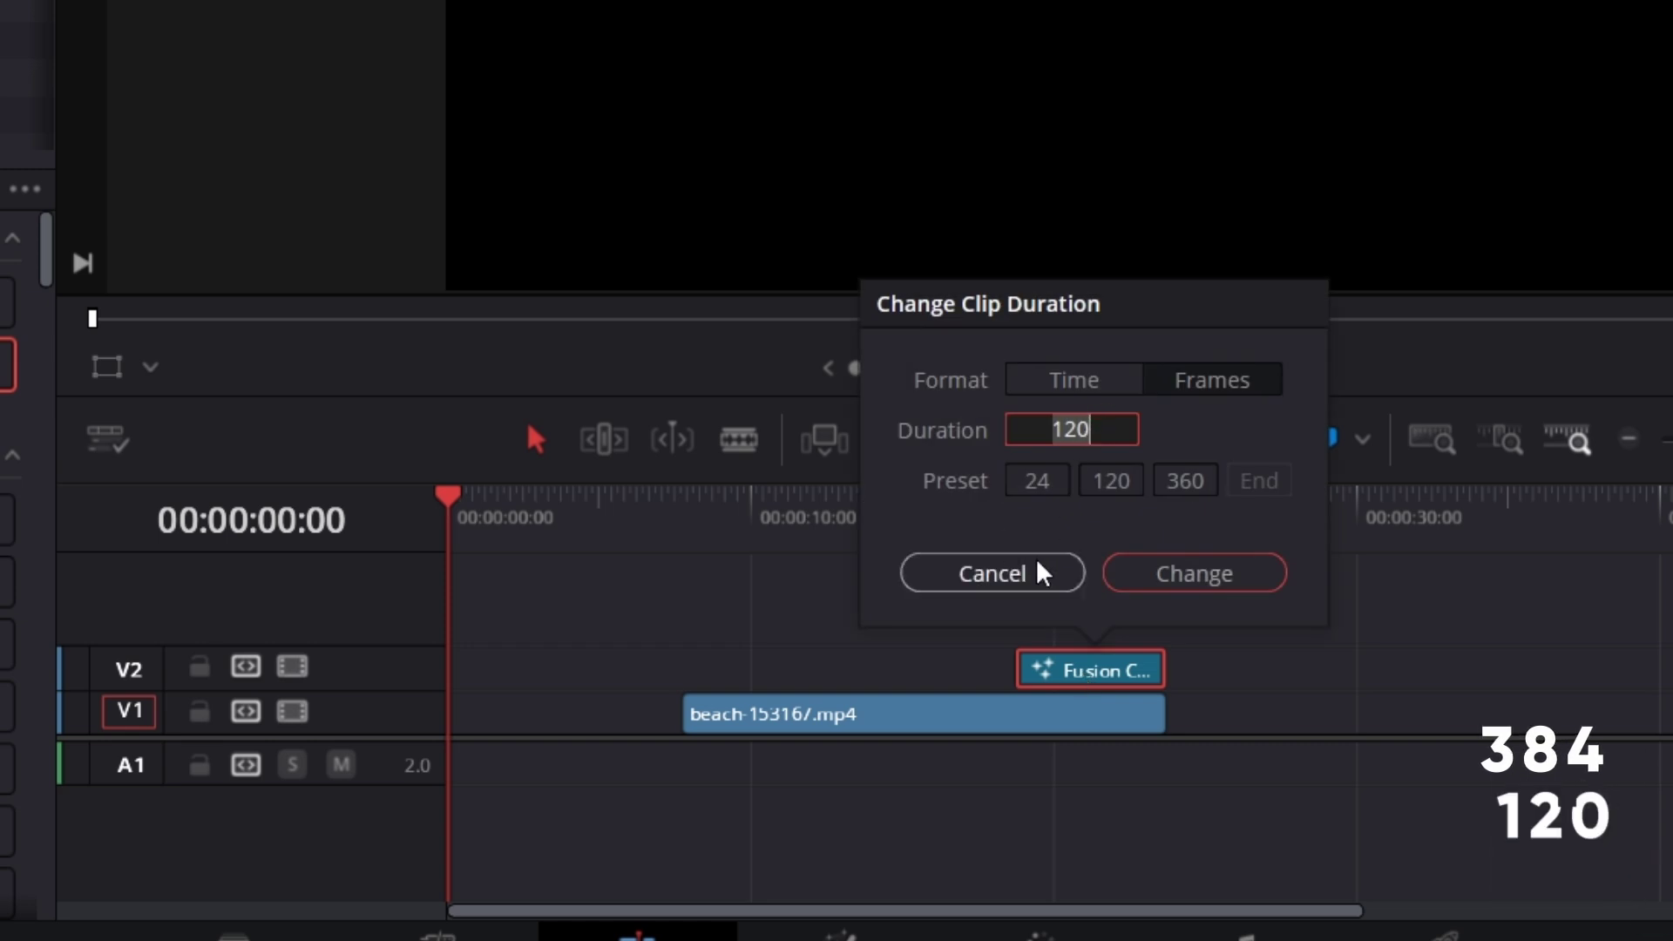
{"action": "left_click", "coordinate": [1018, 576]}
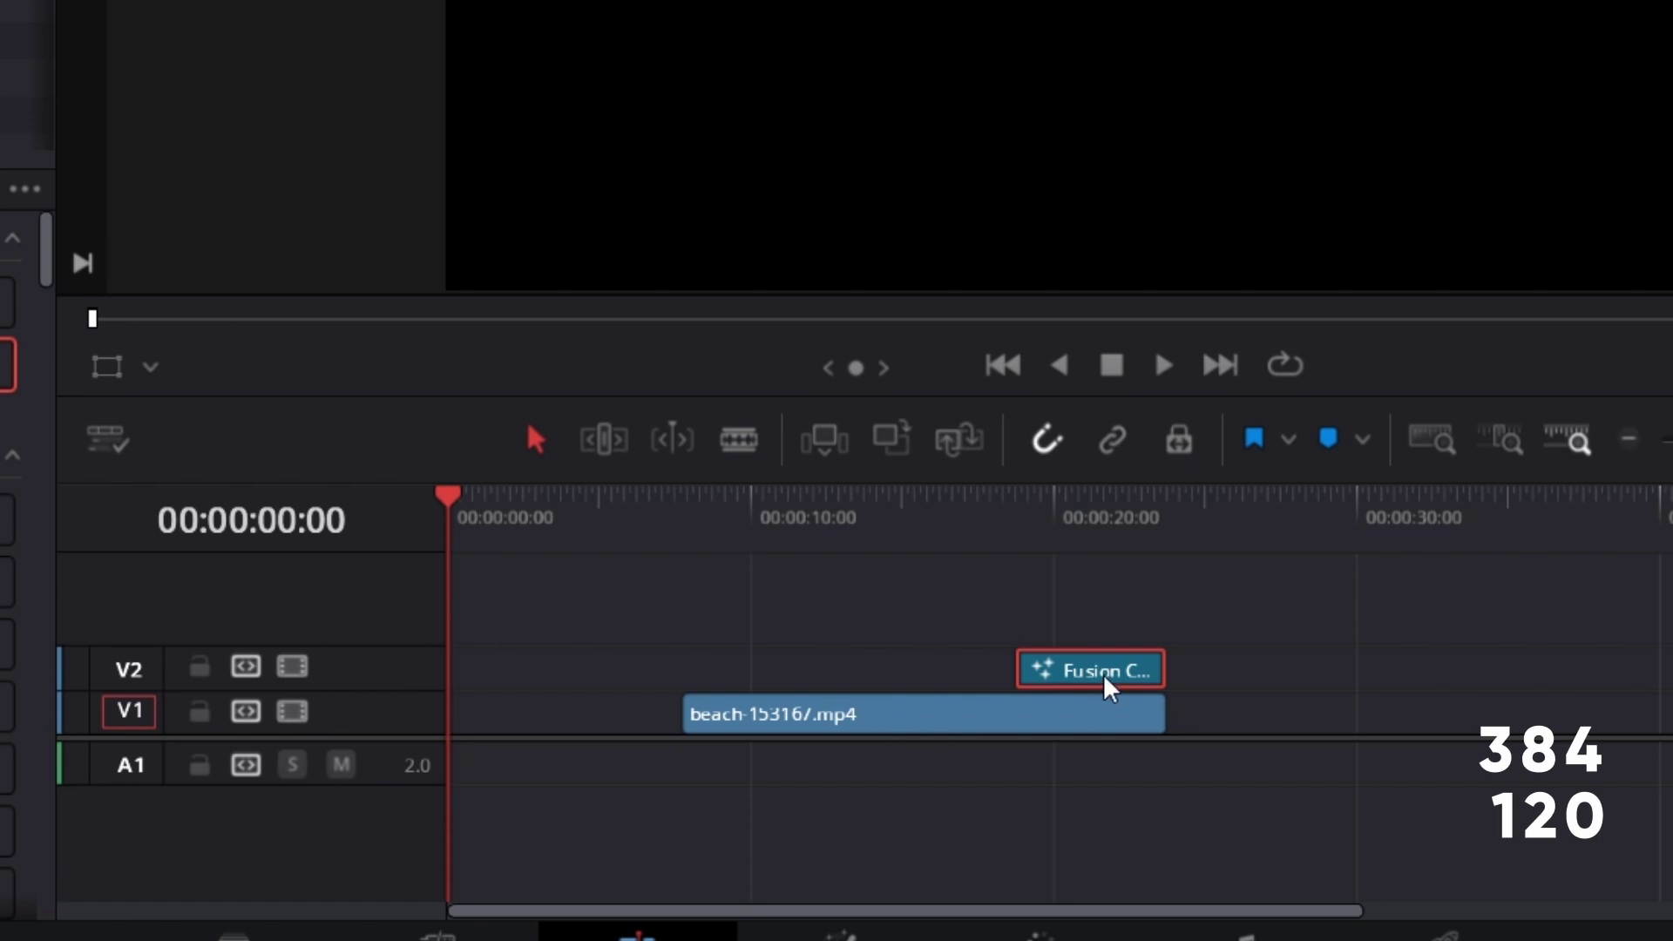
- Open the Fusion Composition clip on the Fusion page and move its MediaOut1 node aside to make room
{"action": "left_click", "coordinate": [1097, 514]}
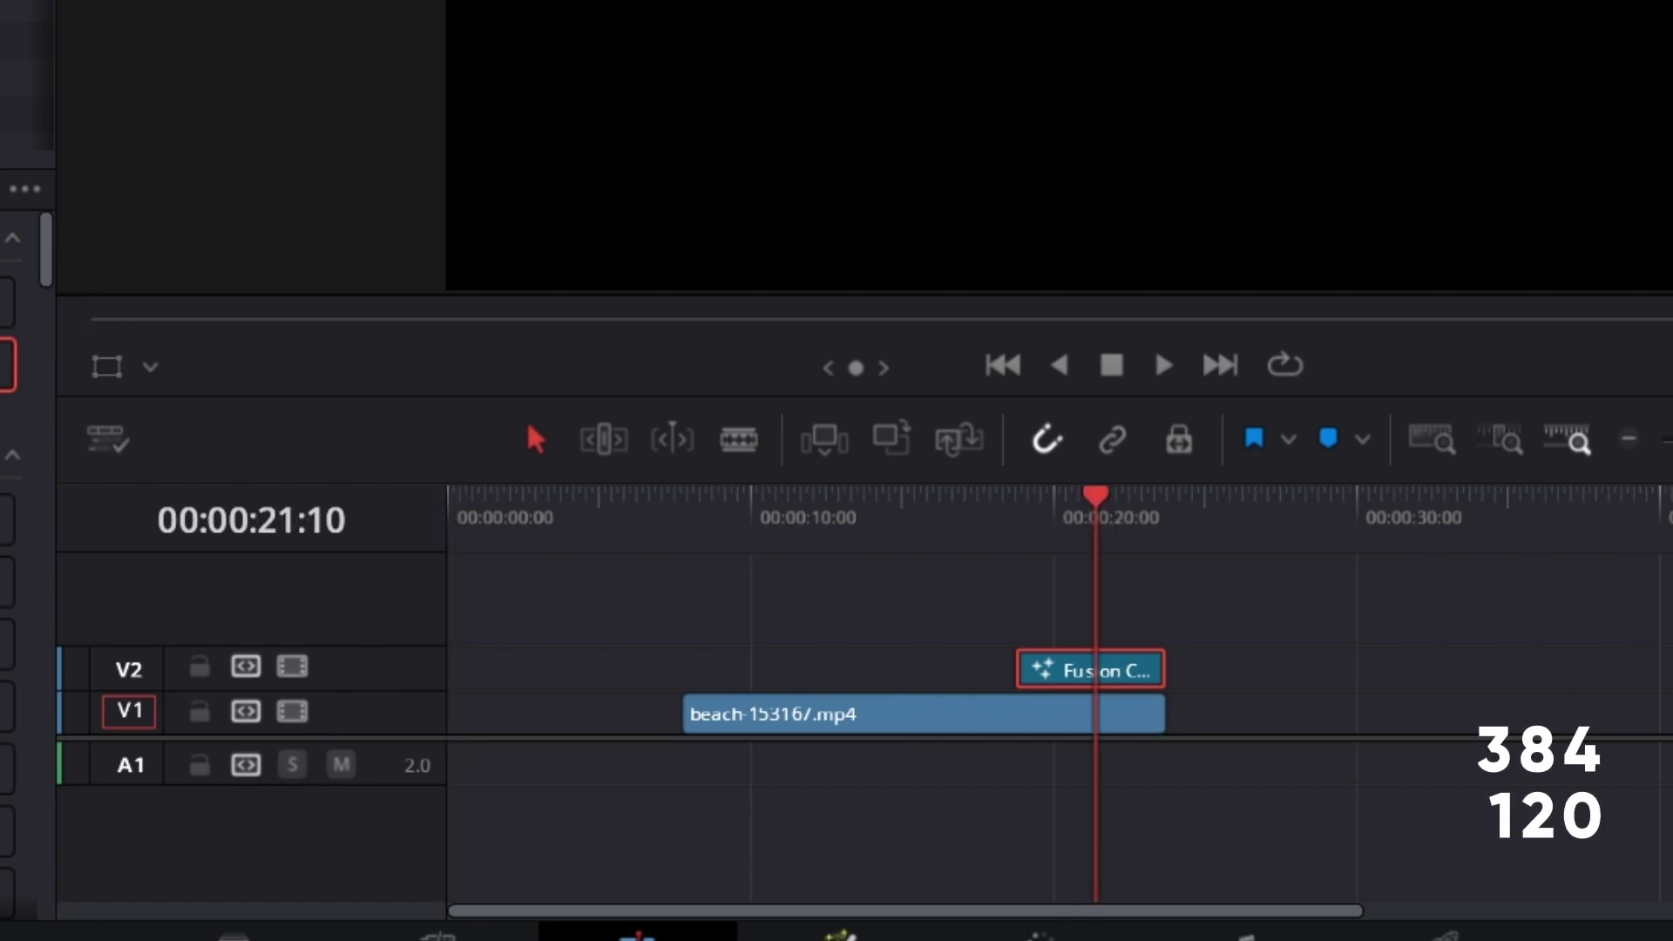
{"action": "left_click", "coordinate": [840, 938]}
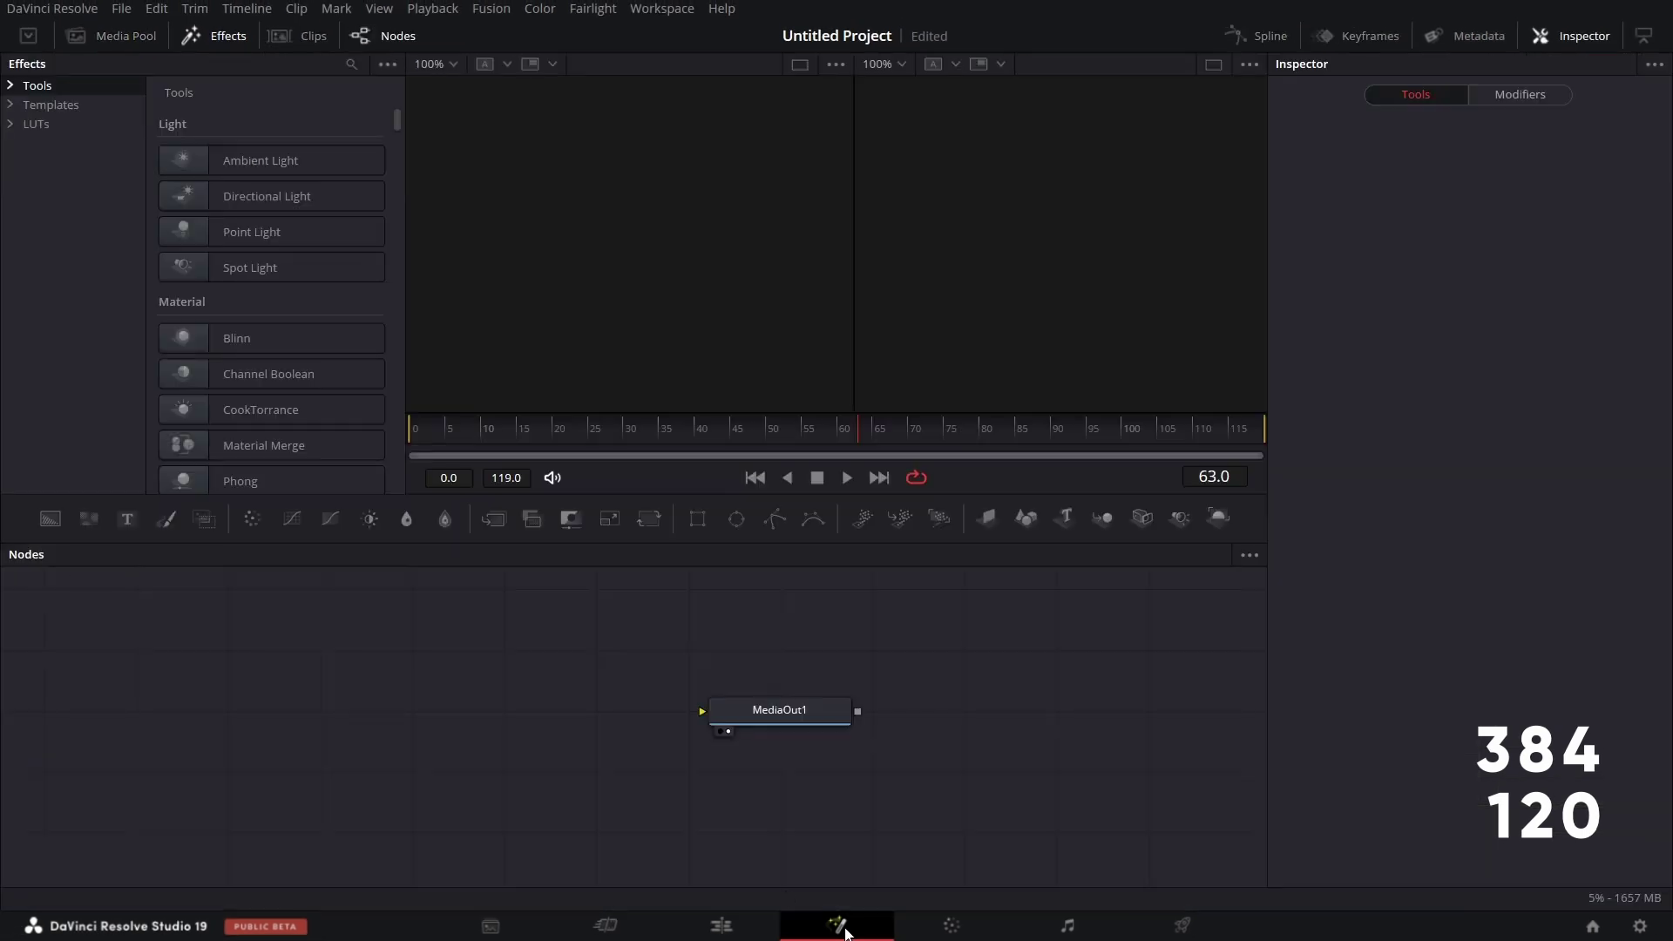
{"action": "left_click_drag", "start_coordinate": [779, 714], "coordinate": [1147, 772]}
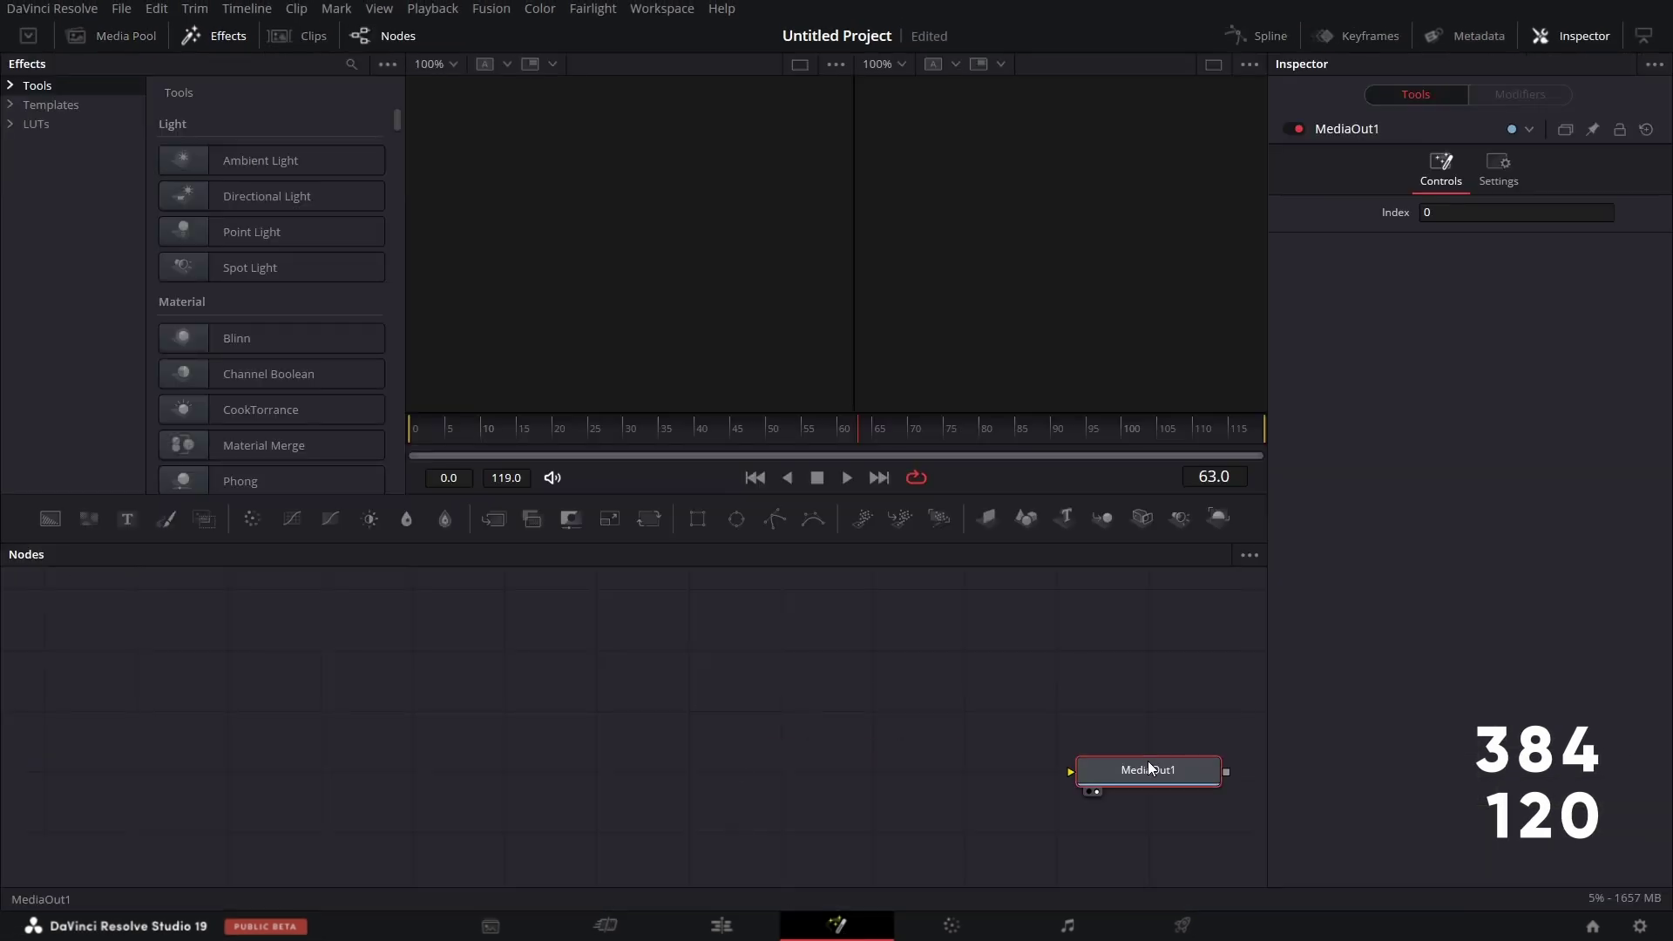
- Add beach-153167.mp4 from the media pool to the node graph and rename its node BEACH
{"action": "left_click", "coordinate": [144, 40]}
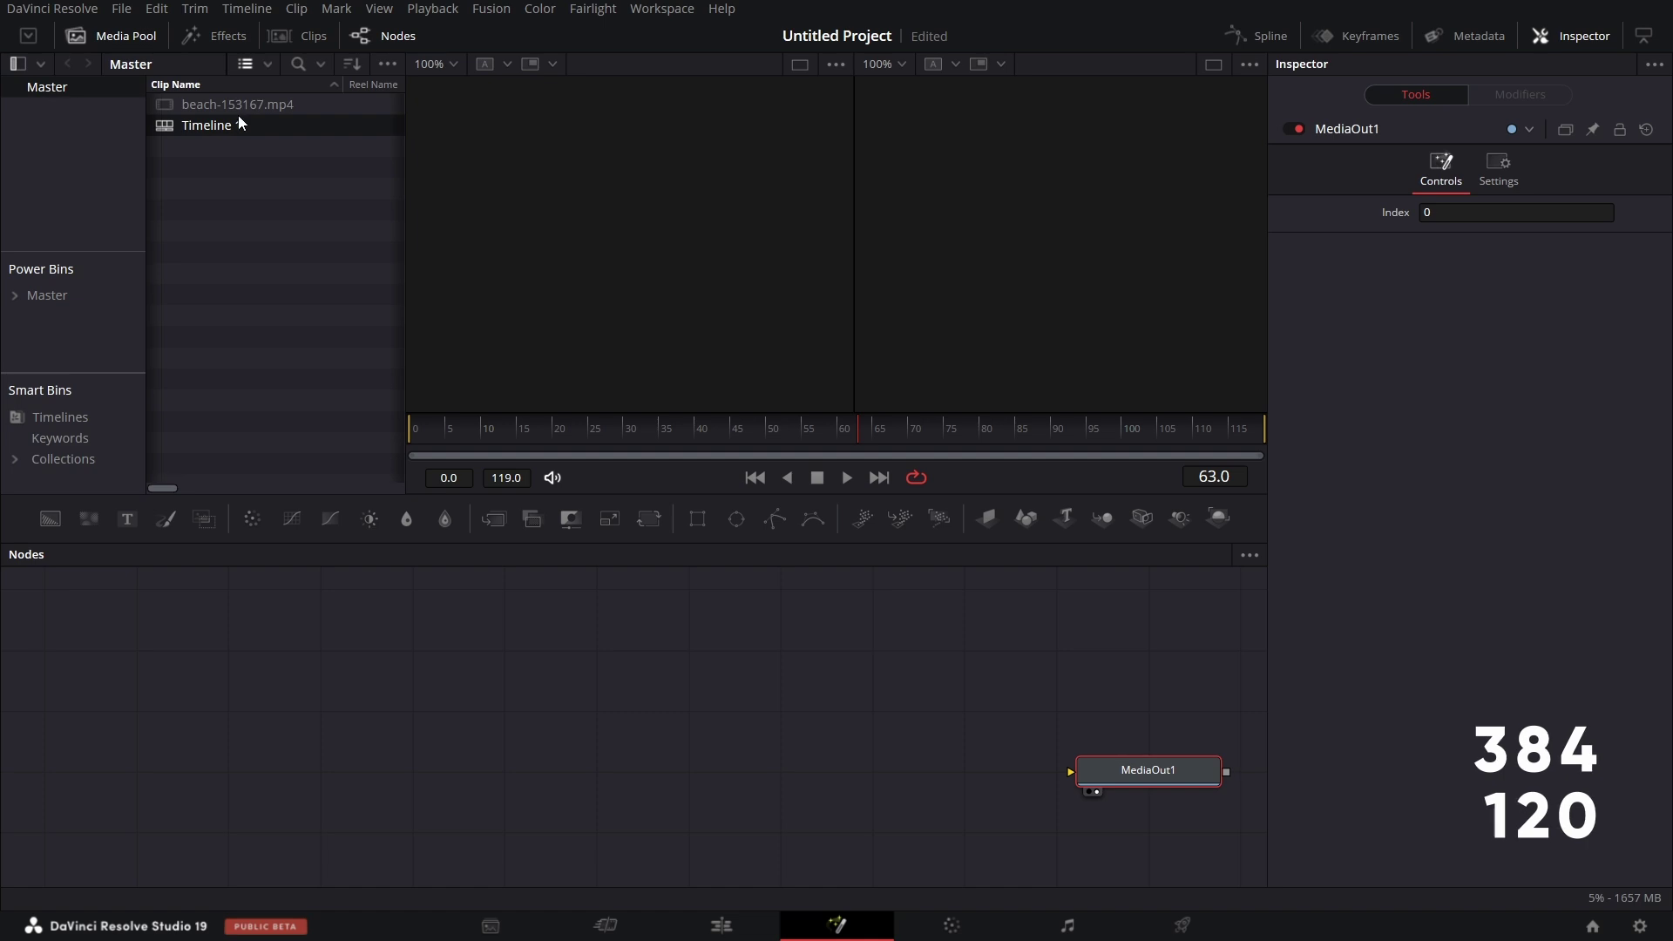
{"action": "left_click_drag", "start_coordinate": [226, 98], "coordinate": [280, 650]}
{"action": "right_click", "coordinate": [301, 650]}
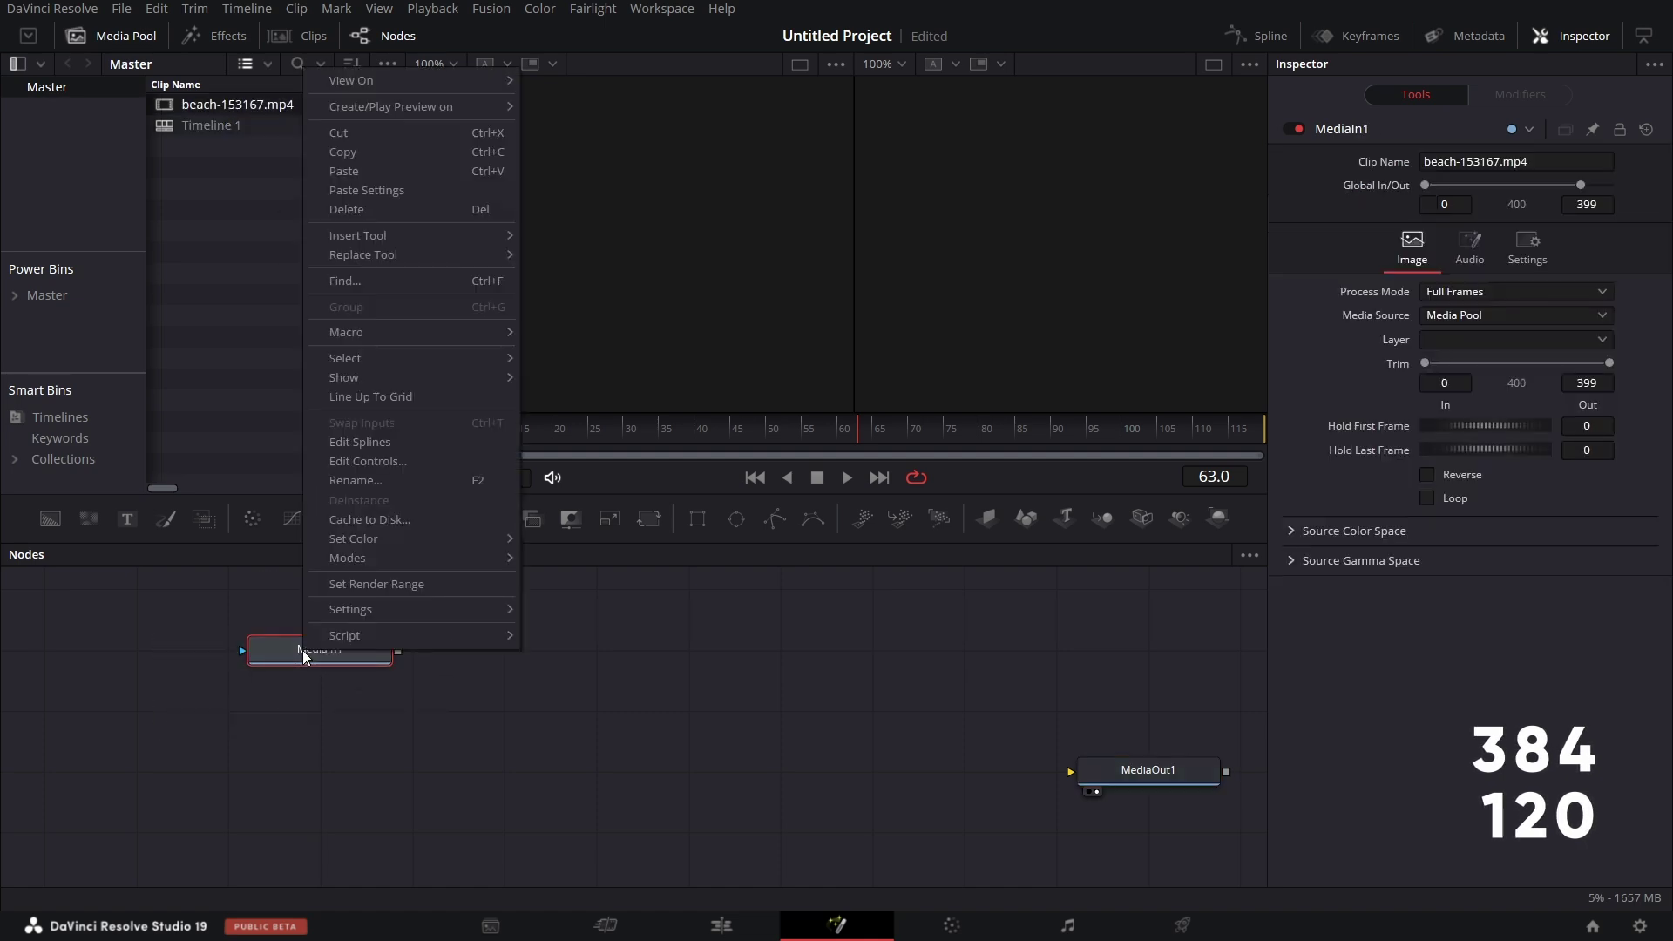
{"action": "left_click", "coordinate": [394, 481]}
{"action": "type", "text": "BEACH"}
{"action": "key", "text": "Return"}
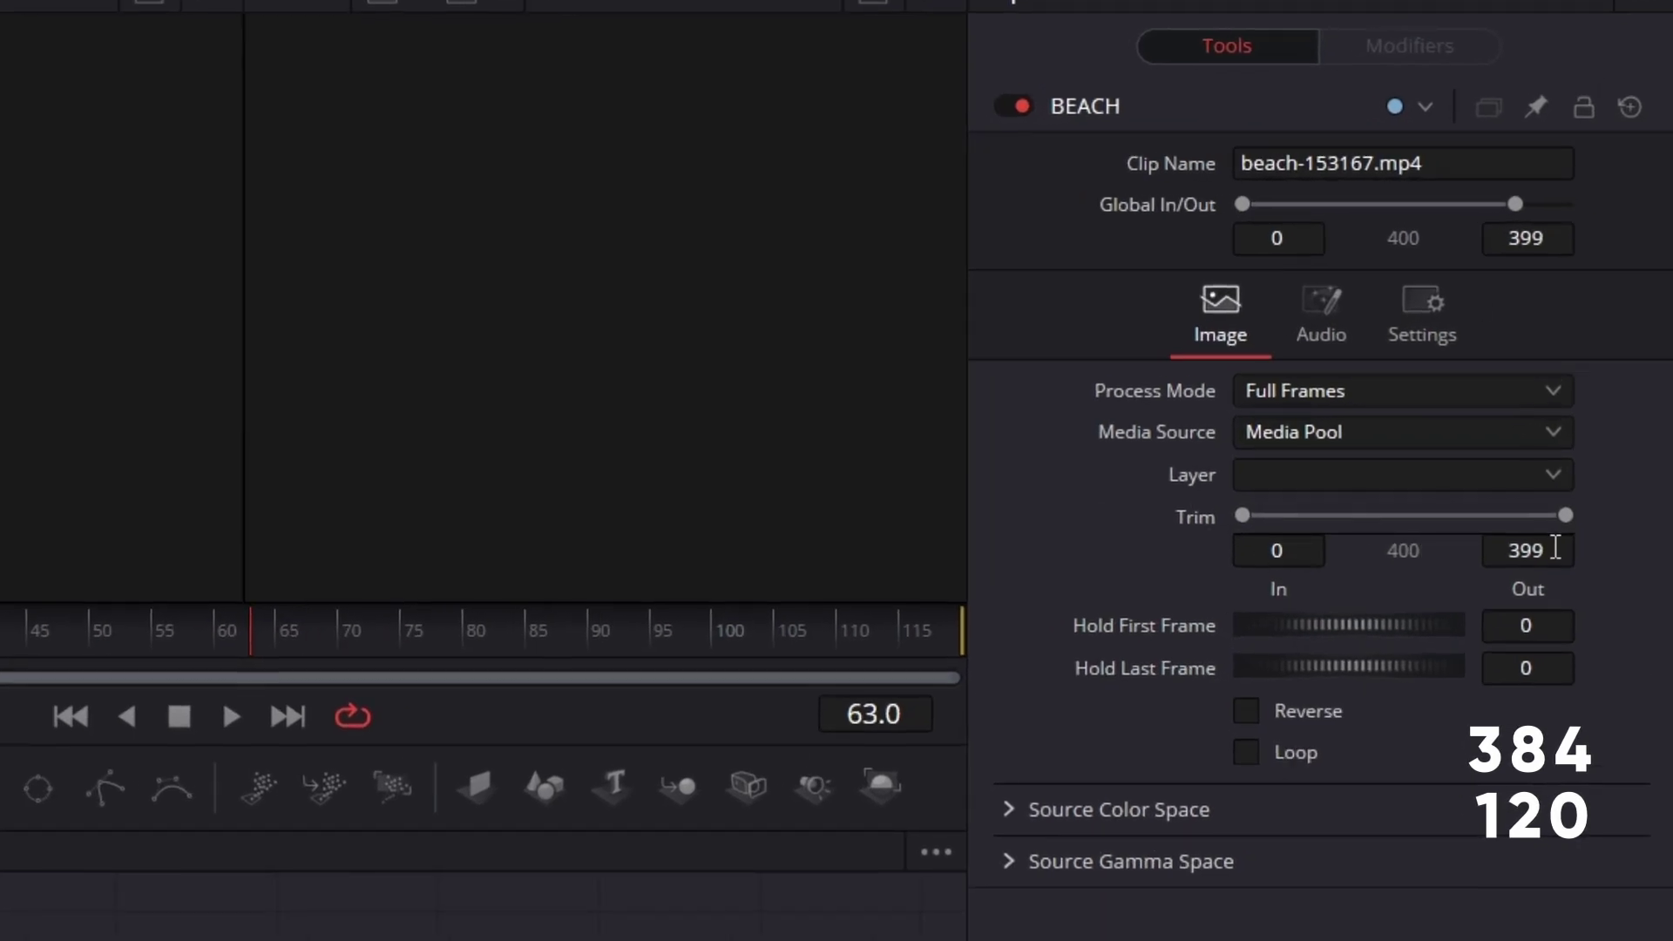
- Trim the BEACH node to an Out frame of 384 and an In frame of 264
{"action": "left_click", "coordinate": [1555, 548]}
{"action": "type", "text": "384"}
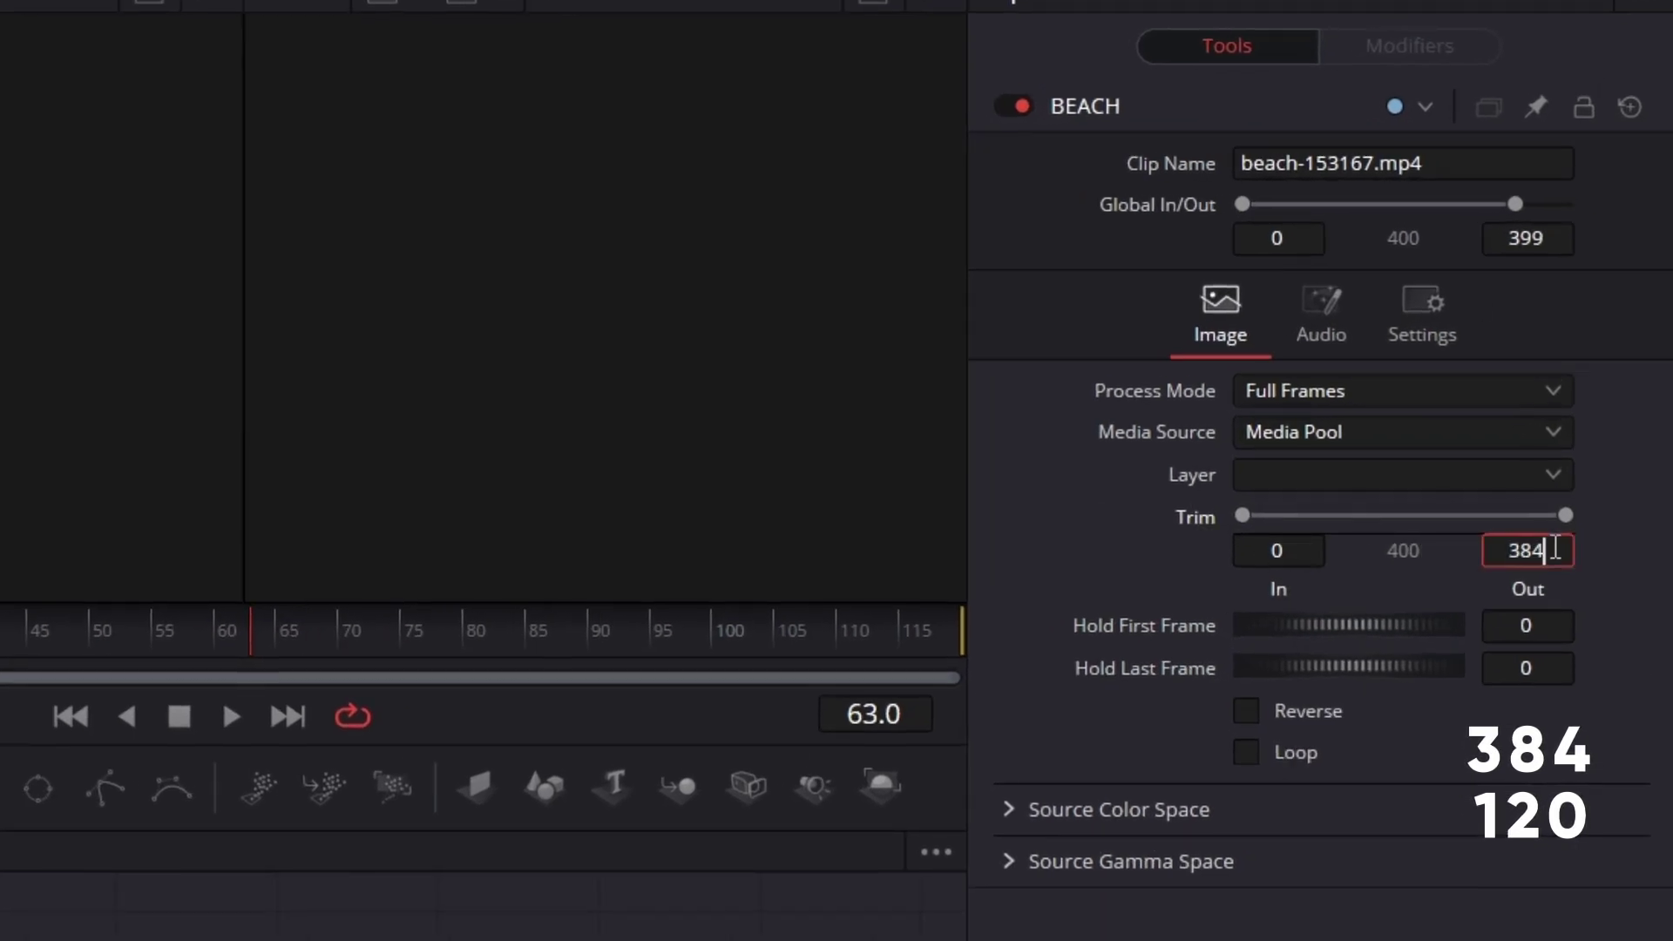
{"action": "key", "text": "Tab"}
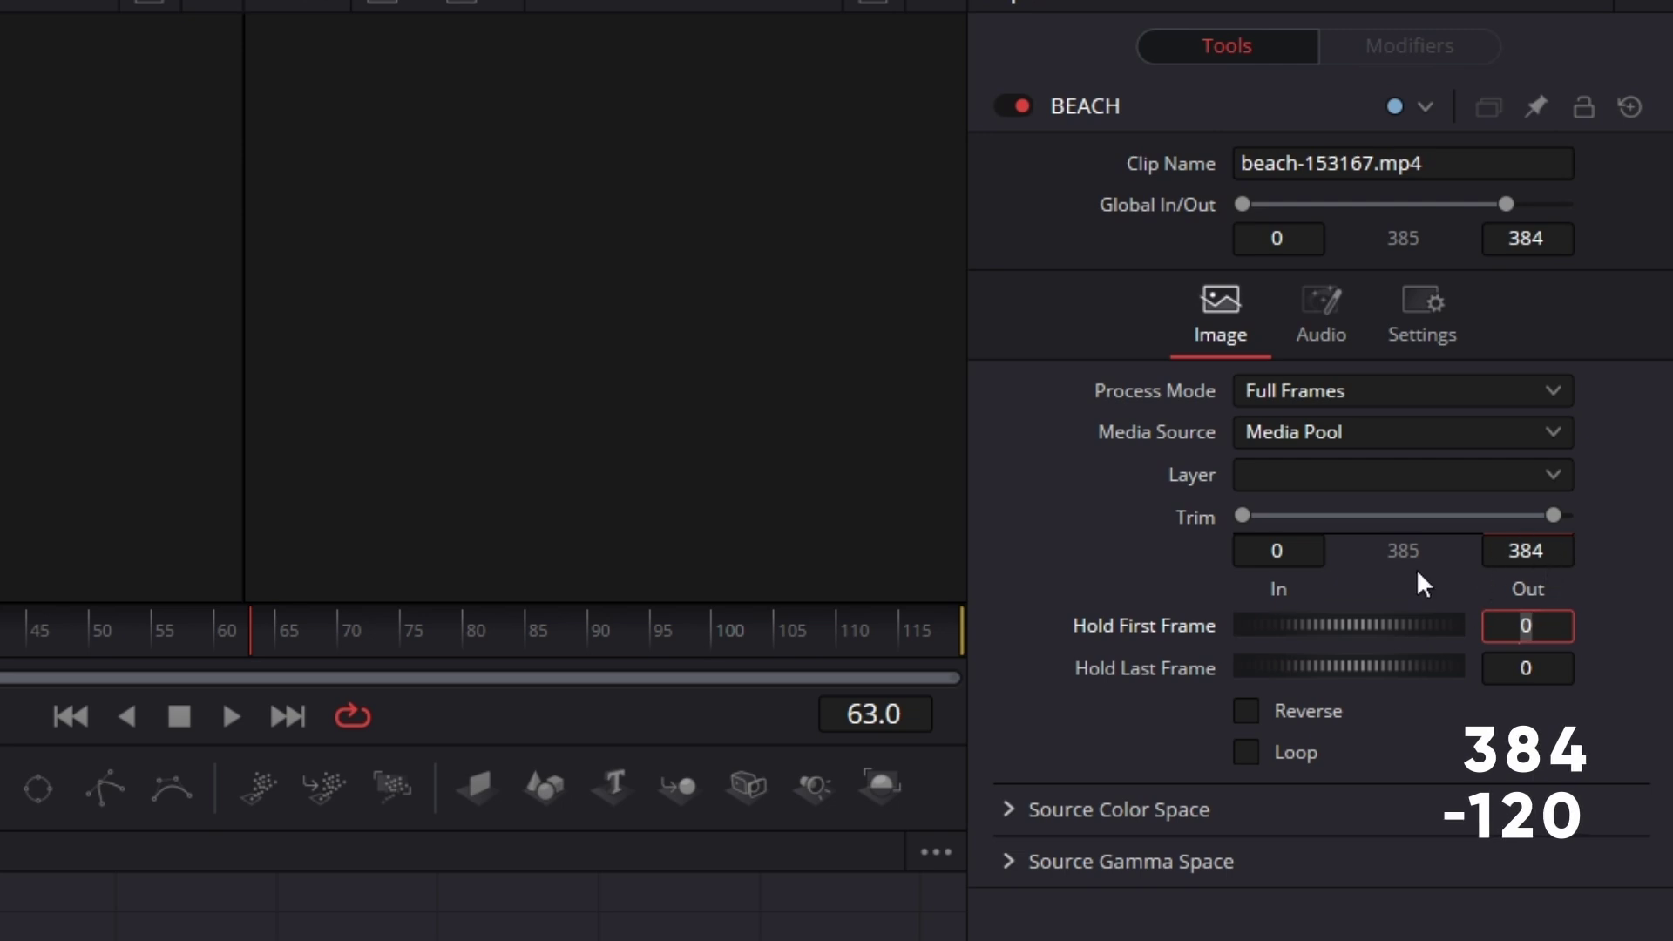
{"action": "left_click", "coordinate": [1296, 551]}
{"action": "type", "text": "2"}
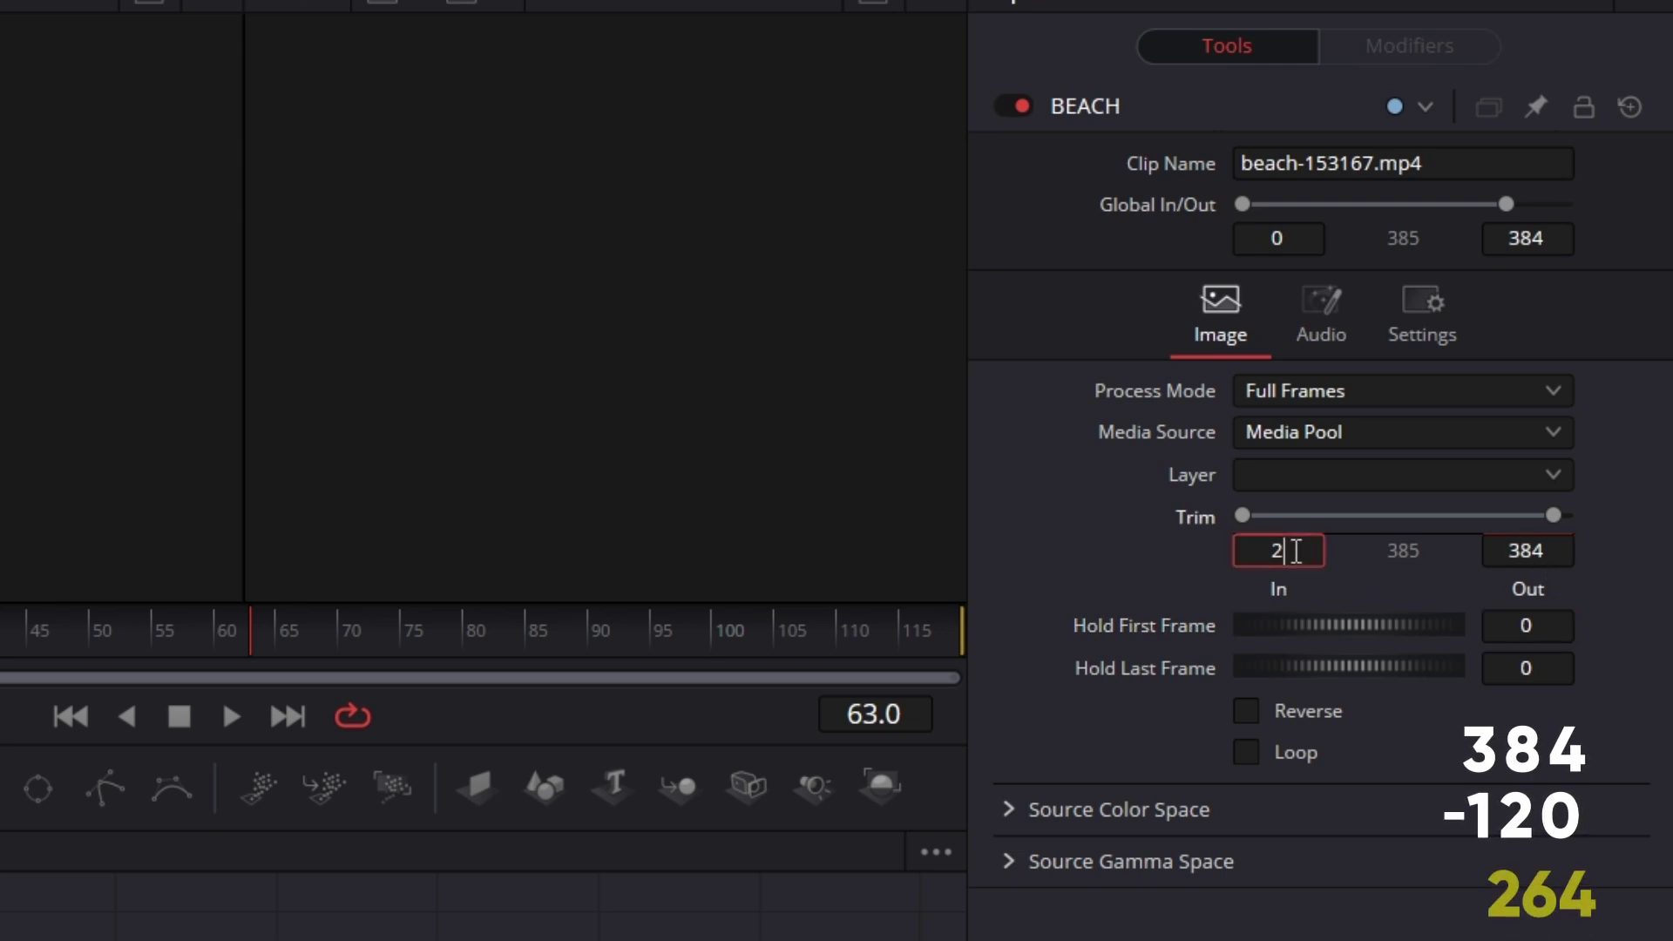
{"action": "type", "text": "64"}
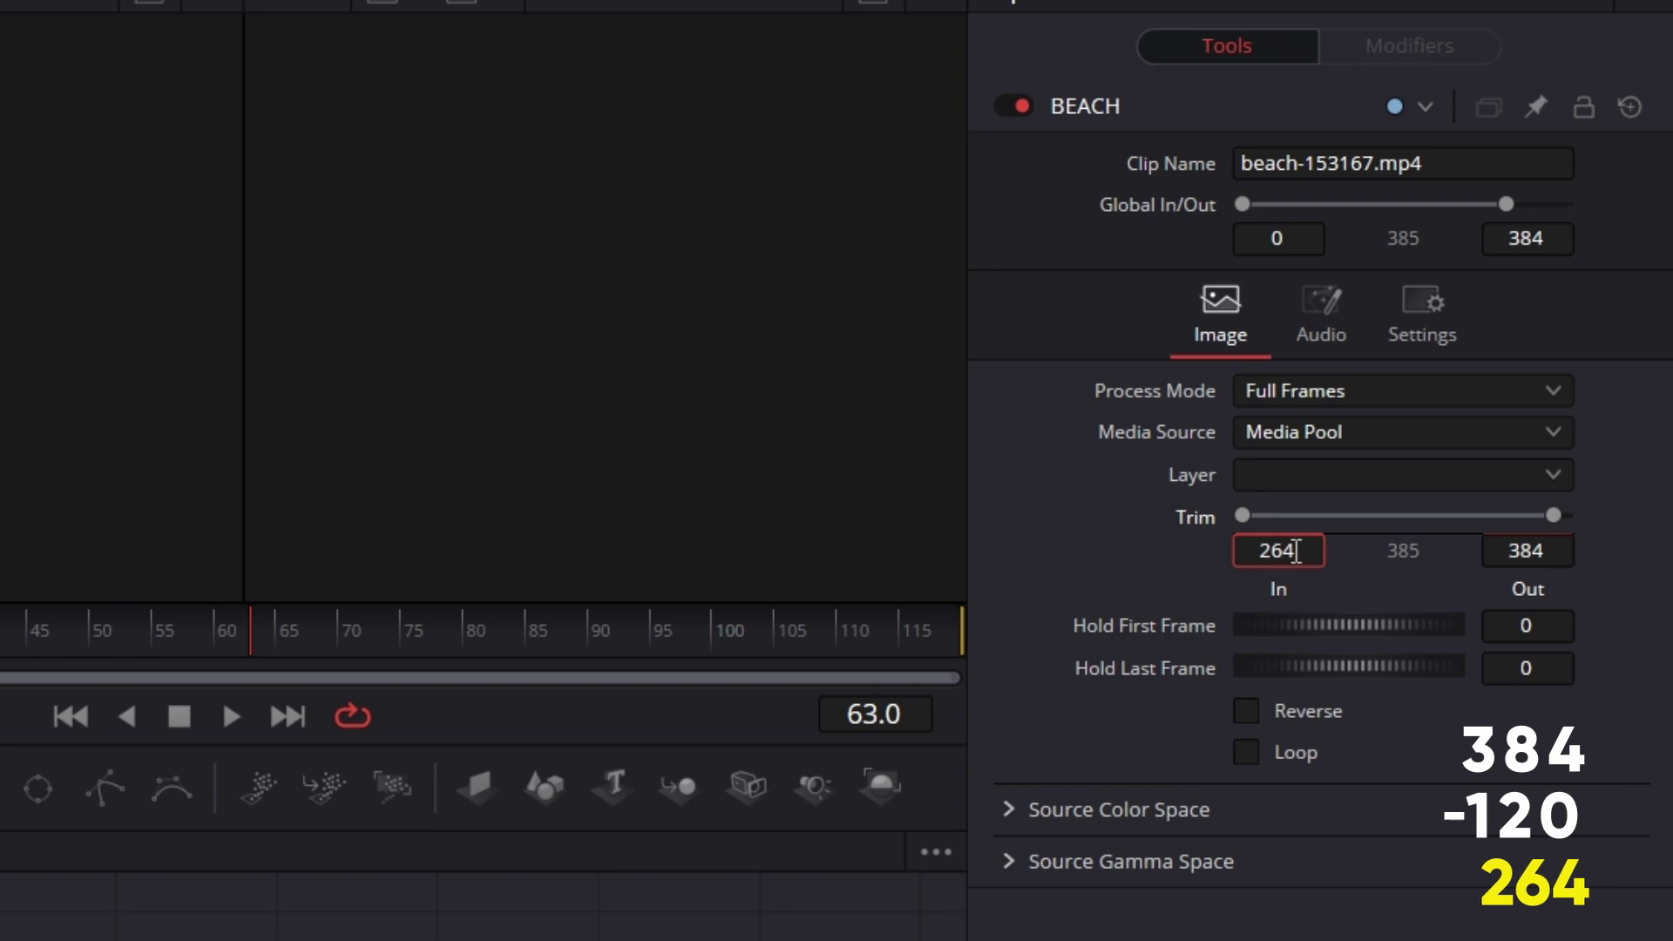
{"action": "key", "text": "Tab"}
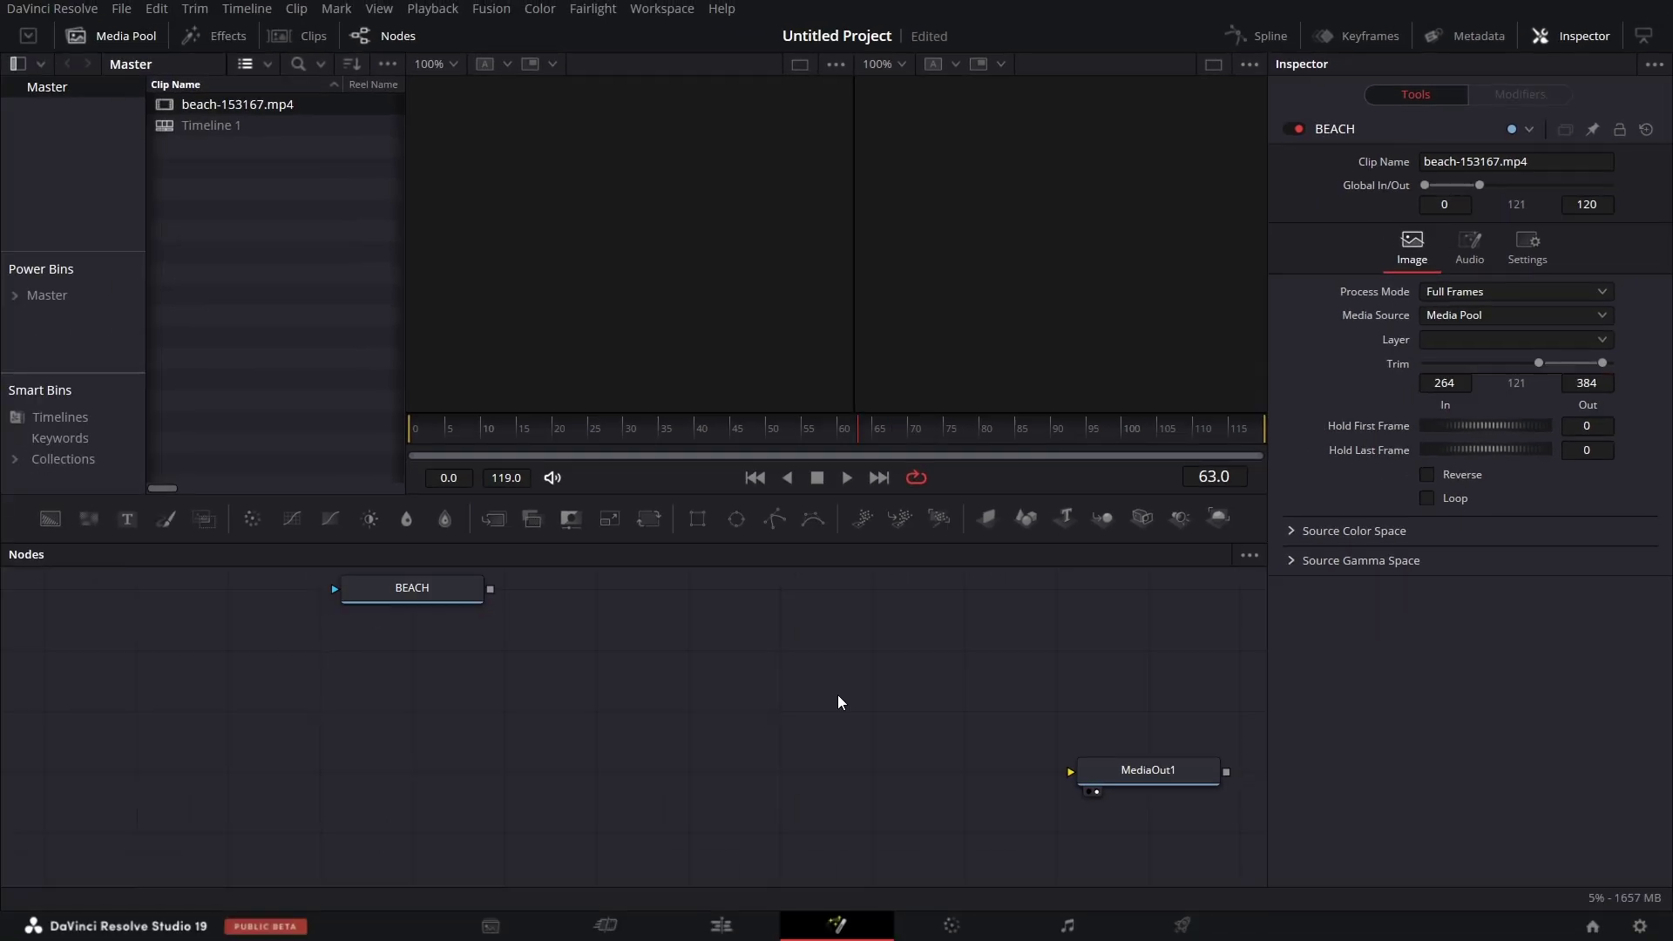
- Add a Text3D node to the graph and display it in a single viewer
{"action": "left_click_drag", "start_coordinate": [1063, 529], "coordinate": [152, 750]}
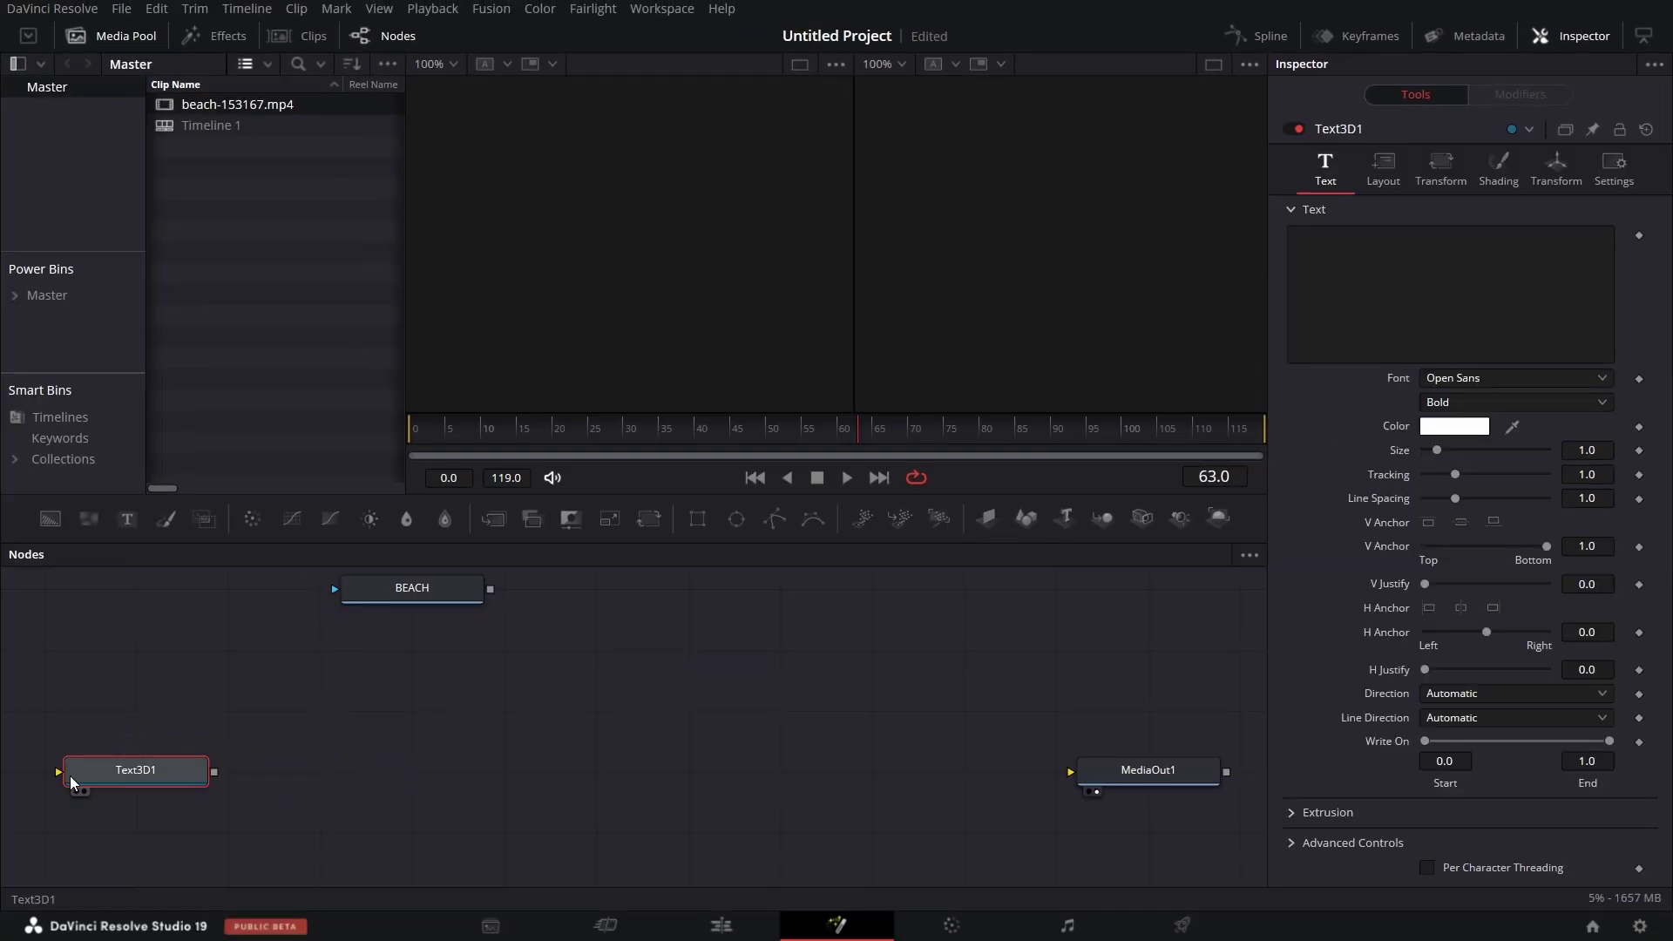
{"action": "left_click", "coordinate": [1216, 66]}
{"action": "left_click_drag", "start_coordinate": [164, 773], "coordinate": [853, 231]}
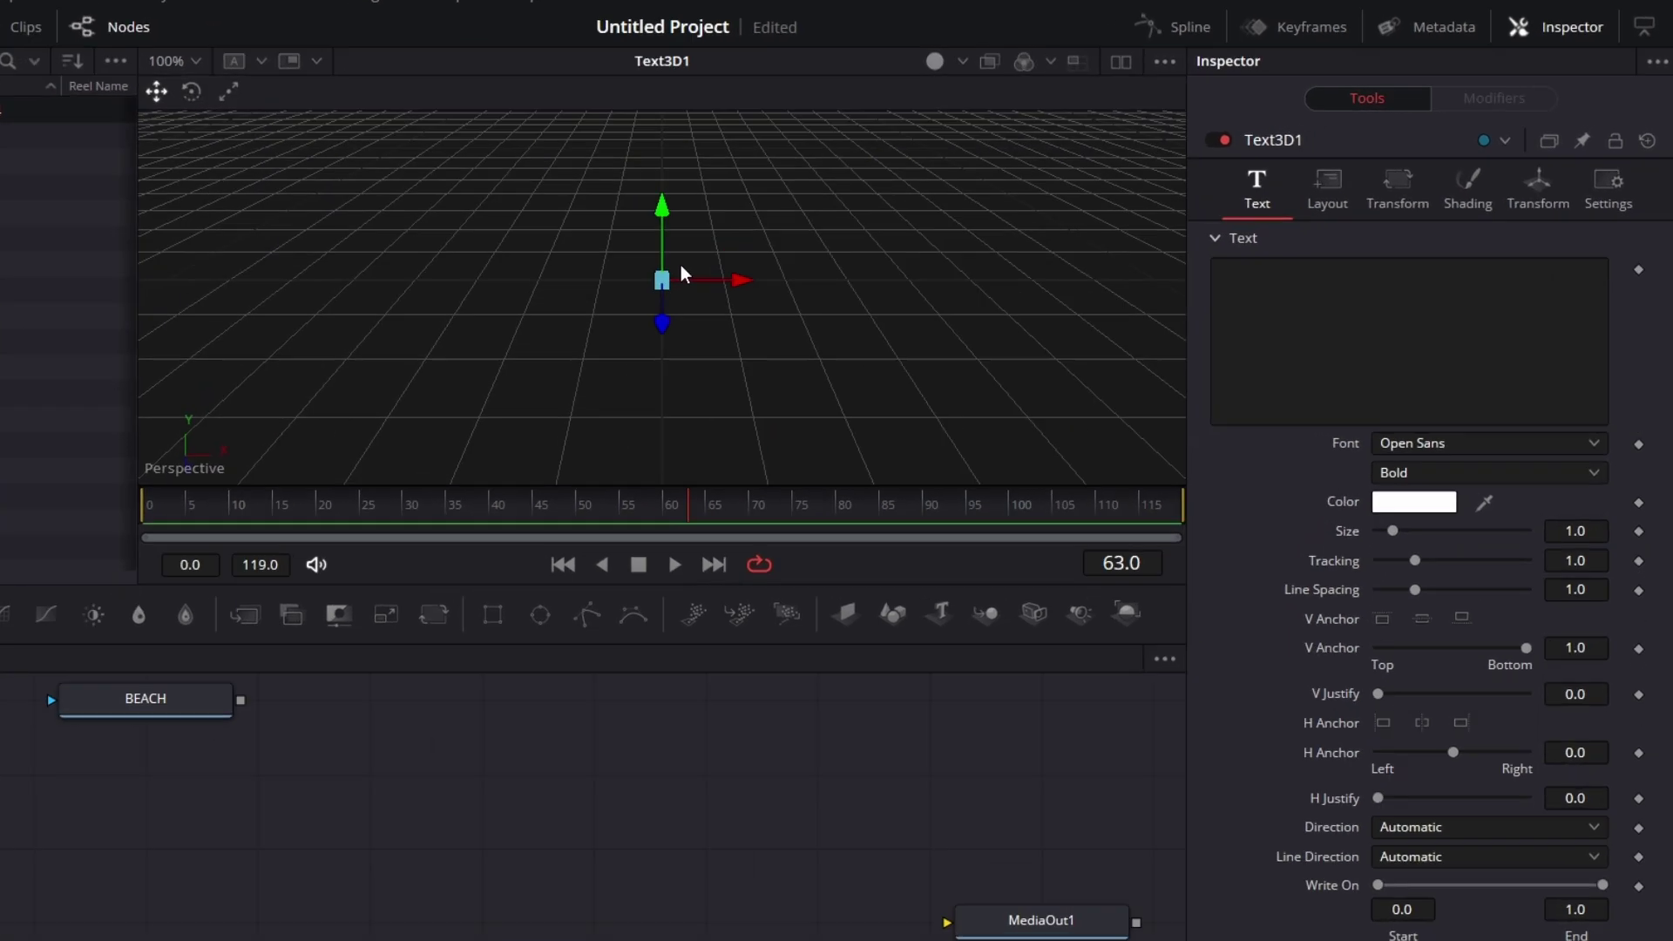
- Enter the text MAD in the Text3D node and set its font to Gilroy ExtraBold
{"action": "left_click", "coordinate": [1288, 302]}
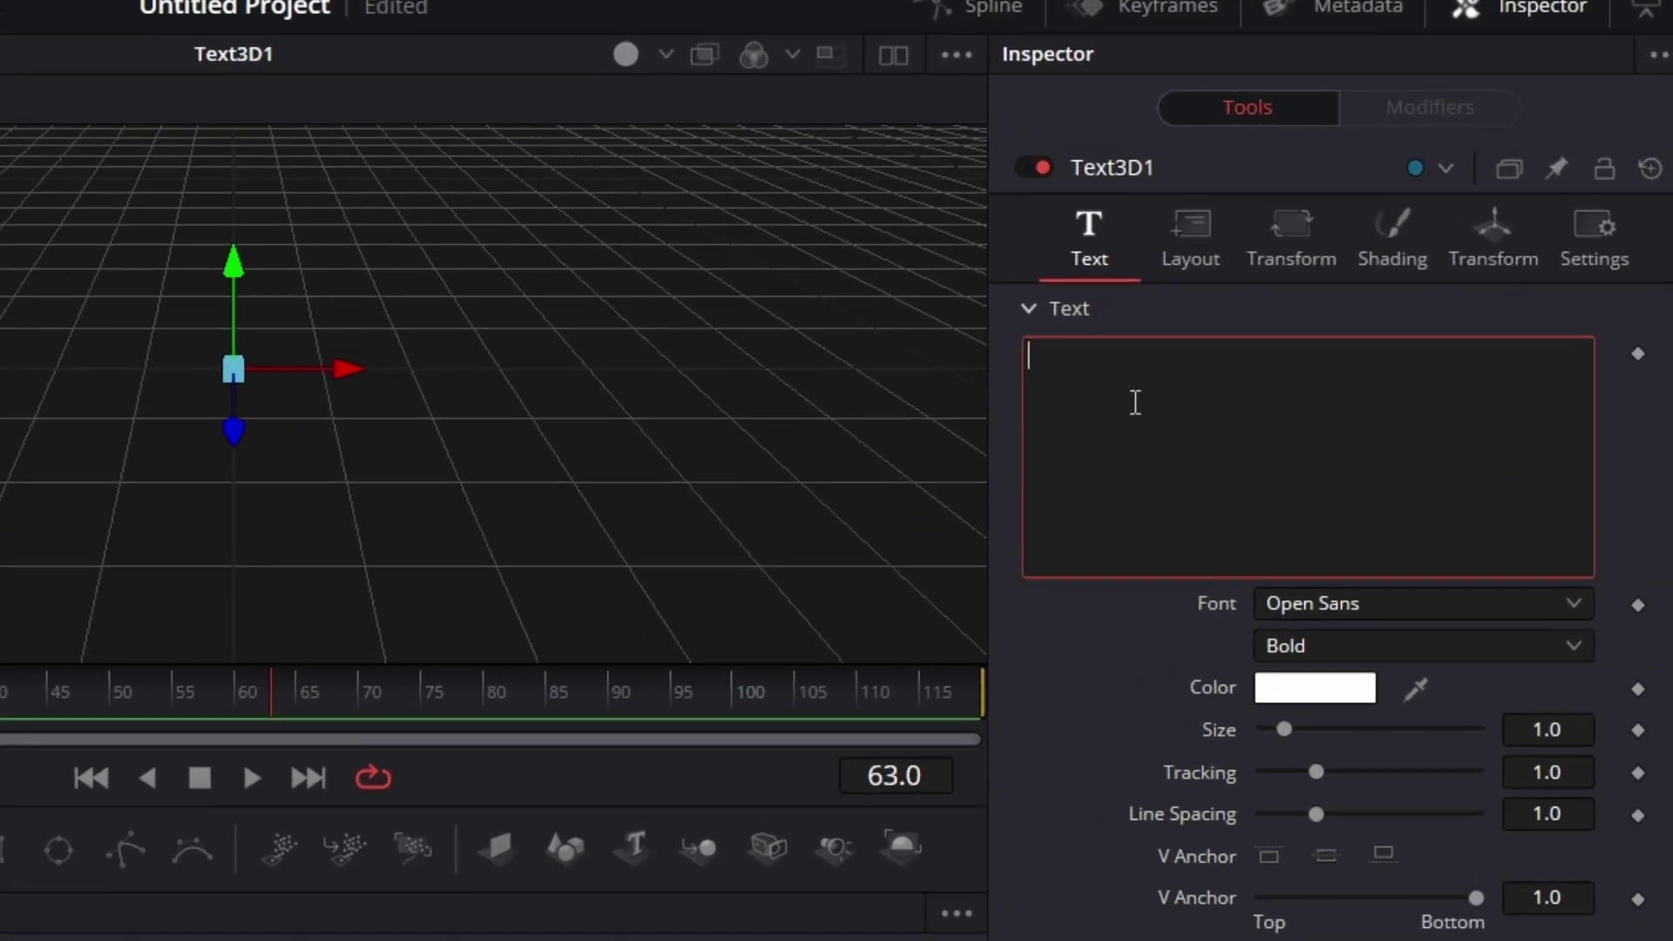
{"action": "type", "text": "MAD"}
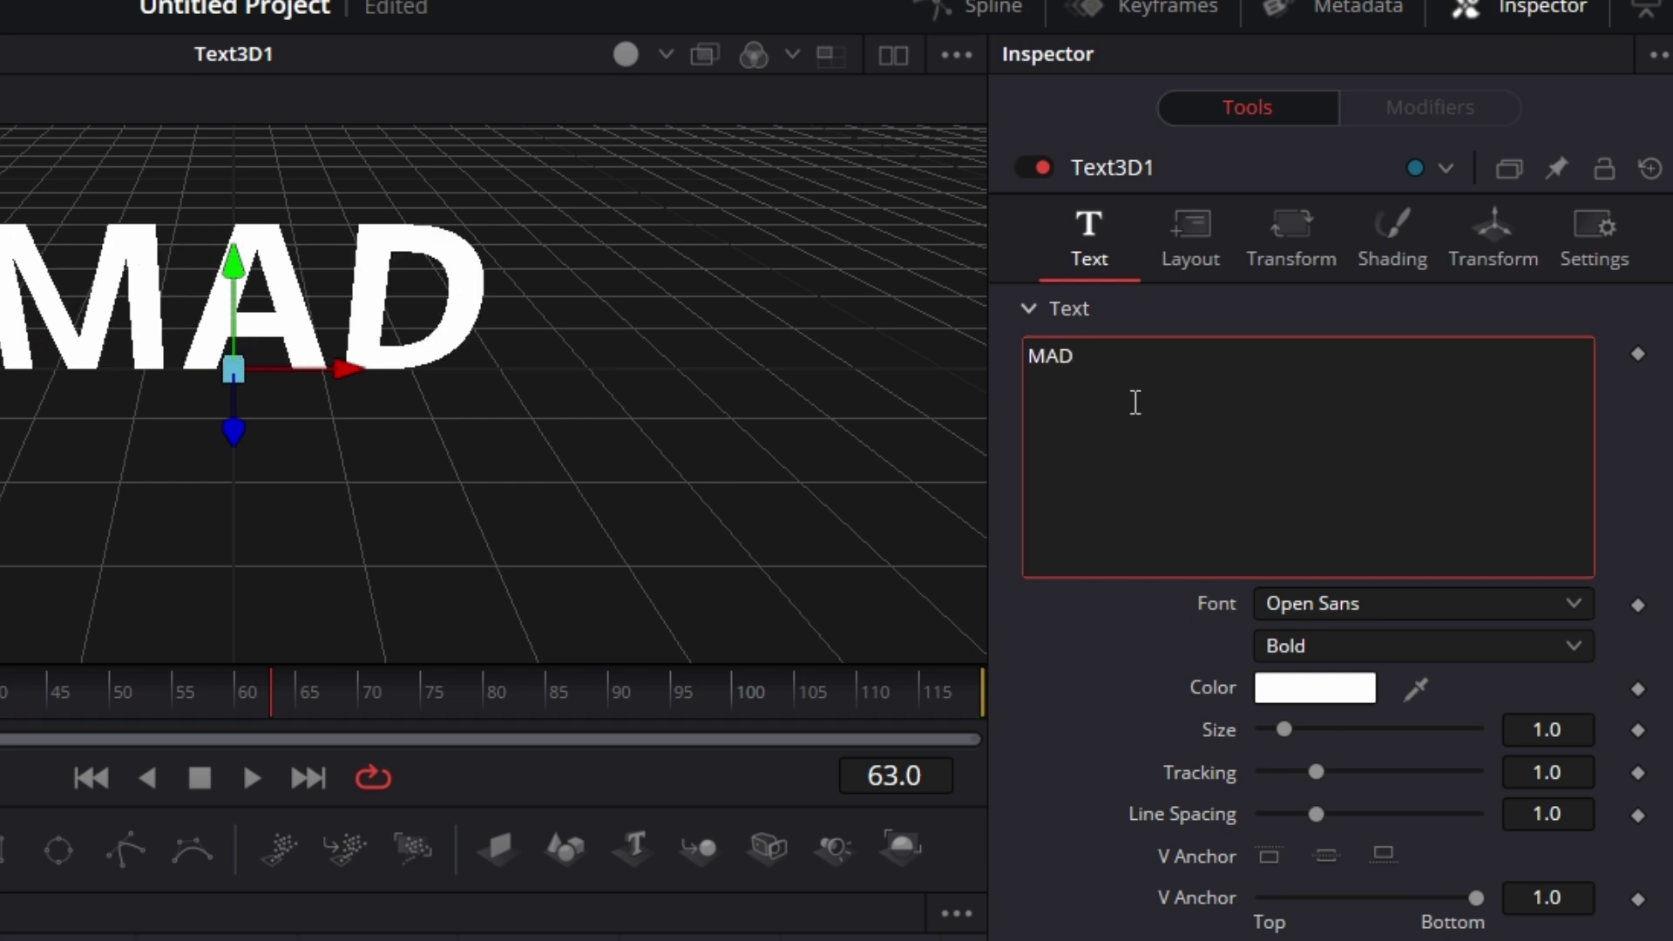
{"action": "left_click", "coordinate": [1397, 608]}
{"action": "key", "text": "g"}
{"action": "key", "text": "Down"}
{"action": "key", "text": "Down"}
{"action": "key", "text": "Down"}
{"action": "key", "text": "Down"}
{"action": "key", "text": "Down"}
{"action": "key", "text": "Down"}
{"action": "key", "text": "Down"}
{"action": "key", "text": "Down"}
{"action": "key", "text": "Return"}
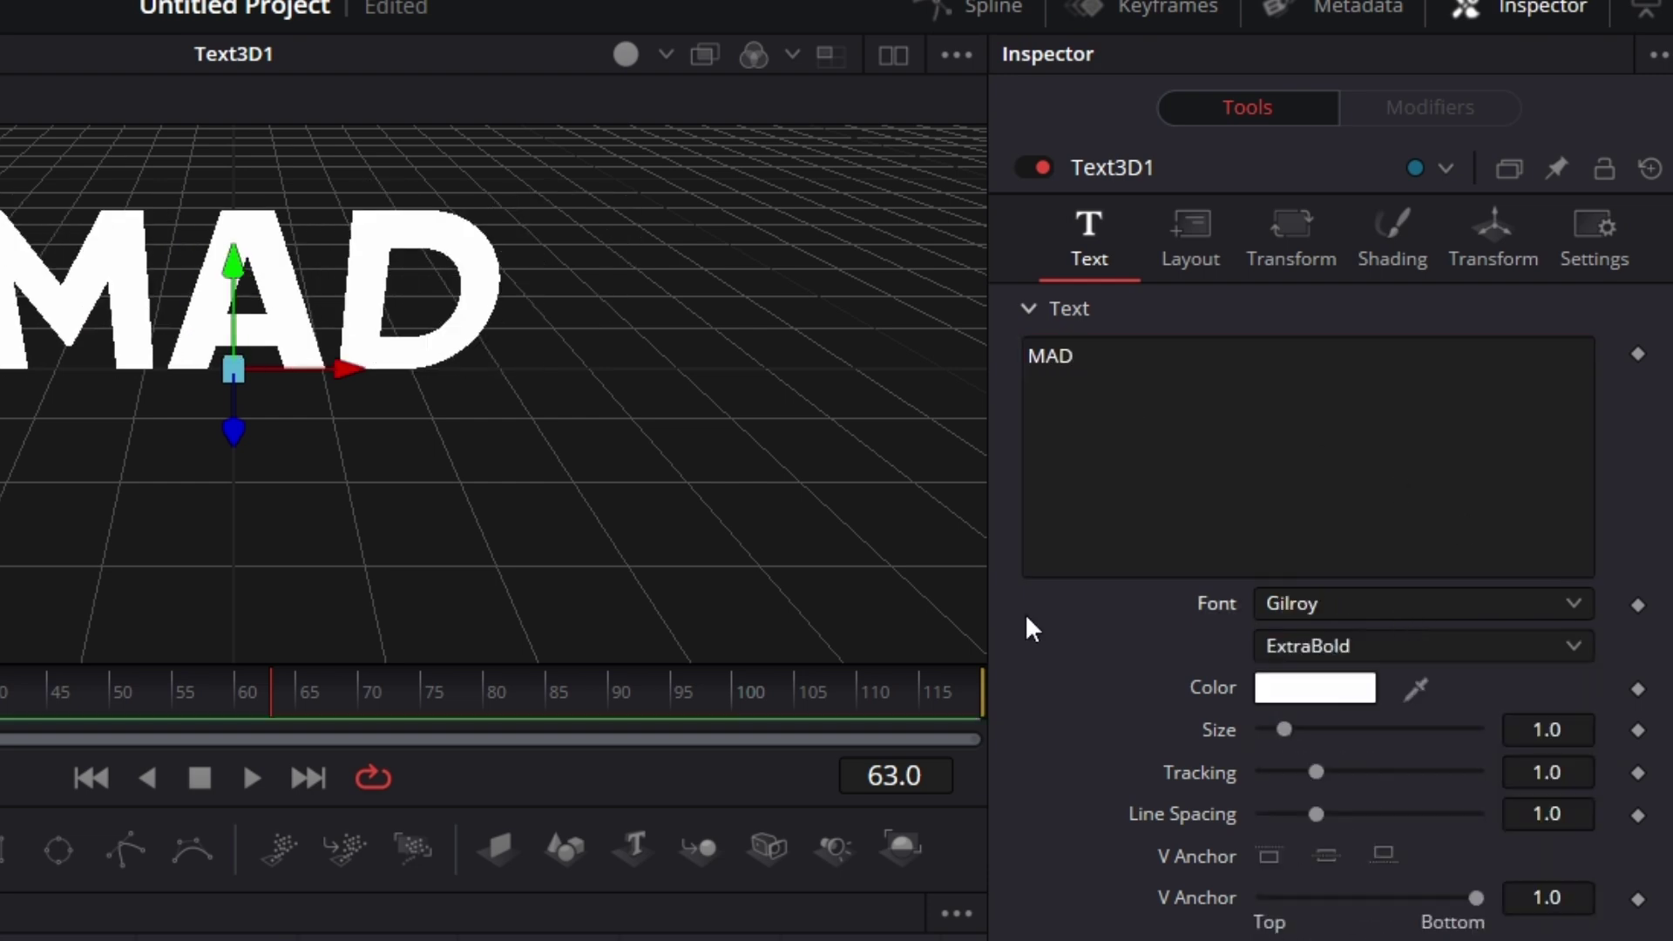
- Set the MAD text's size to 8.83 and its extrusion depth to 0.1
{"action": "left_click", "coordinate": [1576, 730]}
{"action": "type", "text": "8.83"}
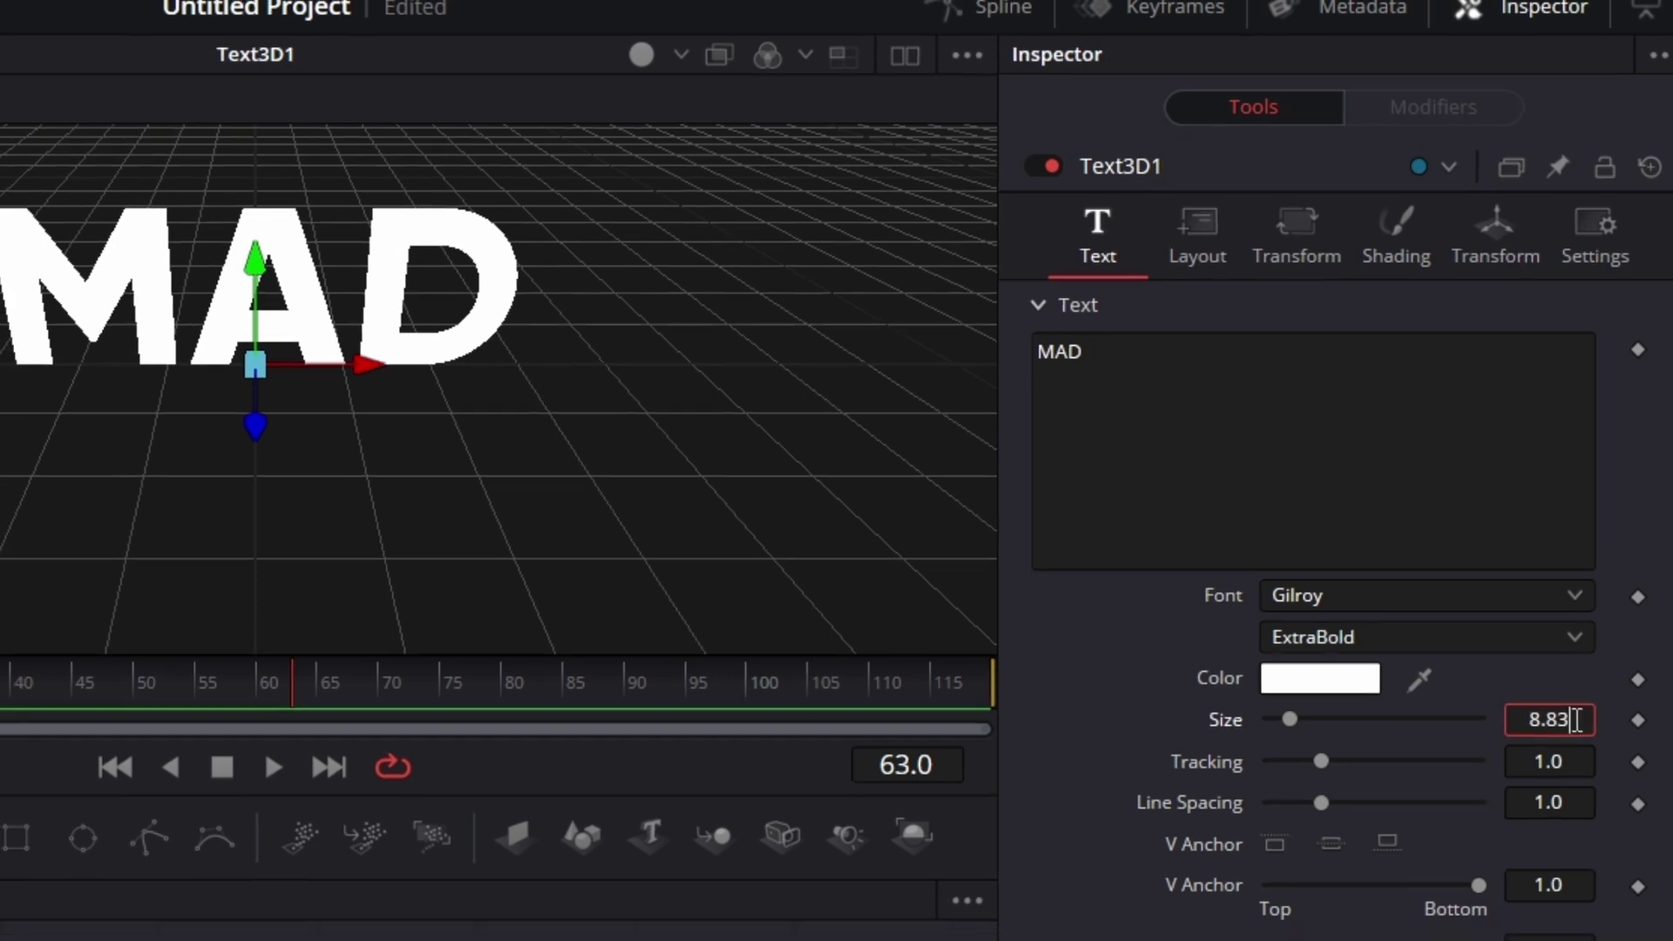
{"action": "key", "text": "Return"}
{"action": "left_click", "coordinate": [1287, 810]}
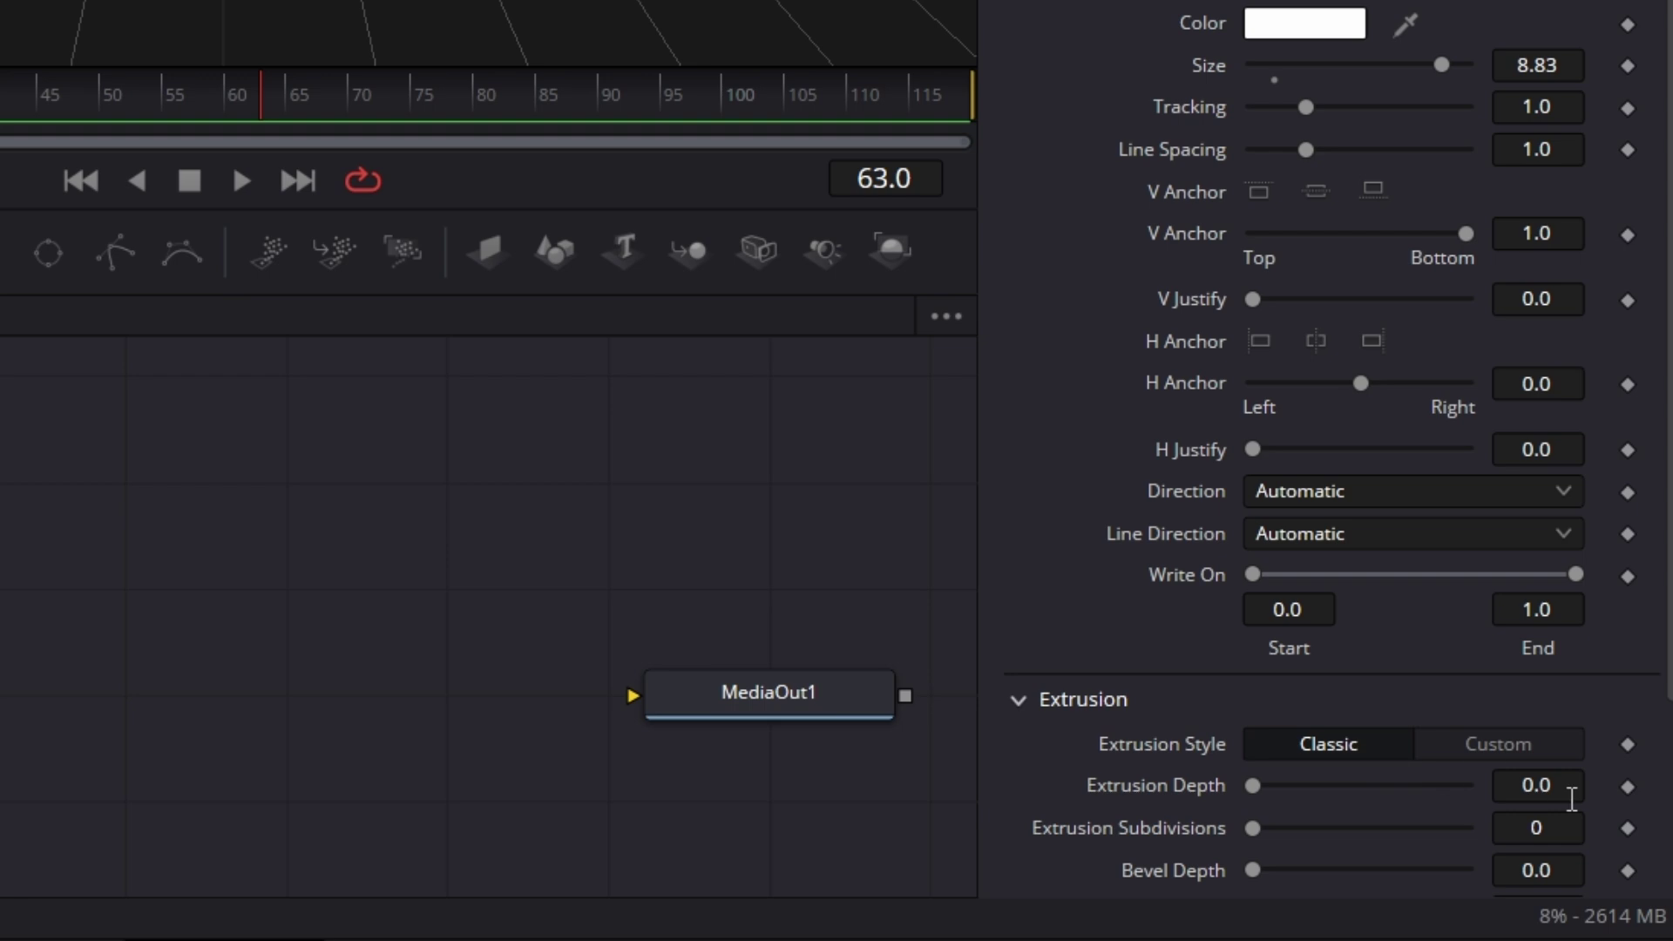
{"action": "left_click", "coordinate": [1571, 798]}
{"action": "type", "text": "0.1"}
{"action": "key", "text": "Tab"}
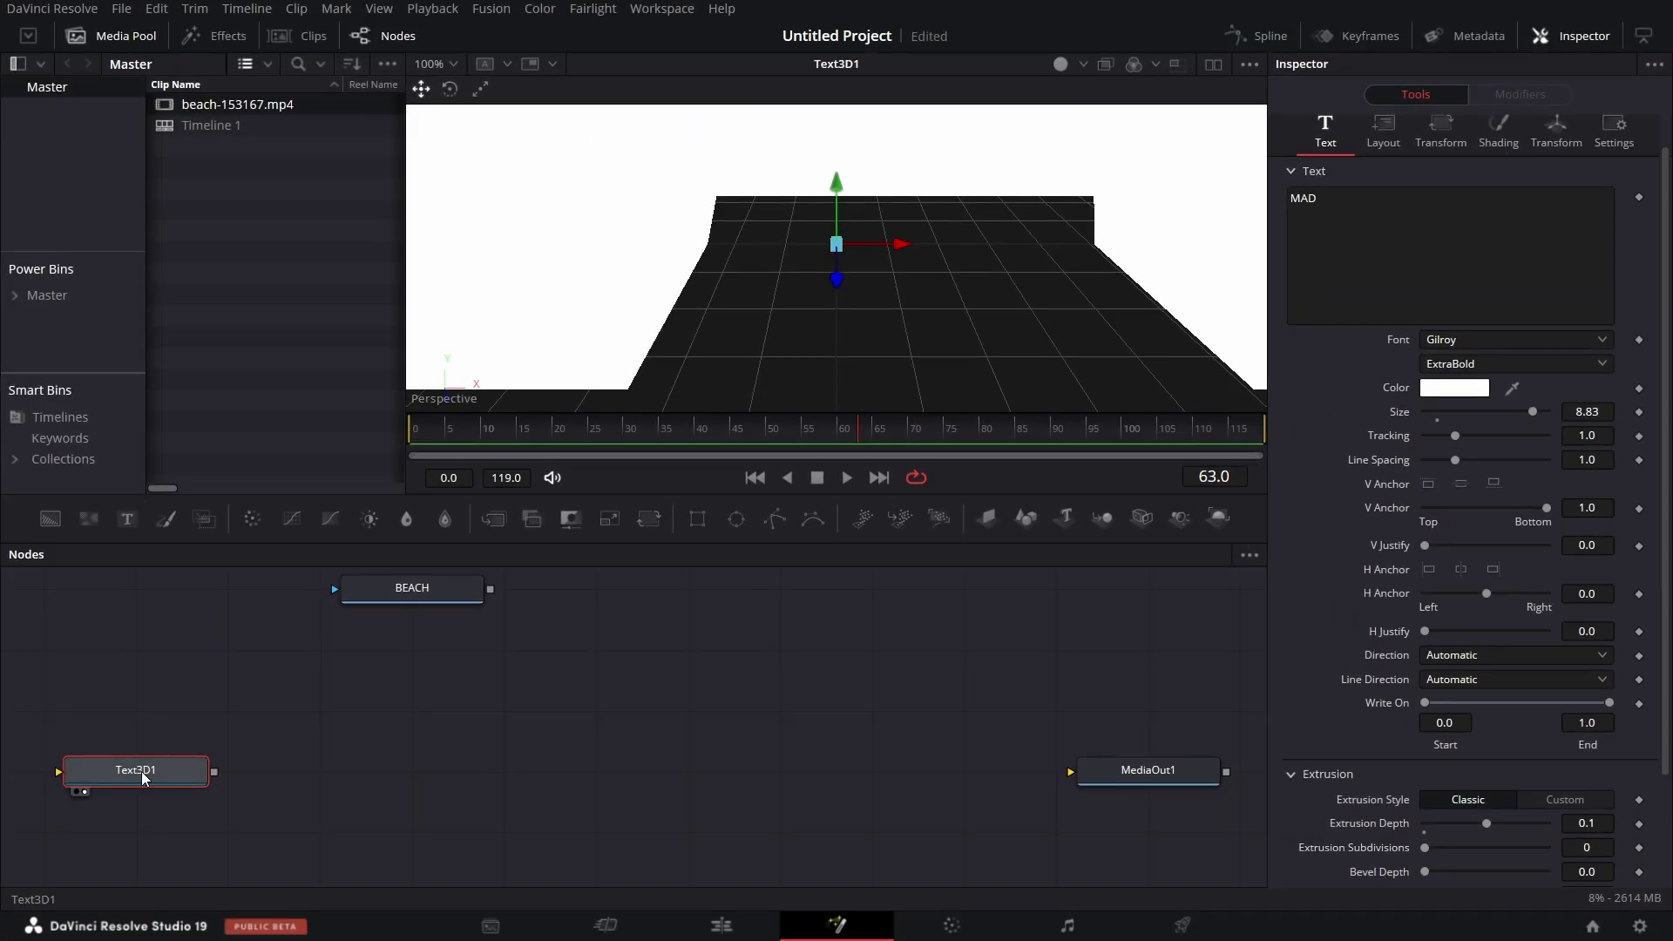
- Set the Text3D layout's Center Y to 0.325
{"action": "left_click", "coordinate": [1385, 136]}
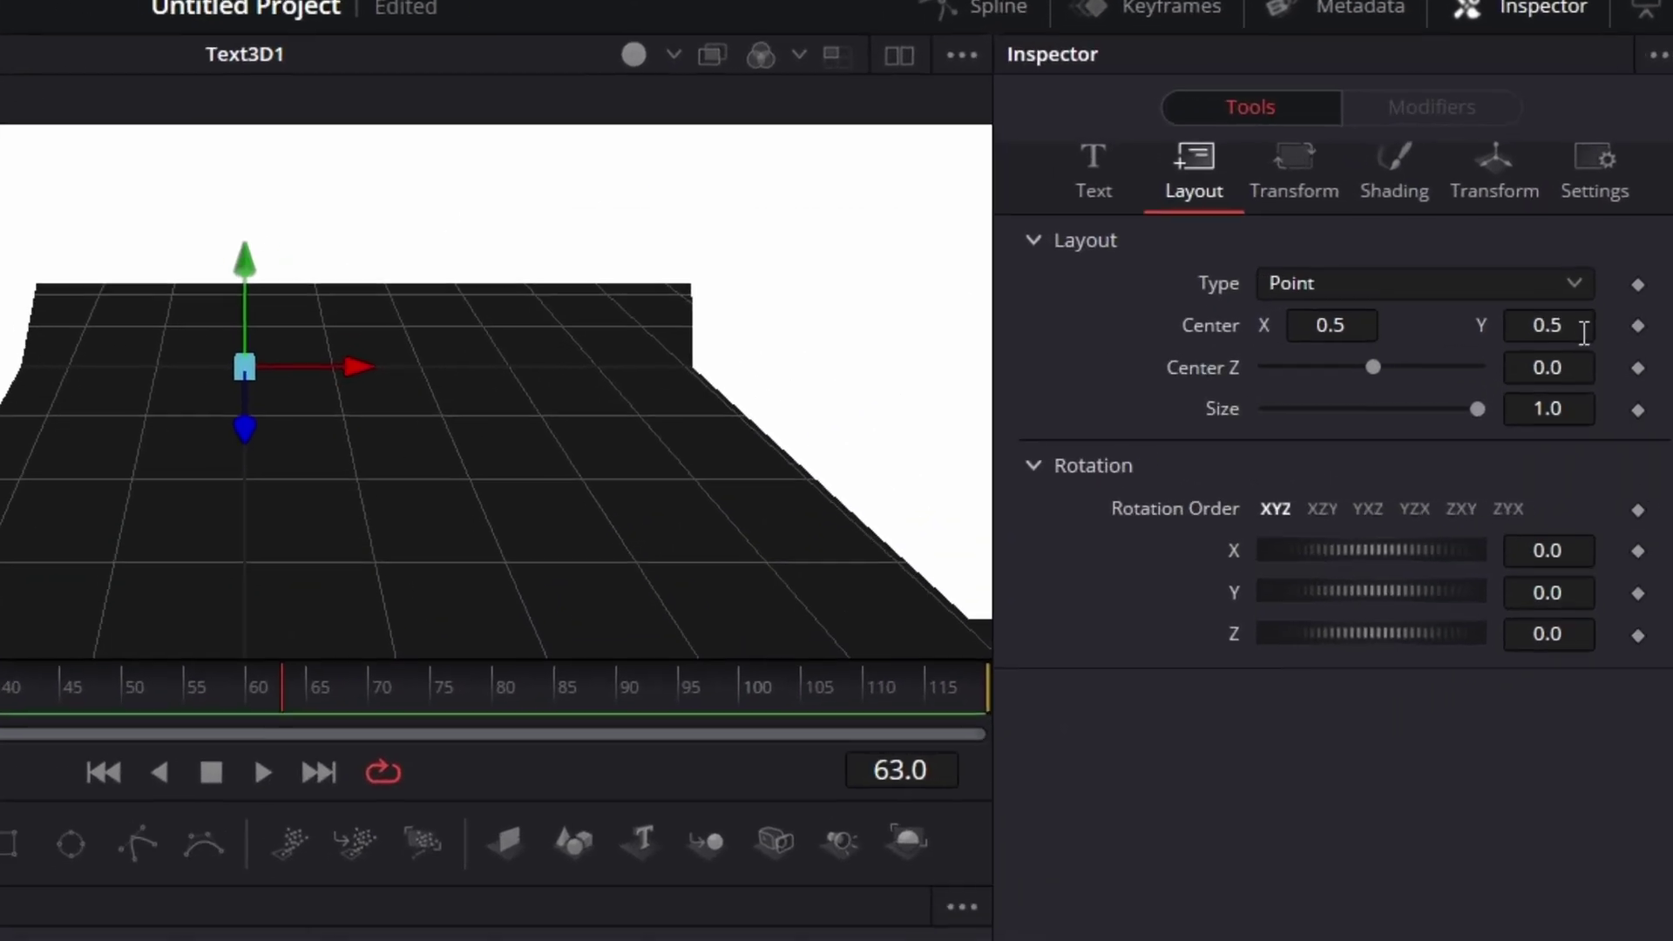
{"action": "left_click", "coordinate": [1604, 222]}
{"action": "key", "text": "BackSpace"}
{"action": "key", "text": "BackSpace"}
{"action": "type", "text": ".325"}
{"action": "key", "text": "Tab"}
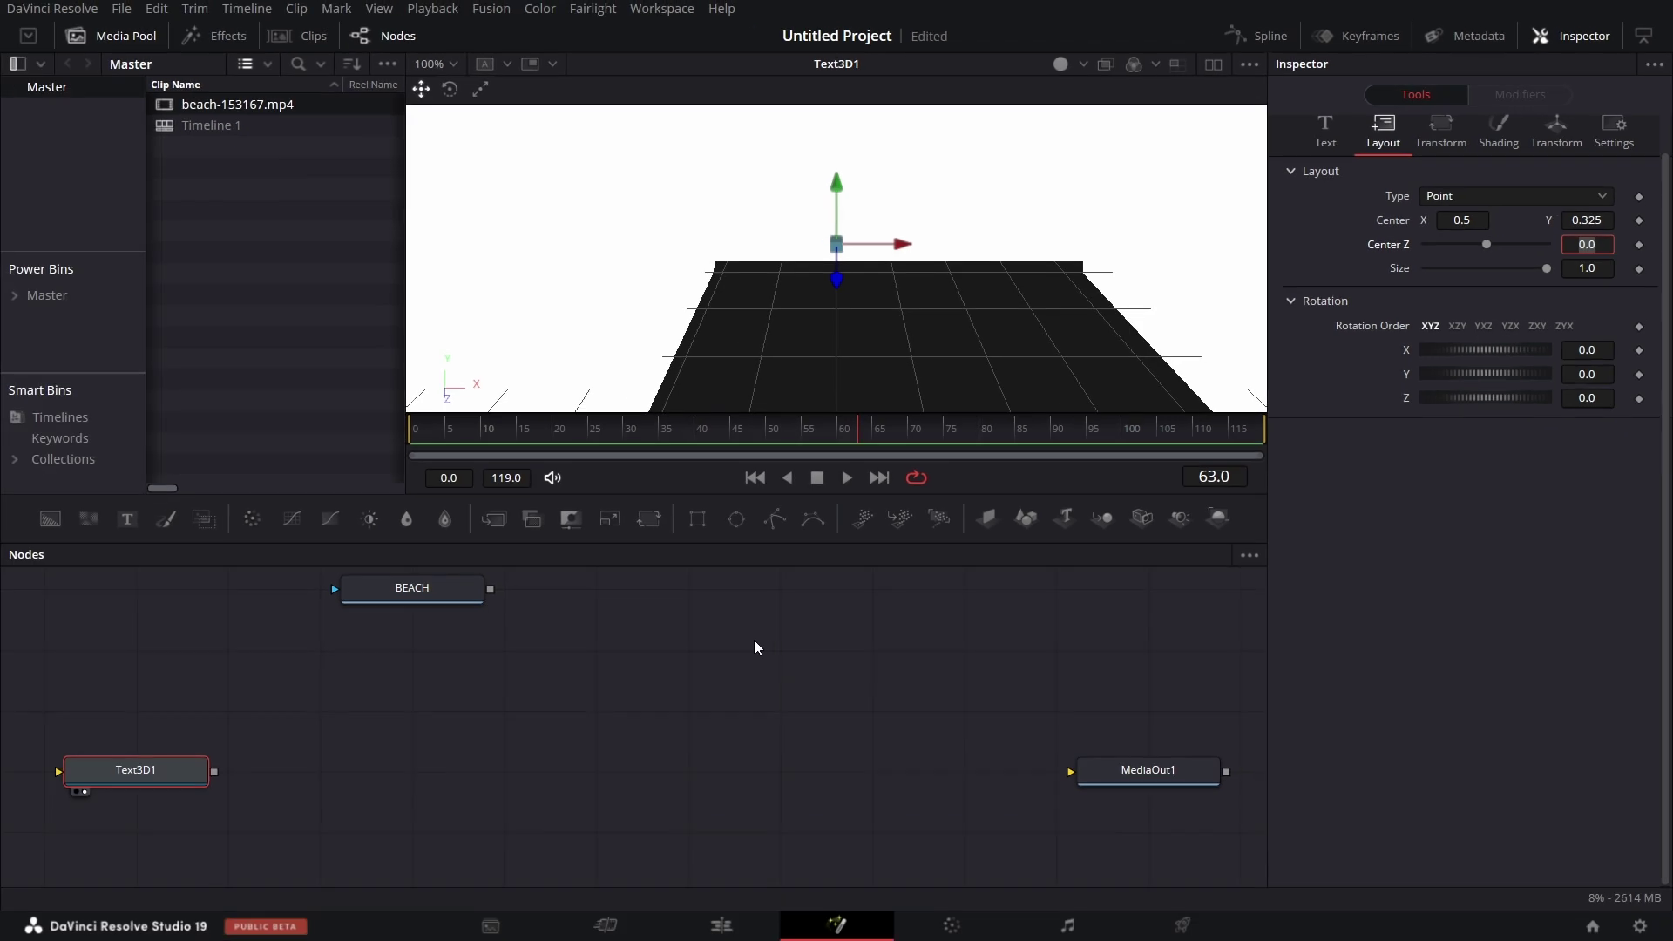
- Add a Replace Material 3D node after the Text3D1 node
{"action": "key", "text": "shift+space"}
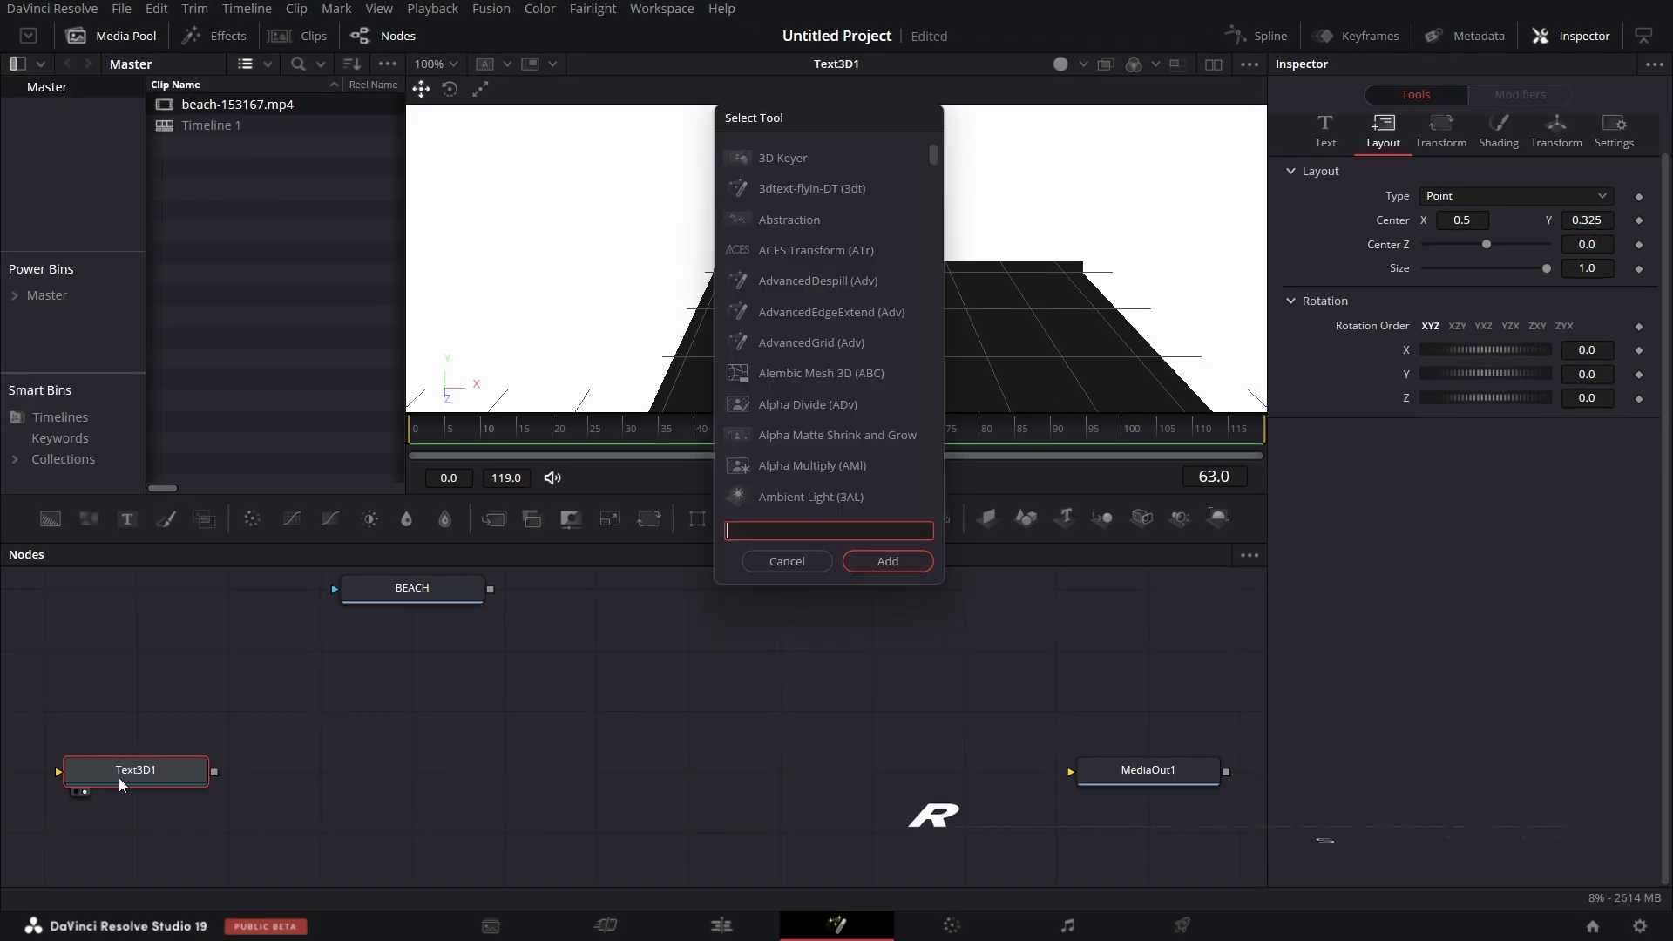
{"action": "type", "text": "REPLA"}
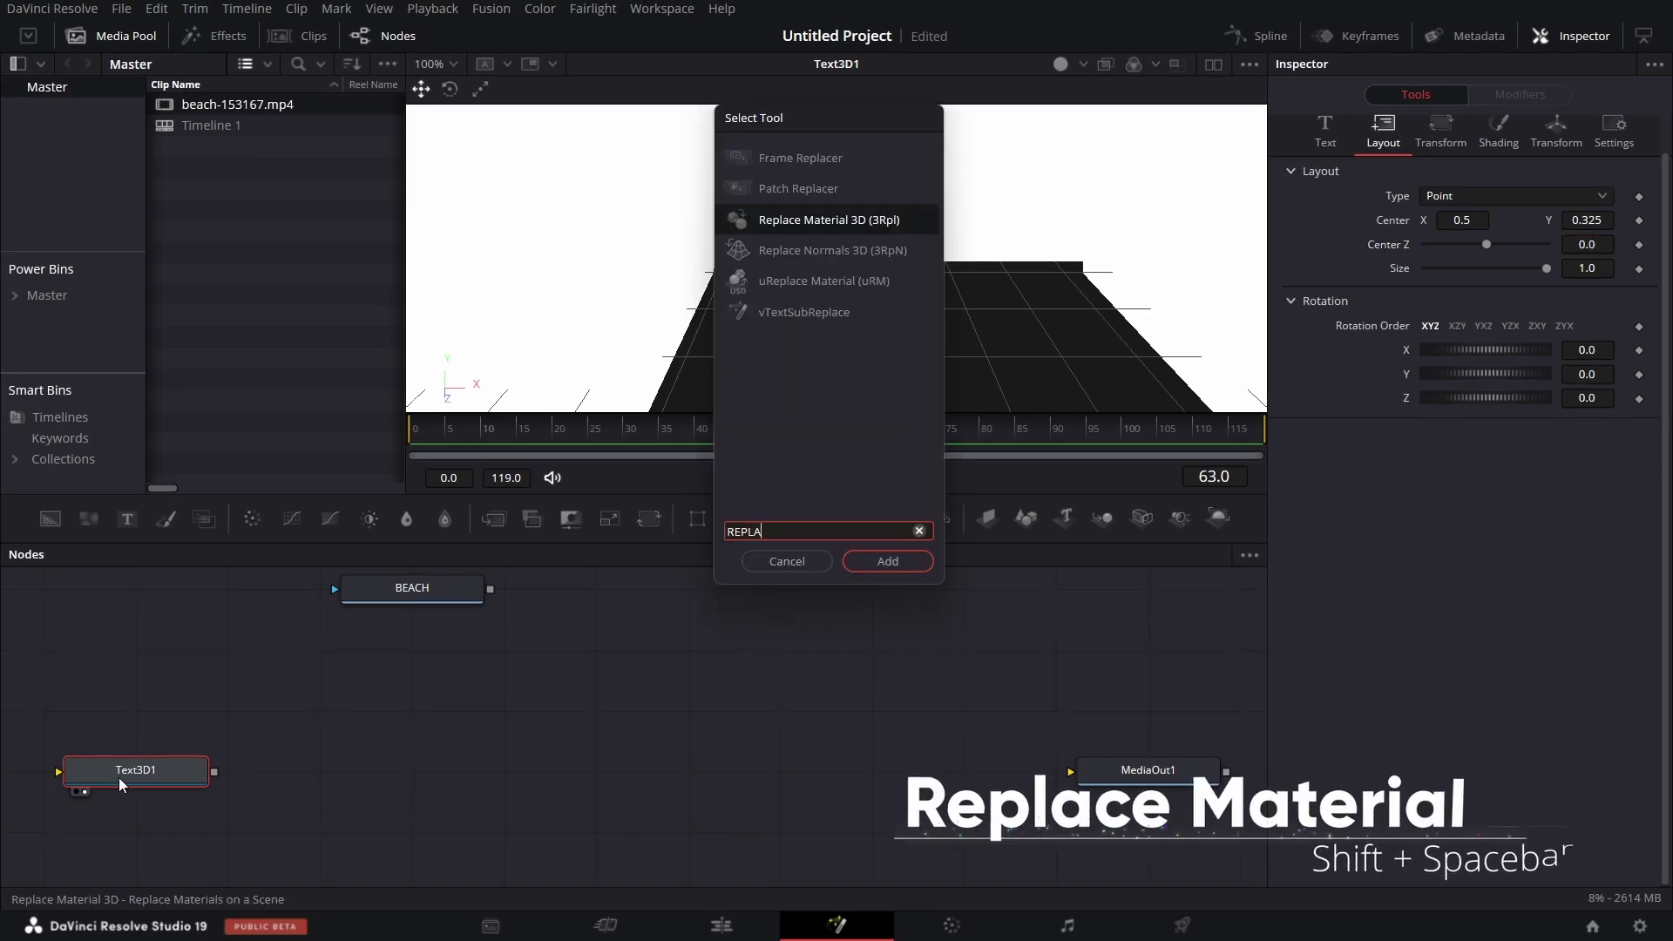
{"action": "key", "text": "Return"}
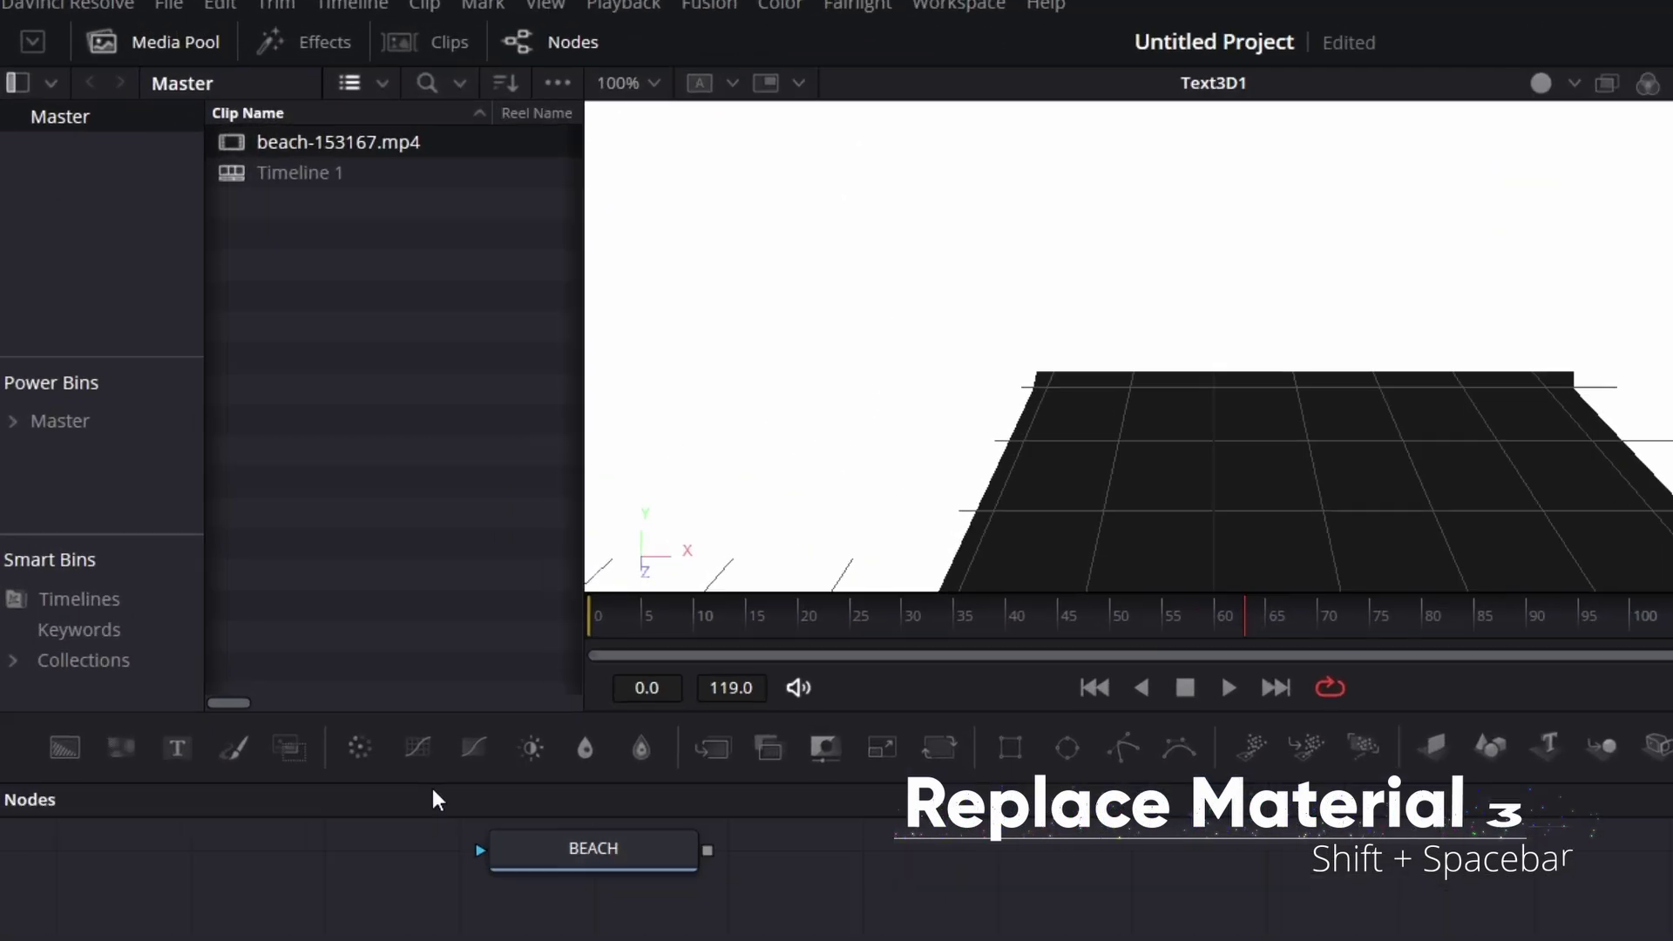
- Add the Chrome shader from the Fusion templates and feed it into the Replace Material 3D node's material input
{"action": "left_click", "coordinate": [320, 51]}
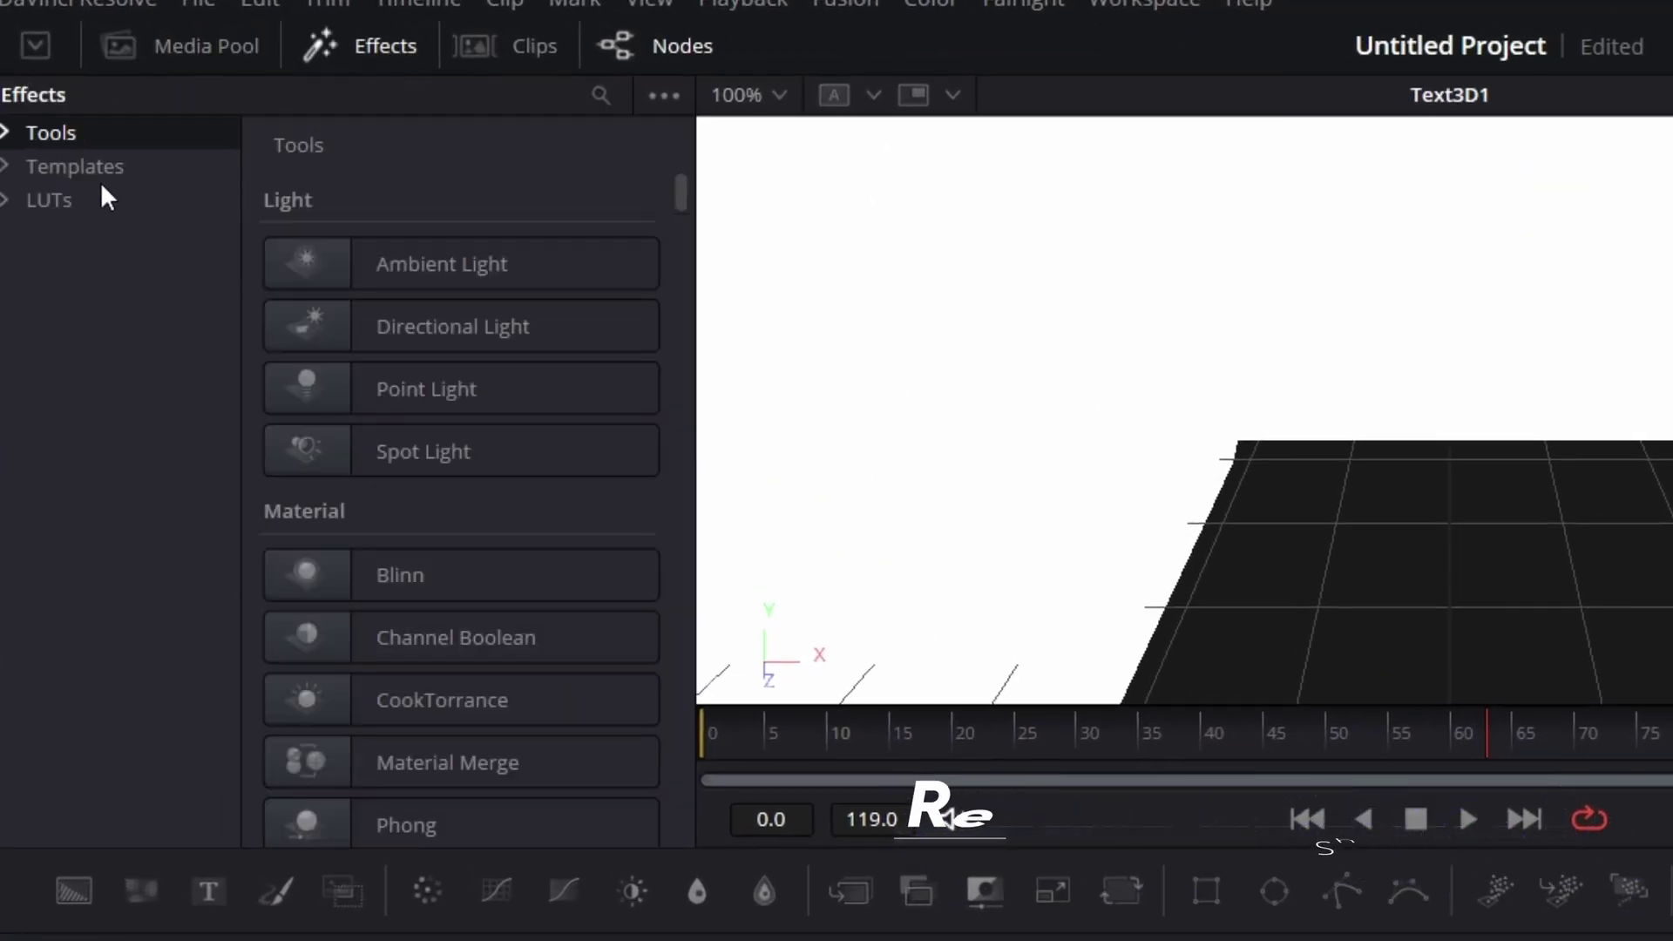
{"action": "left_click", "coordinate": [7, 170]}
{"action": "left_click", "coordinate": [37, 235]}
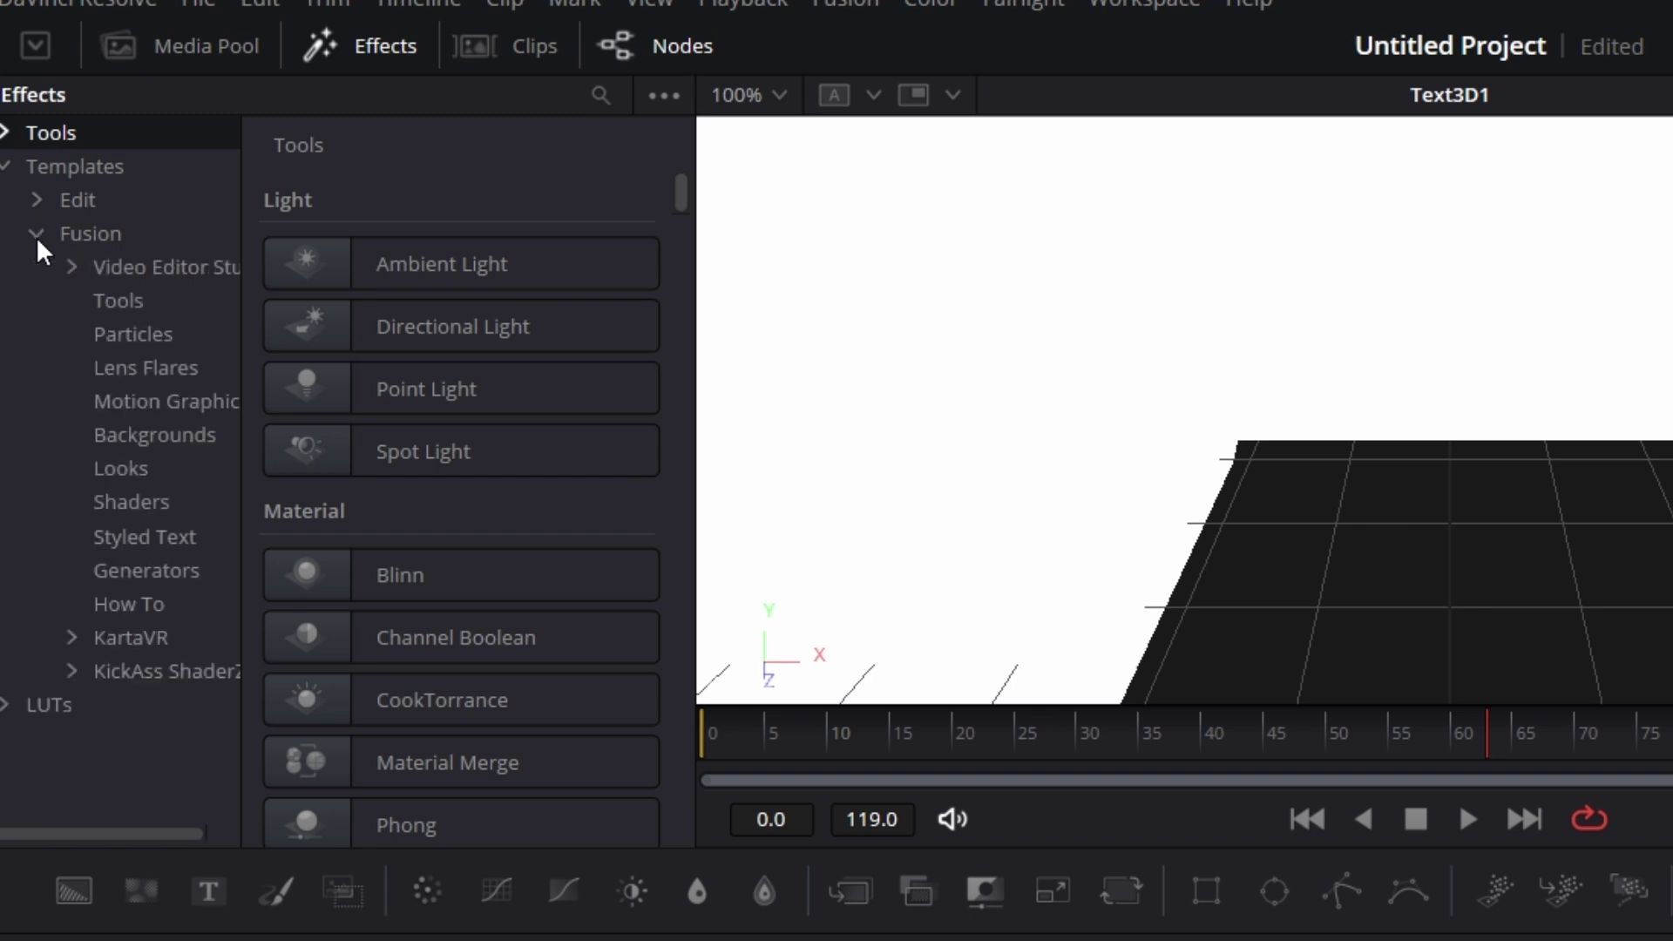
{"action": "left_click", "coordinate": [127, 506]}
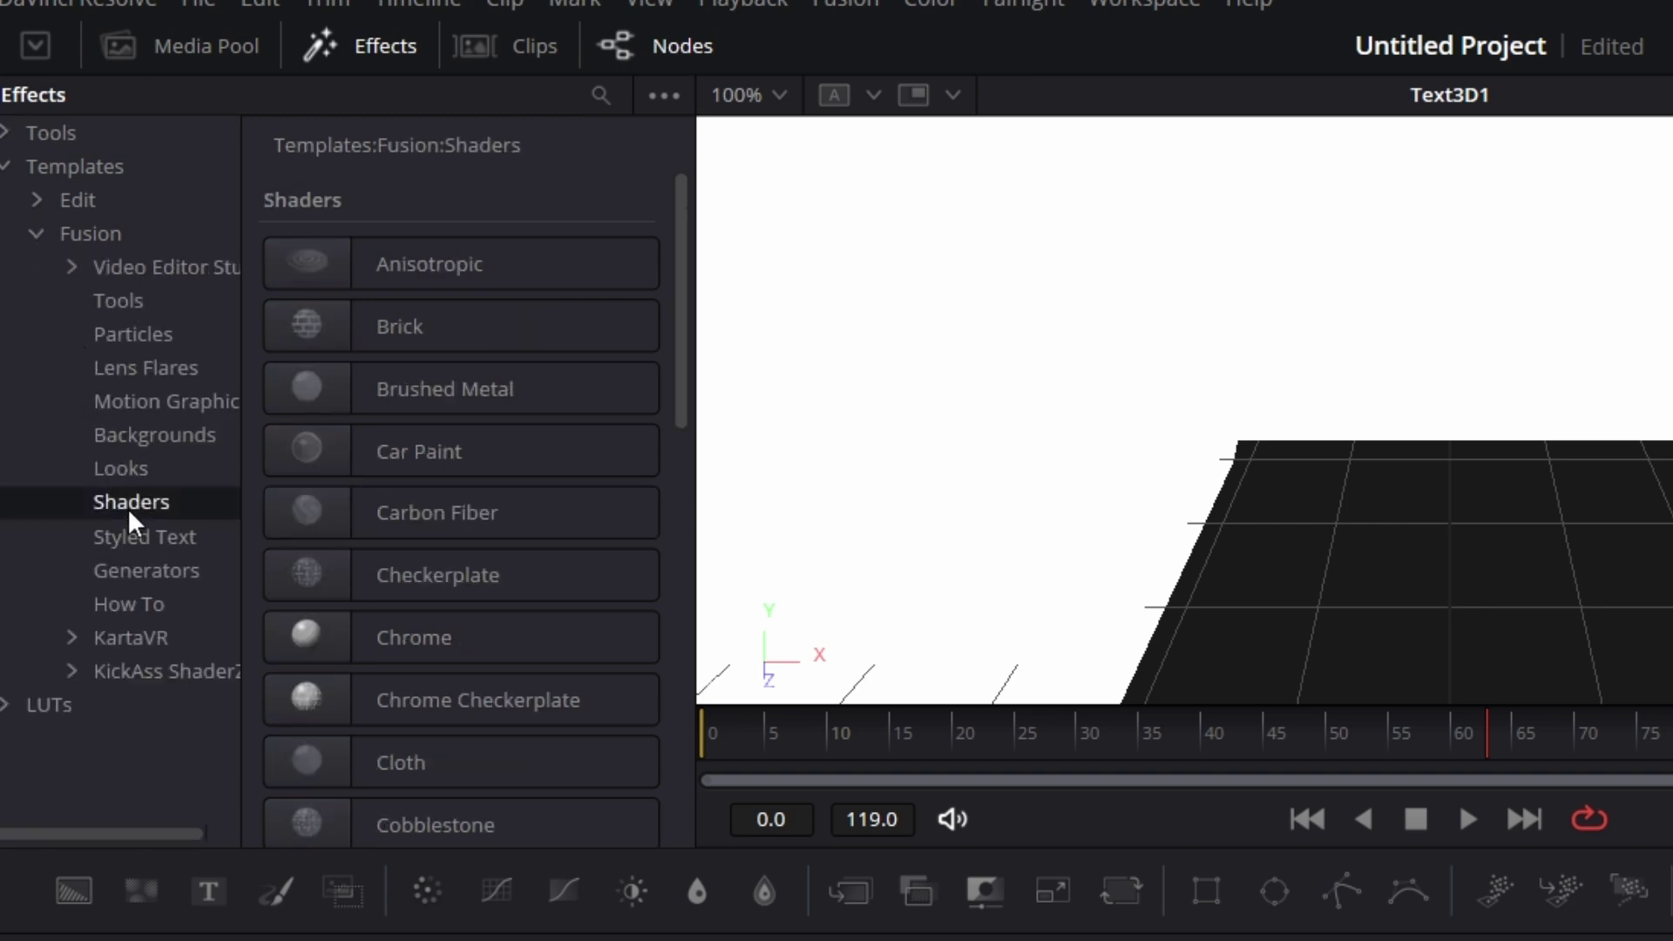
{"action": "left_click_drag", "start_coordinate": [435, 636], "coordinate": [784, 265]}
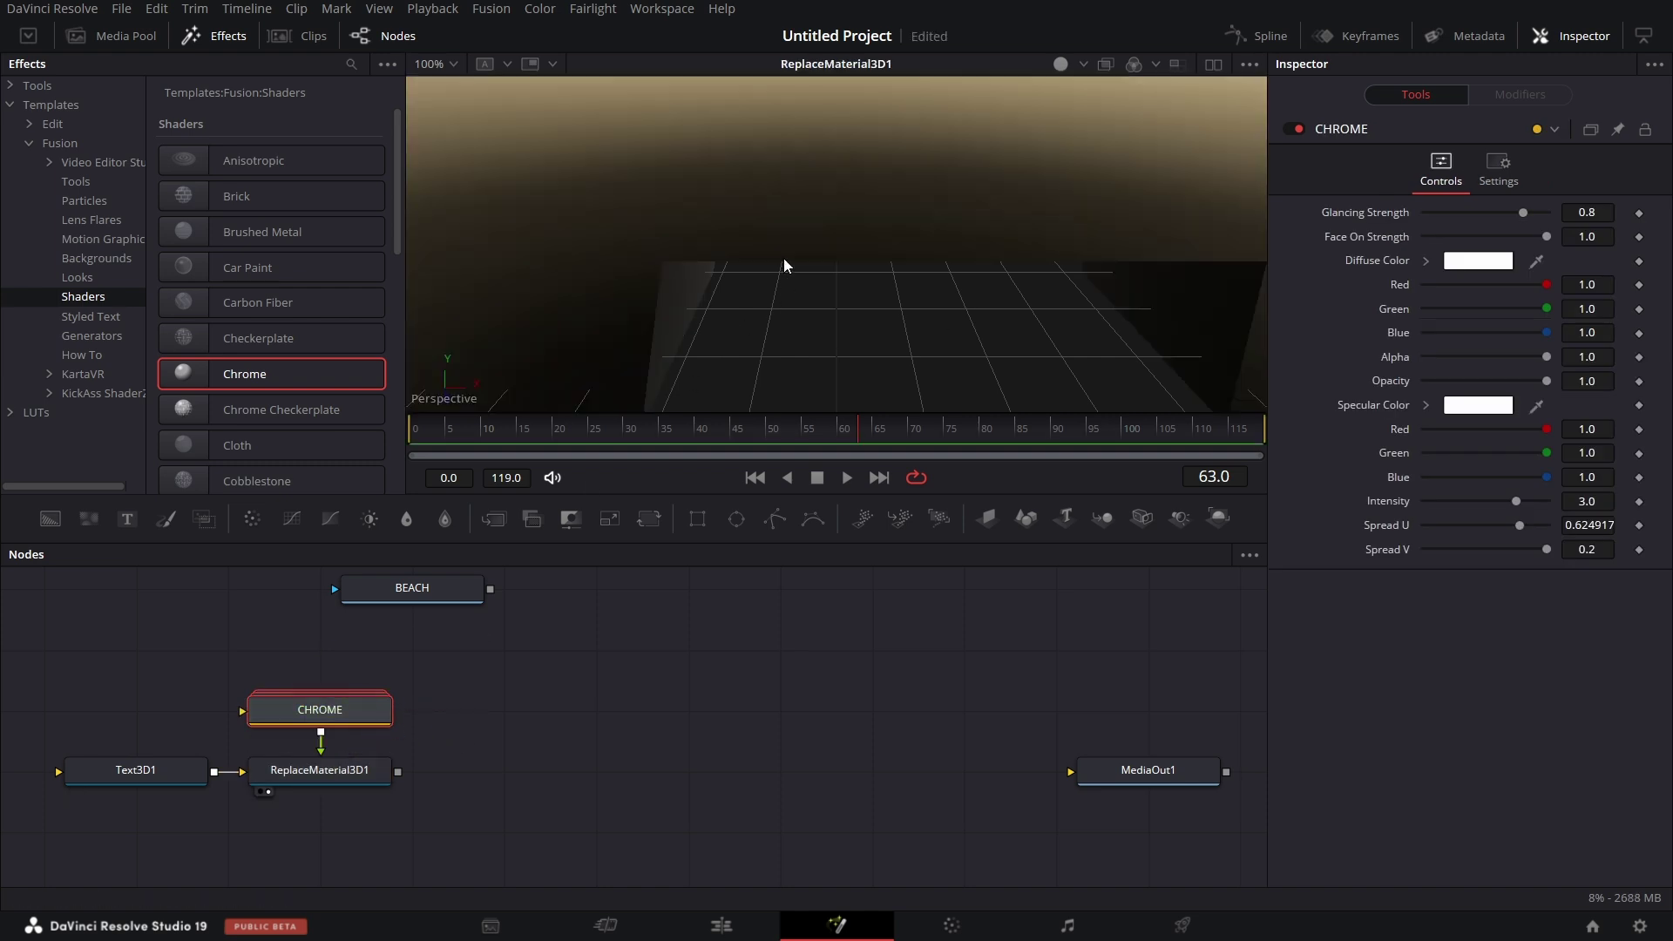
{"action": "left_click", "coordinate": [453, 64]}
{"action": "left_click", "coordinate": [448, 88]}
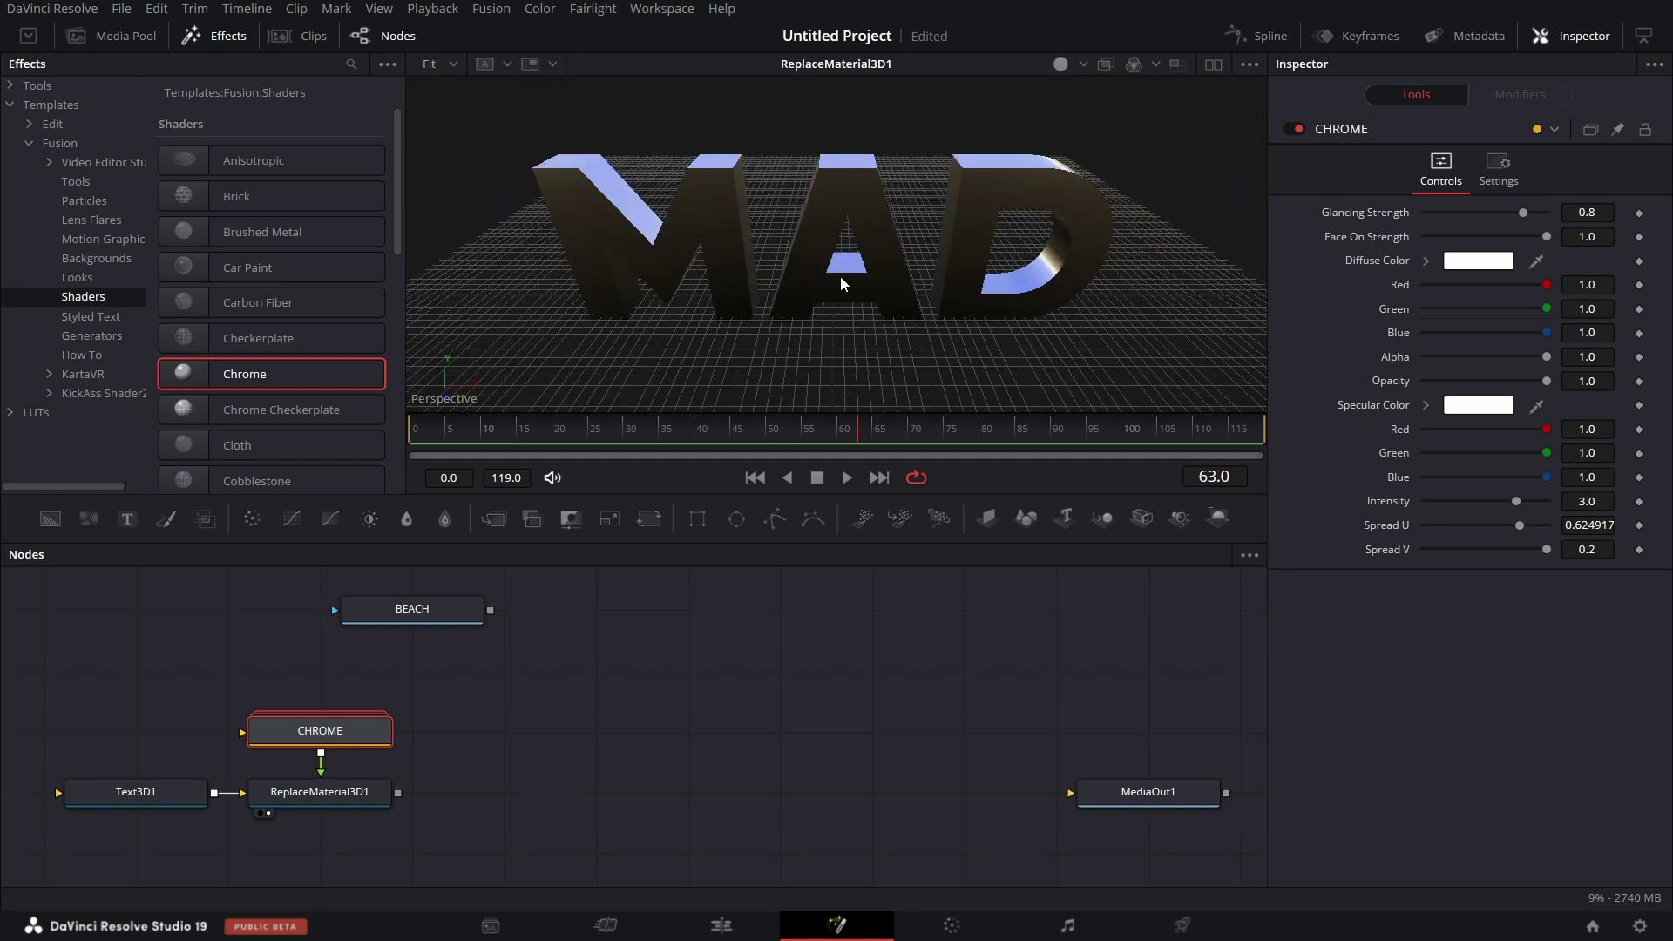
{"action": "left_click_drag", "start_coordinate": [839, 275], "coordinate": [840, 275]}
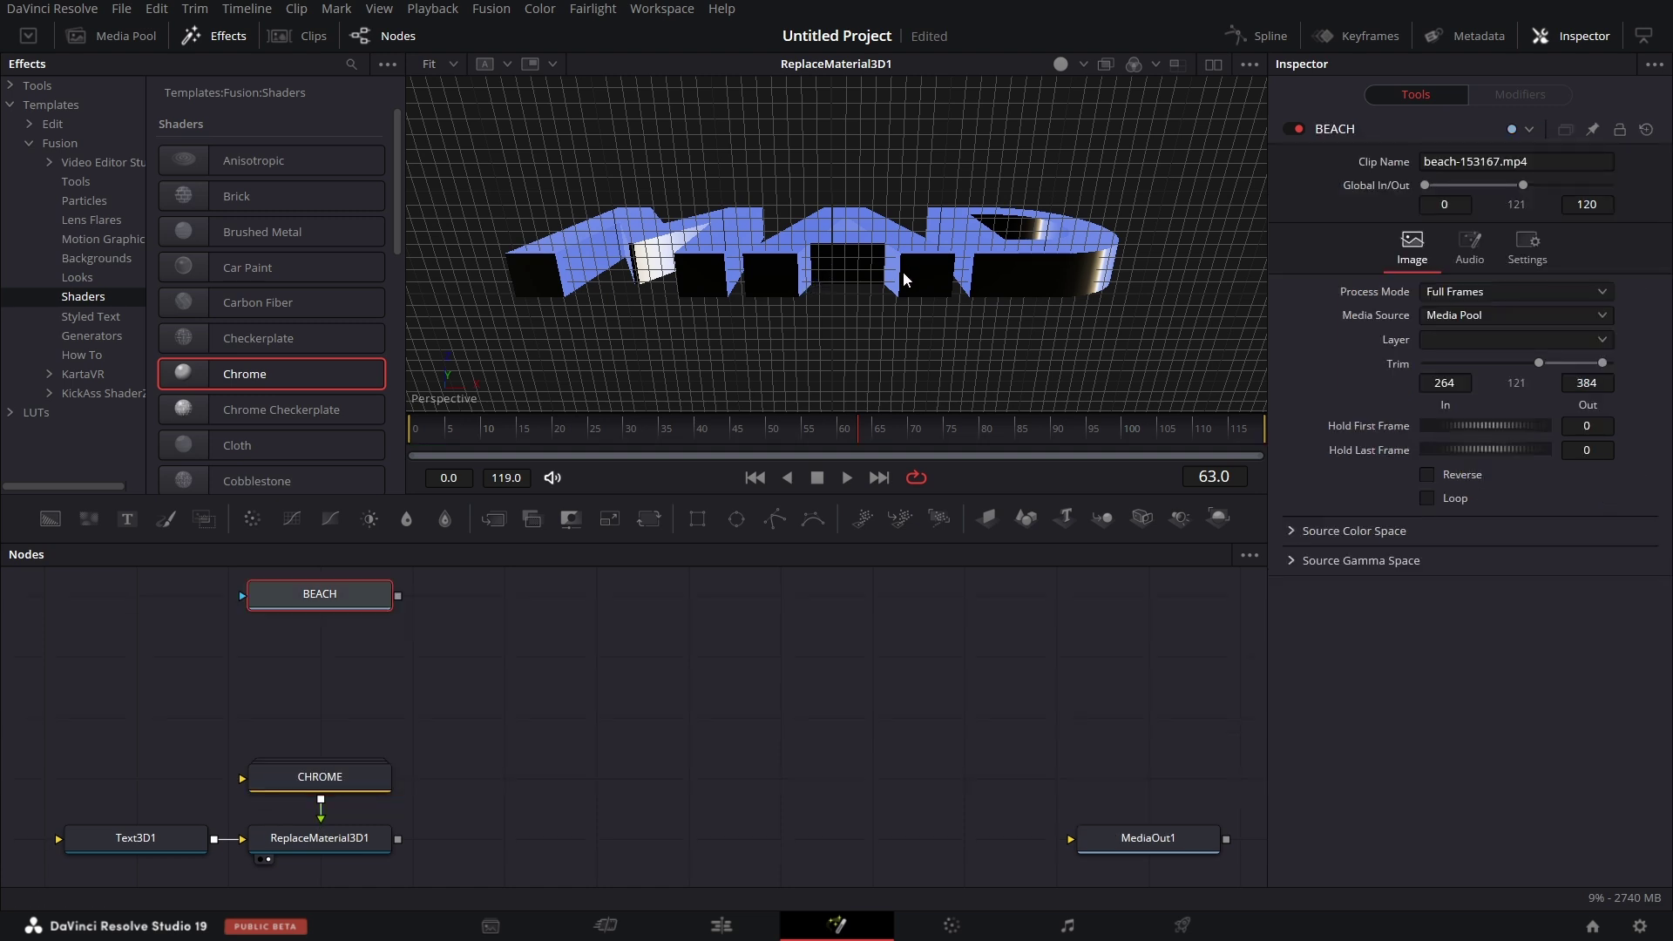
- Add three Image Plane 3D nodes in a row above and beyond the Replace Material 3D node
{"action": "left_click_drag", "start_coordinate": [984, 520], "coordinate": [553, 702]}
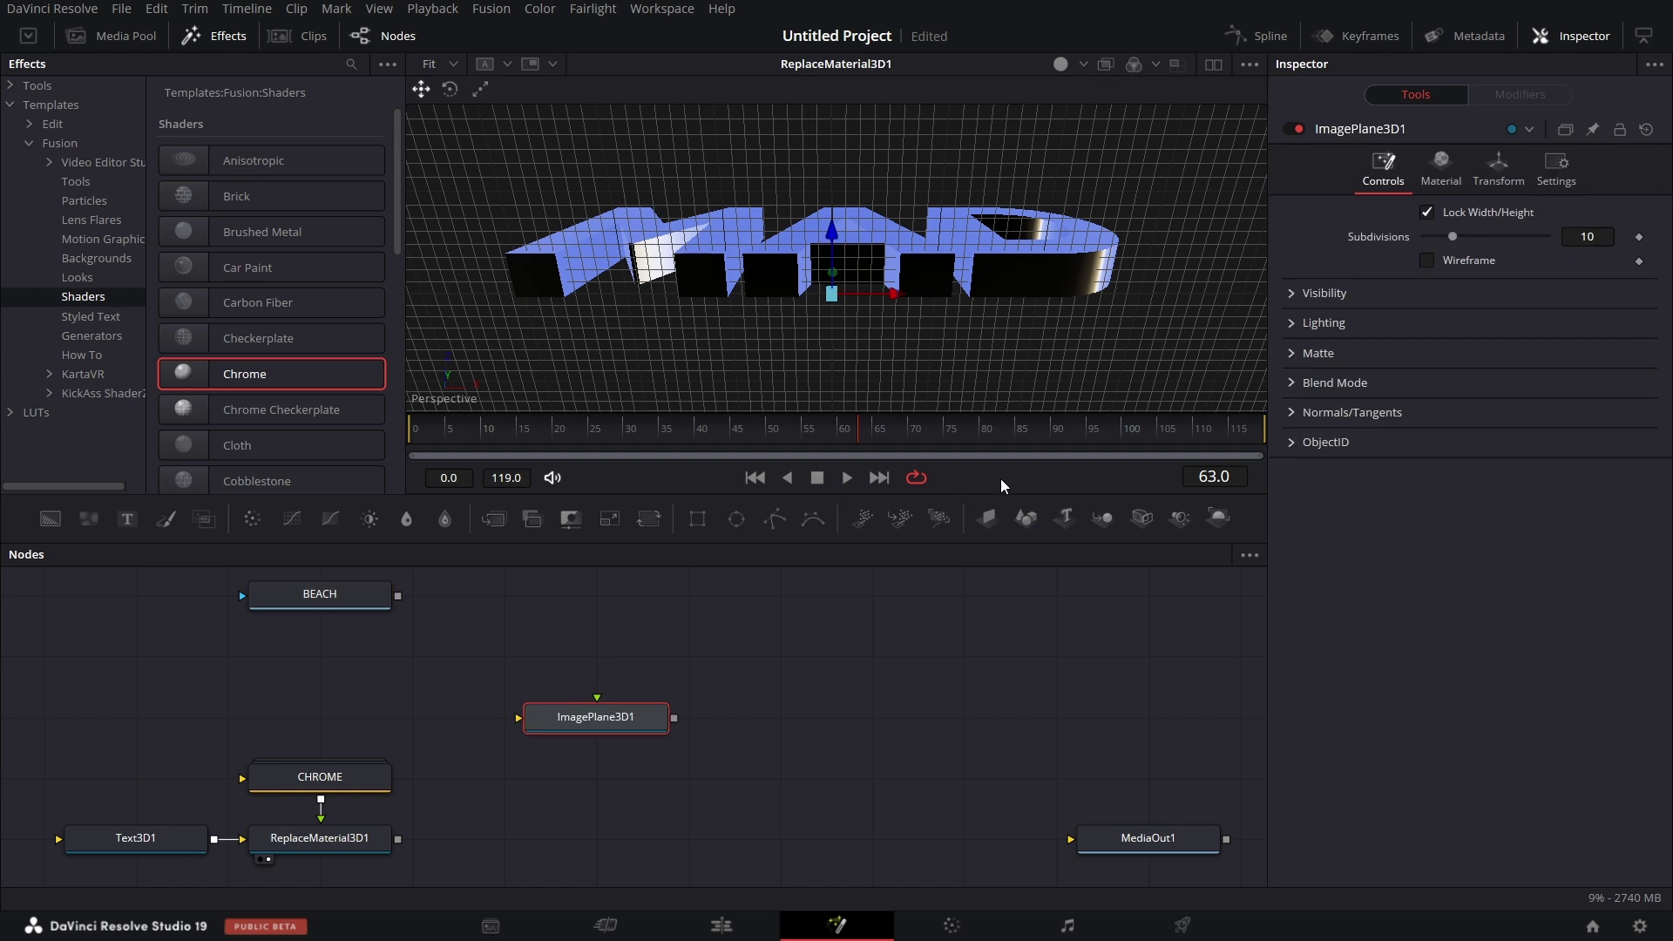
{"action": "left_click_drag", "start_coordinate": [990, 516], "coordinate": [780, 716]}
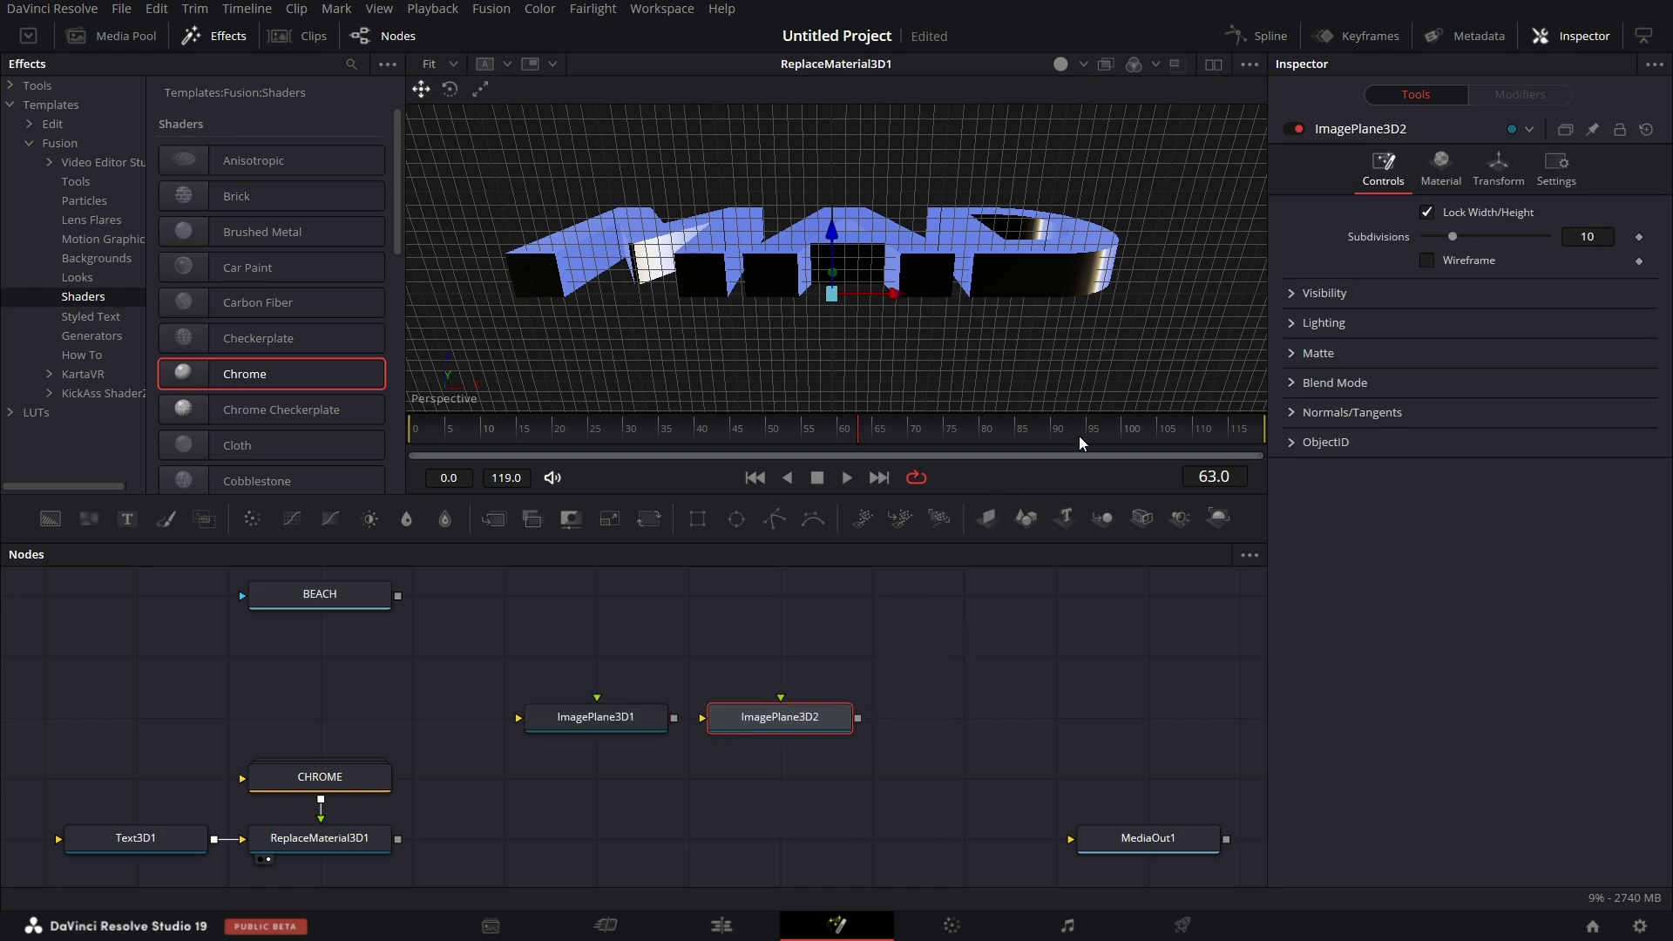
{"action": "left_click", "coordinate": [990, 519]}
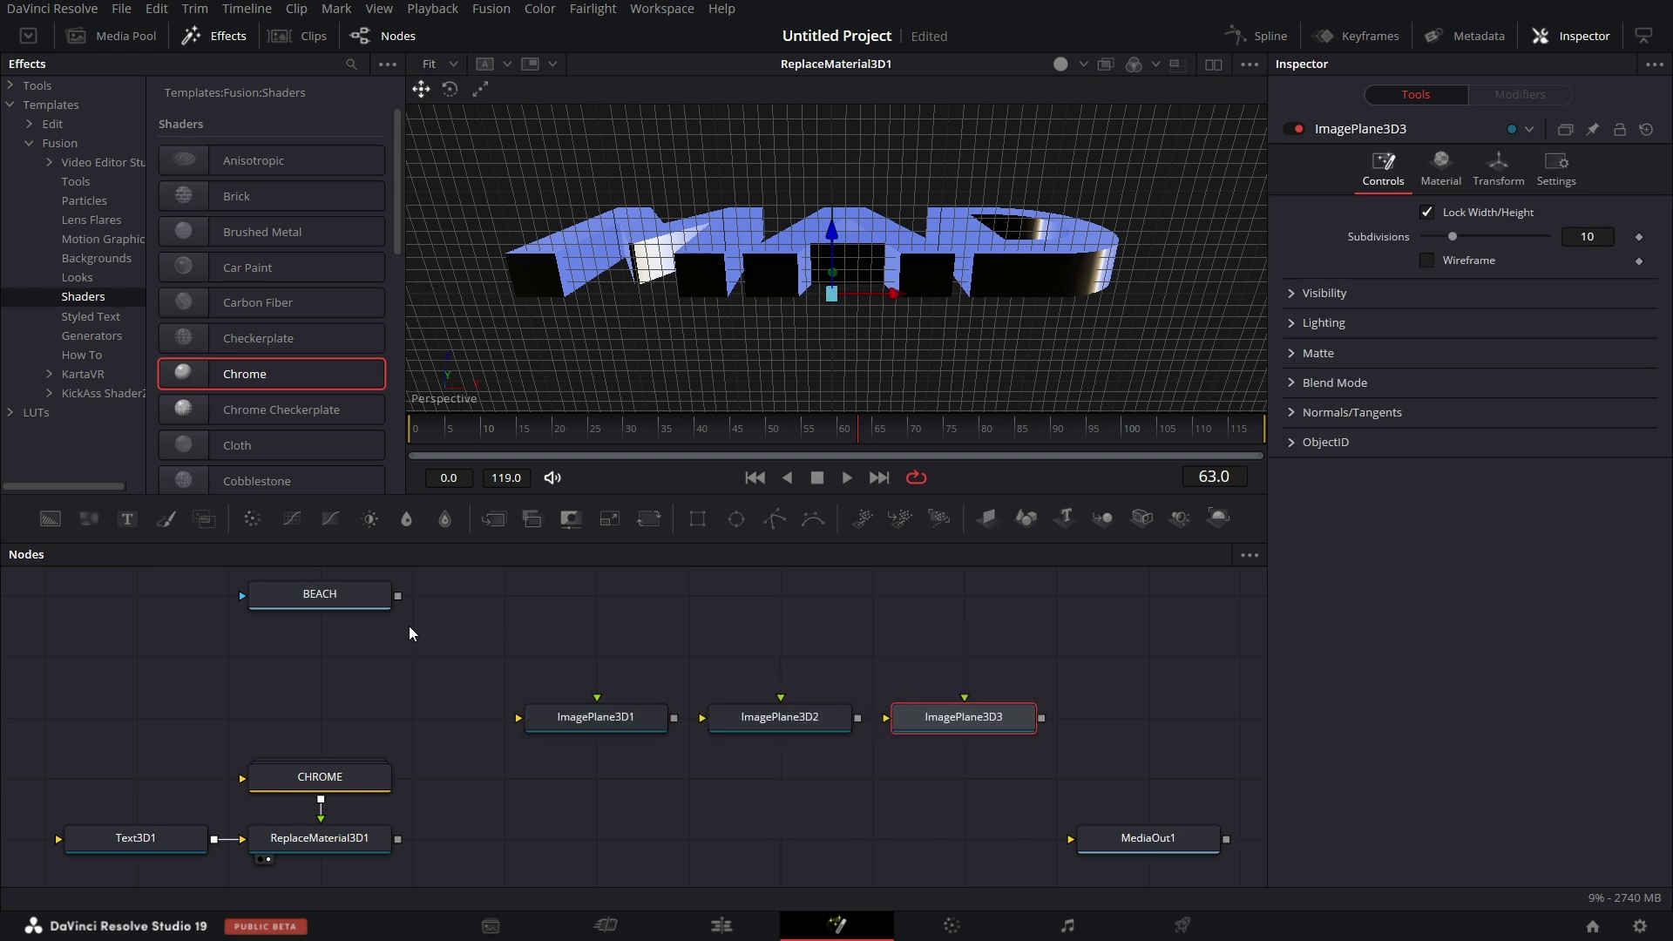
- Add a Blur node above each of the first two image planes and a Transform node above the second blur
{"action": "left_click_drag", "start_coordinate": [406, 520], "coordinate": [576, 655]}
{"action": "left_click_drag", "start_coordinate": [406, 519], "coordinate": [755, 658]}
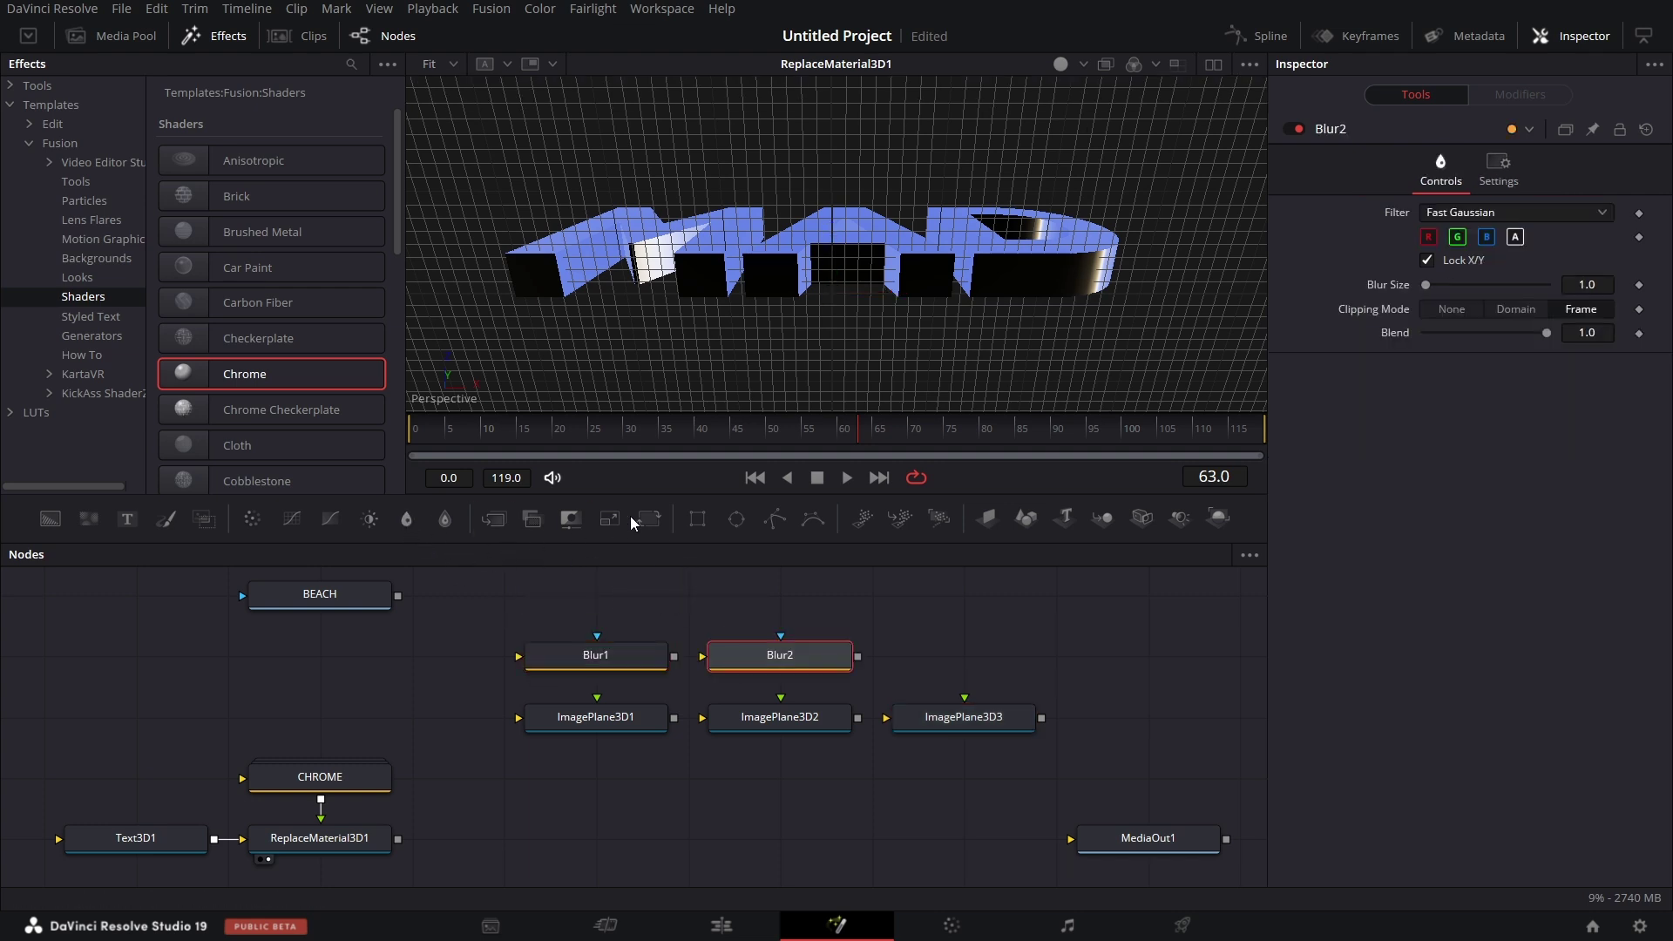
{"action": "left_click_drag", "start_coordinate": [650, 521], "coordinate": [789, 609]}
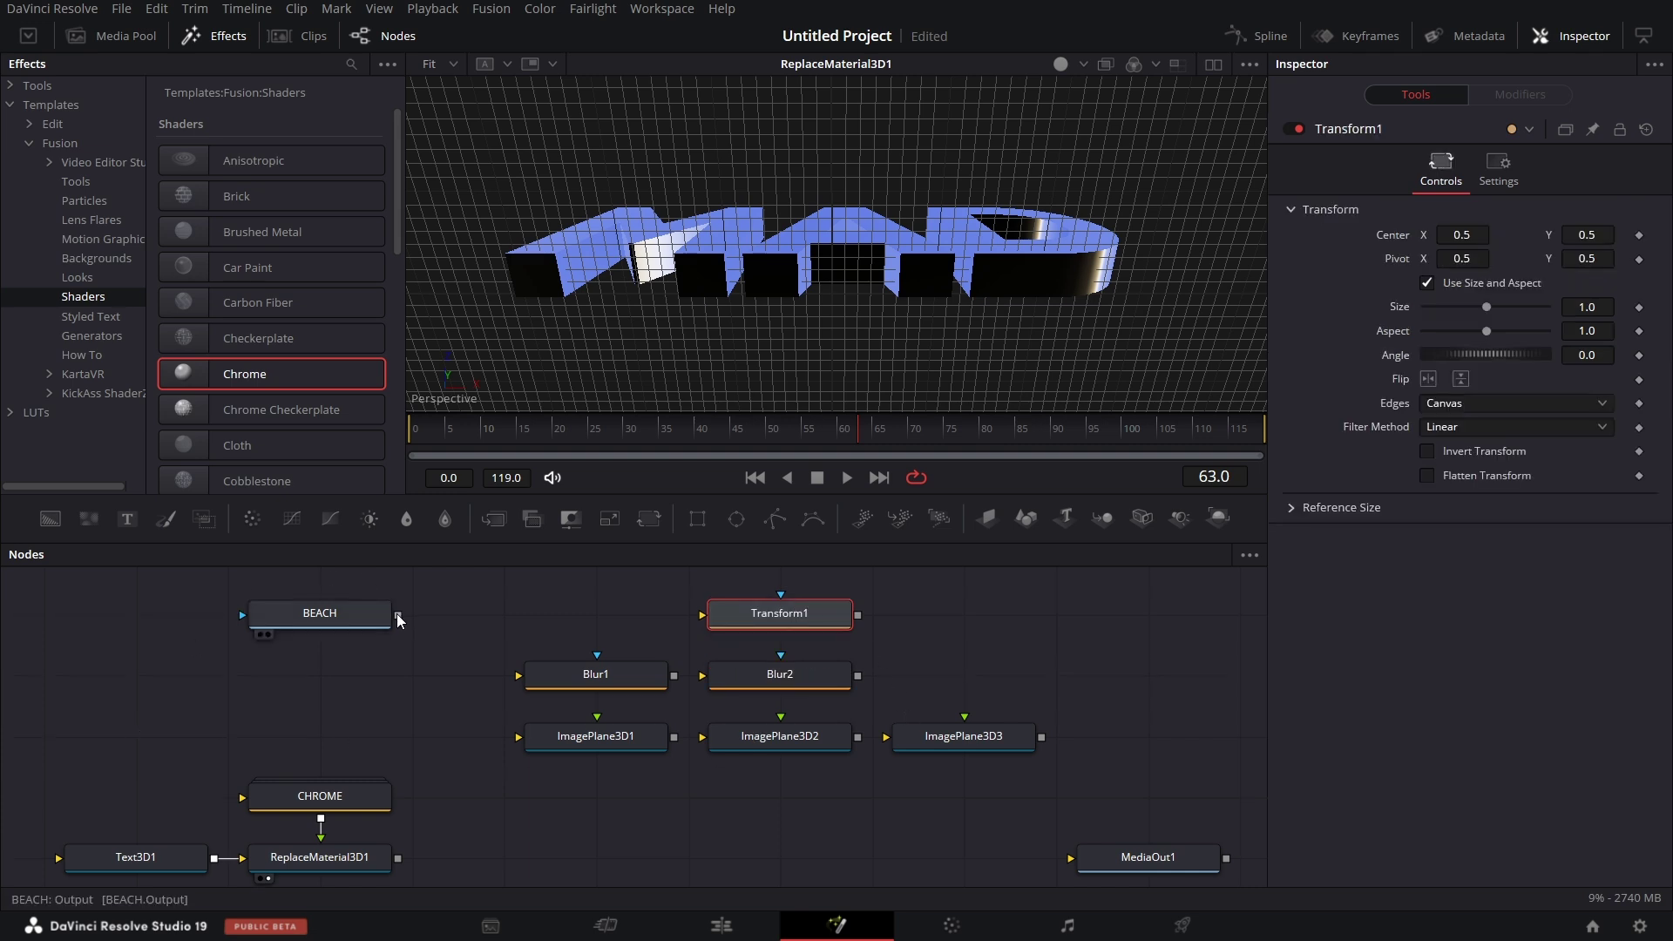
- Connect the BEACH output to Blur1 and Transform1, and move BEACH and Transform1 higher in the graph
{"action": "left_click_drag", "start_coordinate": [397, 615], "coordinate": [514, 709]}
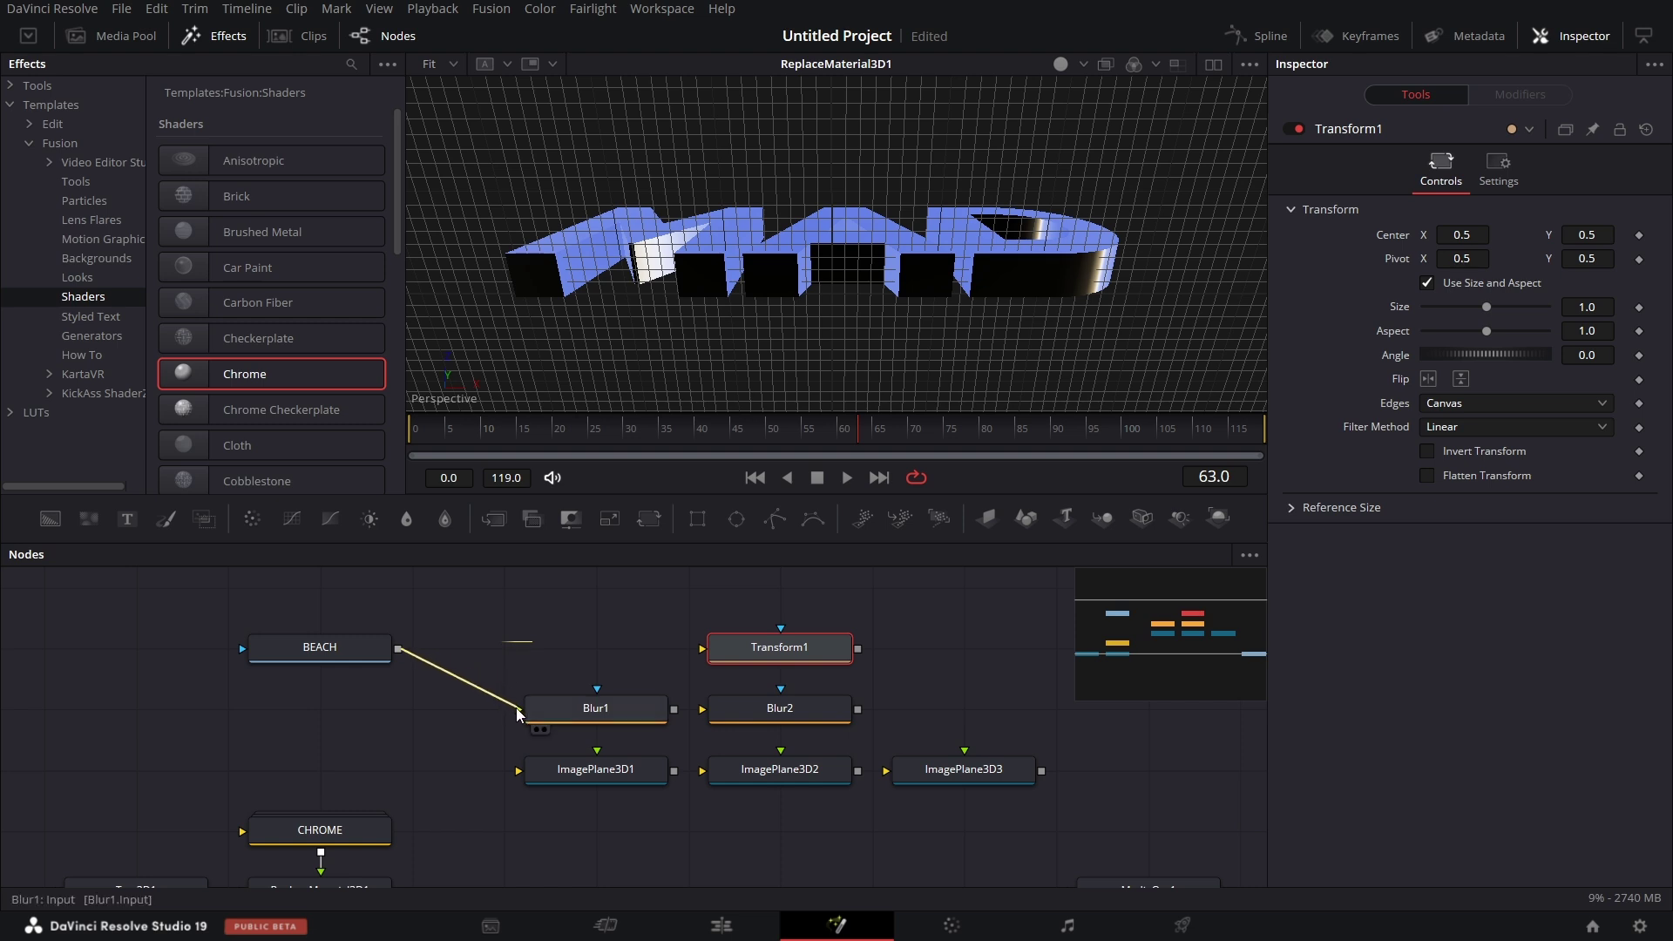
{"action": "left_click_drag", "start_coordinate": [398, 653], "coordinate": [702, 648]}
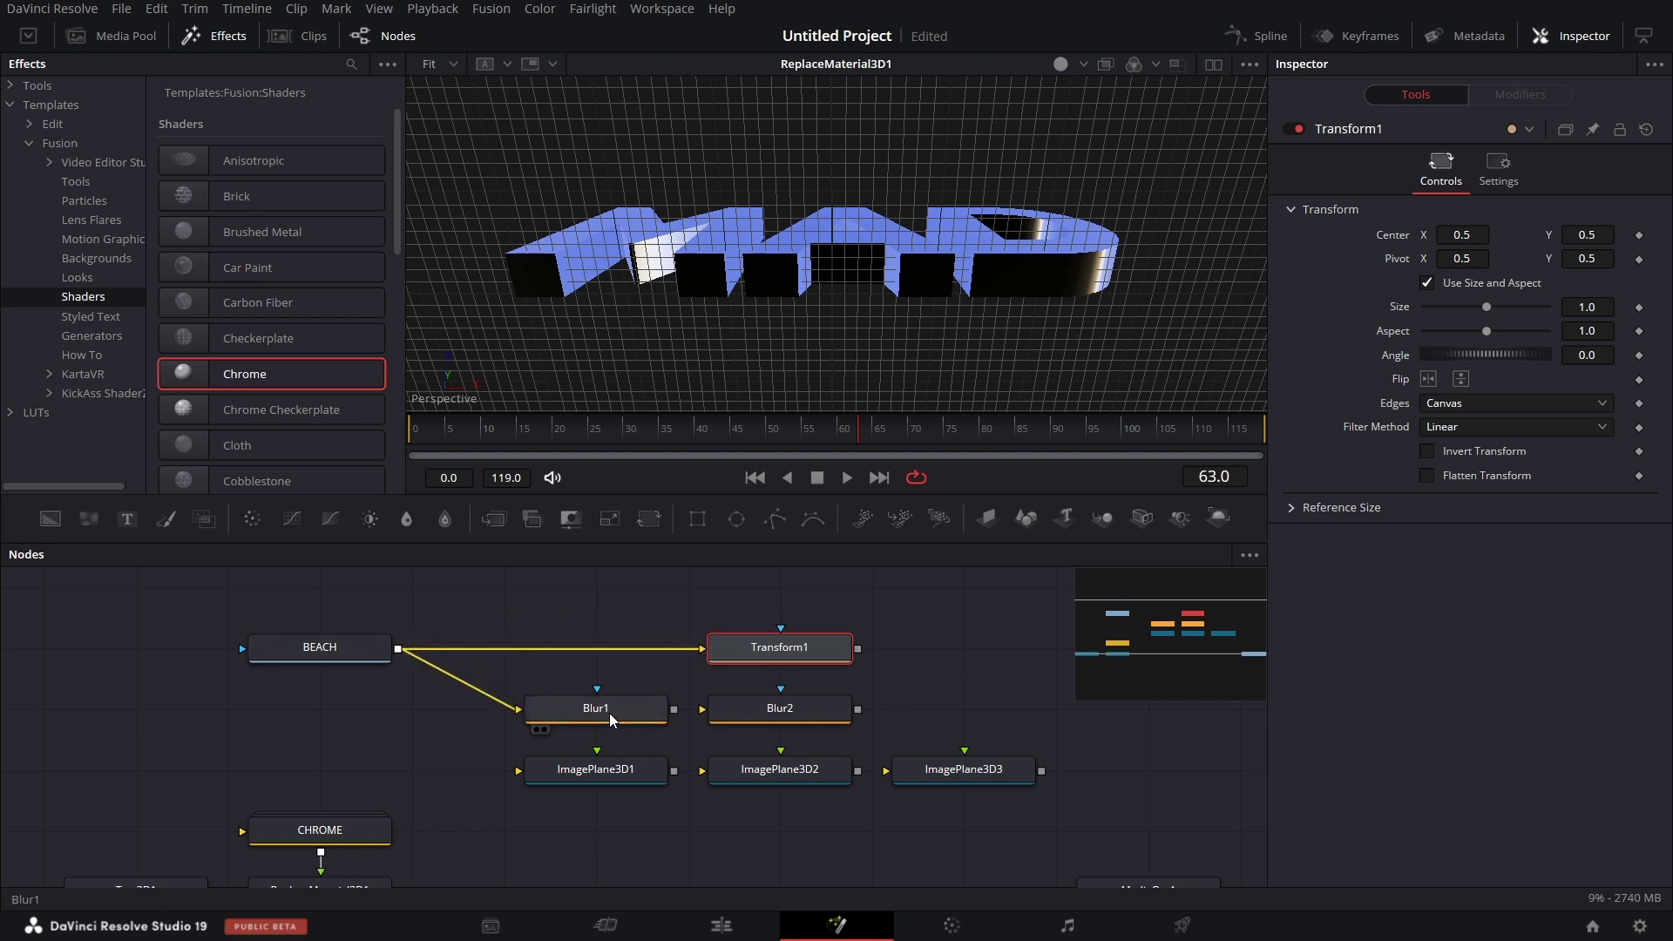
{"action": "left_click_drag", "start_coordinate": [357, 652], "coordinate": [359, 592]}
{"action": "left_click_drag", "start_coordinate": [773, 648], "coordinate": [791, 590]}
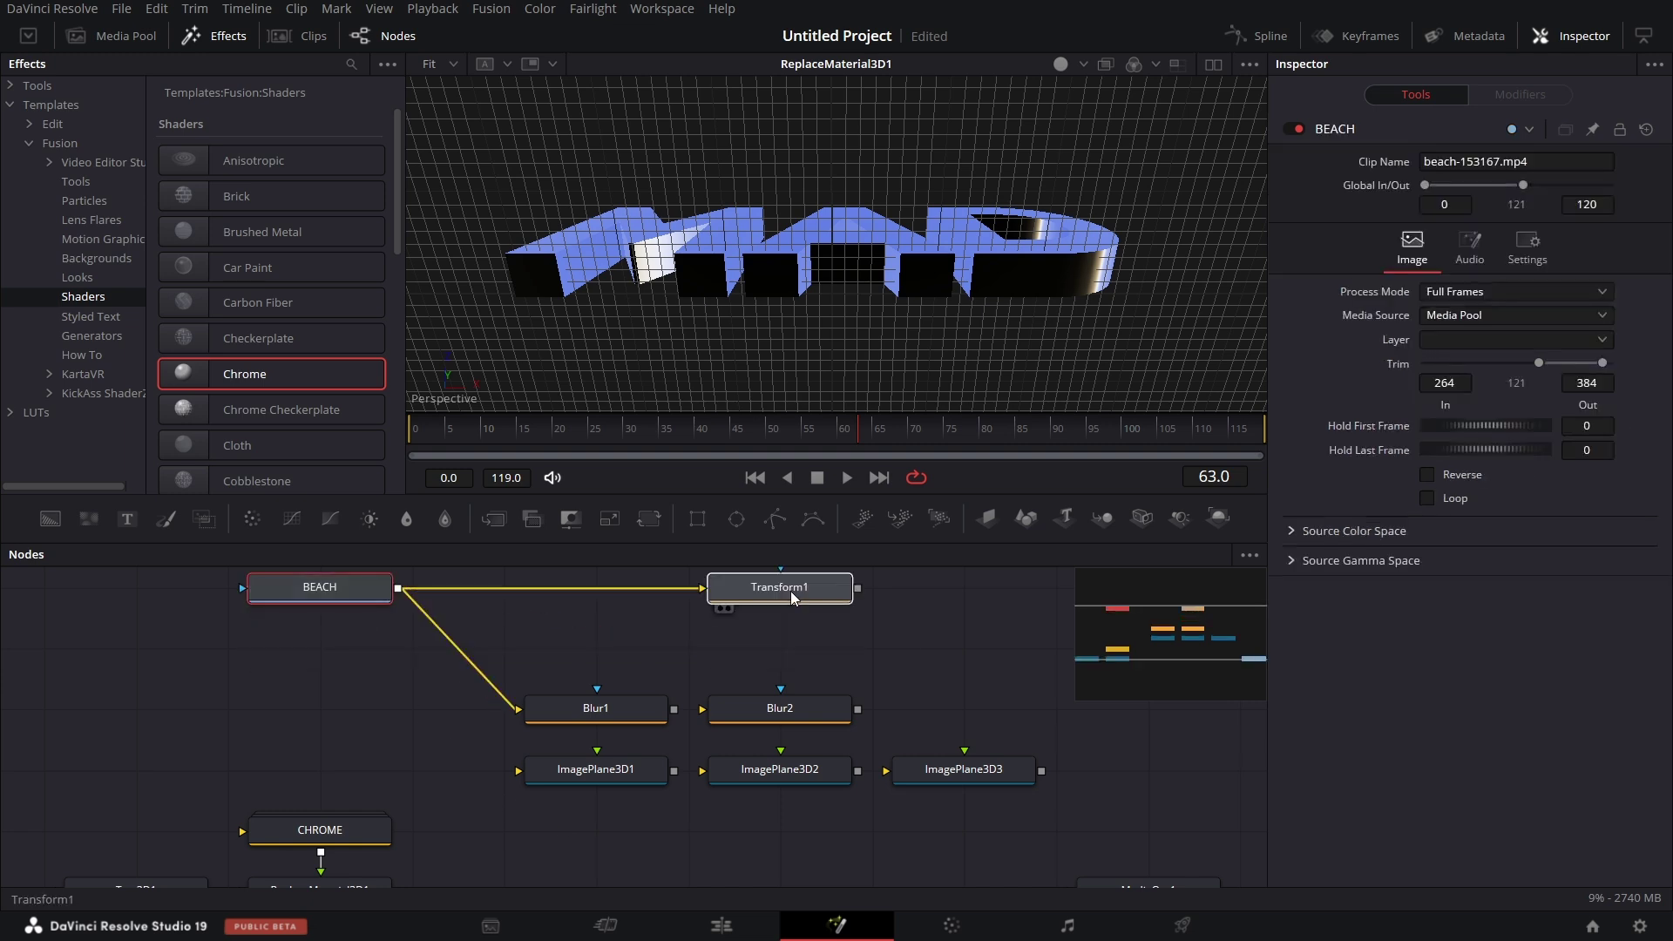
{"action": "left_click", "coordinate": [791, 590]}
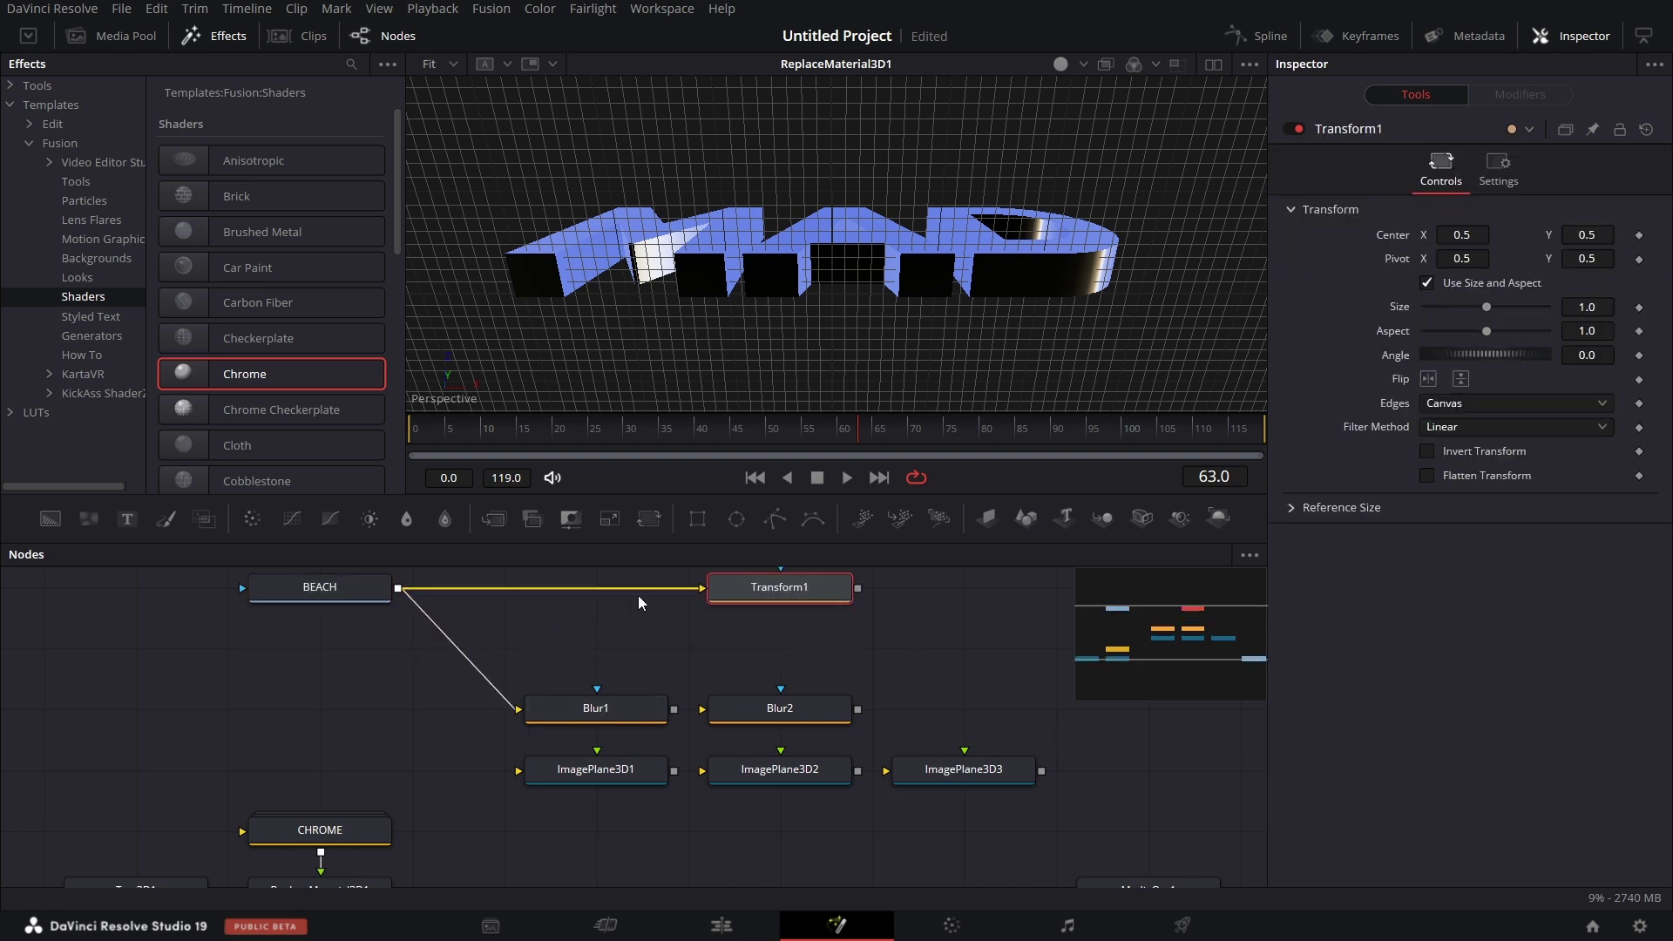
- Add a Rectangle mask node above Blur1 with width 0.95, height 1 and soft edge 0.05
{"action": "left_click", "coordinate": [596, 653]}
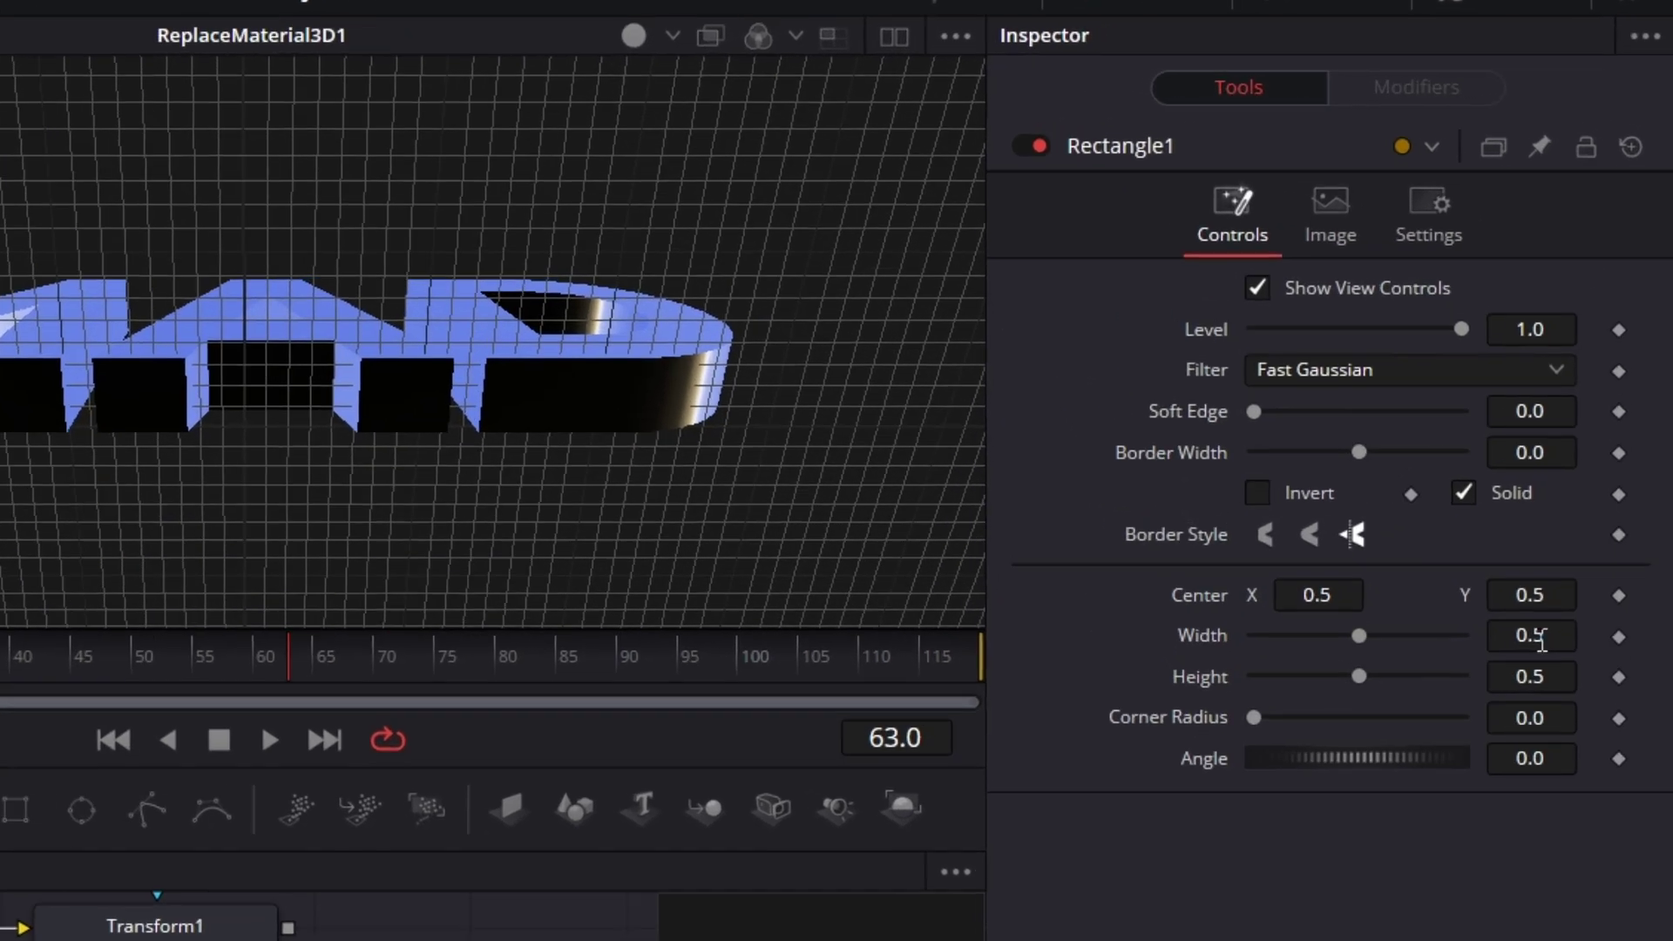
{"action": "left_click", "coordinate": [1540, 639]}
{"action": "key", "text": "BackSpace"}
{"action": "type", "text": "9"}
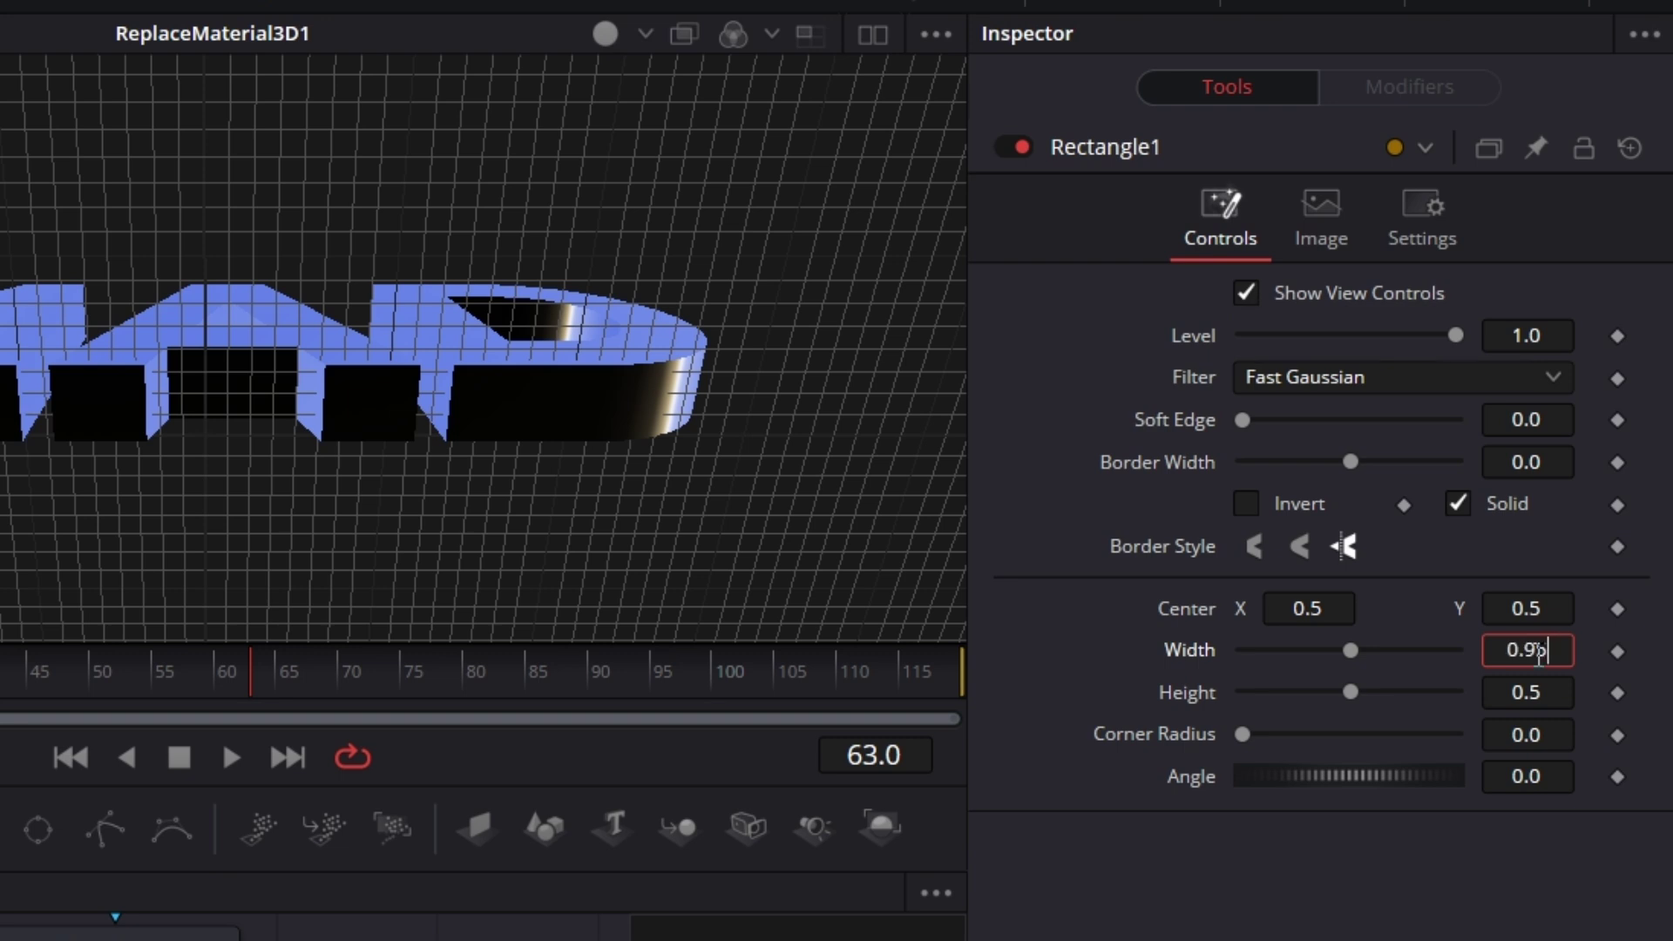
{"action": "key", "text": "Tab"}
{"action": "type", "text": "1"}
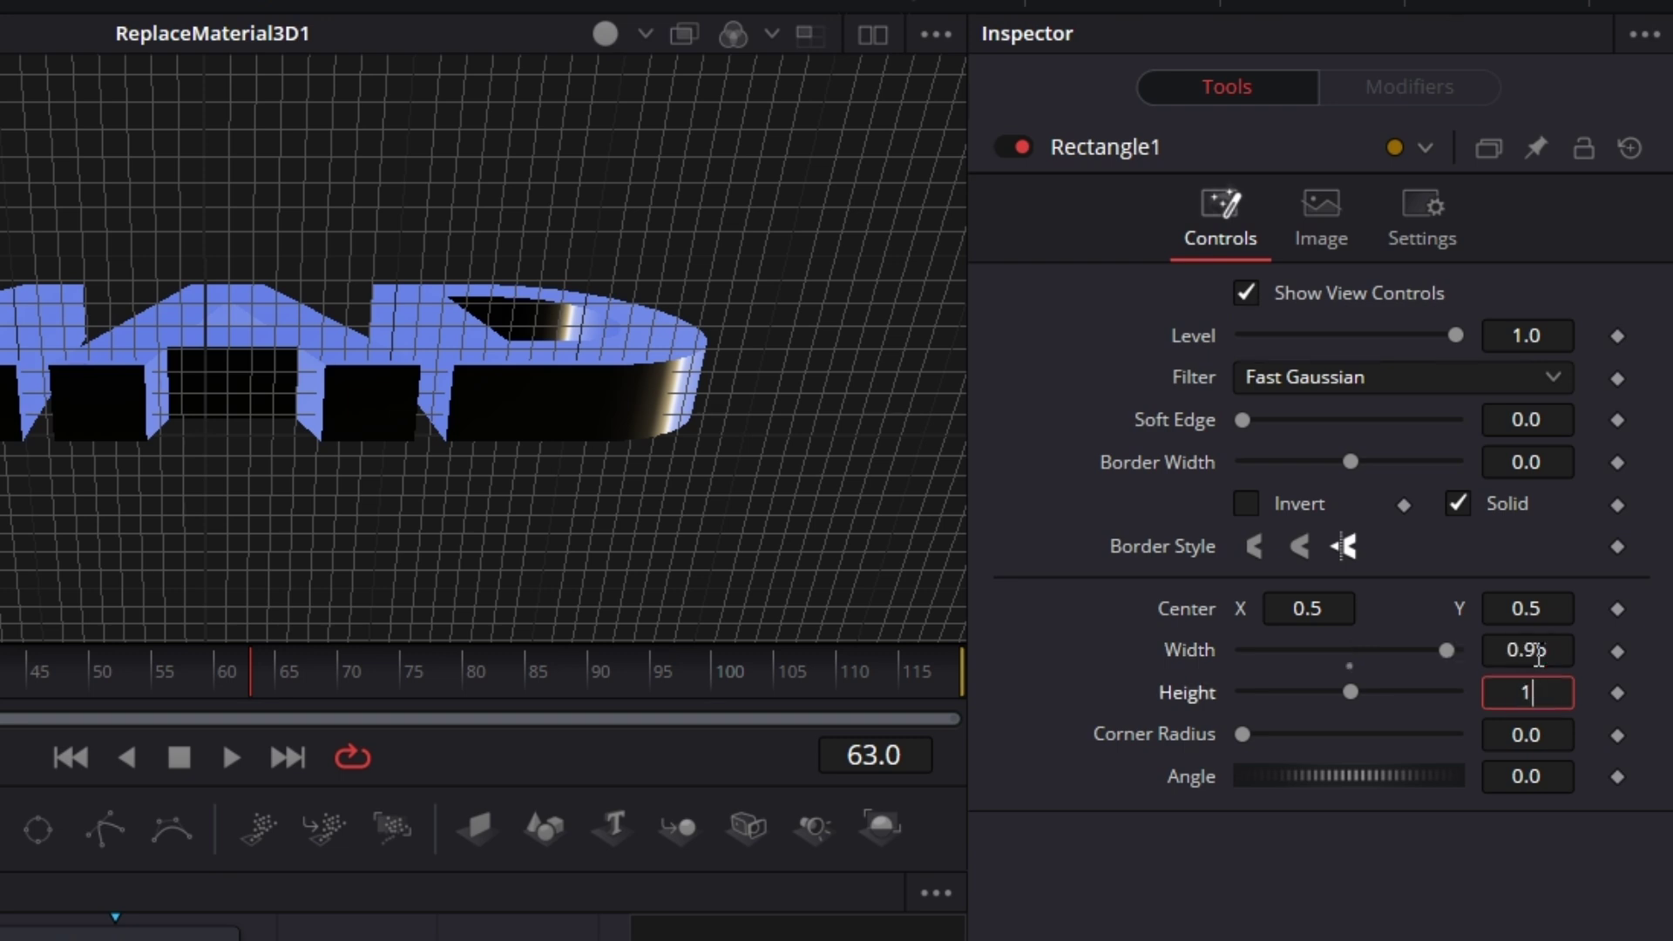
{"action": "key", "text": "Tab"}
{"action": "left_click", "coordinate": [1545, 419]}
{"action": "type", "text": "5"}
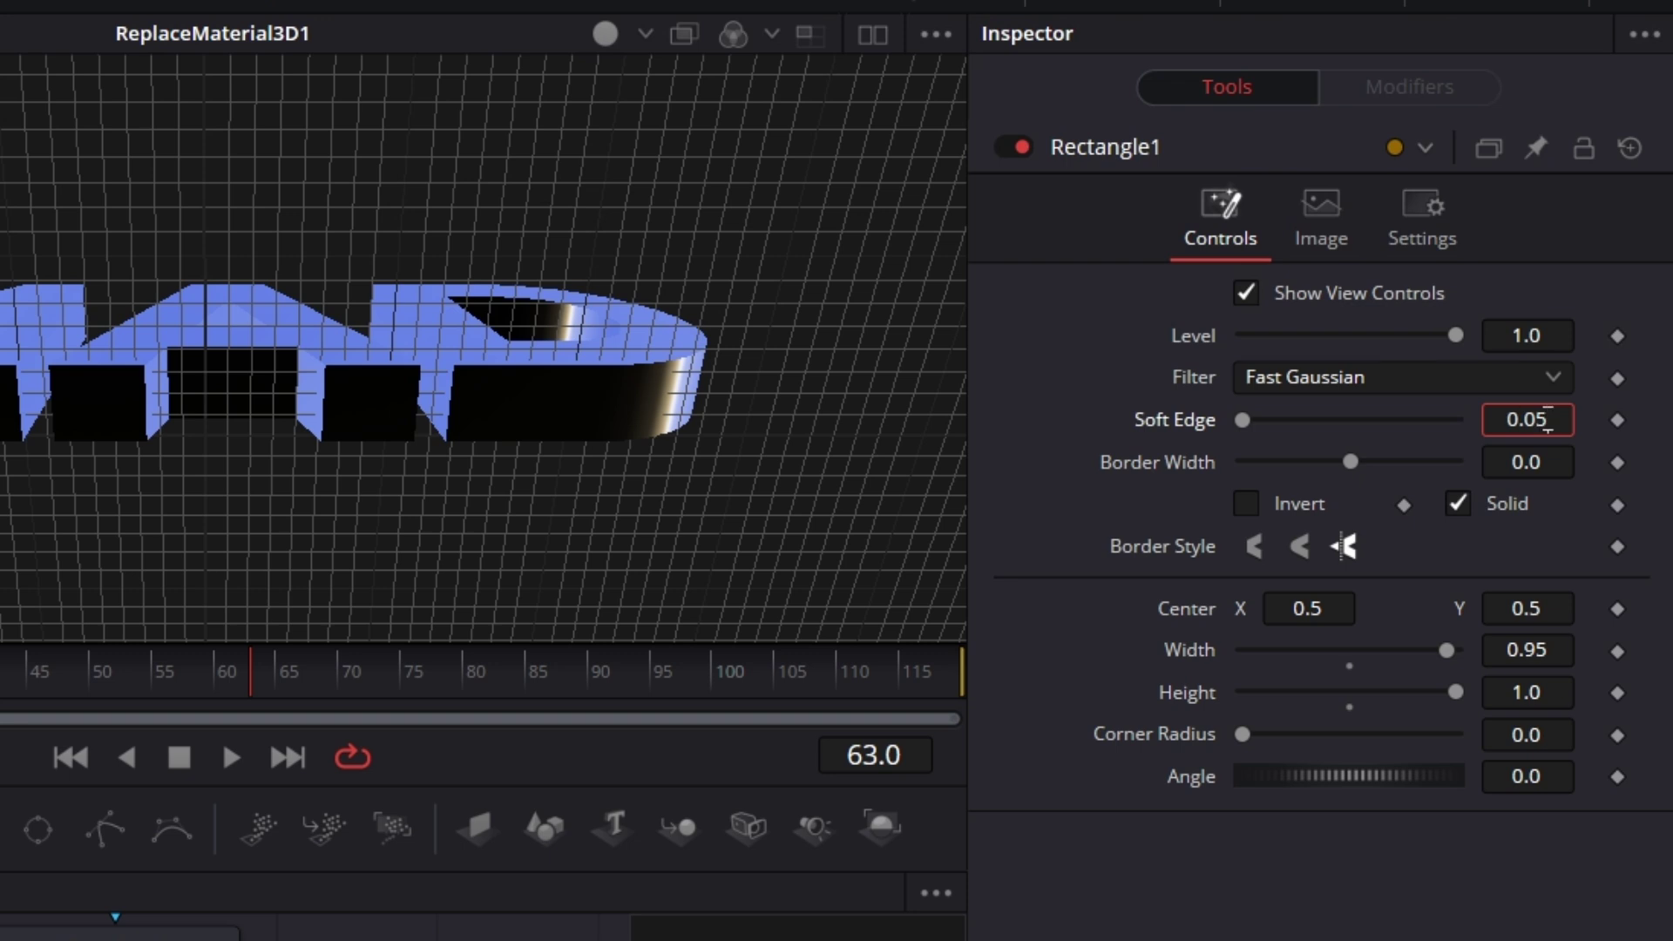
{"action": "key", "text": "Tab"}
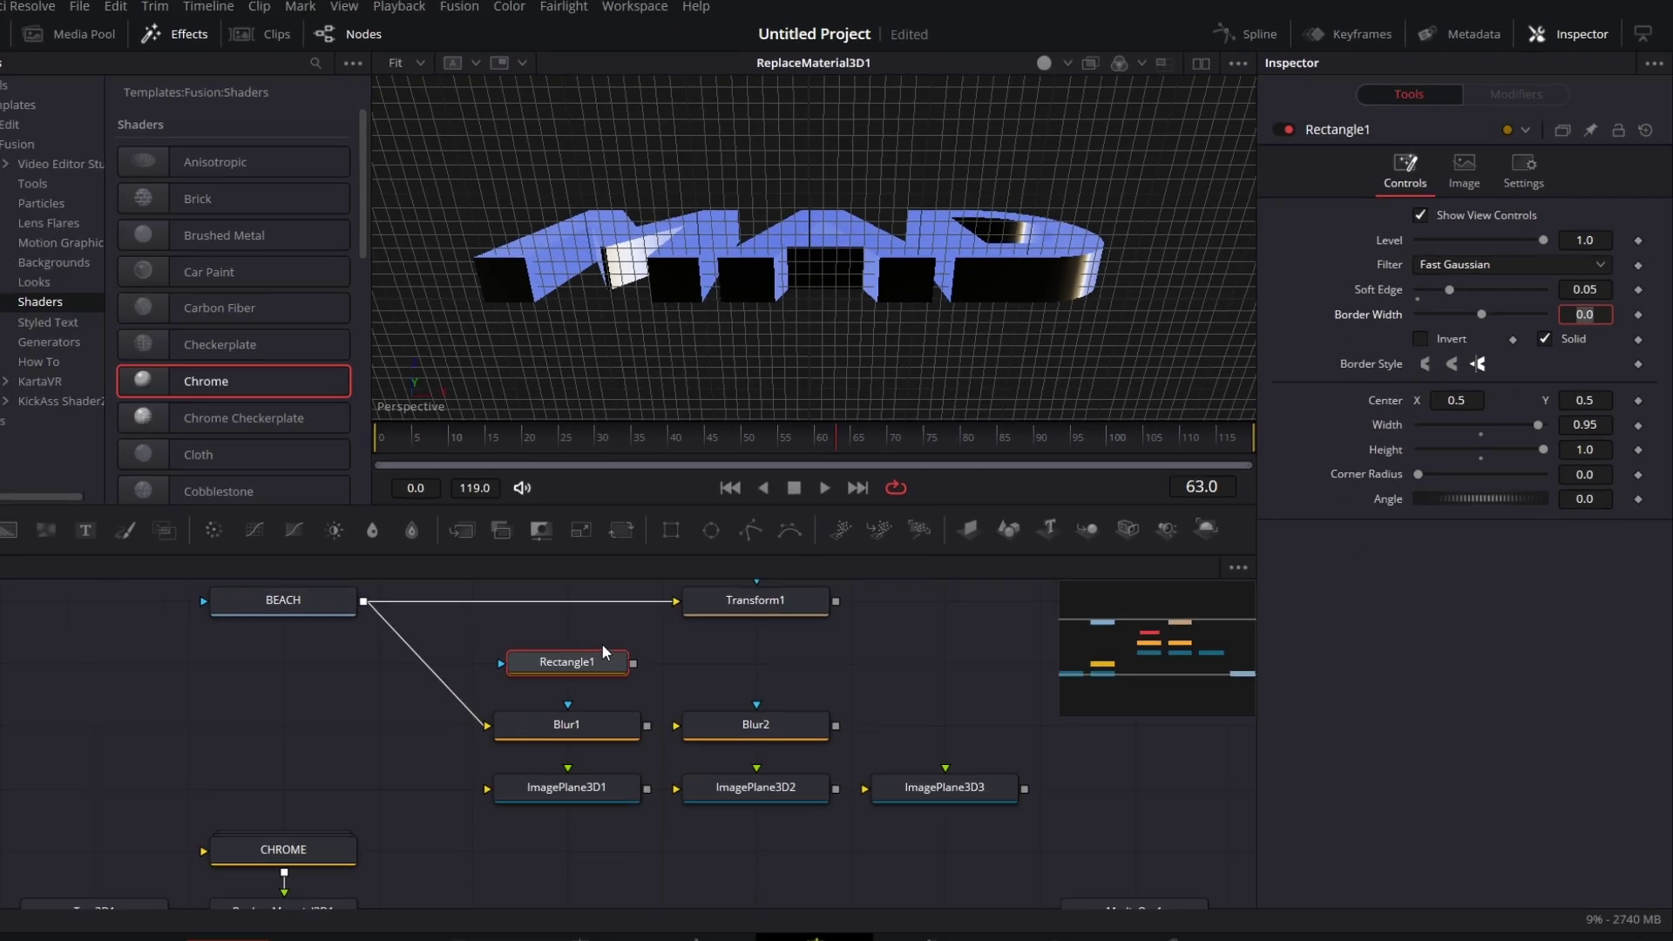
- Display the Rectangle mask in the viewer and set its height to 1.1
{"action": "key", "text": "1"}
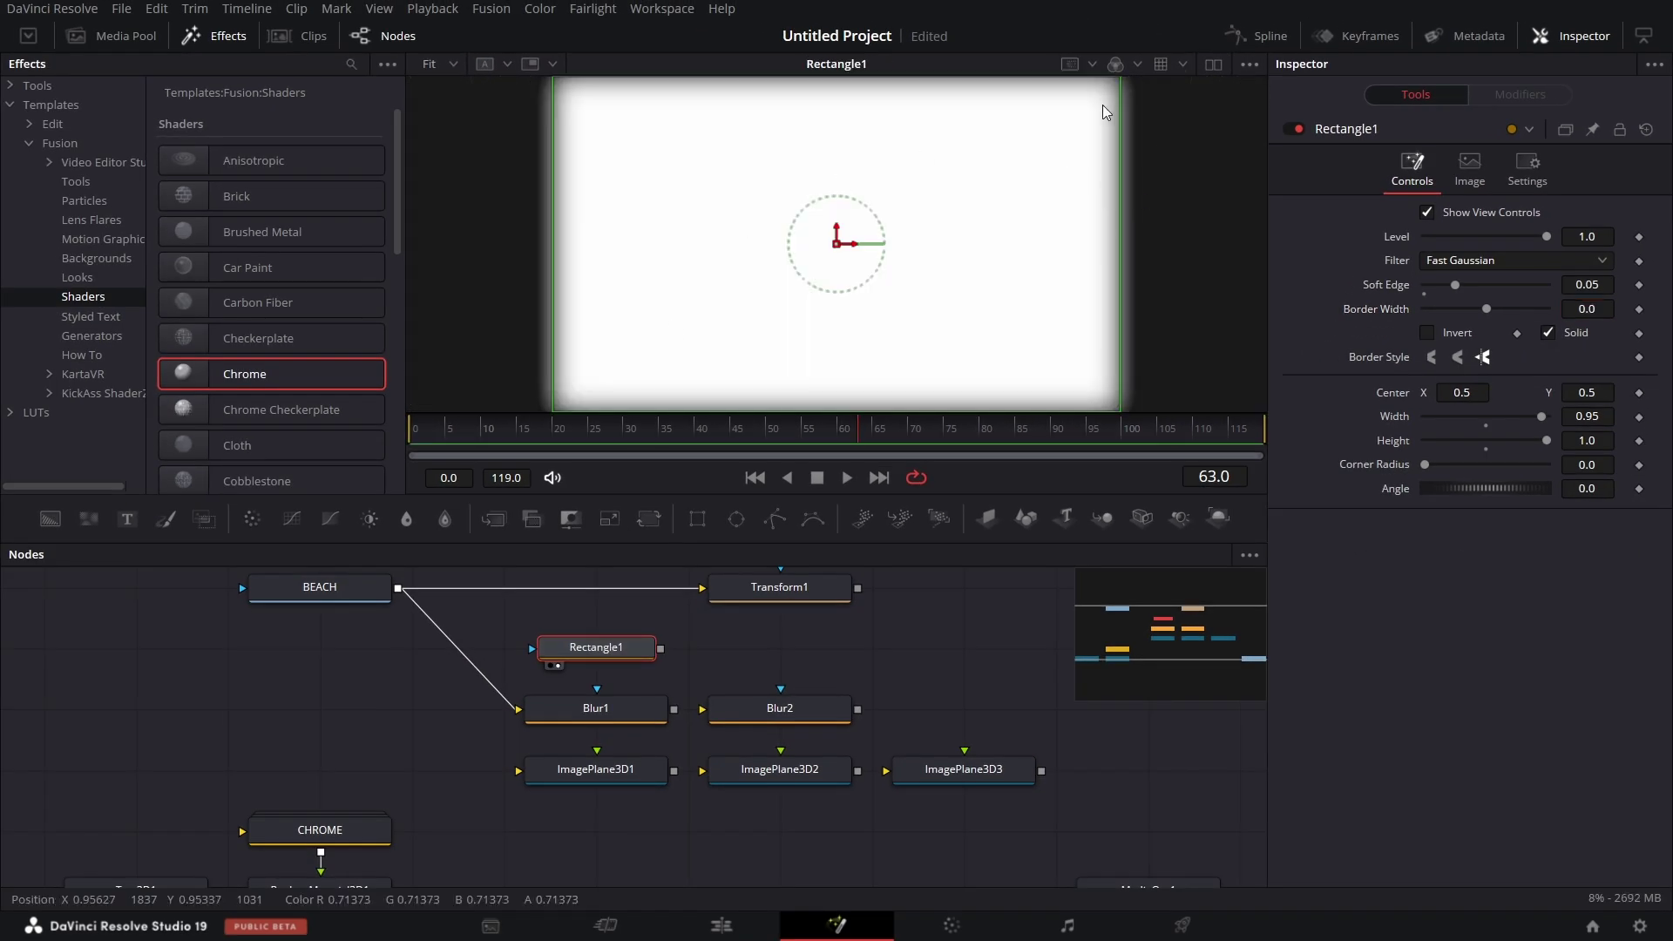
{"action": "left_click", "coordinate": [1598, 440]}
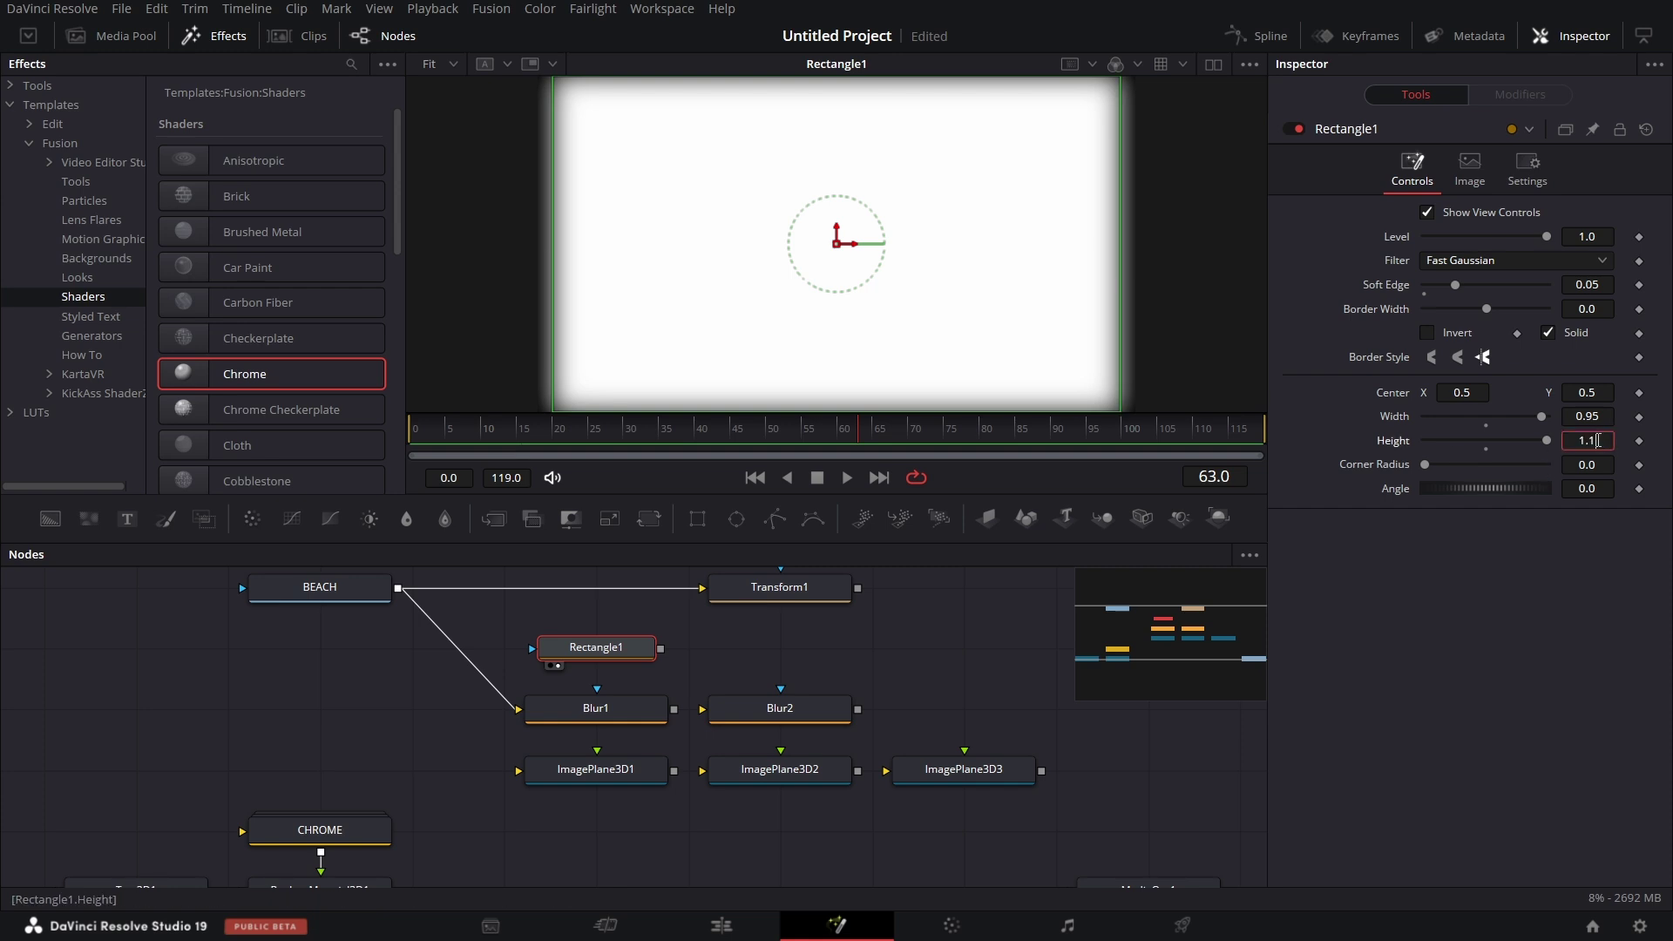
{"action": "key", "text": "Tab"}
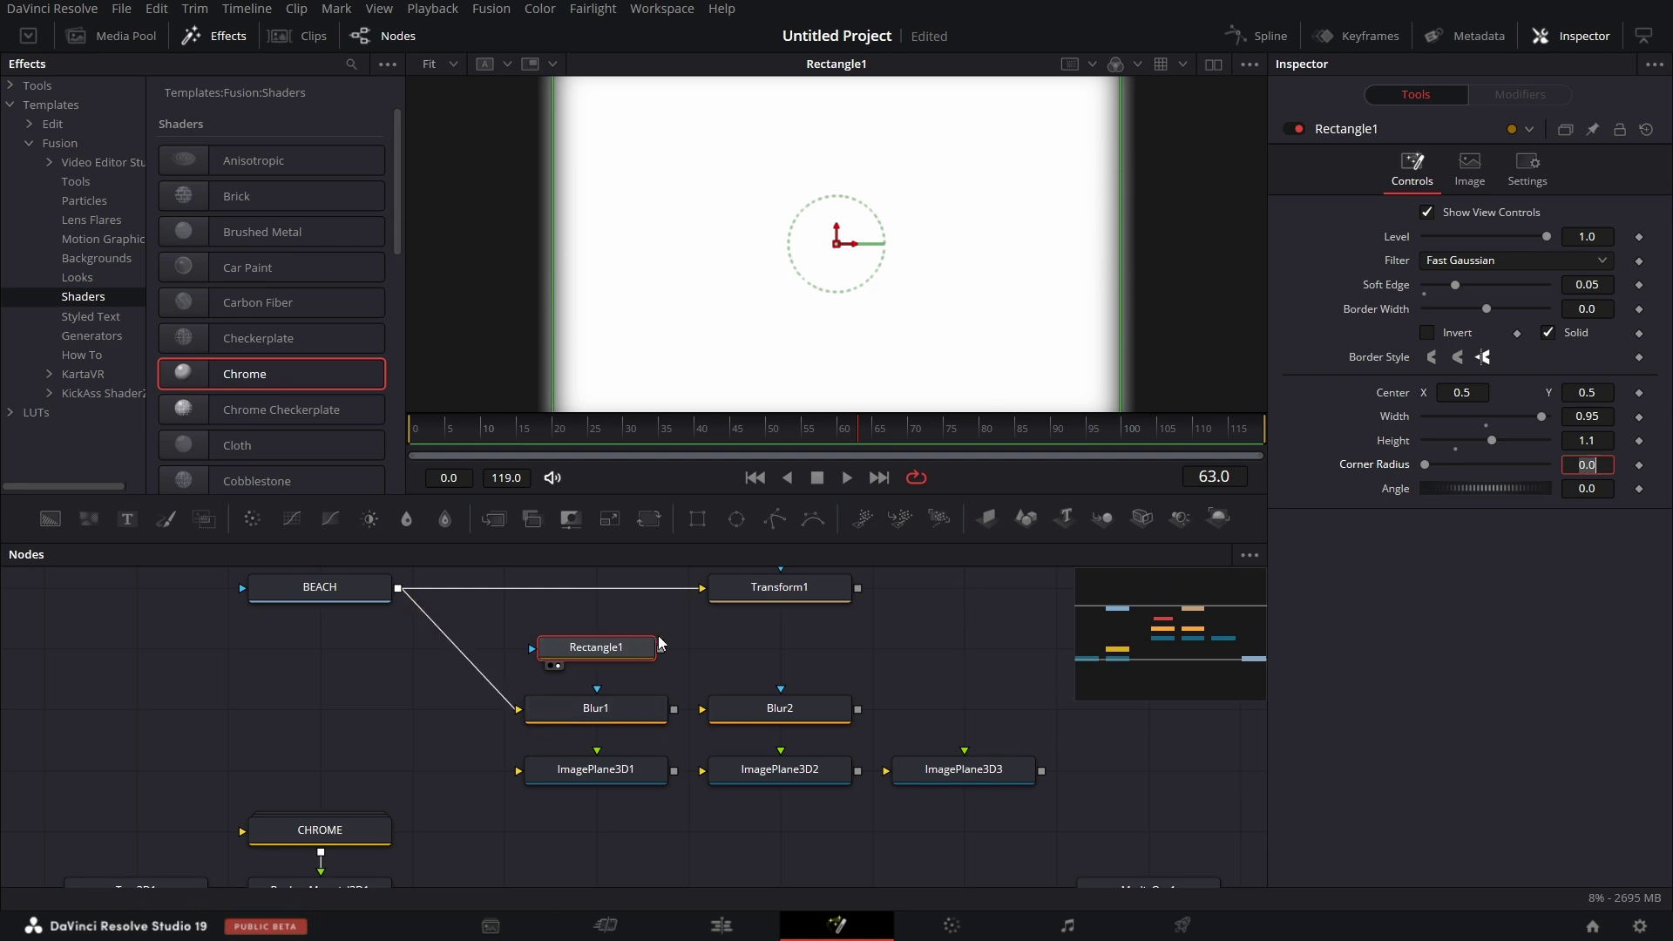
- Connect the Rectangle as an inverted effect mask on Blur1 and display Blur1 in the viewer
{"action": "left_click_drag", "start_coordinate": [660, 647], "coordinate": [625, 714]}
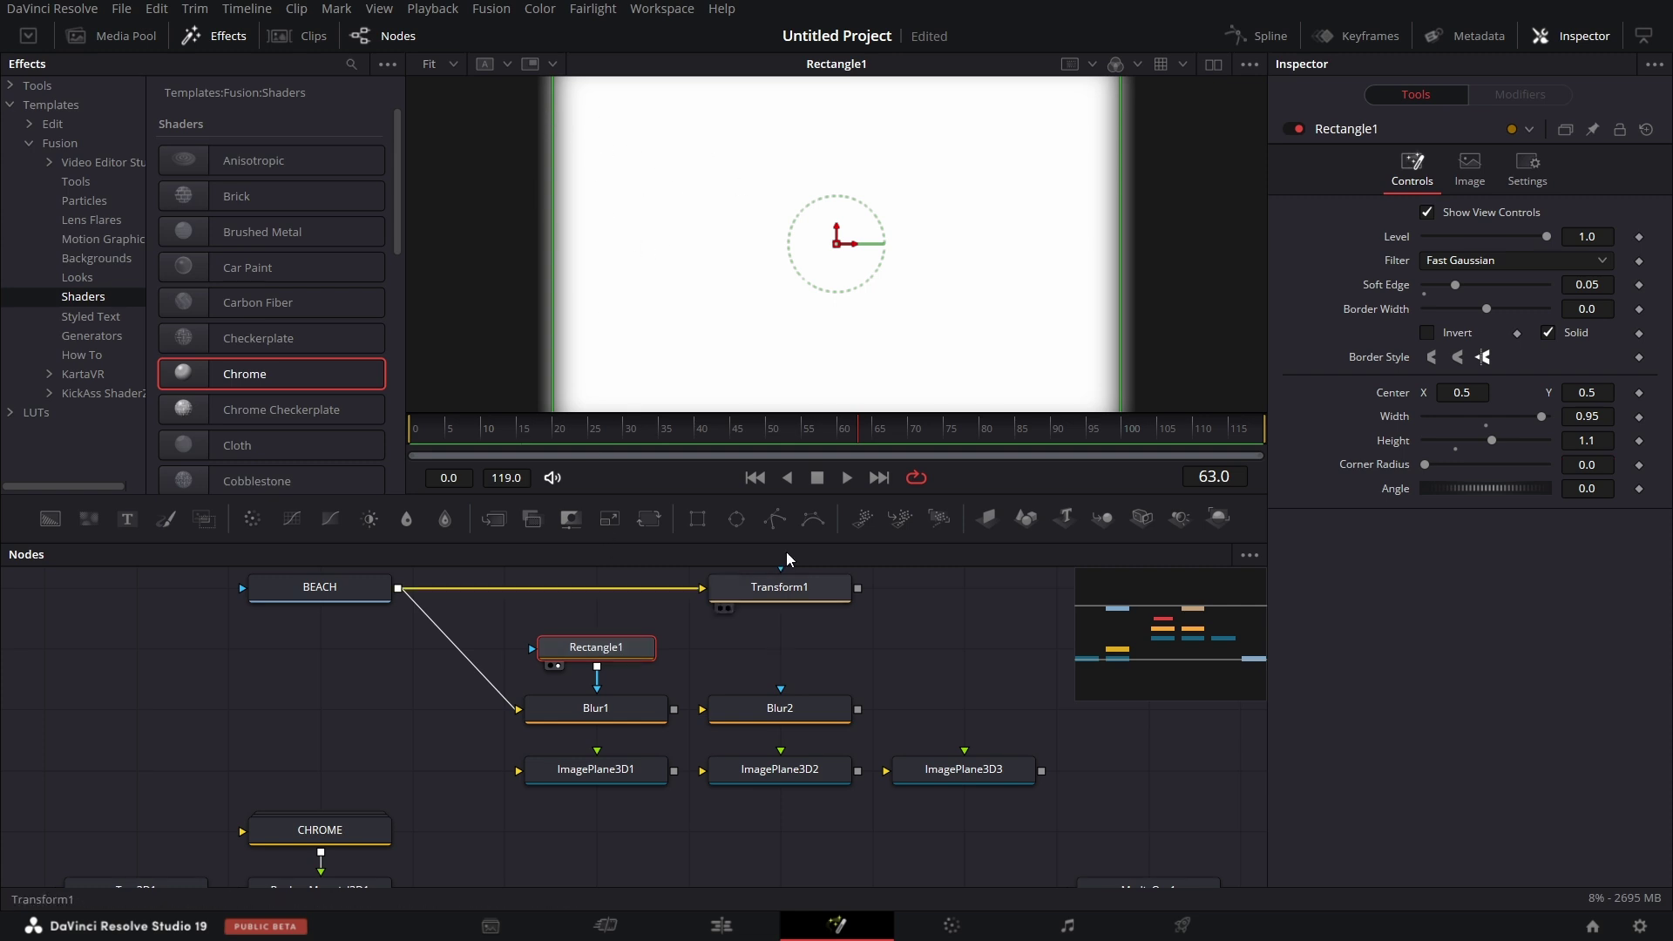
{"action": "left_click", "coordinate": [1426, 333]}
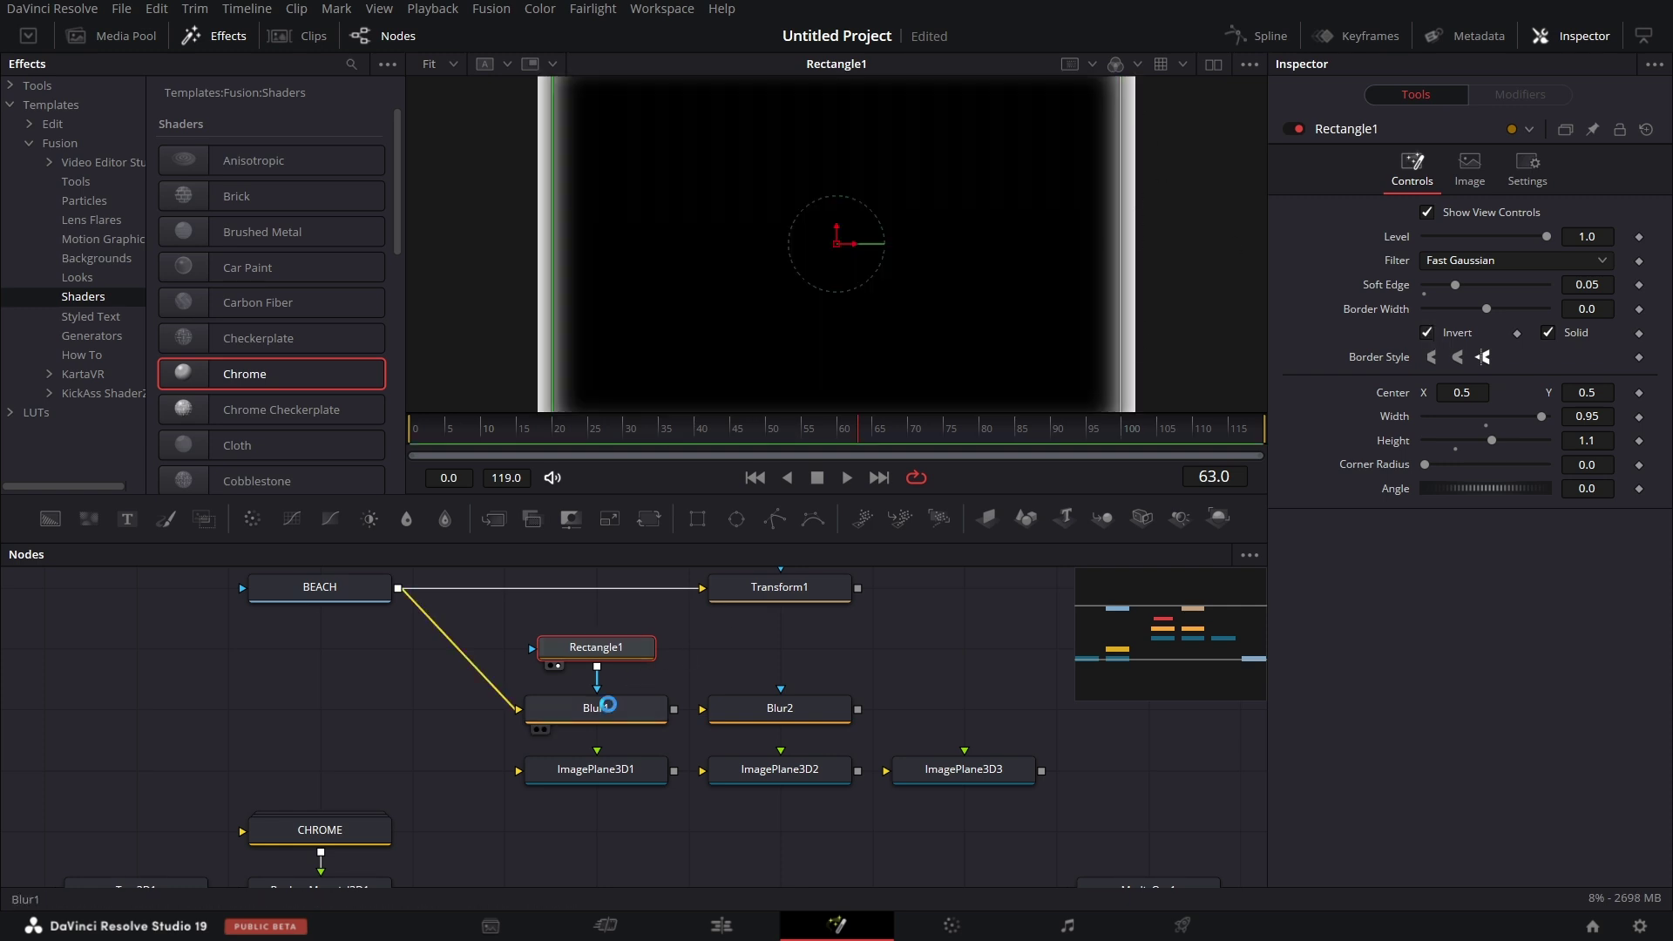
{"action": "left_click", "coordinate": [615, 712]}
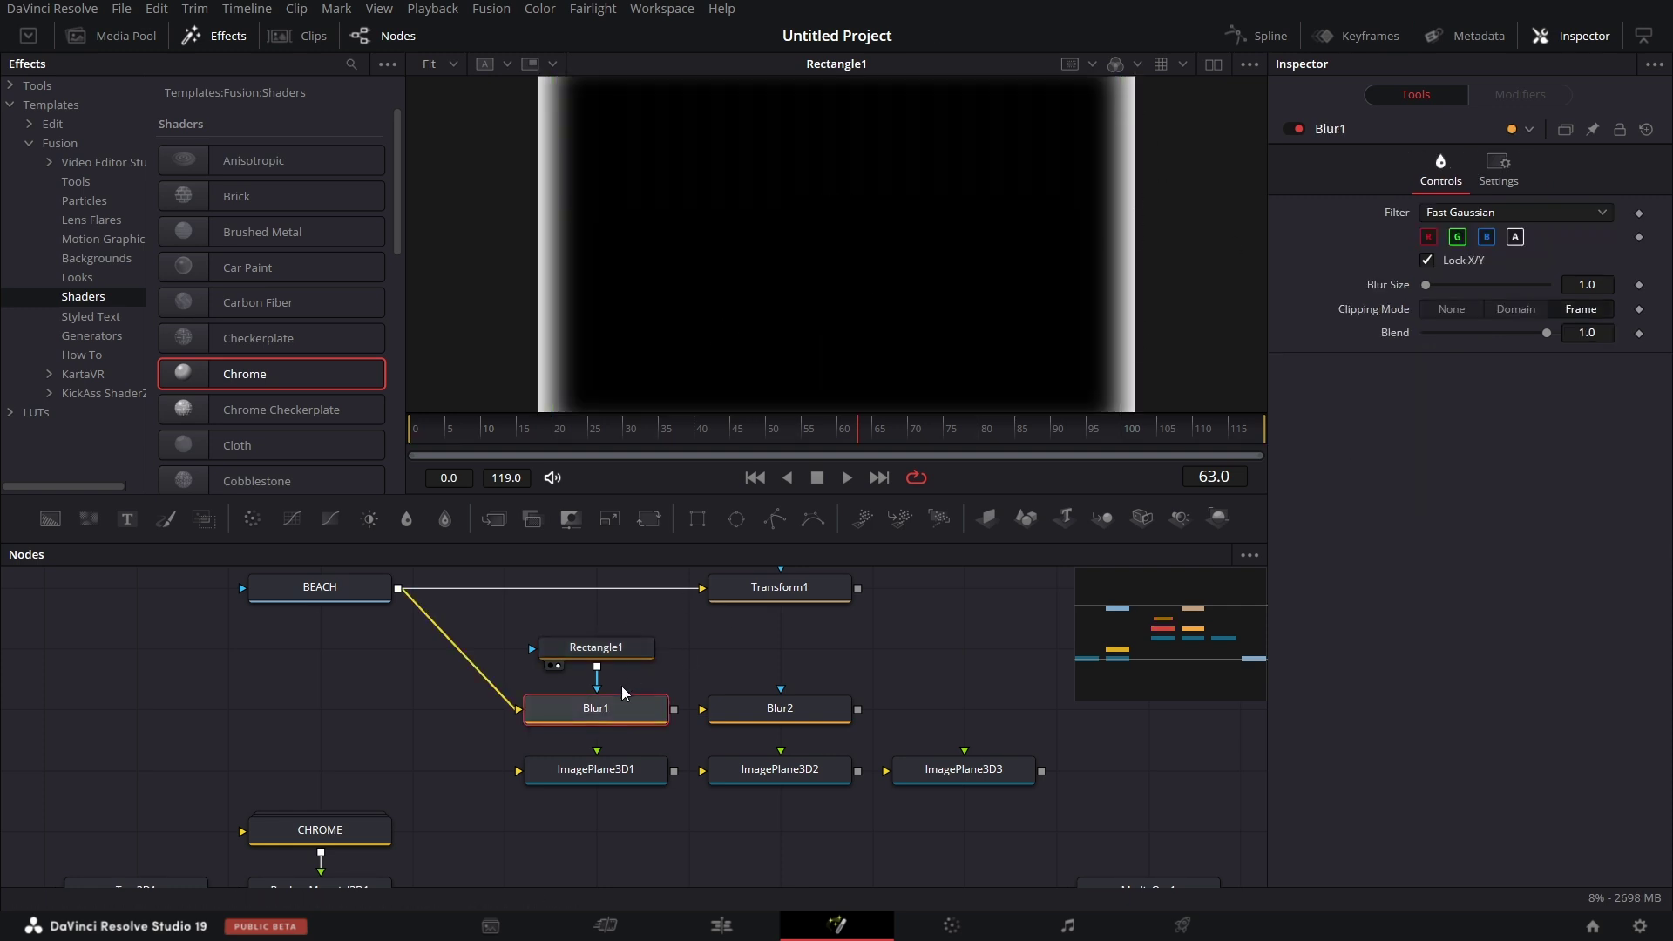
{"action": "key", "text": "1"}
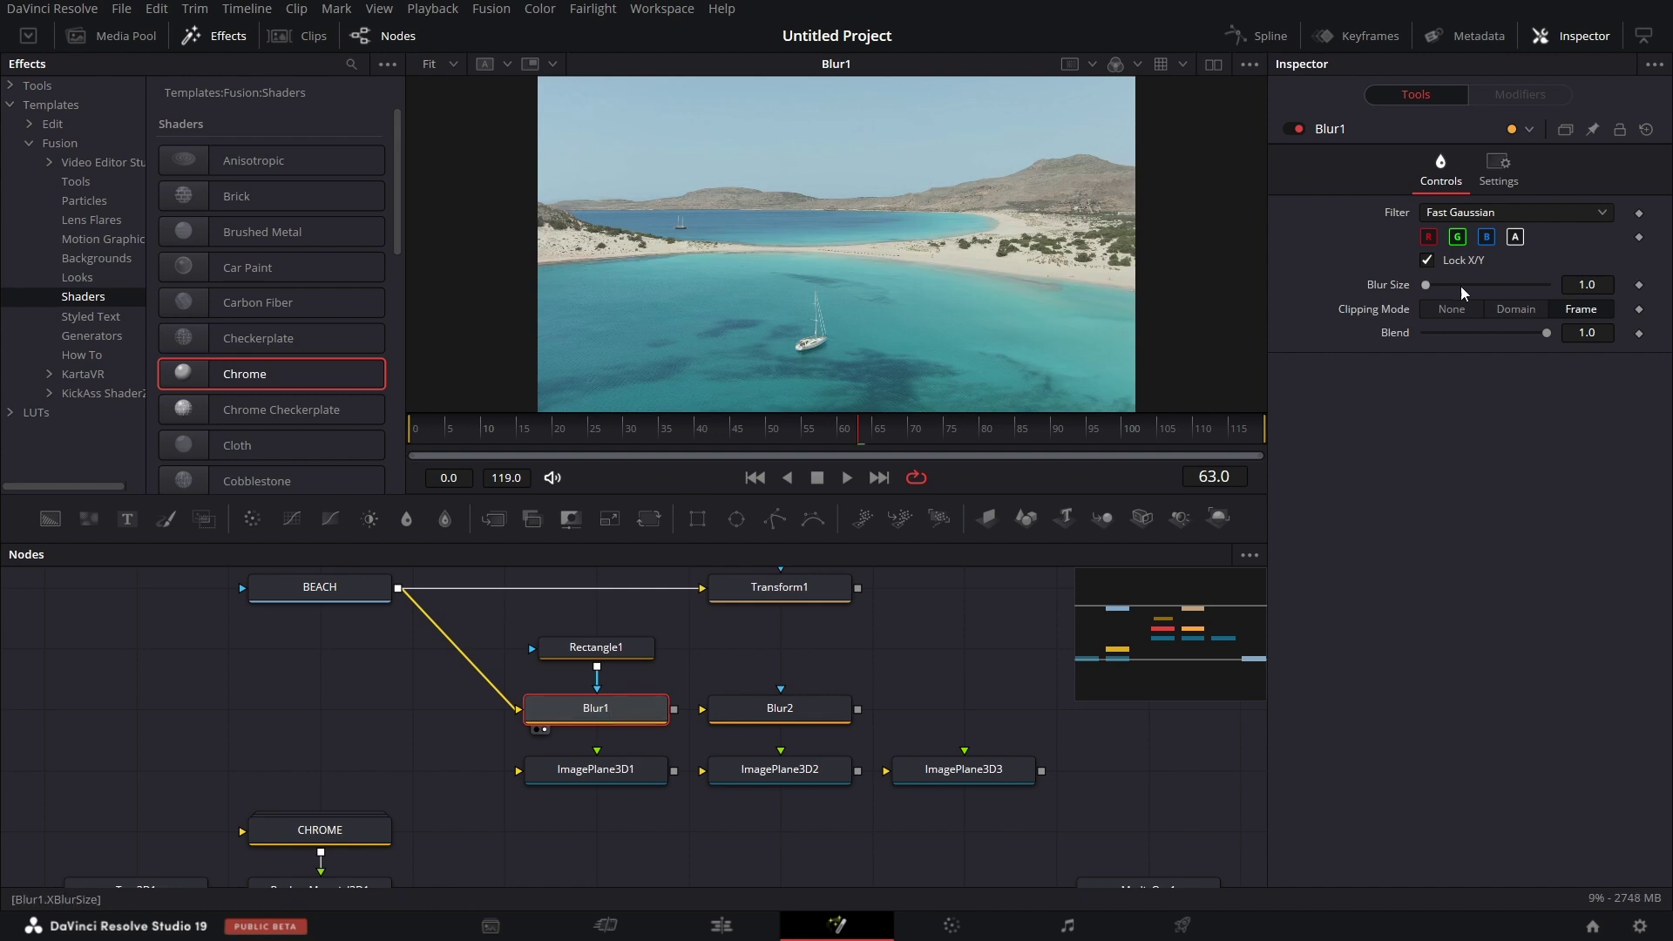
- Set Blur1's blur size to 5 and connect its output to ImagePlane3D1's material input
{"action": "left_click", "coordinate": [1601, 287]}
{"action": "type", "text": "5"}
{"action": "key", "text": "Tab"}
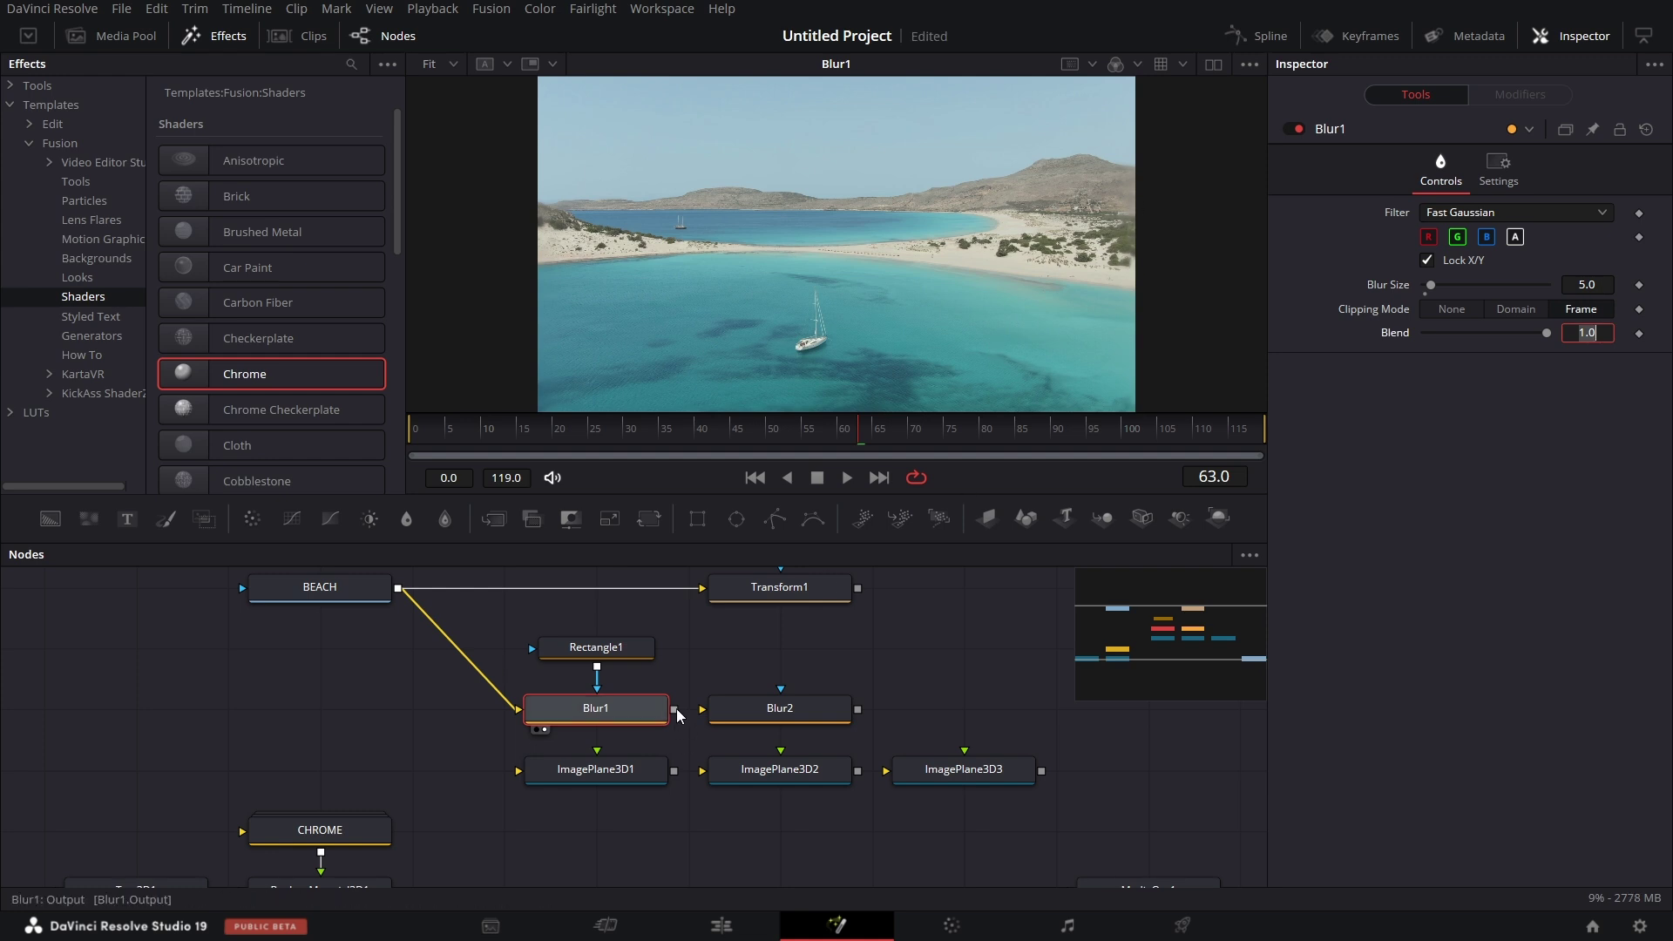
{"action": "left_click_drag", "start_coordinate": [673, 714], "coordinate": [599, 758]}
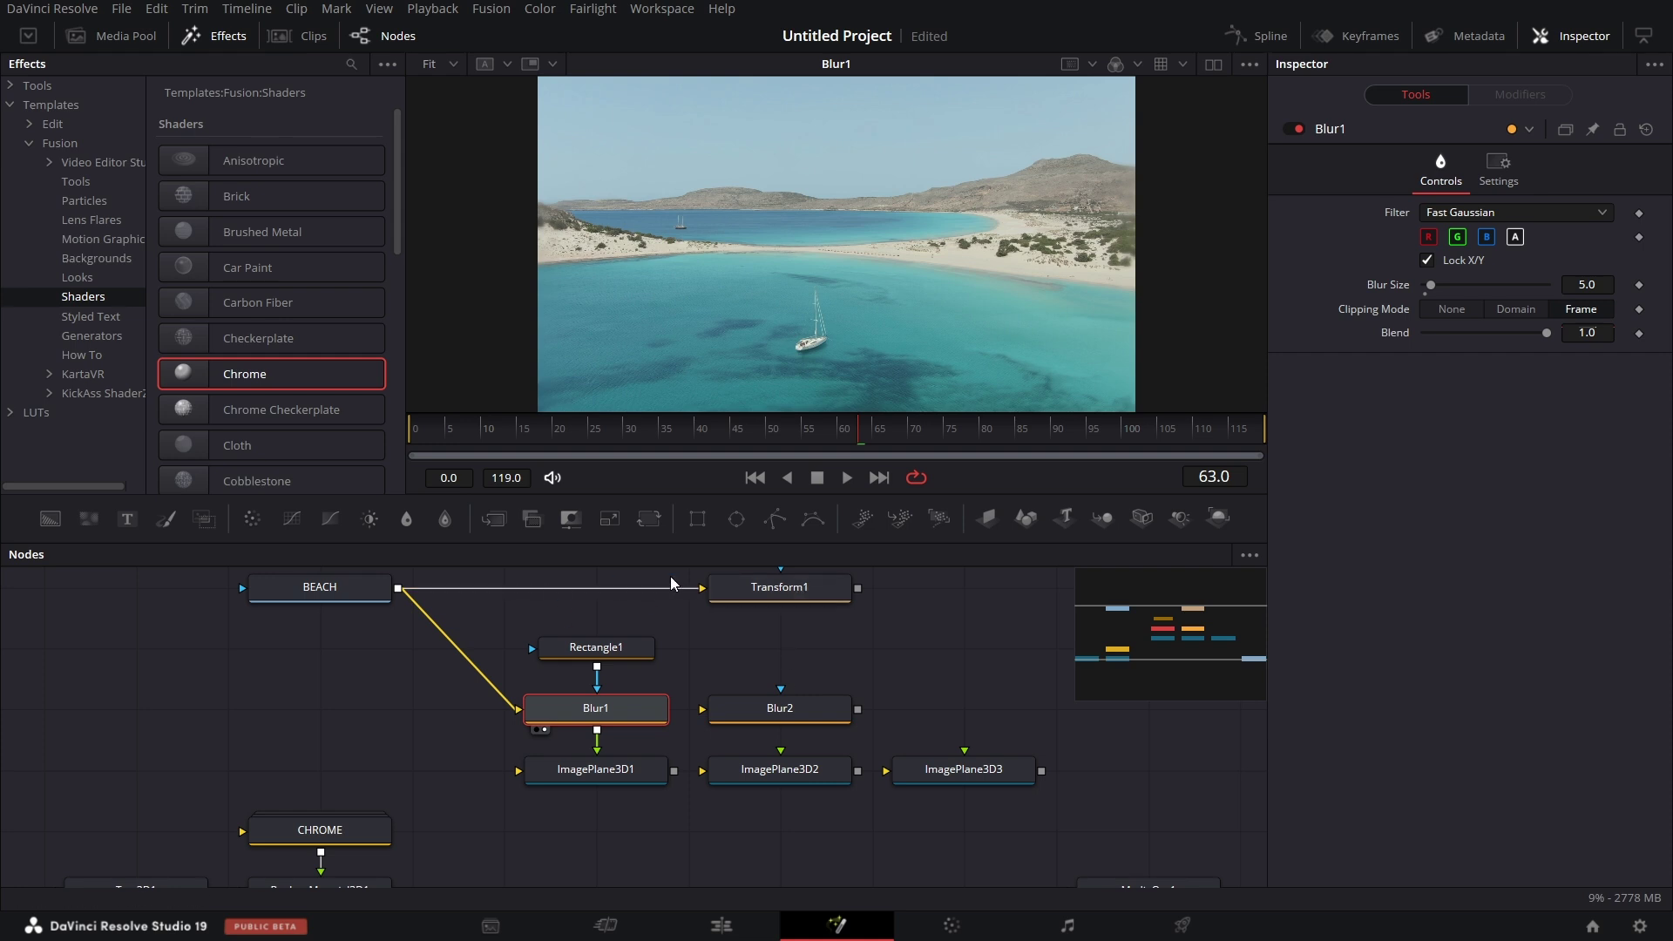
- Flip Transform1 horizontally and connect its output to Blur2's input
{"action": "left_click", "coordinate": [778, 594]}
{"action": "scroll", "coordinate": [777, 593], "scroll_direction": "up", "scroll_amount": 1}
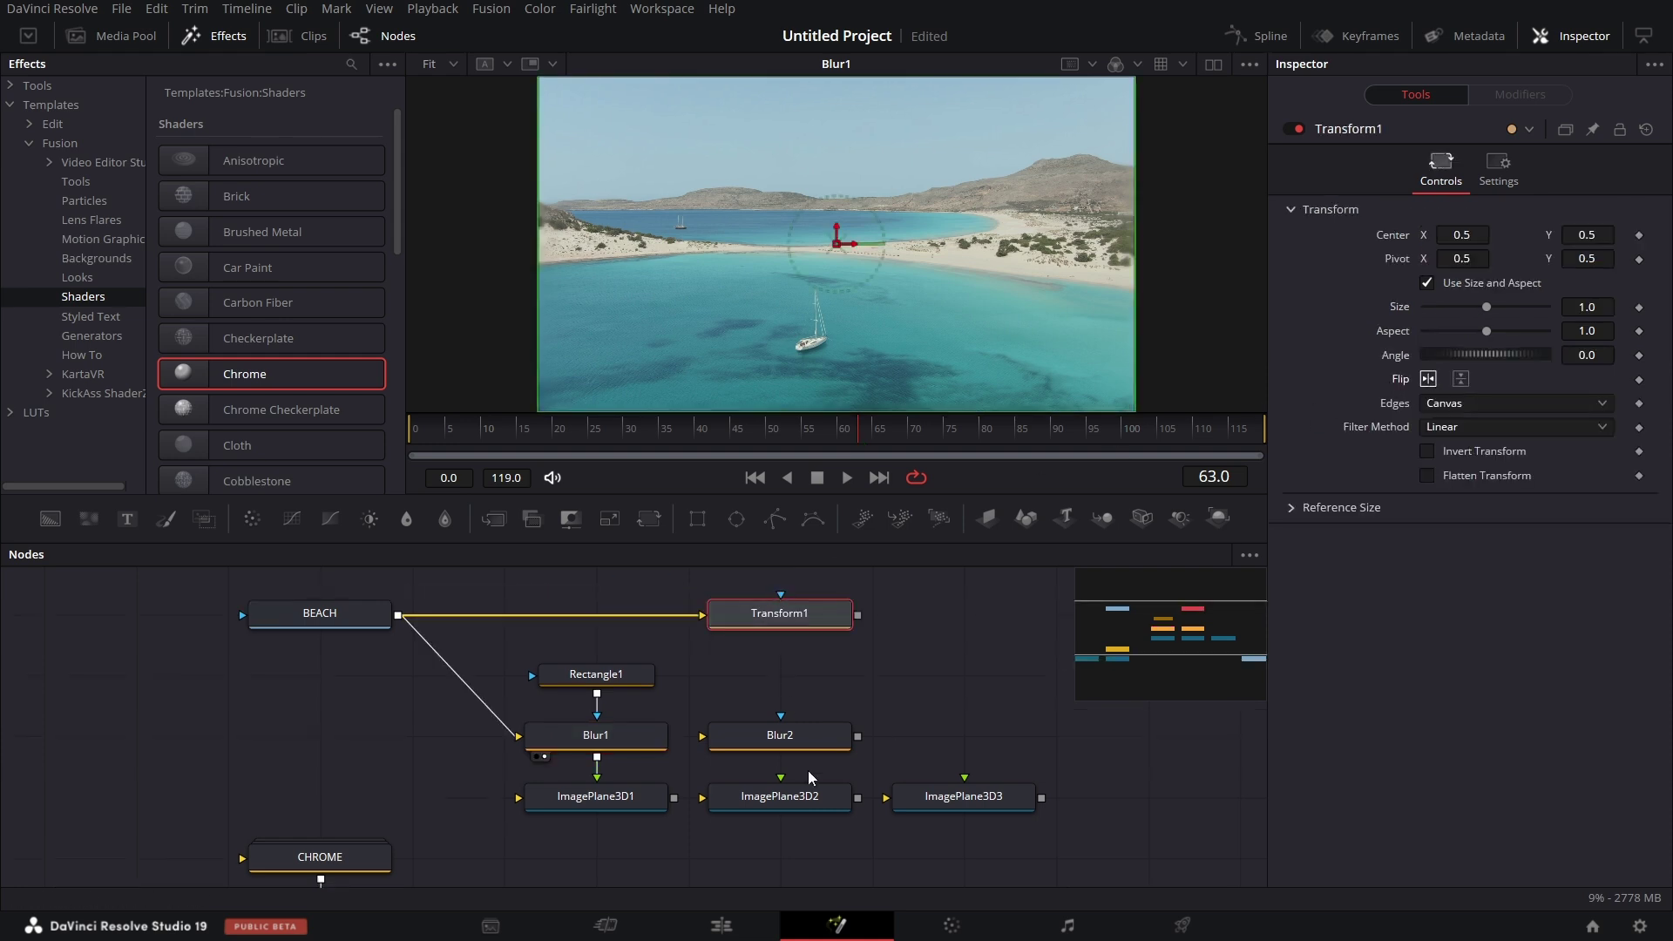
{"action": "left_click_drag", "start_coordinate": [857, 615], "coordinate": [755, 742]}
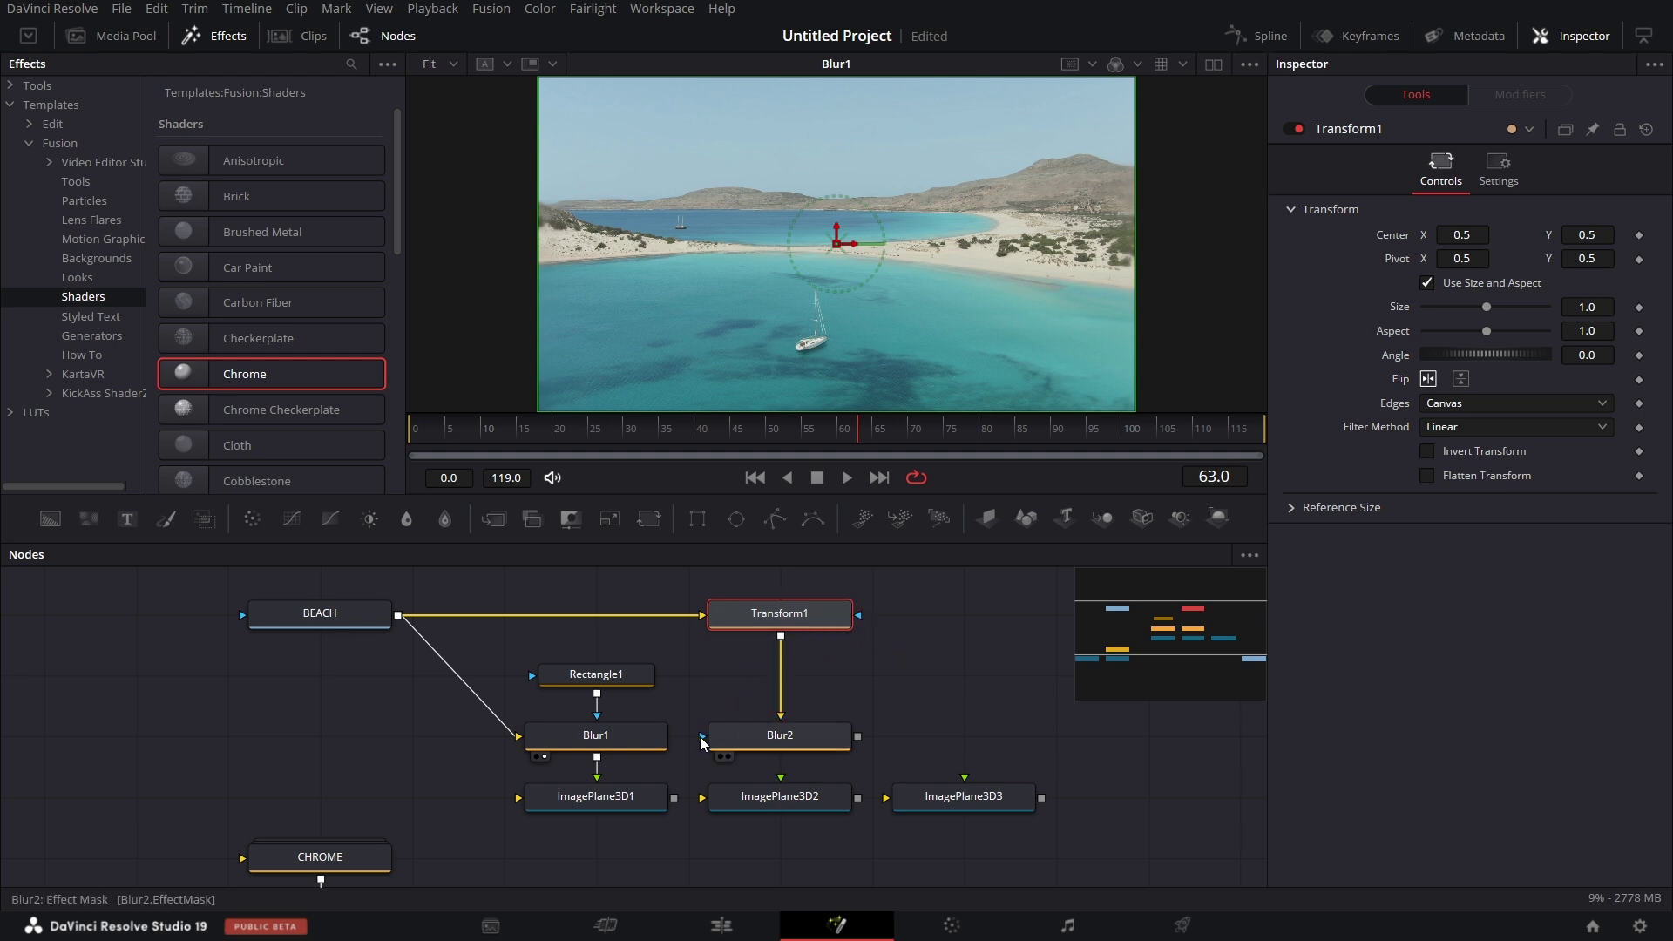
- Set Blur2's blur size to 5 and connect its output to the material inputs of ImagePlane3D2 and ImagePlane3D3
{"action": "left_click", "coordinate": [778, 742]}
{"action": "left_click", "coordinate": [1587, 285]}
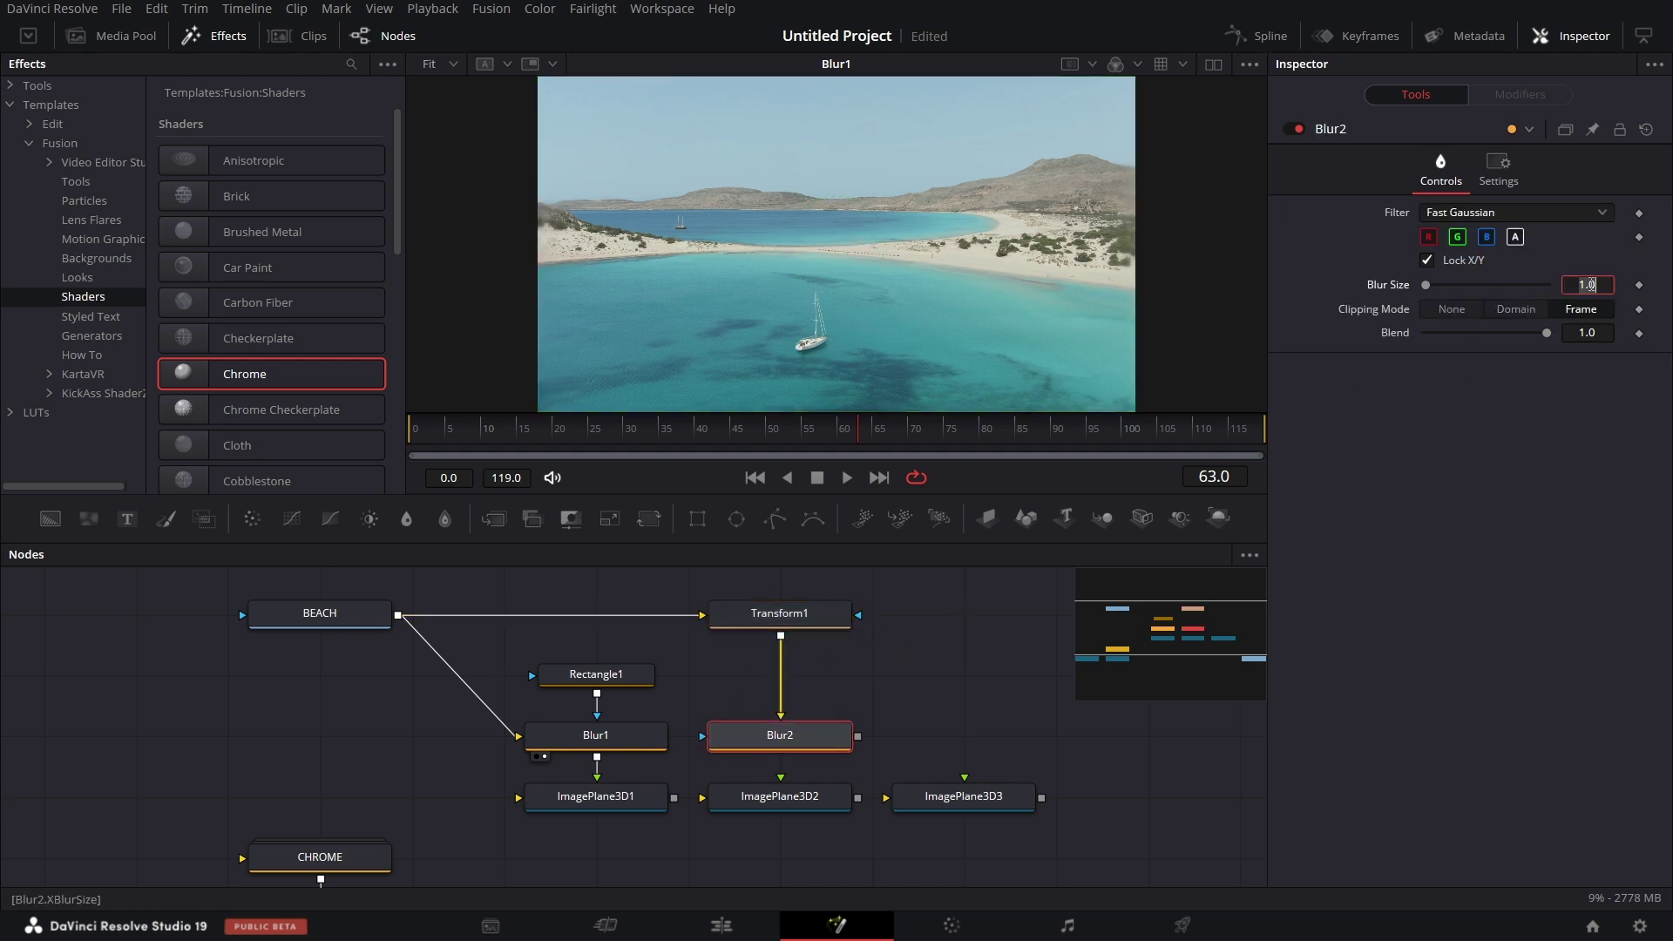
{"action": "type", "text": "5"}
{"action": "key", "text": "Tab"}
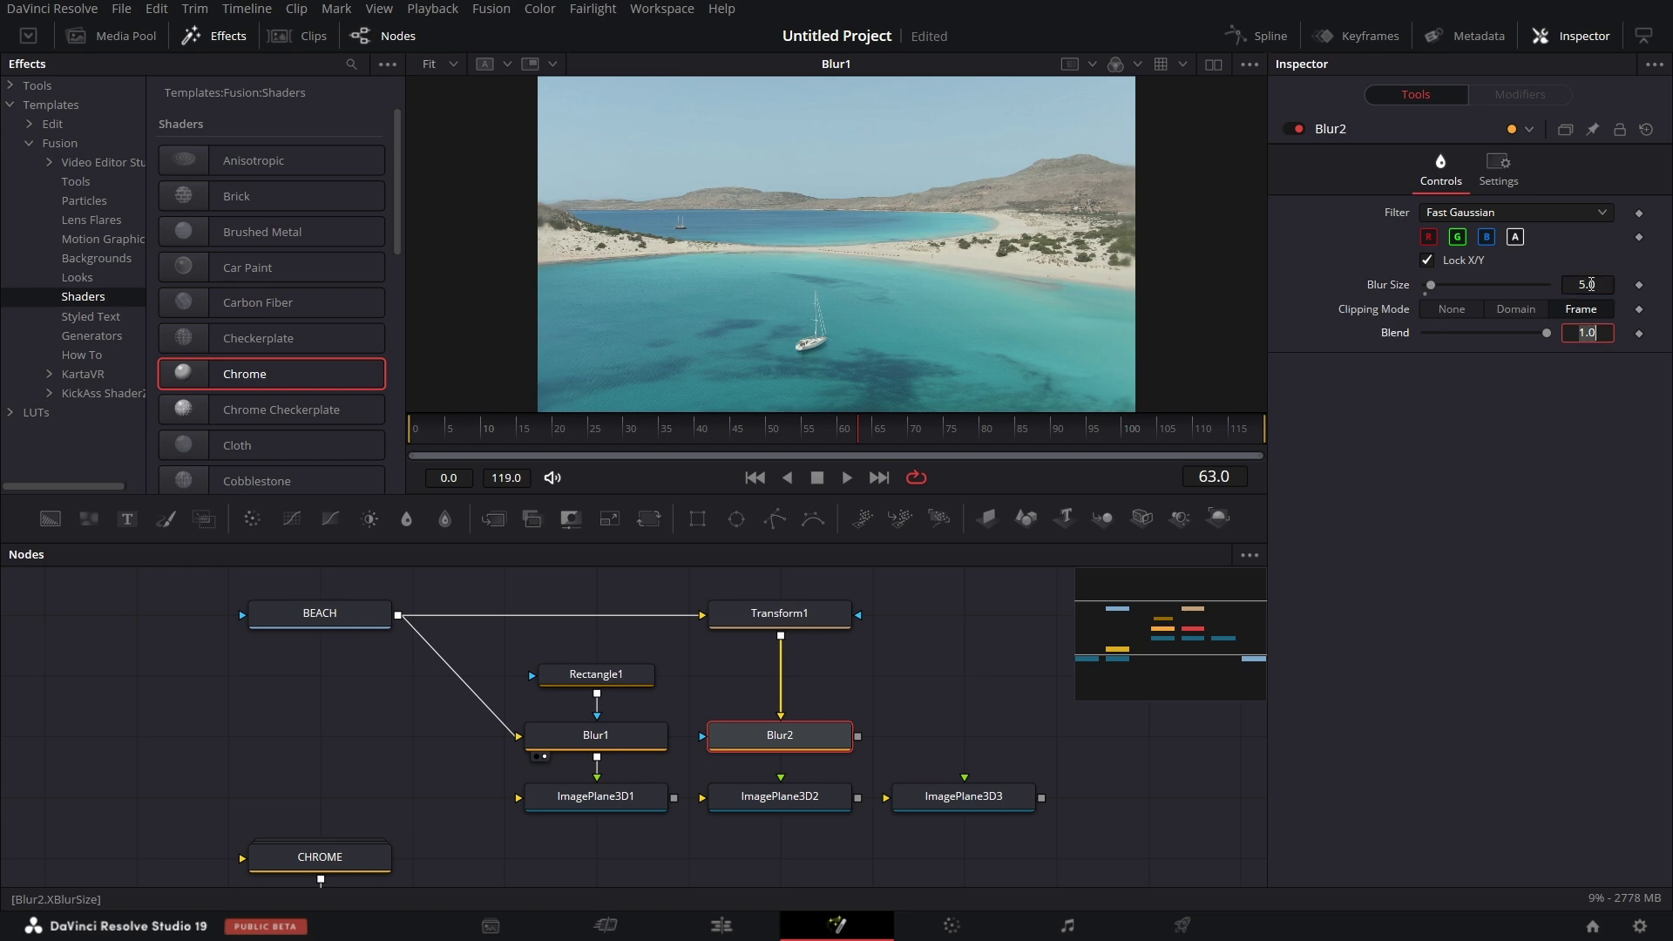
{"action": "left_click_drag", "start_coordinate": [860, 742], "coordinate": [966, 795]}
- Set ImagePlane3D1's translation to X 0.312, Y 0.455 and Z 0.425
{"action": "scroll", "coordinate": [576, 707], "scroll_direction": "down", "scroll_amount": 2}
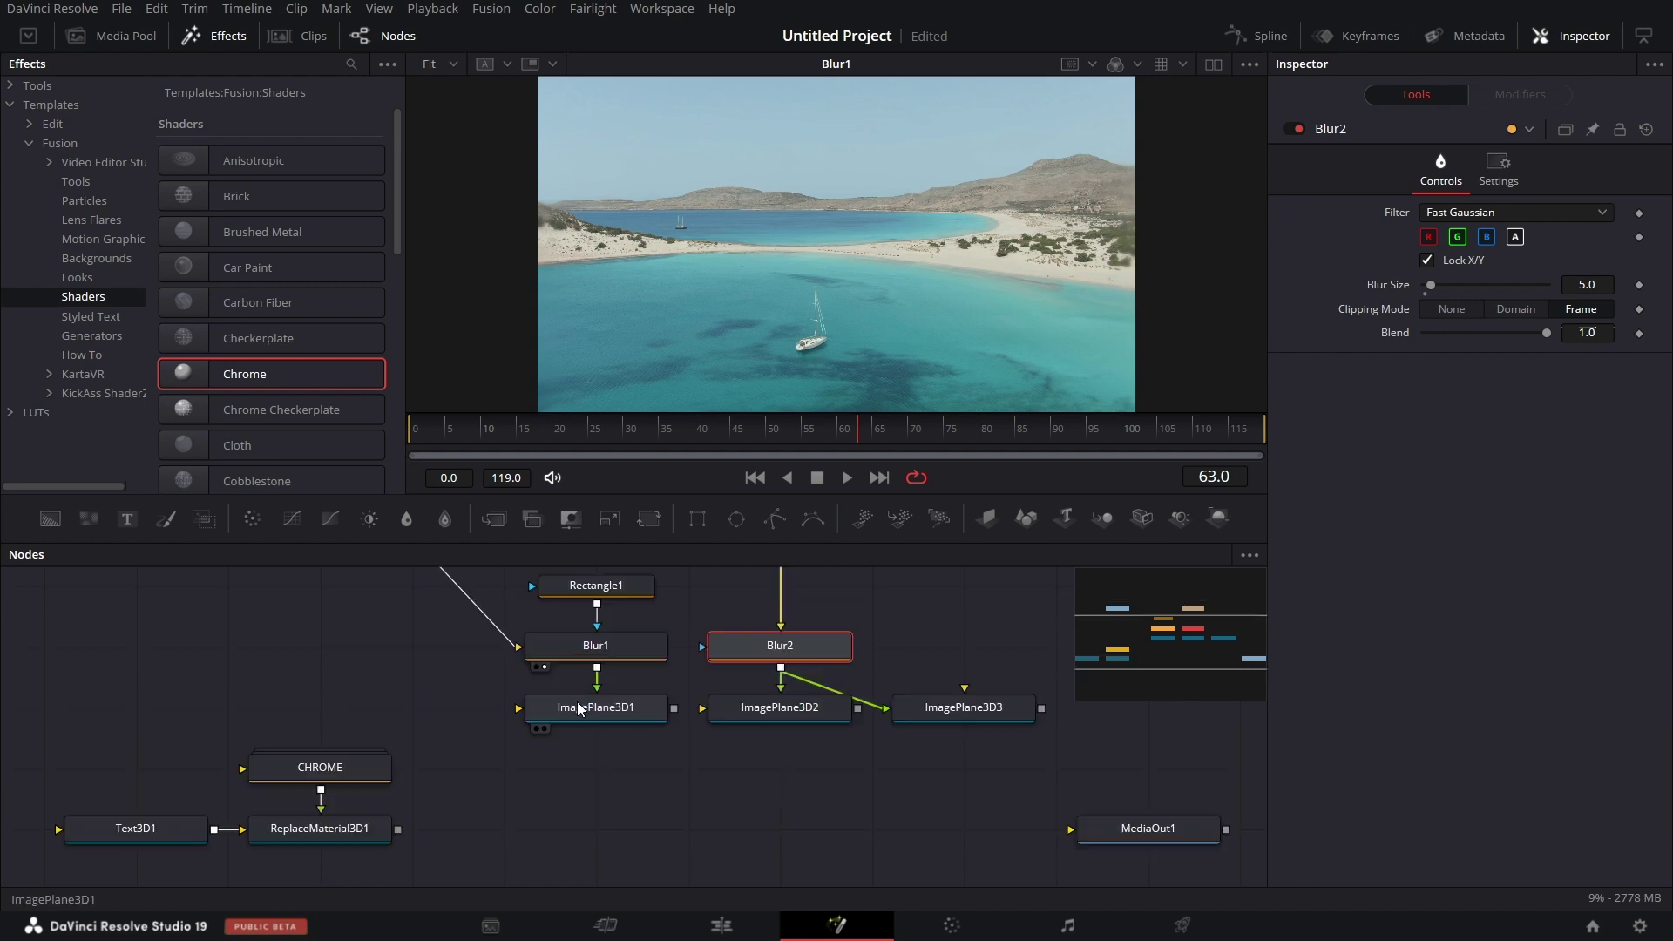
{"action": "left_click", "coordinate": [588, 708]}
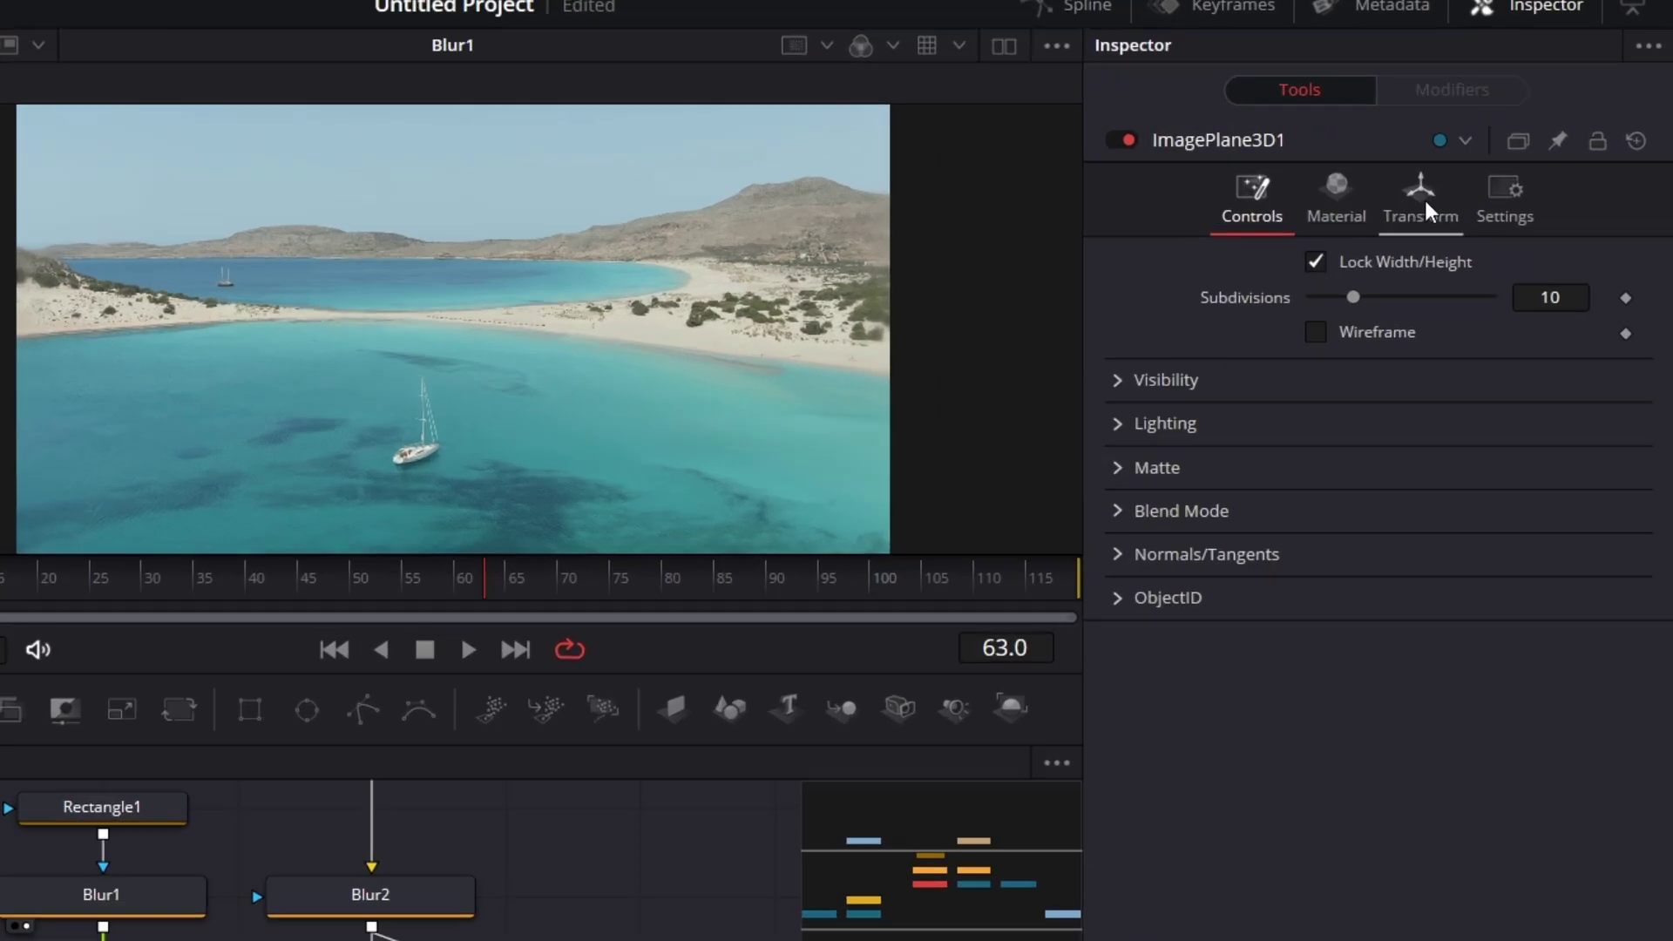
{"action": "left_click", "coordinate": [1499, 171]}
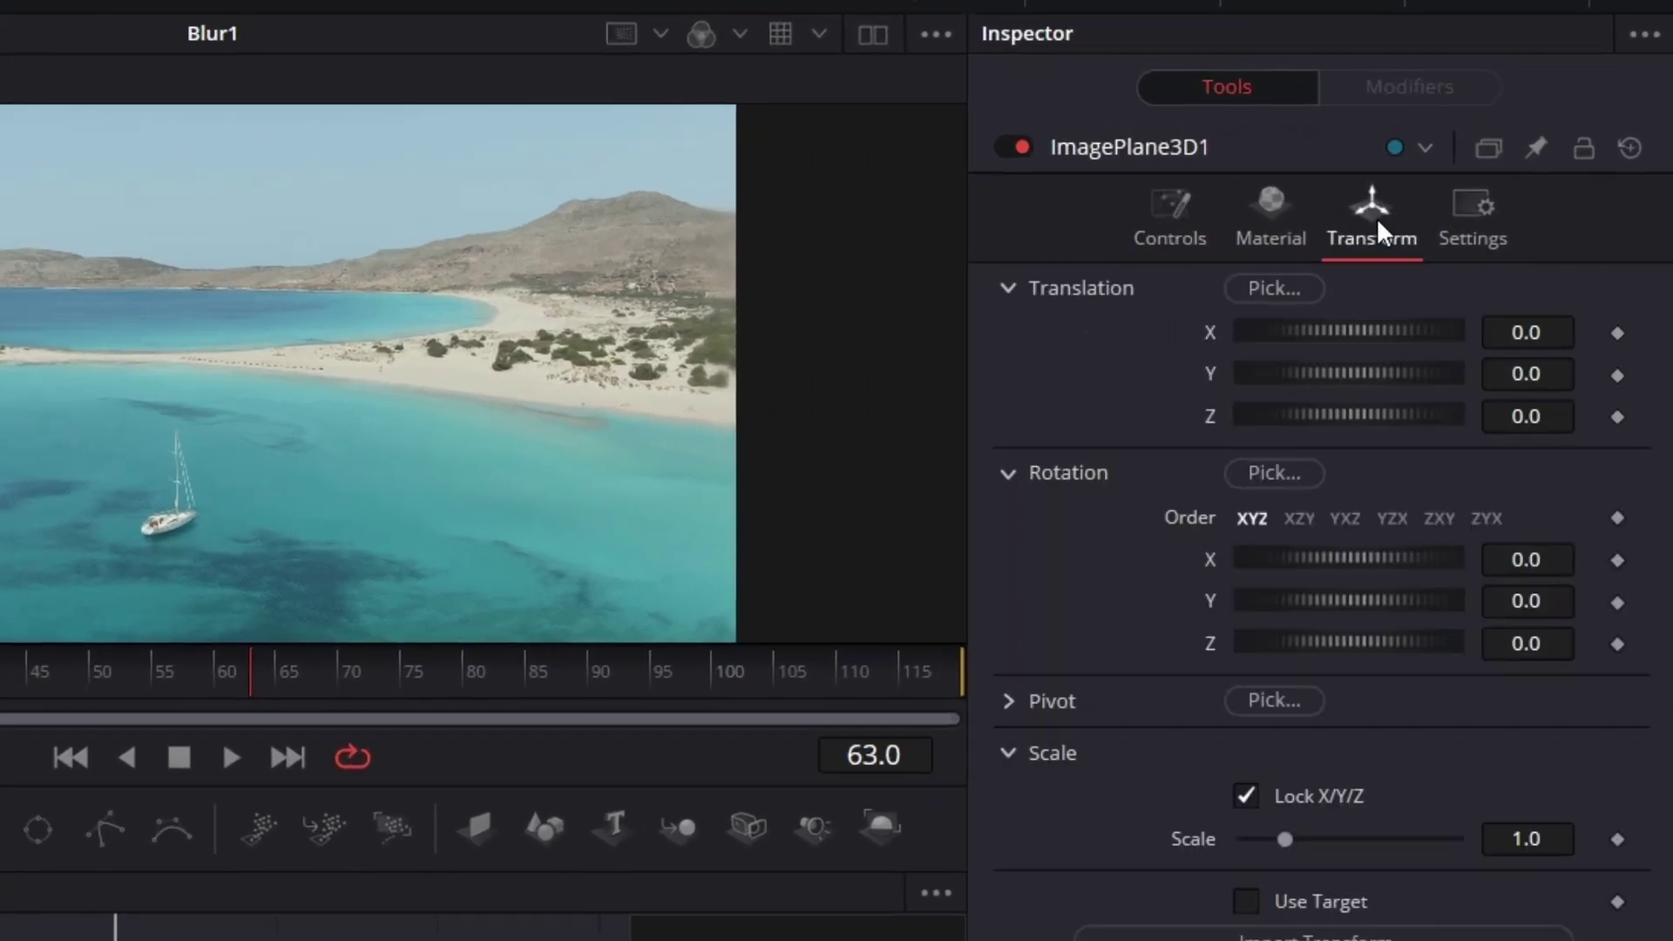
{"action": "left_click", "coordinate": [1548, 334]}
{"action": "type", "text": "0.312"}
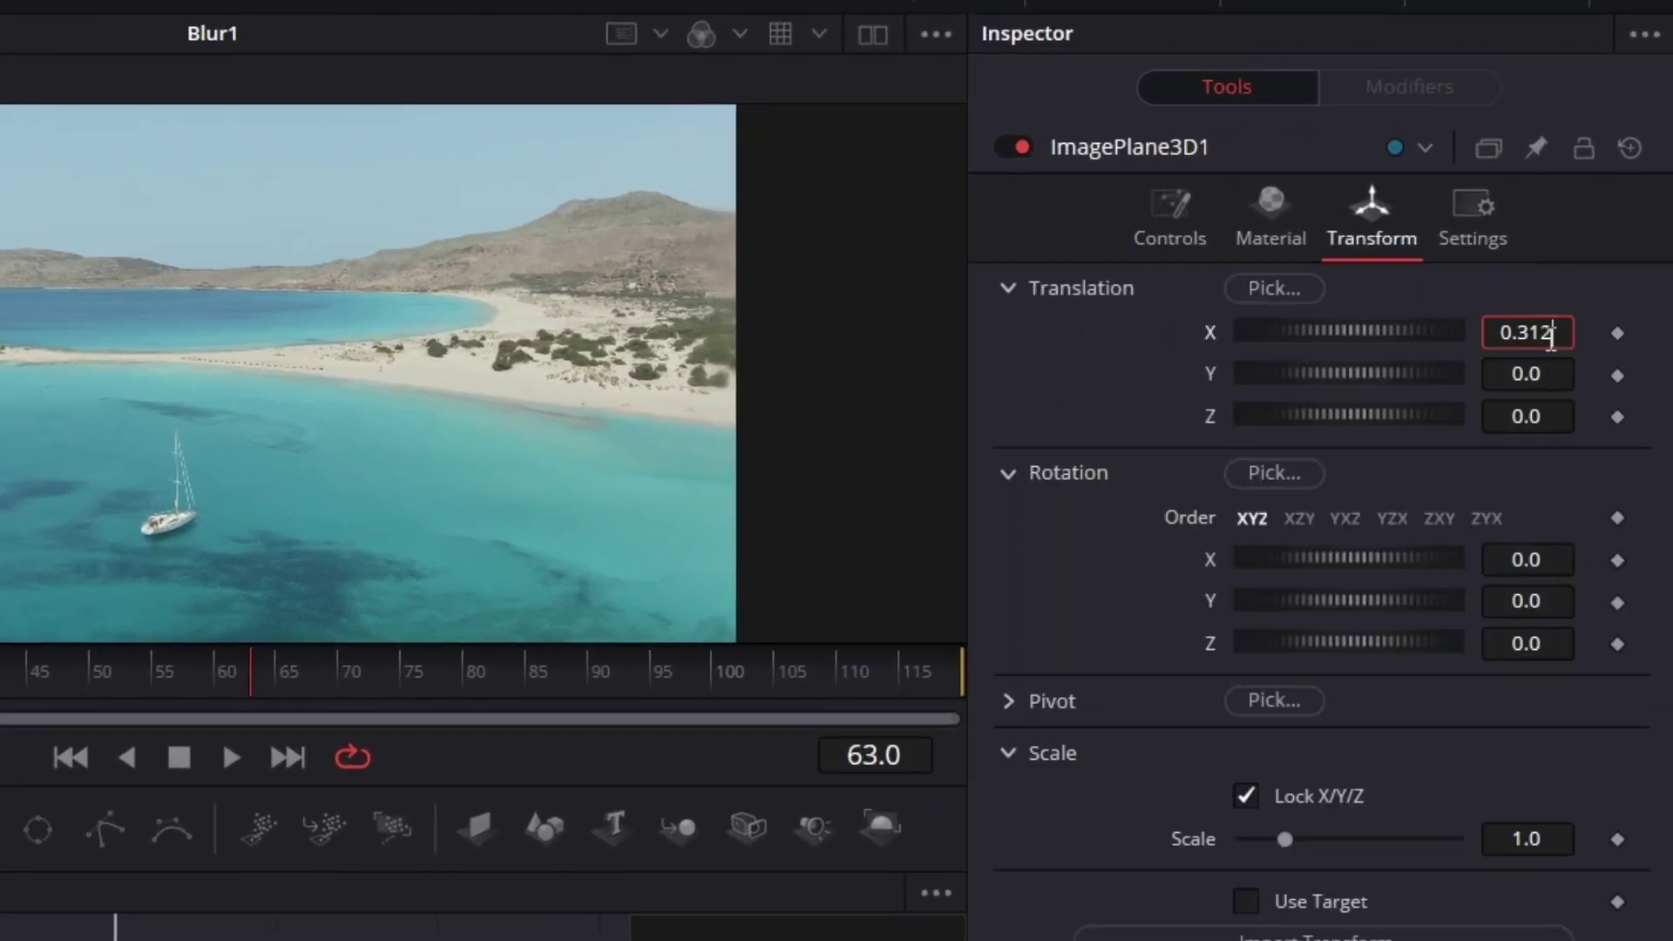
{"action": "key", "text": "Tab"}
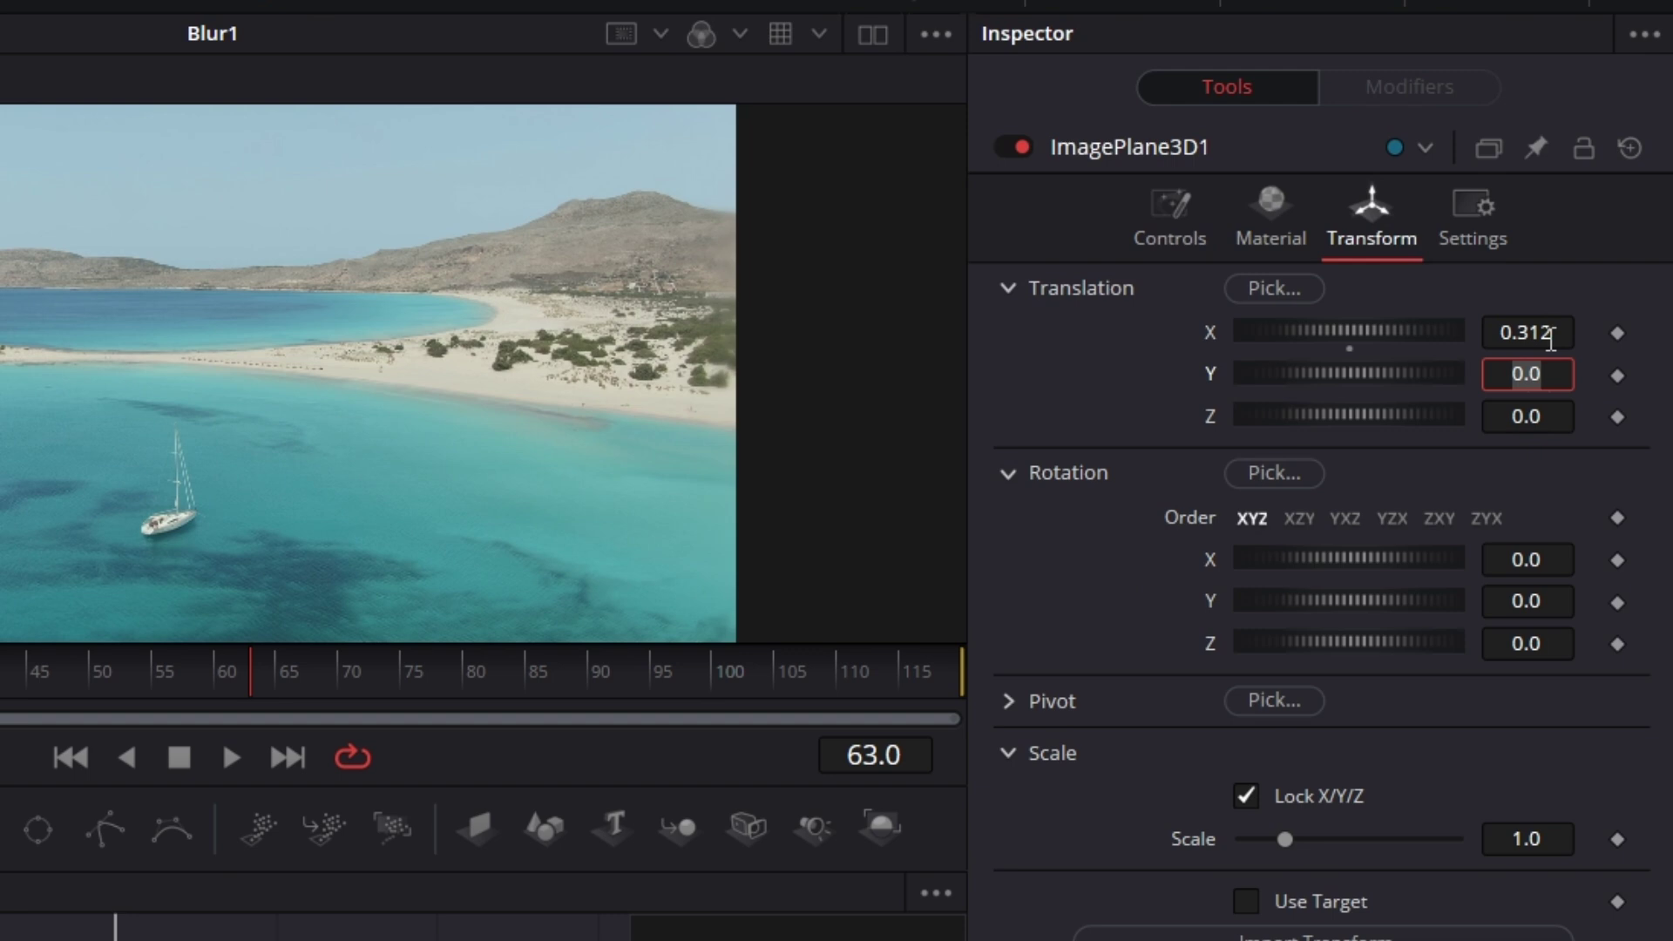
{"action": "key", "text": "BackSpace"}
{"action": "type", "text": "455"}
{"action": "key", "text": "Tab"}
{"action": "type", "text": "0."}
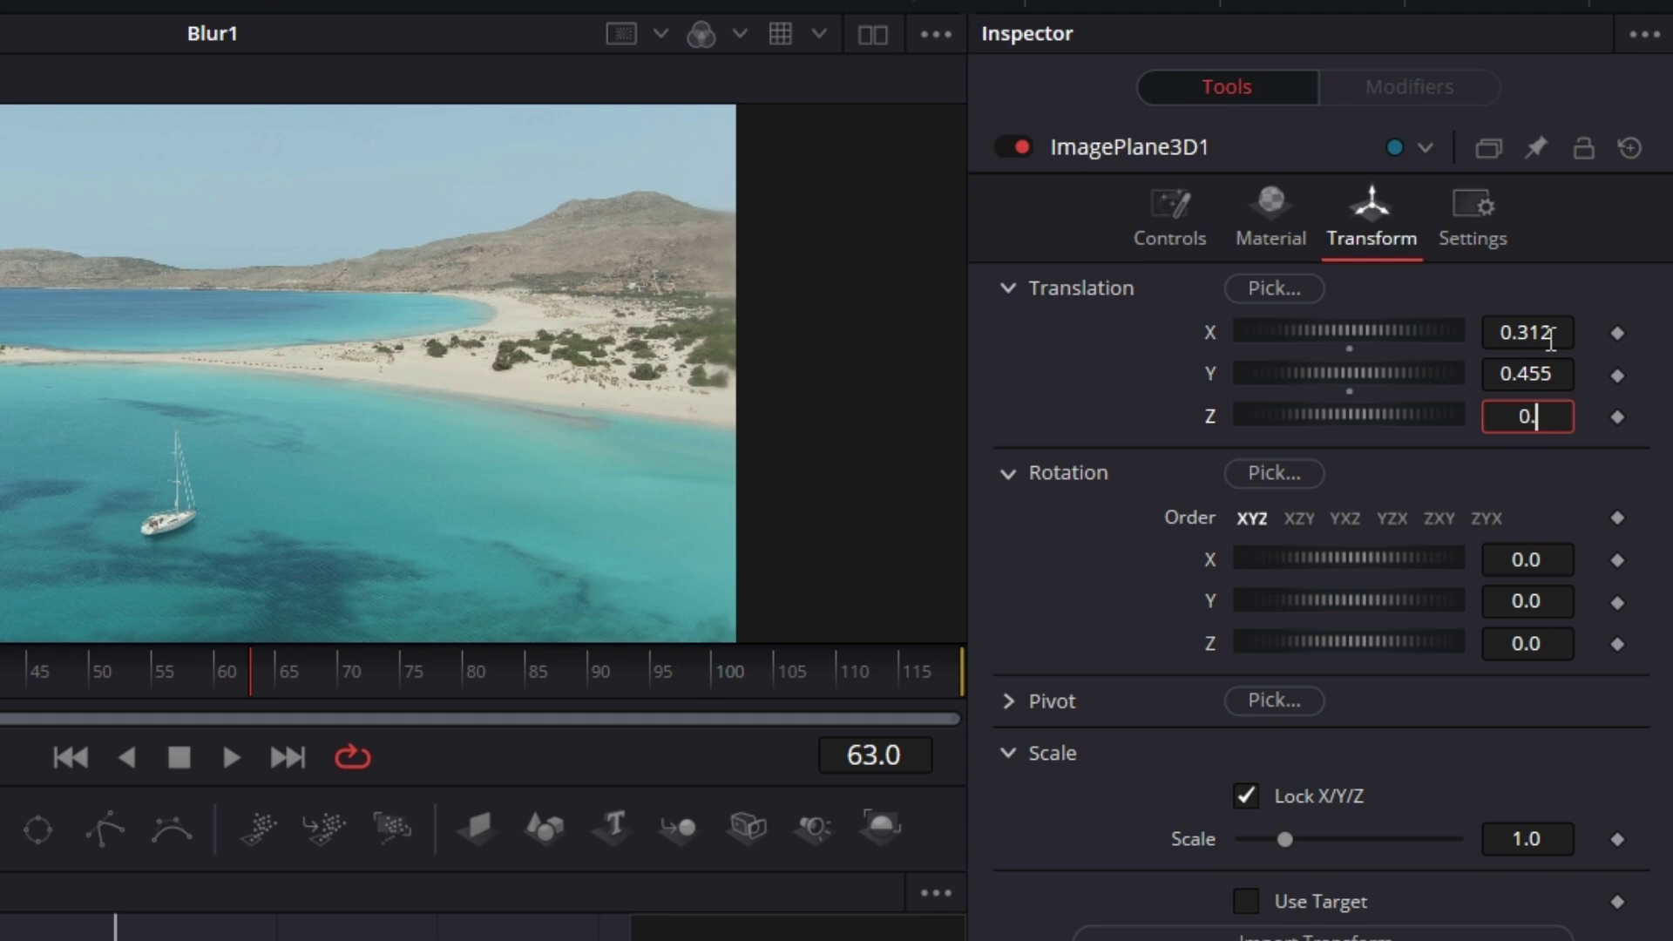
{"action": "type", "text": "425"}
- Rotate ImagePlane3D1 to 90 degrees on X and set its scale to 1.55
{"action": "left_click", "coordinate": [1557, 560]}
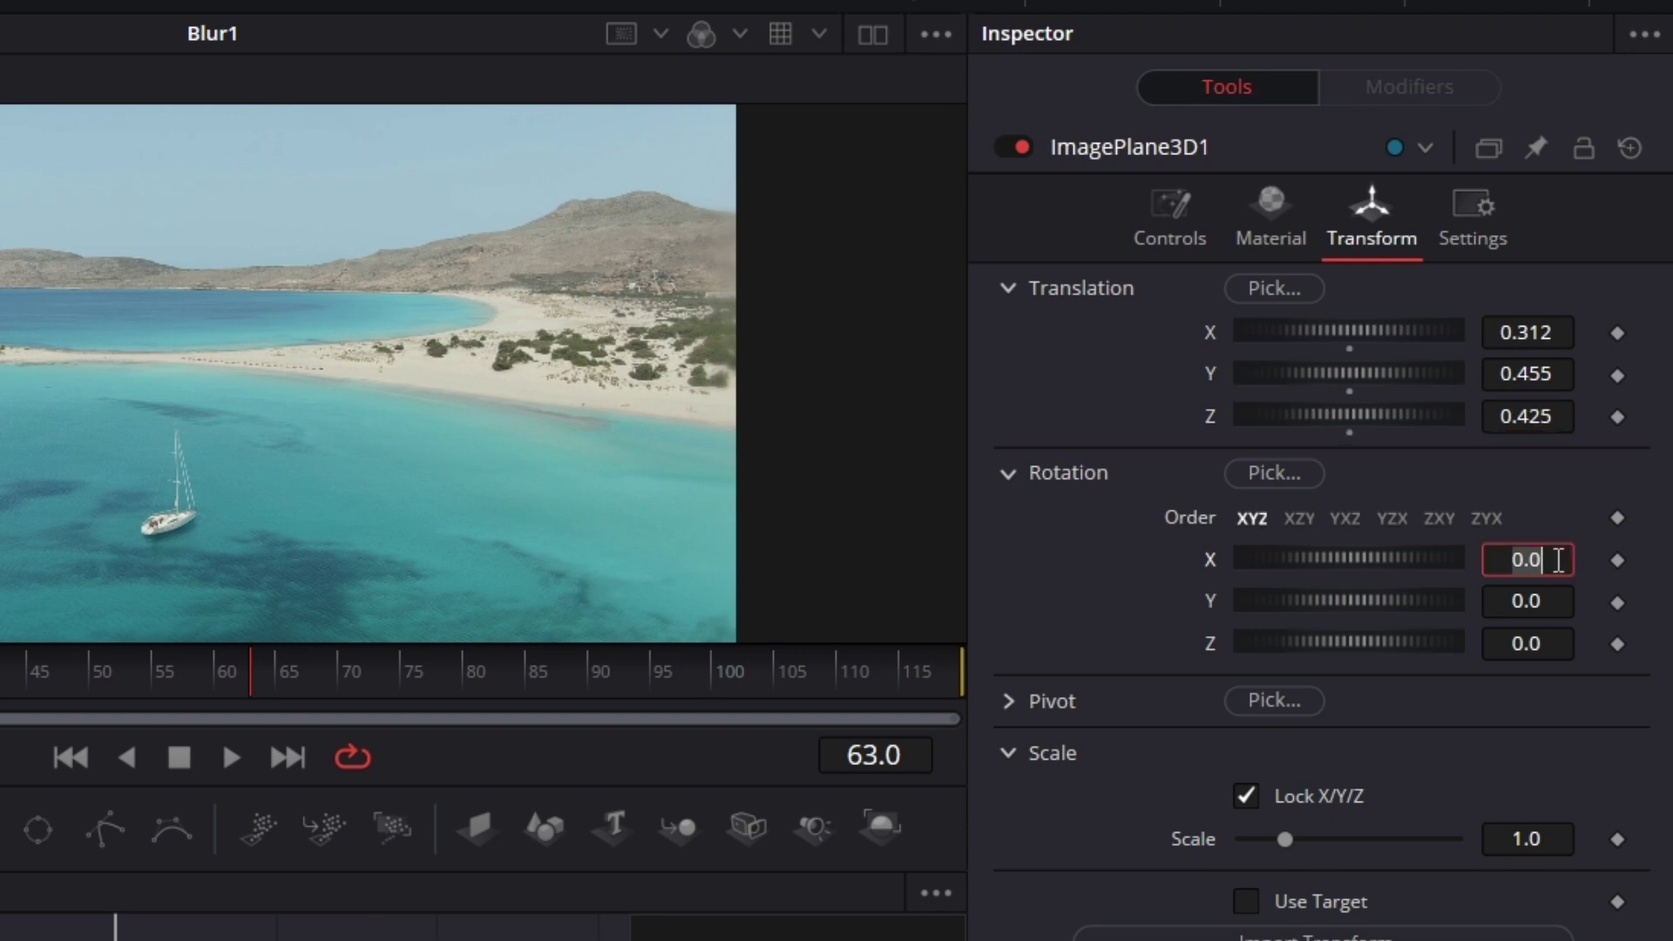
{"action": "type", "text": "90"}
{"action": "key", "text": "Tab"}
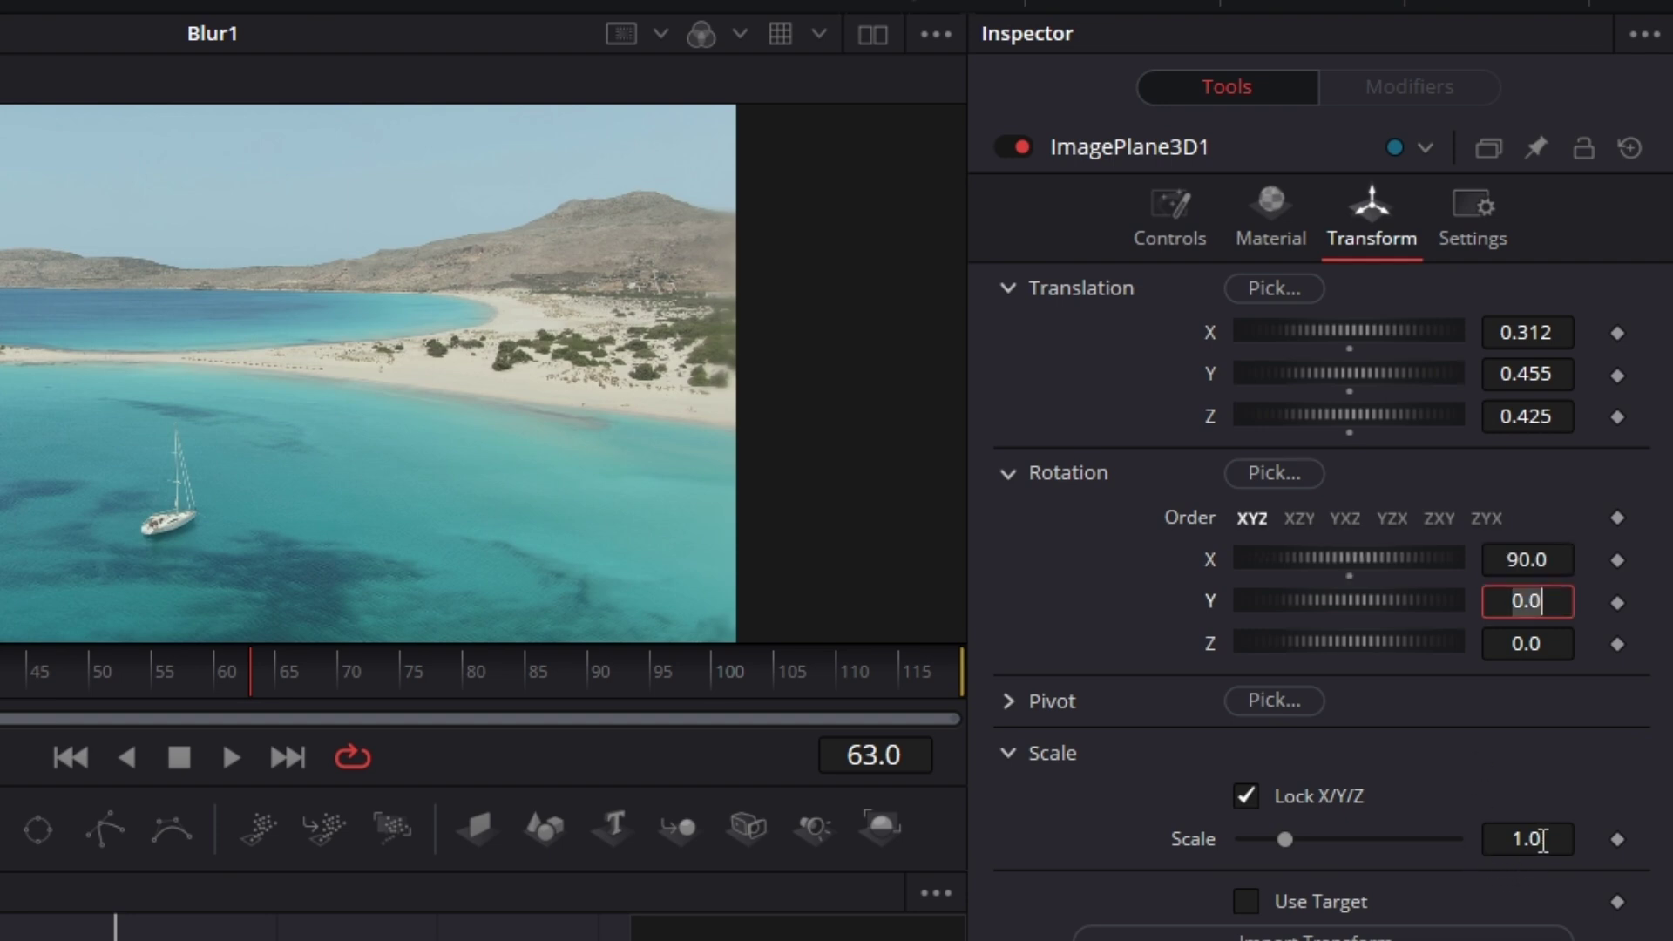
{"action": "left_click", "coordinate": [1542, 841]}
{"action": "type", "text": "1.55"}
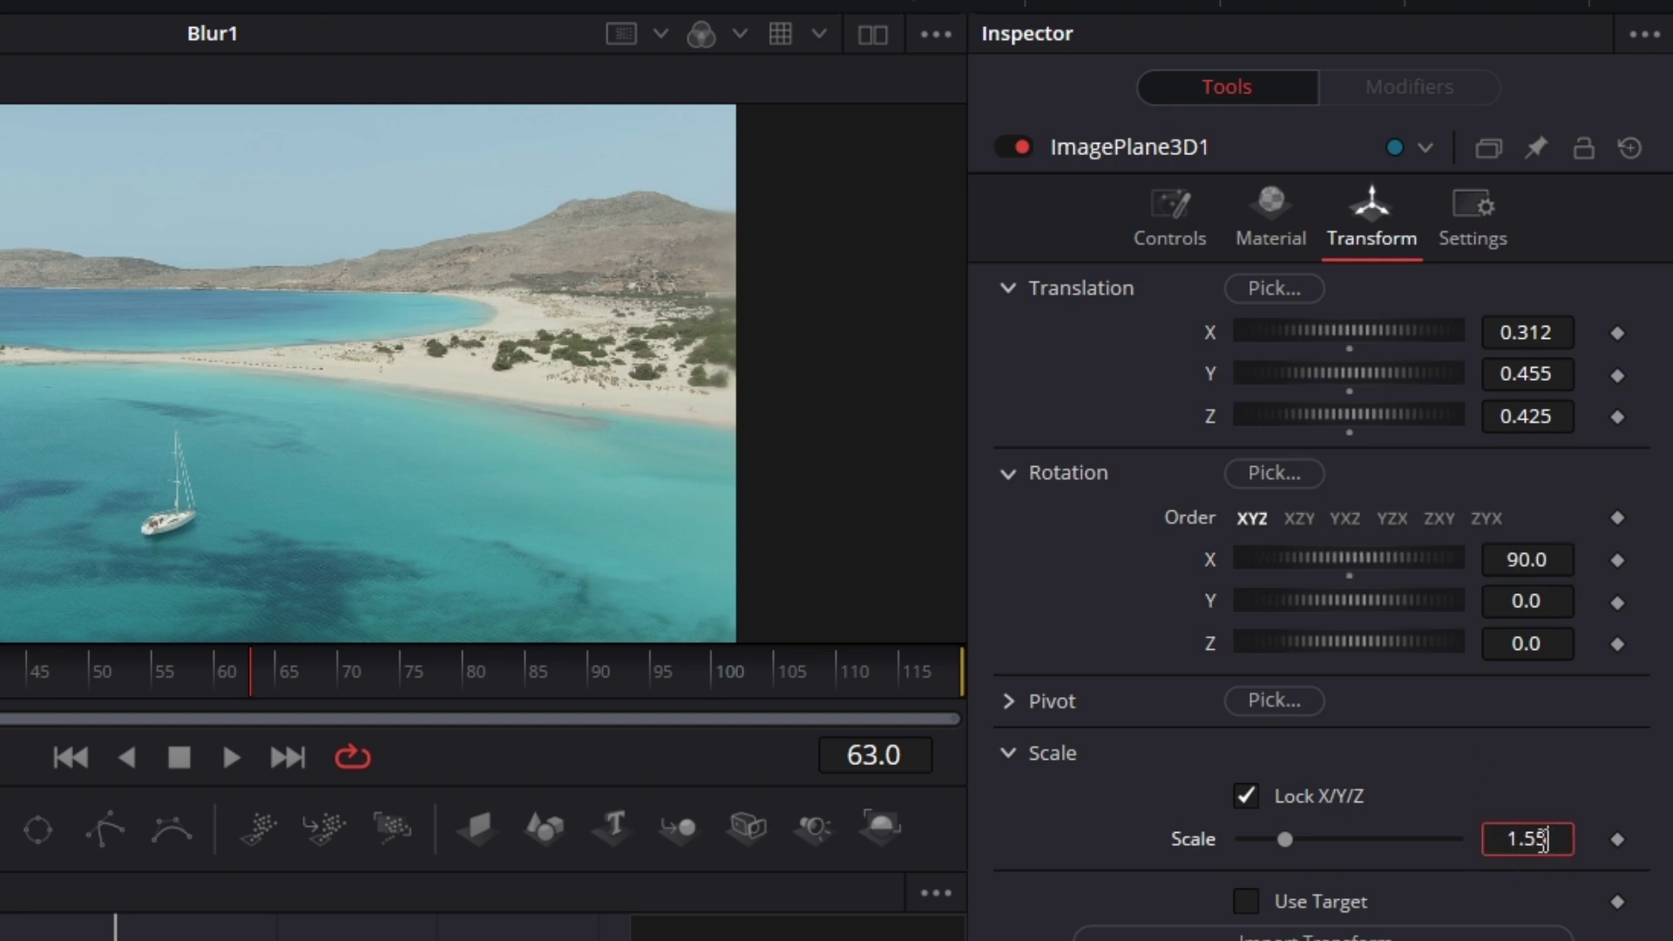
{"action": "key", "text": "Tab"}
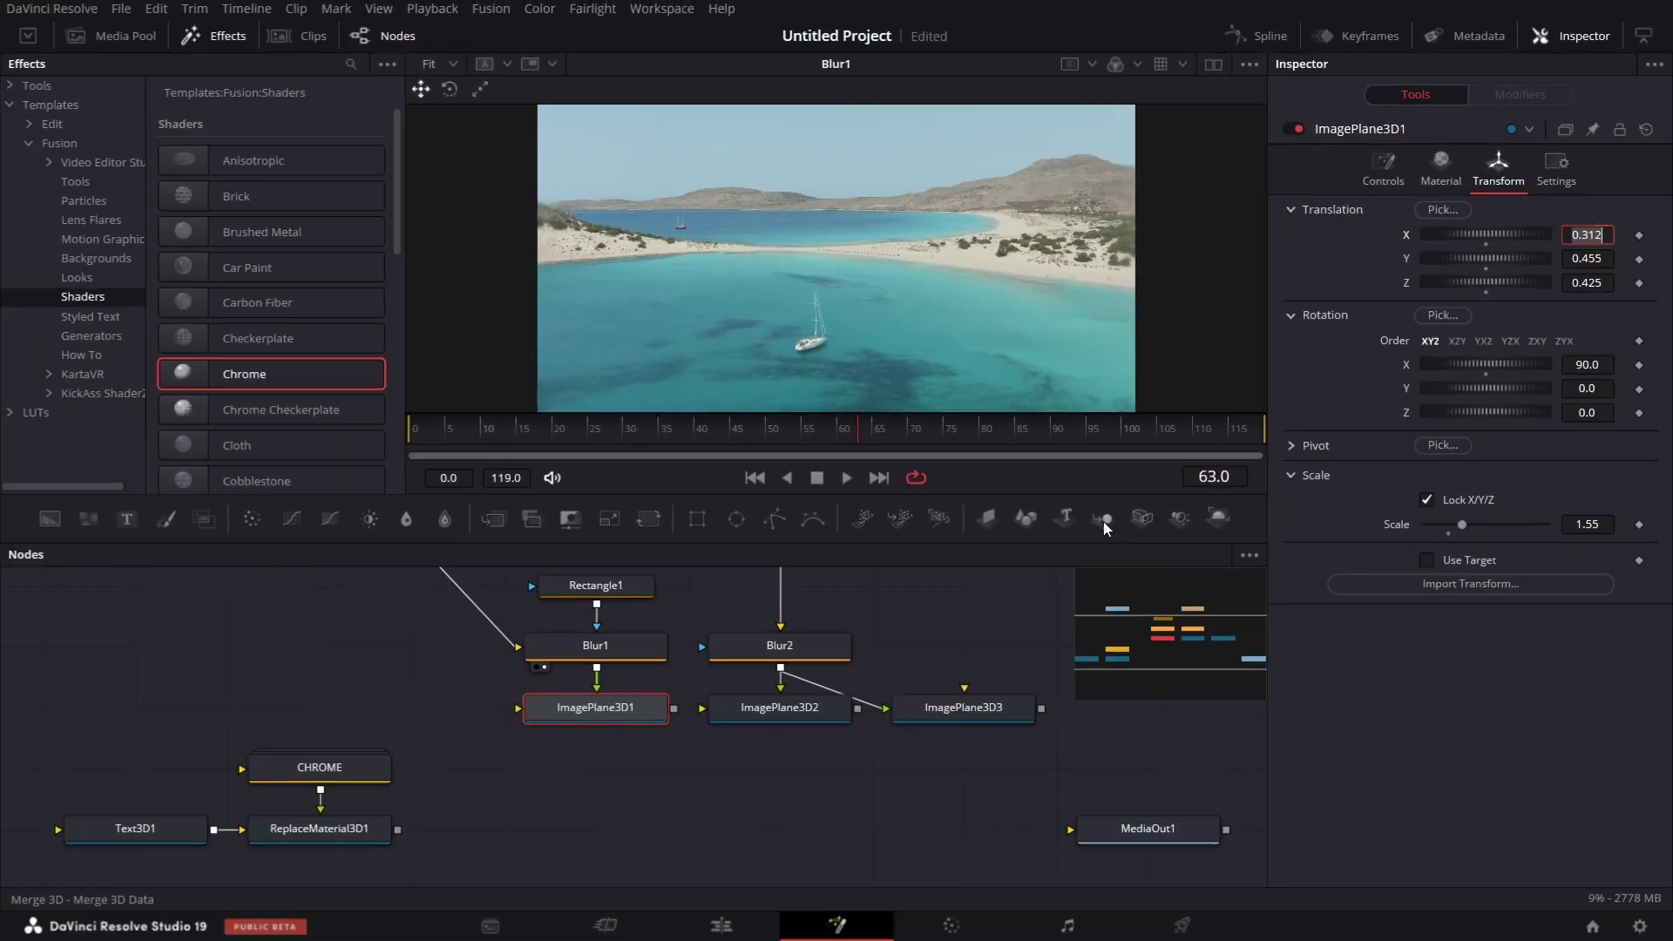
- Add a Merge 3D node fed by ImagePlane3D1 and ReplaceMaterial3D1, and display it in the viewer
{"action": "left_click_drag", "start_coordinate": [1103, 521], "coordinate": [785, 810]}
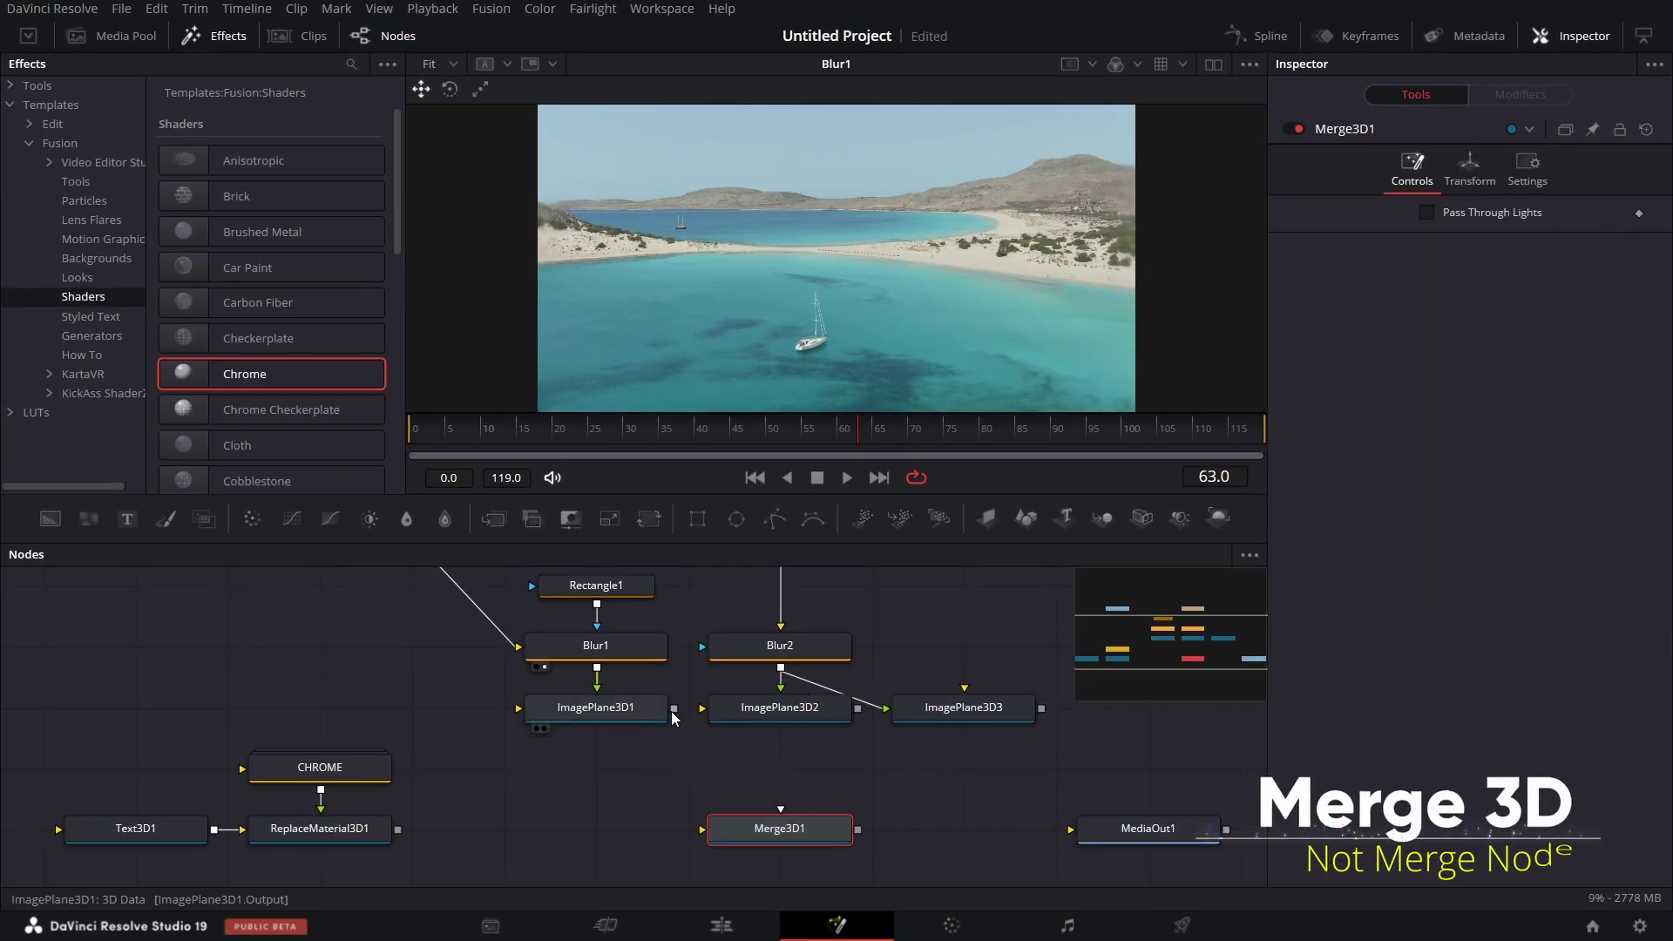
{"action": "left_click_drag", "start_coordinate": [675, 707], "coordinate": [745, 823]}
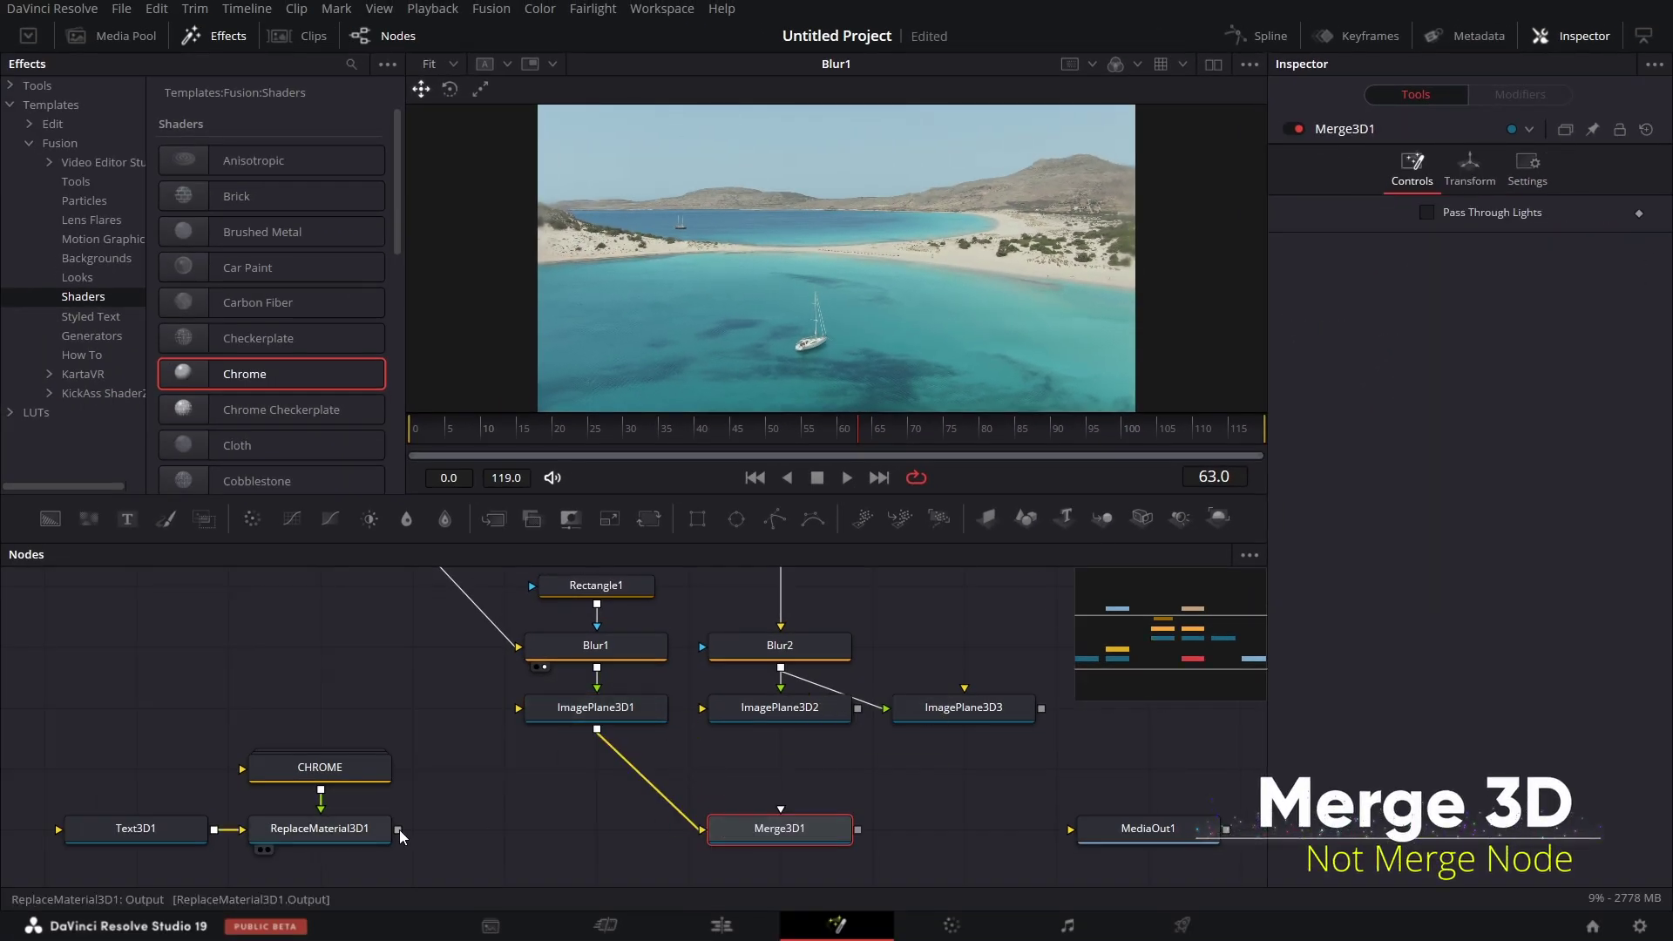
{"action": "left_click_drag", "start_coordinate": [401, 827], "coordinate": [765, 829]}
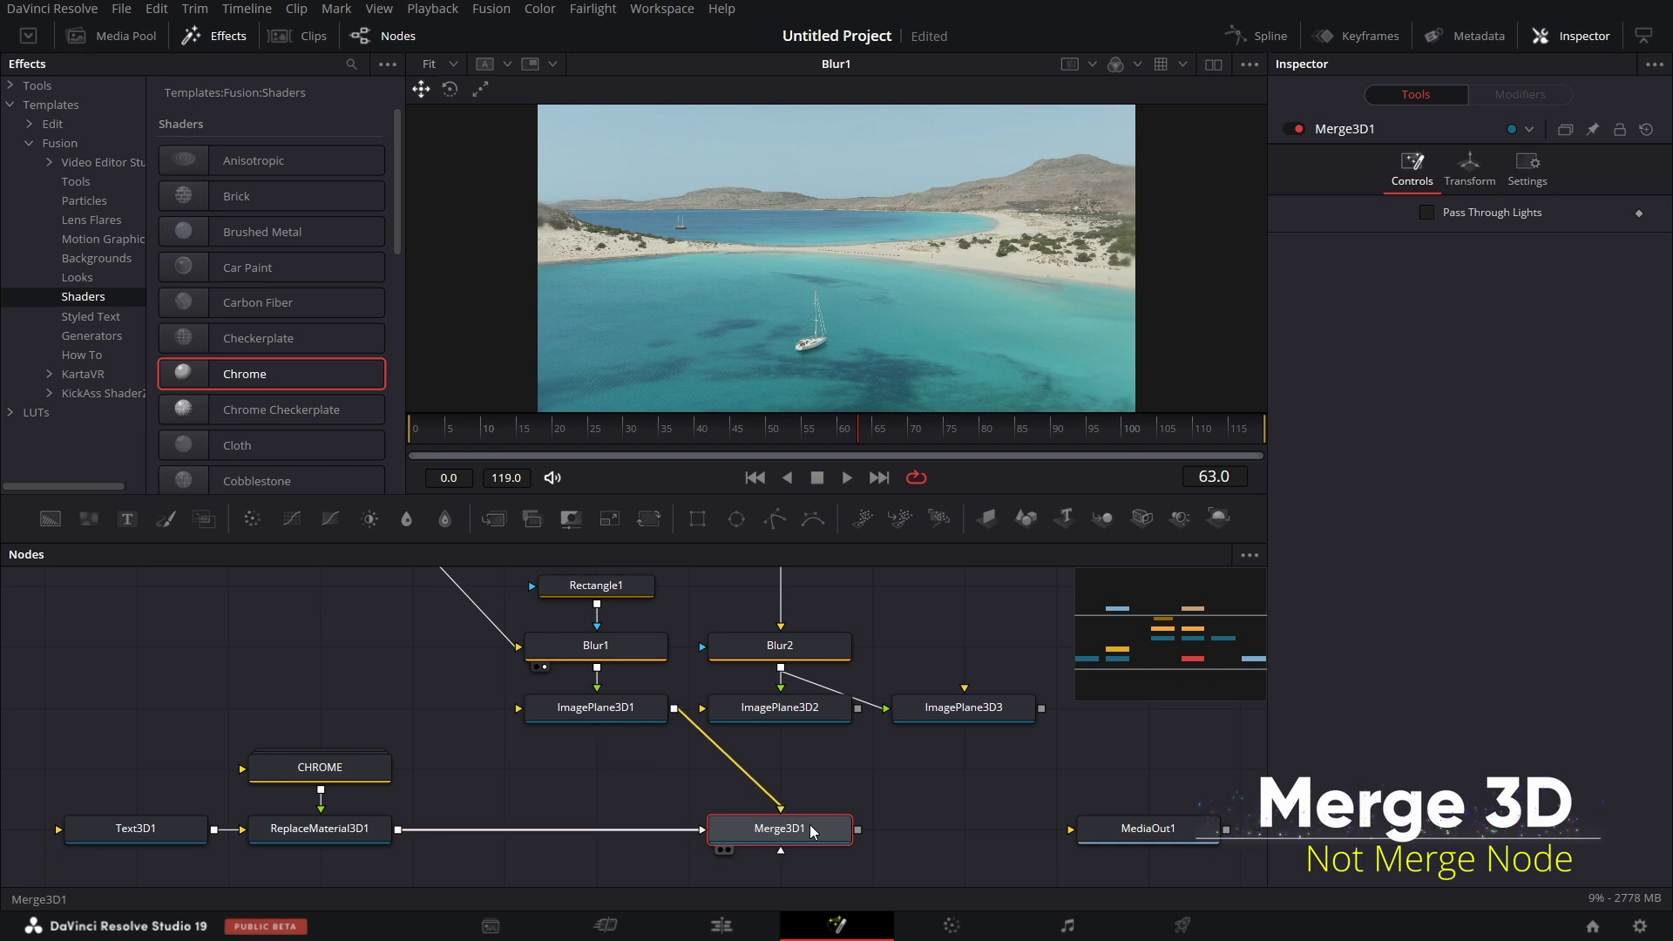
{"action": "key", "text": "1"}
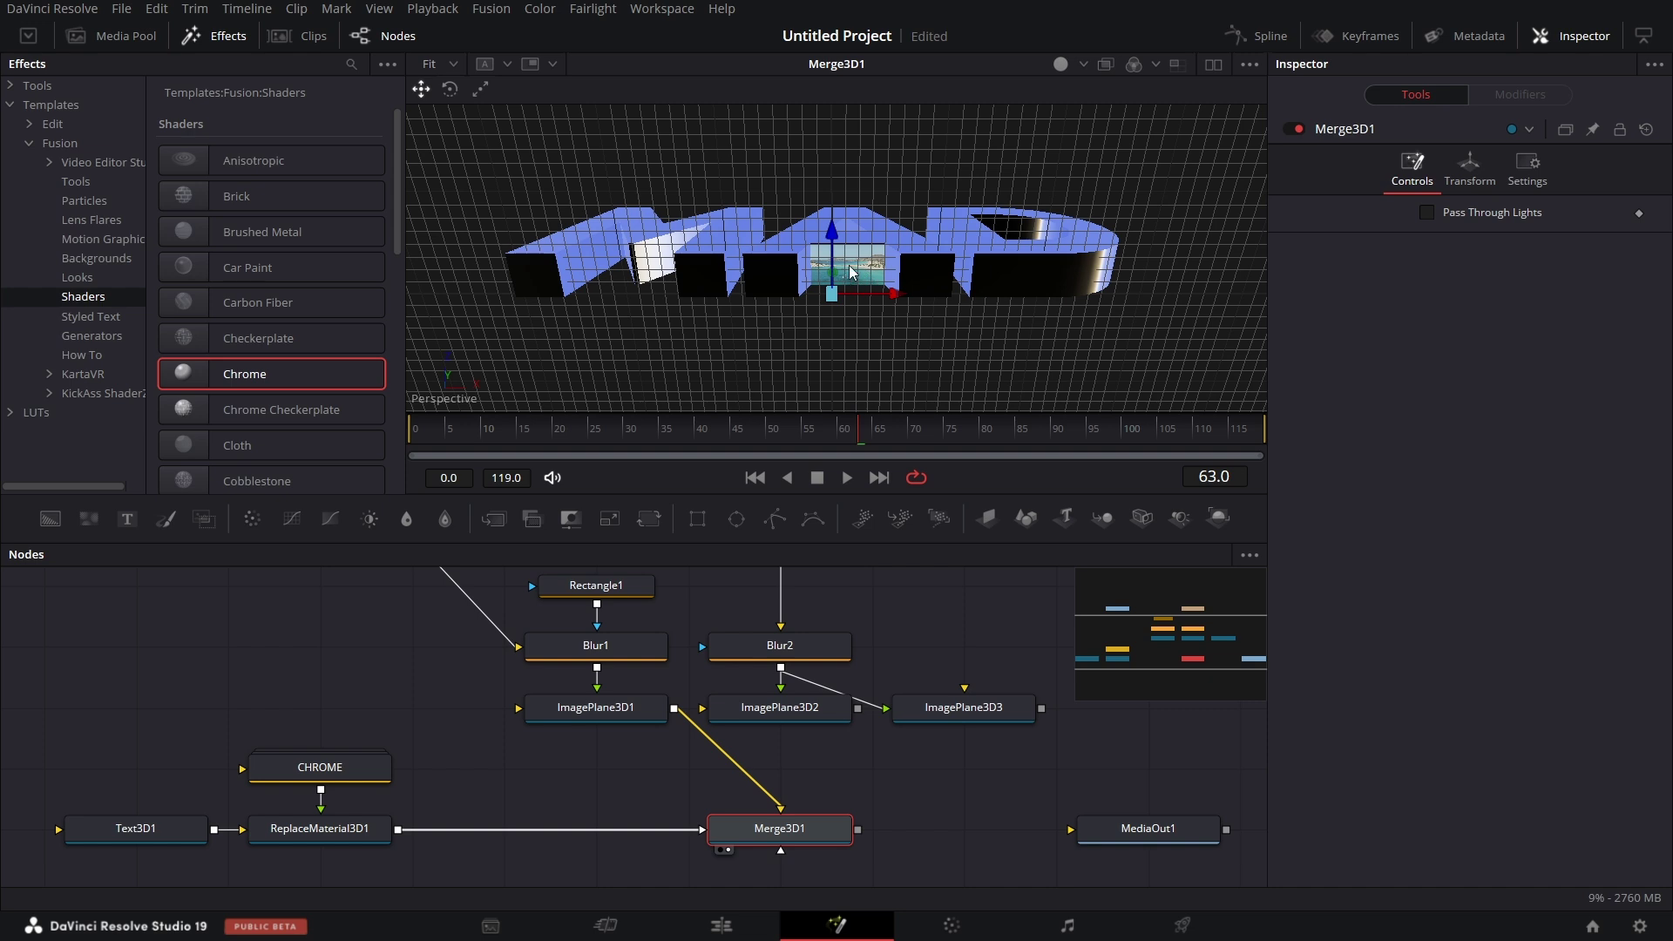
{"action": "left_click", "coordinate": [593, 712]}
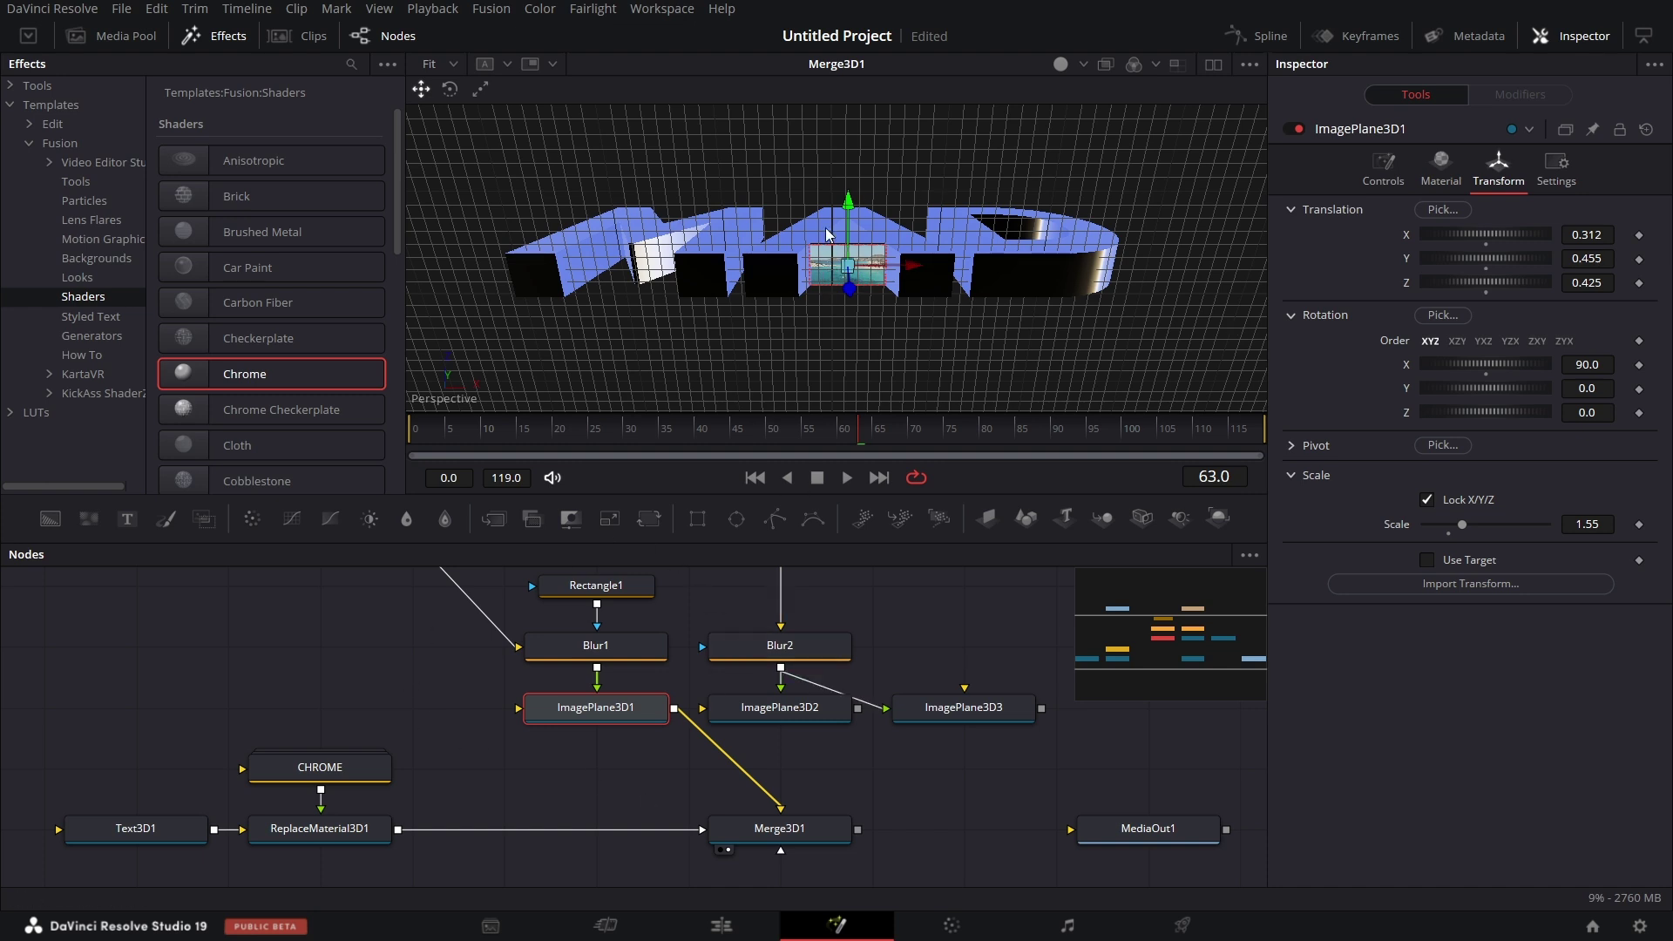
- Set ImagePlane3D2's translation to X -2.398, Y 0.566 and Z 0.44
{"action": "scroll", "coordinate": [697, 784], "scroll_direction": "up", "scroll_amount": 1}
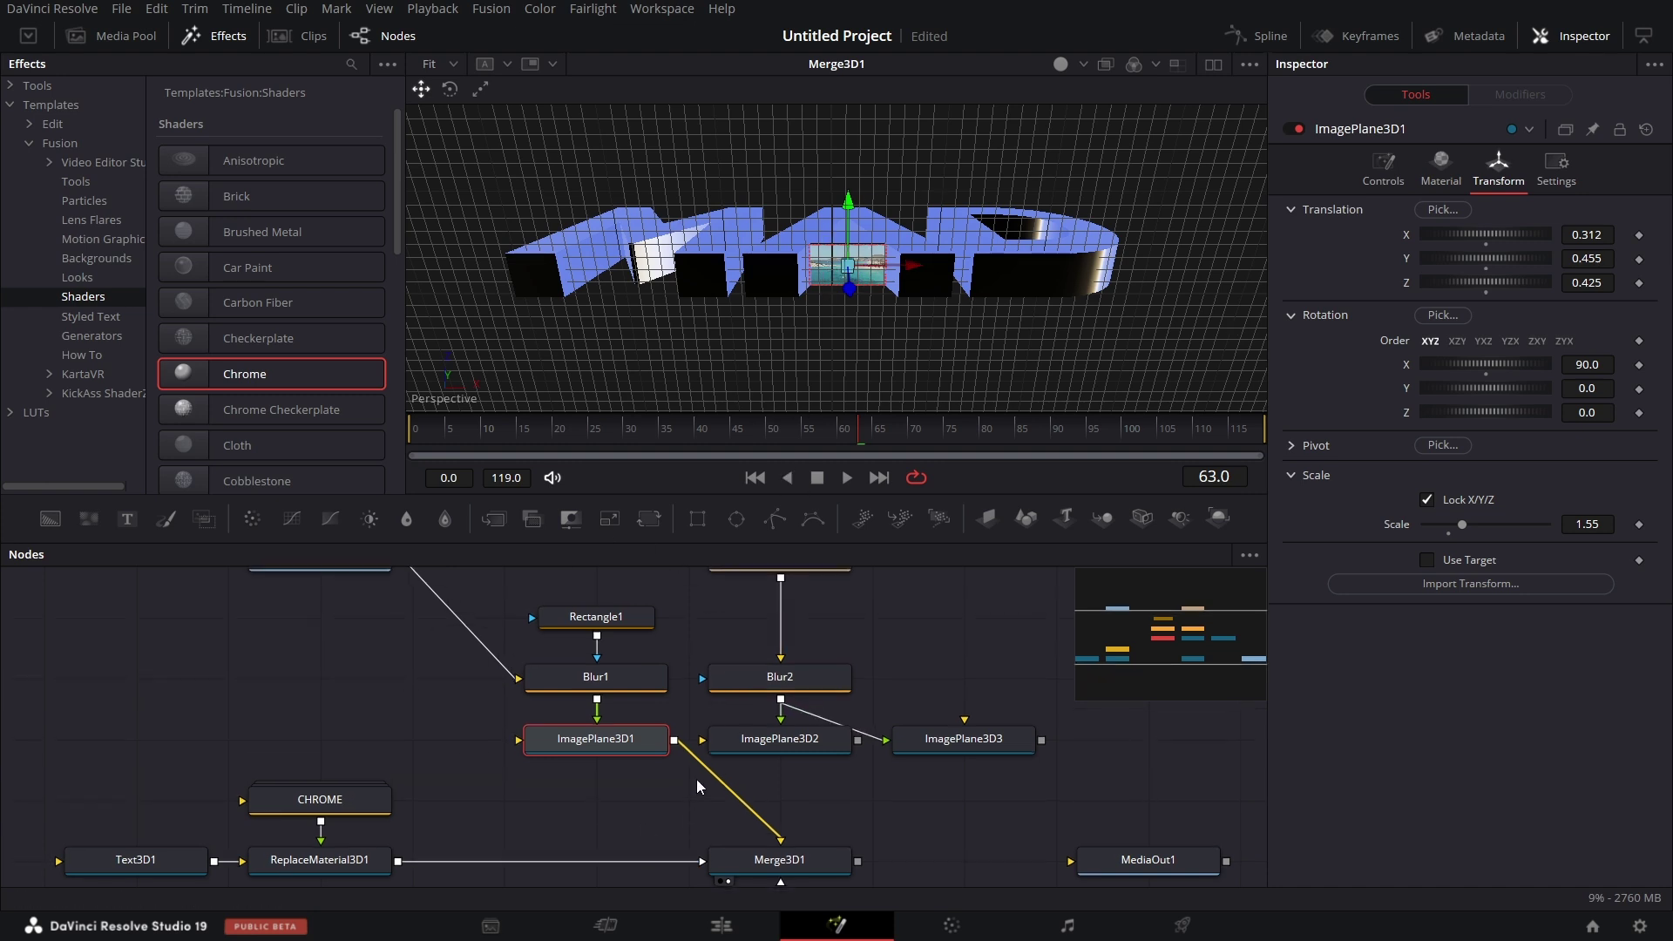
{"action": "left_click", "coordinate": [813, 740]}
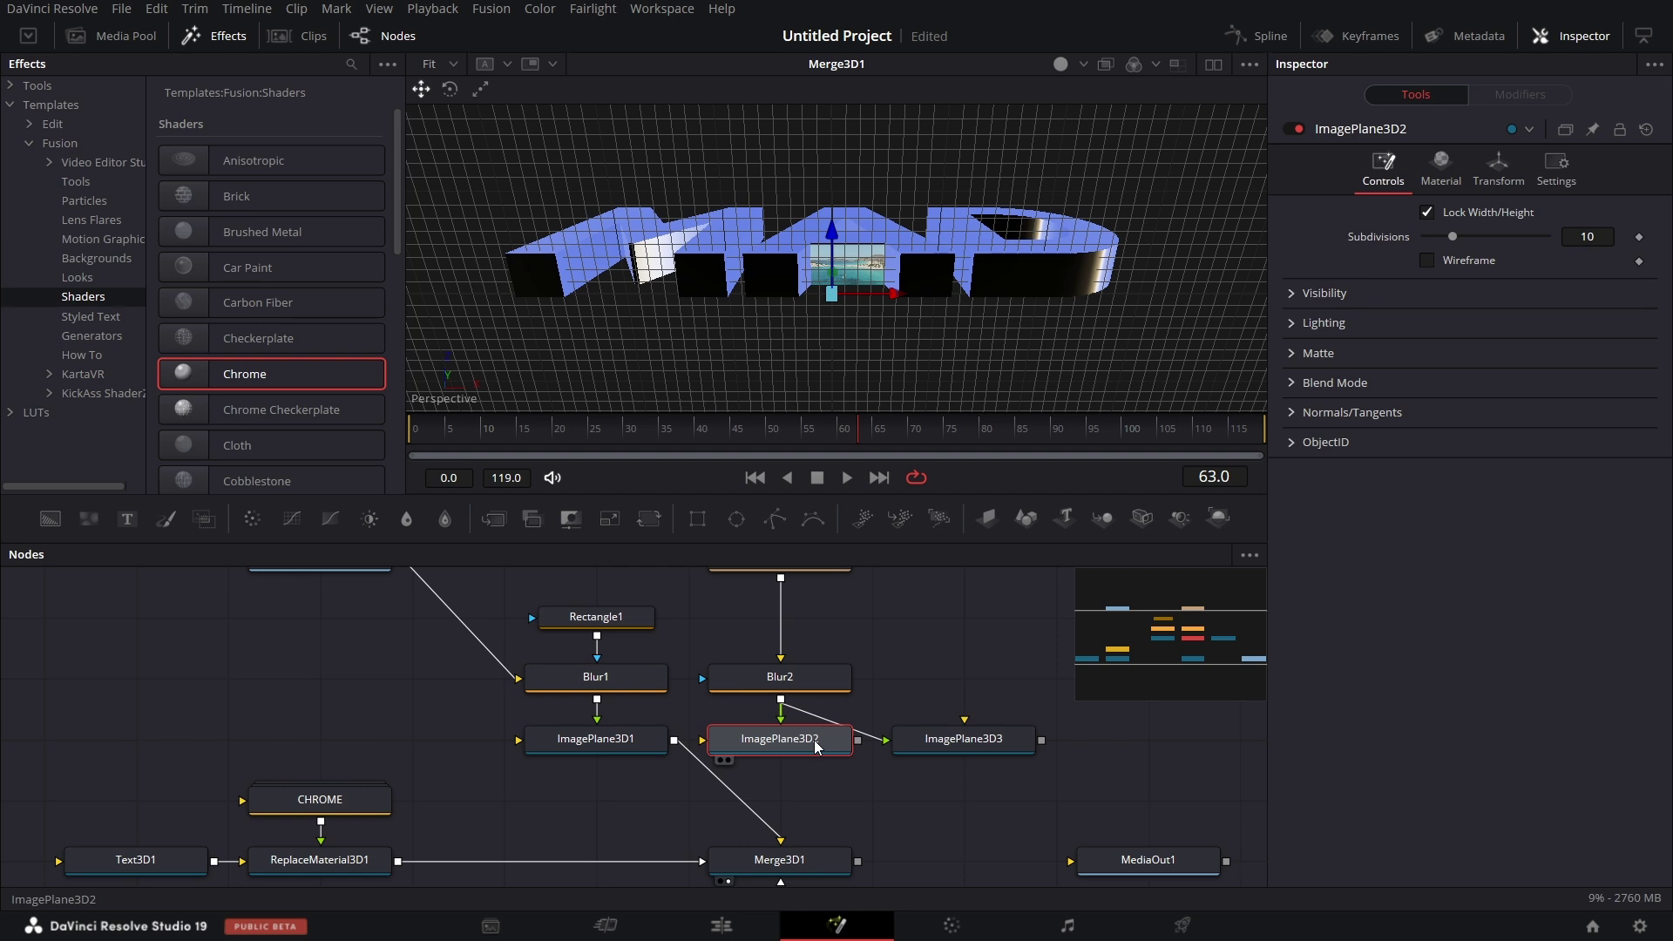
{"action": "left_click", "coordinate": [1497, 170]}
{"action": "left_click", "coordinate": [1588, 233]}
{"action": "key", "text": "BackSpace"}
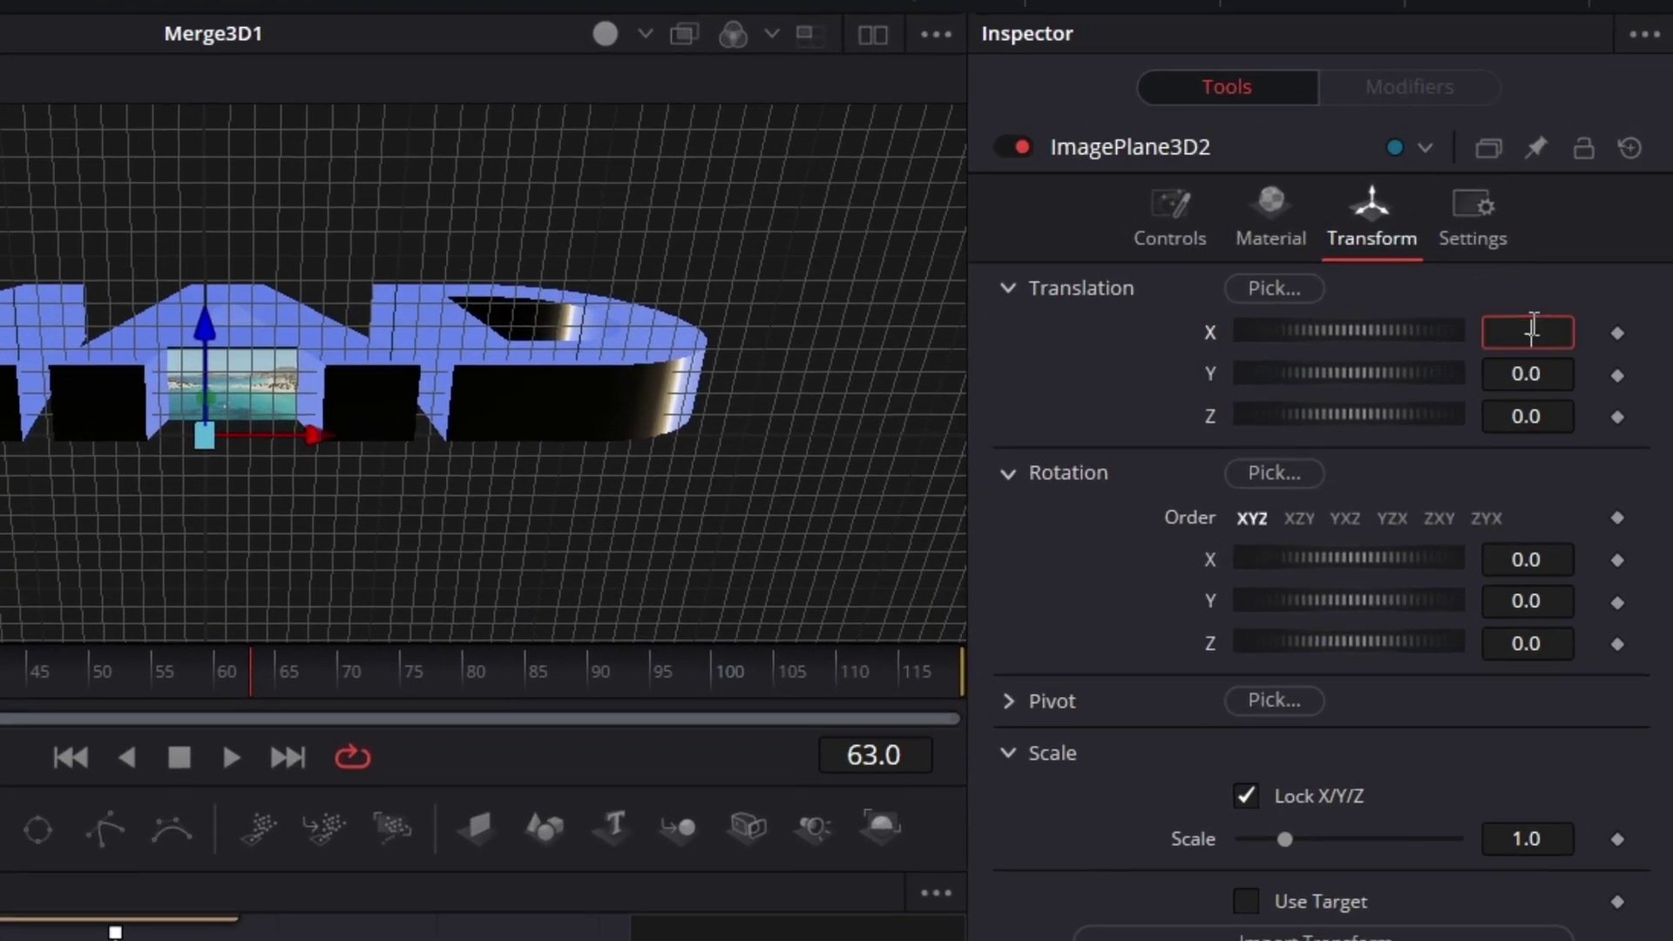
{"action": "type", "text": "-2.398"}
{"action": "key", "text": "Tab"}
{"action": "type", "text": "0.566"}
{"action": "key", "text": "Tab"}
{"action": "type", "text": "0.44"}
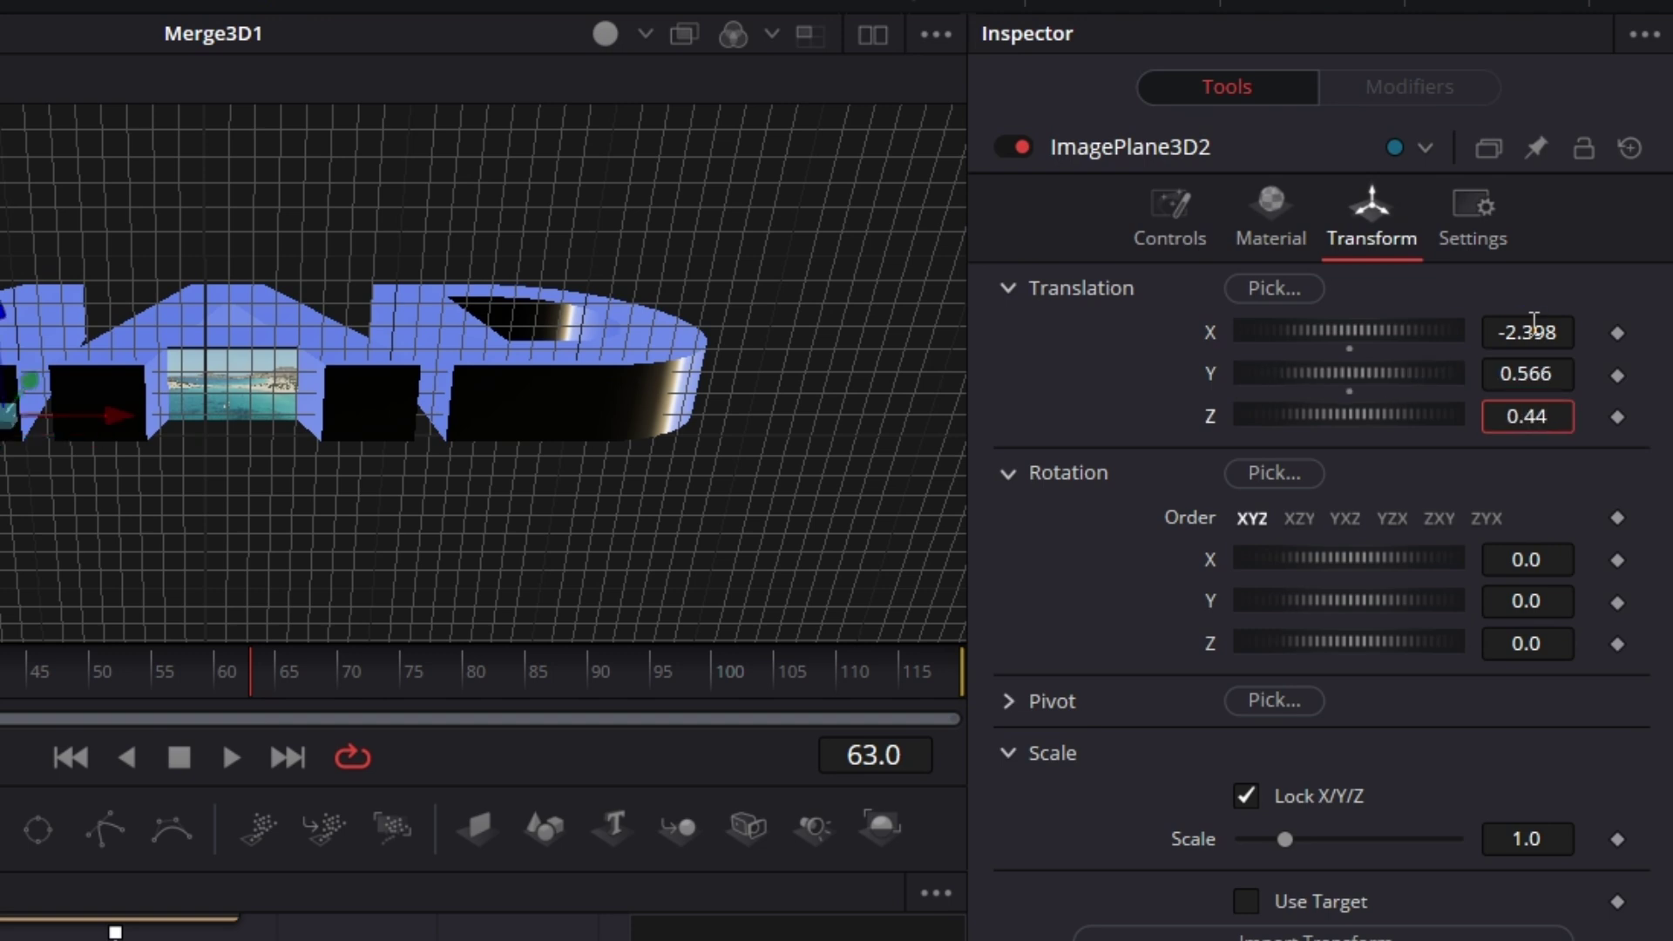
{"action": "key", "text": "Tab"}
- Set ImagePlane3D2's rotation to X 90 and Z 72.4, and its scale to 1.5735
{"action": "type", "text": "90"}
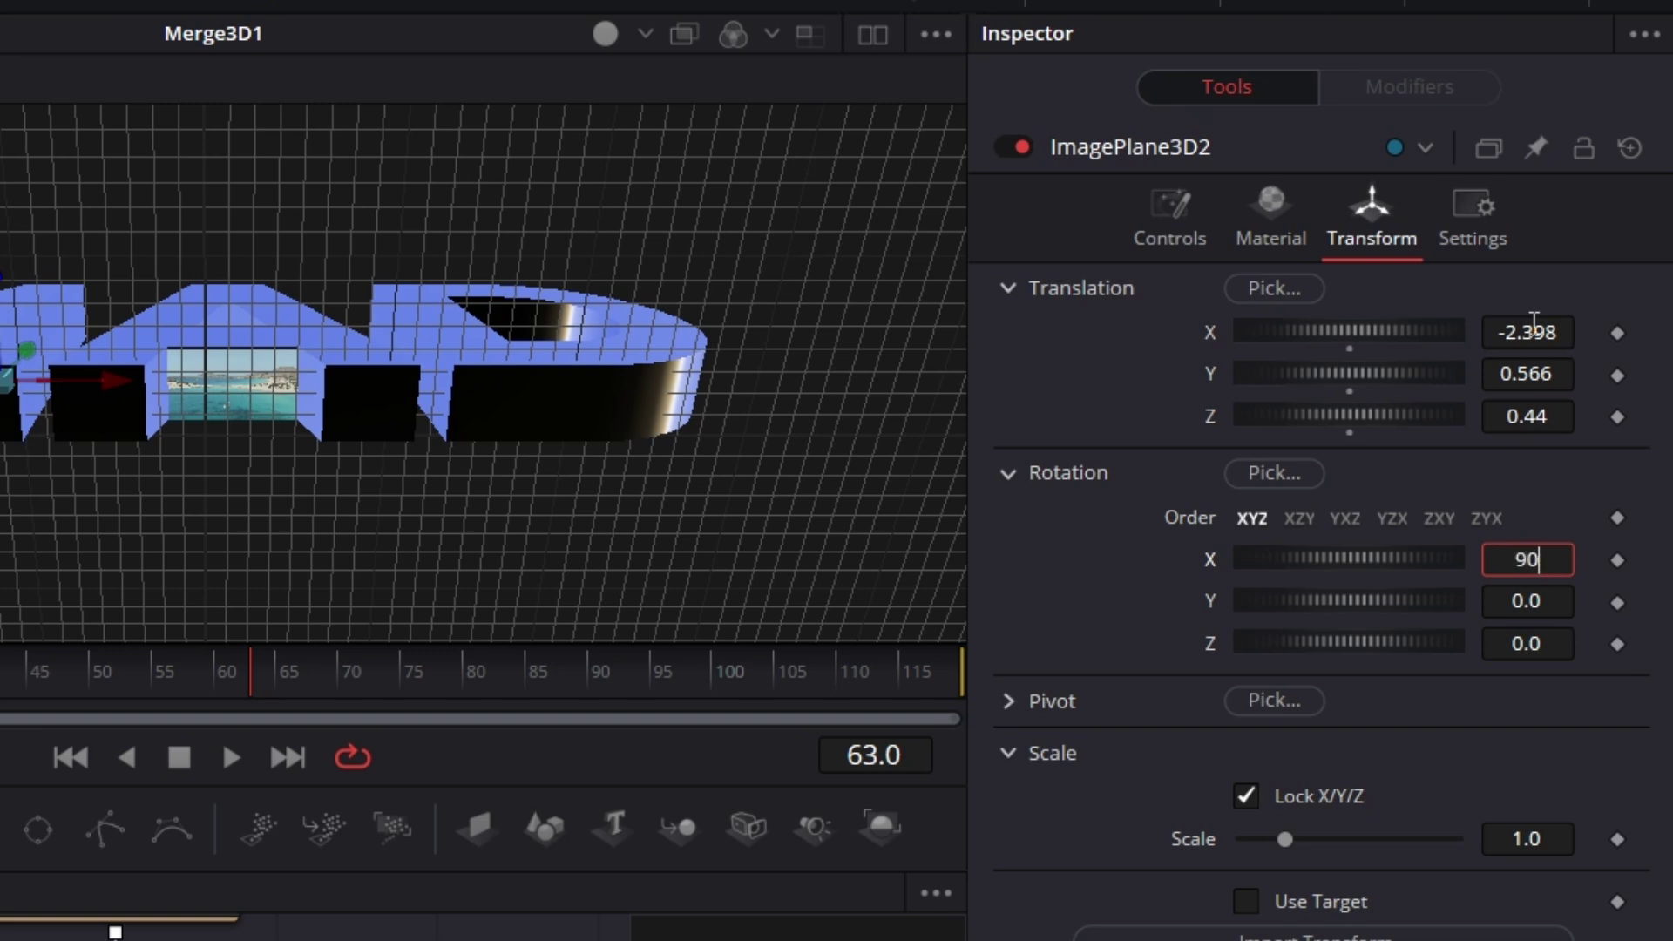
{"action": "key", "text": "Tab"}
{"action": "key", "text": "Tab"}
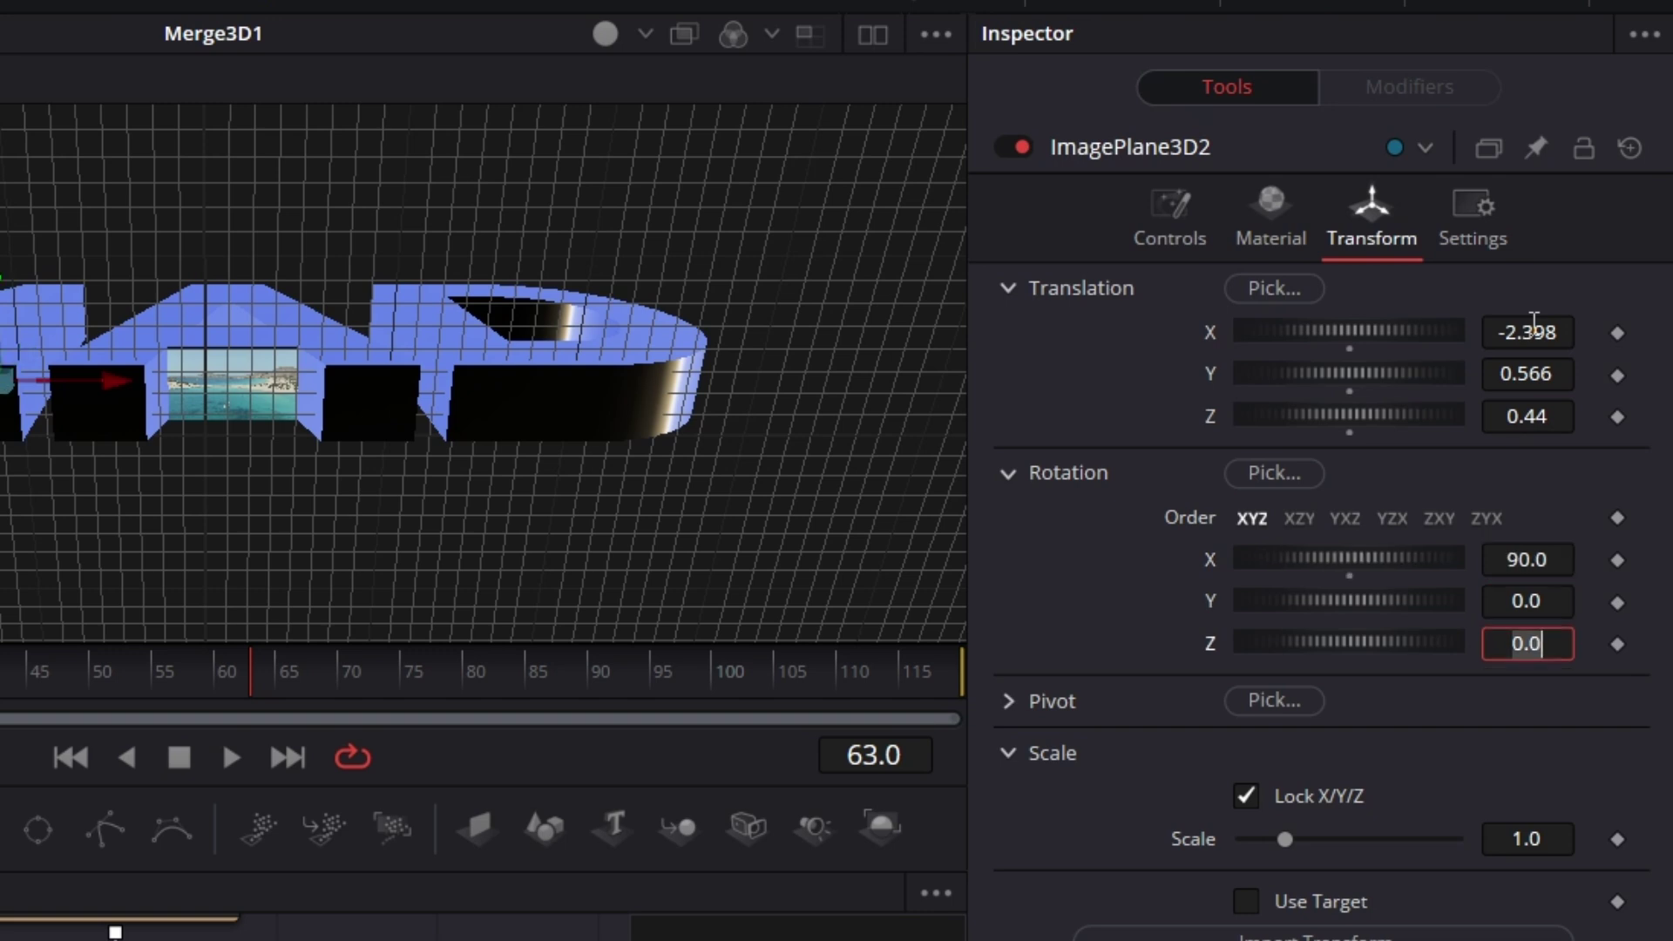
{"action": "type", "text": "72.4"}
{"action": "key", "text": "Tab"}
{"action": "type", "text": "1."}
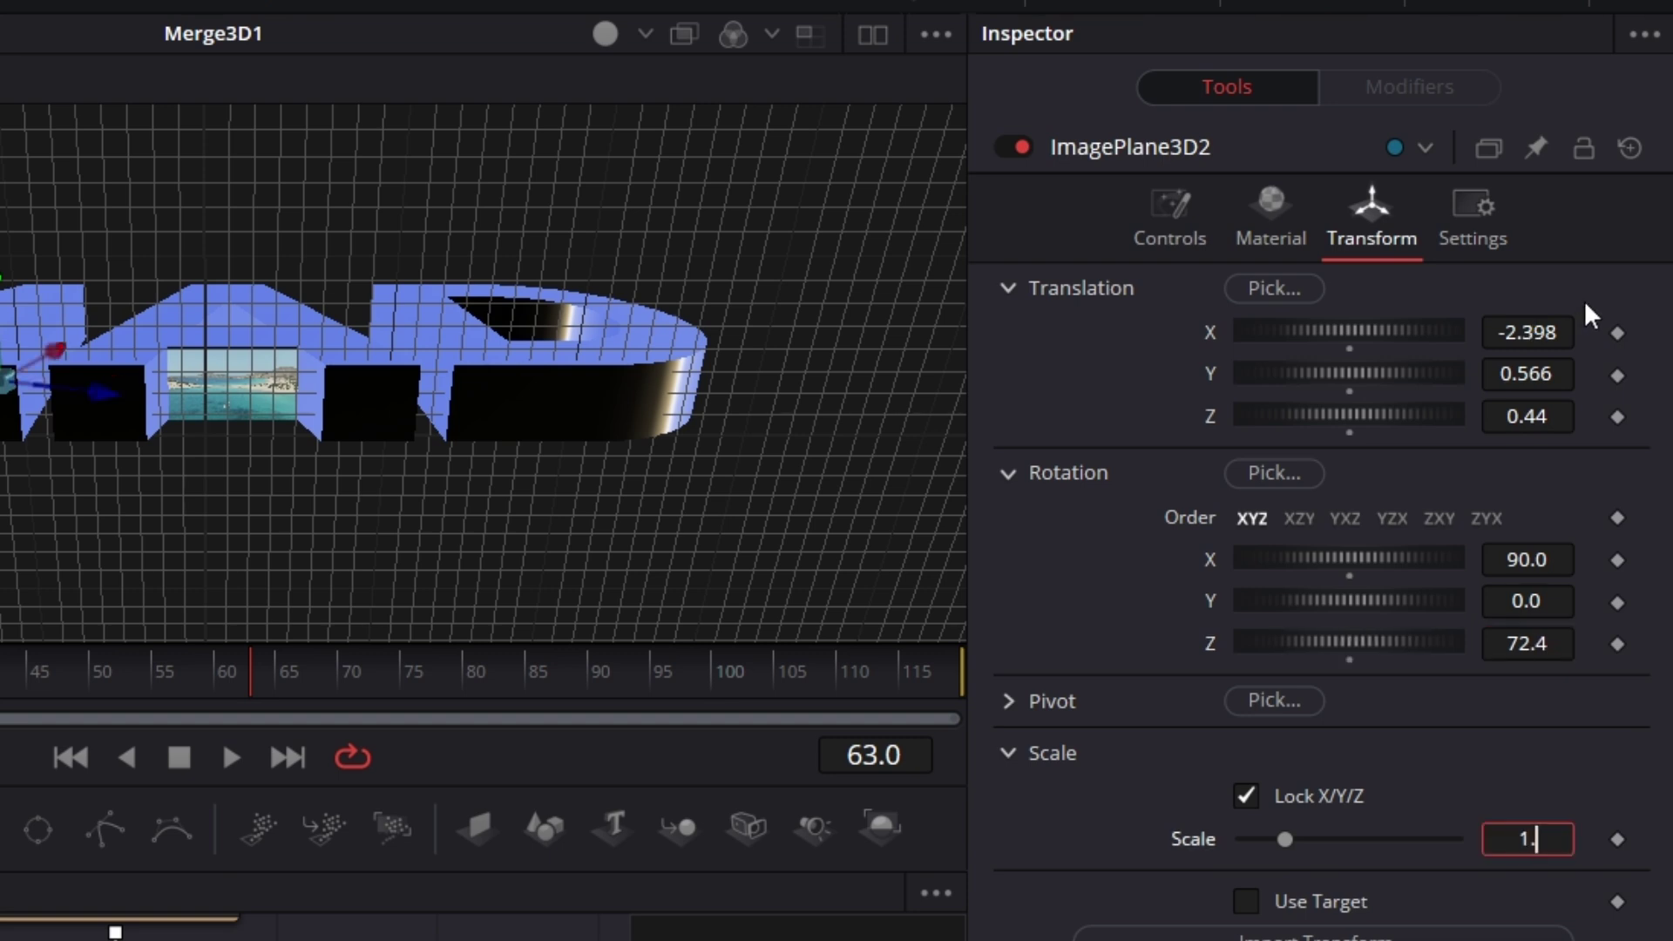
{"action": "type", "text": "5735"}
{"action": "key", "text": "Return"}
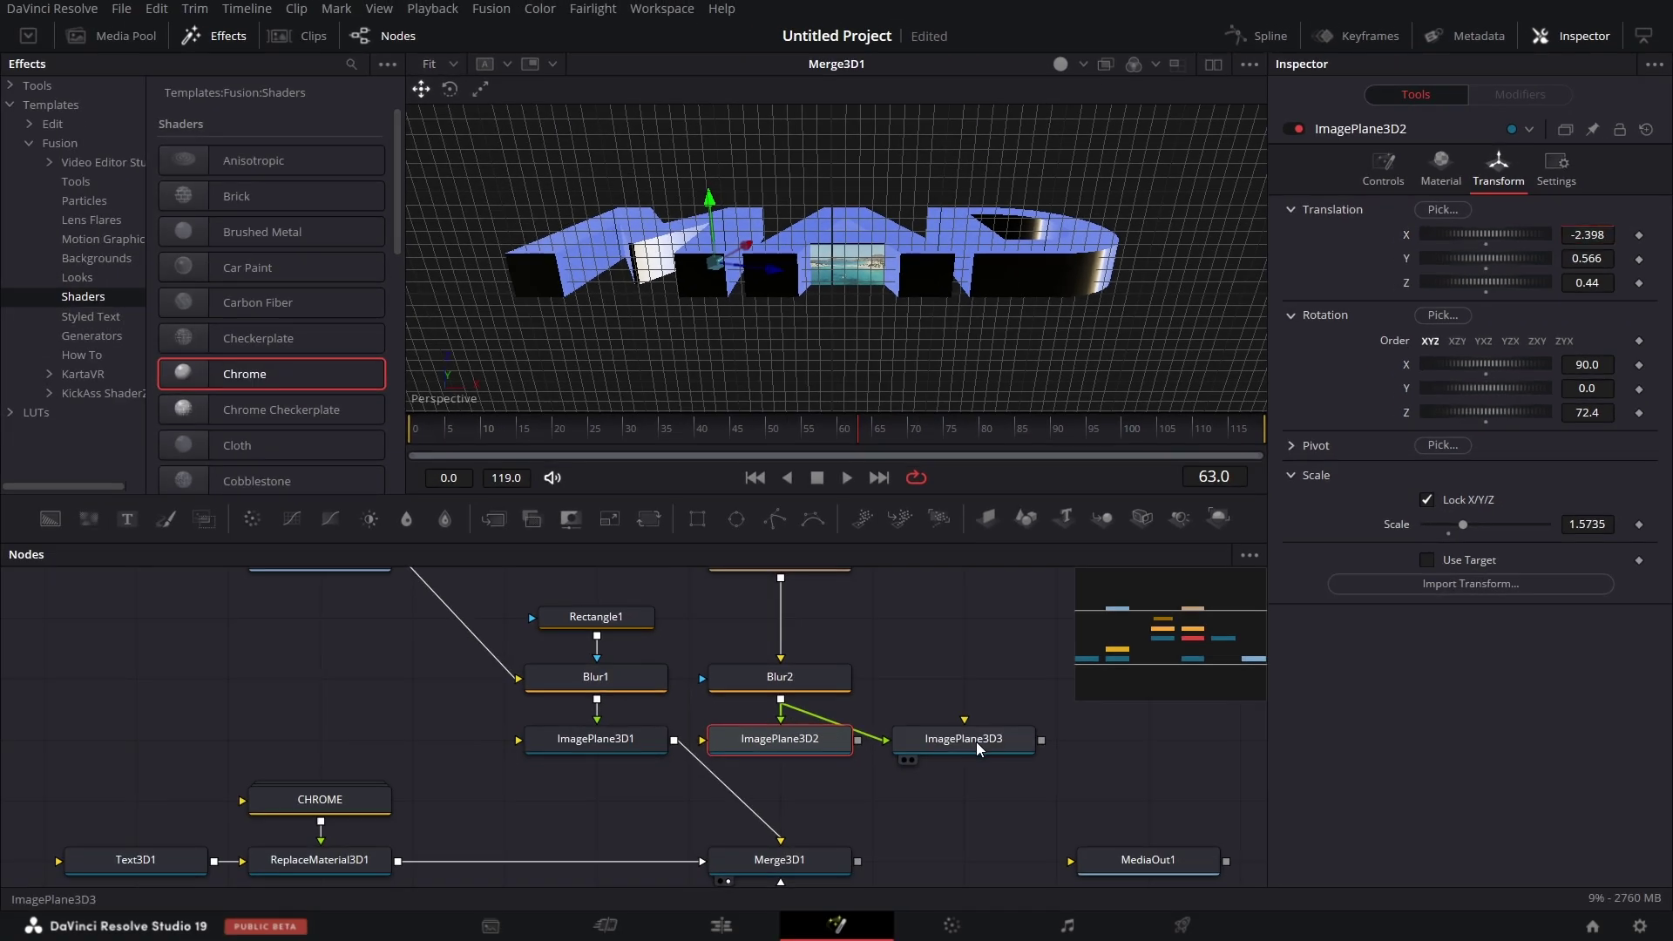
- Set ImagePlane3D3's translation to X 1.026, Y 0.5776 and Z 0.44
{"action": "left_click", "coordinate": [976, 748]}
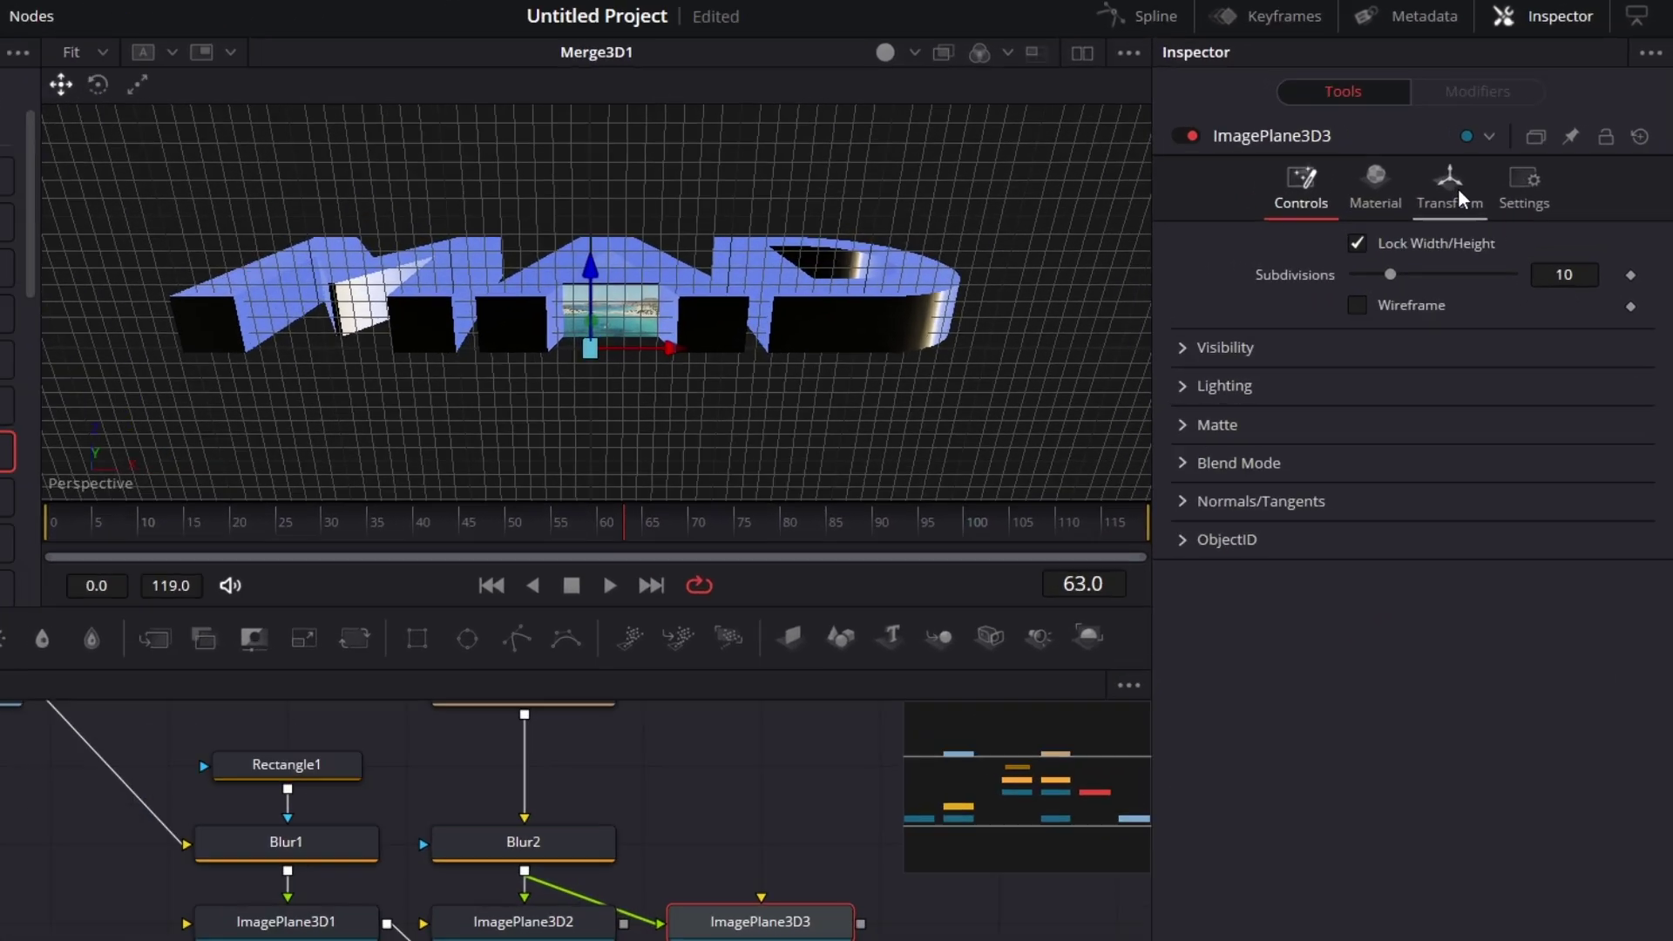
{"action": "left_click", "coordinate": [1497, 168]}
{"action": "left_click", "coordinate": [1543, 340]}
{"action": "type", "text": "1."}
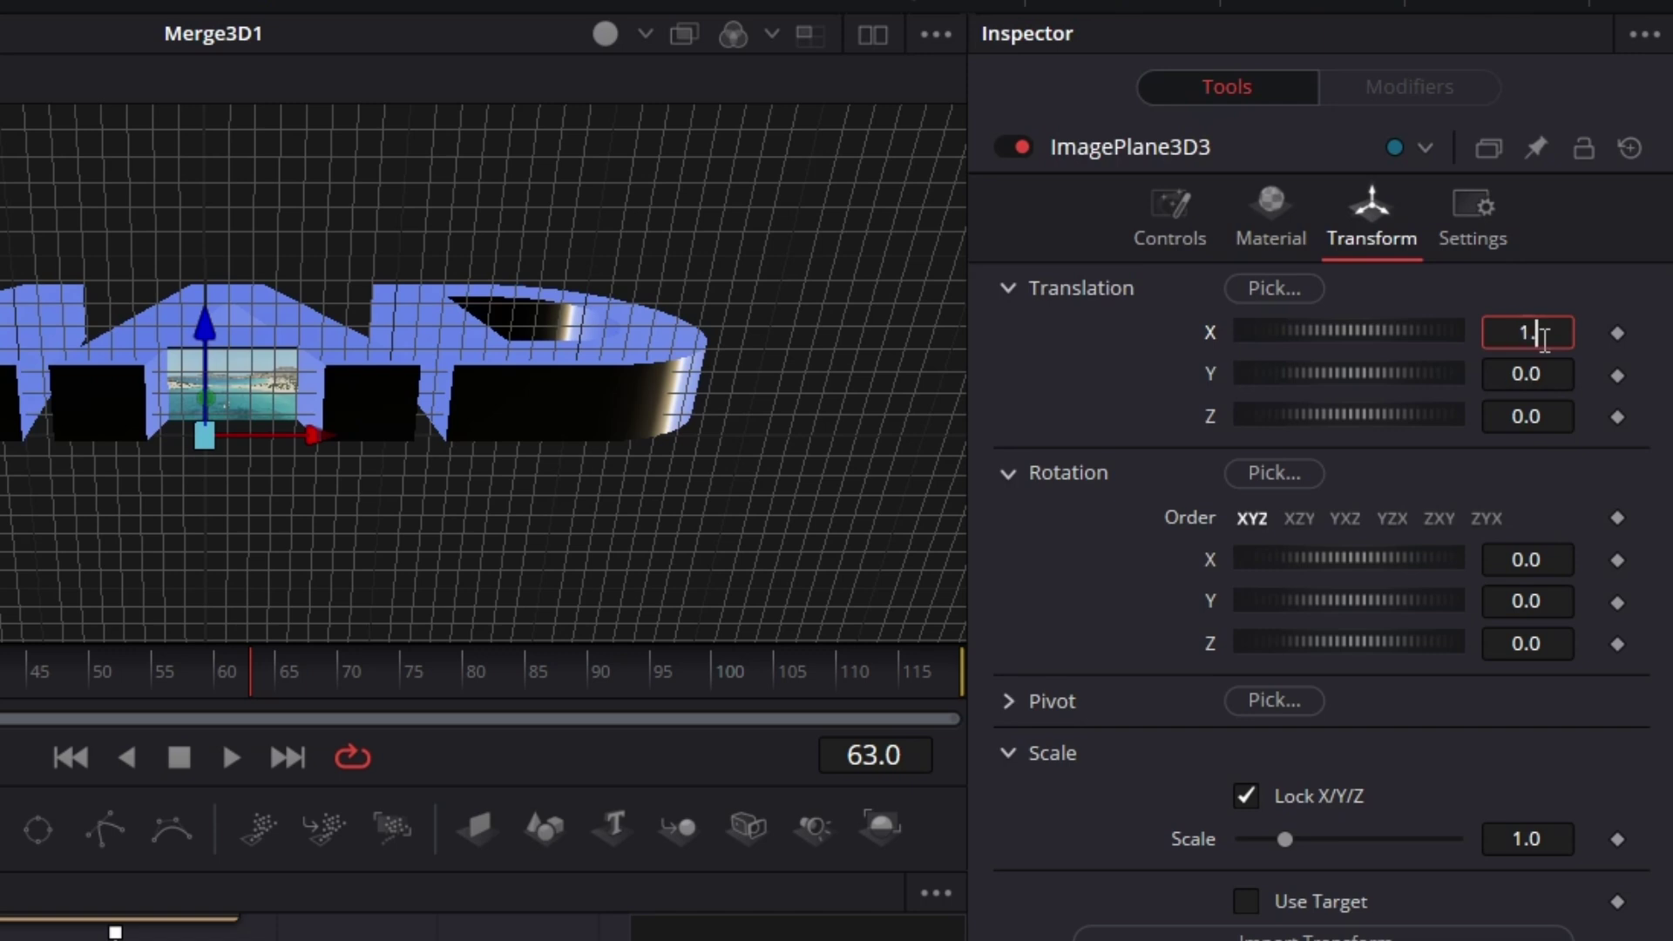
{"action": "type", "text": "026"}
{"action": "key", "text": "Tab"}
{"action": "type", "text": "0.5776"}
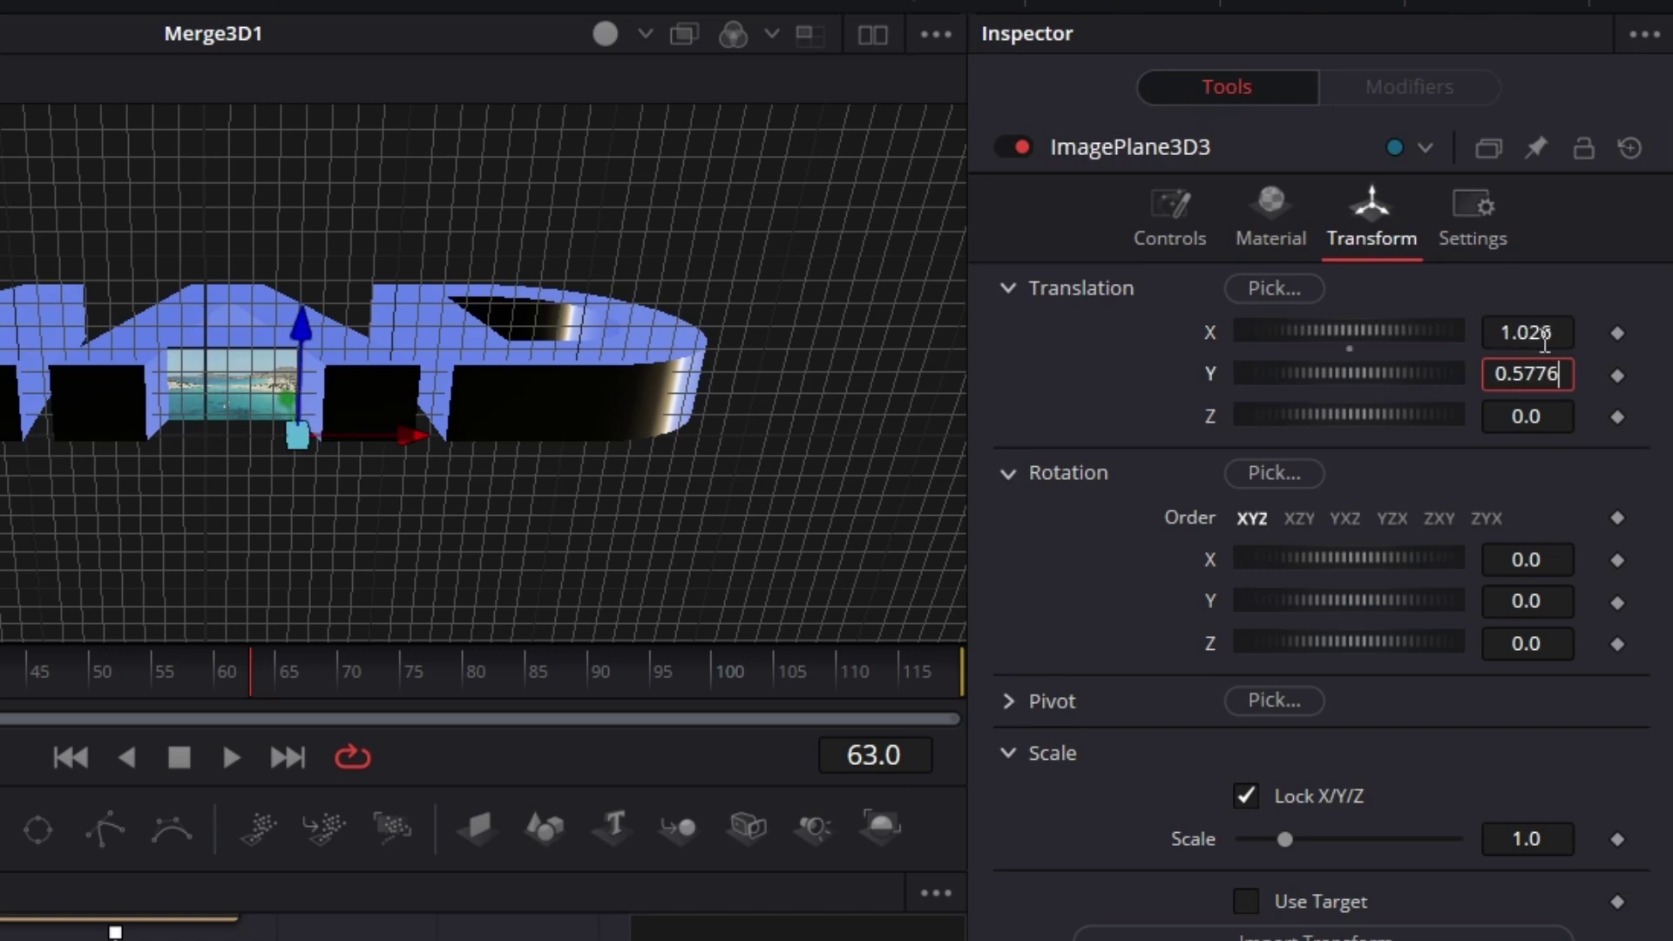
{"action": "key", "text": "Tab"}
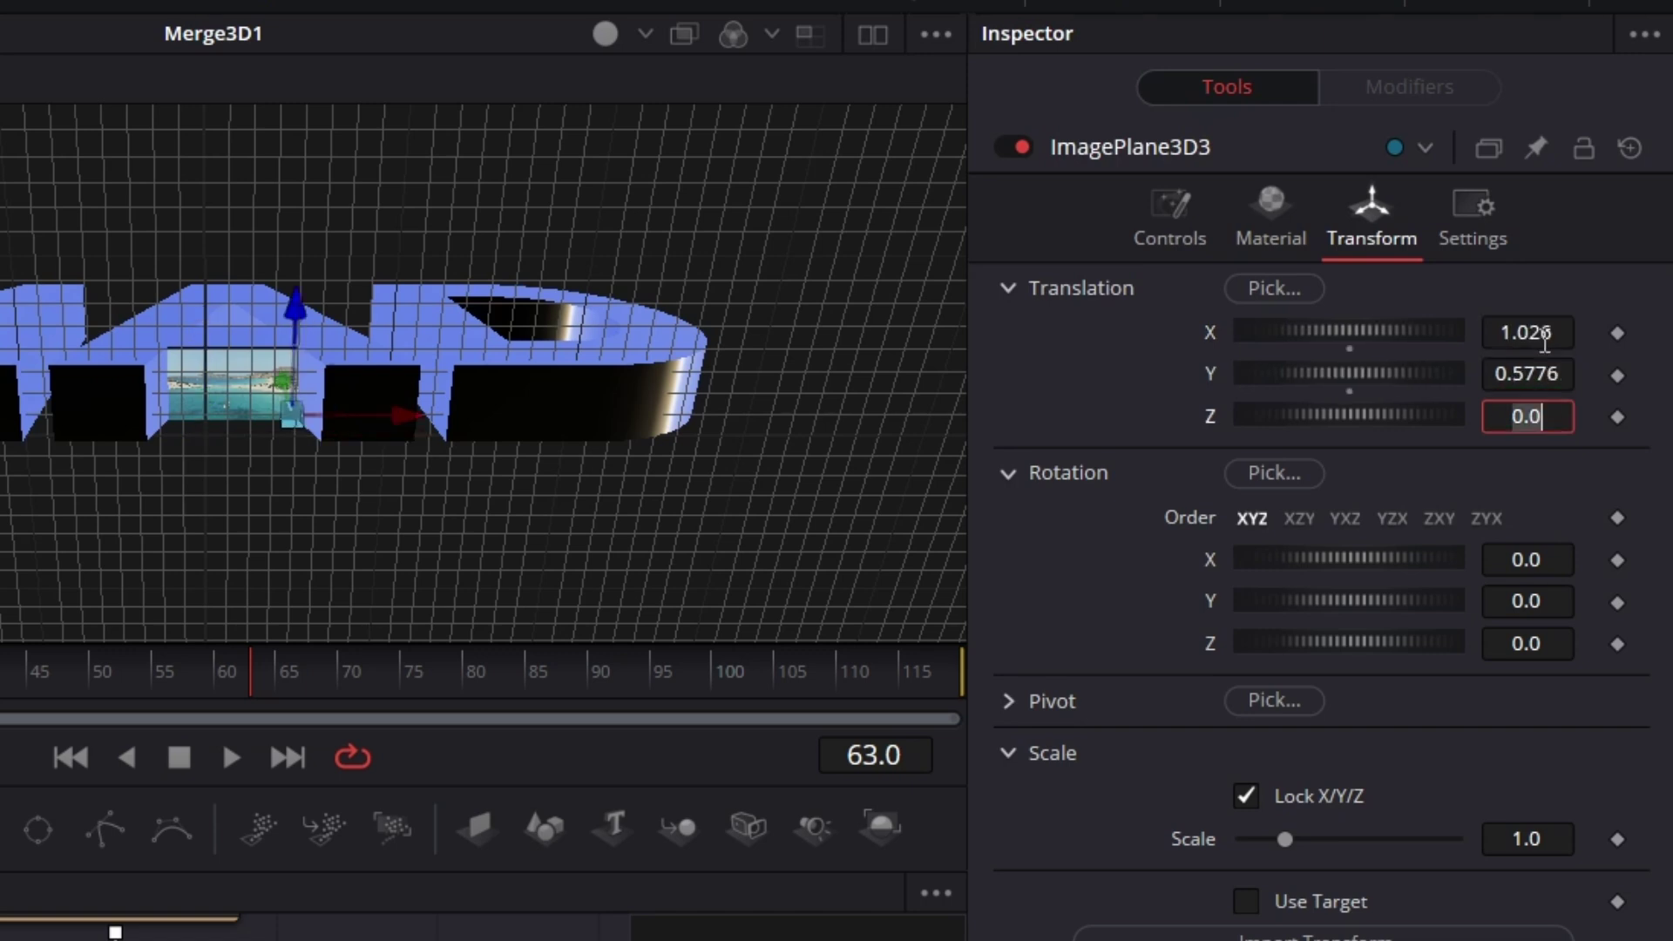
{"action": "type", "text": "0.44"}
{"action": "key", "text": "Tab"}
- Set ImagePlane3D3's rotation to X 90 and Z -72.4, and its scale to 1.5735
{"action": "type", "text": "90"}
{"action": "key", "text": "Tab"}
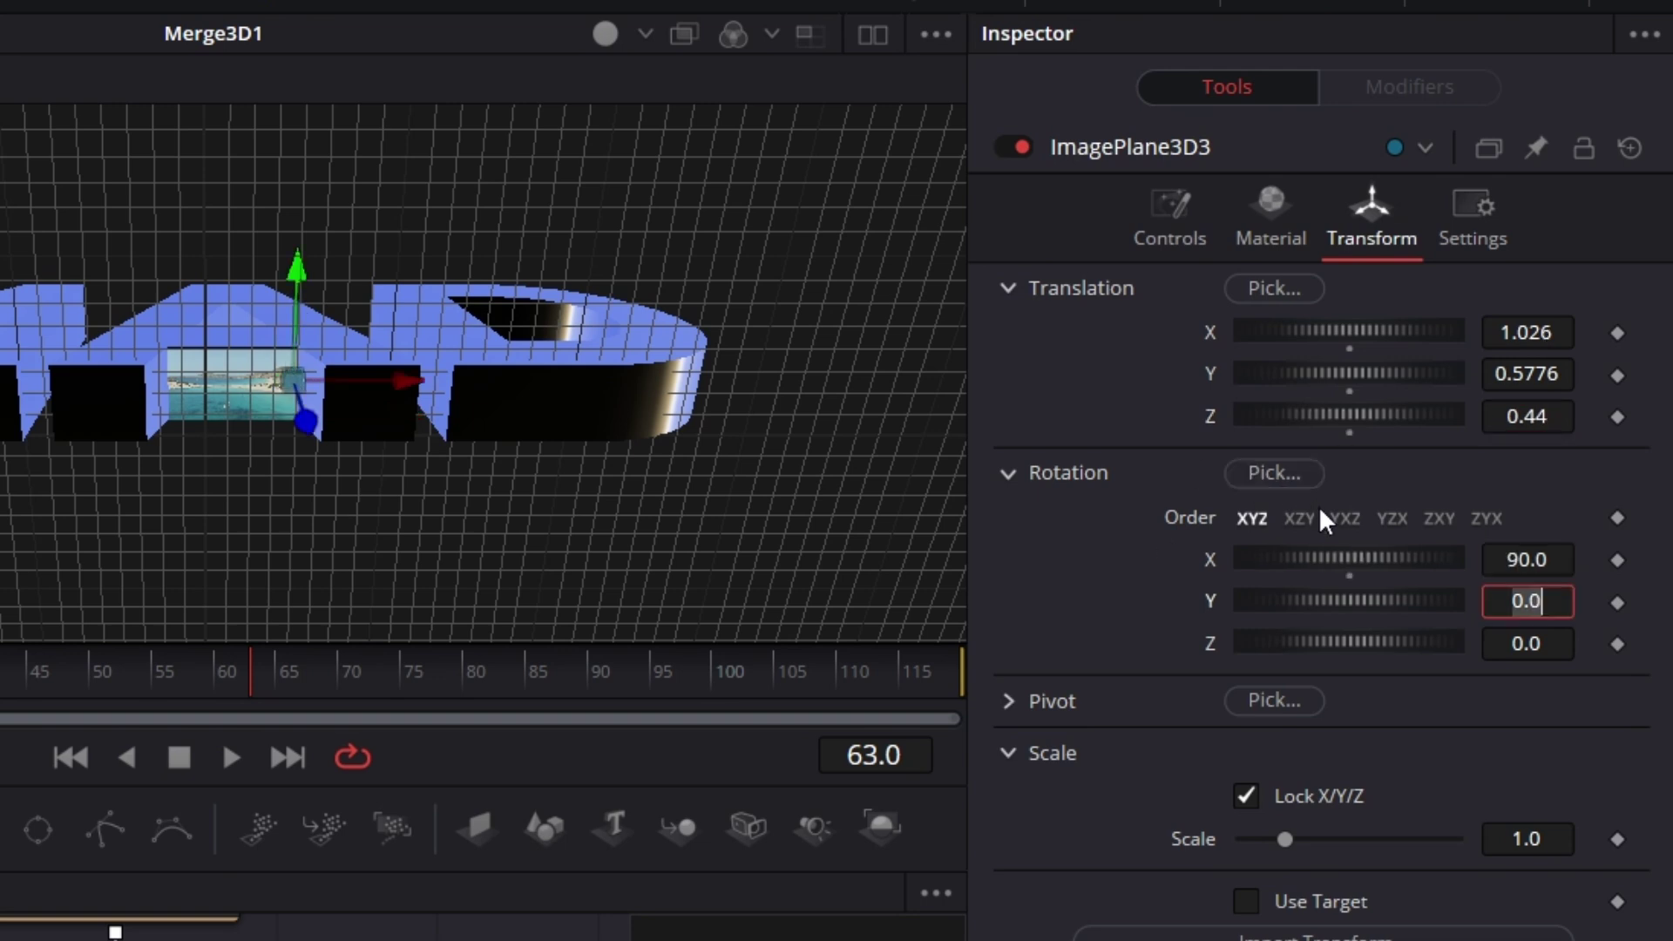
{"action": "key", "text": "Tab"}
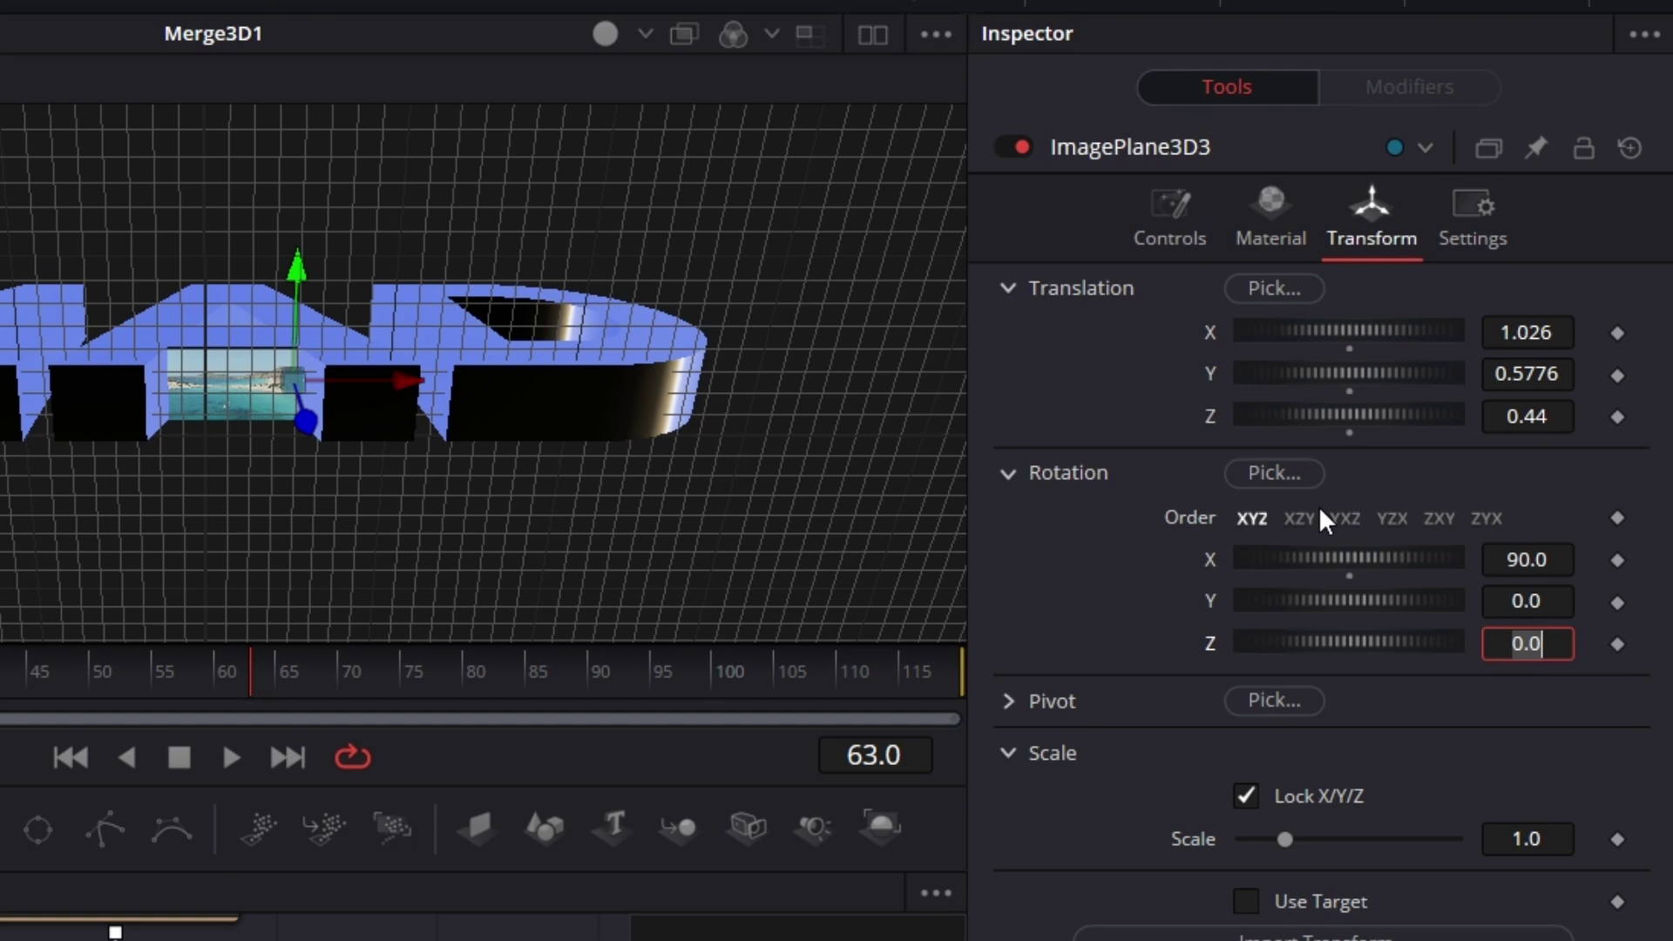
{"action": "type", "text": "-72.4"}
{"action": "key", "text": "Tab"}
{"action": "type", "text": "1"}
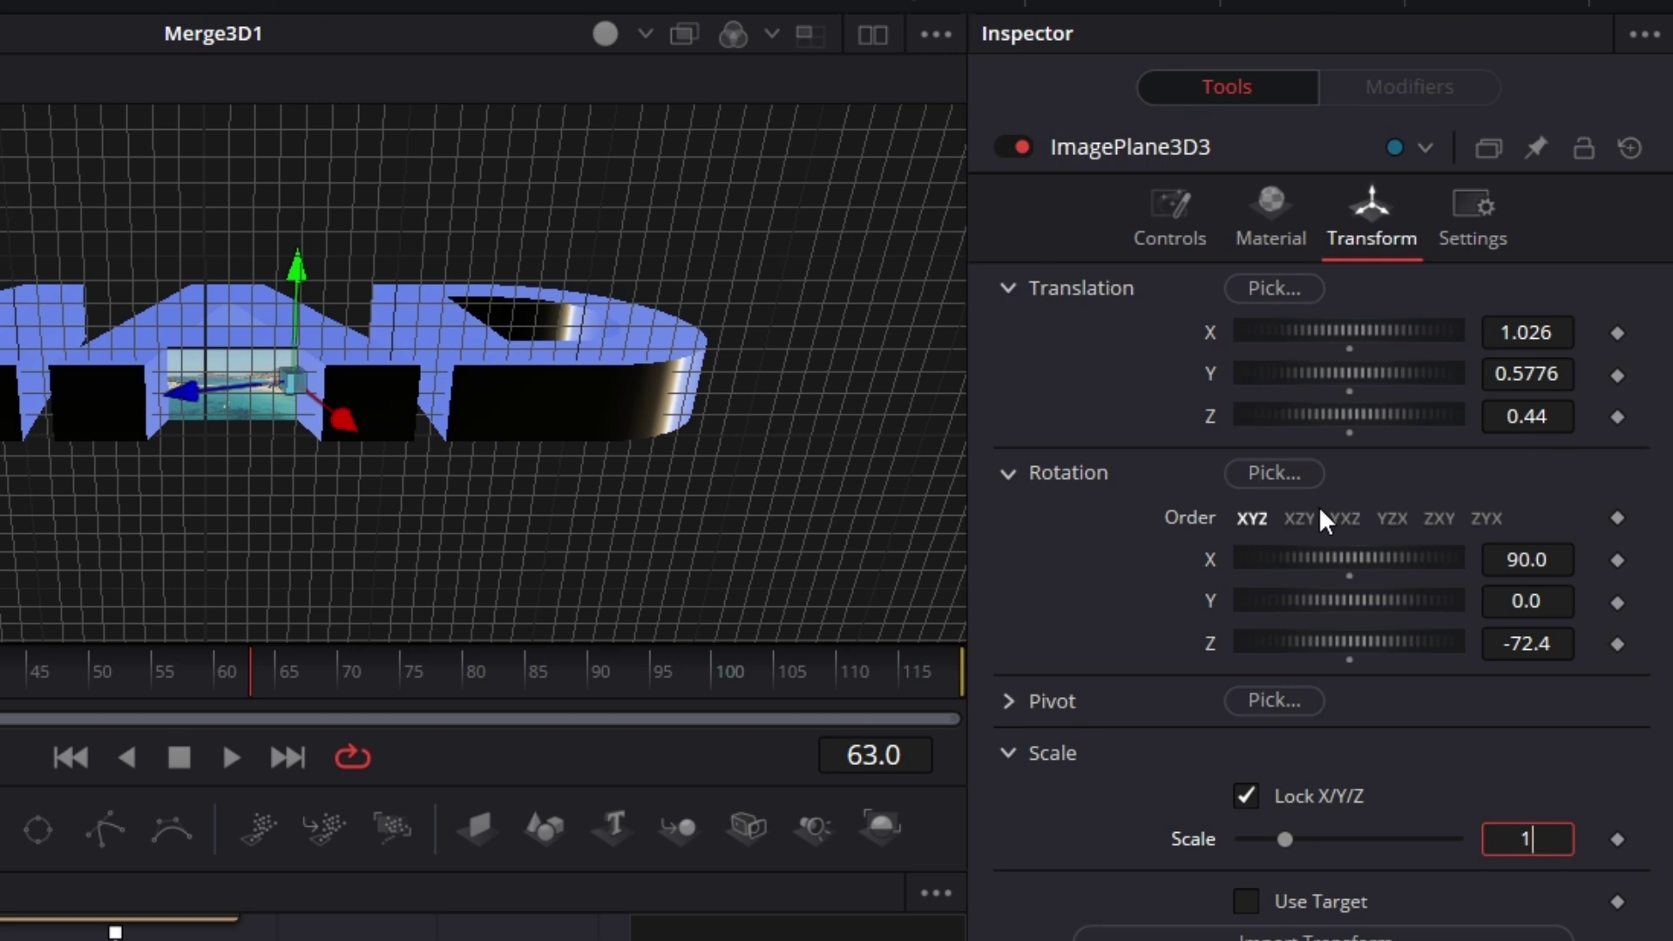
{"action": "type", "text": ".5735"}
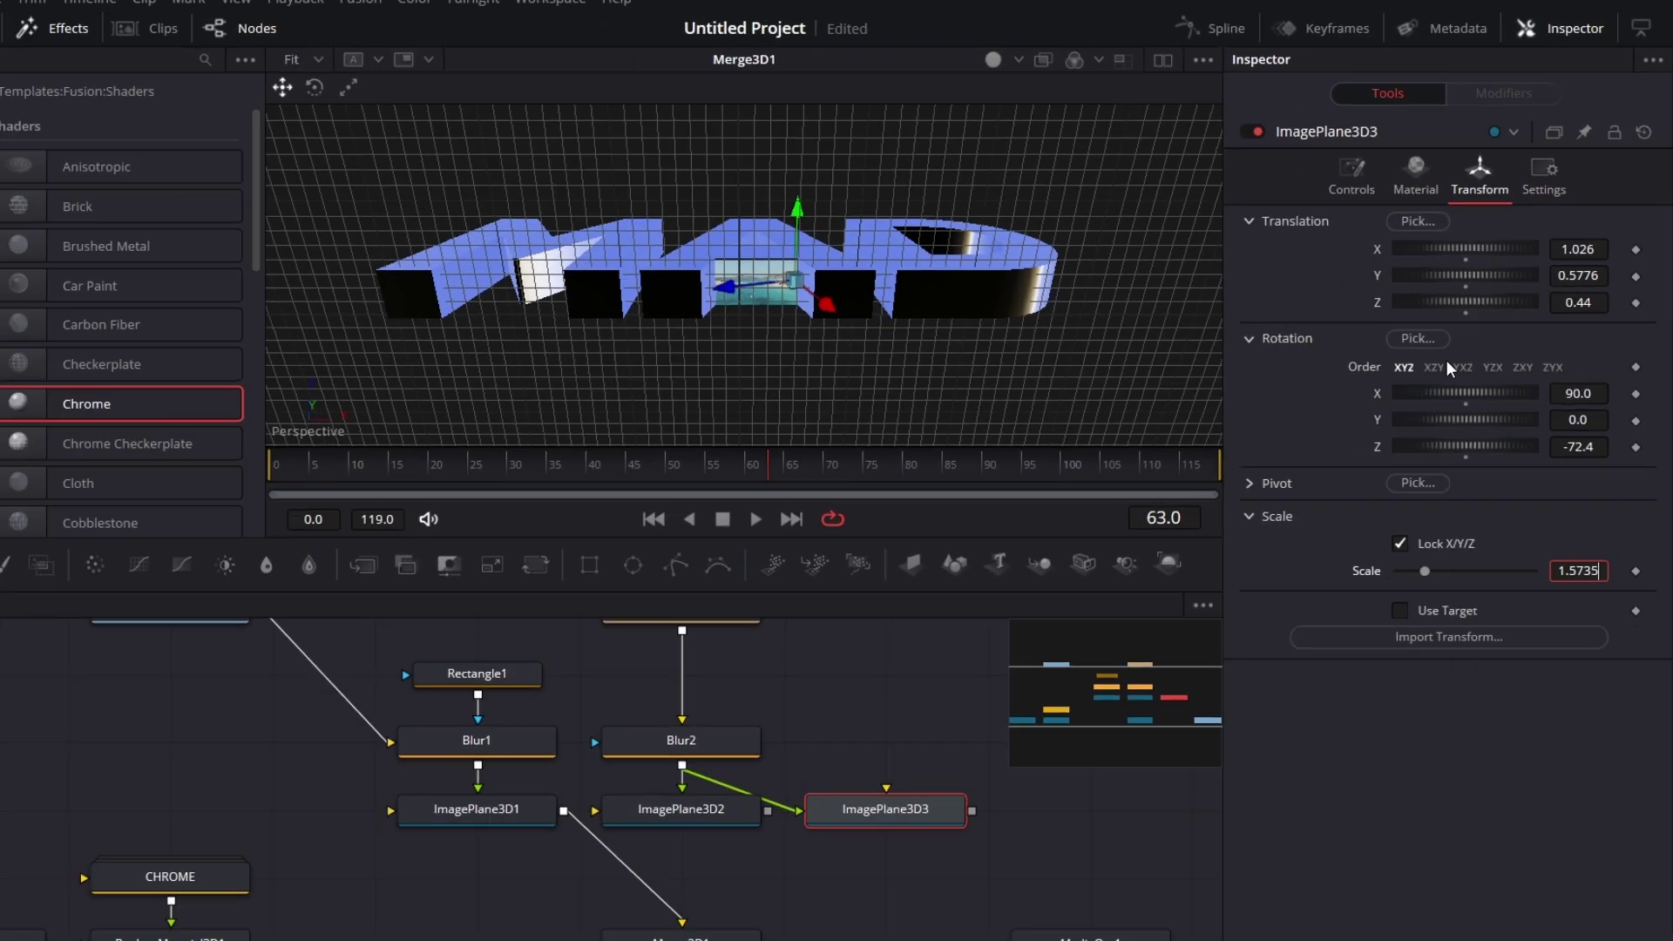
{"action": "key", "text": "Return"}
- Connect the outputs of ImagePlane3D2 and ImagePlane3D3 to Merge3D1
{"action": "left_click_drag", "start_coordinate": [858, 741], "coordinate": [799, 858]}
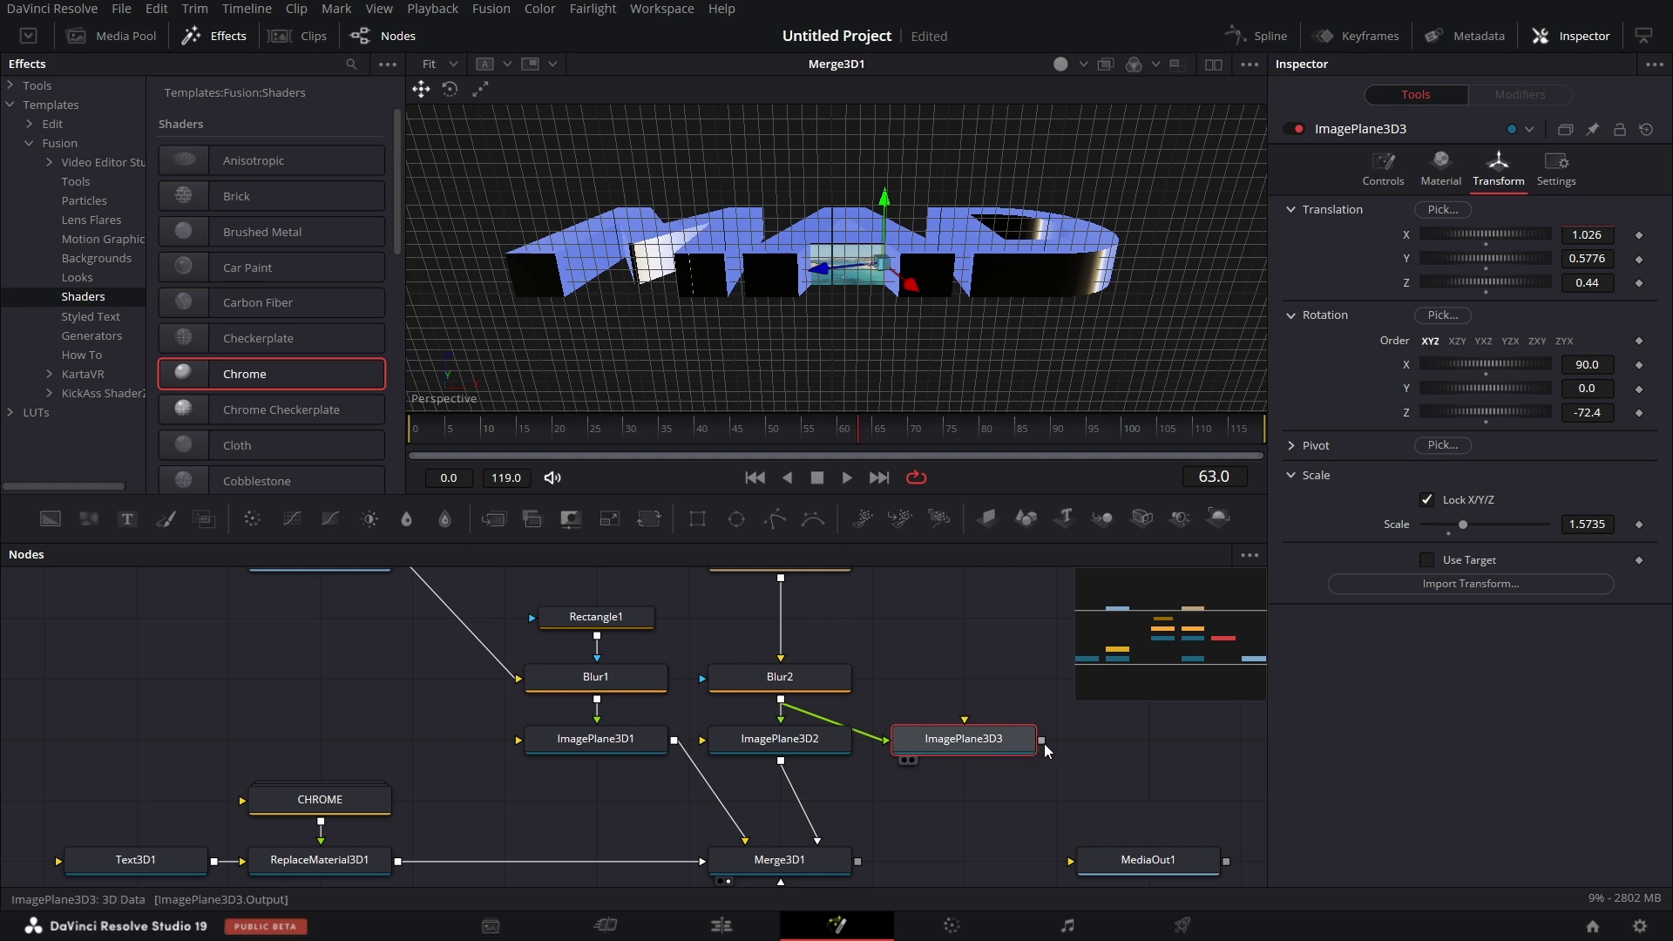
{"action": "left_click_drag", "start_coordinate": [1042, 741], "coordinate": [858, 861]}
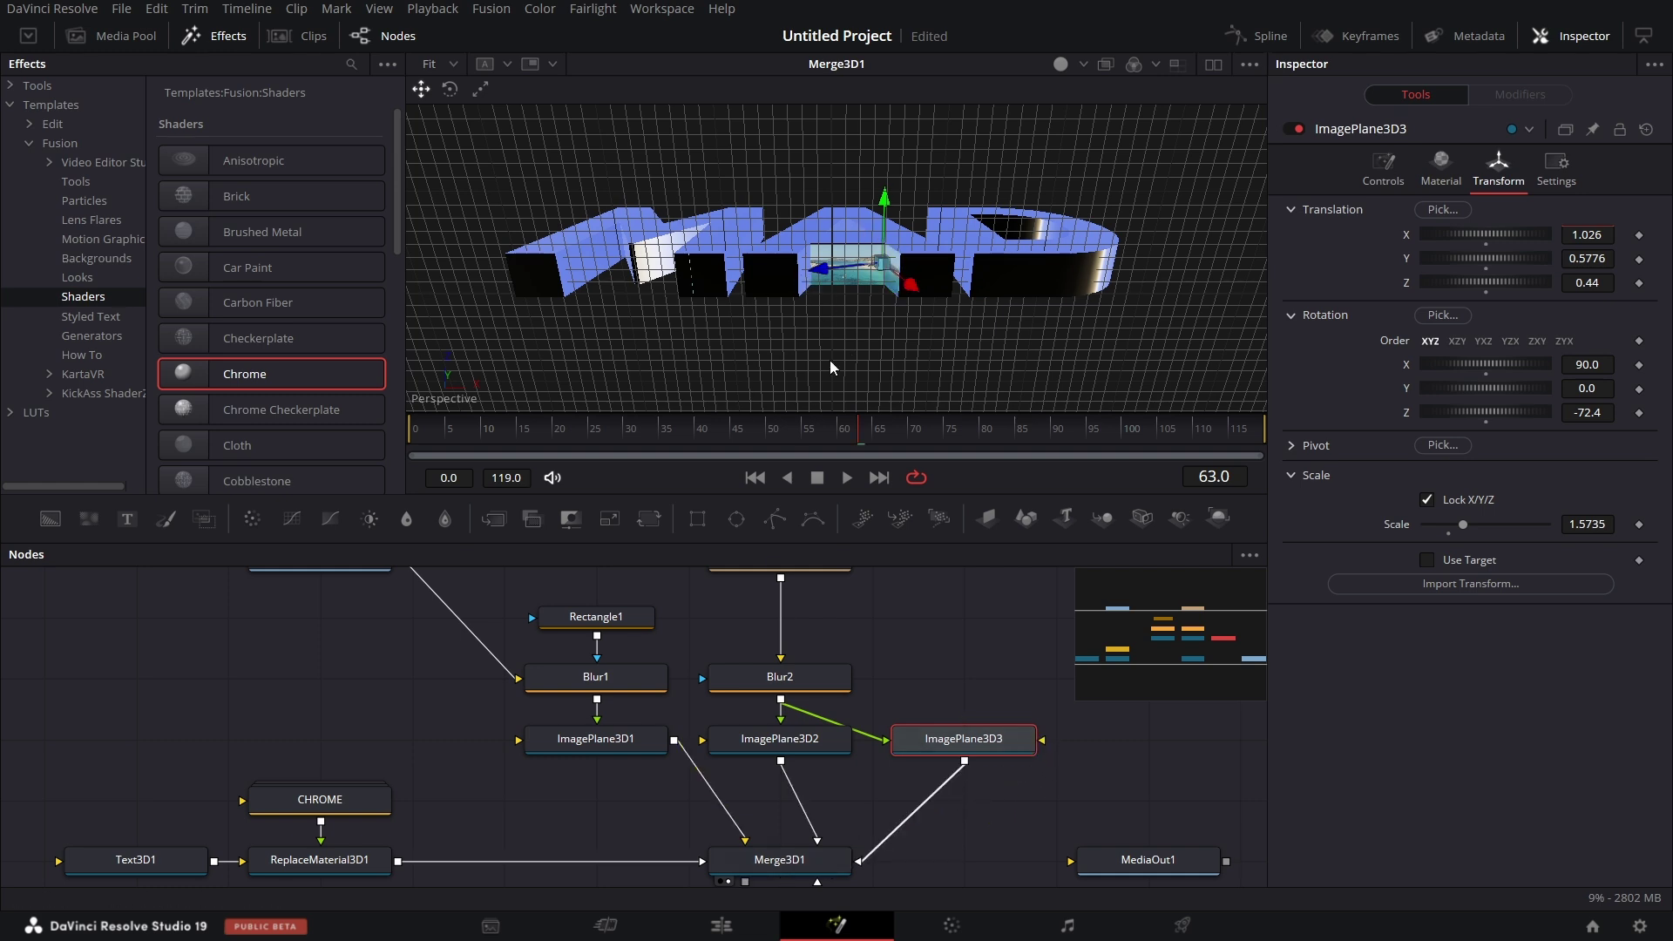
- Move ImagePlane3D2 inside the letter A to about X -0.354 and Y 0.585, opposite ImagePlane3D3
{"action": "left_click", "coordinate": [783, 748]}
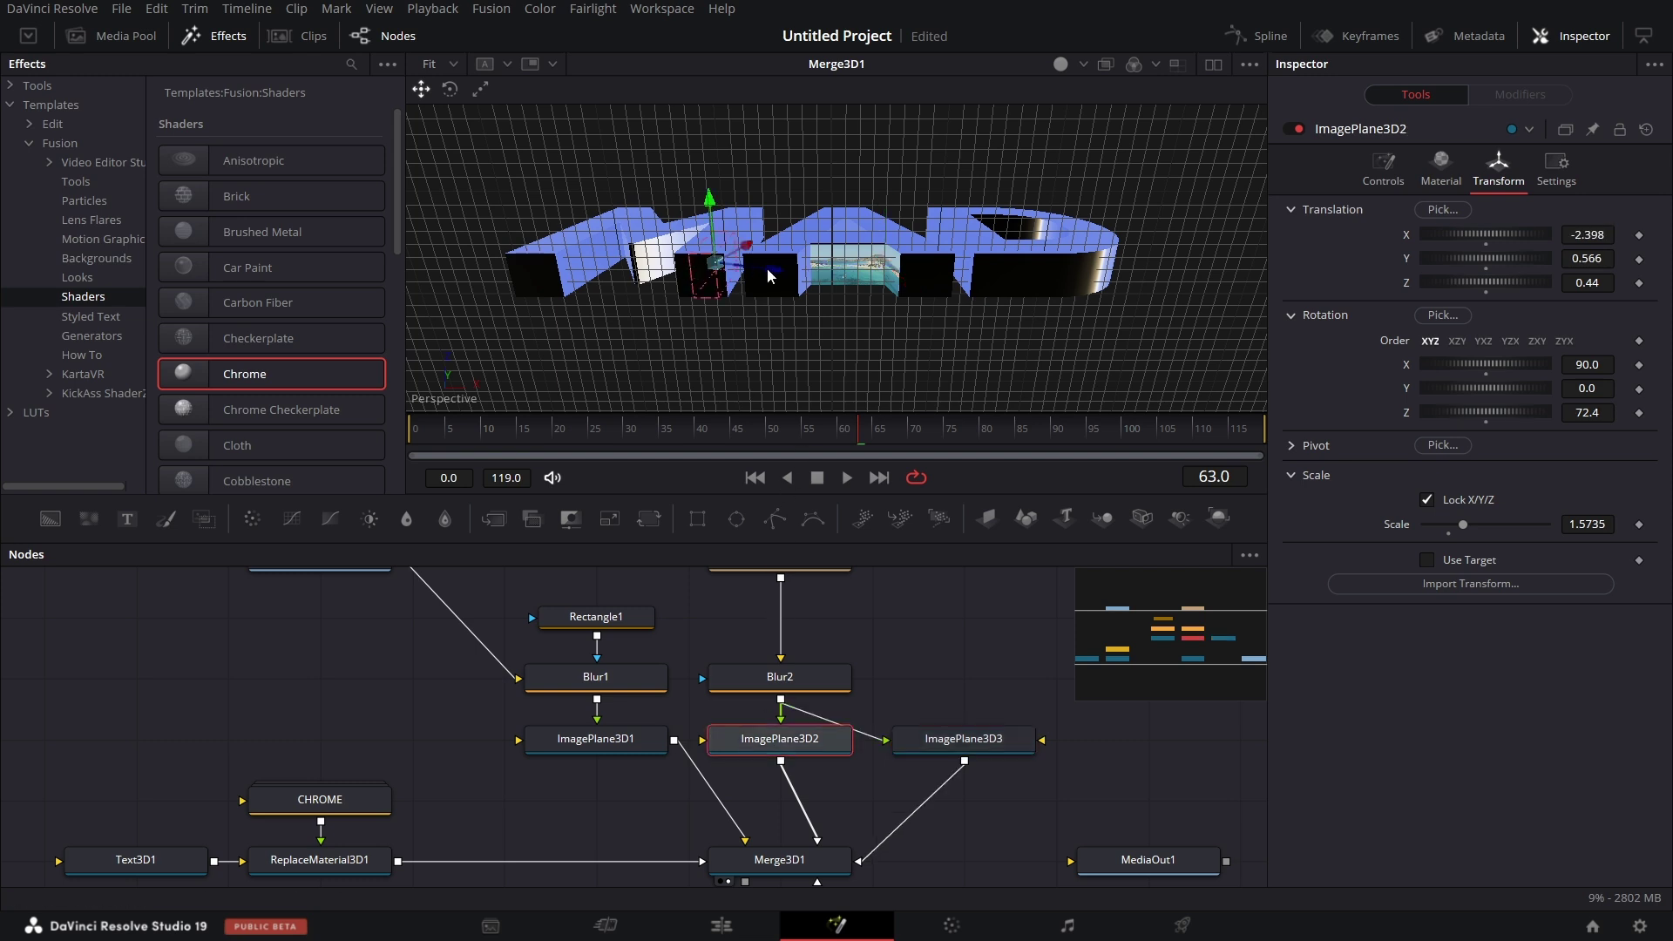
{"action": "left_click_drag", "start_coordinate": [778, 279], "coordinate": [863, 290]}
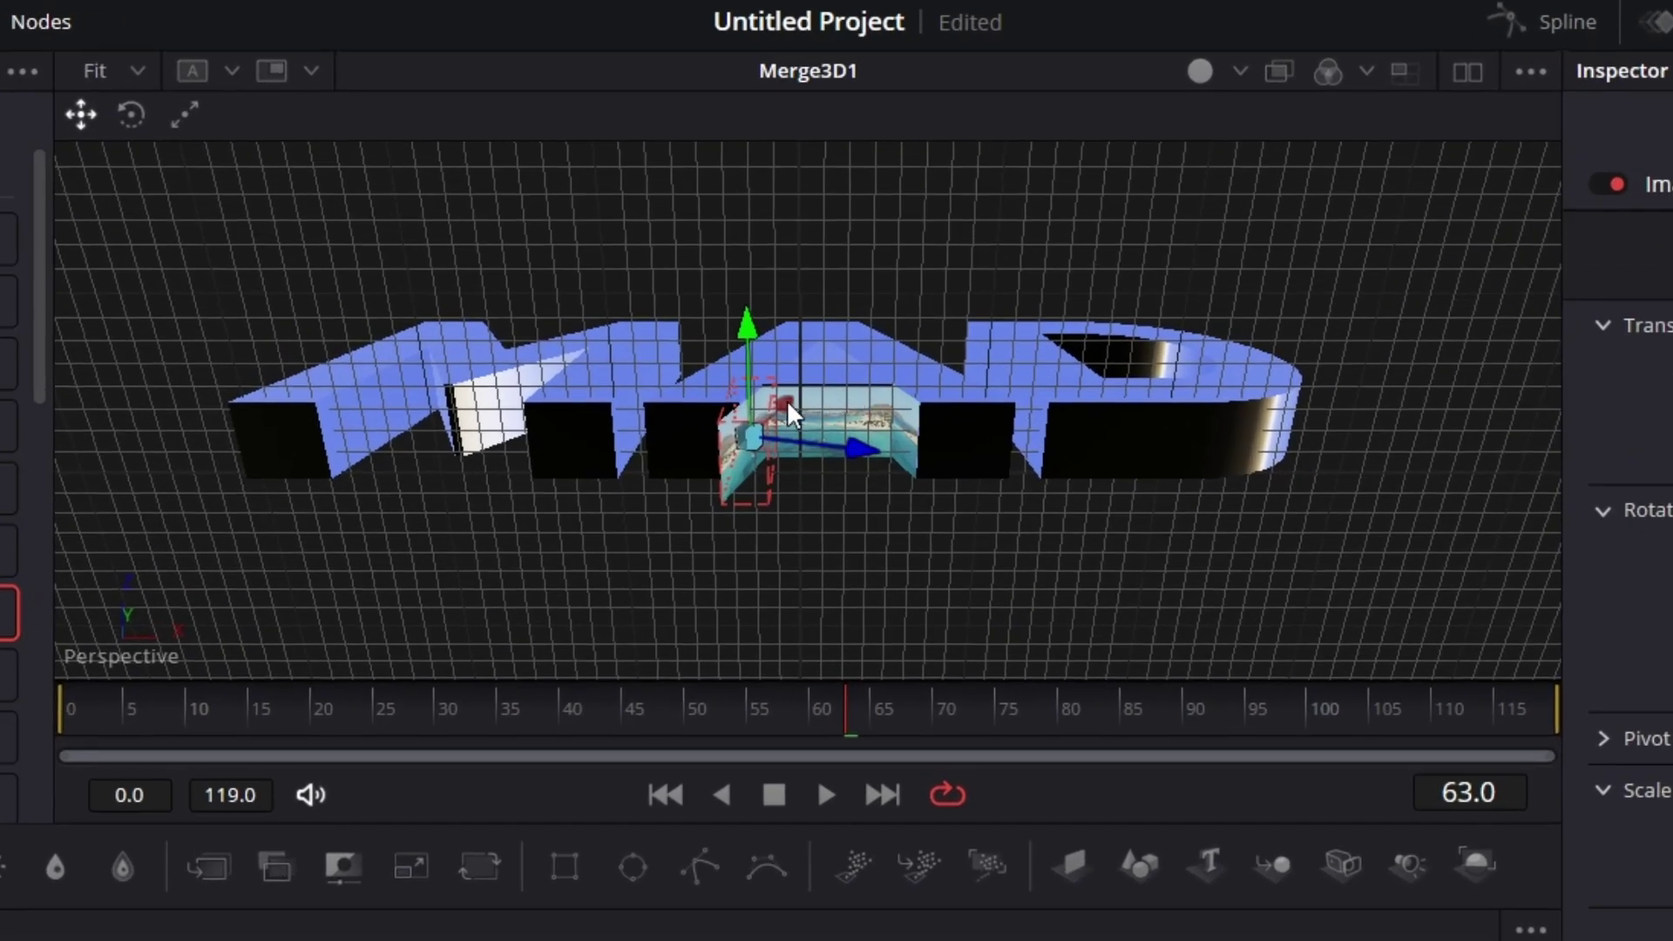
{"action": "left_click_drag", "start_coordinate": [787, 400], "coordinate": [803, 378]}
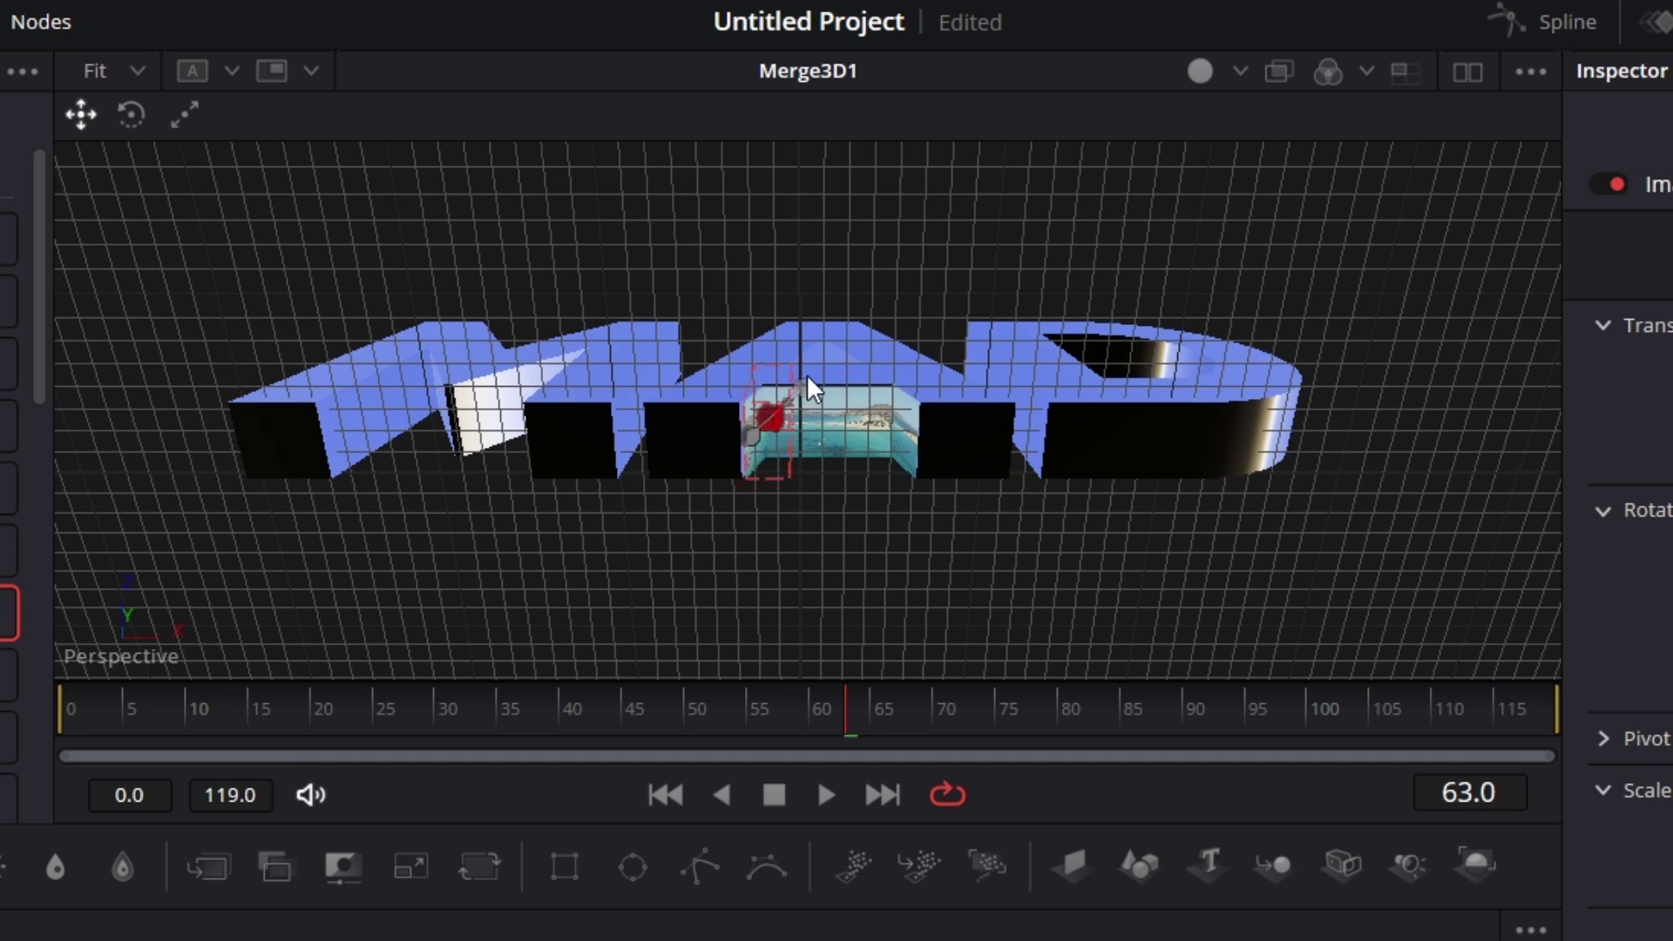
{"action": "left_click", "coordinate": [805, 383]}
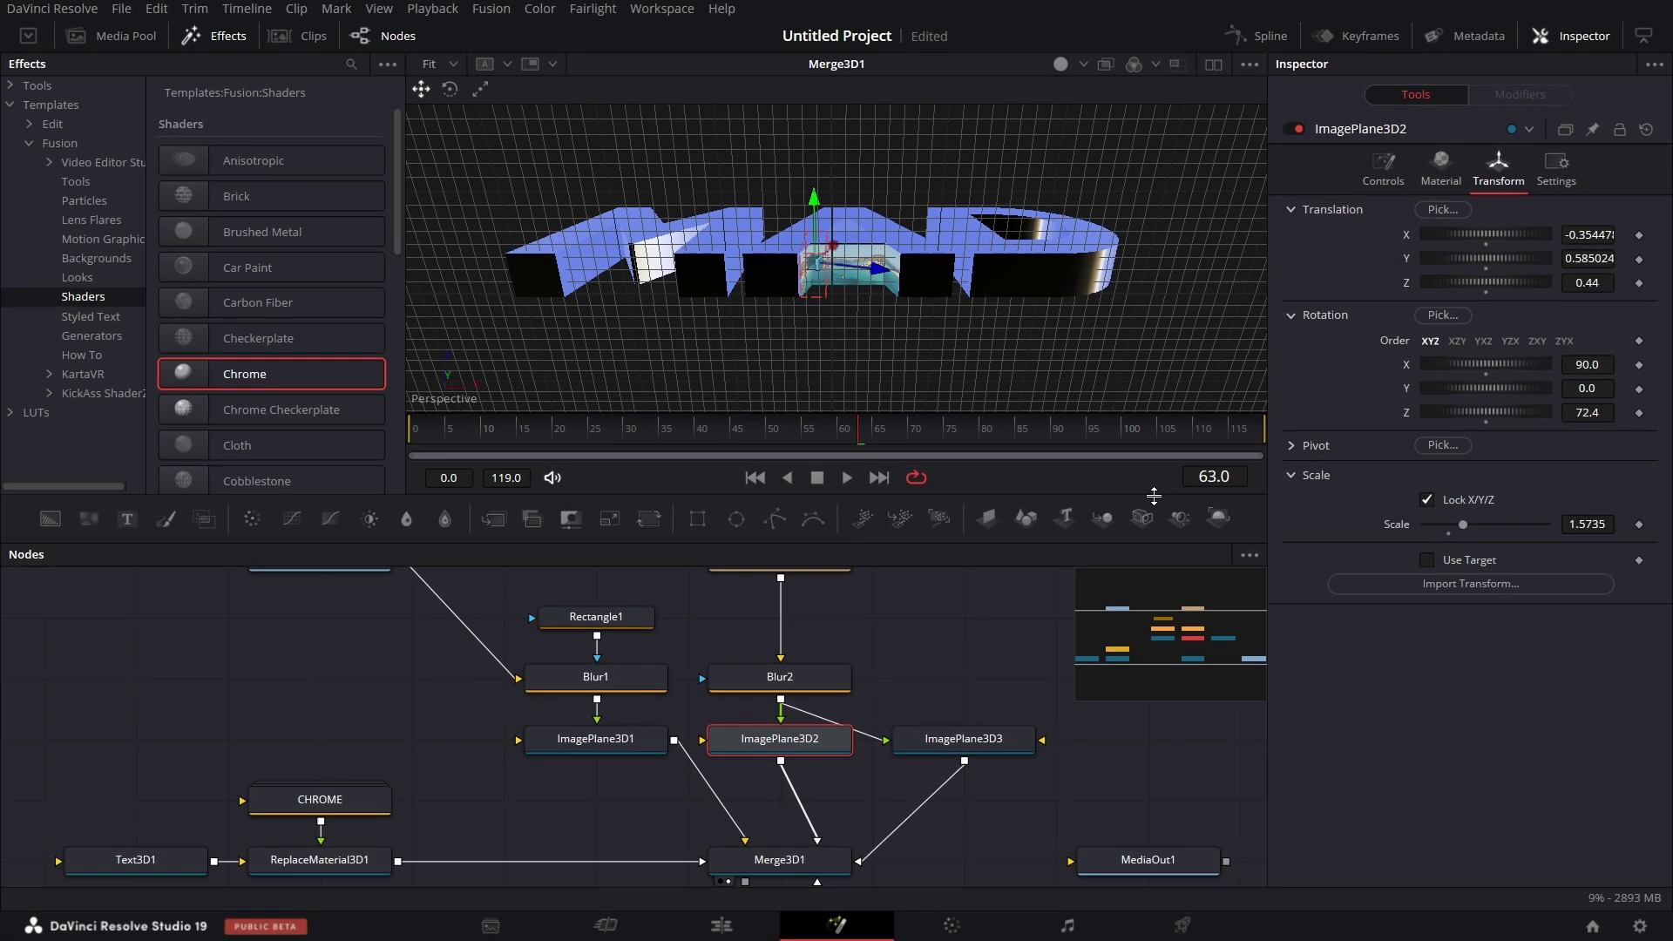
- Add a Transform 3D node between Merge3D1 and MediaOut1, and connect Merge3D1's output to its input
{"action": "left_click", "coordinate": [973, 652]}
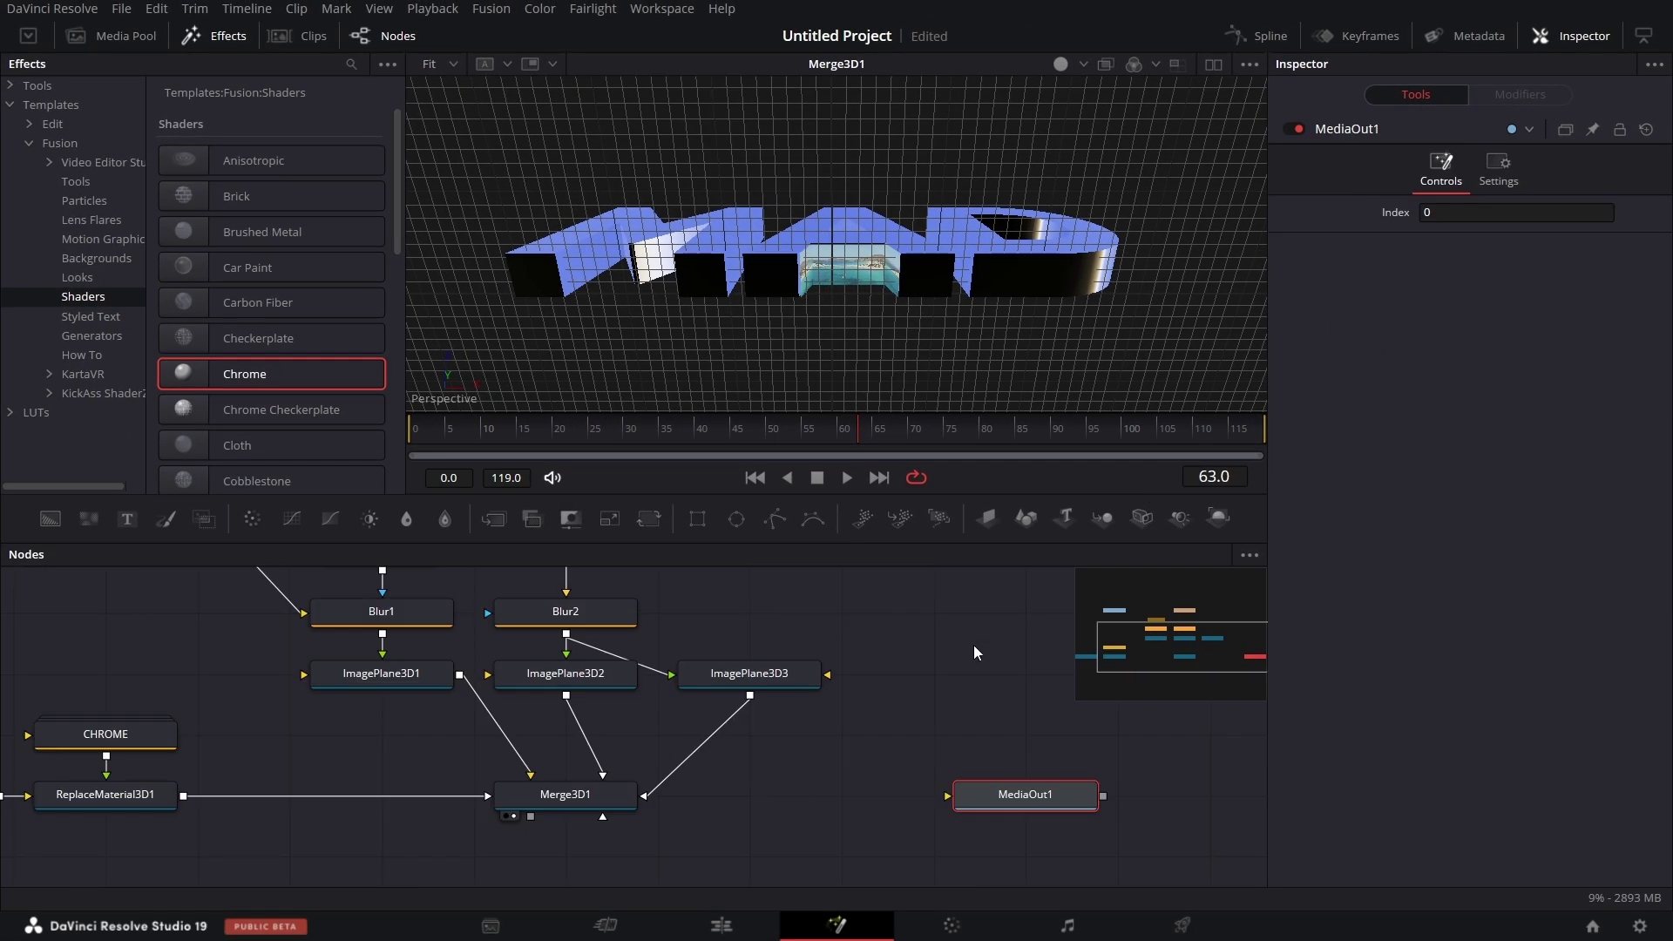
{"action": "left_click", "coordinate": [762, 816]}
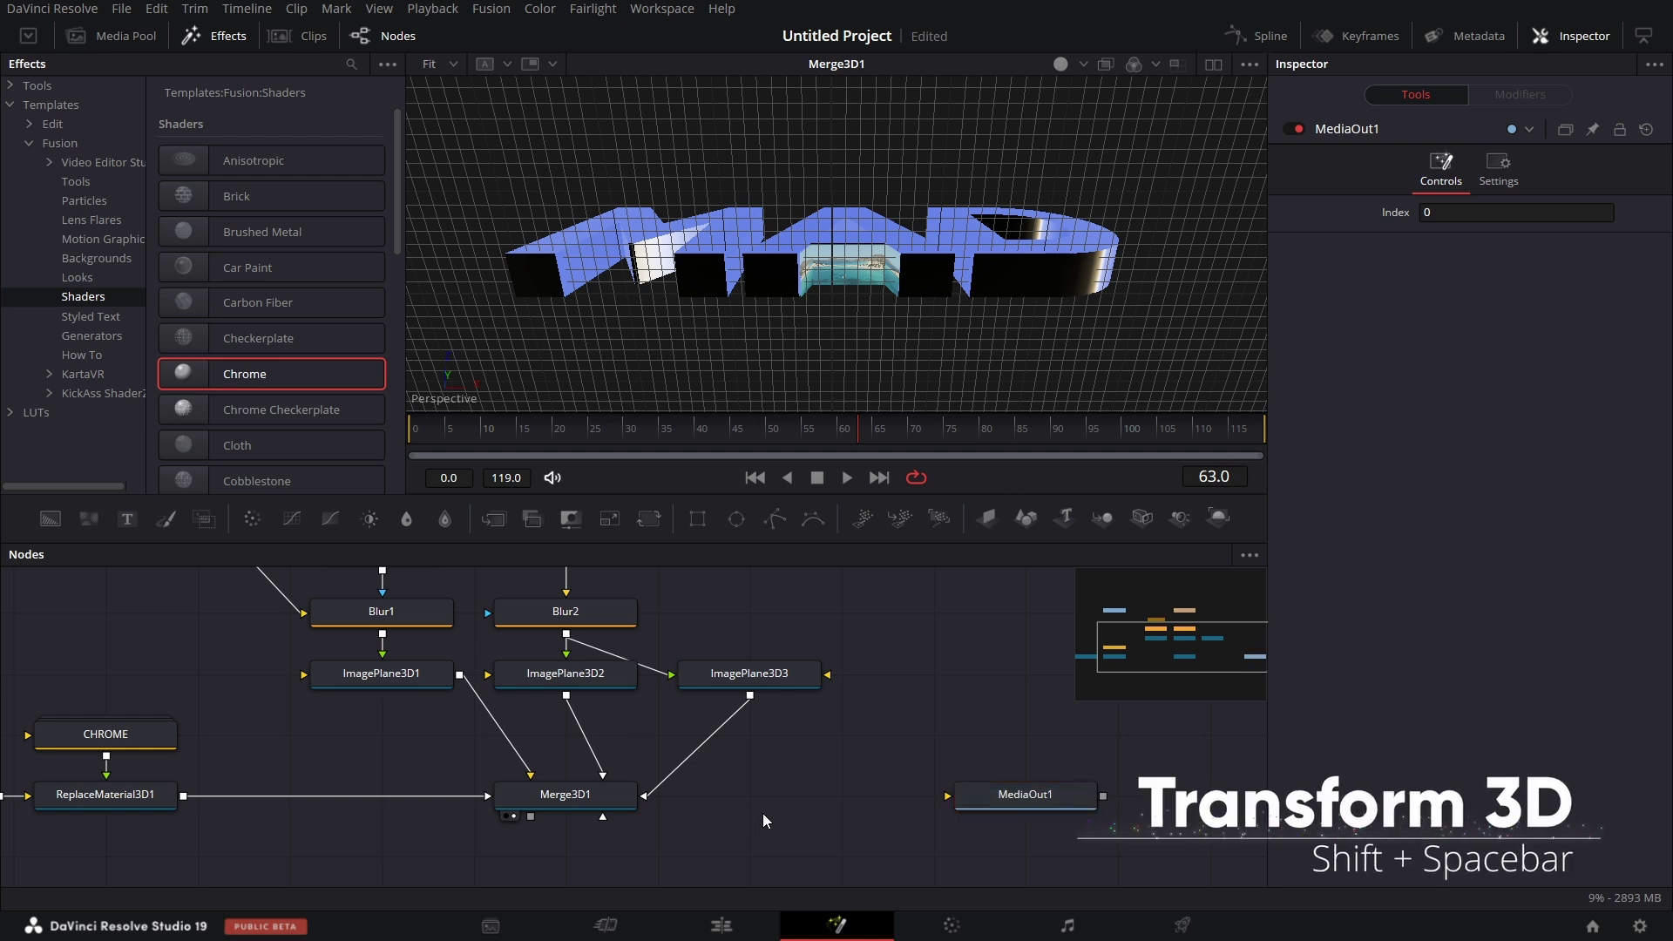
{"action": "key", "text": "shift+space"}
{"action": "type", "text": "REPLA"}
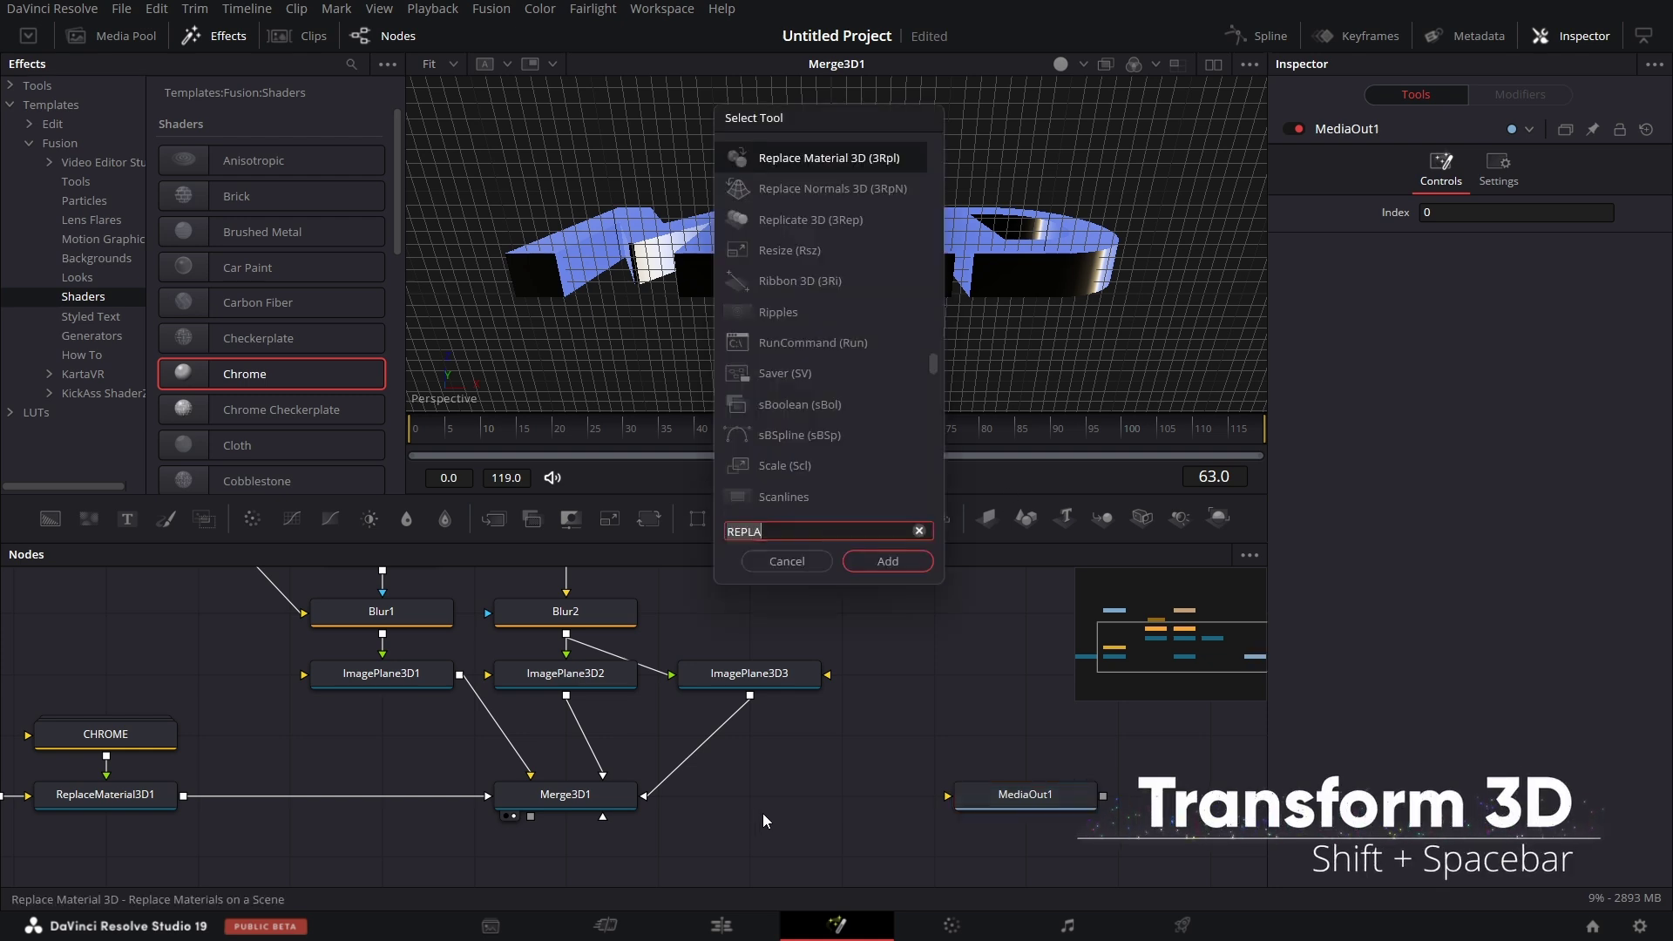
{"action": "key", "text": "BackSpace"}
{"action": "key", "text": "BackSpace"}
{"action": "key", "text": "BackSpace"}
{"action": "key", "text": "BackSpace"}
{"action": "key", "text": "BackSpace"}
{"action": "type", "text": "TRA"}
{"action": "key", "text": "Down"}
{"action": "key", "text": "Down"}
{"action": "key", "text": "Down"}
{"action": "key", "text": "Down"}
{"action": "key", "text": "Down"}
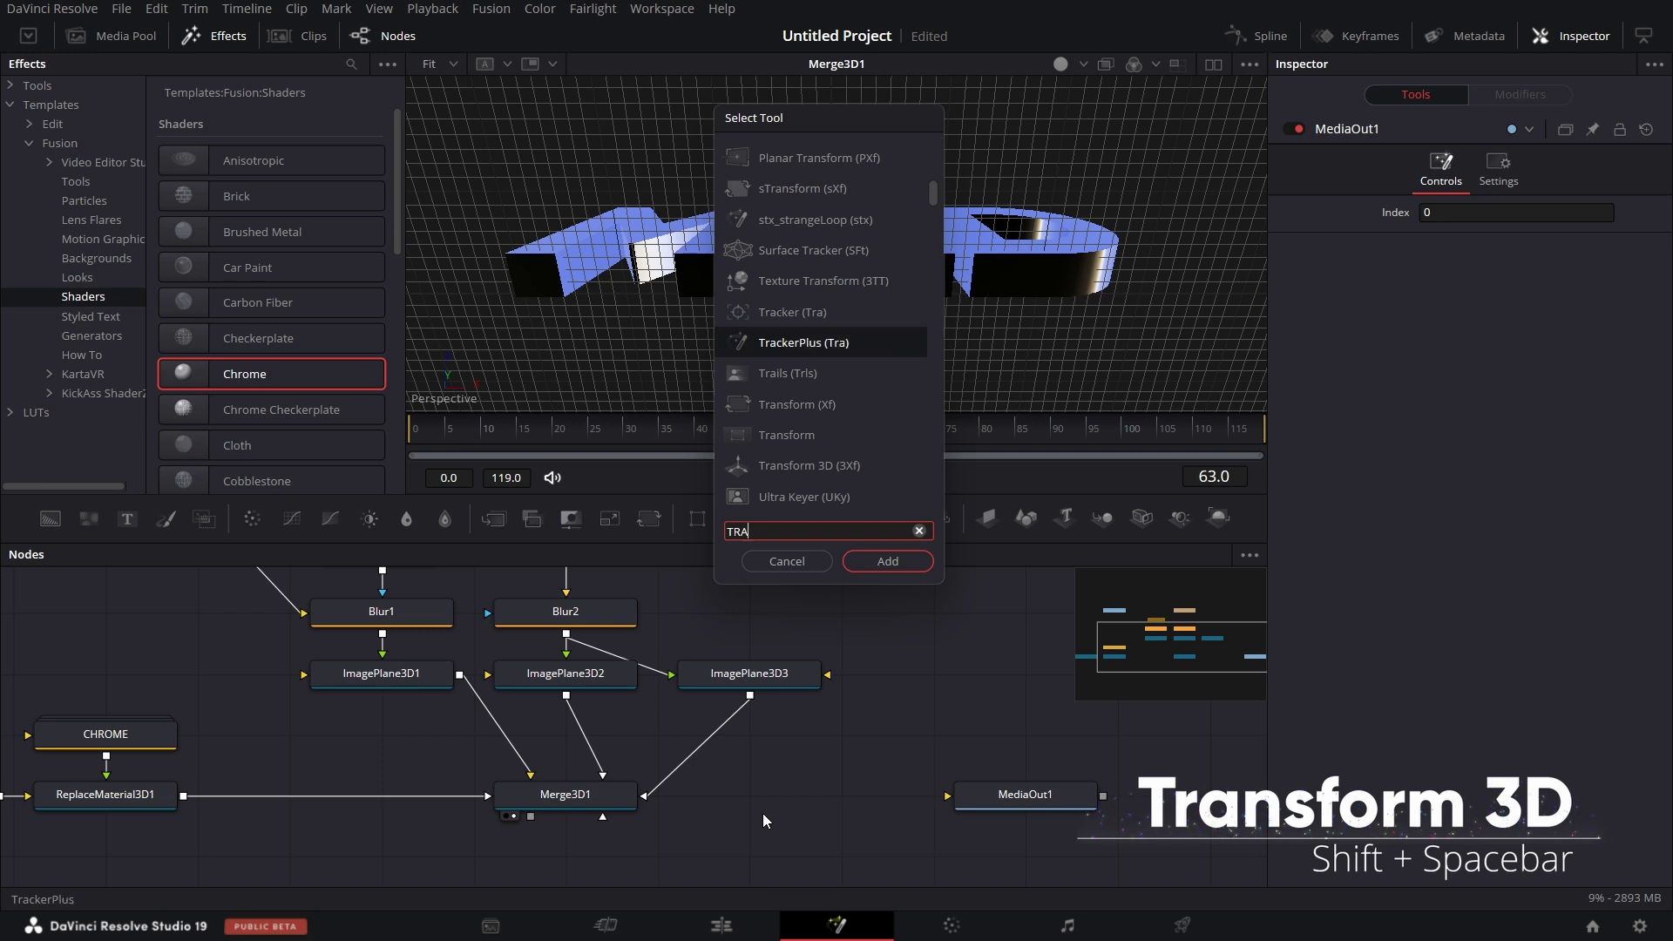
{"action": "key", "text": "Return"}
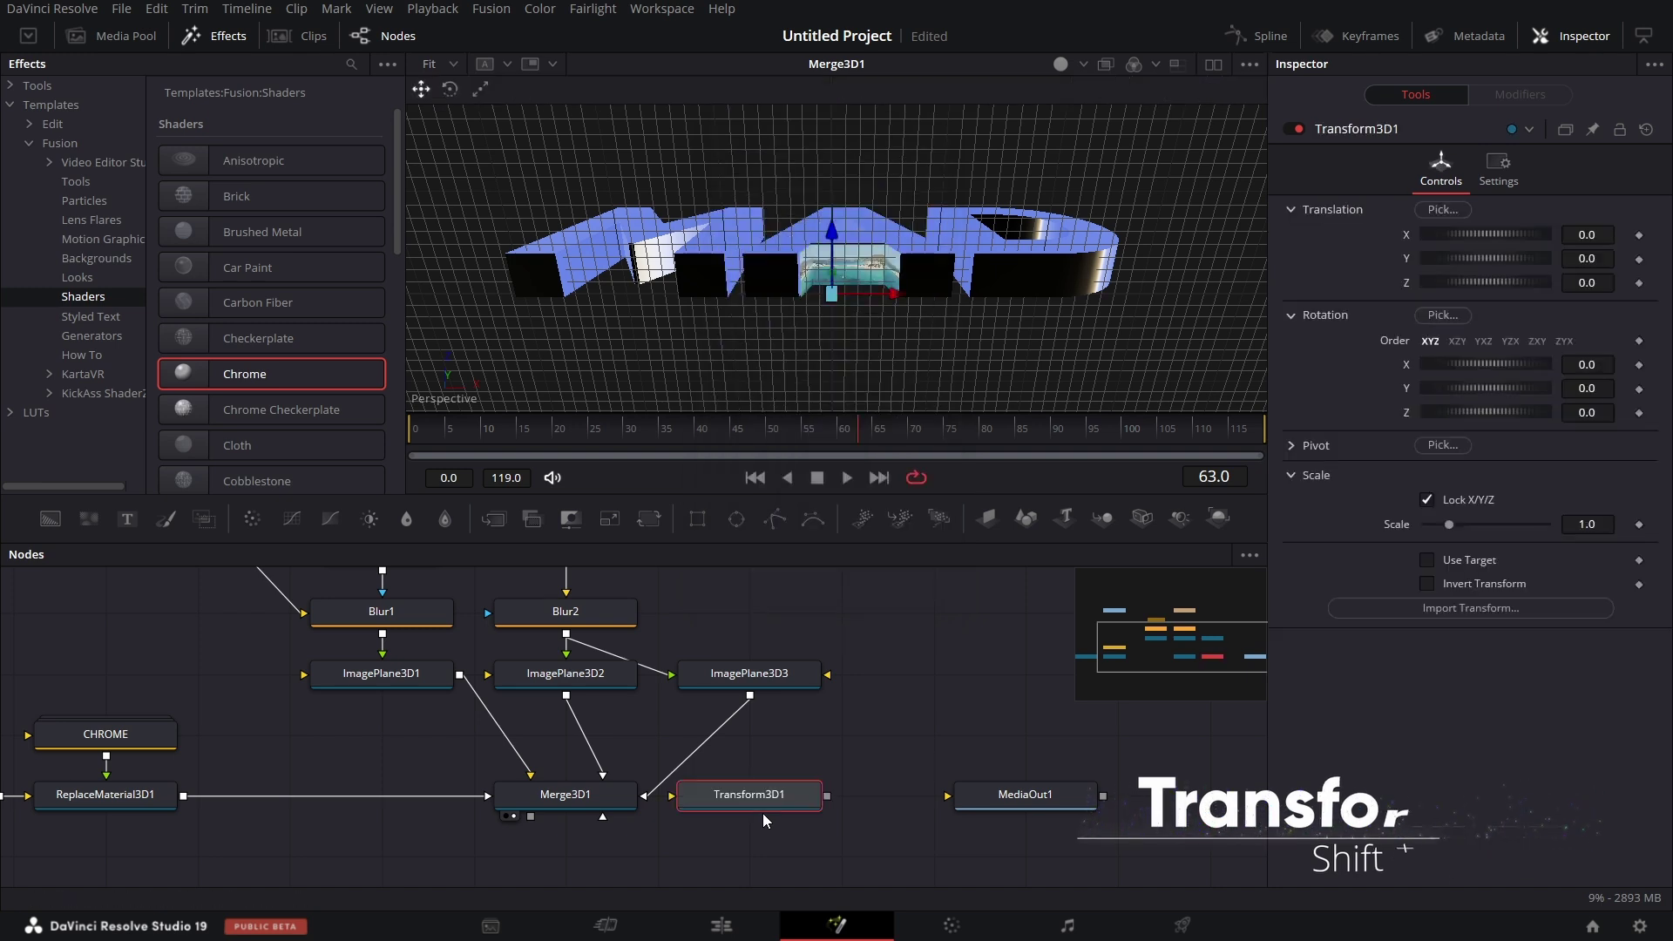
{"action": "left_click_drag", "start_coordinate": [532, 814], "coordinate": [468, 799]}
- Add a Merge 3D node fed by Transform3D1
{"action": "key", "text": "shift+space"}
{"action": "type", "text": "TRA"}
{"action": "key", "text": "BackSpace"}
{"action": "key", "text": "BackSpace"}
{"action": "key", "text": "BackSpace"}
{"action": "type", "text": "MERH"}
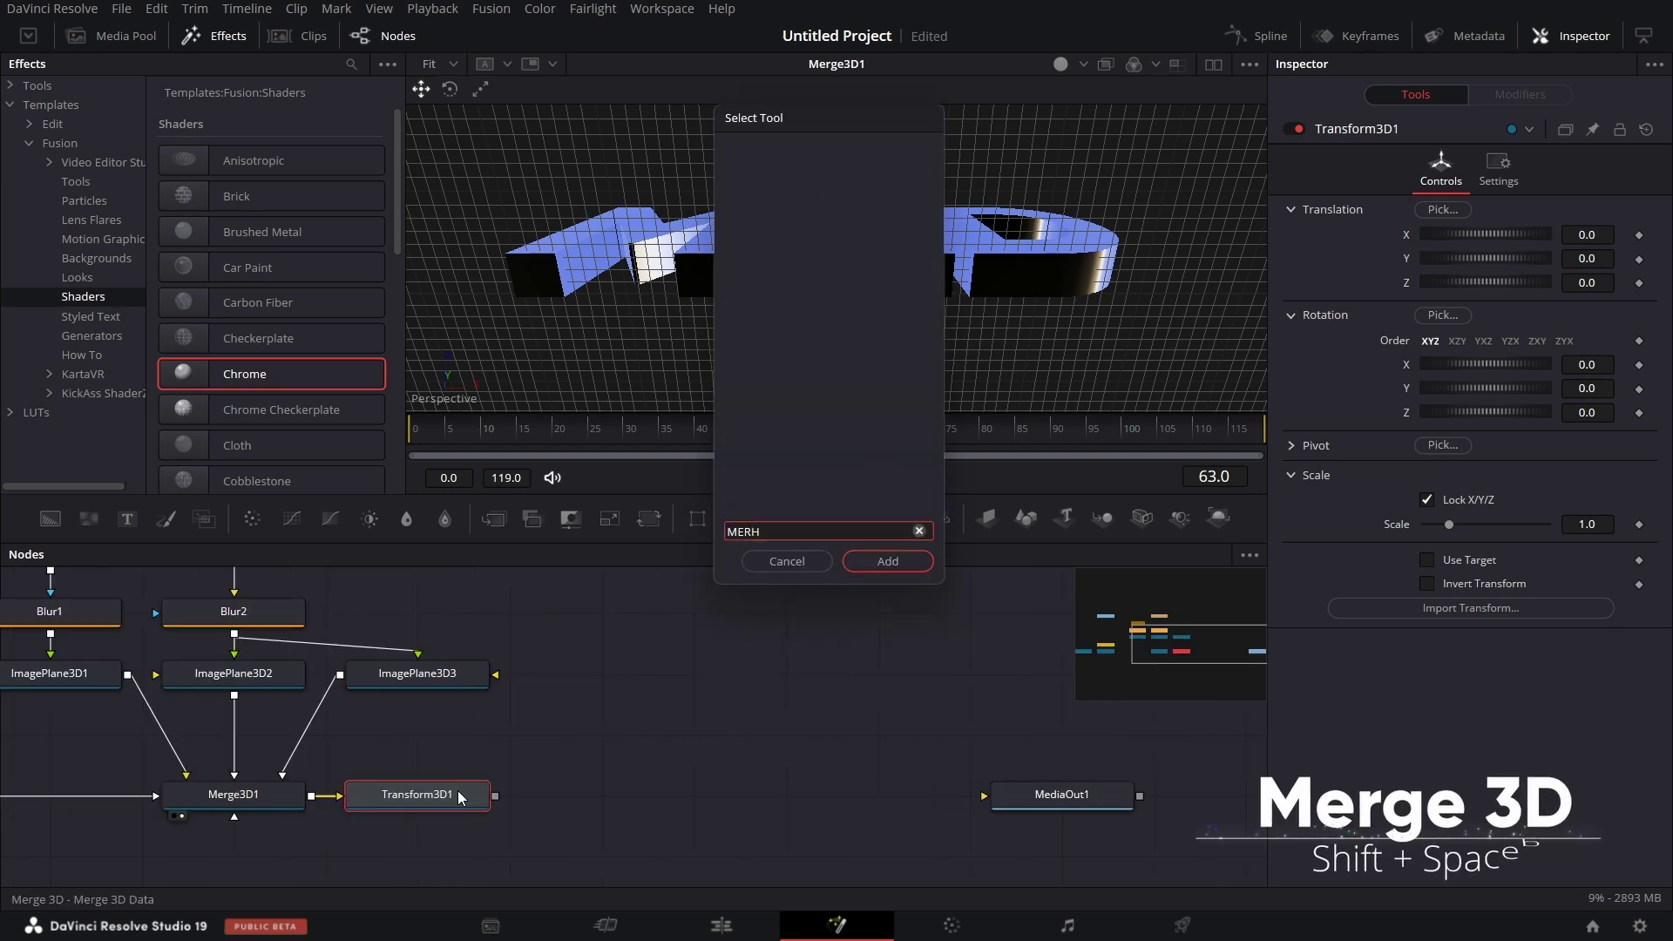
{"action": "key", "text": "BackSpace"}
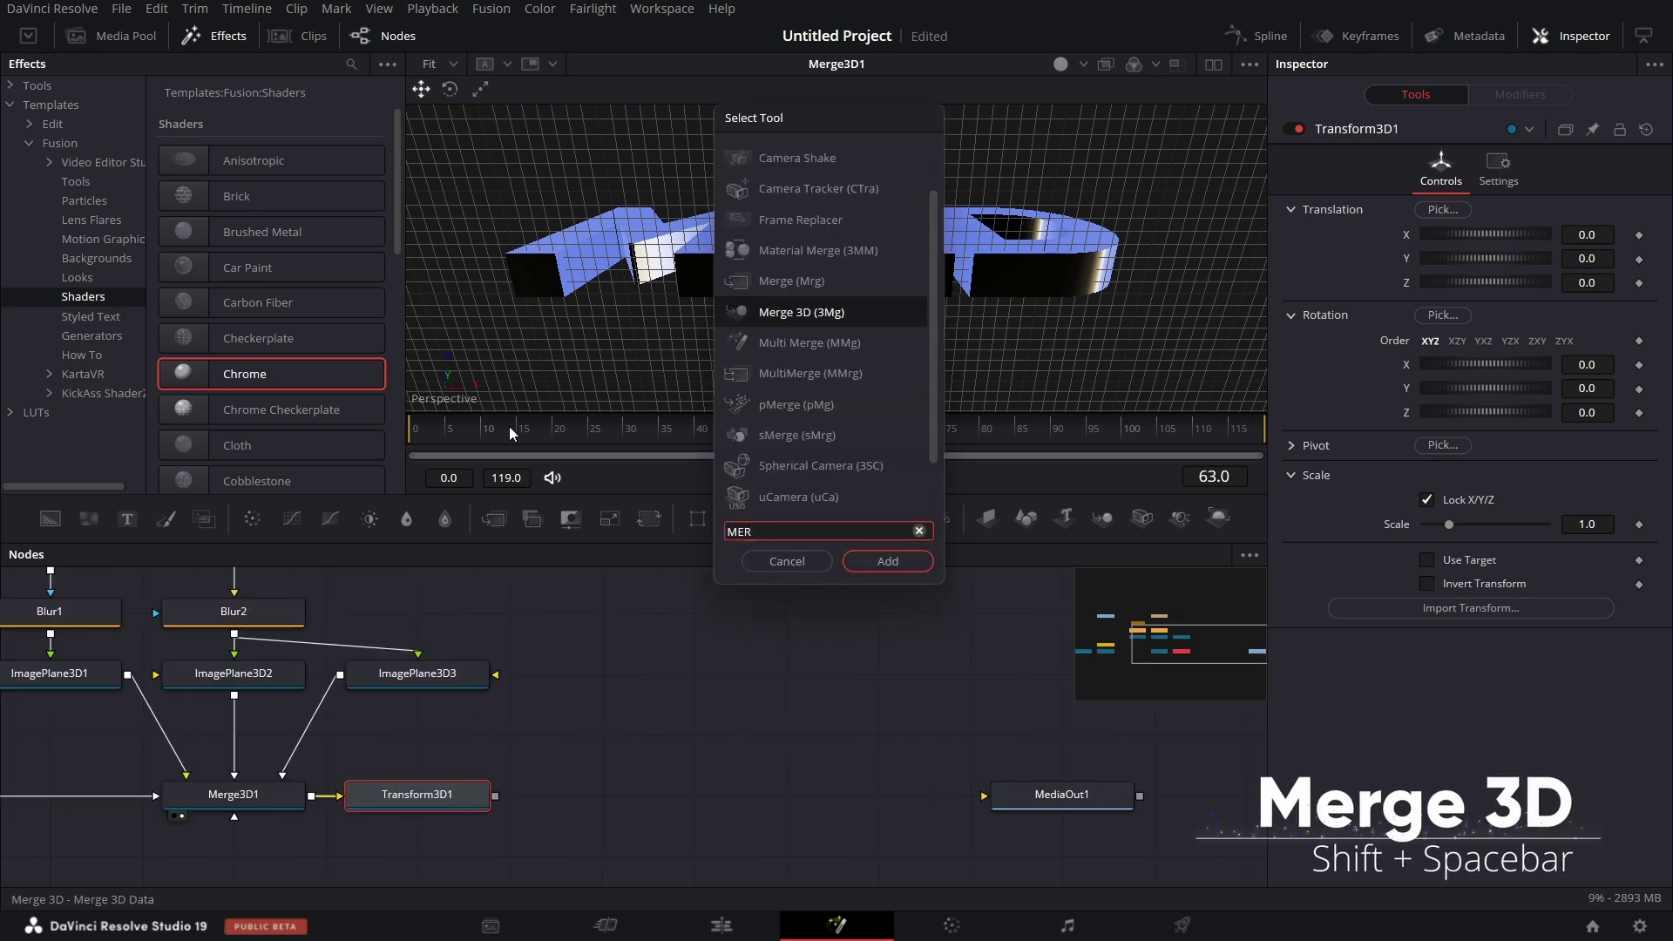
{"action": "left_click", "coordinate": [899, 561]}
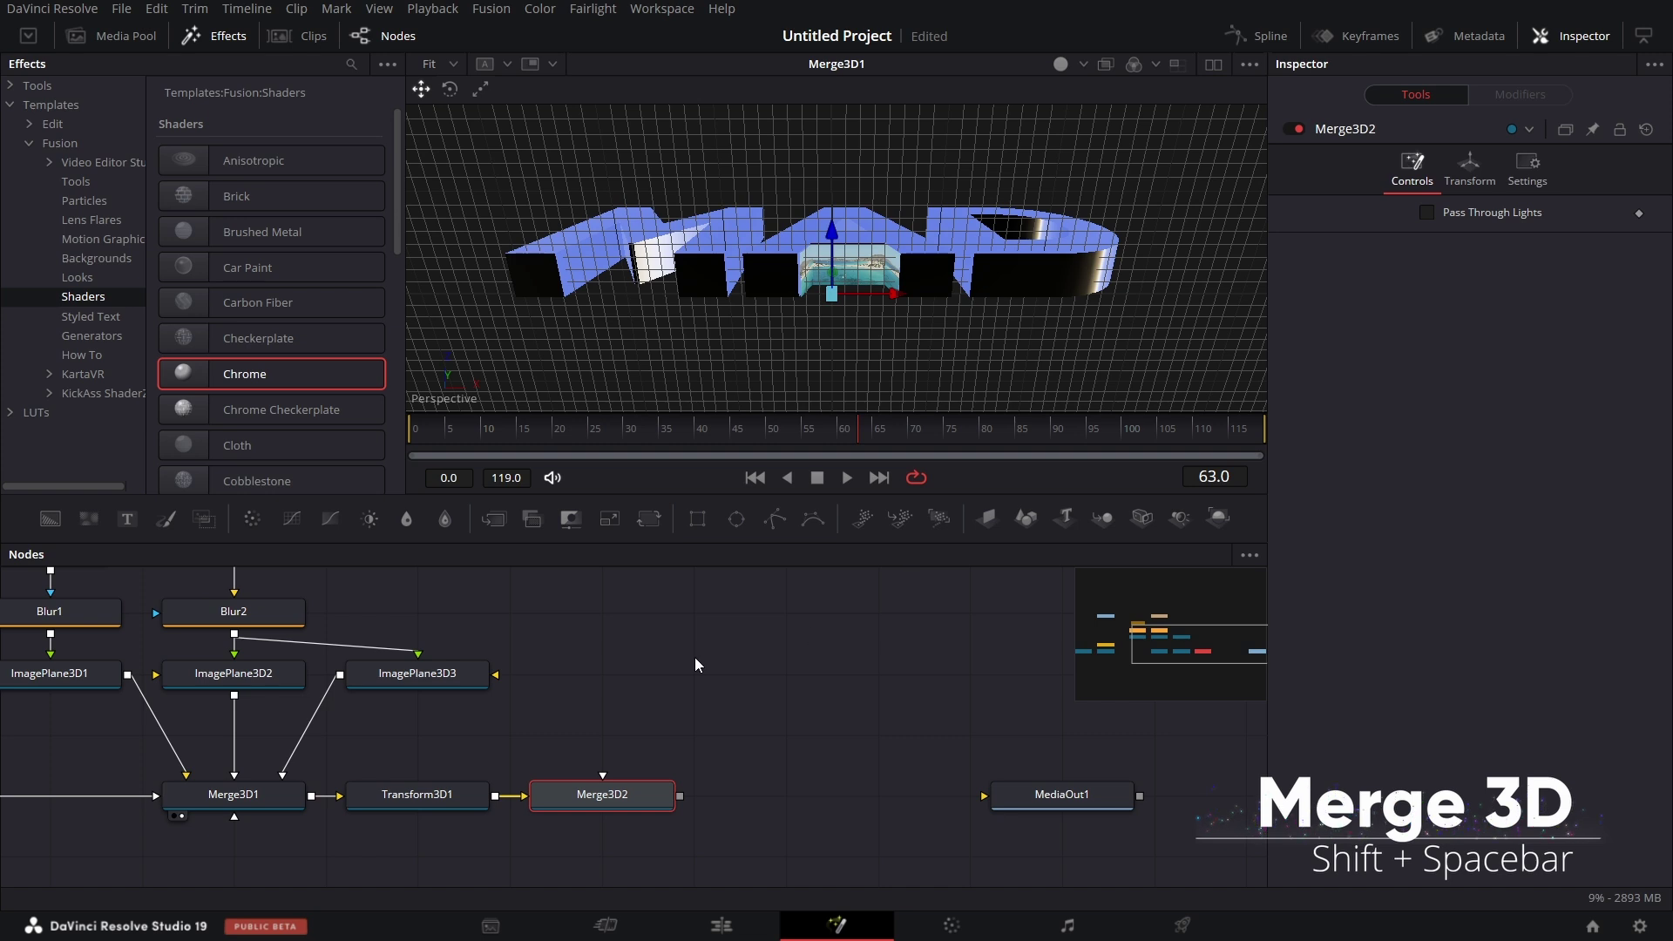
- Add a Renderer 3D node after Merge3D2
{"action": "key", "text": "shift+space"}
{"action": "type", "text": "REN"}
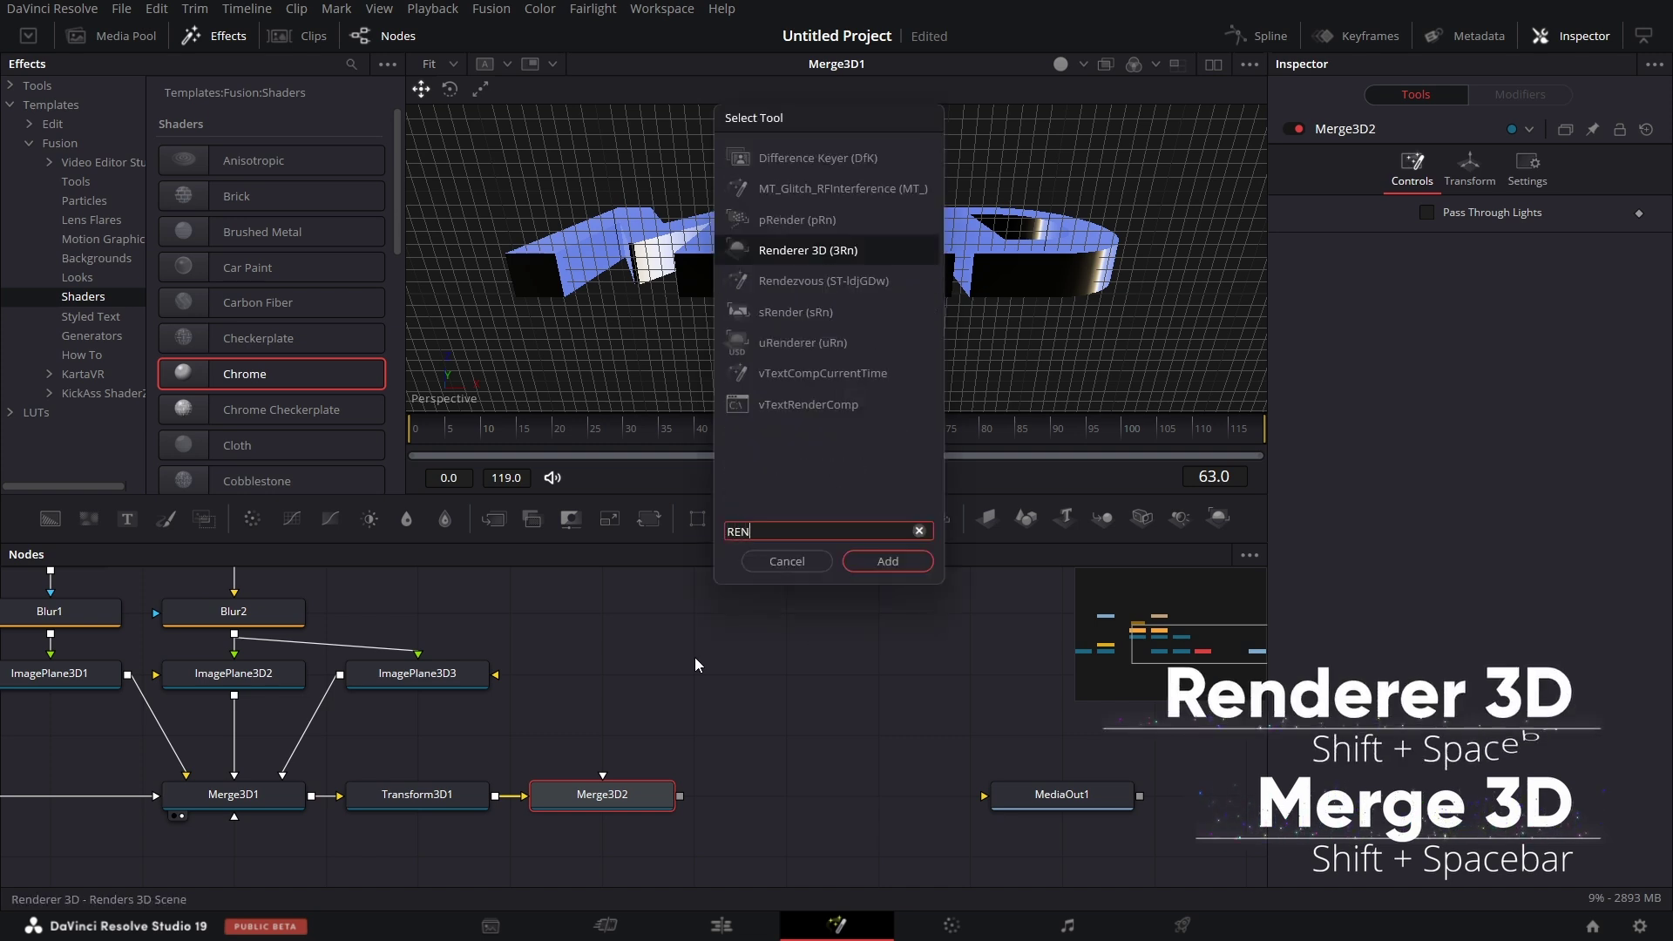
{"action": "type", "text": "DERE"}
{"action": "key", "text": "Return"}
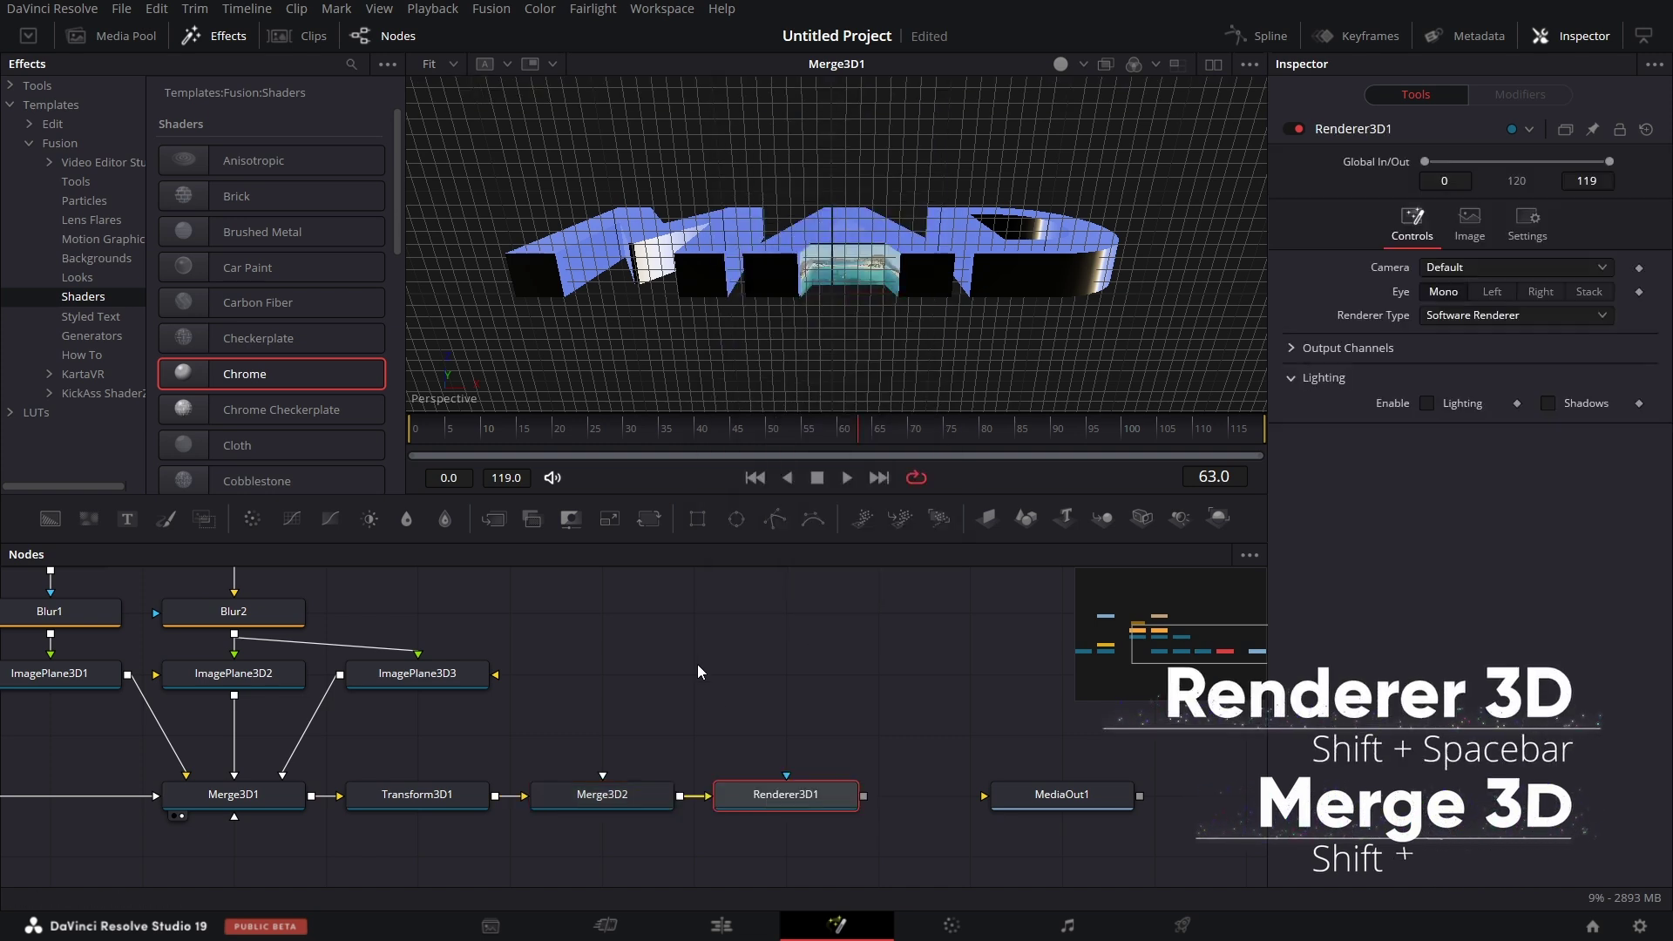
- Set Renderer3D1's renderer type to Hardware Renderer and enable its lighting and shadows
{"action": "left_click", "coordinate": [1480, 315]}
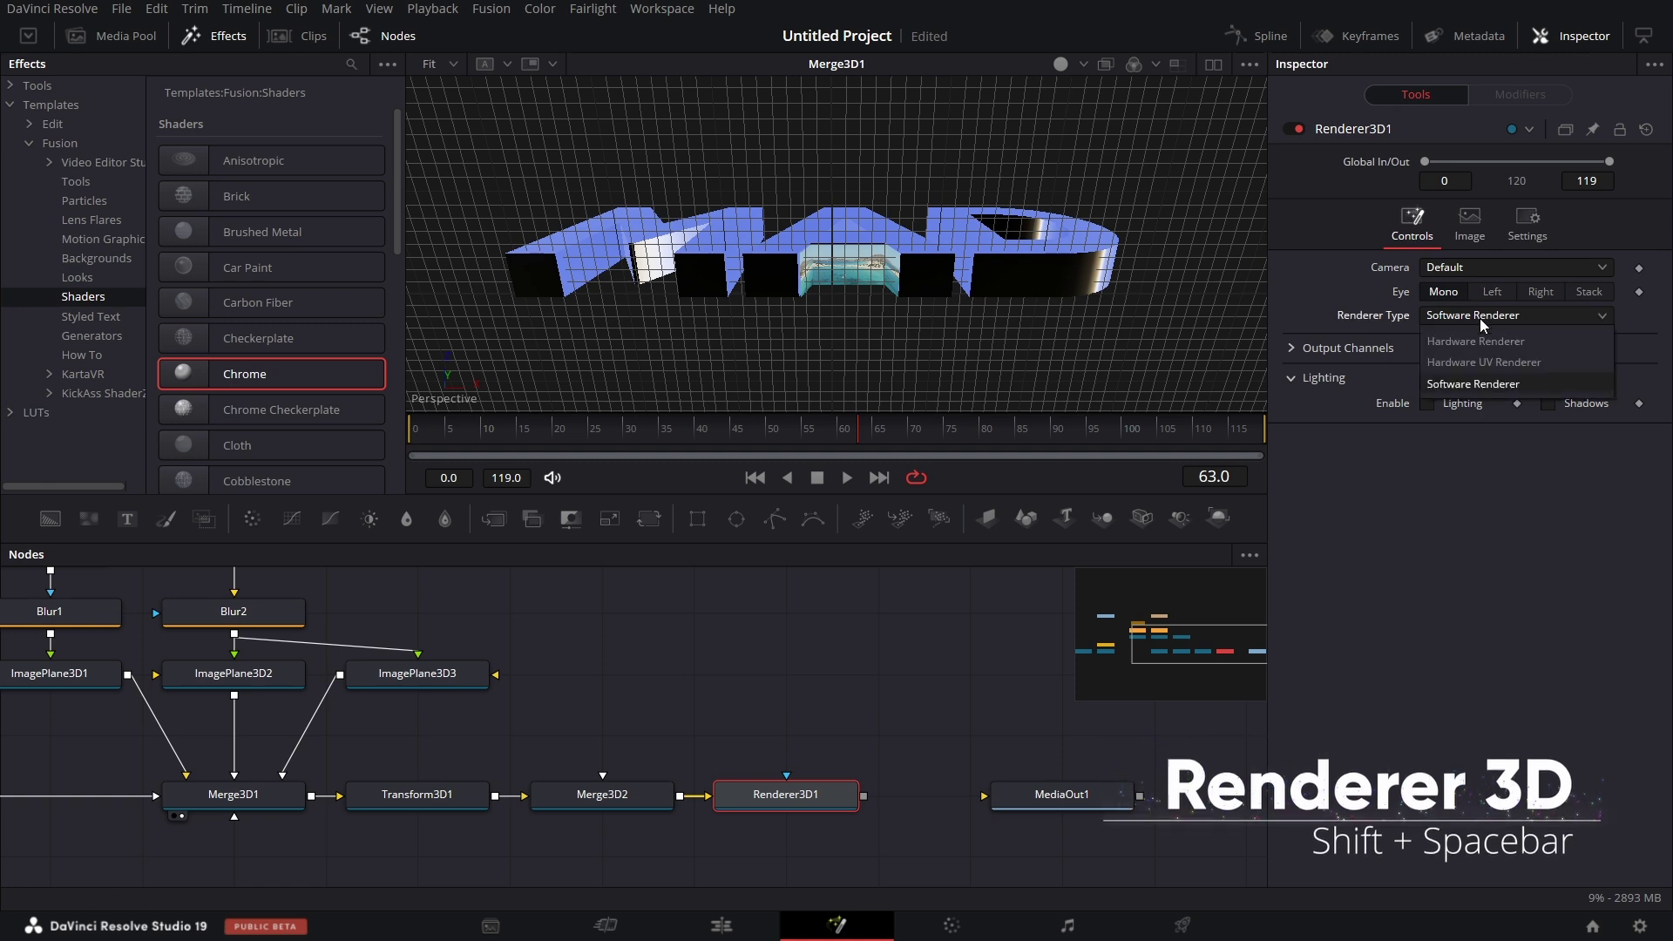
{"action": "left_click", "coordinate": [1482, 341]}
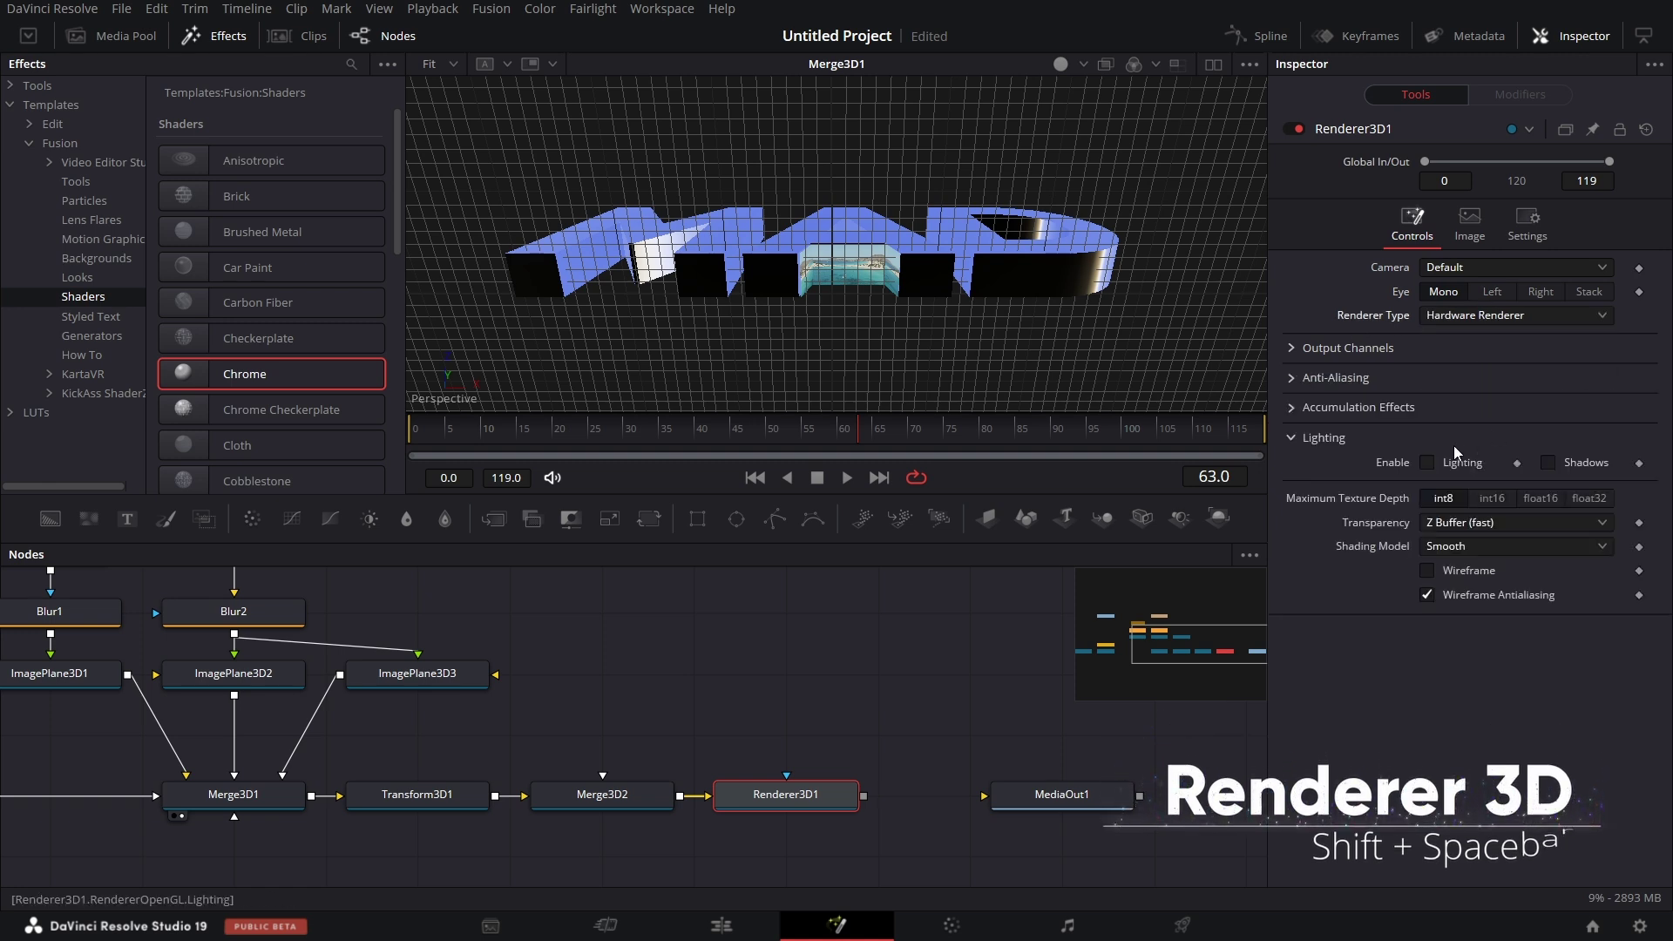
{"action": "left_click", "coordinate": [1425, 463]}
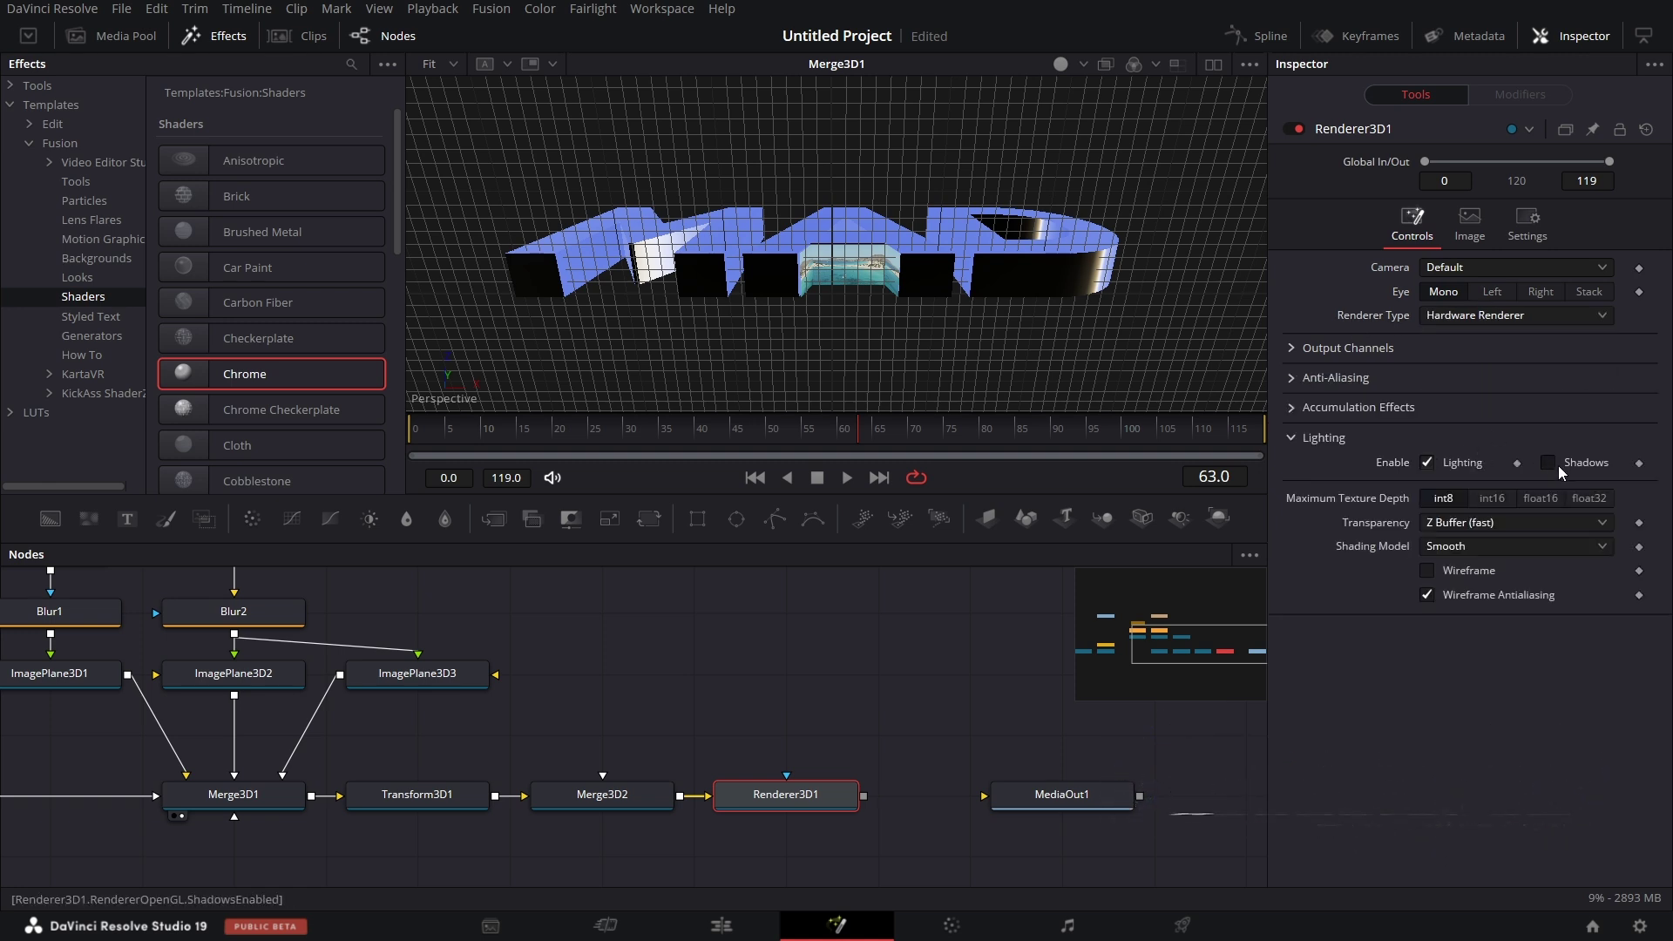
- Add an unconnected Directional Light node above Merge3D2 in the node graph
{"action": "left_click", "coordinate": [575, 737]}
{"action": "key", "text": "shift+space"}
{"action": "type", "text": "D"}
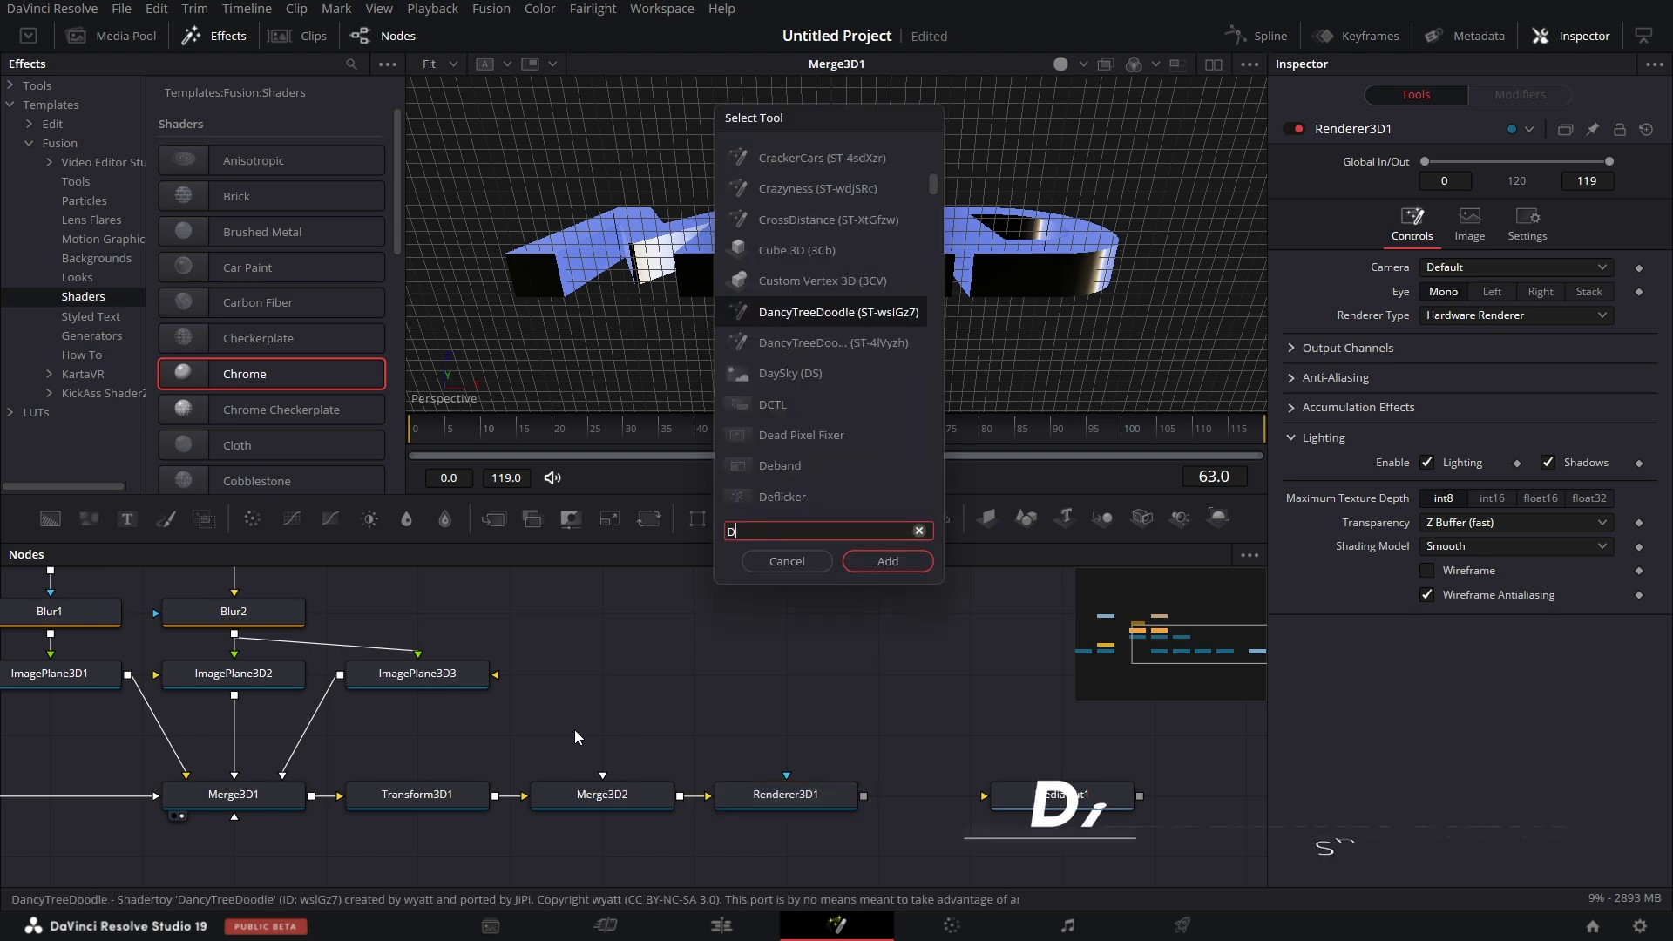
{"action": "type", "text": "IRECTION"}
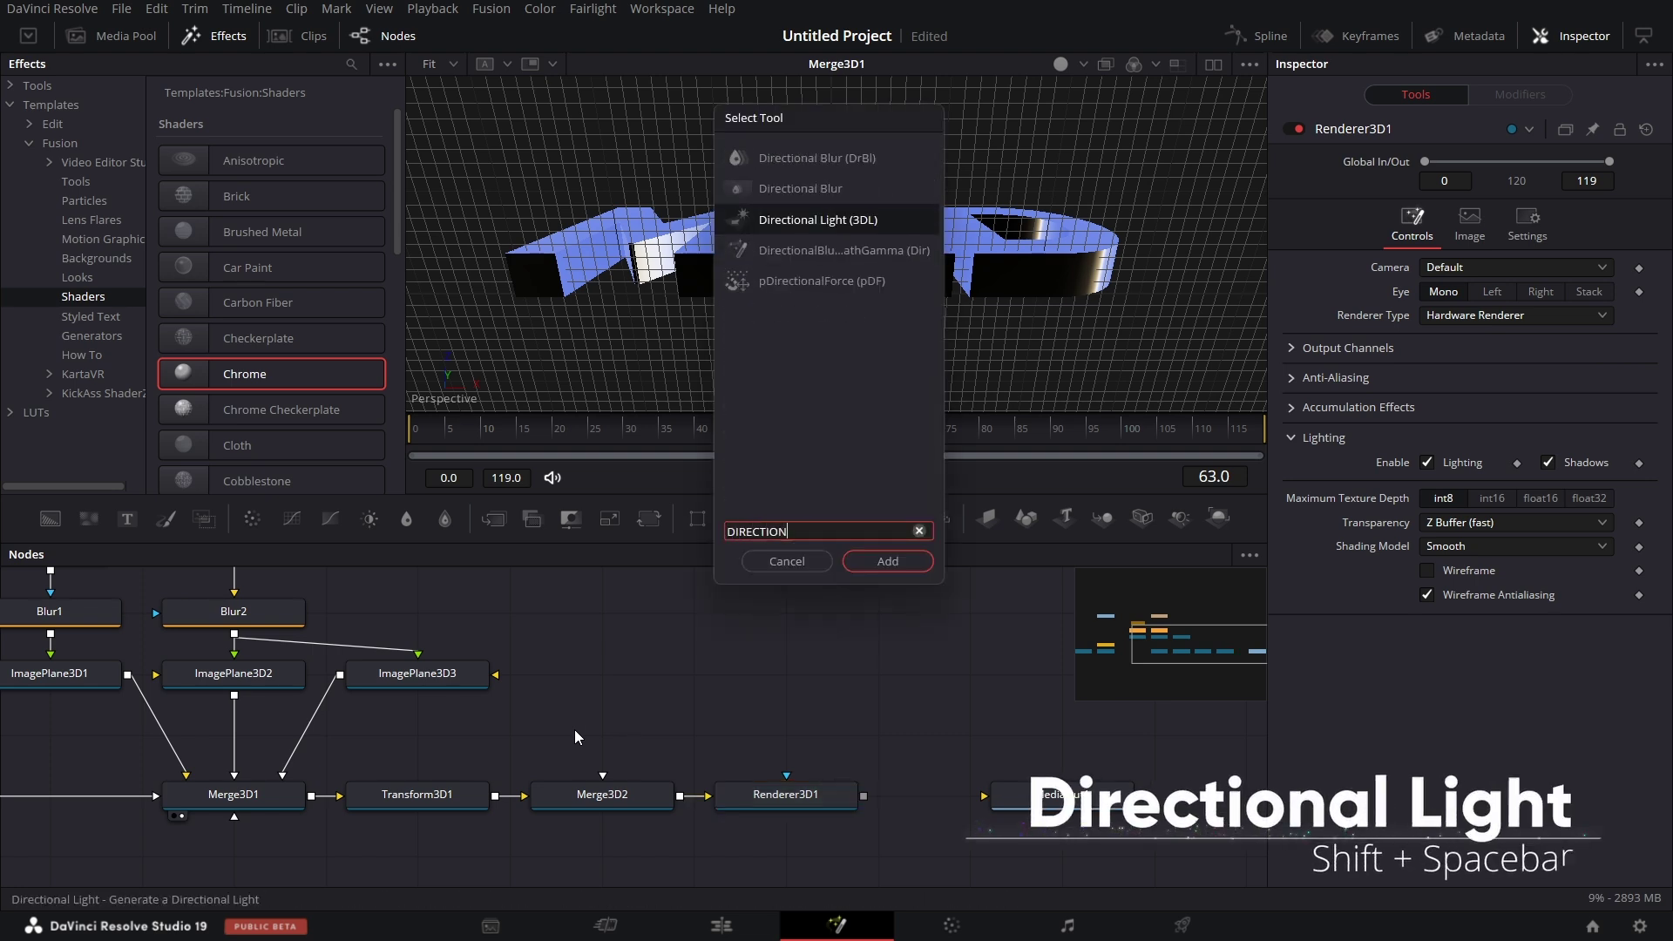
{"action": "key", "text": "Return"}
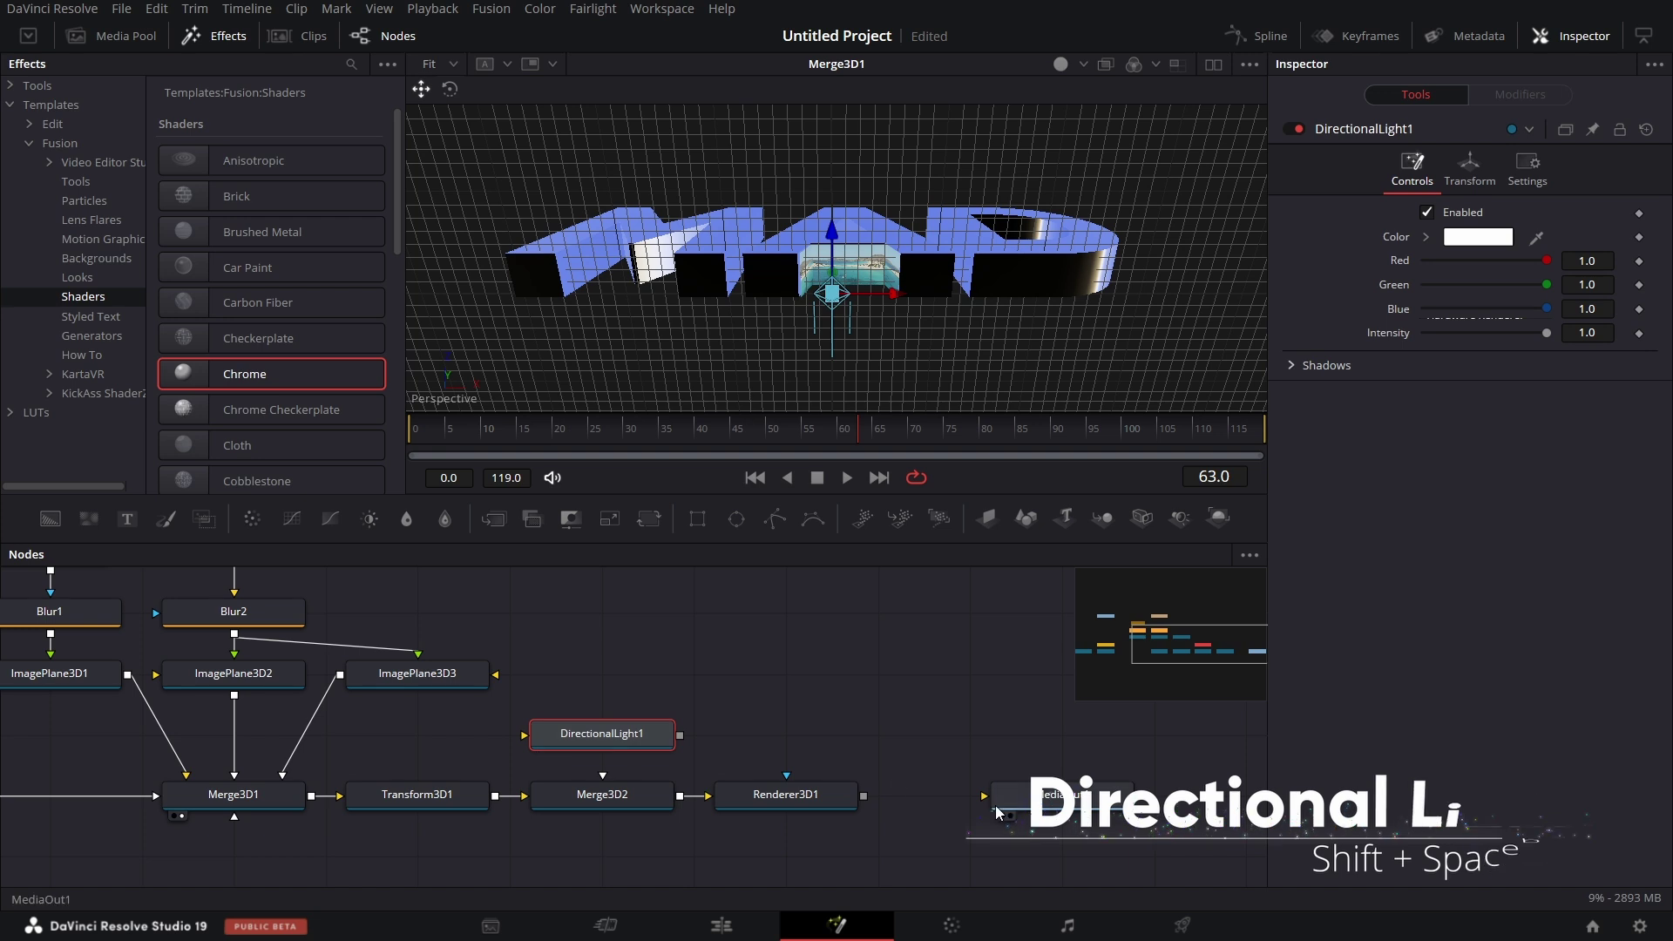
- Move MediaOut1 farther from Renderer3D1, then add an Ambient Light node below Merge3D2 and connect it to Merge3D2
{"action": "left_click_drag", "start_coordinate": [1049, 800], "coordinate": [1142, 799]}
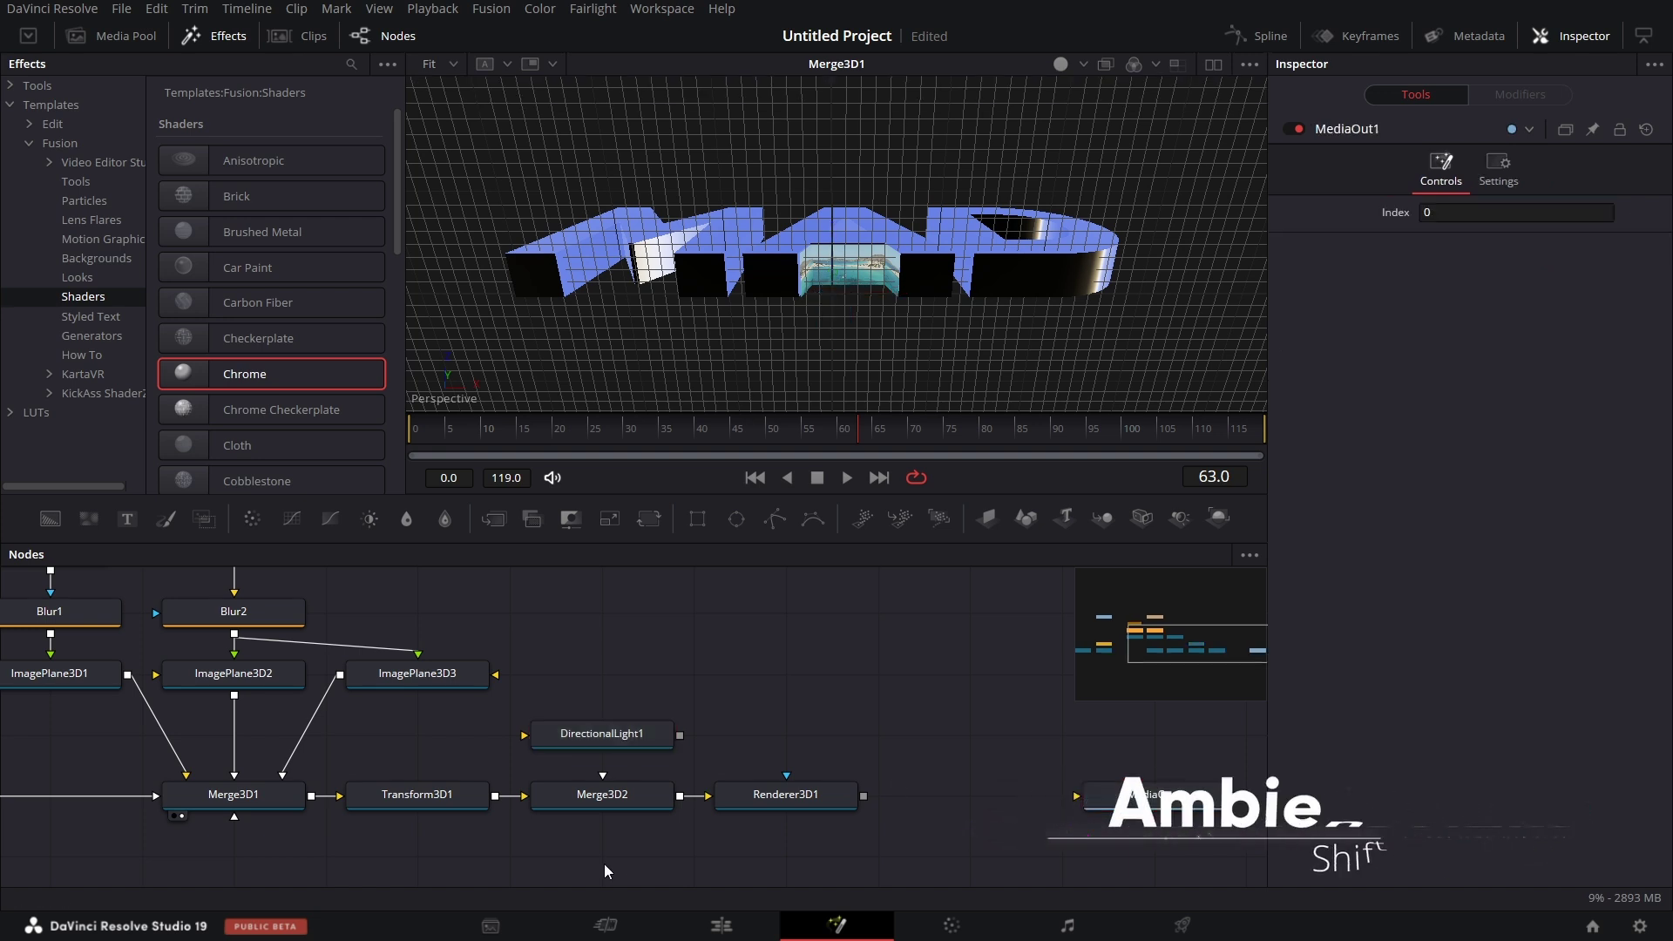
{"action": "key", "text": "shift+space"}
{"action": "type", "text": "AMBI"}
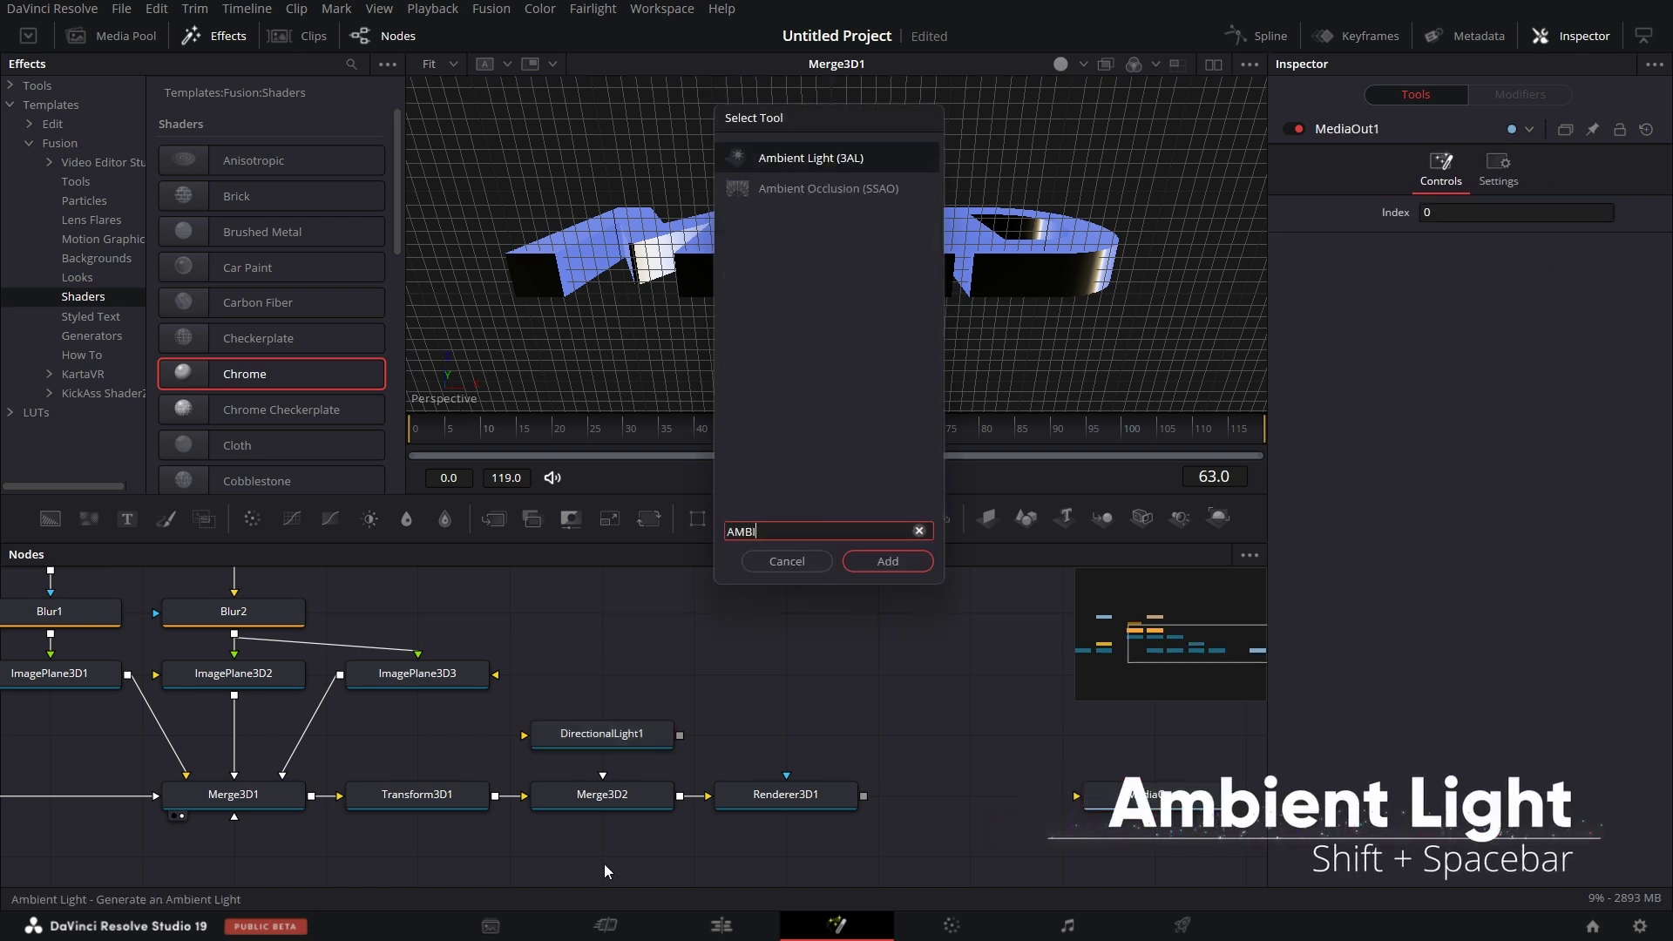
{"action": "key", "text": "Return"}
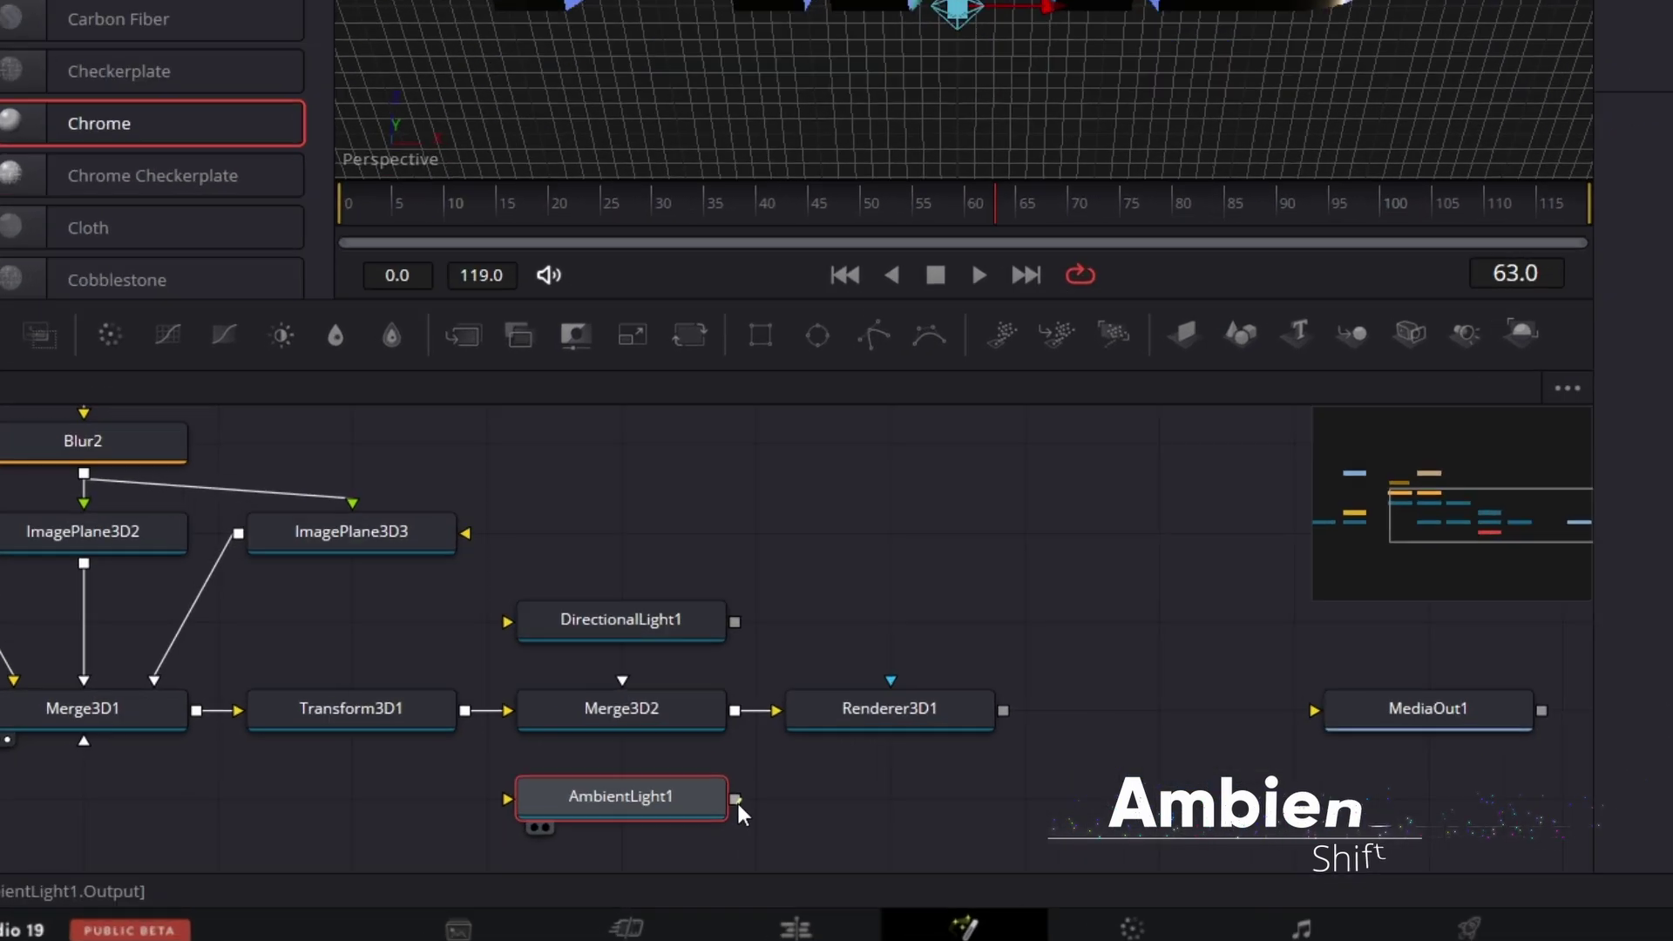
{"action": "left_click_drag", "start_coordinate": [739, 803], "coordinate": [659, 704]}
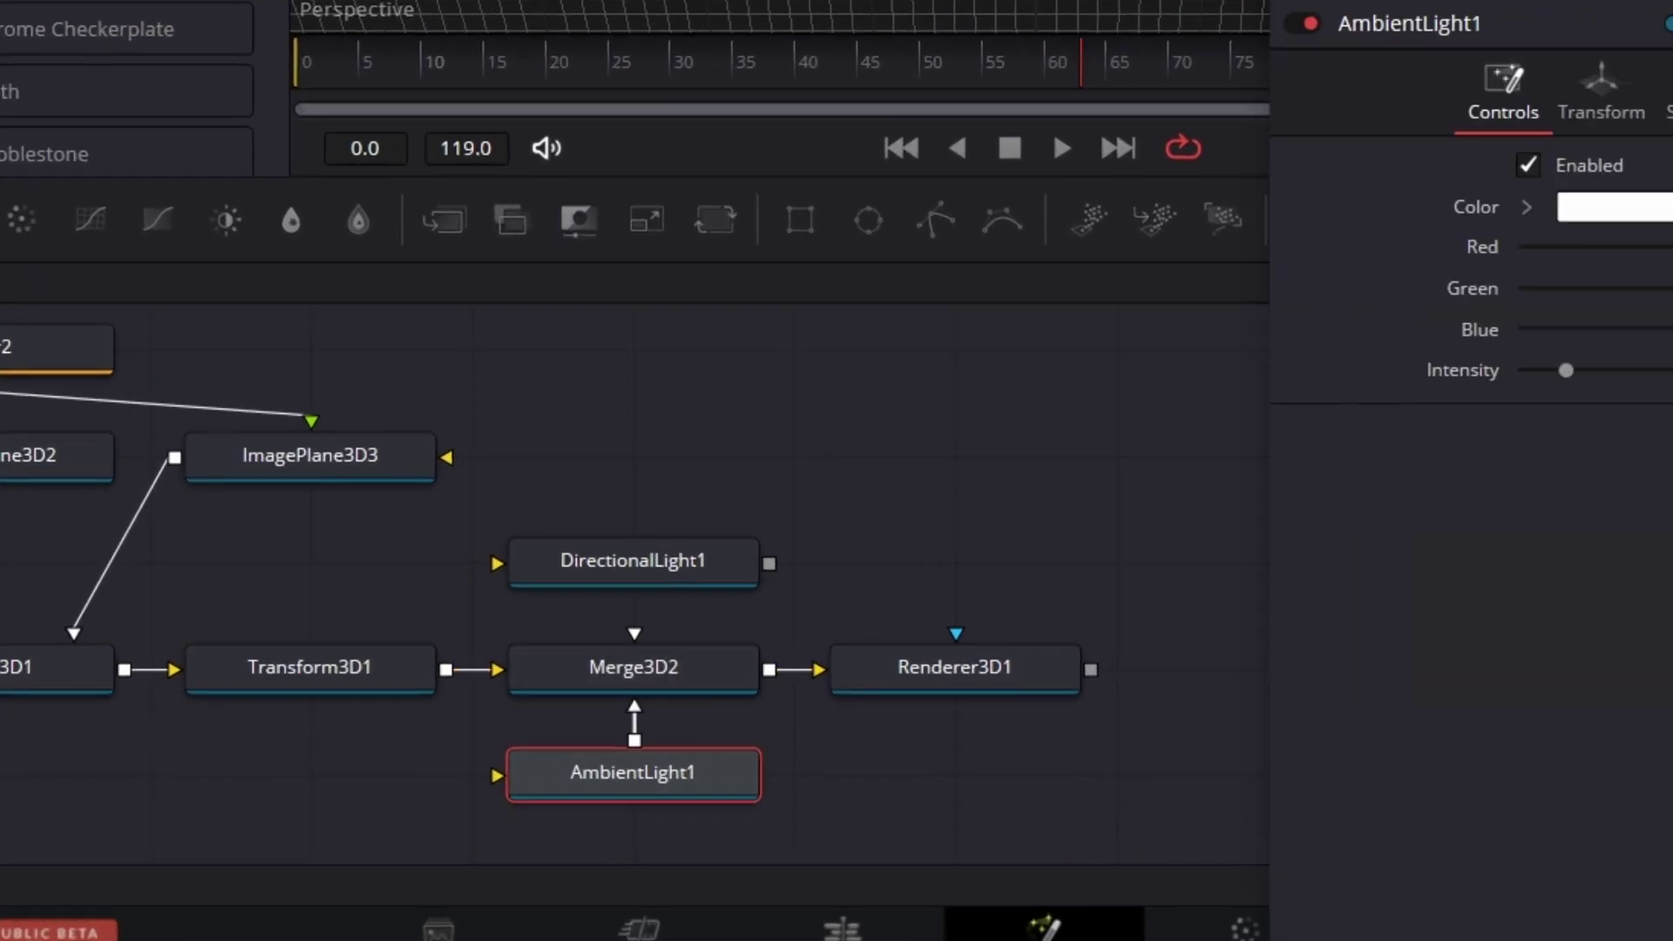
- Set AmbientLight1's intensity to 0.5
{"action": "left_click", "coordinate": [1542, 366]}
{"action": "type", "text": "0.5"}
{"action": "key", "text": "Tab"}
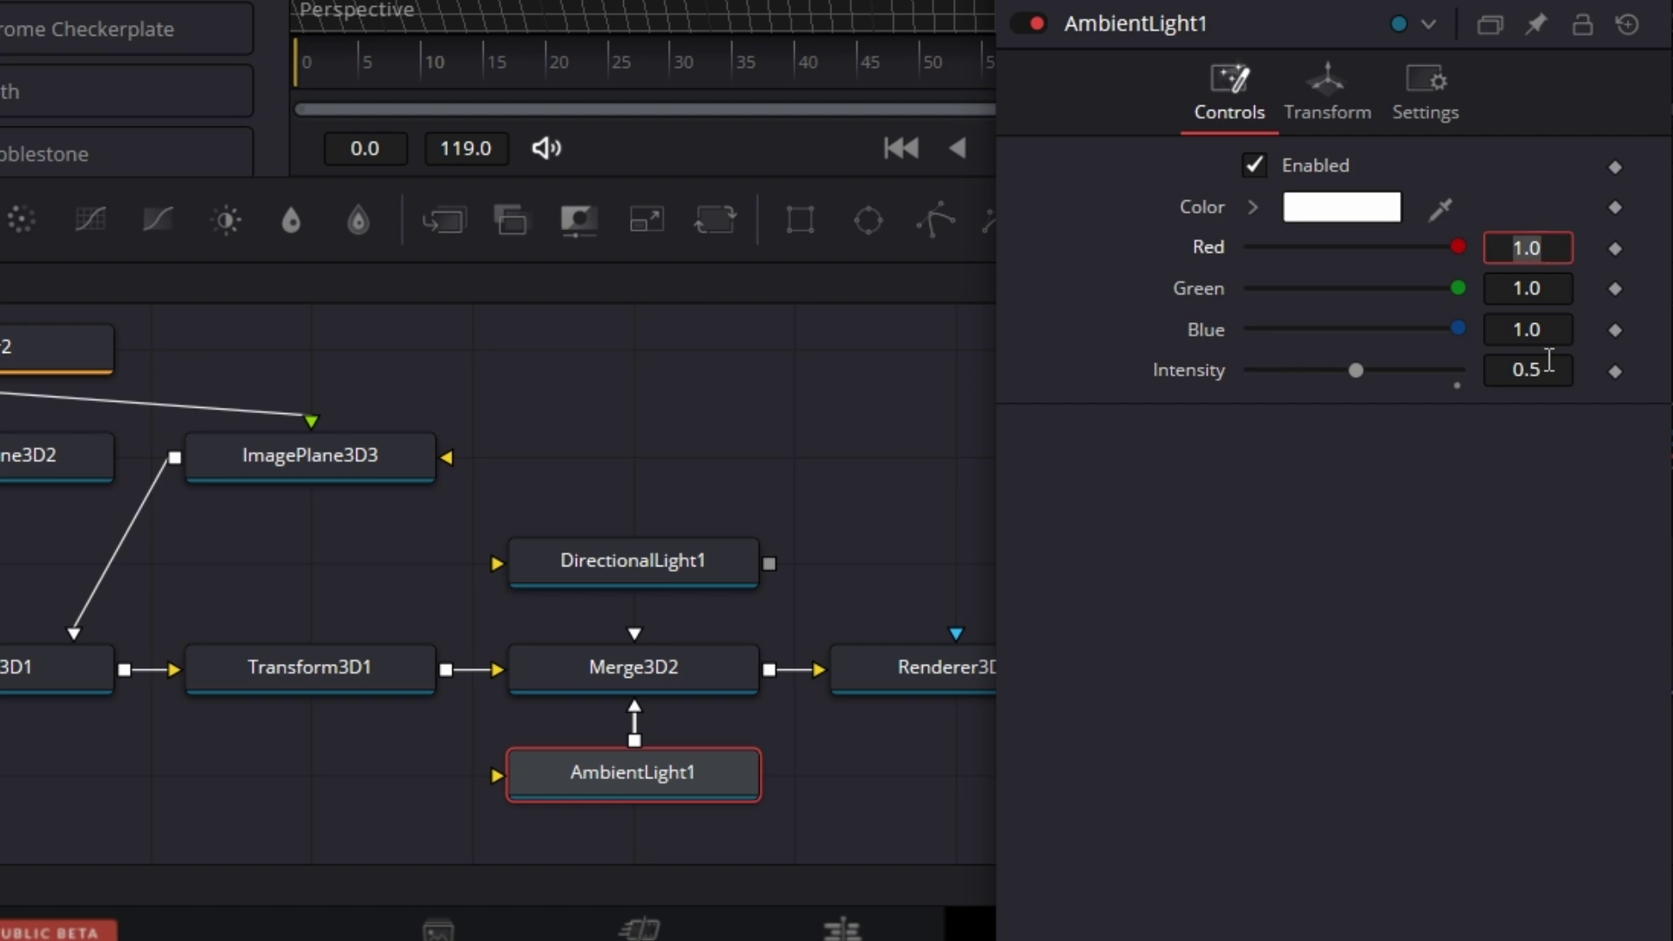
- Set DirectionalLight1's X translation to 30
{"action": "left_click", "coordinate": [688, 572]}
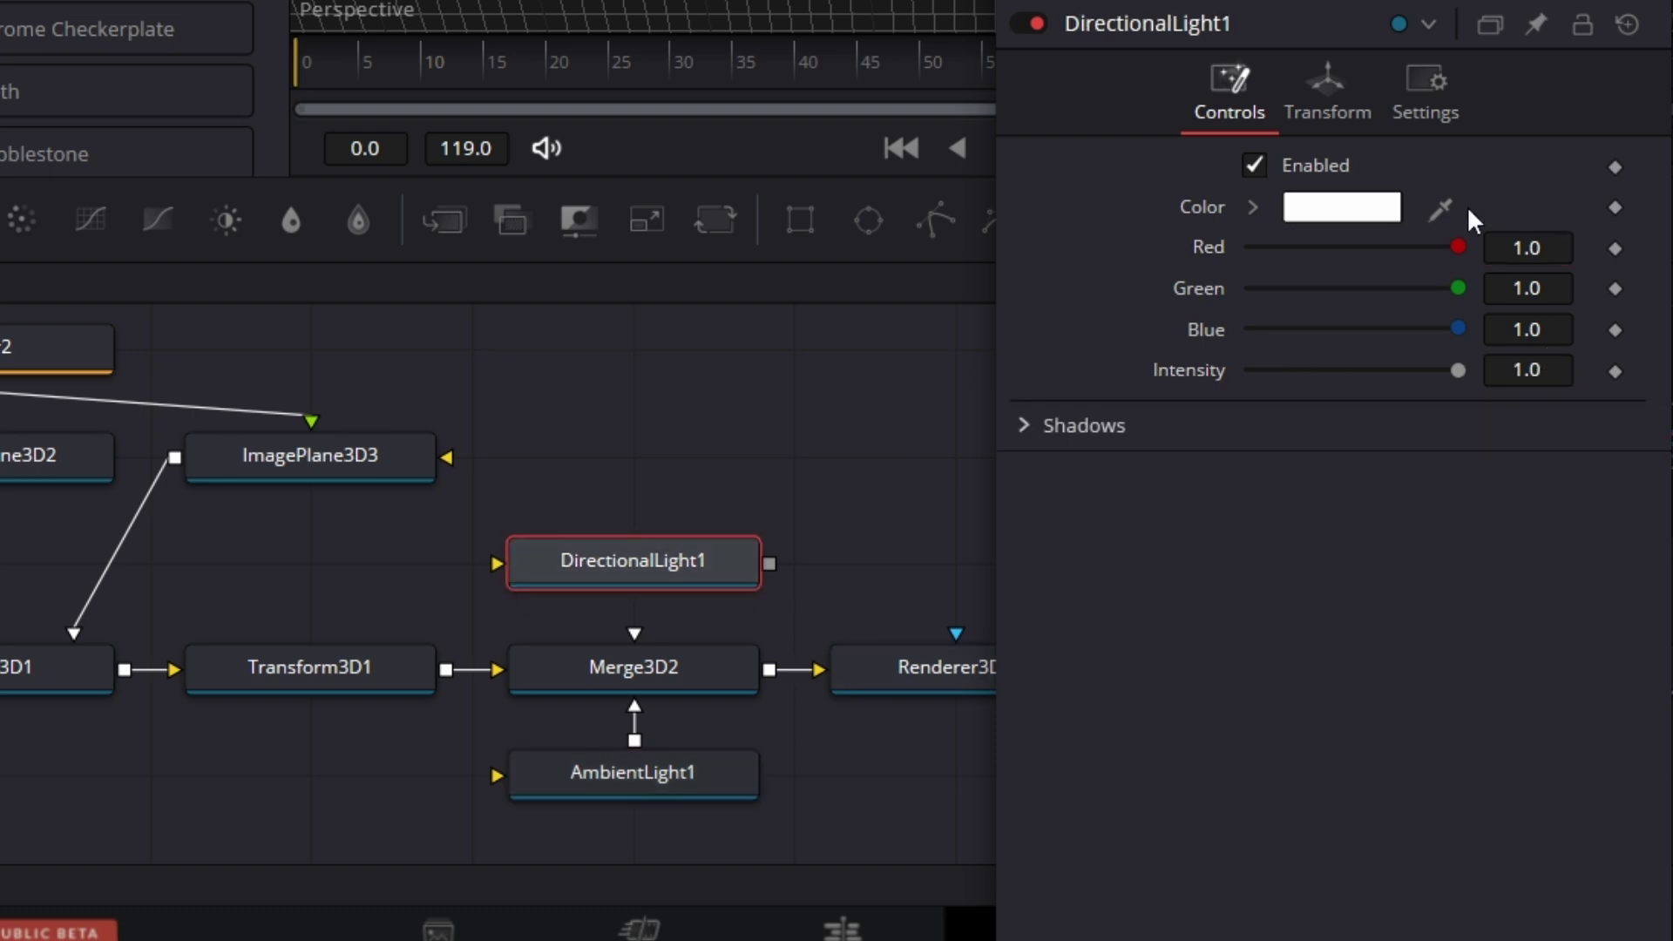
{"action": "left_click", "coordinate": [1327, 103]}
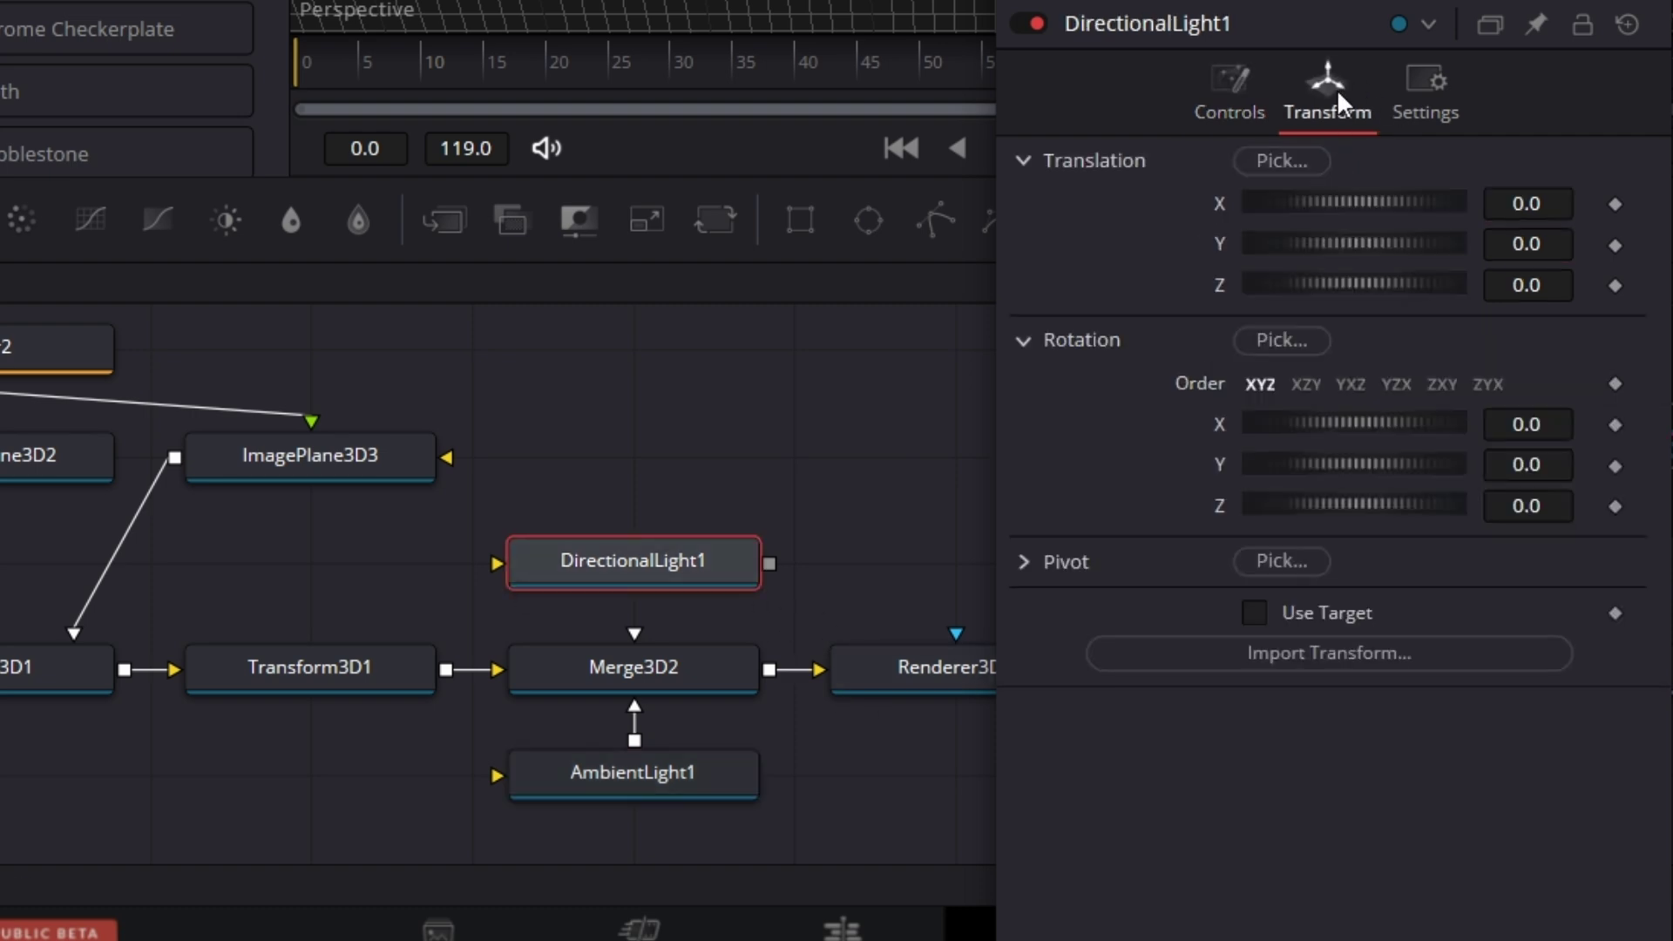
{"action": "left_click", "coordinate": [1558, 200]}
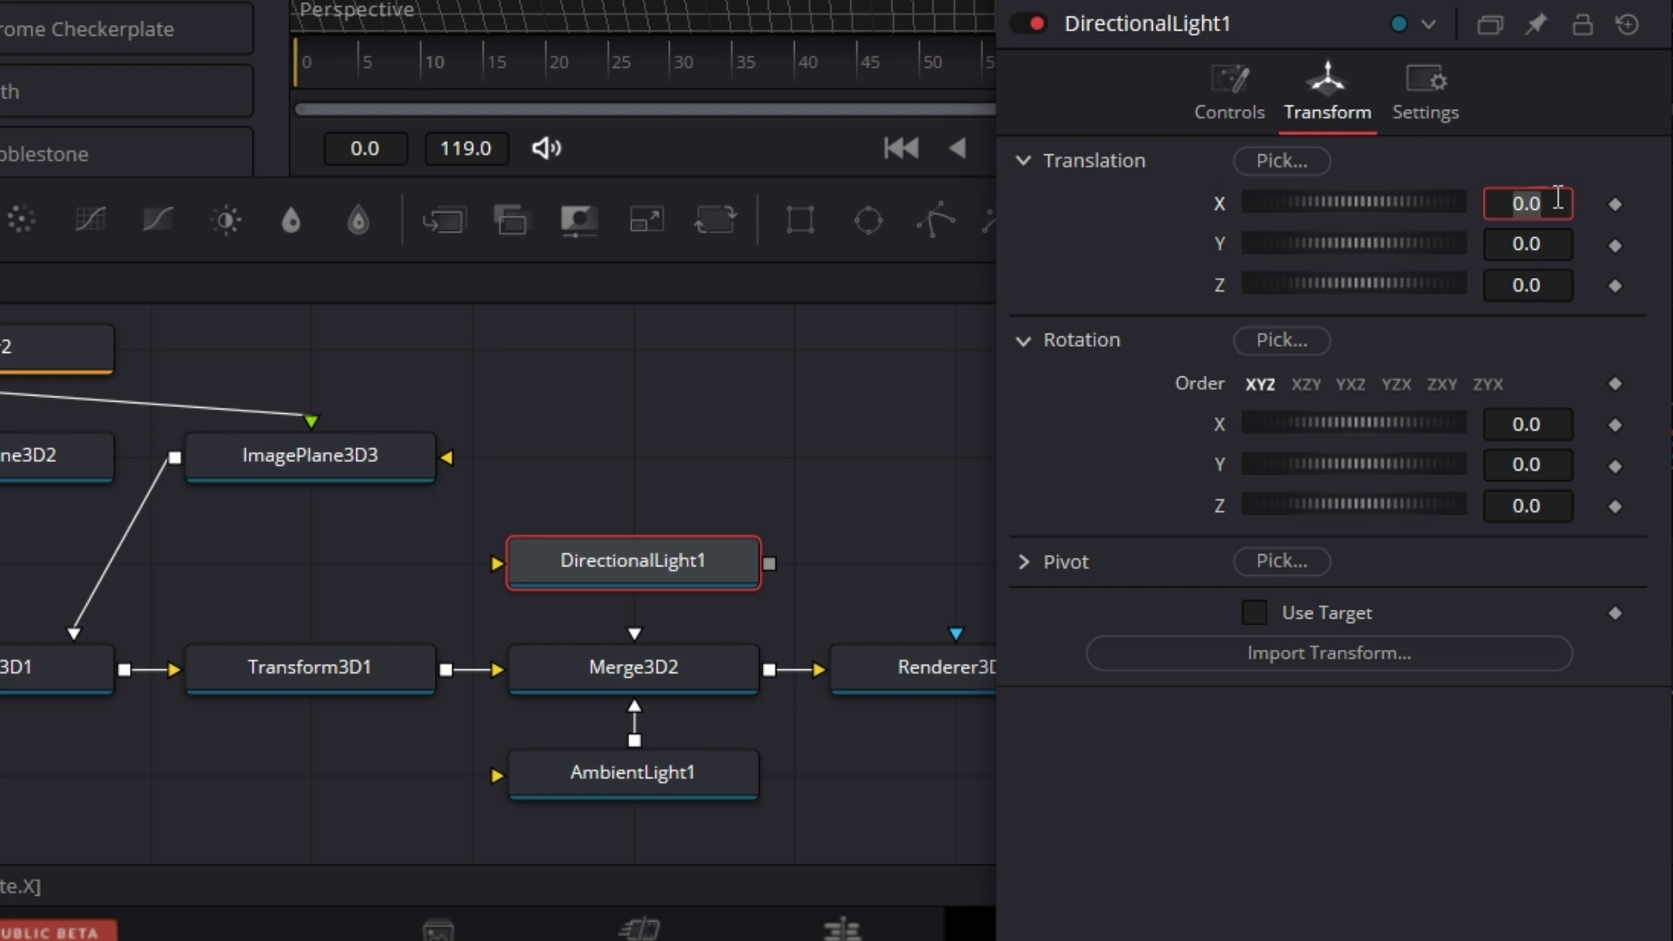
{"action": "type", "text": "30"}
{"action": "key", "text": "Tab"}
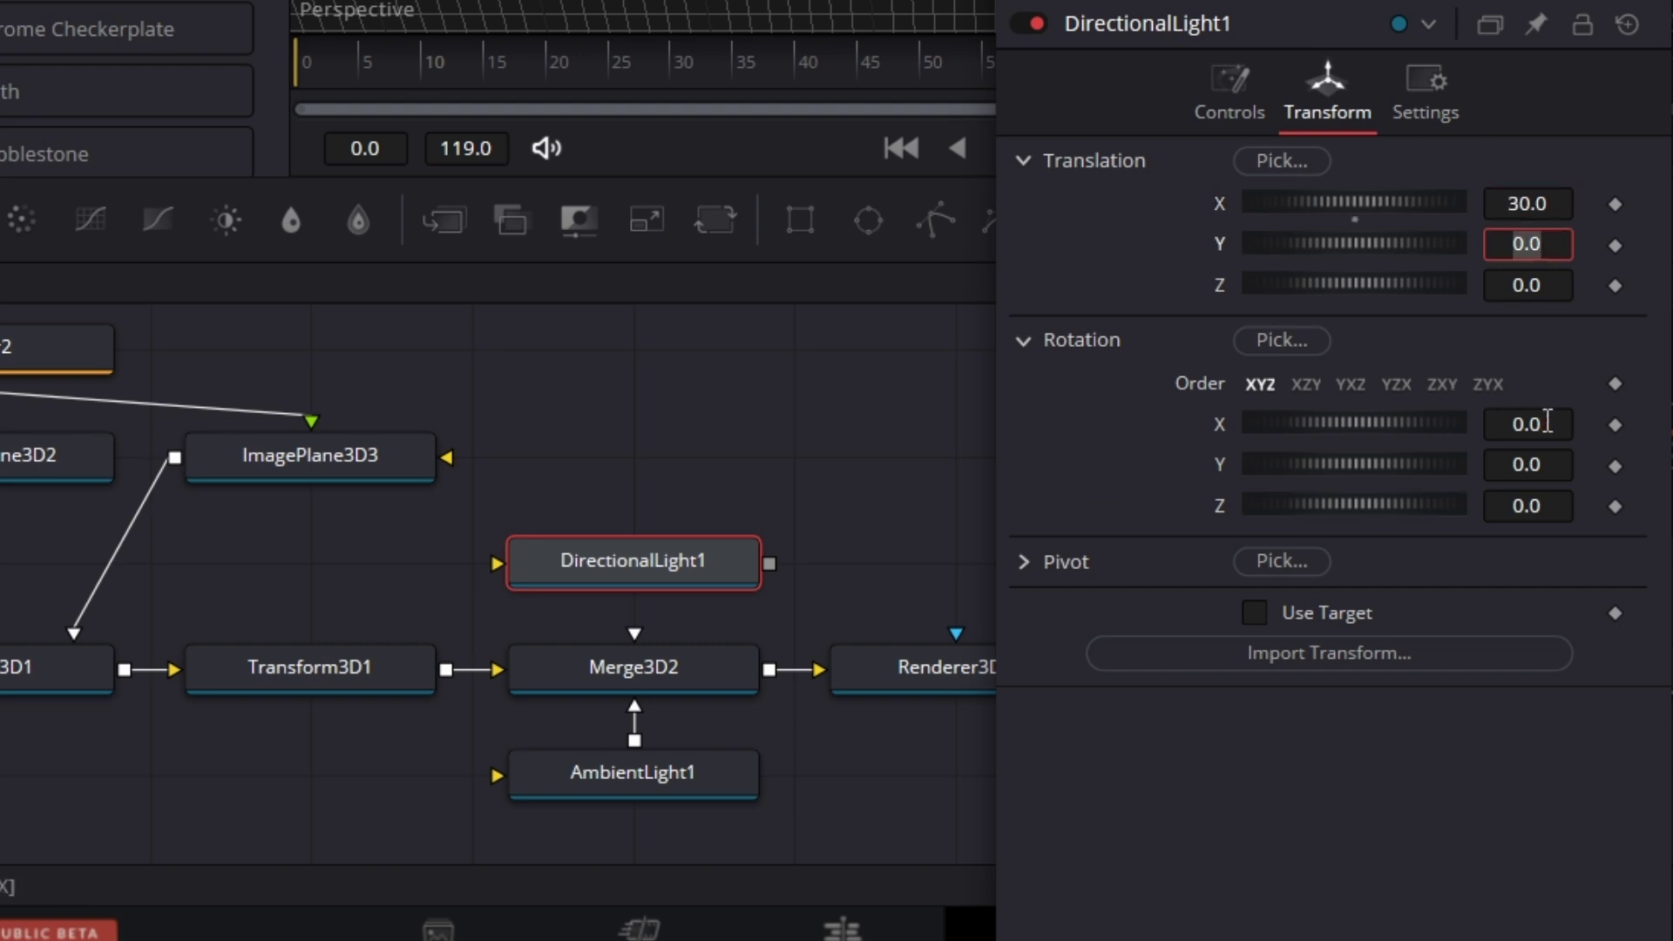
- Set DirectionalLight1's rotation to X 30, Y 30 and Z -30
{"action": "left_click", "coordinate": [1546, 422]}
{"action": "type", "text": "30"}
{"action": "key", "text": "Tab"}
{"action": "type", "text": "3"}
{"action": "key", "text": "Tab"}
{"action": "type", "text": "-30"}
{"action": "key", "text": "Tab"}
{"action": "left_click", "coordinate": [1642, 2]}
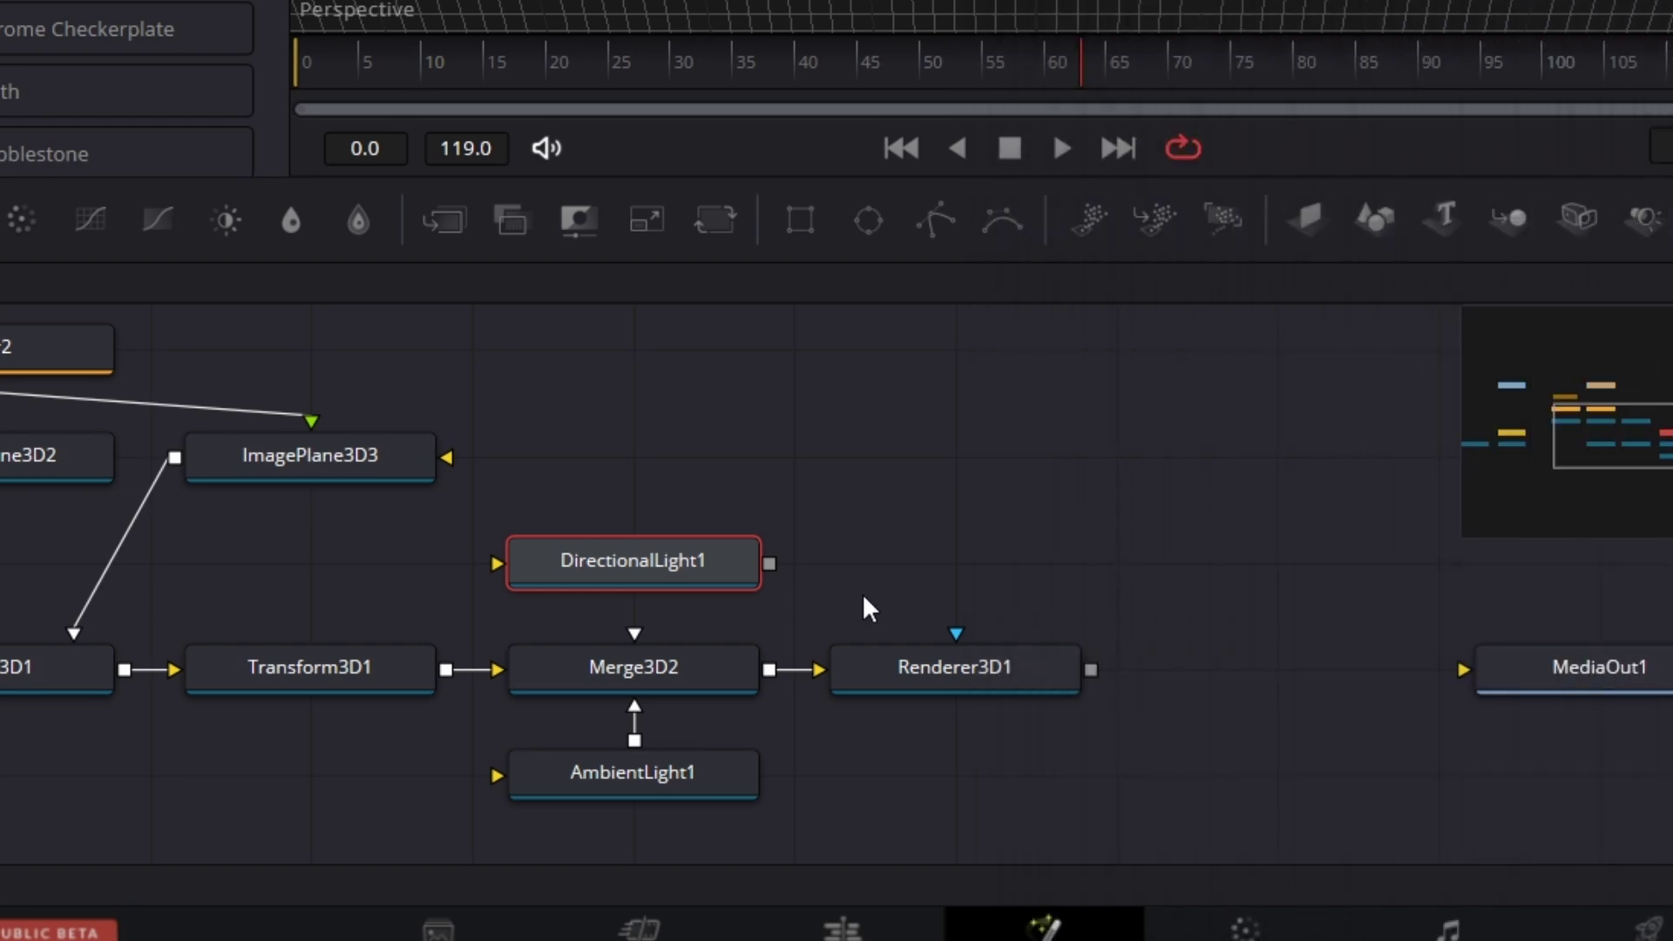
- Connect DirectionalLight1's output to Merge3D2 and show Renderer3D1 in the viewer
{"action": "left_click_drag", "start_coordinate": [770, 563], "coordinate": [669, 672]}
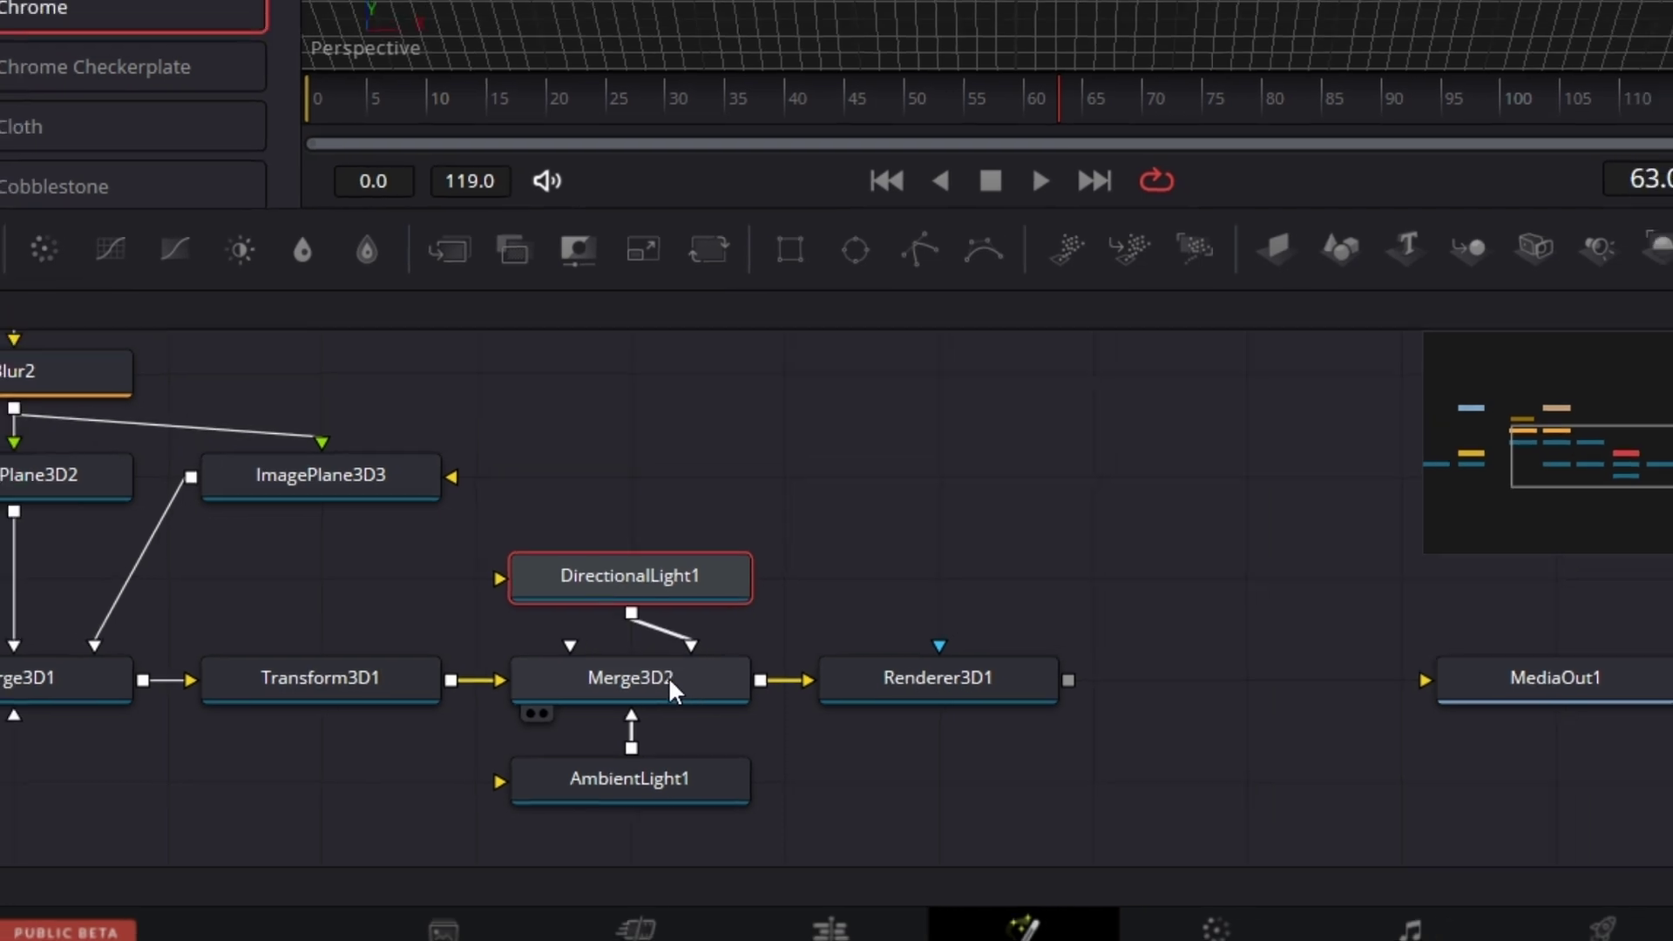
{"action": "left_click_drag", "start_coordinate": [820, 776], "coordinate": [901, 164]}
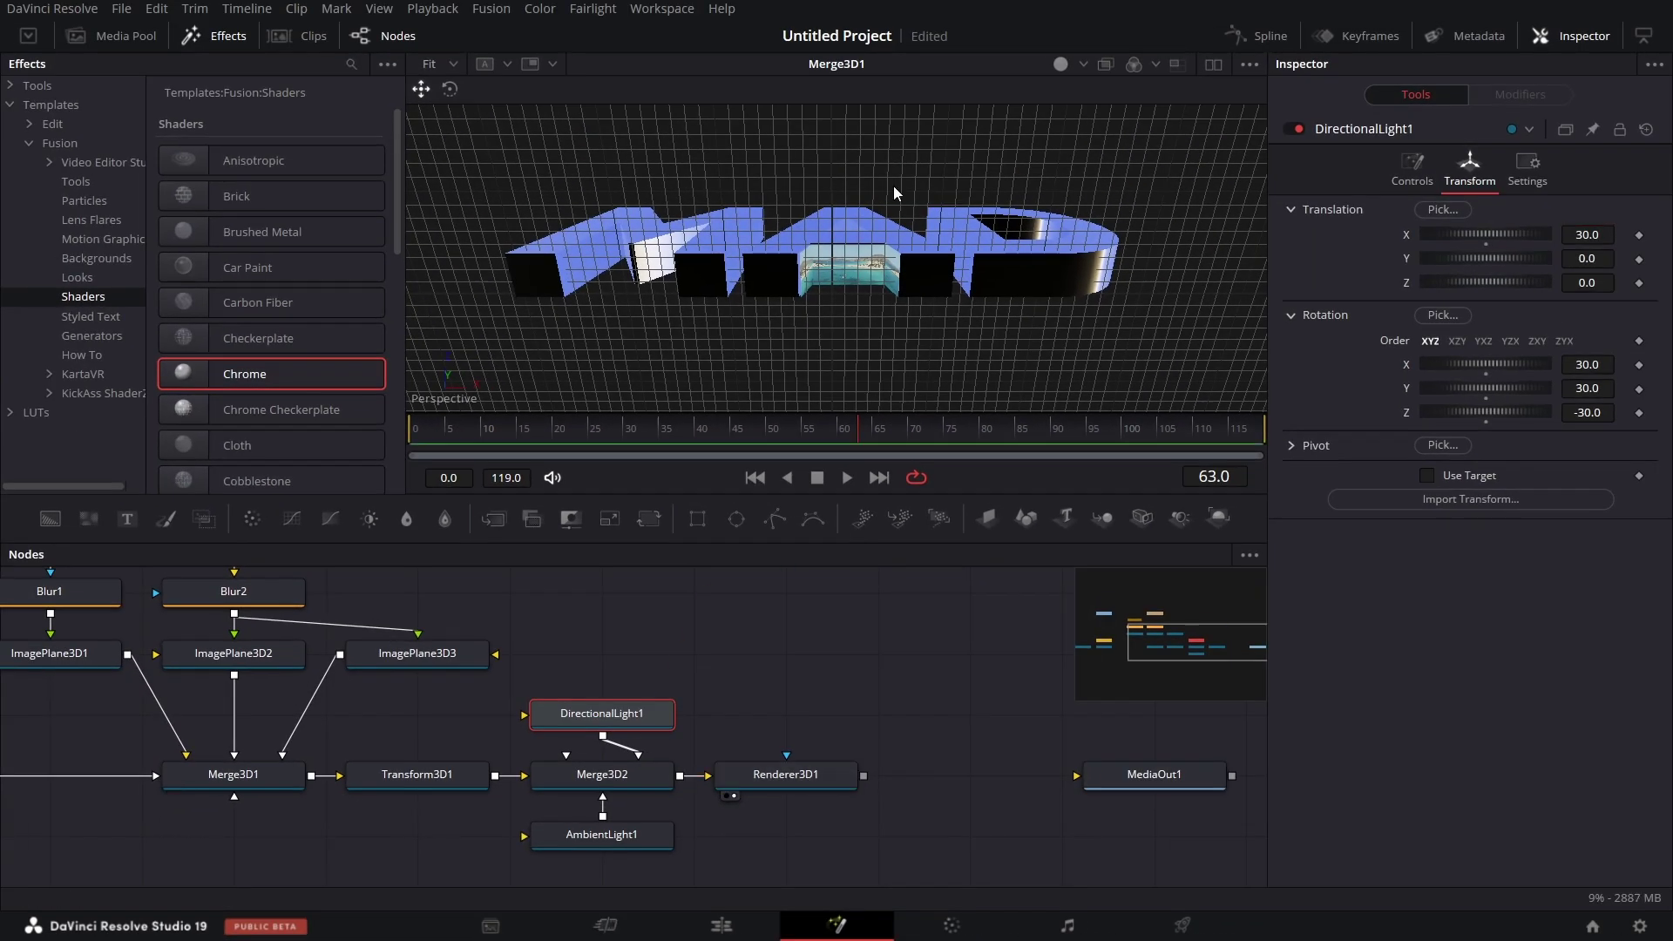
{"action": "scroll", "coordinate": [967, 259], "scroll_direction": "up", "scroll_amount": 5}
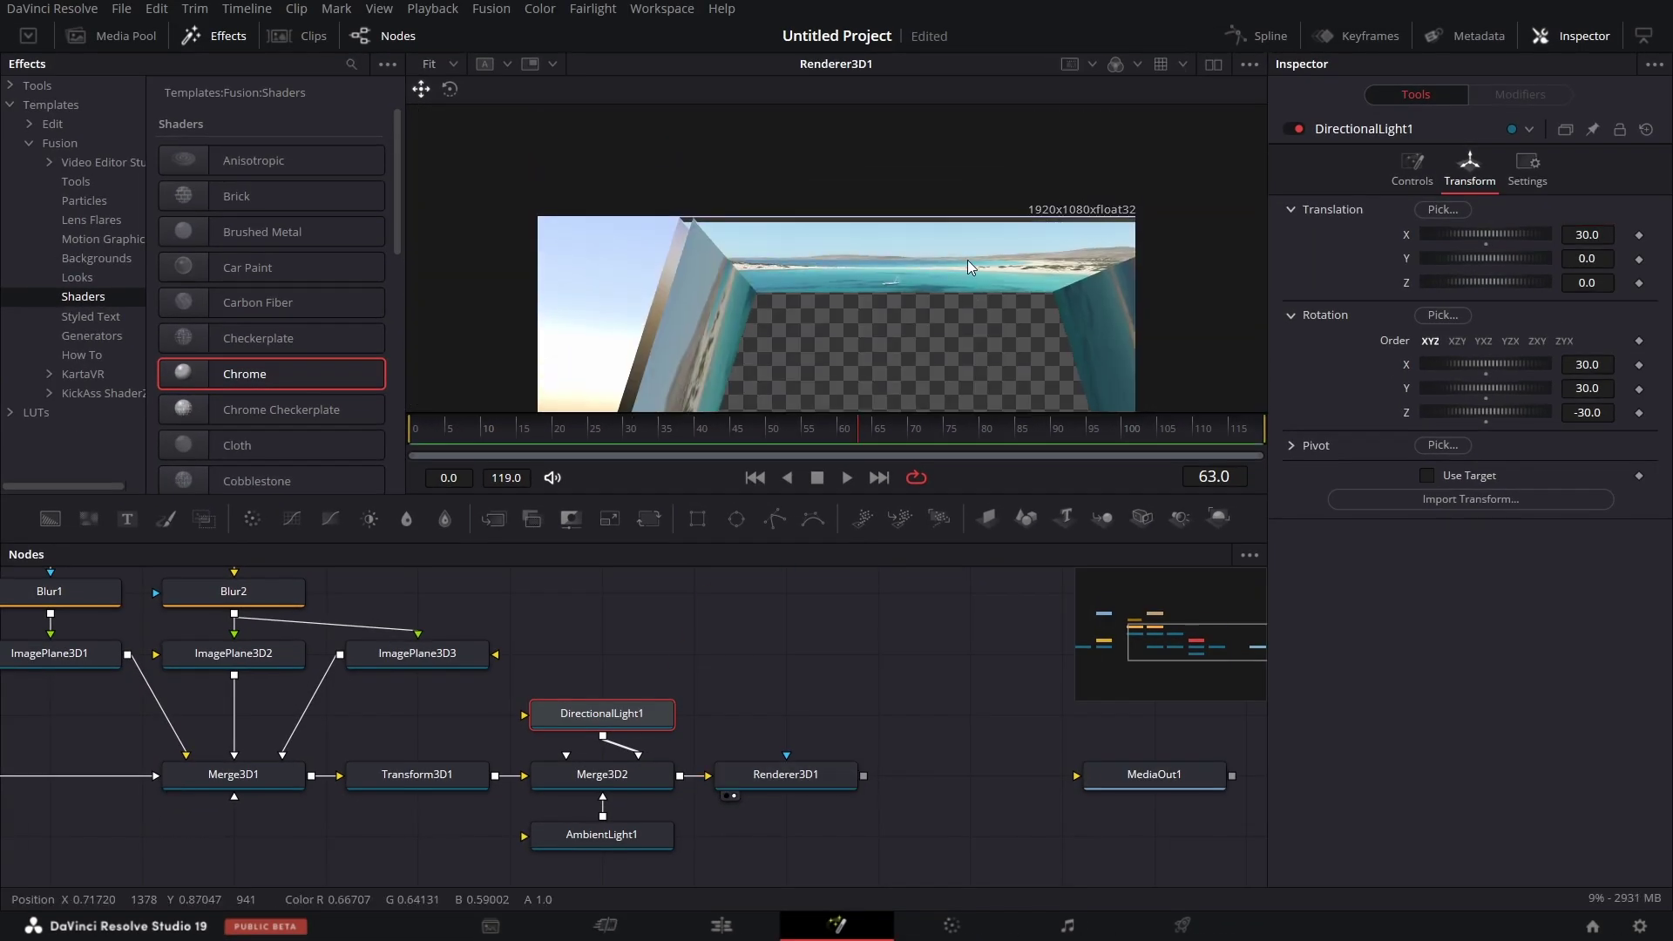
{"action": "scroll", "coordinate": [967, 260], "scroll_direction": "down", "scroll_amount": 4}
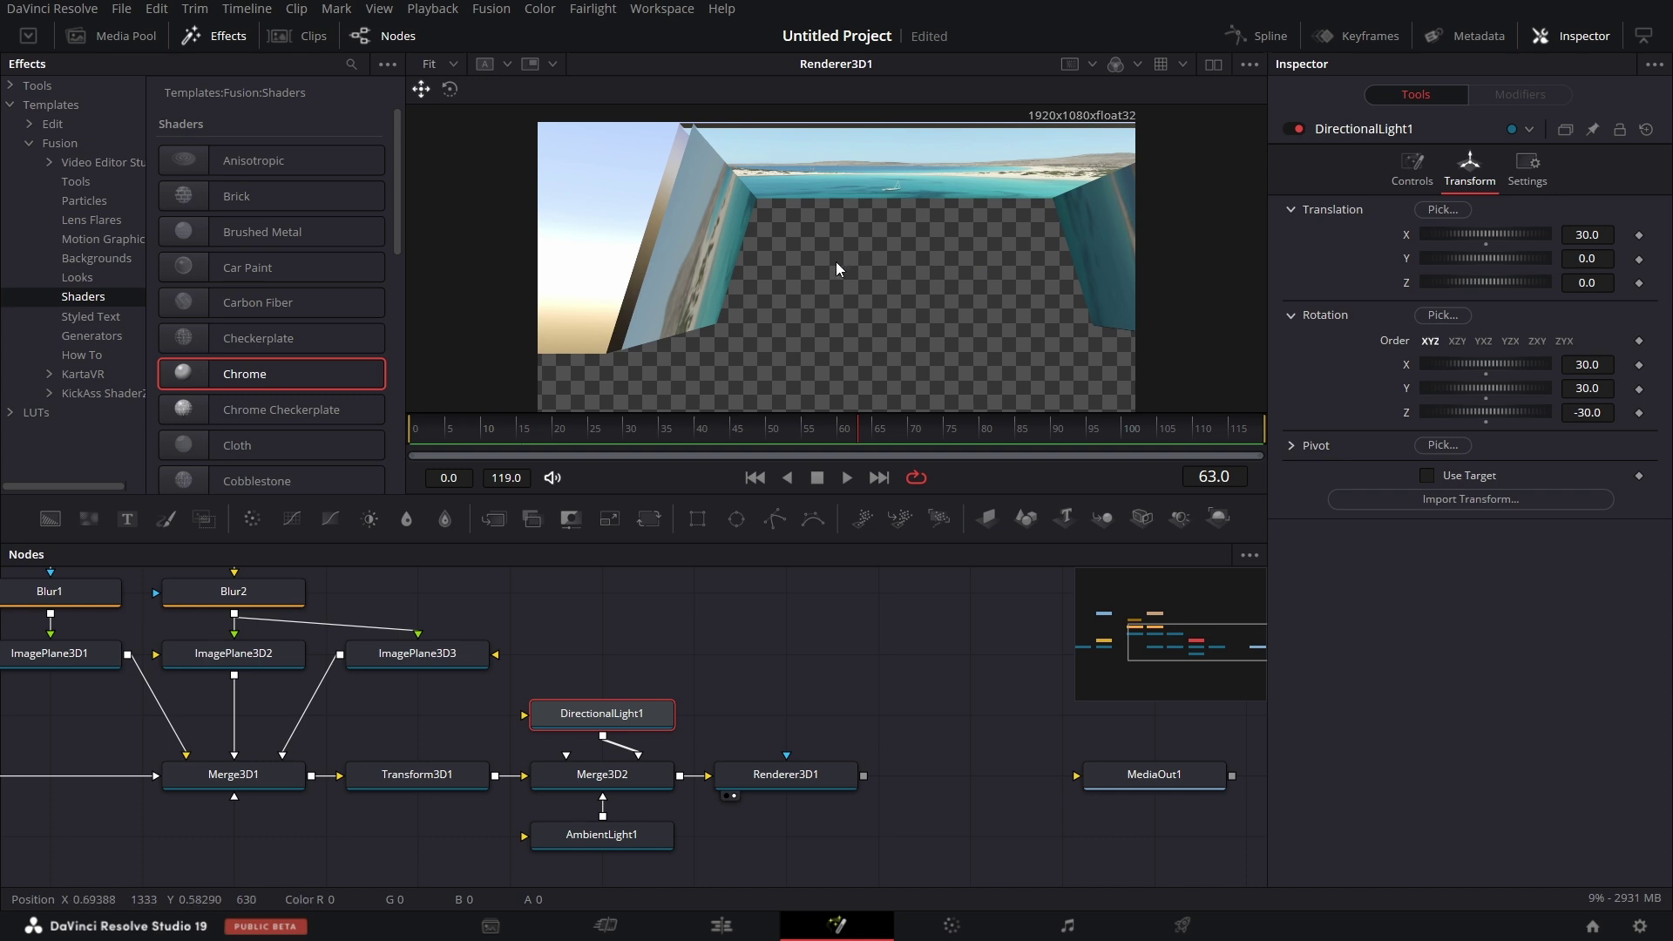
{"action": "scroll", "coordinate": [905, 232], "scroll_direction": "right", "scroll_amount": 4}
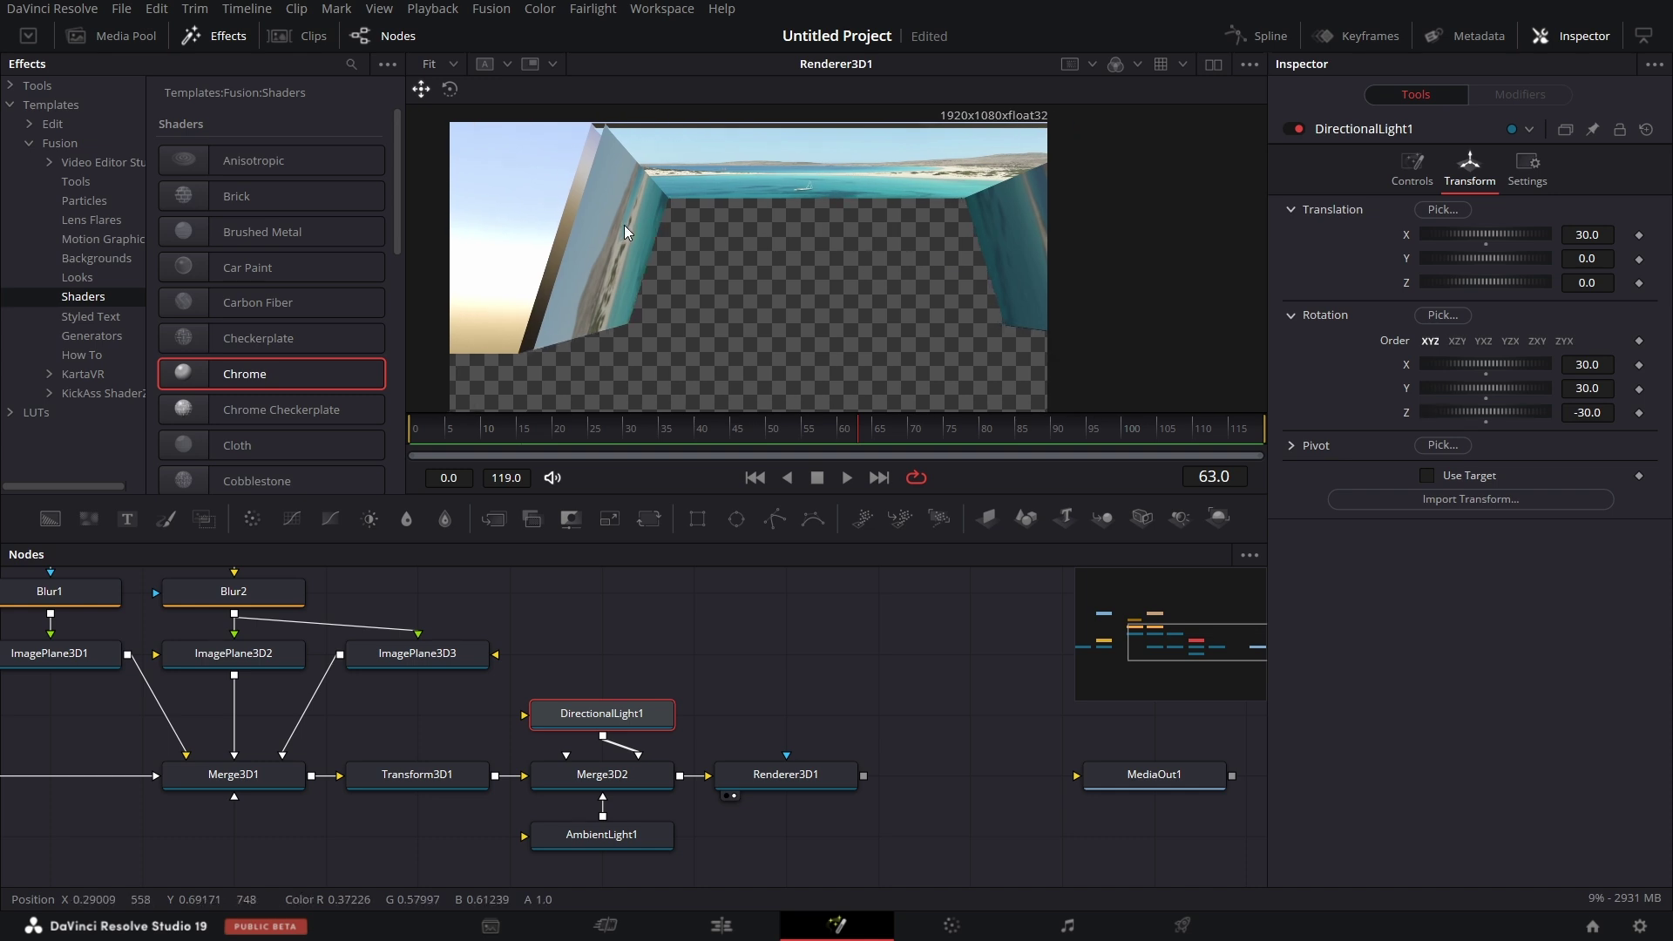
- Adjust ImagePlane3D2's translation to about X -0.391, Y 0.577 and Z 0.45
{"action": "left_click", "coordinate": [257, 670]}
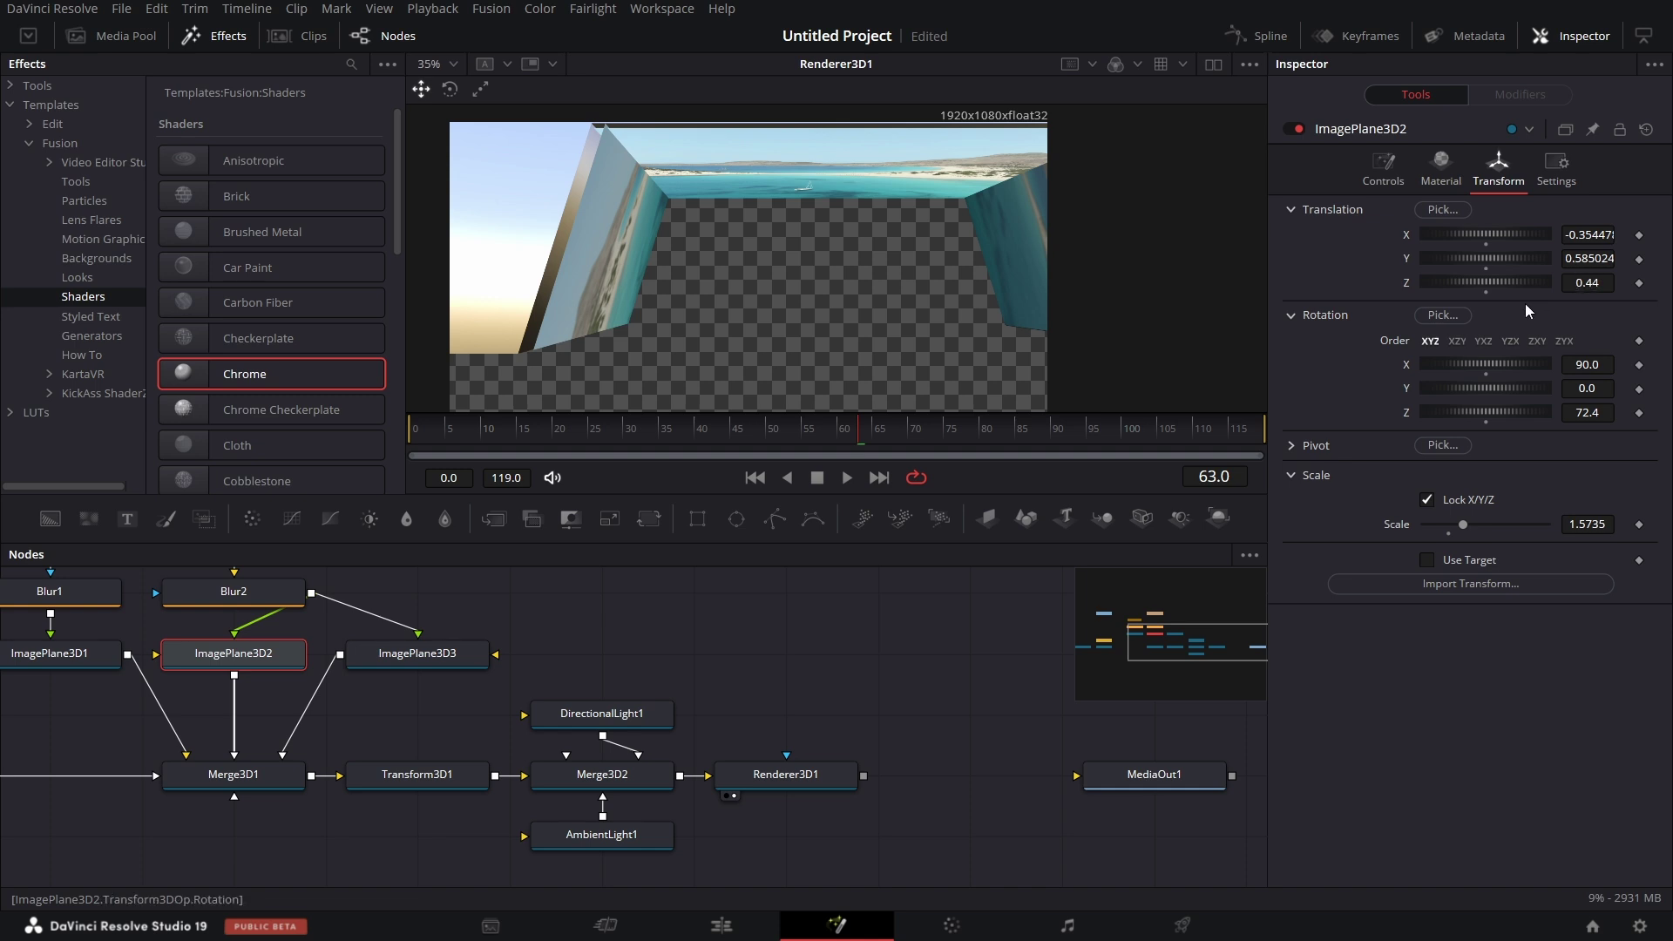
{"action": "left_click_drag", "start_coordinate": [1595, 283], "coordinate": [1601, 234]}
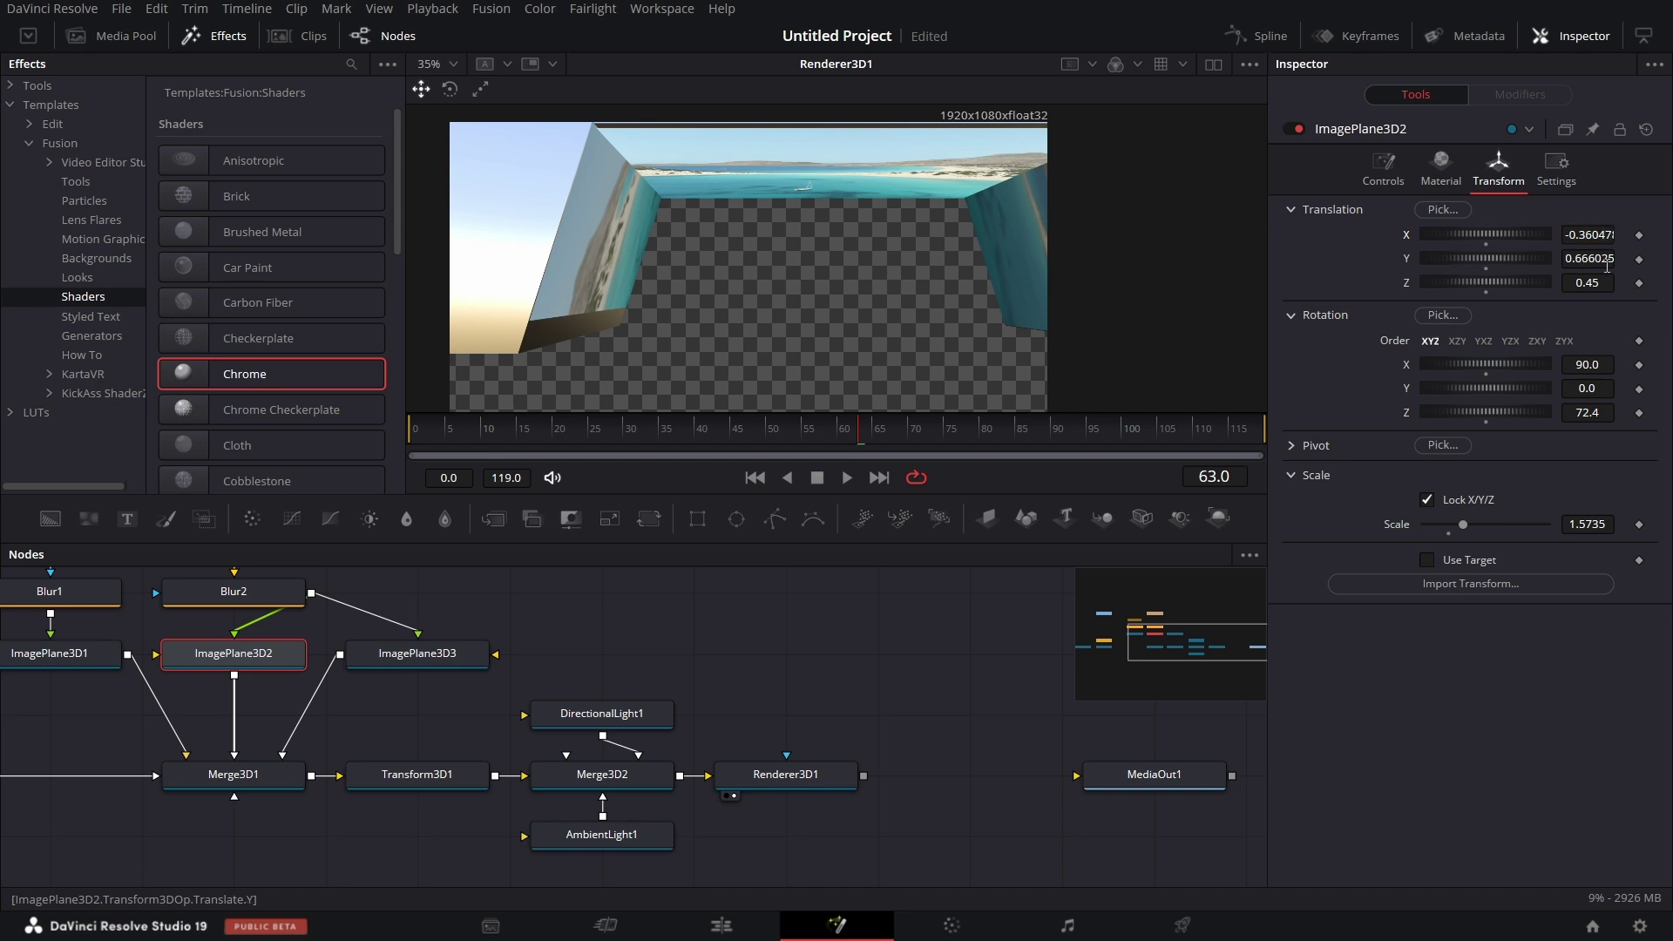
{"action": "left_click_drag", "start_coordinate": [1606, 265], "coordinate": [1593, 233]}
- Add a Background node below the gap between Renderer3D1 and MediaOut1
{"action": "scroll", "coordinate": [826, 721], "scroll_direction": "right", "scroll_amount": 2}
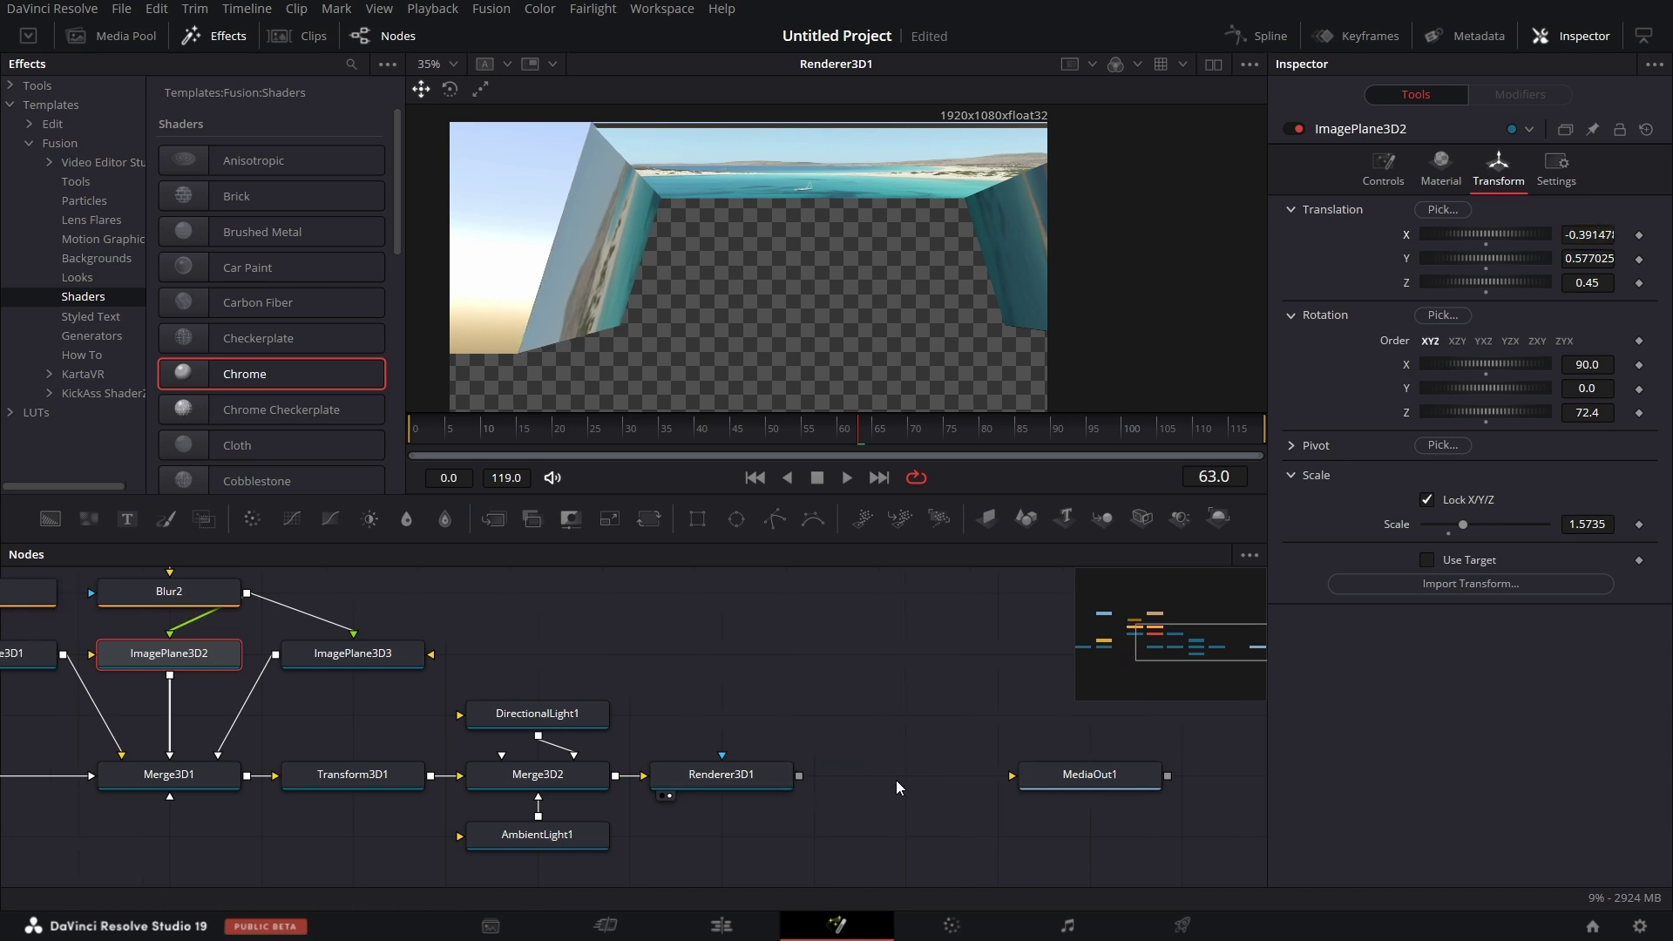
{"action": "left_click", "coordinate": [755, 775]}
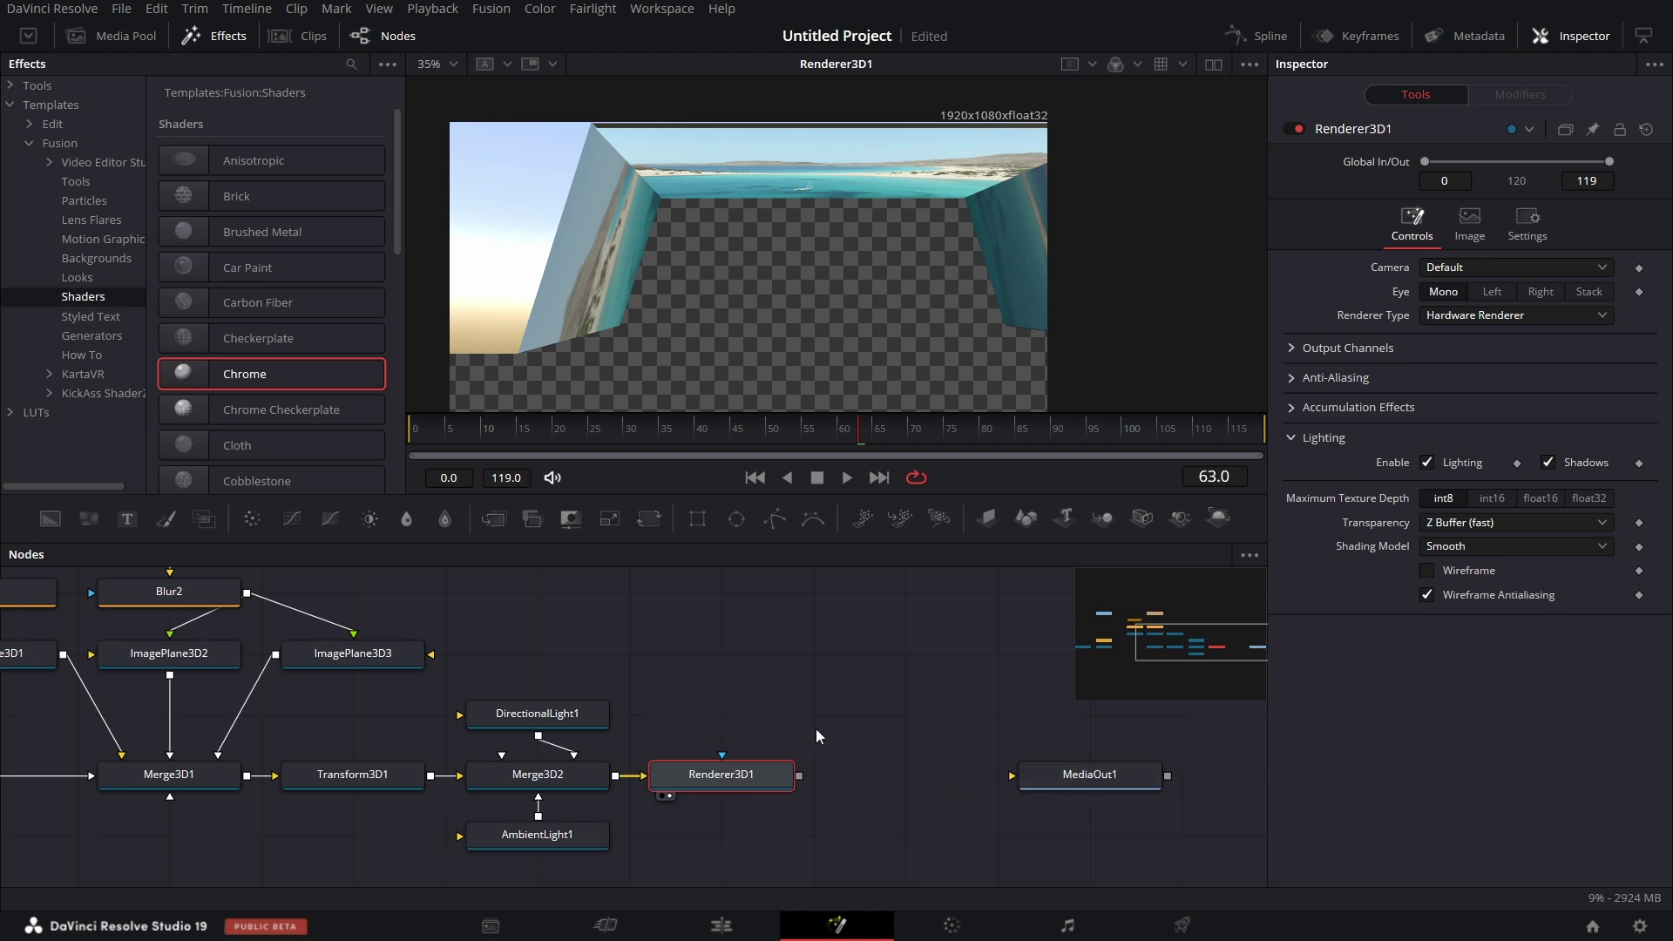
{"action": "scroll", "coordinate": [815, 734], "scroll_direction": "down", "scroll_amount": 1}
{"action": "left_click_drag", "start_coordinate": [60, 517], "coordinate": [908, 829]}
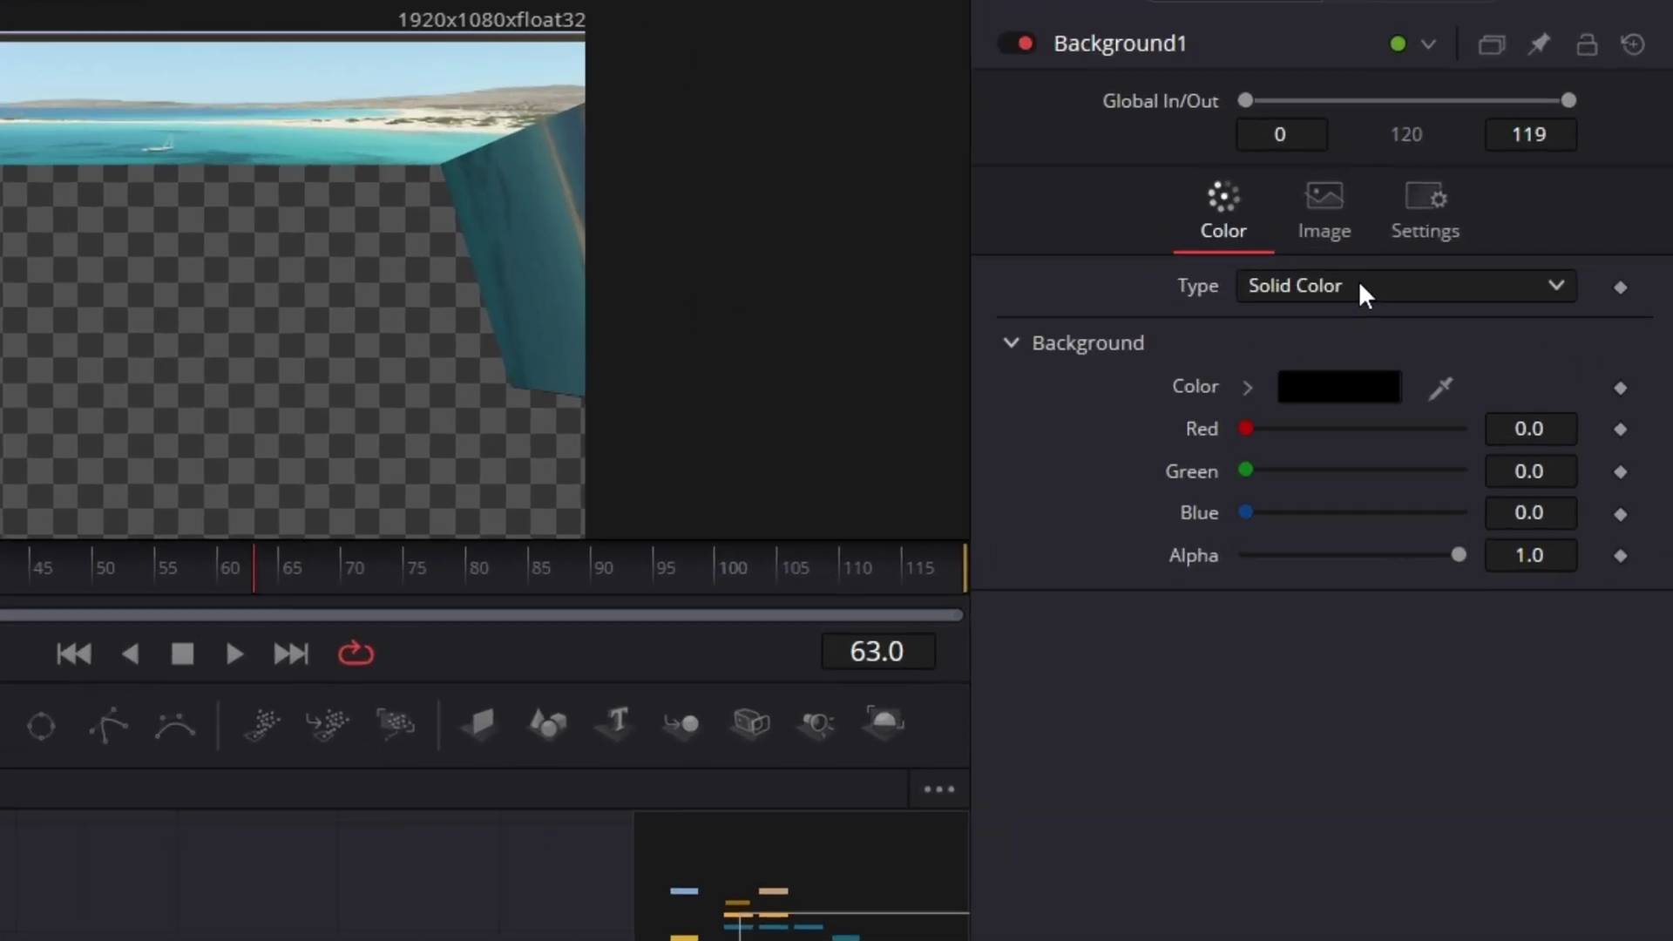
- Make Background1 a gradient of type Radial and set its start X to 0.5
{"action": "left_click", "coordinate": [1488, 269]}
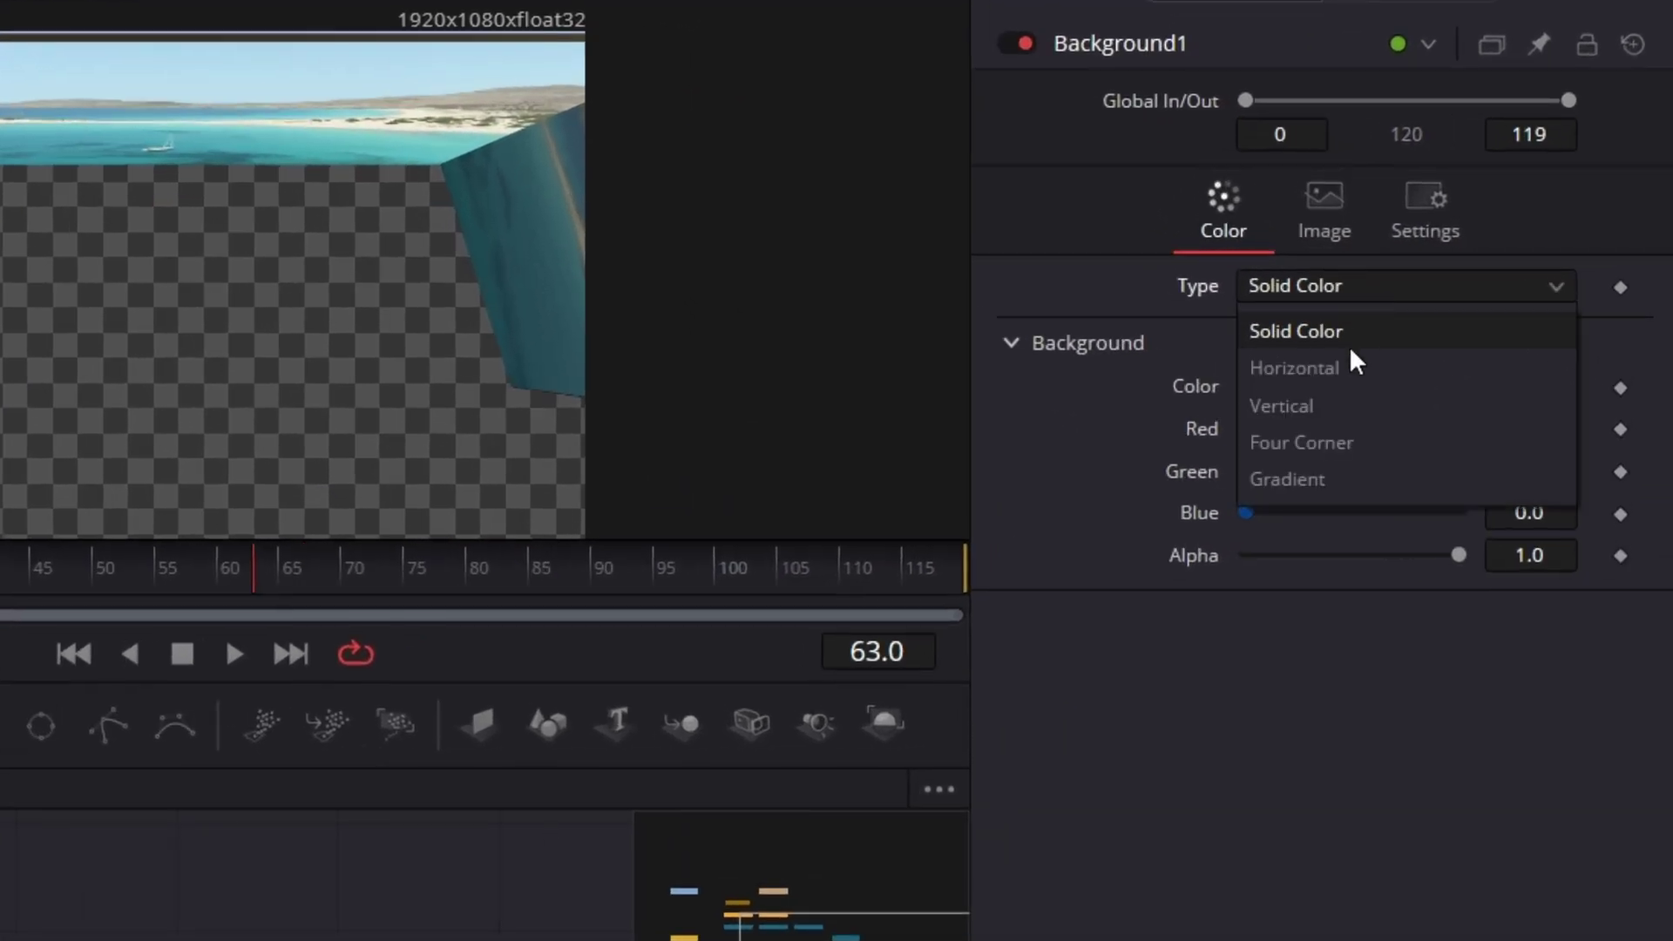
{"action": "left_click", "coordinate": [1330, 480]}
{"action": "left_click", "coordinate": [1309, 385]}
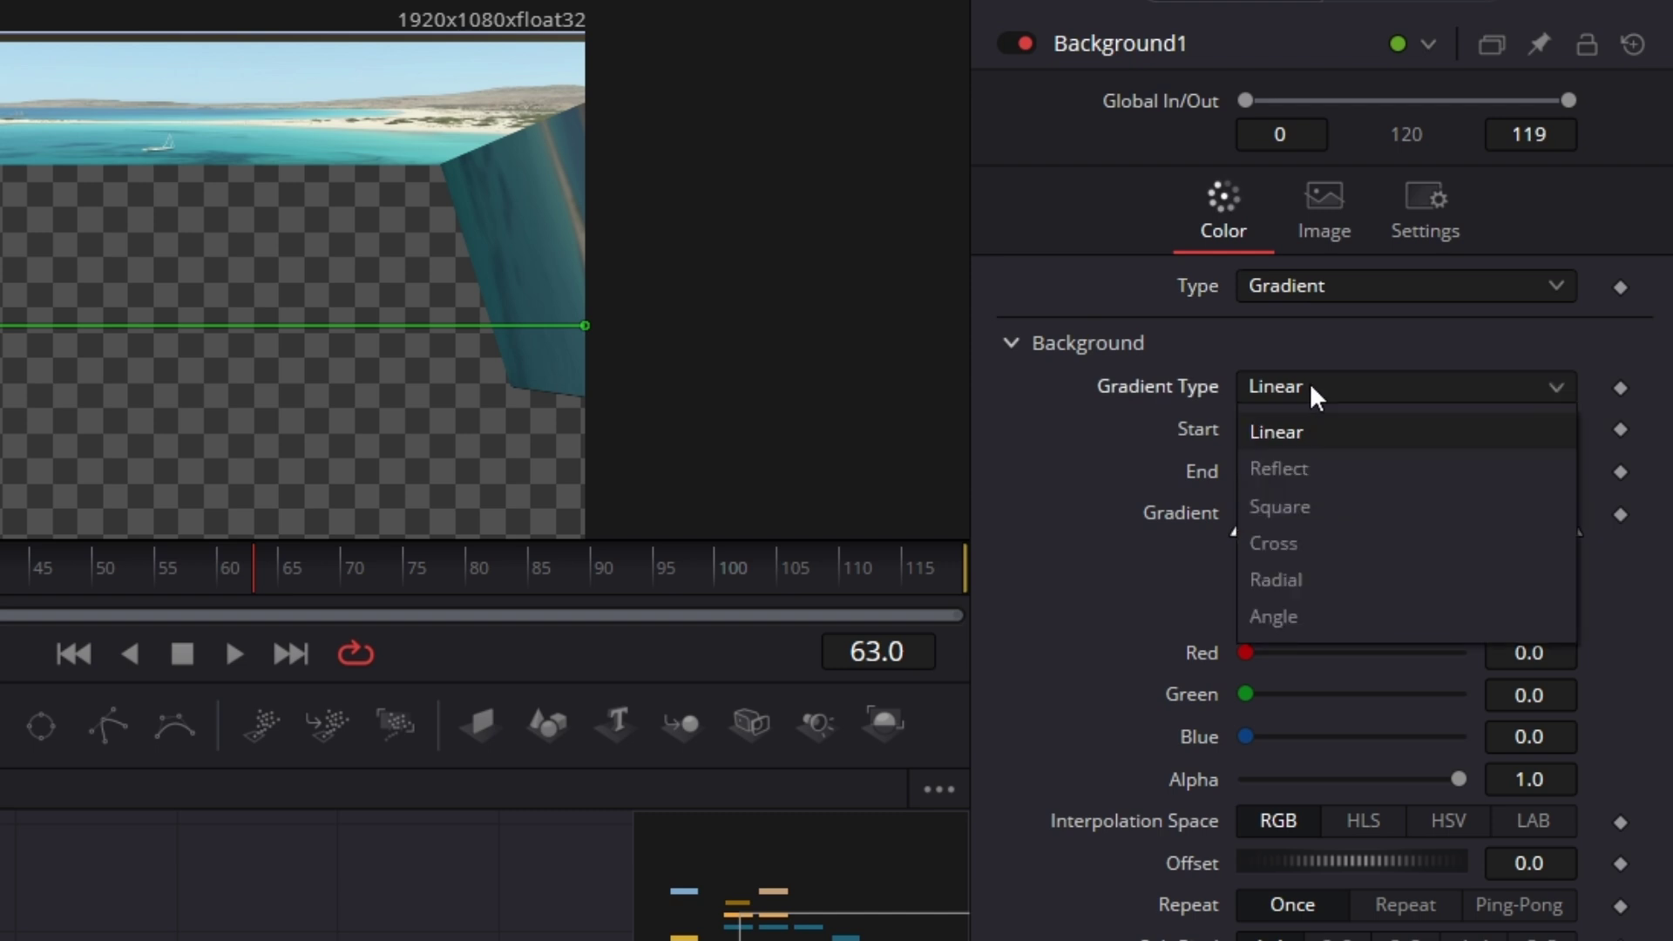
{"action": "left_click", "coordinate": [1319, 579]}
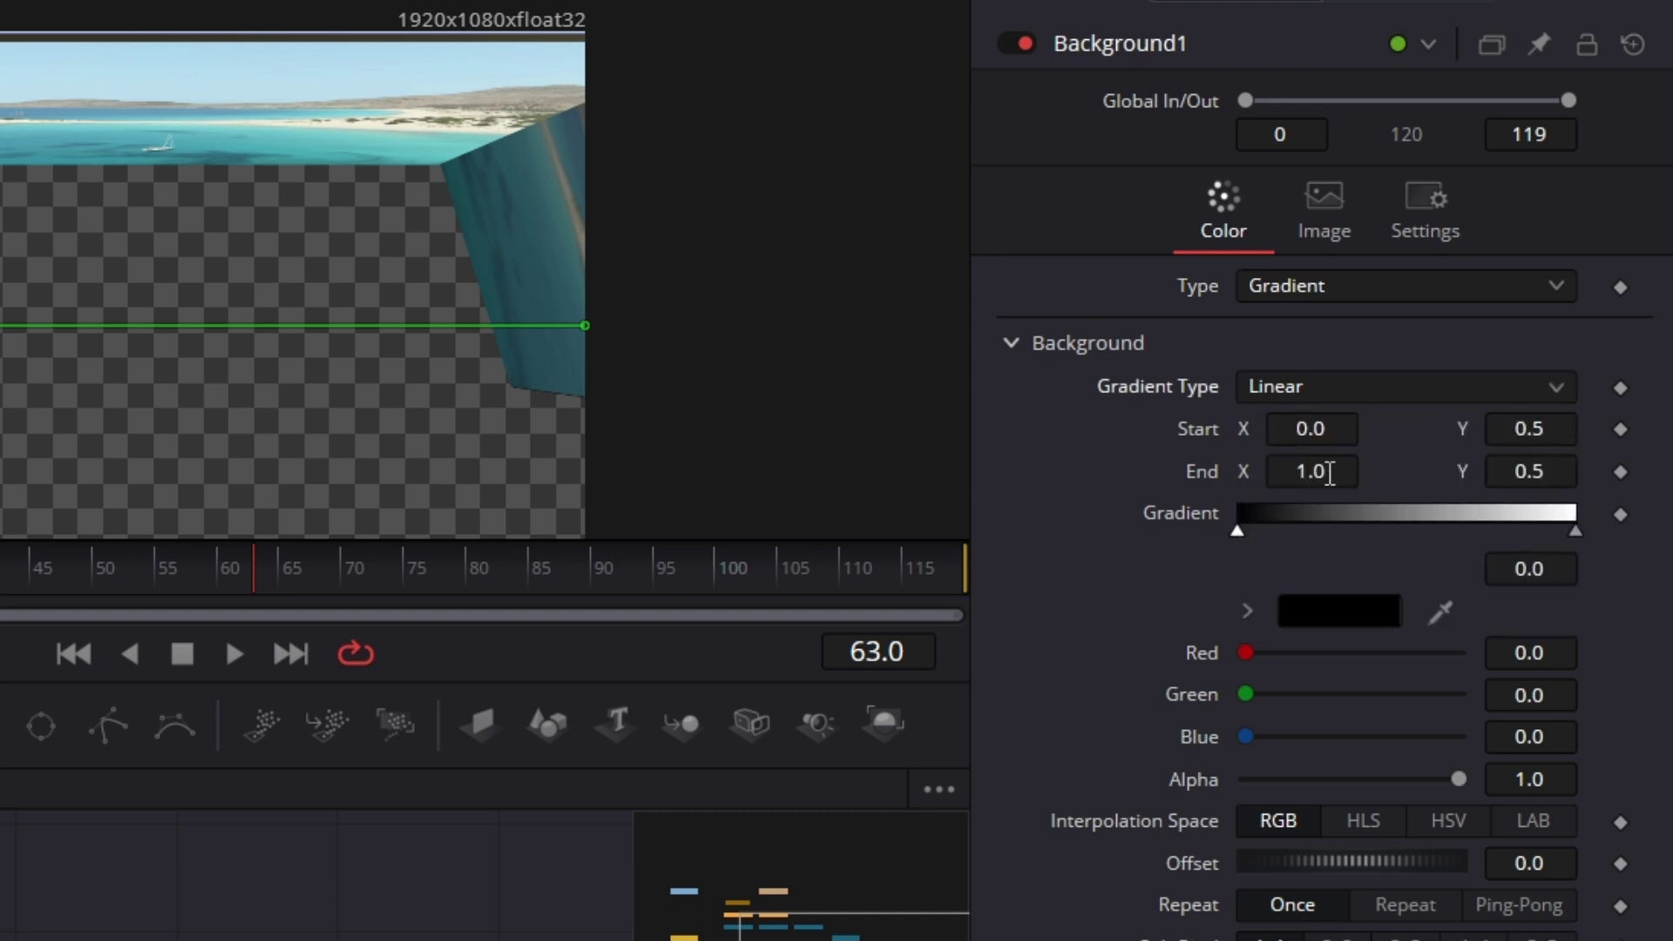
{"action": "left_click", "coordinate": [1340, 428]}
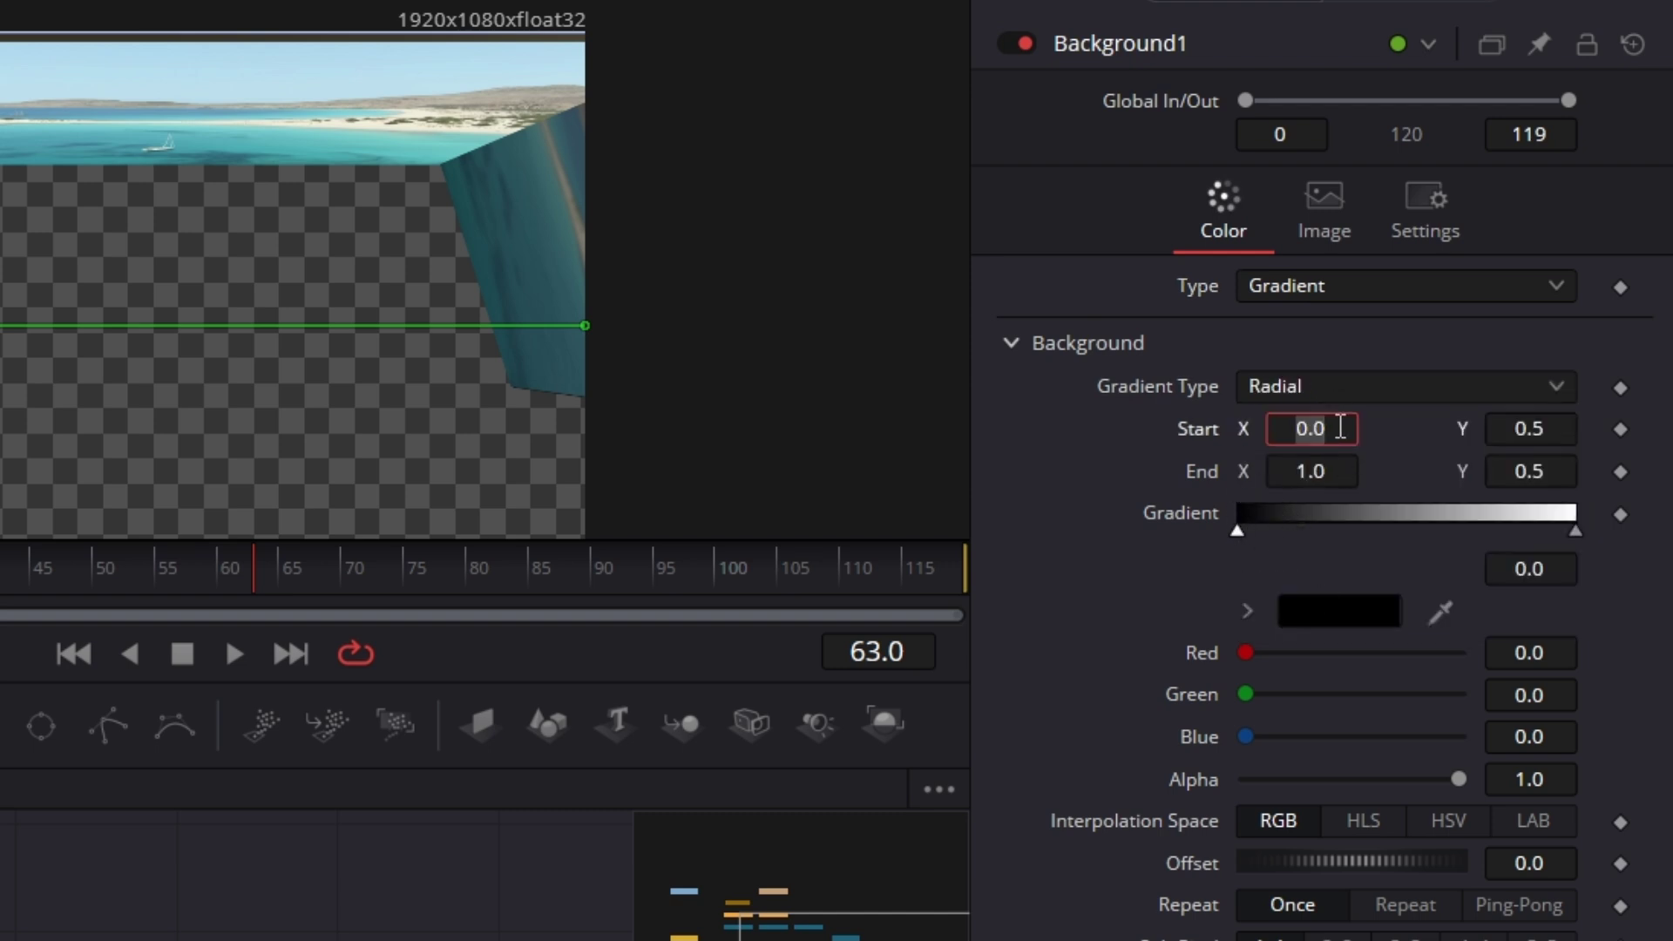
{"action": "type", "text": "0.5"}
{"action": "key", "text": "Tab"}
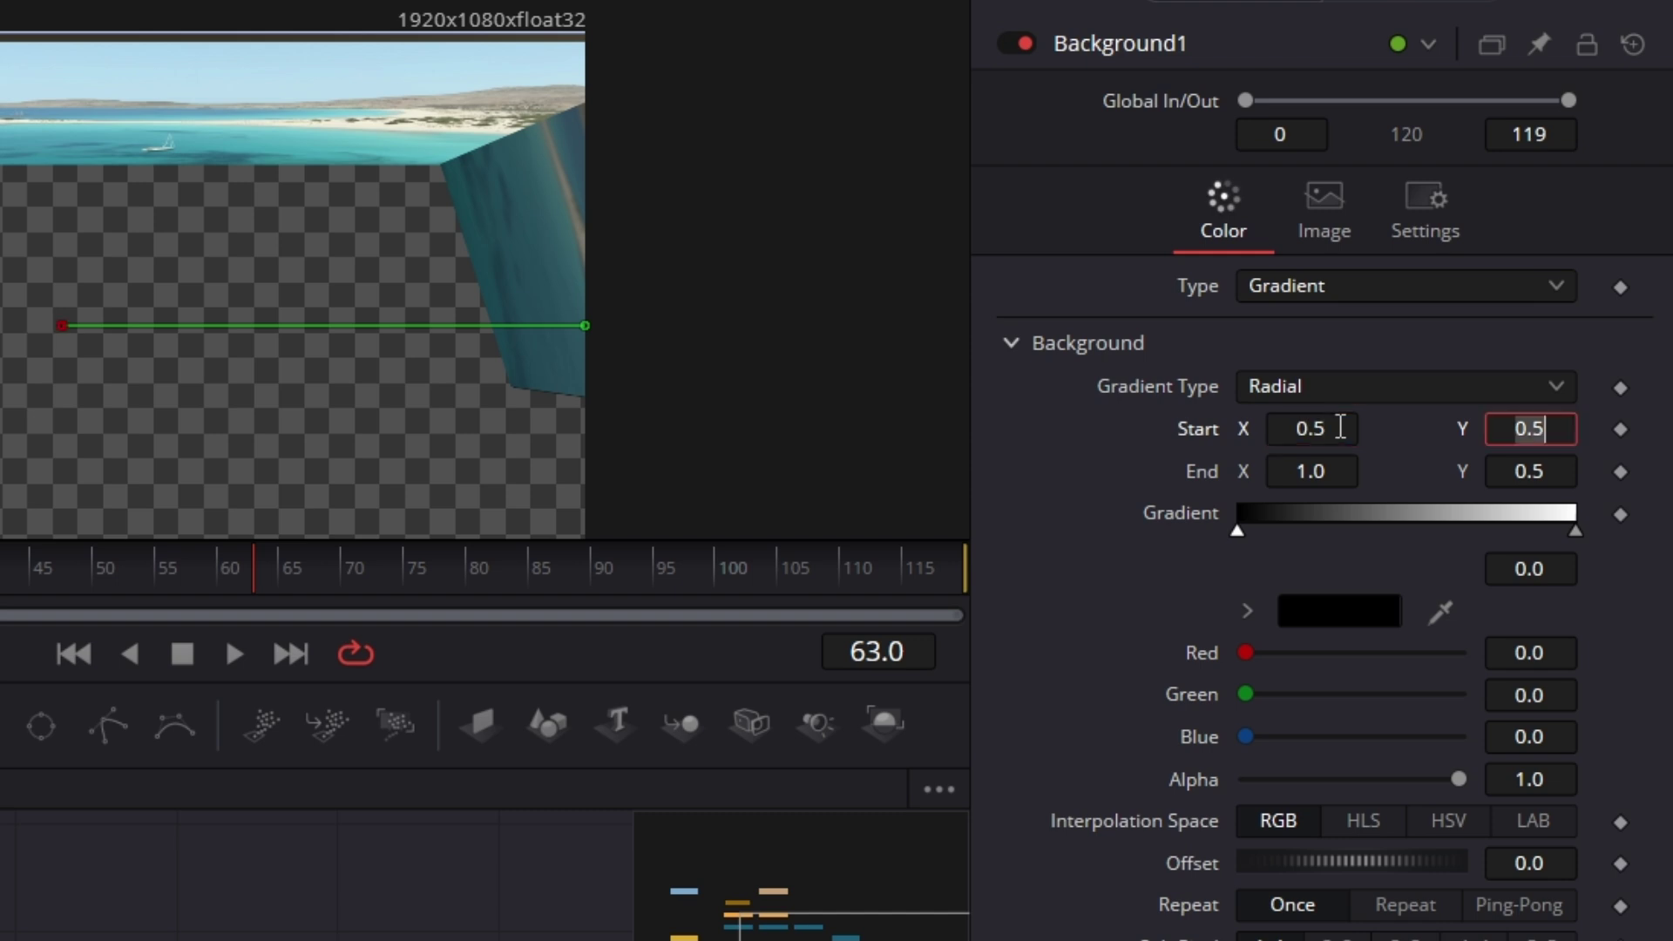
- Color the first stop of Background1's gradient dark purple, #3b0035
{"action": "left_click", "coordinate": [1237, 542]}
{"action": "left_click", "coordinate": [1336, 609]}
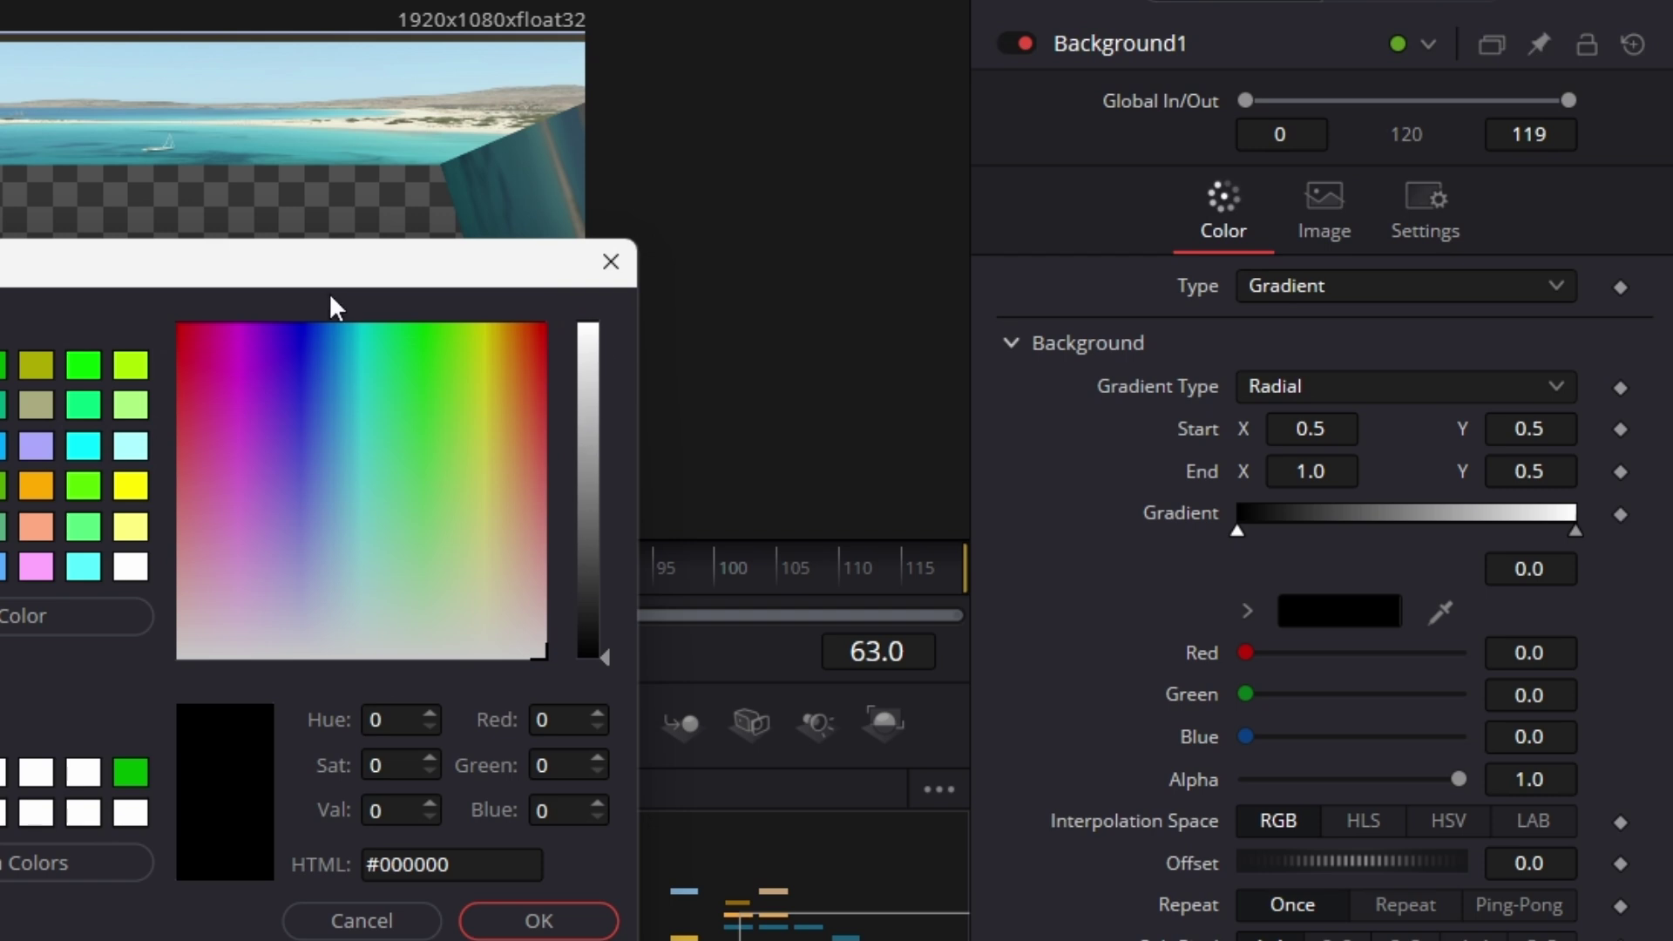
{"action": "left_click_drag", "start_coordinate": [250, 357], "coordinate": [232, 324]}
{"action": "left_click", "coordinate": [584, 580]}
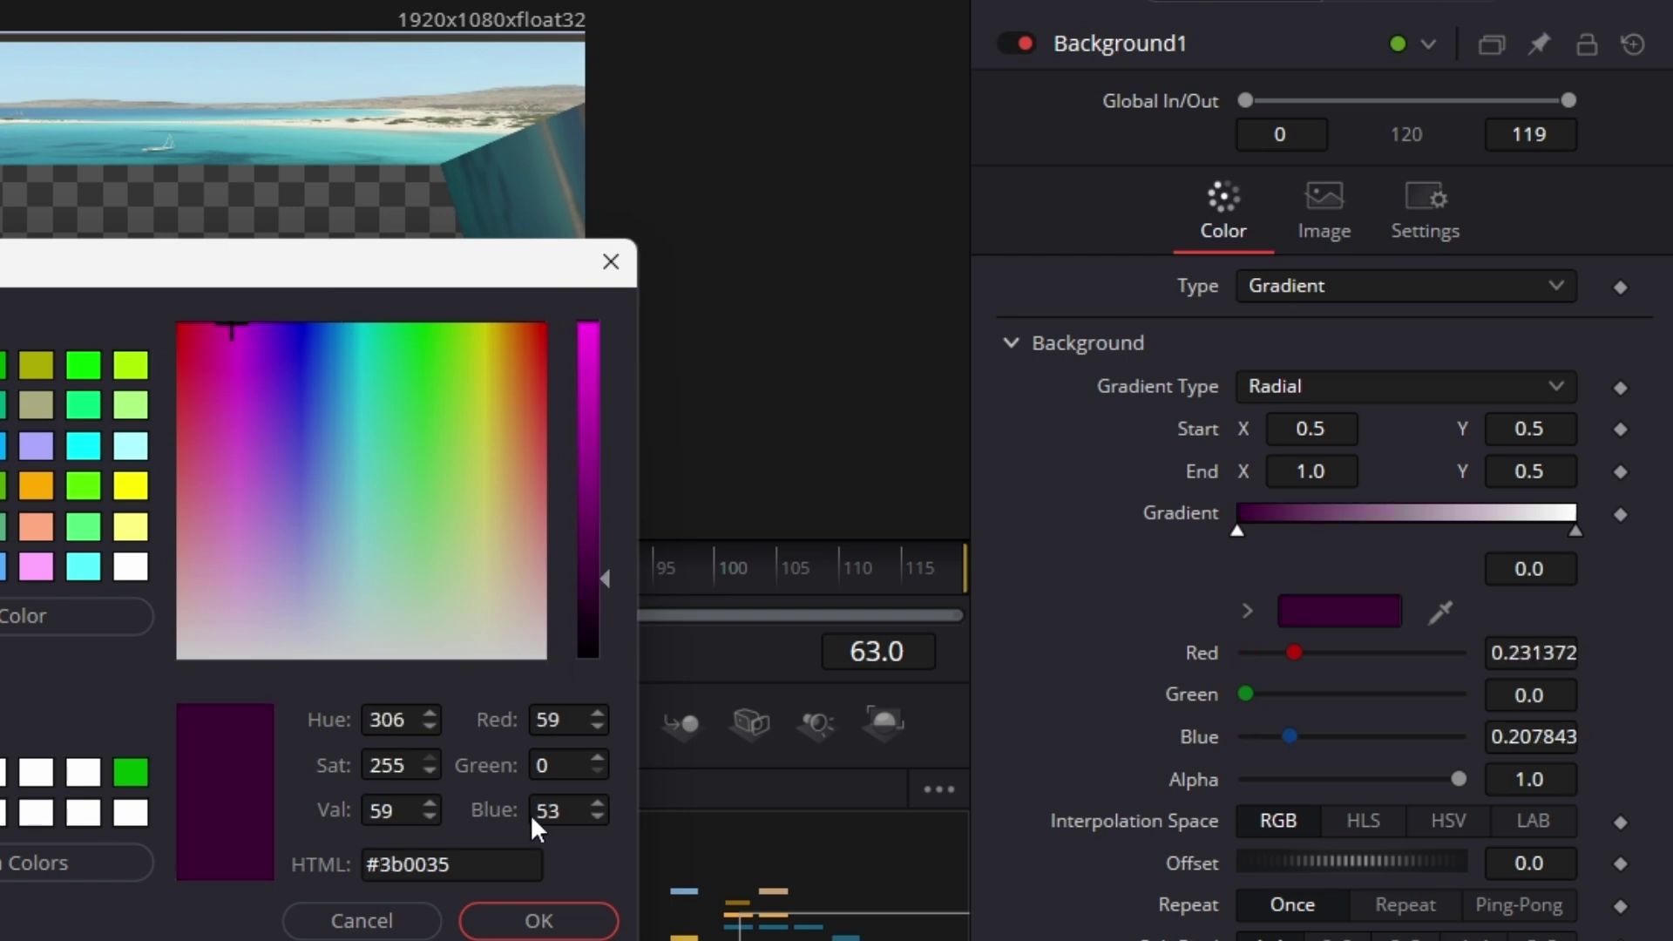
{"action": "left_click", "coordinate": [538, 921]}
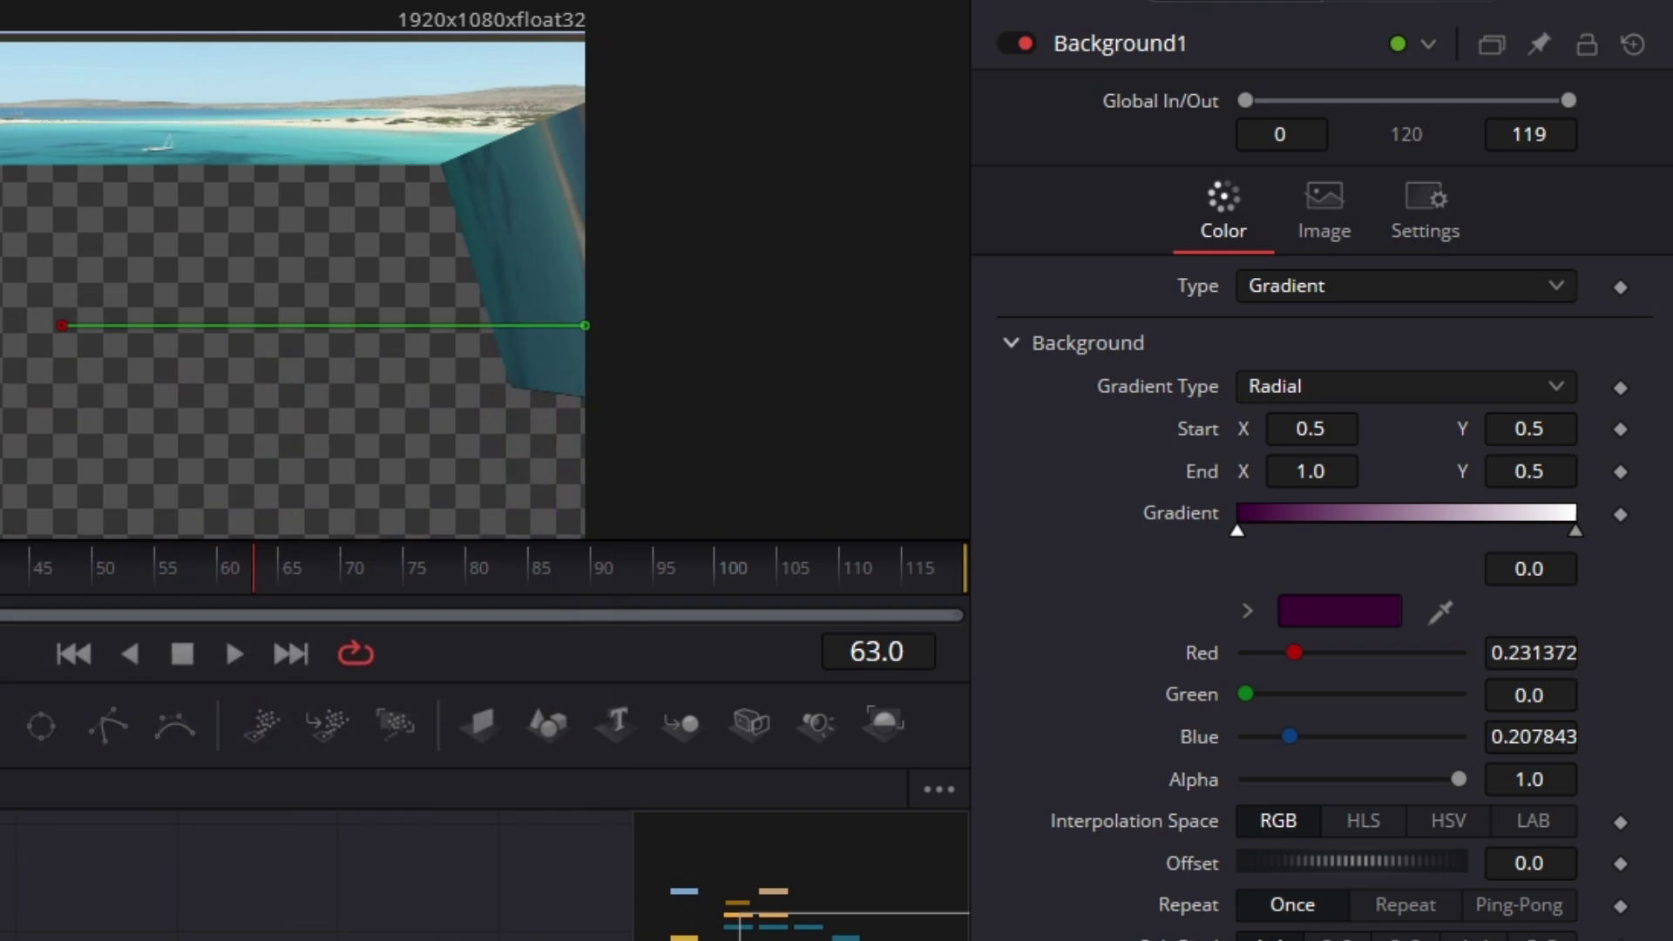
- Color the end stop of Background1's gradient a near-black purple, #180813
{"action": "left_click", "coordinate": [1579, 531]}
{"action": "left_click", "coordinate": [1363, 615]}
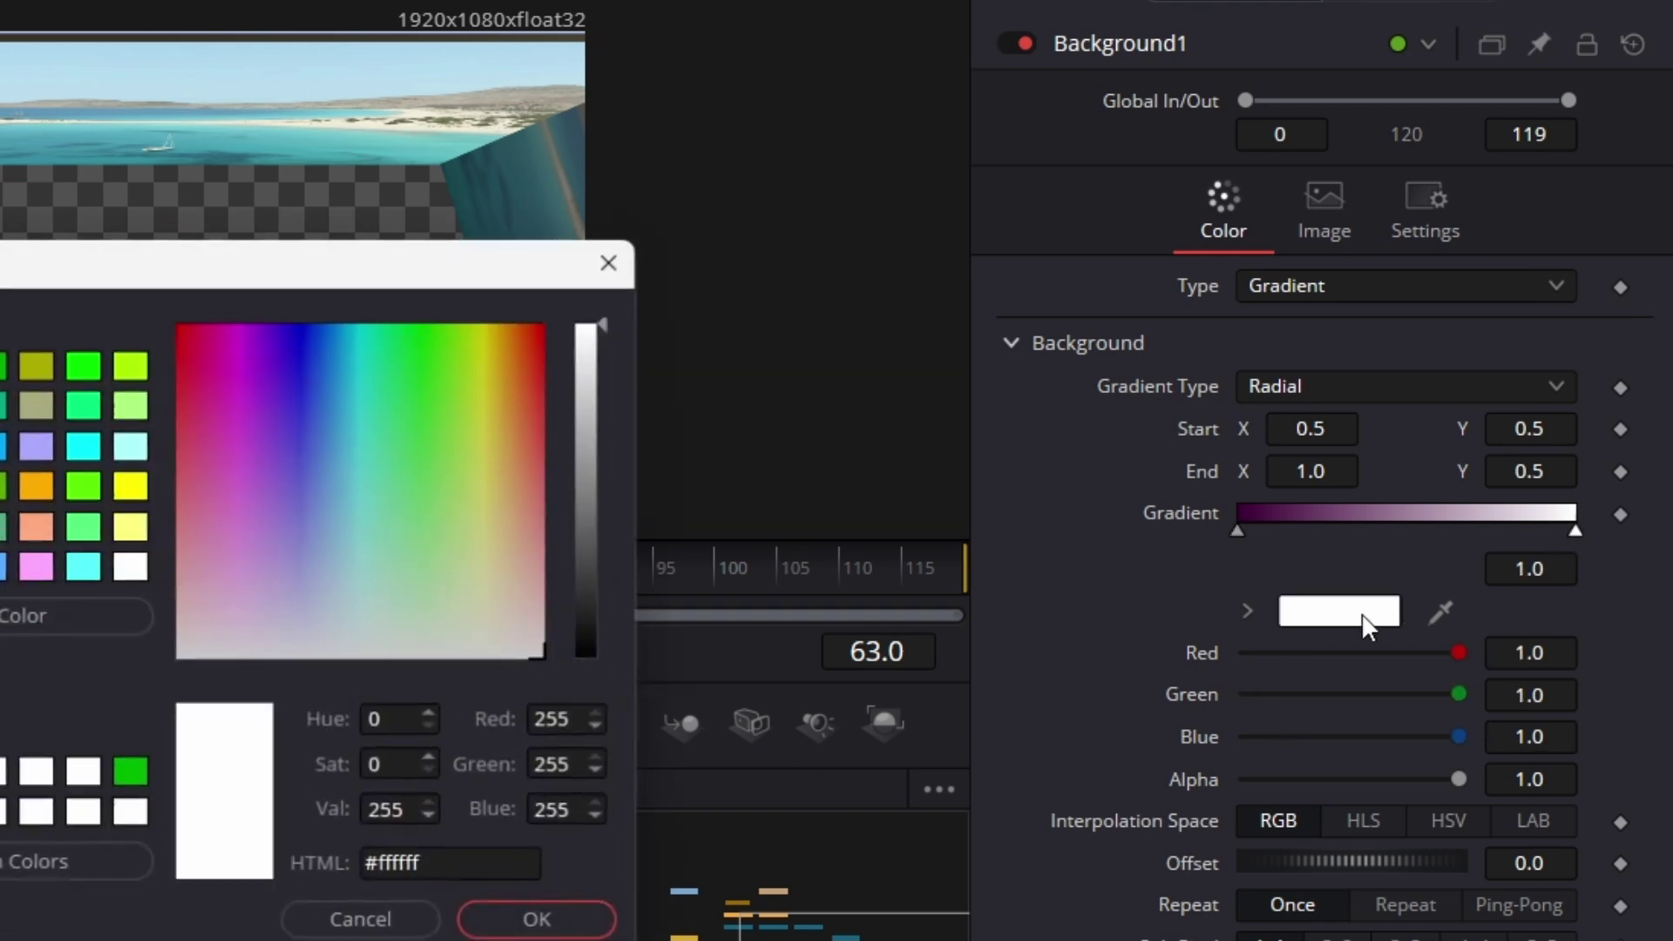
{"action": "left_click", "coordinate": [235, 494]}
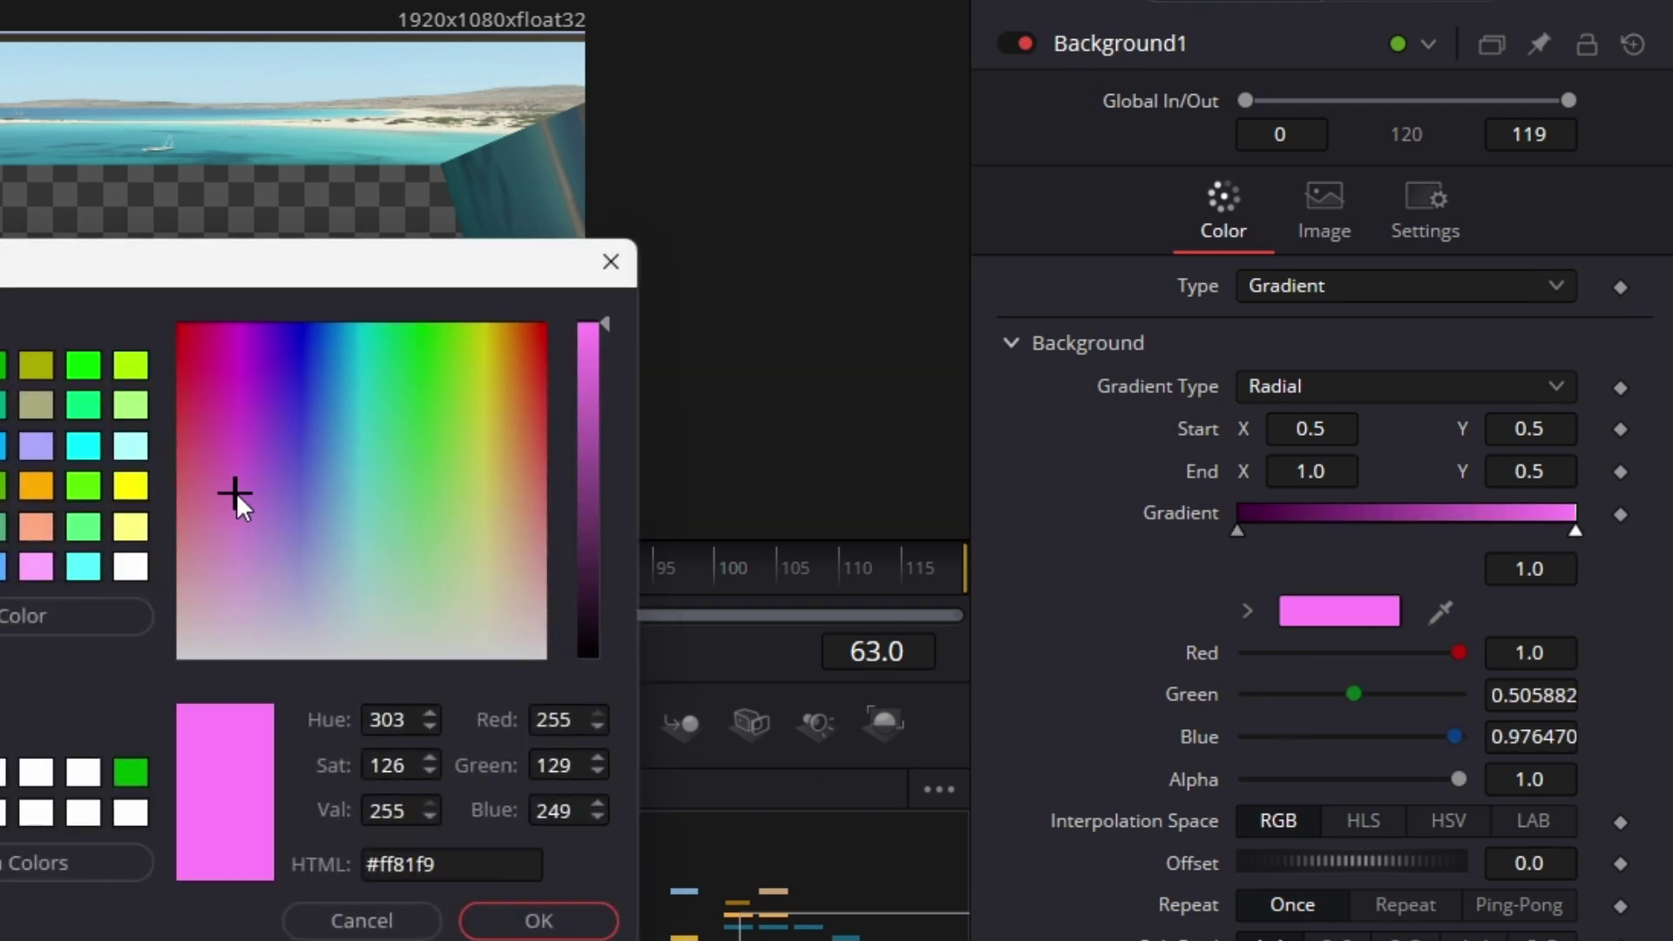
{"action": "left_click", "coordinate": [228, 413]}
{"action": "left_click", "coordinate": [220, 430]}
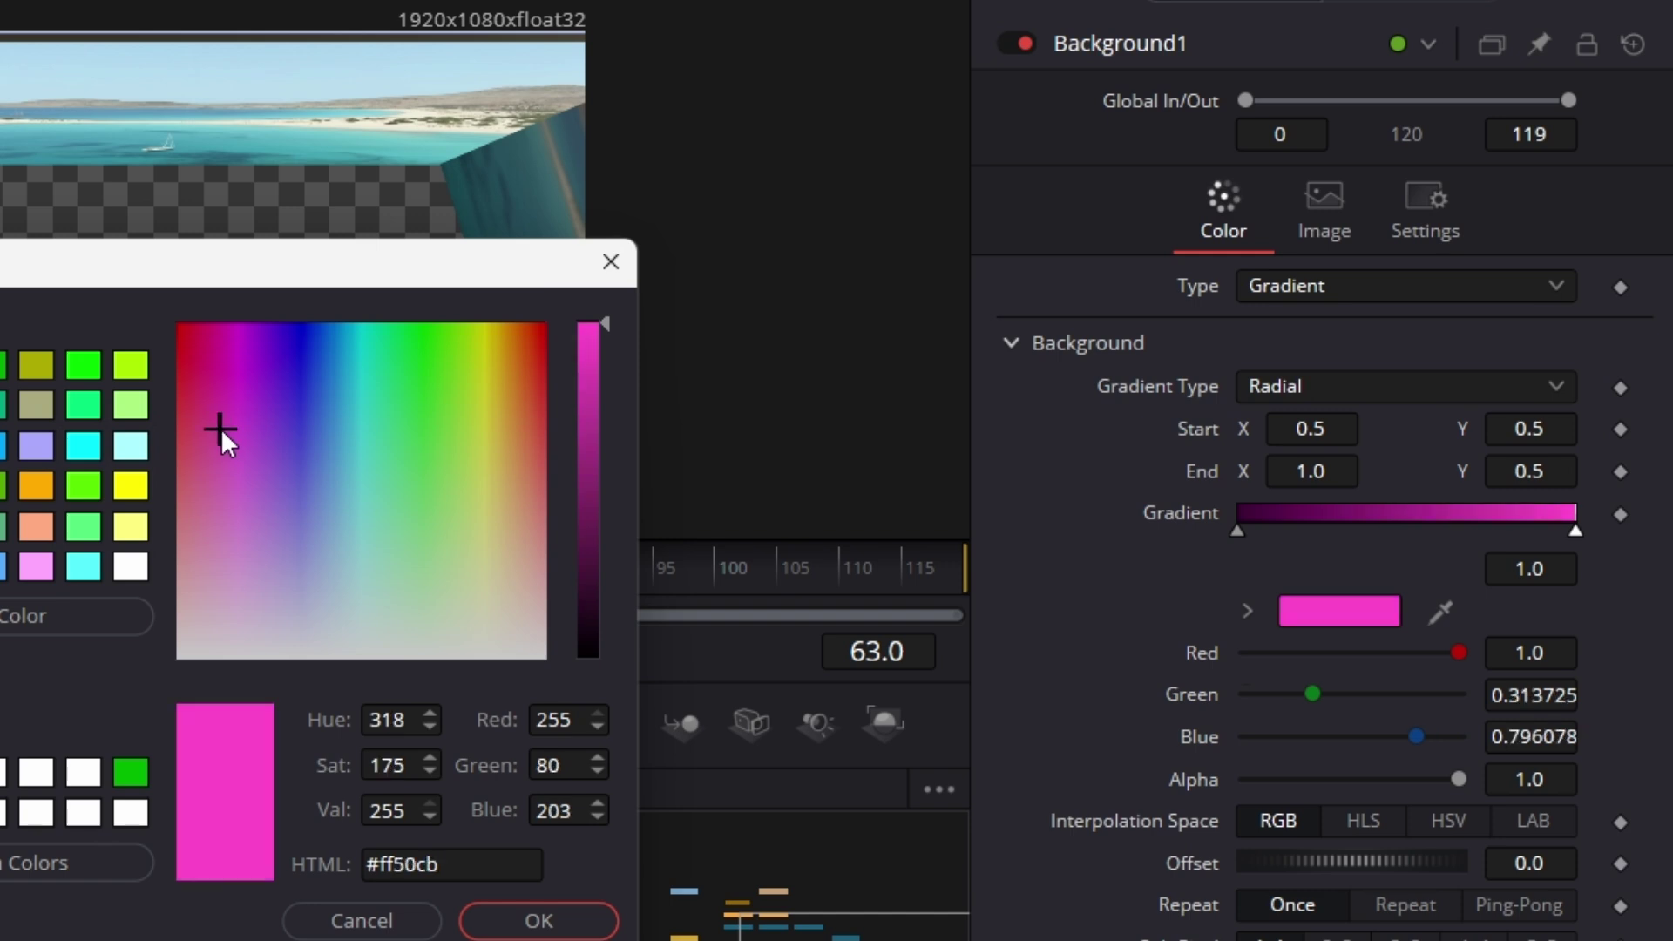
{"action": "left_click", "coordinate": [592, 637]}
{"action": "left_click", "coordinate": [591, 629]}
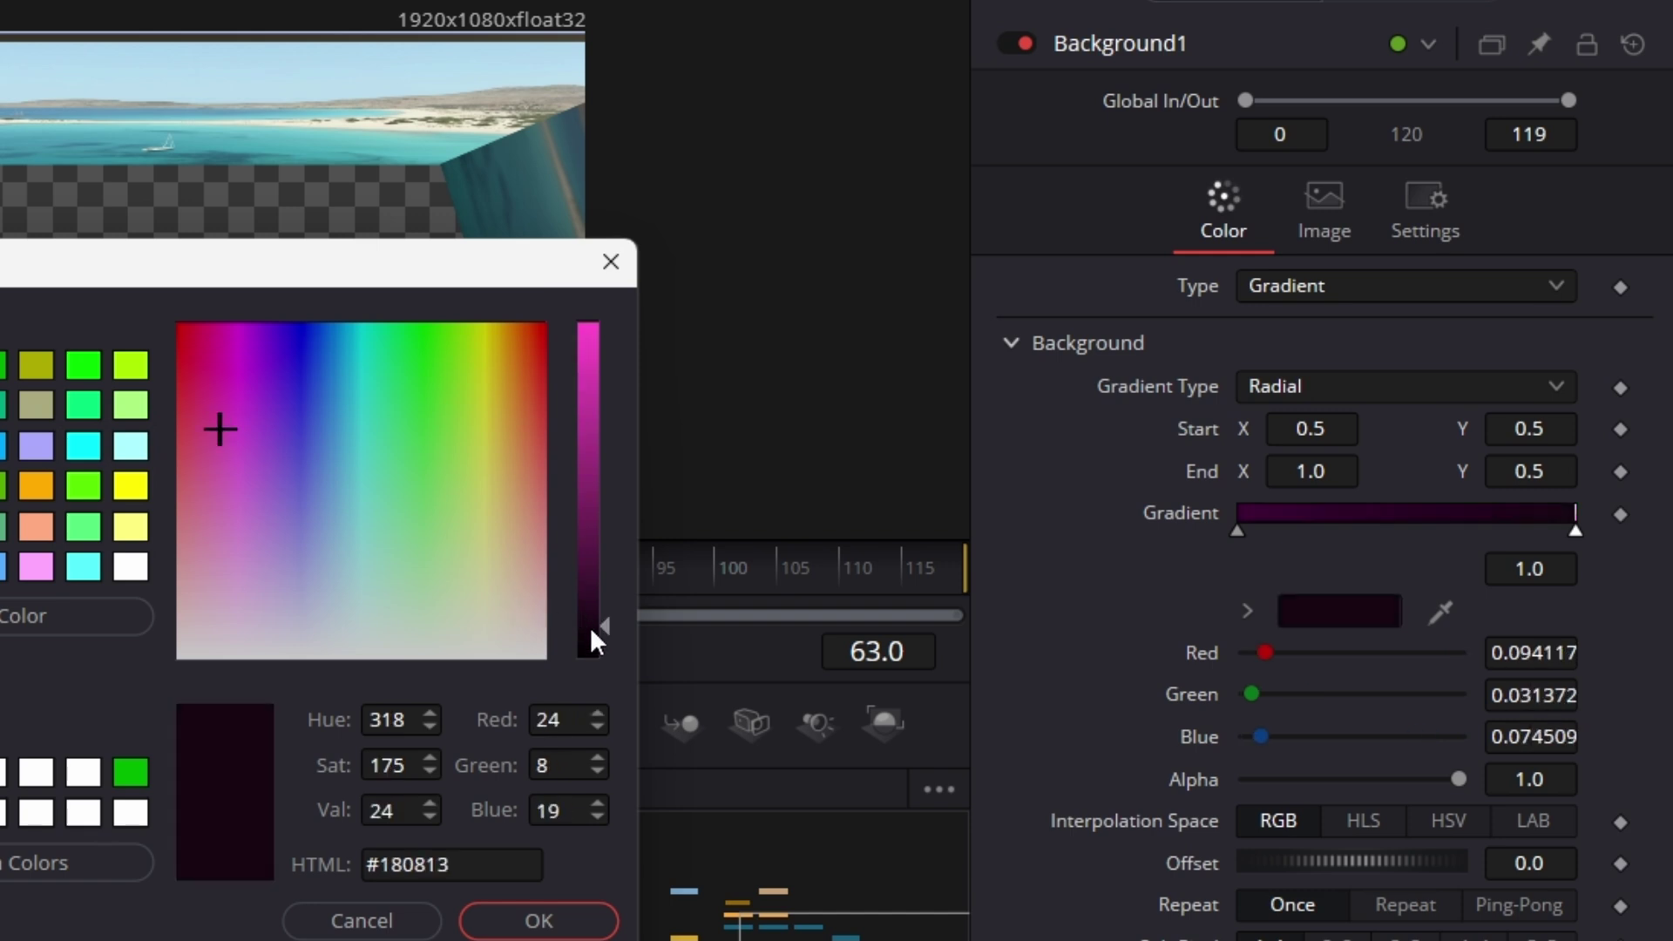
{"action": "left_click", "coordinate": [544, 921]}
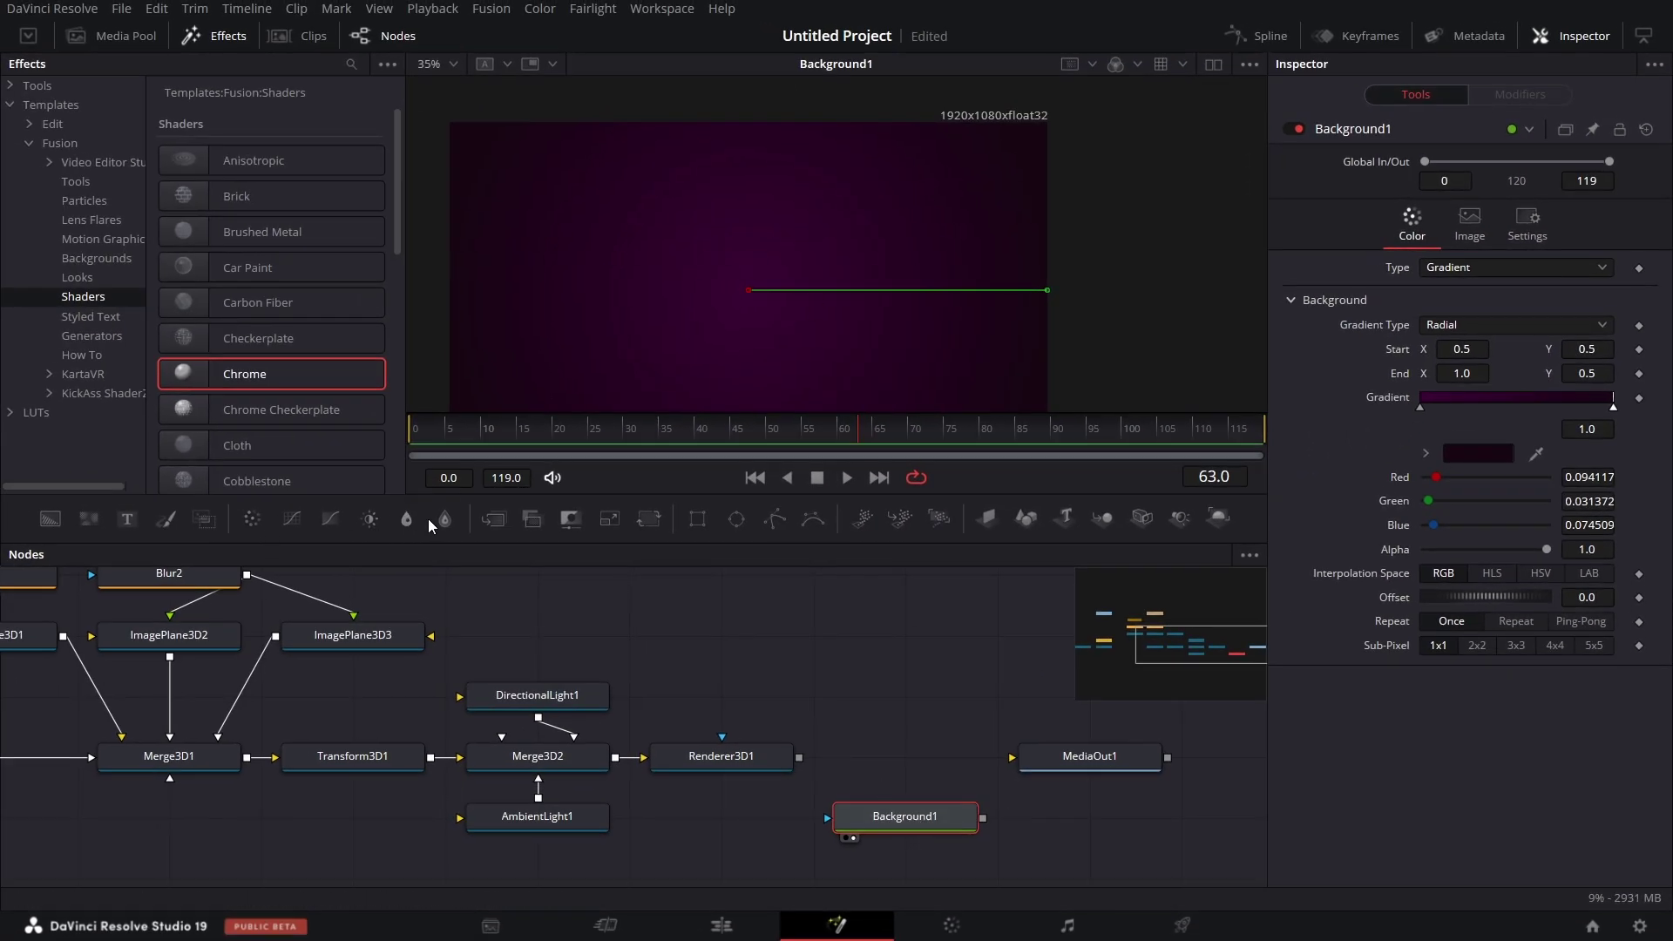
- Add a Merge node above Background1, using Background1 as its background and Renderer3D1 as its foreground
{"action": "left_click_drag", "start_coordinate": [487, 520], "coordinate": [899, 756]}
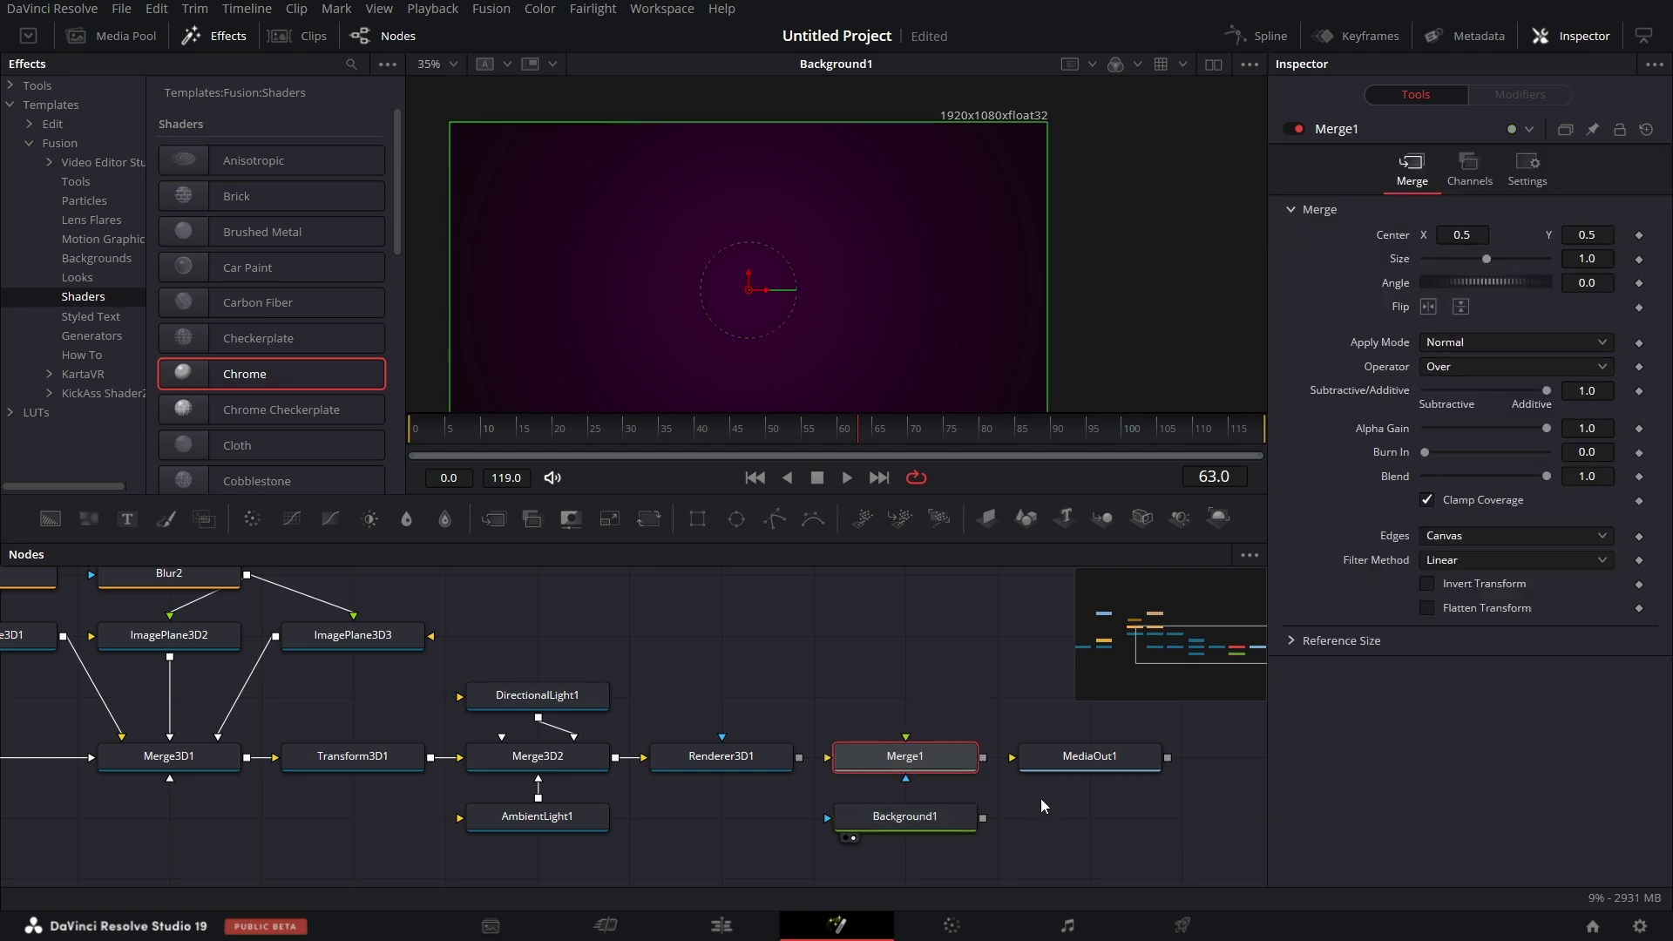
{"action": "left_click_drag", "start_coordinate": [985, 817], "coordinate": [920, 764]}
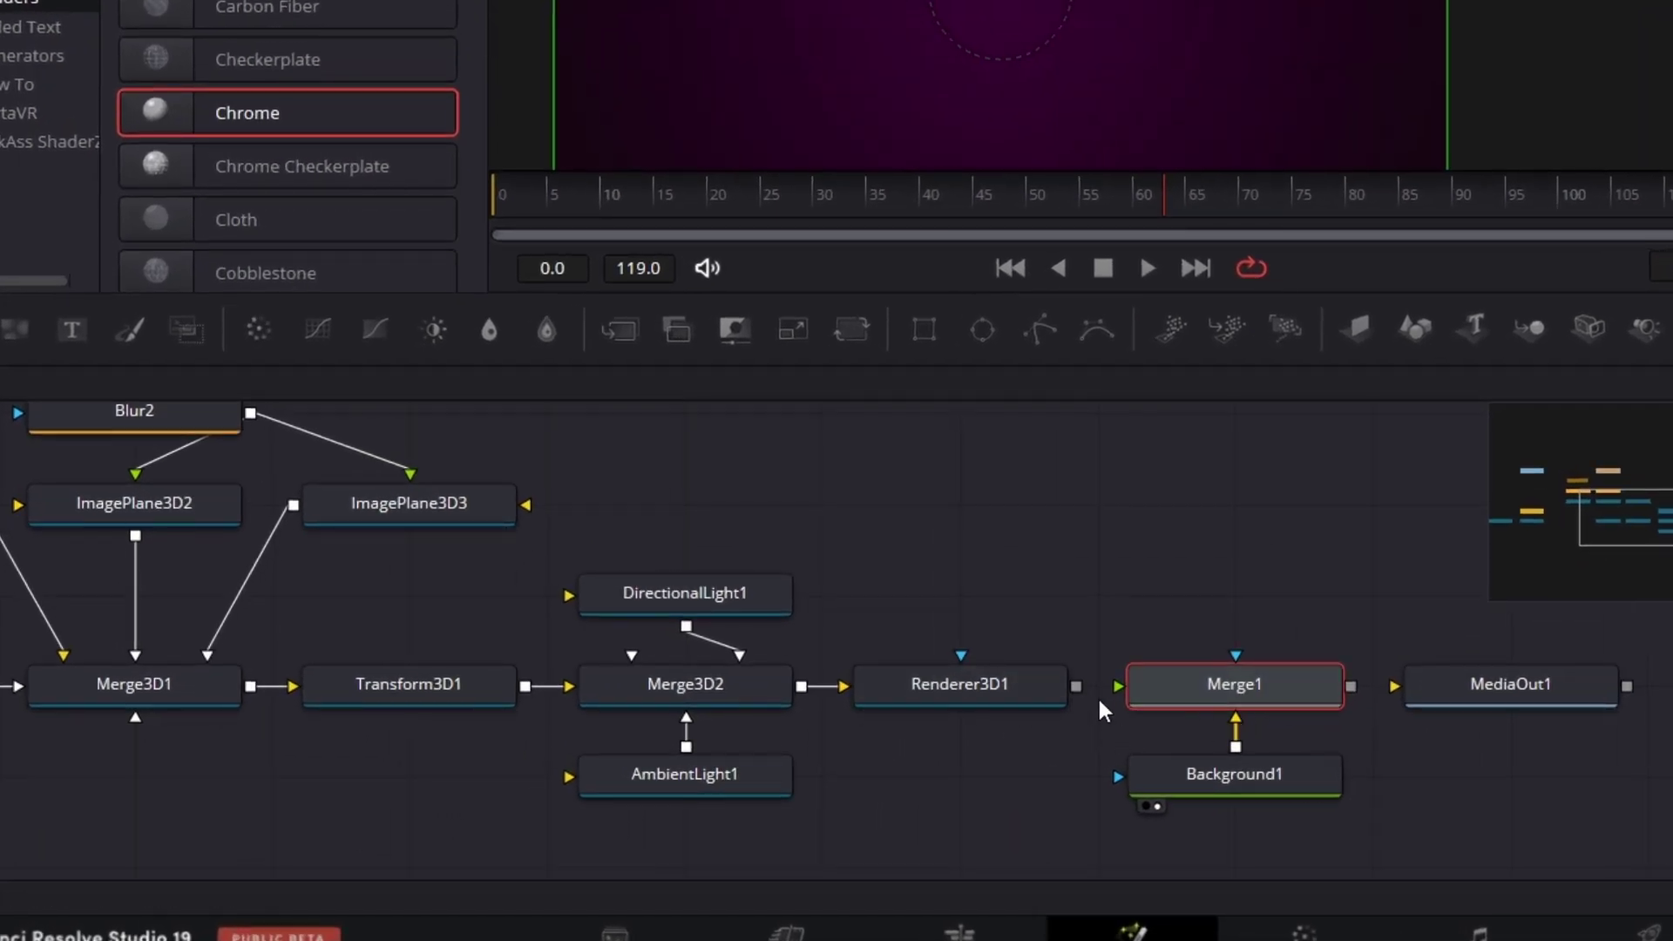
{"action": "left_click_drag", "start_coordinate": [1078, 686], "coordinate": [1124, 688]}
- Move MediaOut1 farther along the flow, merge a new Text+ node over Merge1's output and connect the result to MediaOut1
{"action": "scroll", "coordinate": [1411, 723], "scroll_direction": "right", "scroll_amount": 3}
{"action": "left_click_drag", "start_coordinate": [1315, 691], "coordinate": [1555, 697]}
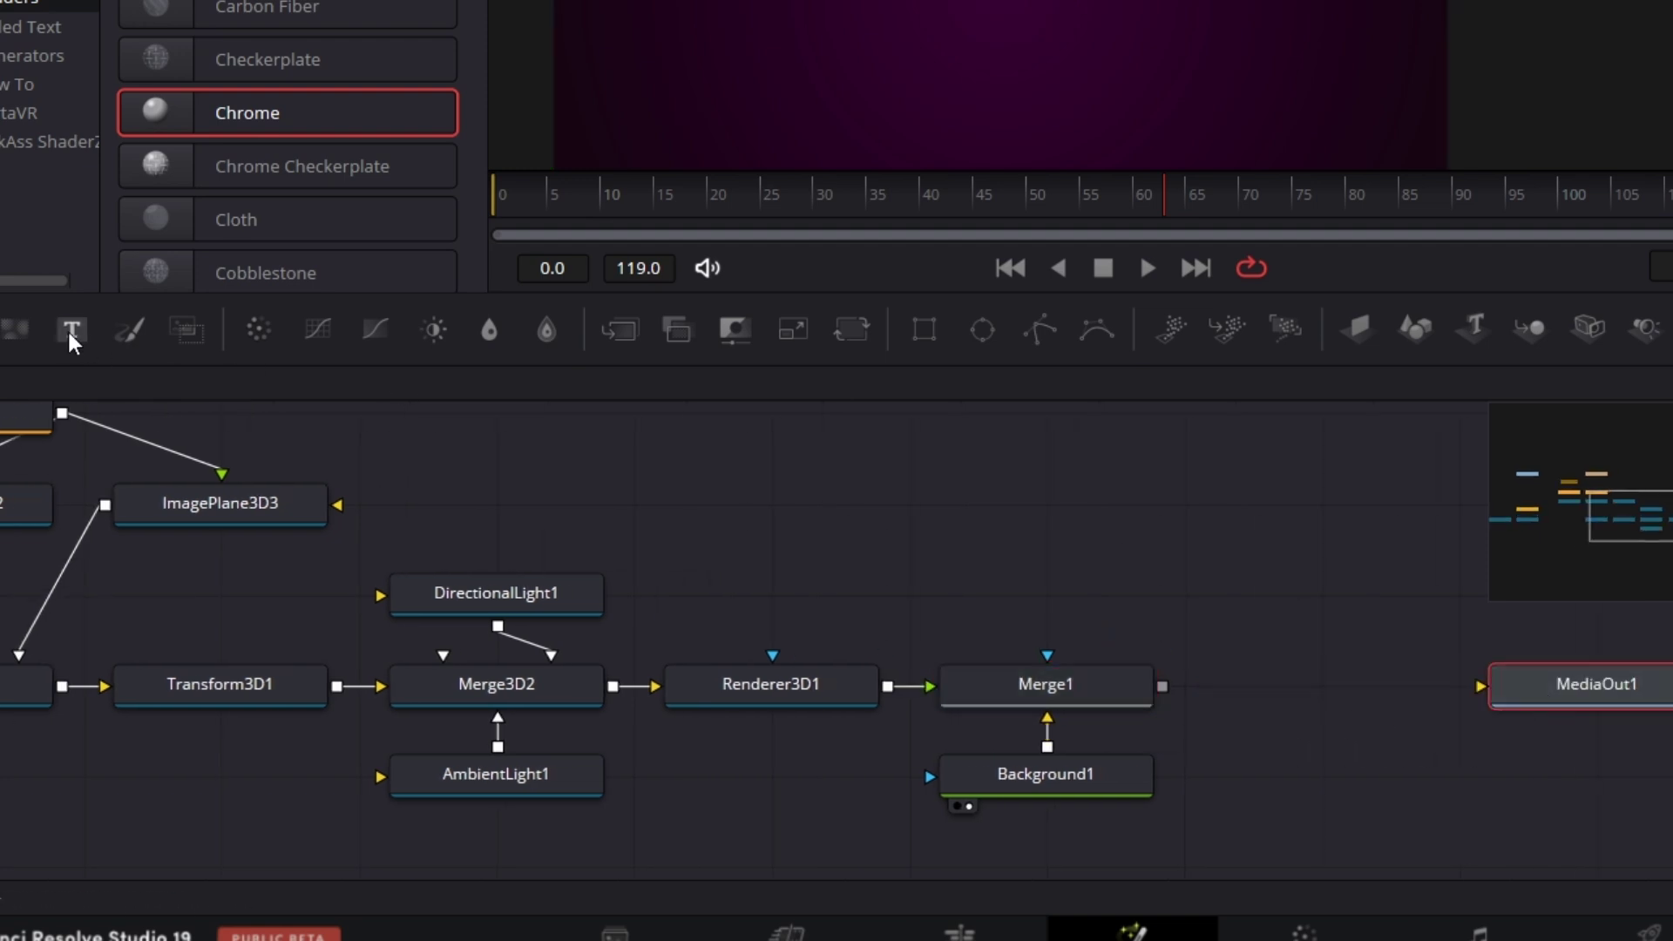
{"action": "left_click_drag", "start_coordinate": [70, 331], "coordinate": [1274, 573]}
{"action": "left_click_drag", "start_coordinate": [1438, 596], "coordinate": [1165, 691]}
{"action": "left_click_drag", "start_coordinate": [1438, 687], "coordinate": [1491, 697]}
- Set Transform3D1's X translation to -0.318
{"action": "scroll", "coordinate": [1351, 741], "scroll_direction": "left", "scroll_amount": 8}
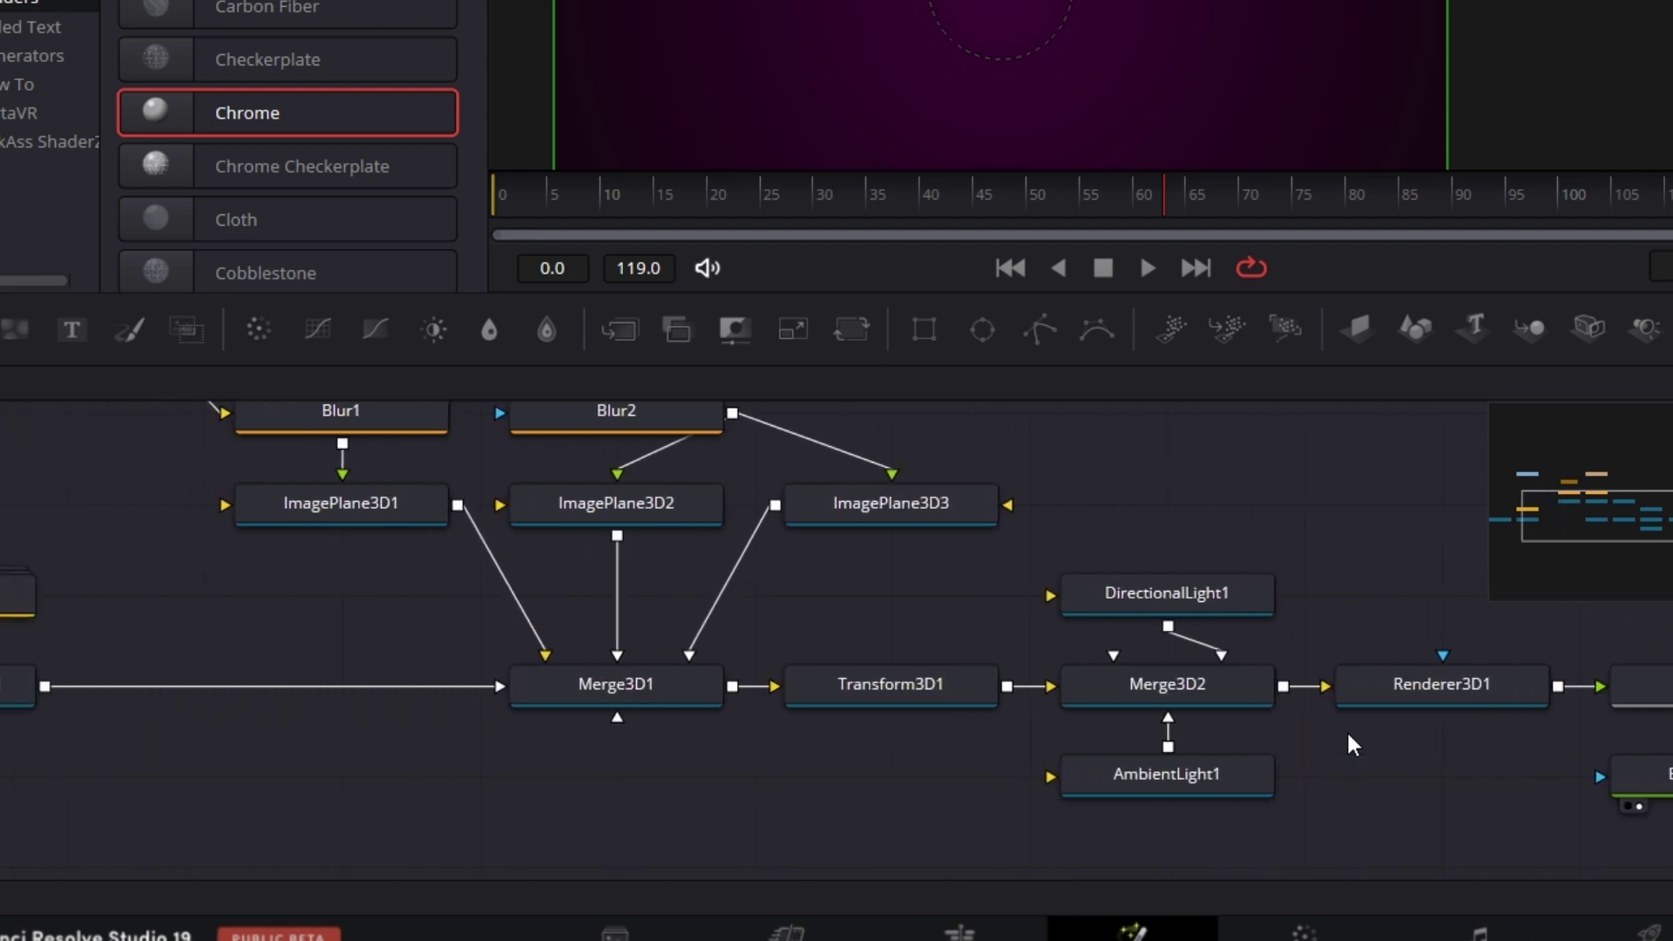
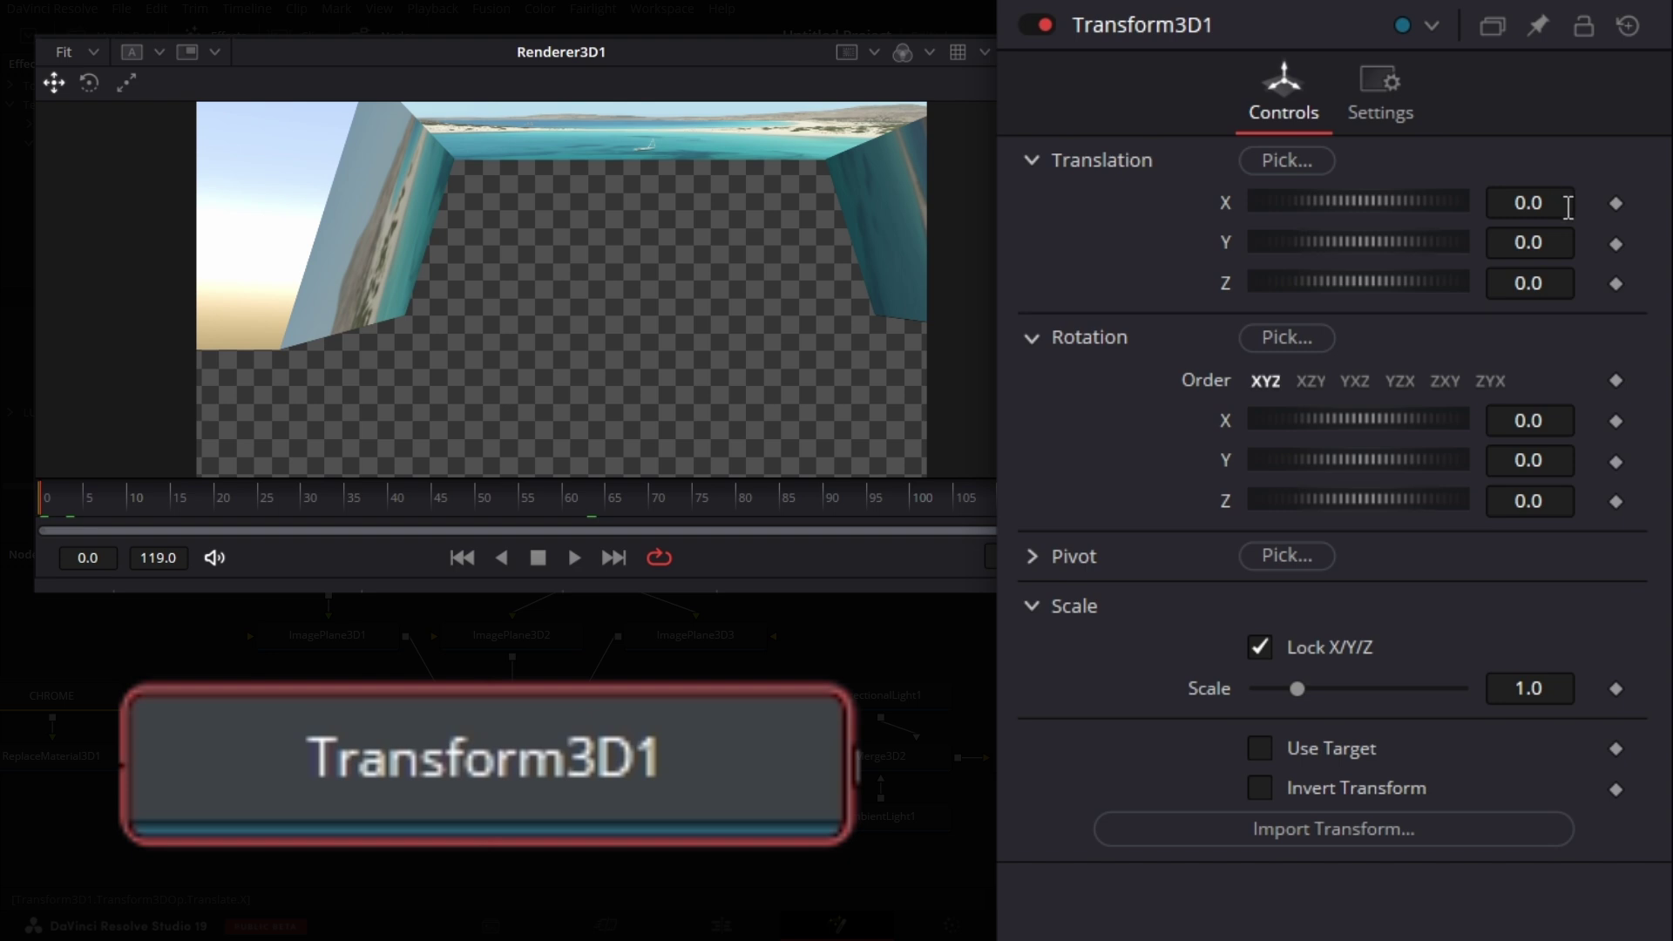
{"action": "left_click", "coordinate": [1558, 204]}
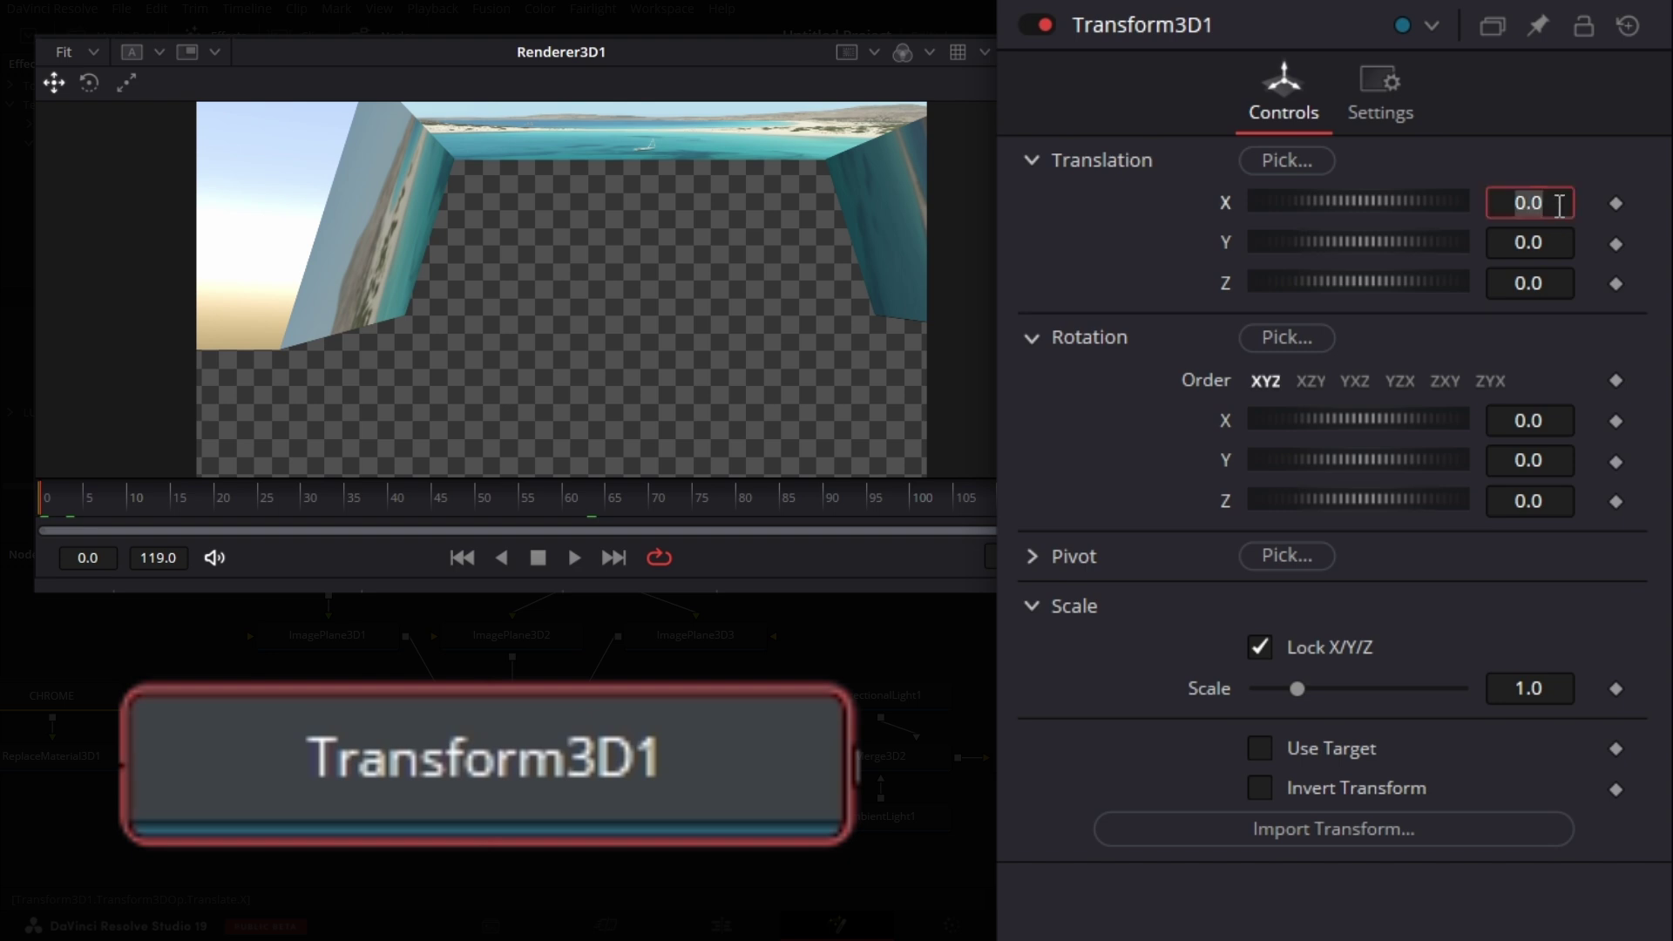
{"action": "type", "text": "-0.318"}
{"action": "key", "text": "Tab"}
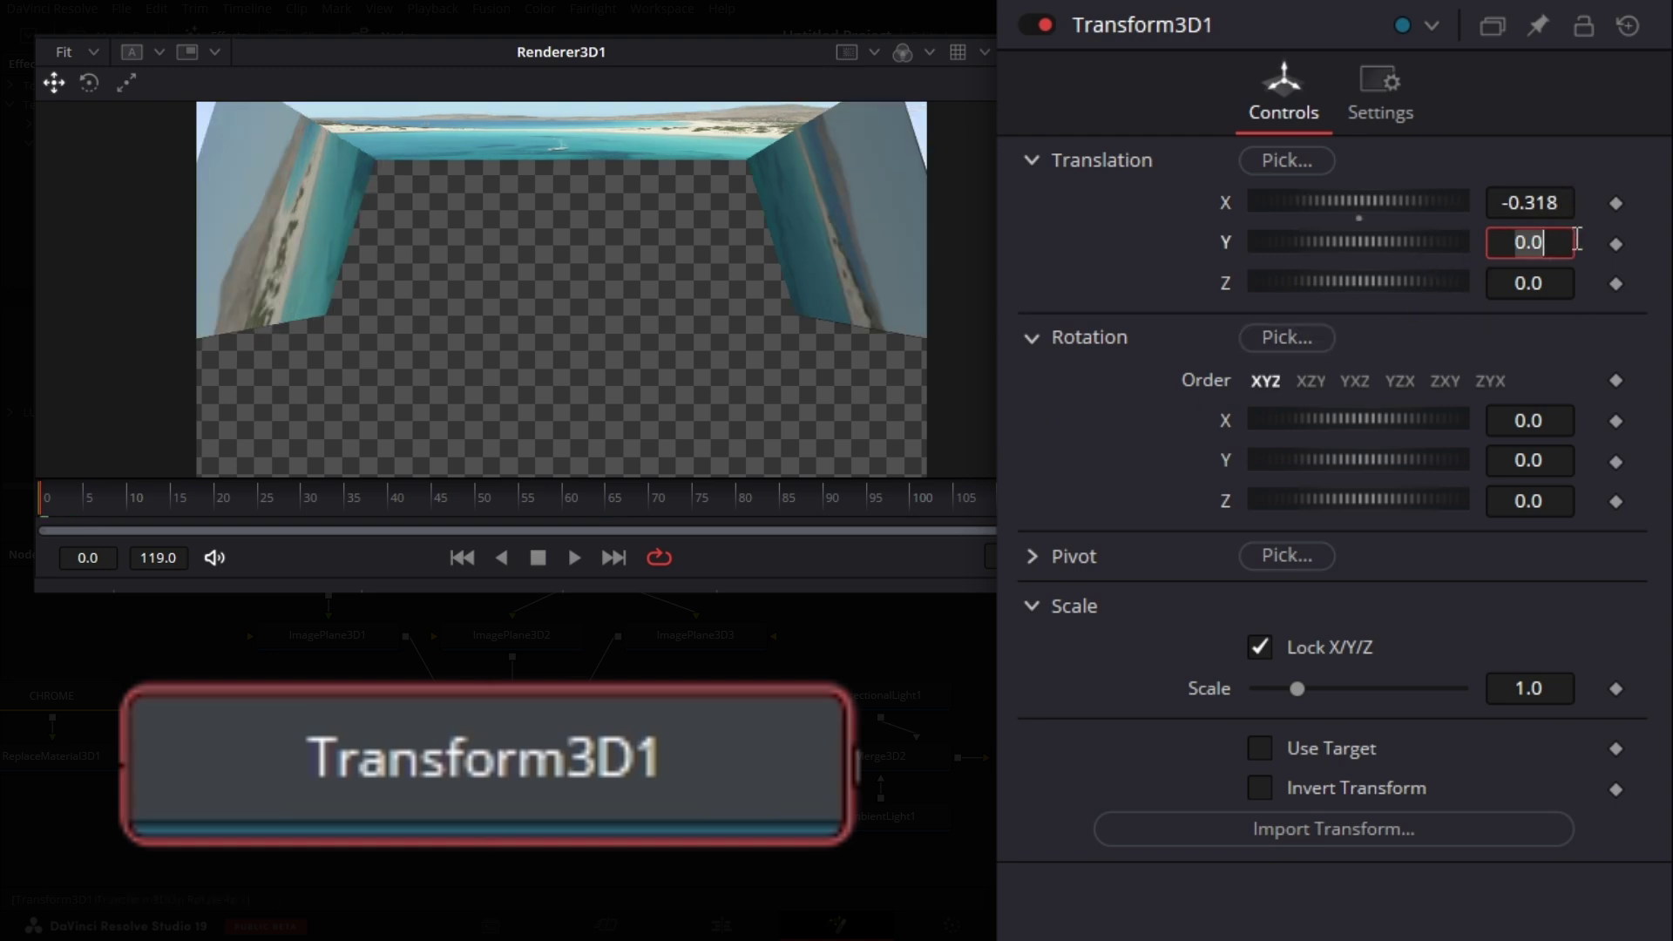
- Keyframe Transform3D1's Y and Z translation and X rotation at frame 0, with X rotation set to -90
{"action": "left_click", "coordinate": [1616, 244]}
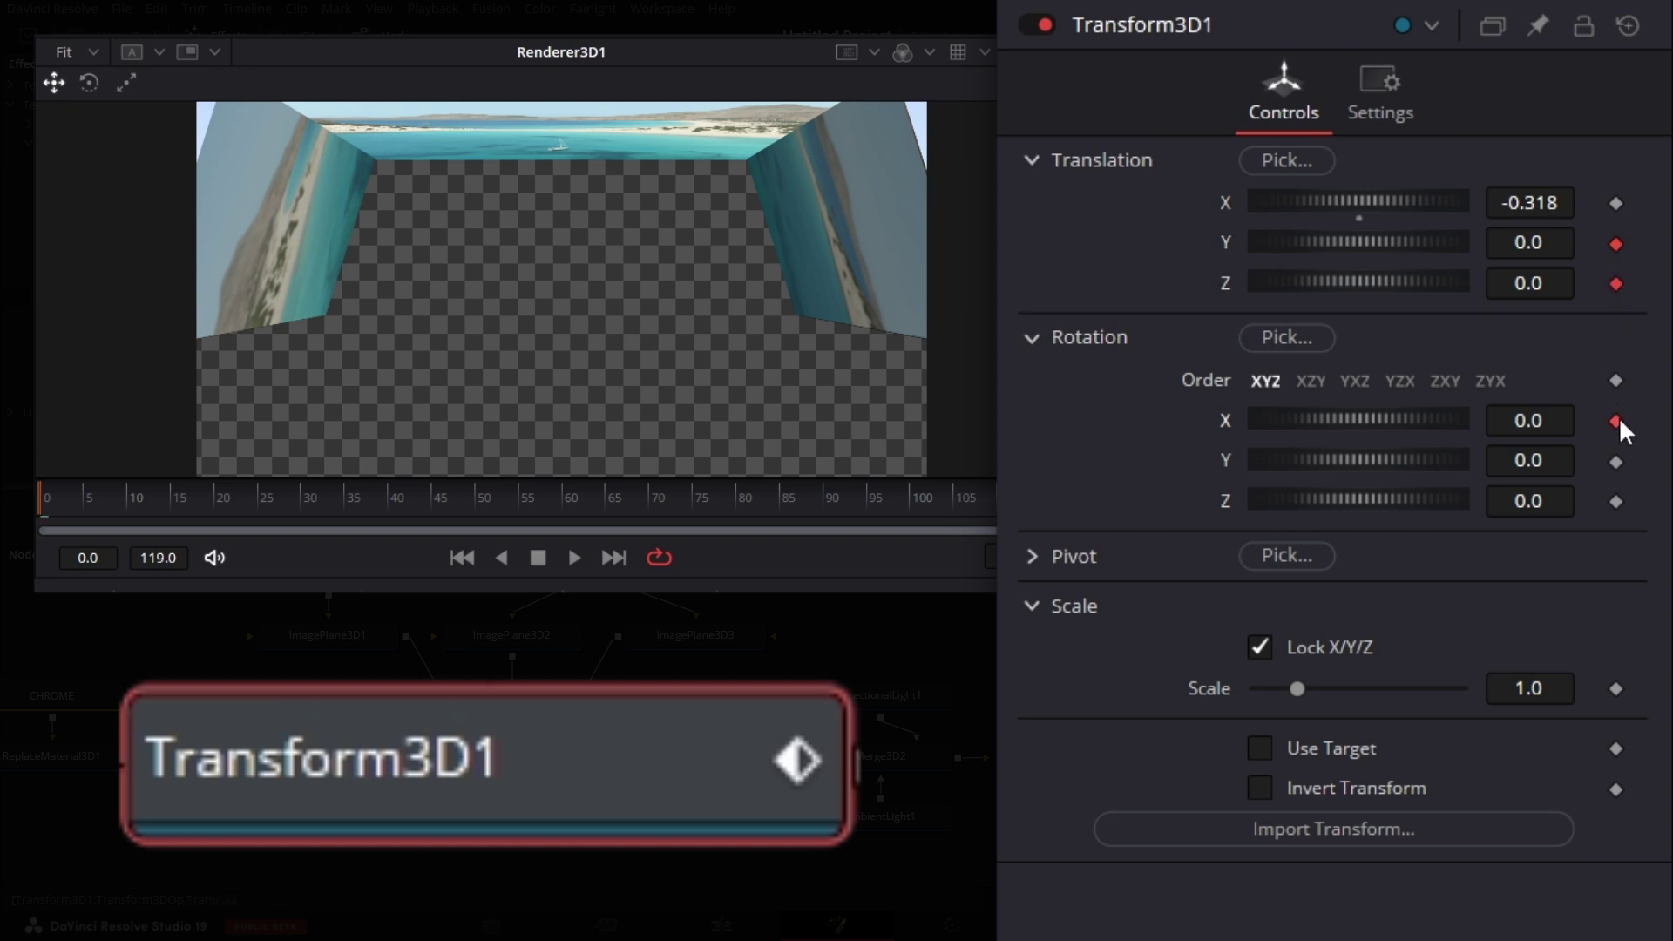
{"action": "left_click", "coordinate": [1556, 424]}
{"action": "type", "text": "-90"}
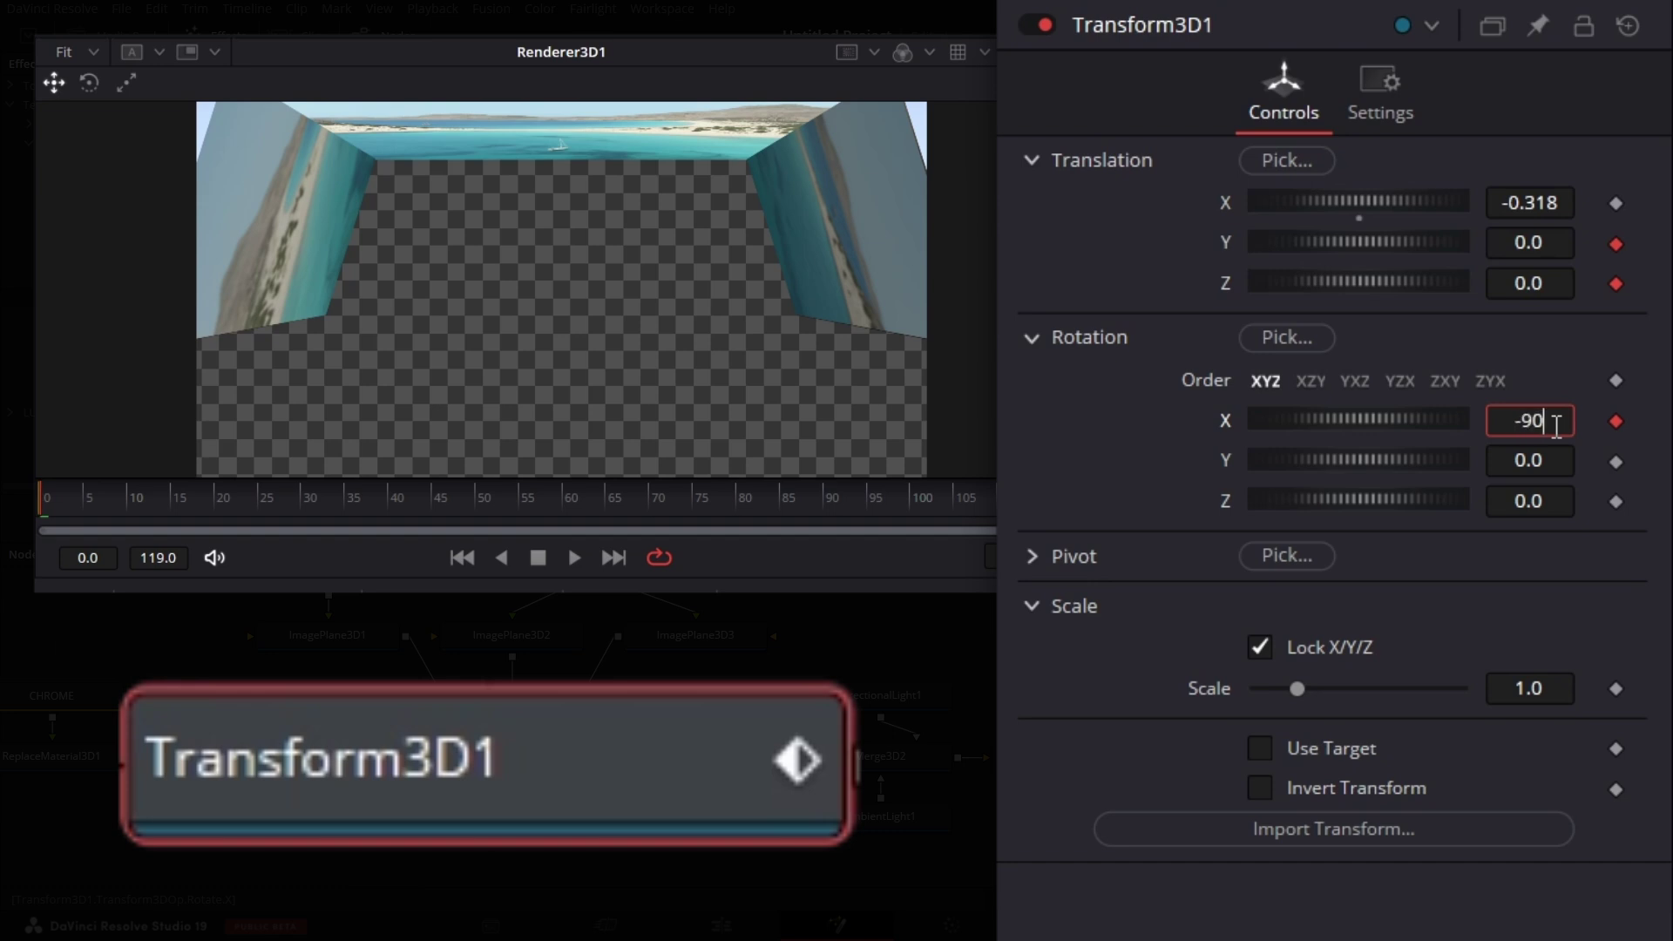
{"action": "key", "text": "Tab"}
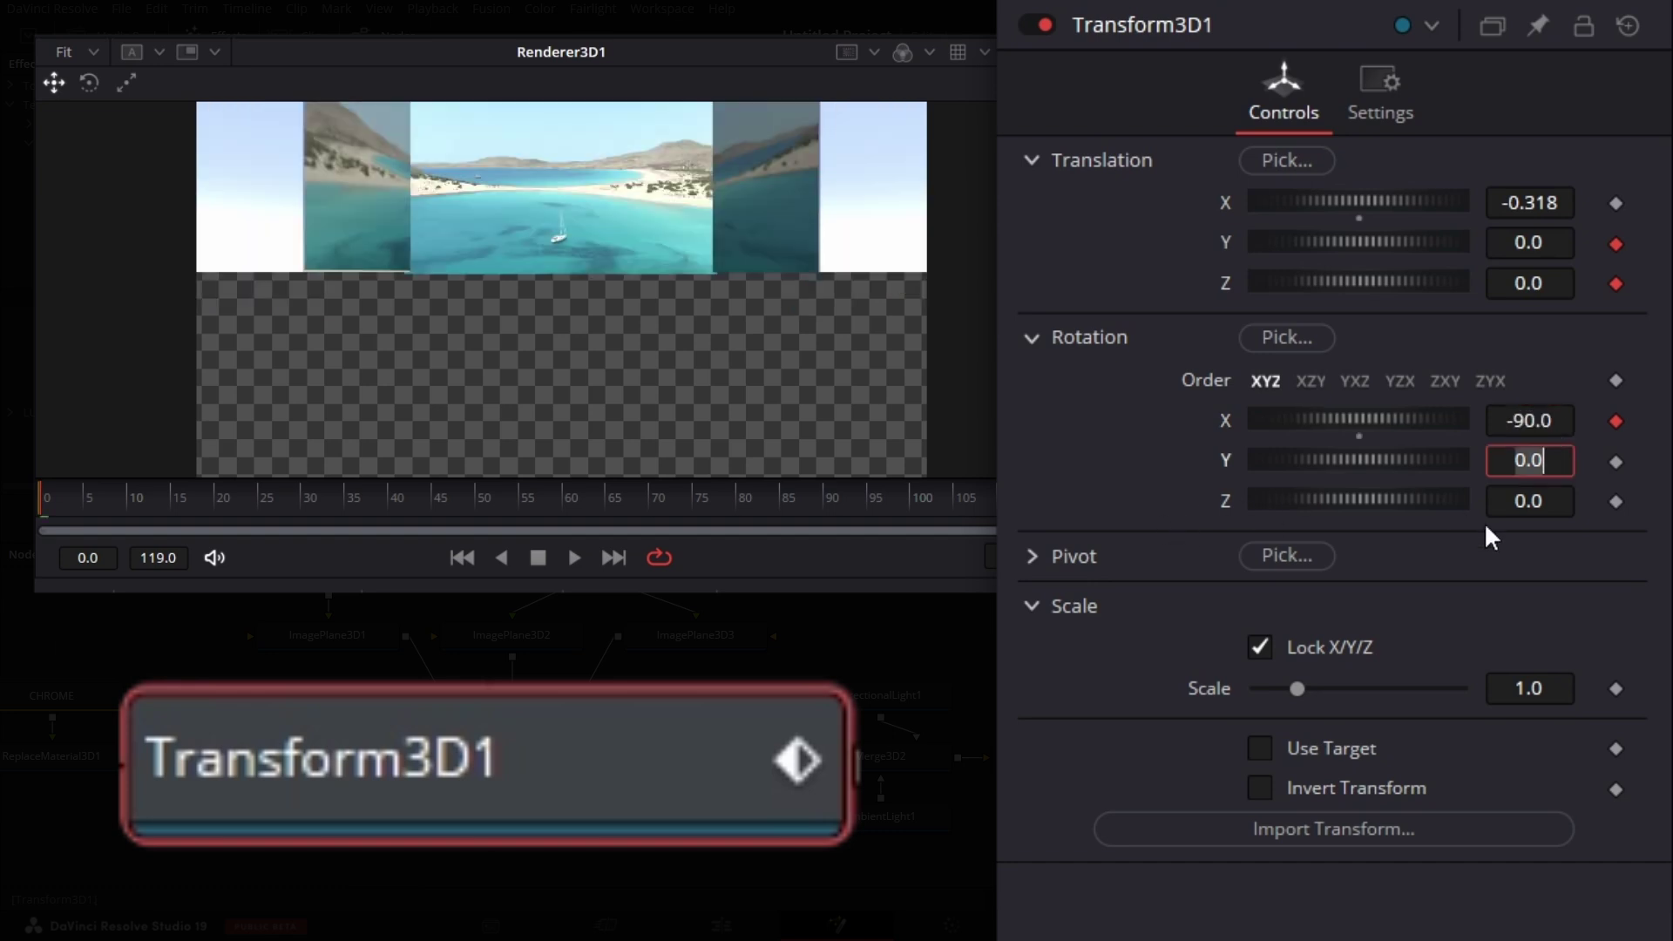
- Set Transform3D1's translation at frame 0 to Y -0.426 and Z 1.435
{"action": "left_click", "coordinate": [1555, 241]}
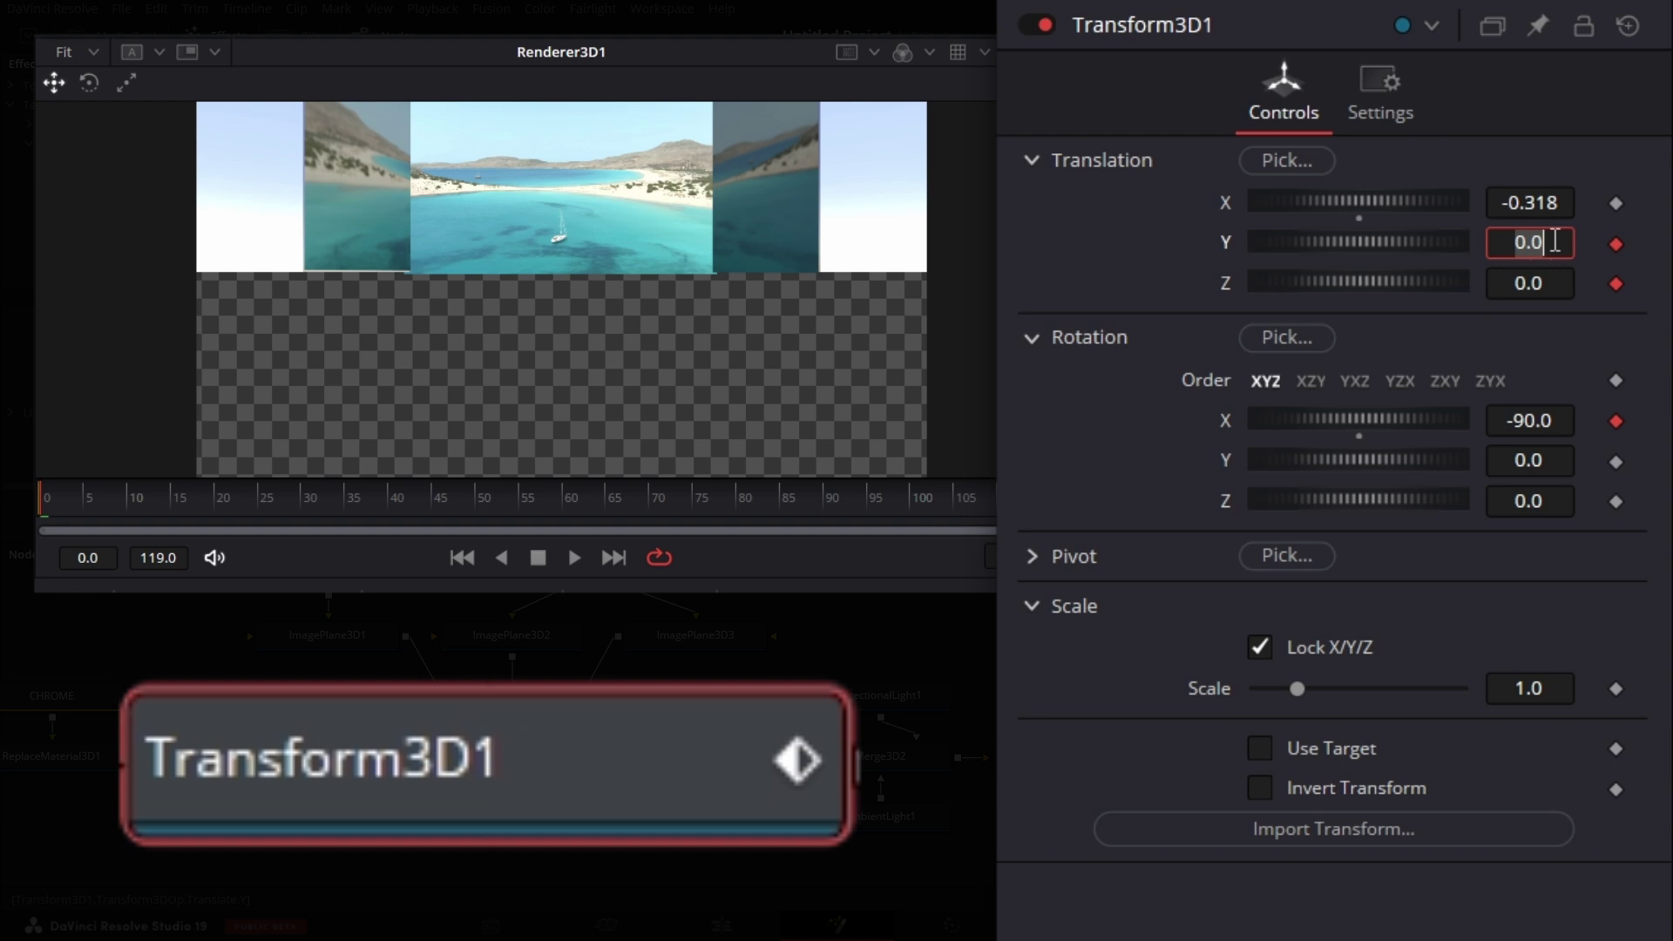
{"action": "type", "text": "-0.426"}
{"action": "key", "text": "Tab"}
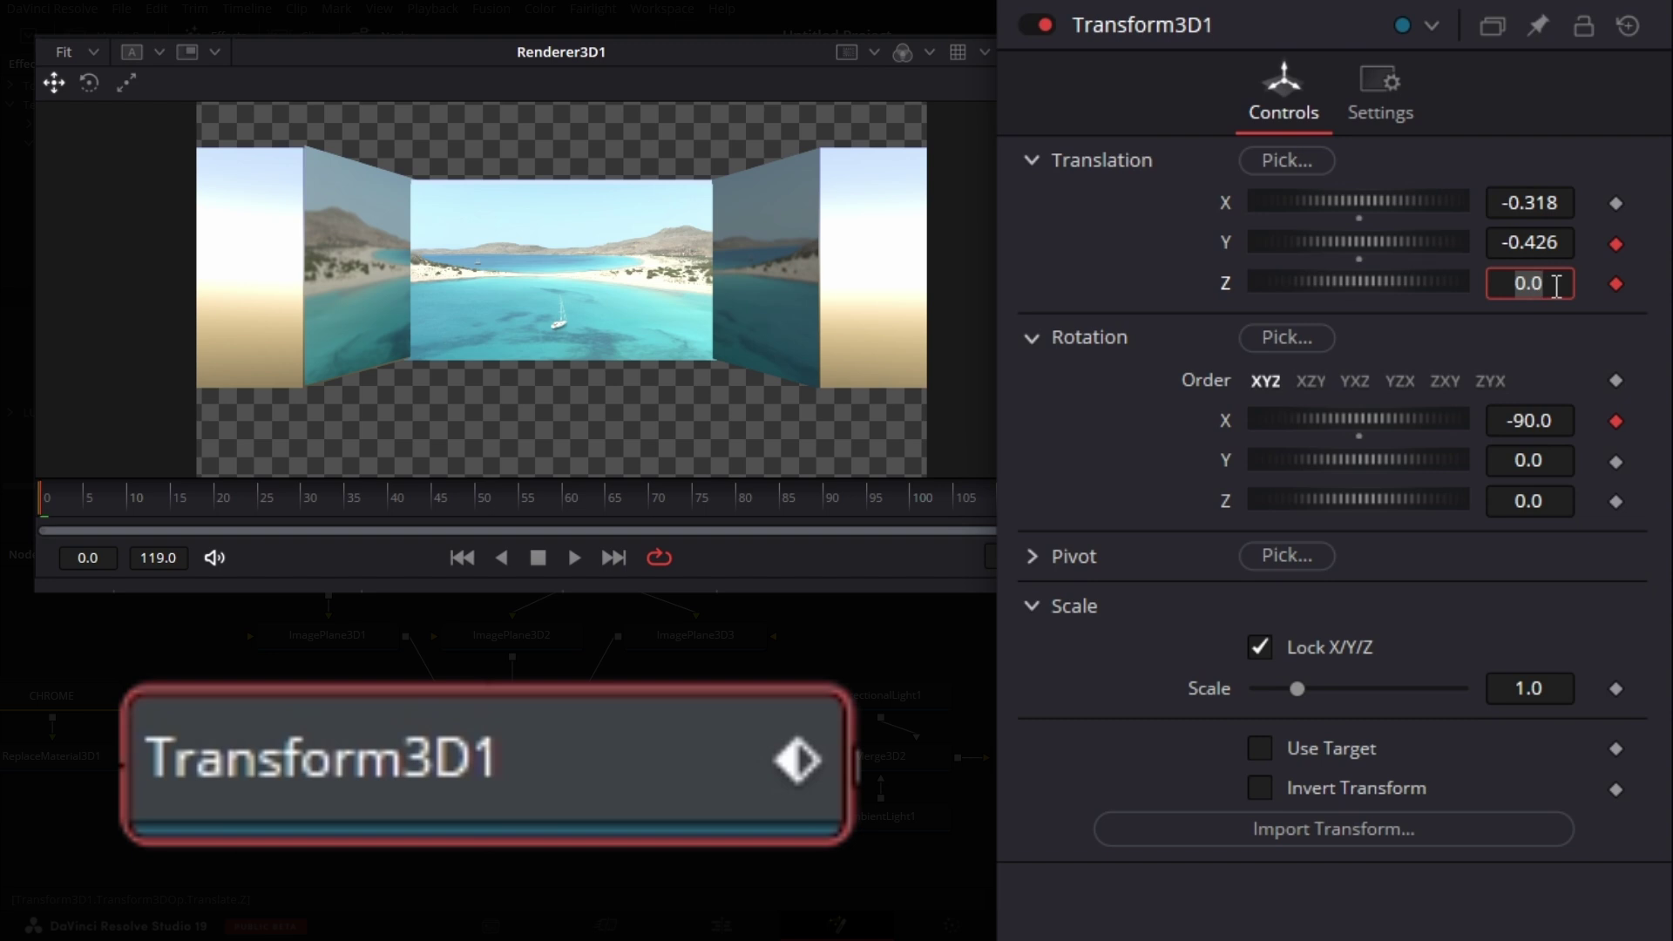
{"action": "type", "text": "1.435"}
{"action": "key", "text": "Tab"}
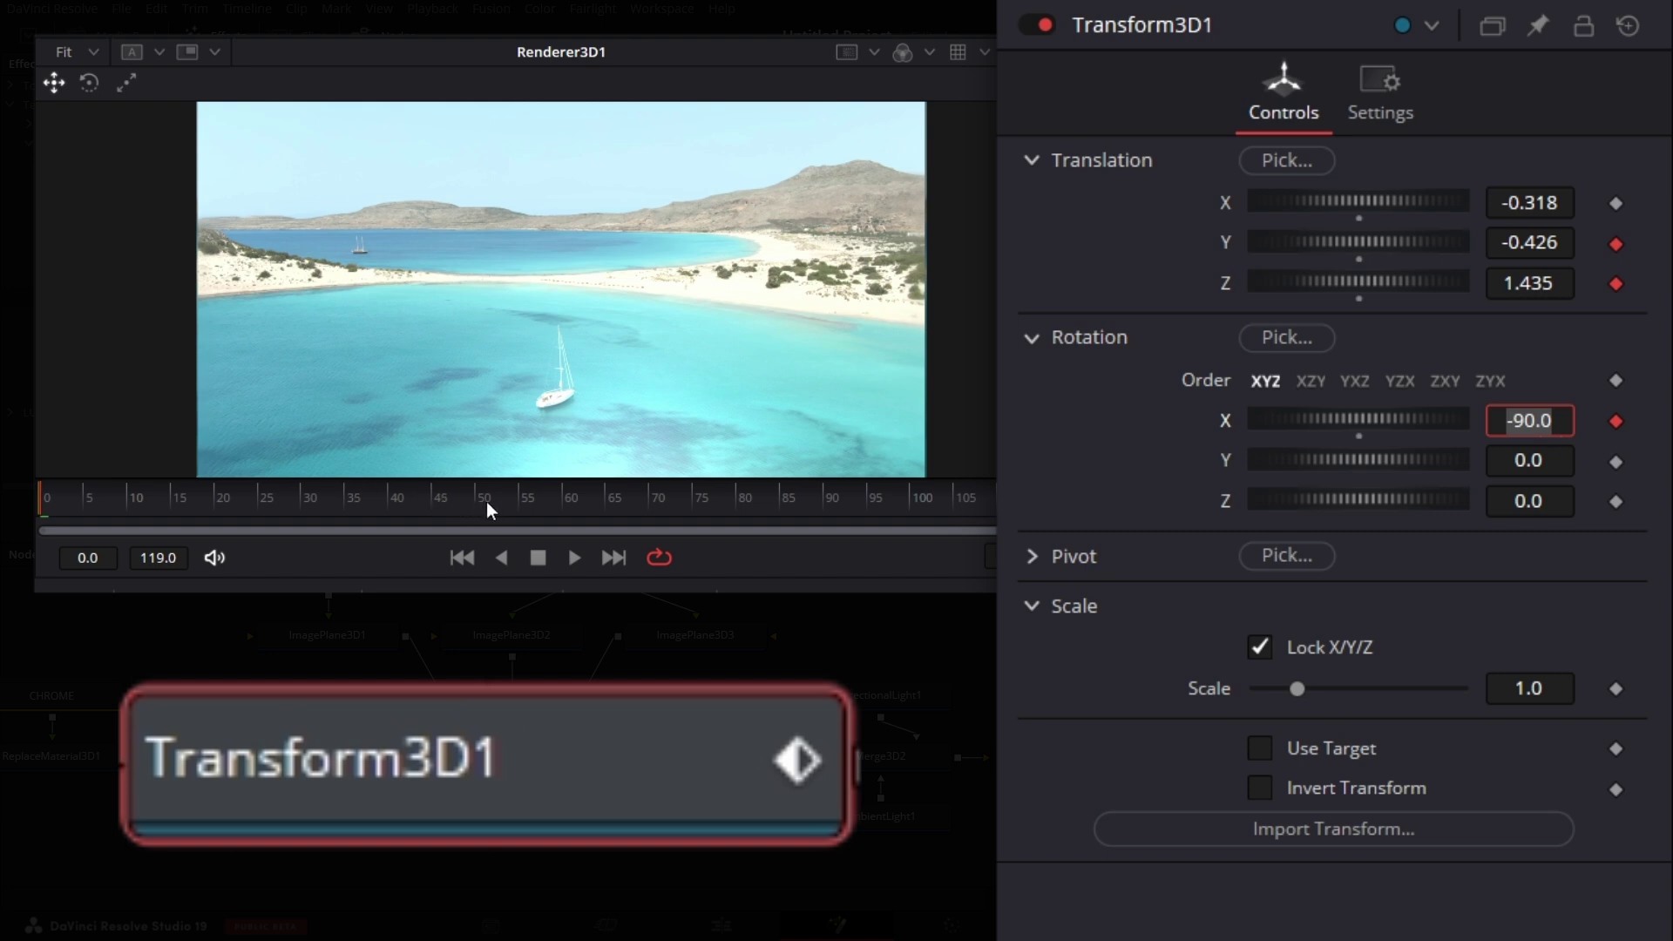
- At frame 90, set Transform3D1's translation to Y -1.424 and Z 17.52
{"action": "left_click", "coordinate": [825, 498]}
{"action": "left_click", "coordinate": [1568, 242]}
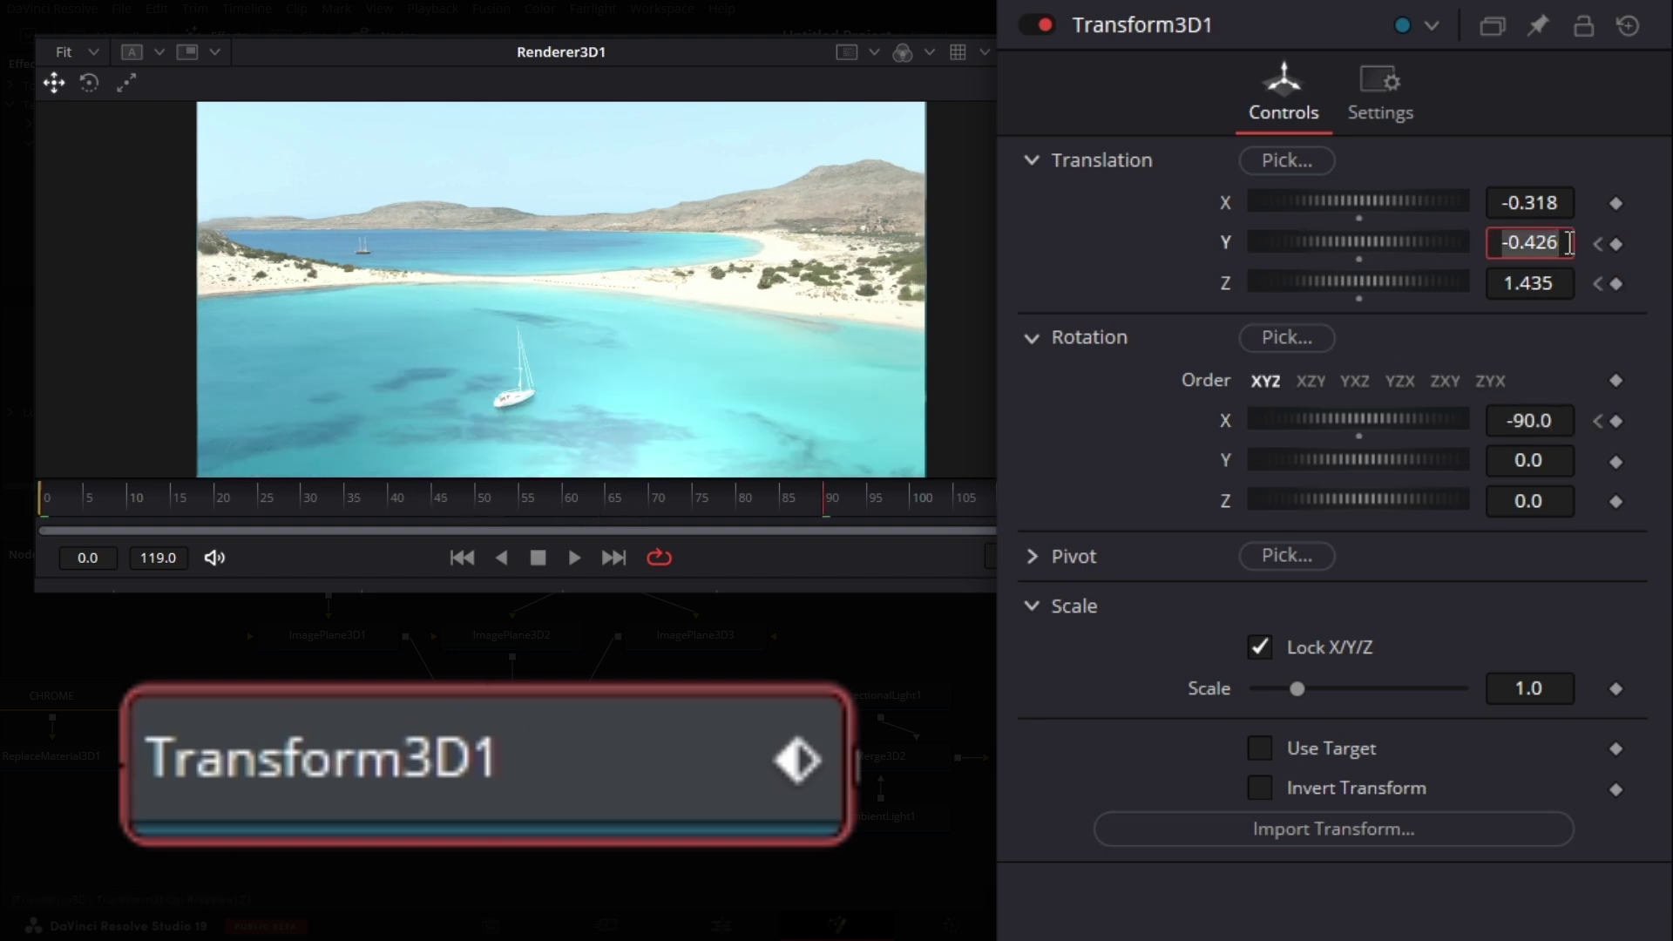
{"action": "type", "text": "1.424"}
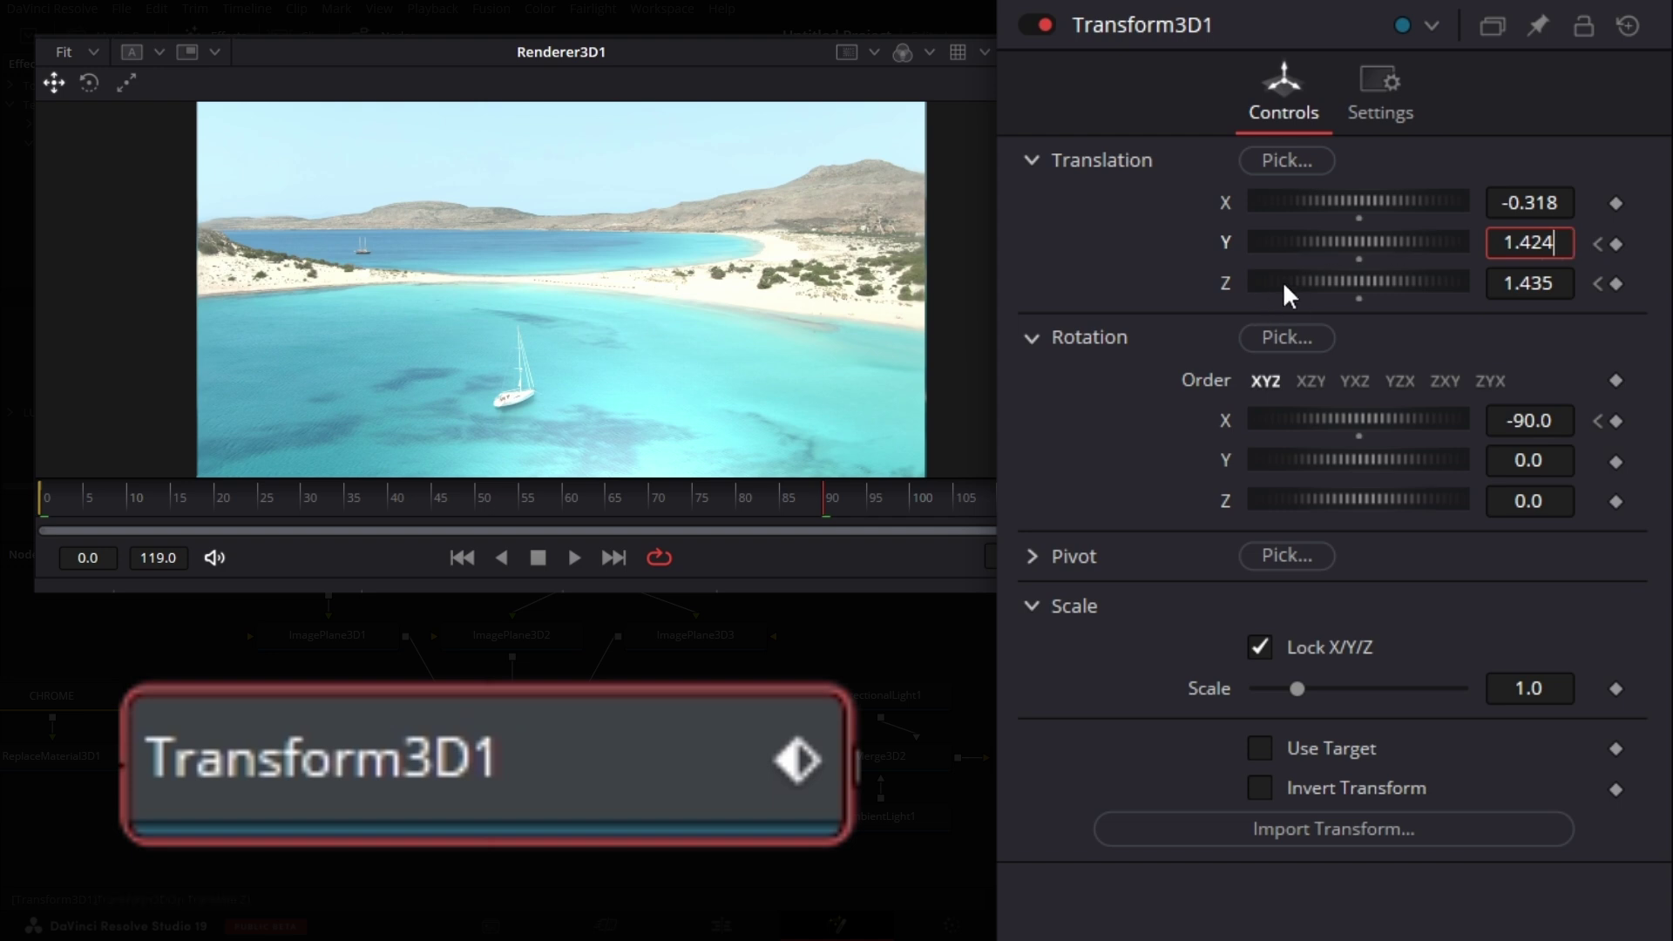
{"action": "left_click", "coordinate": [1498, 245]}
{"action": "type", "text": "-"}
{"action": "key", "text": "Tab"}
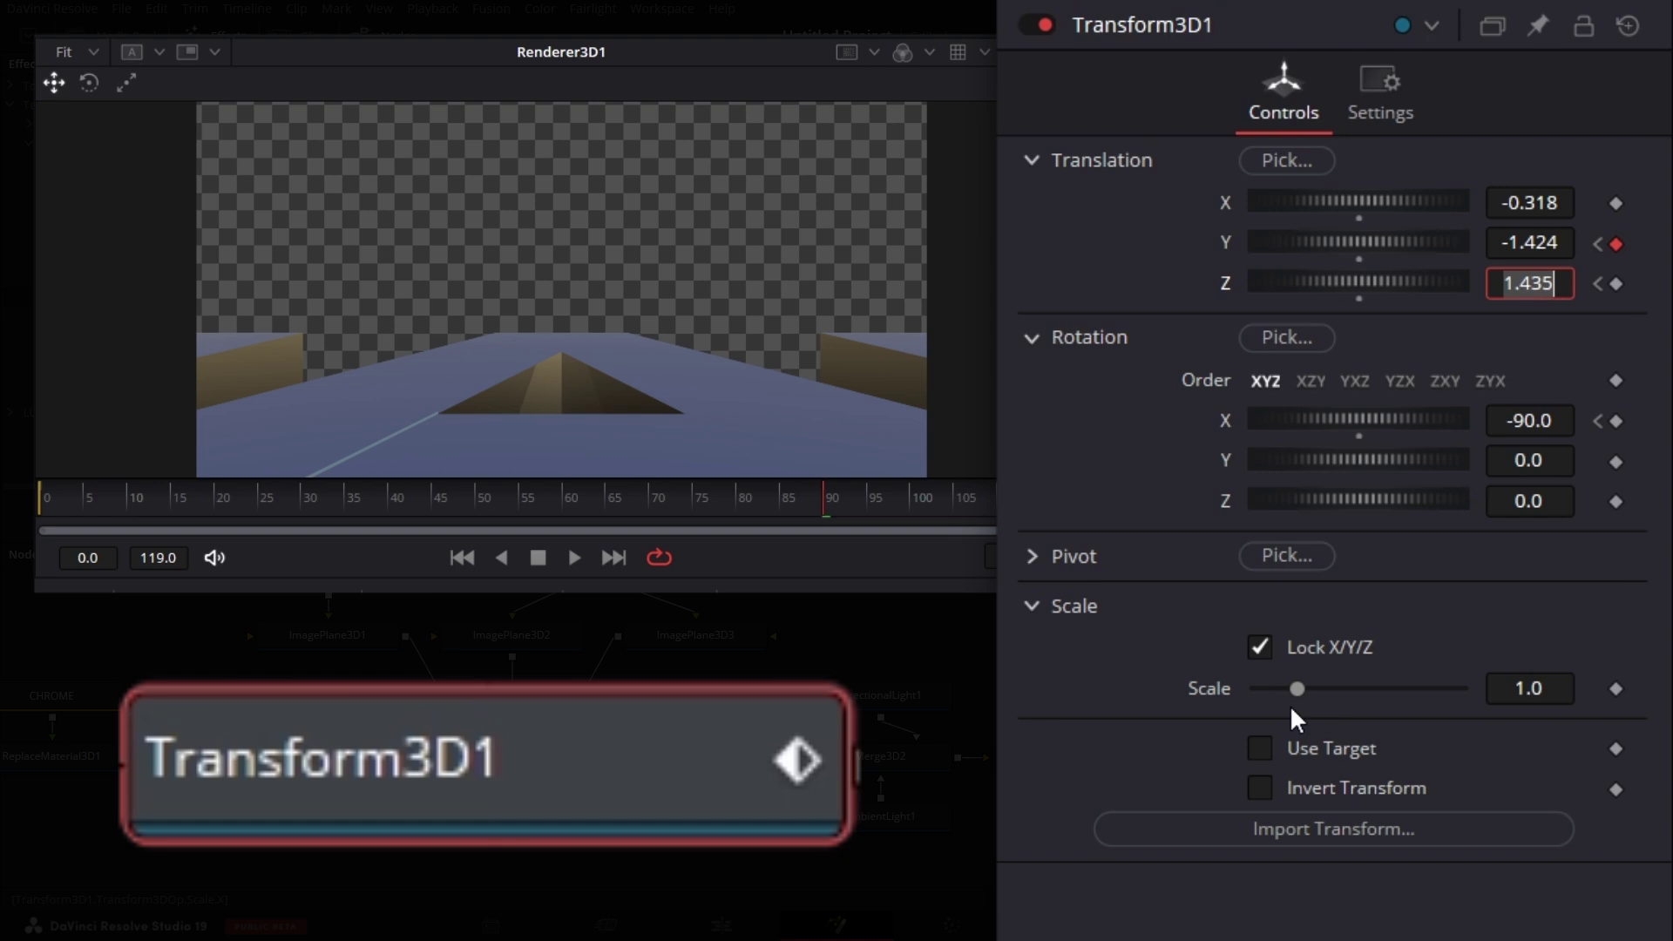
{"action": "type", "text": "17.52"}
{"action": "key", "text": "Tab"}
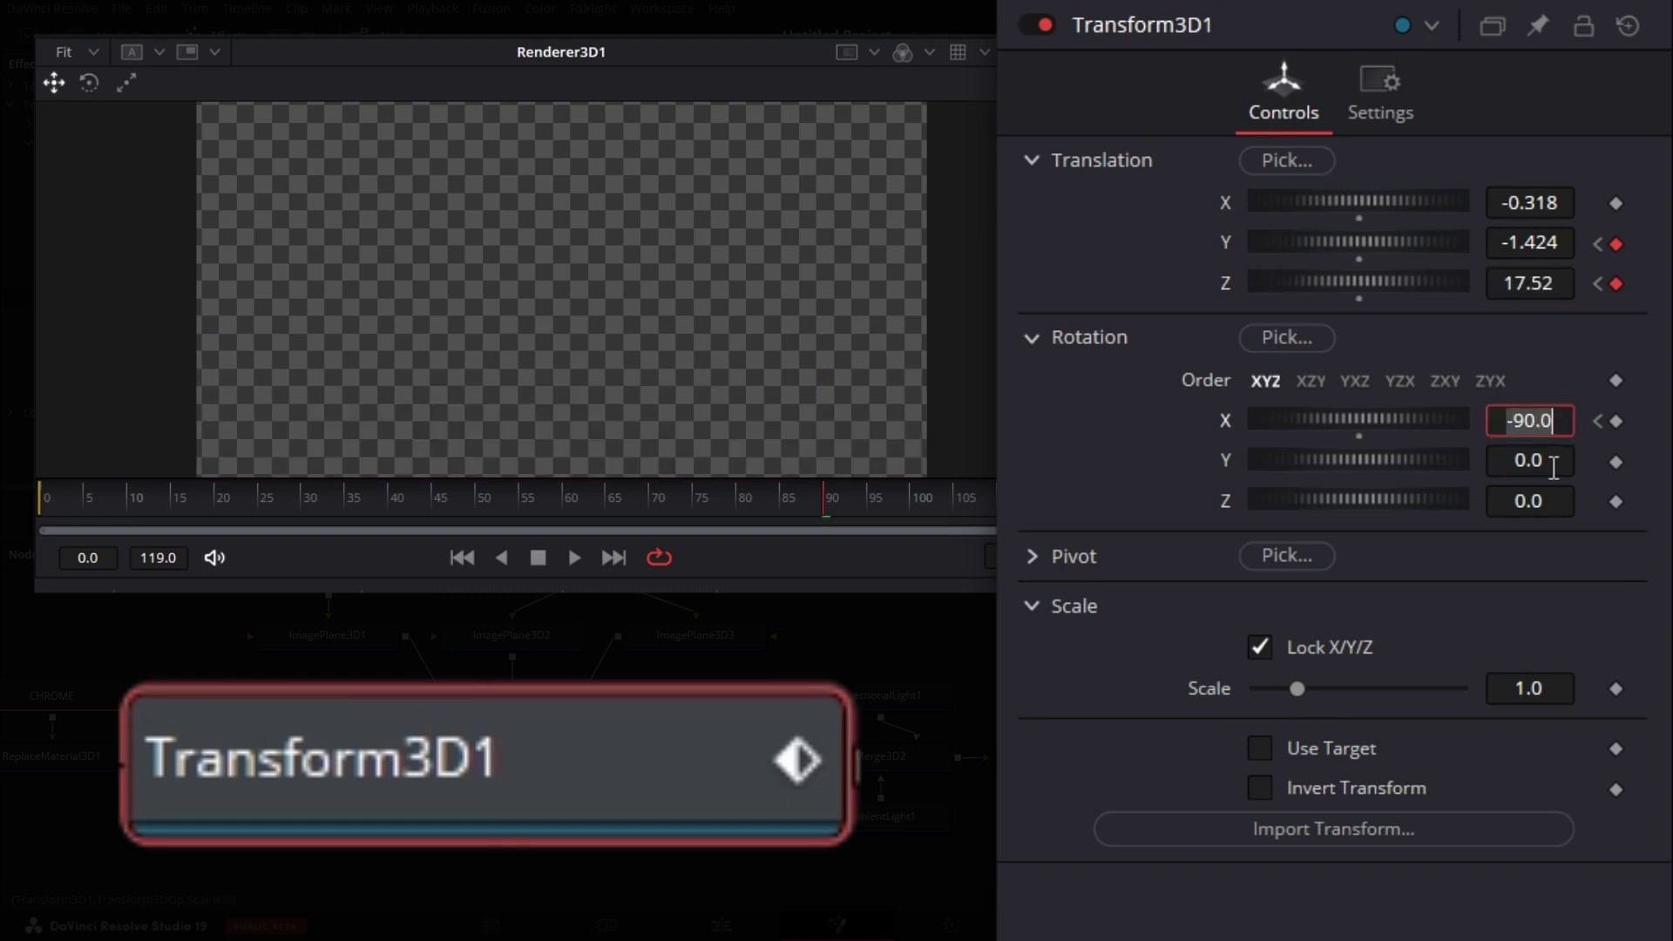
- At frame 90, set Transform3D1's X rotation to 0 and its Z translation to -17.32
{"action": "type", "text": "0"}
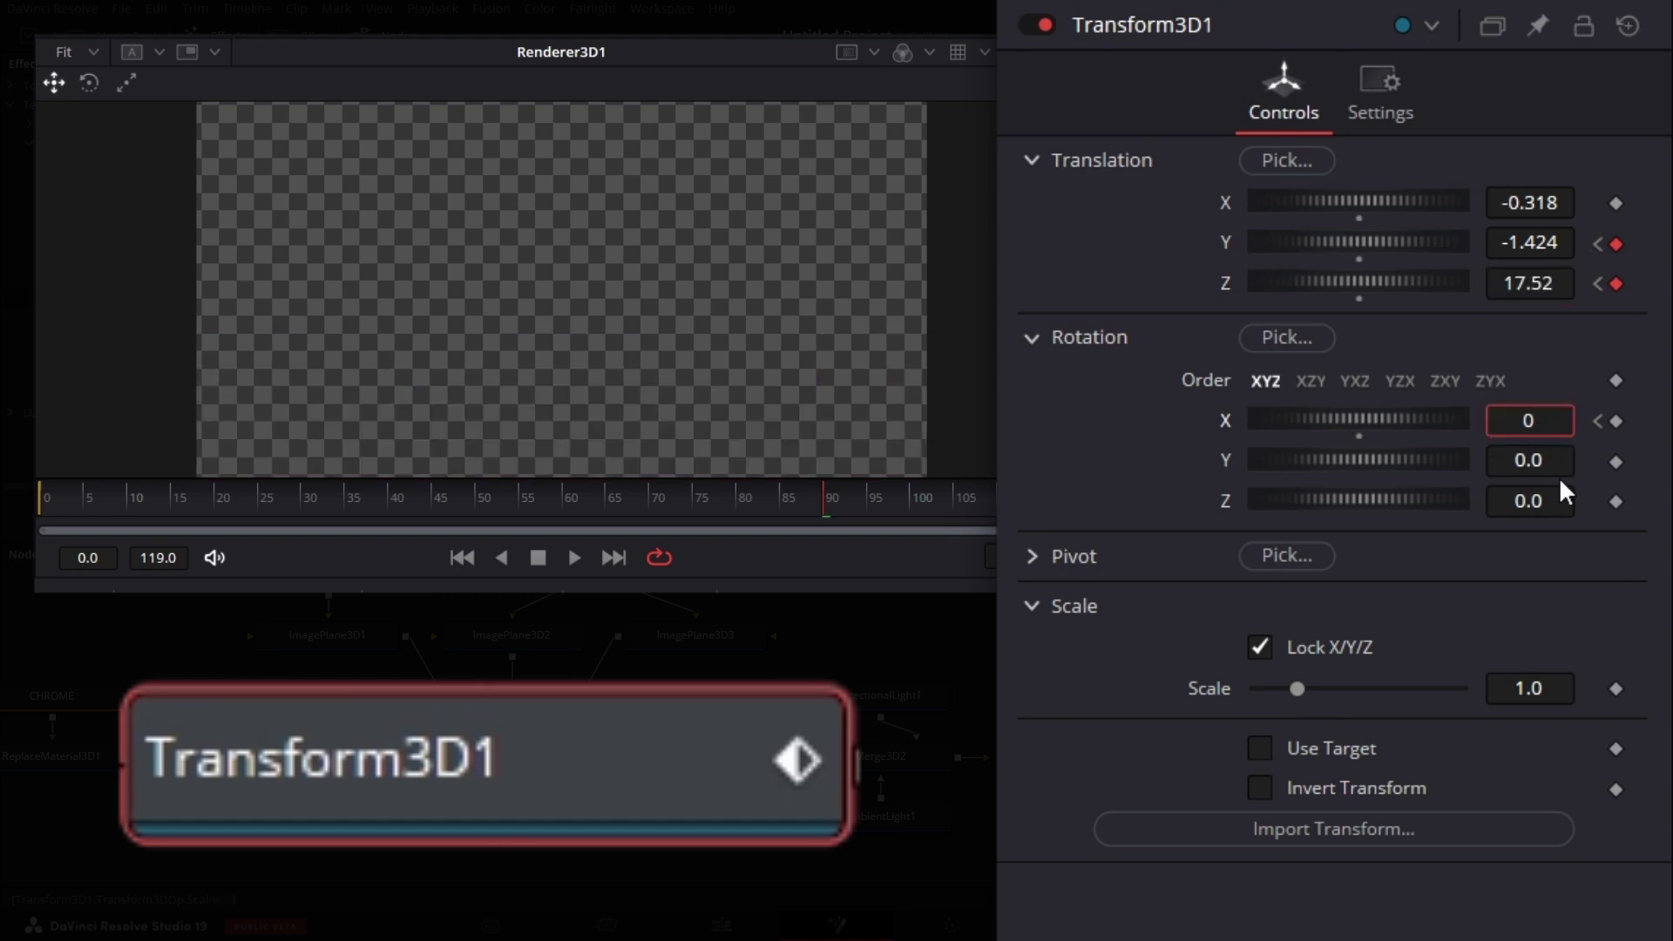
{"action": "key", "text": "Return"}
{"action": "left_click", "coordinate": [1500, 283]}
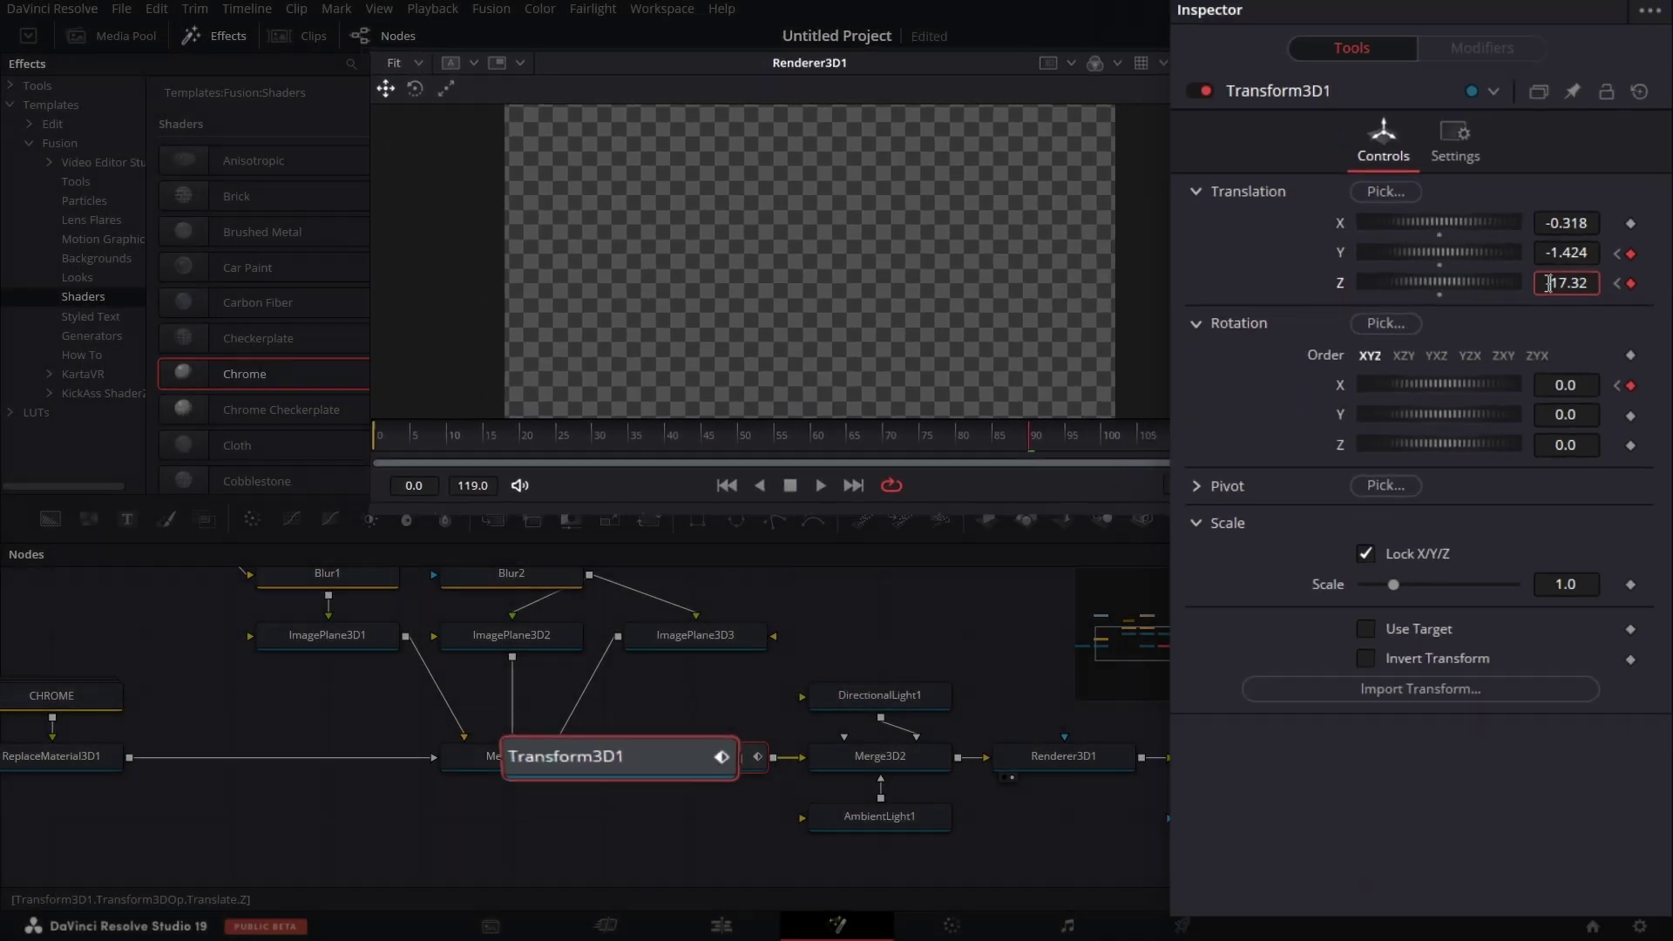
{"action": "type", "text": "-"}
{"action": "key", "text": "Tab"}
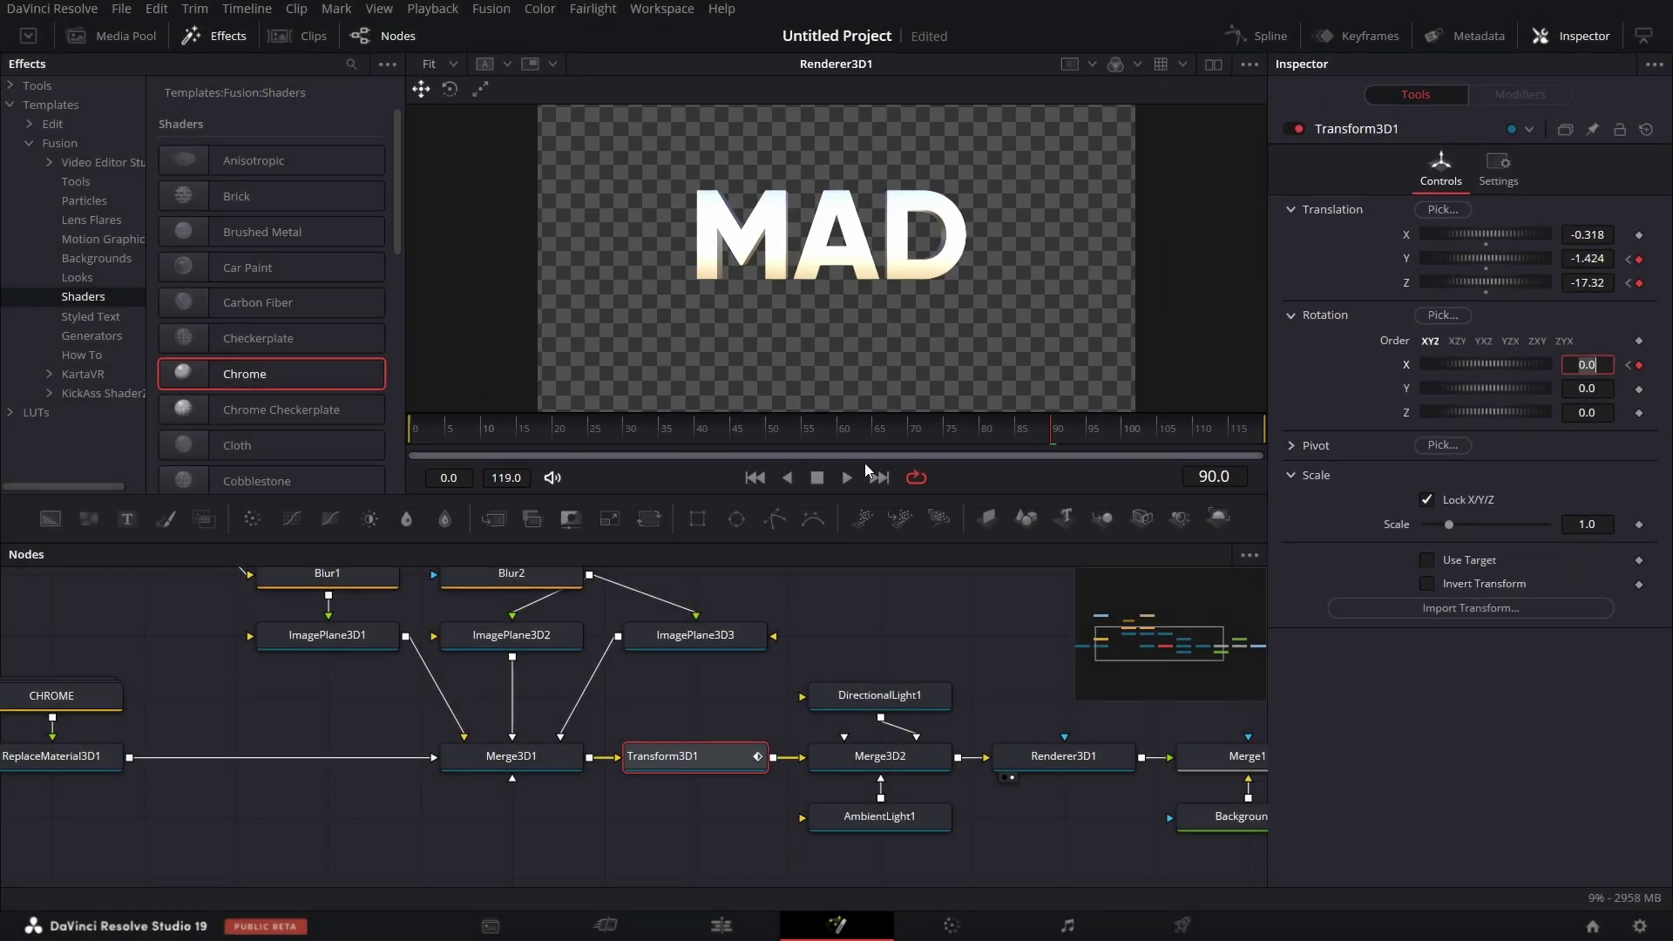
- Smooth all of Transform3D1's Y Offset, Z Offset and X Rotation keyframes in the spline editor and play the animation from the start
{"action": "left_click", "coordinate": [1255, 35]}
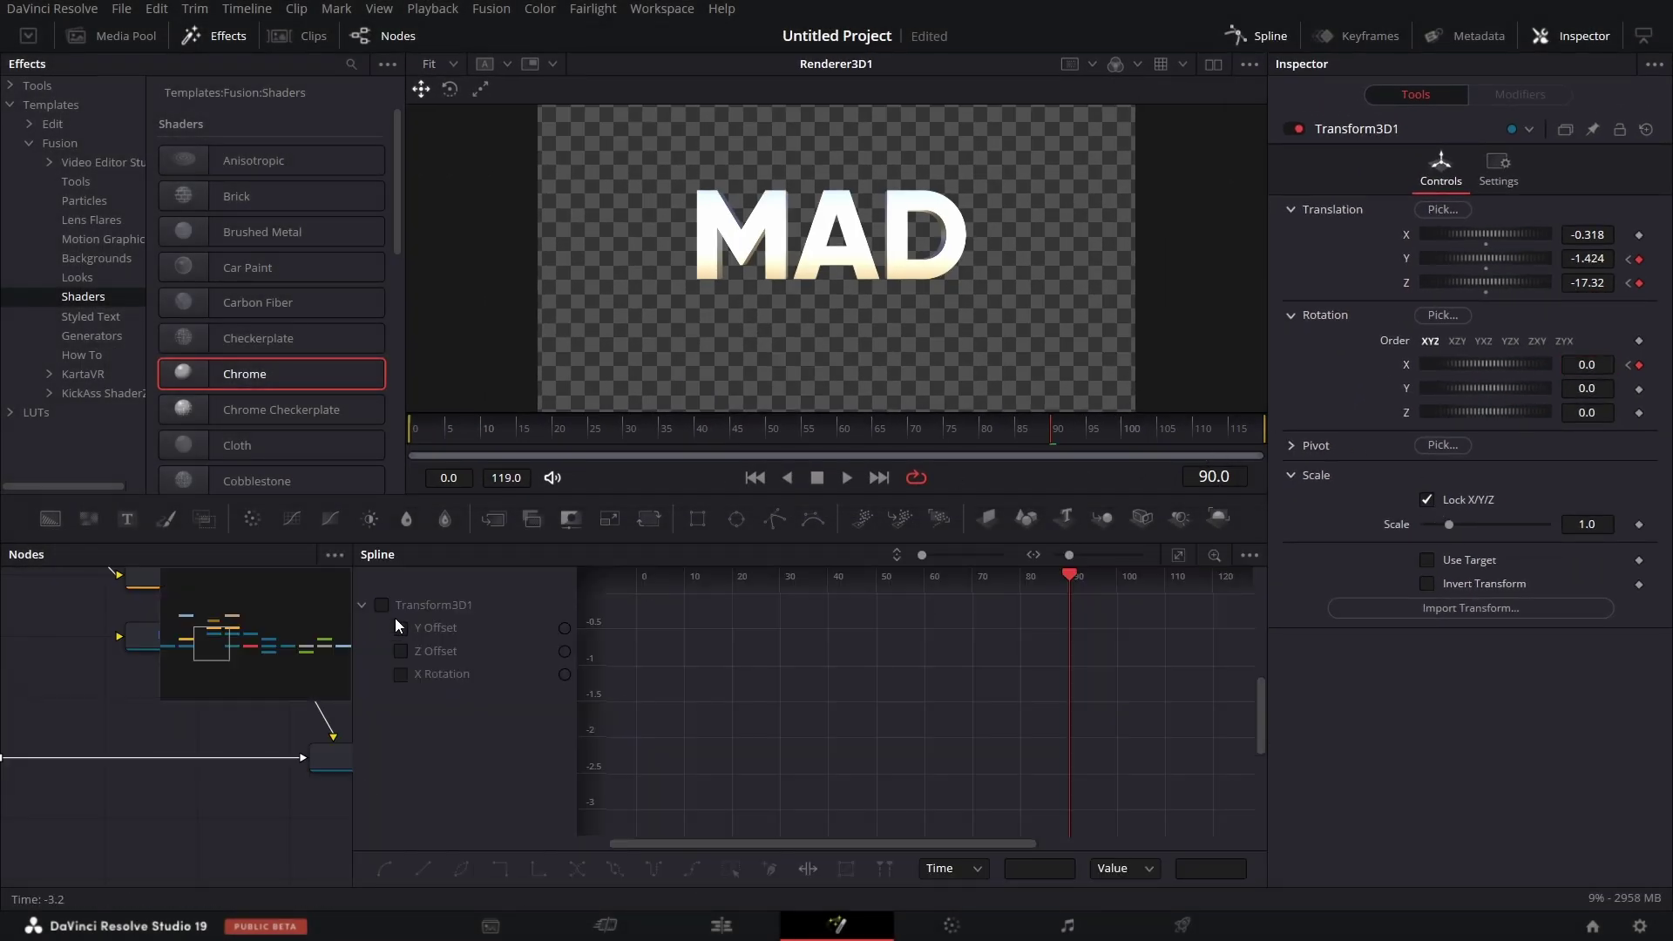
{"action": "left_click", "coordinate": [381, 604]}
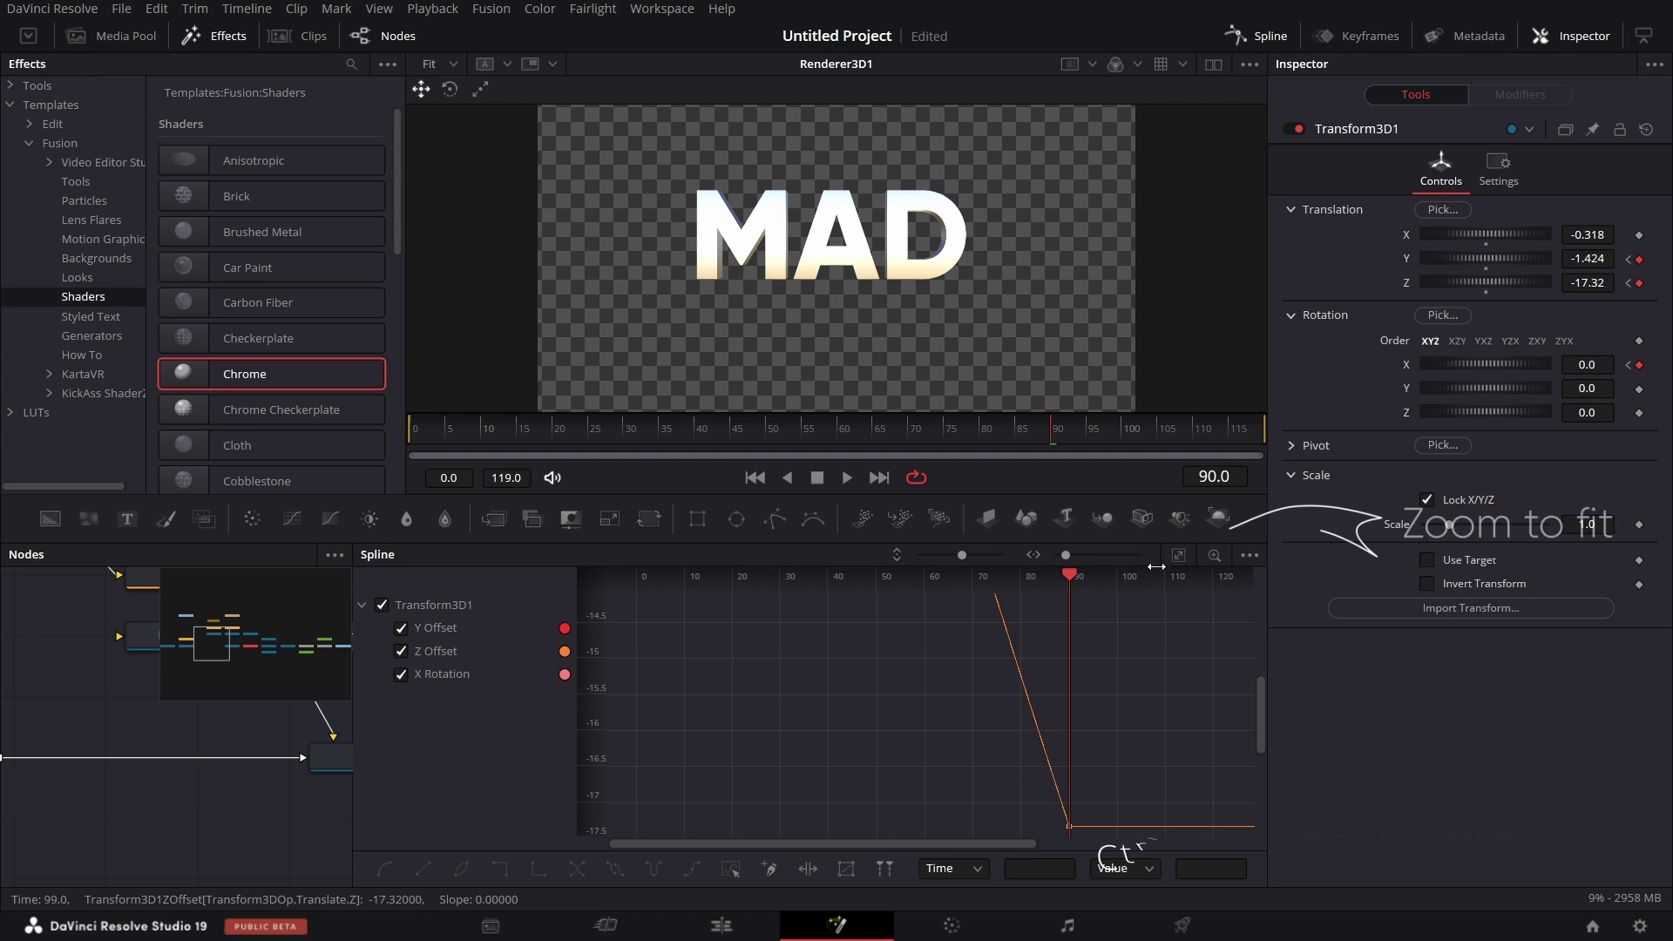
{"action": "left_click", "coordinate": [1179, 554]}
{"action": "key", "text": "ctrl+a"}
{"action": "left_click", "coordinate": [1182, 555]}
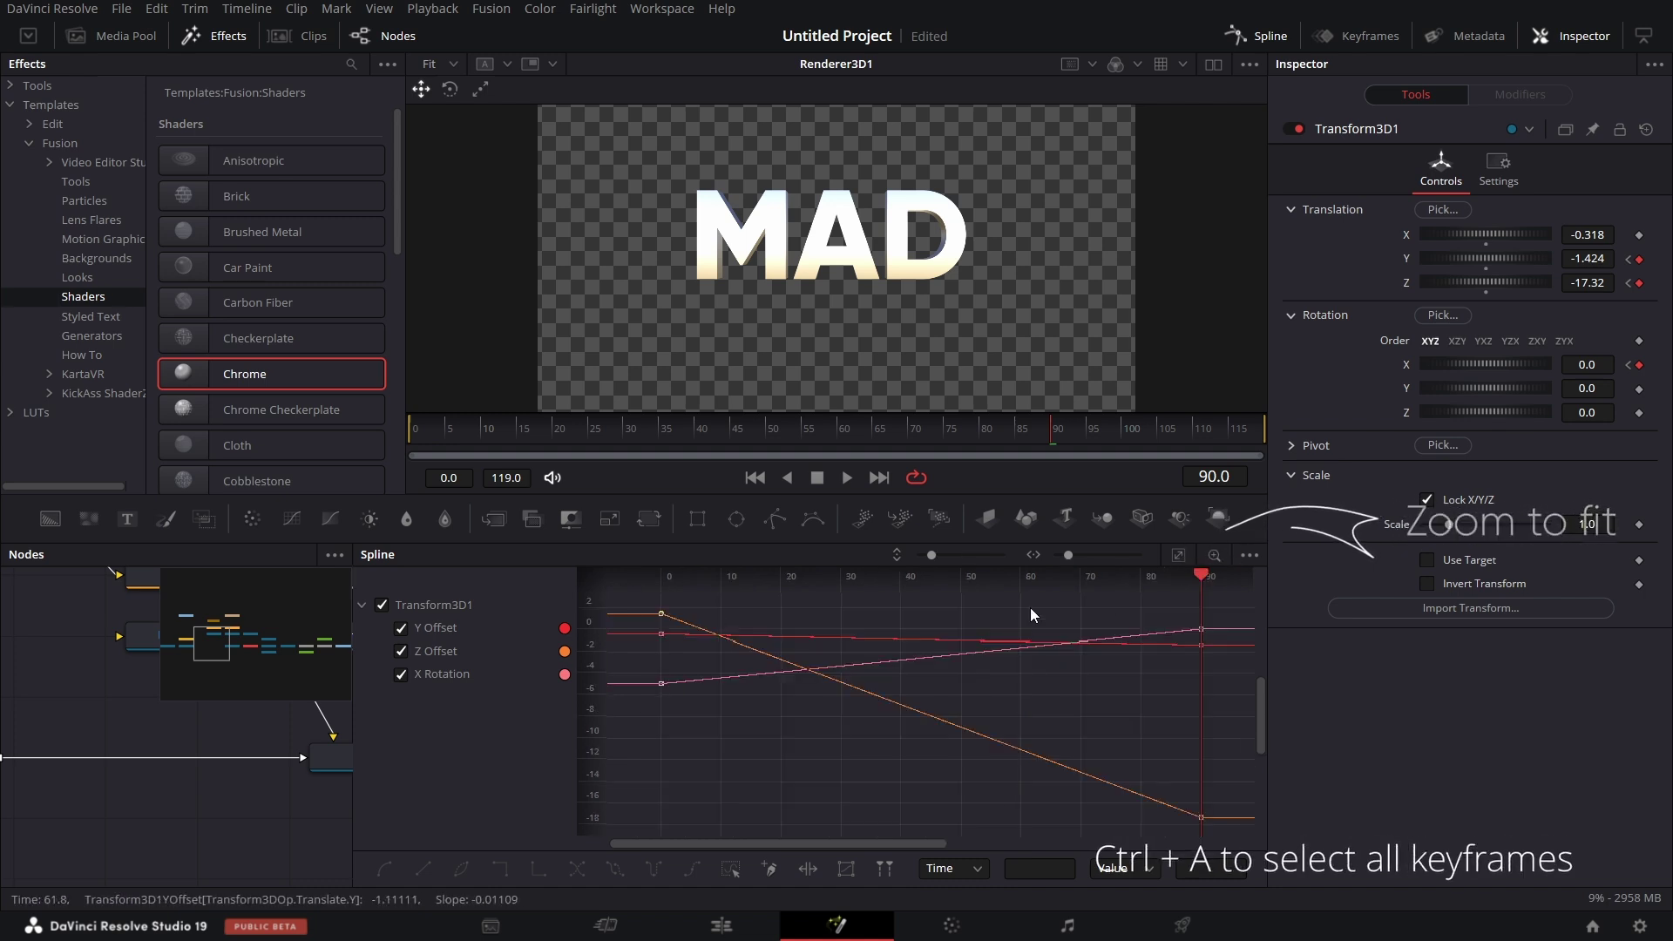
{"action": "key", "text": "ctrl+a"}
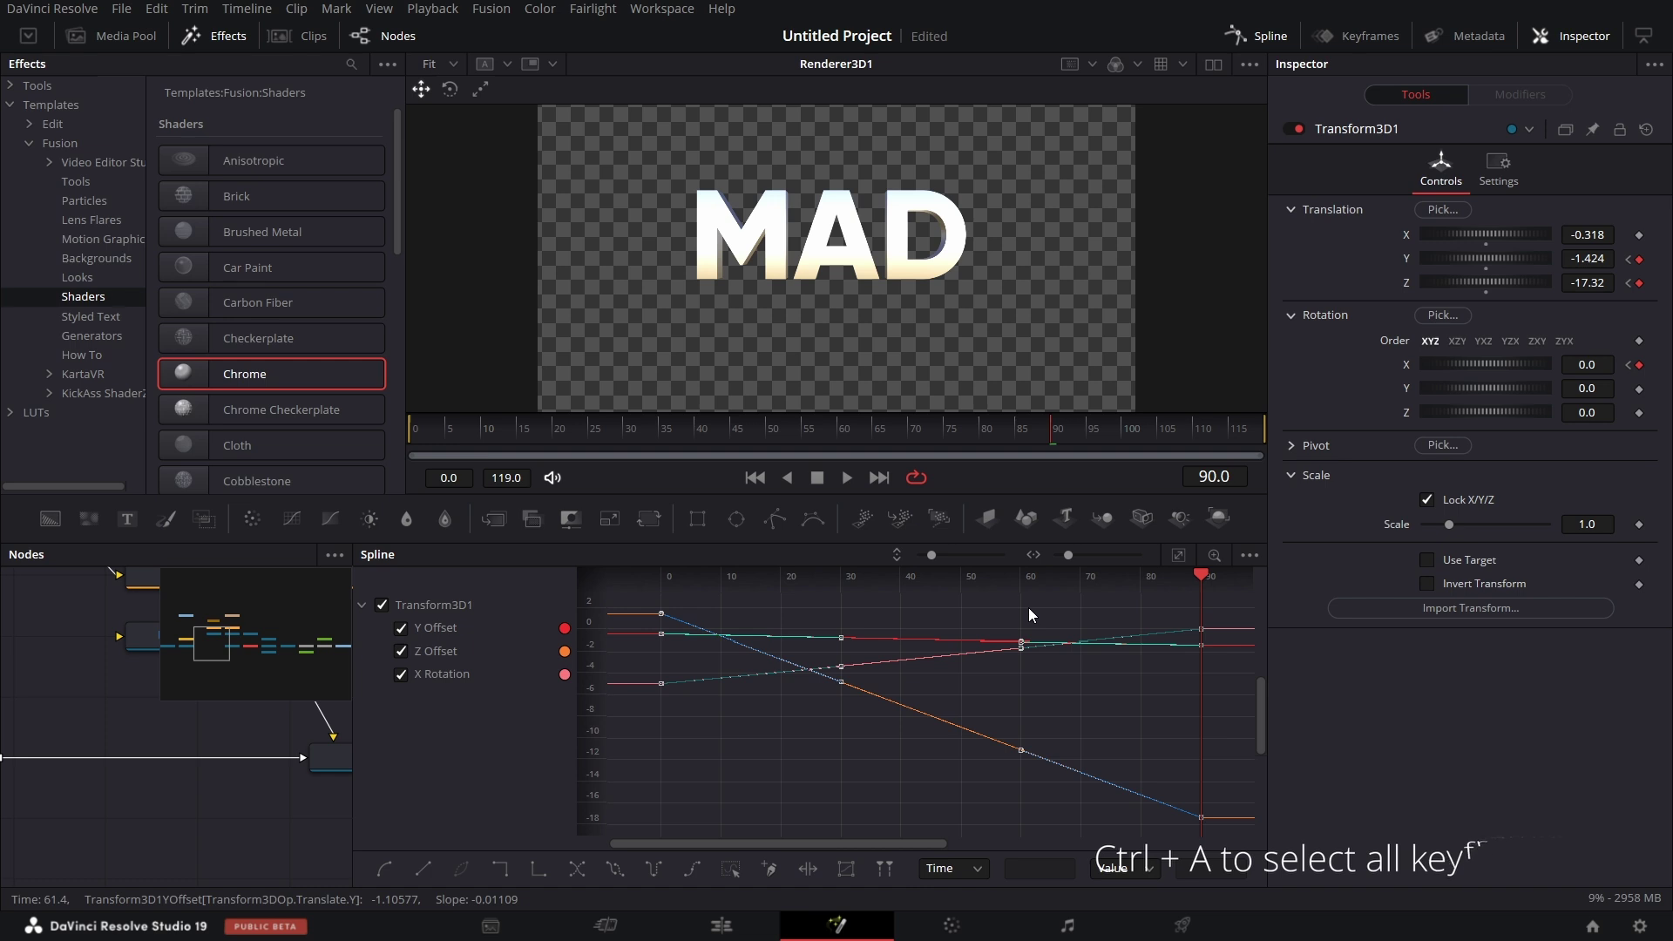
{"action": "key", "text": "s"}
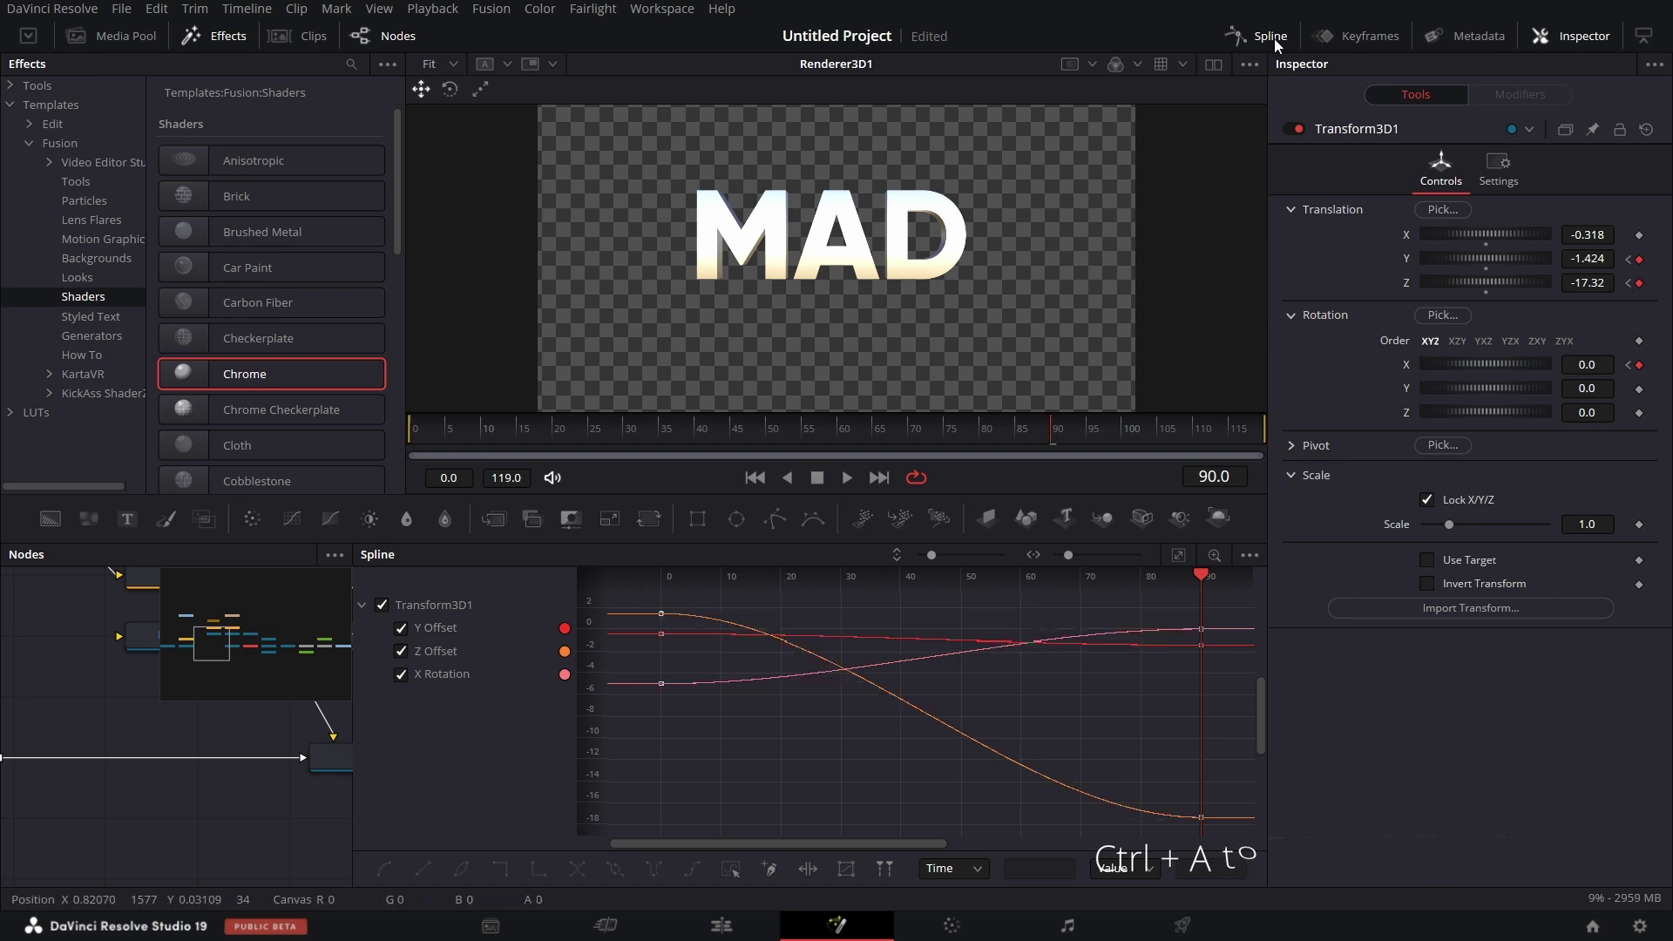
{"action": "left_click", "coordinate": [1274, 39]}
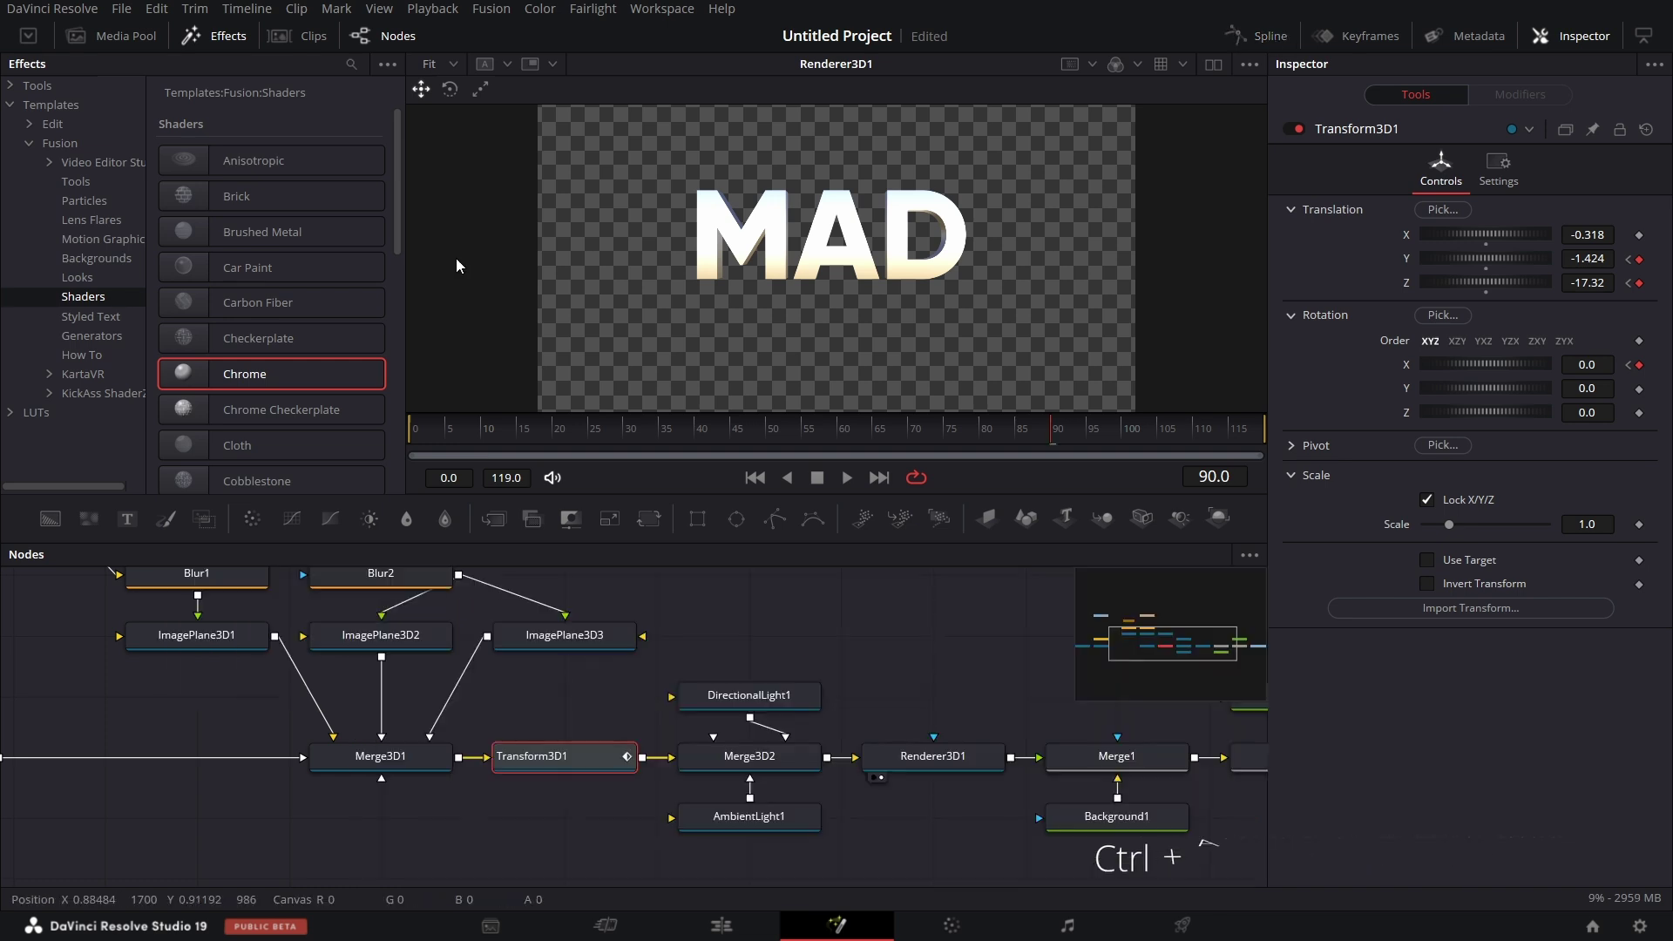
{"action": "left_click", "coordinate": [417, 434]}
{"action": "left_click", "coordinate": [852, 476]}
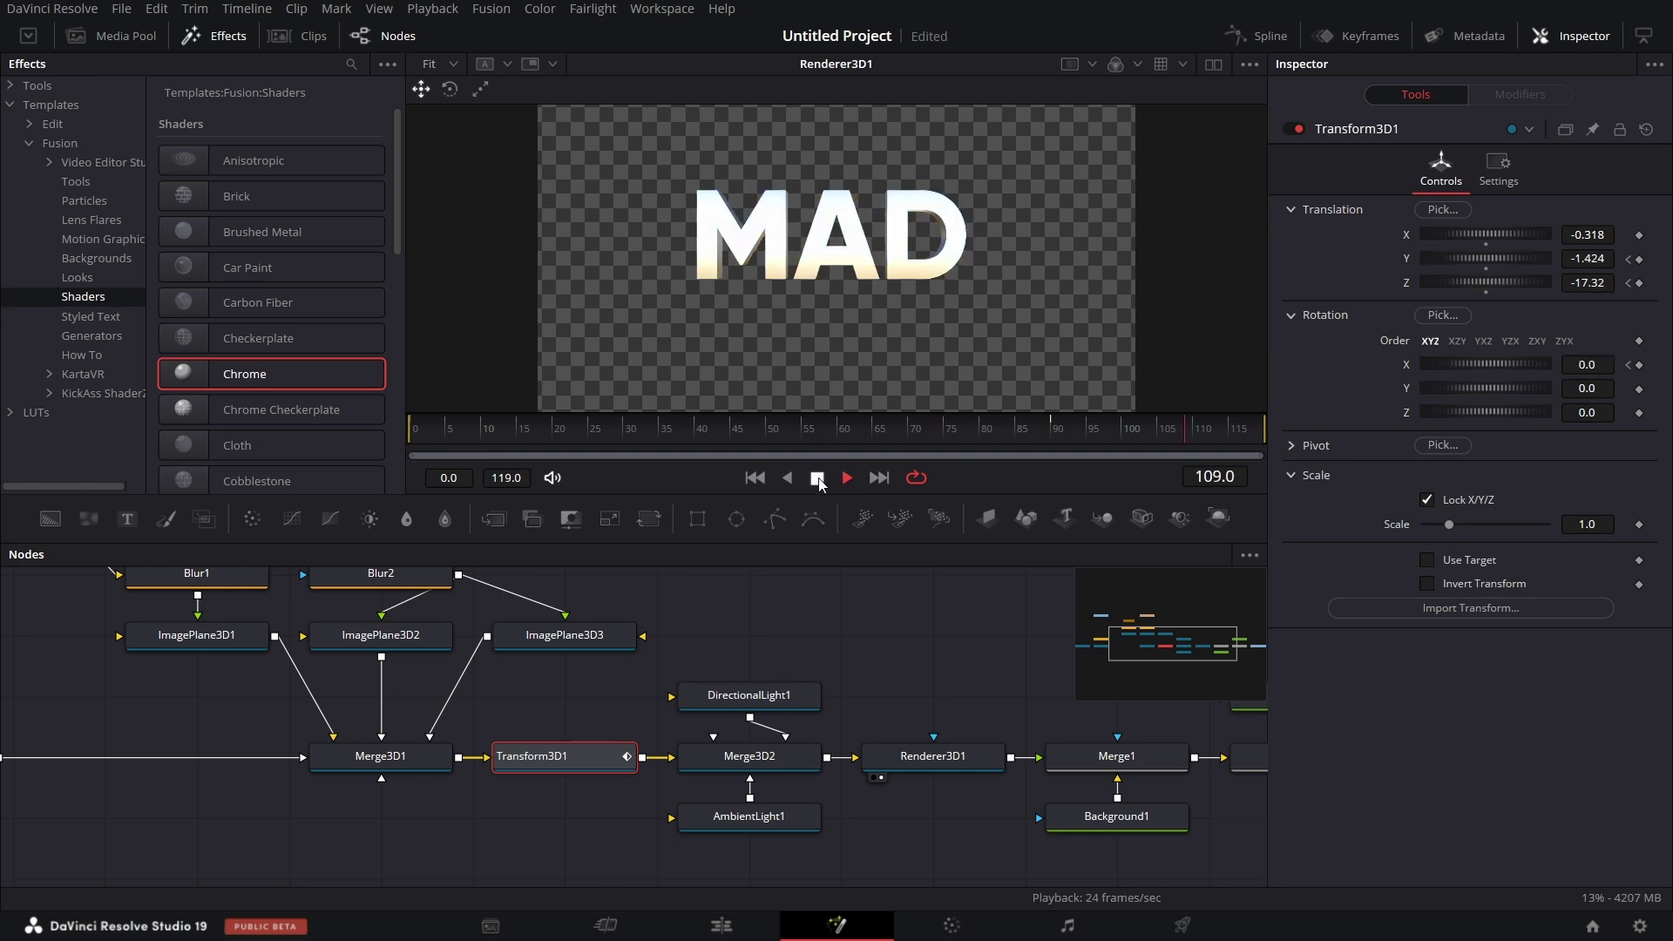
- Keyframe ImagePlane3D1's material opacity at 1.0 on frame 10
{"action": "scroll", "coordinate": [902, 656], "scroll_direction": "left", "scroll_amount": 5}
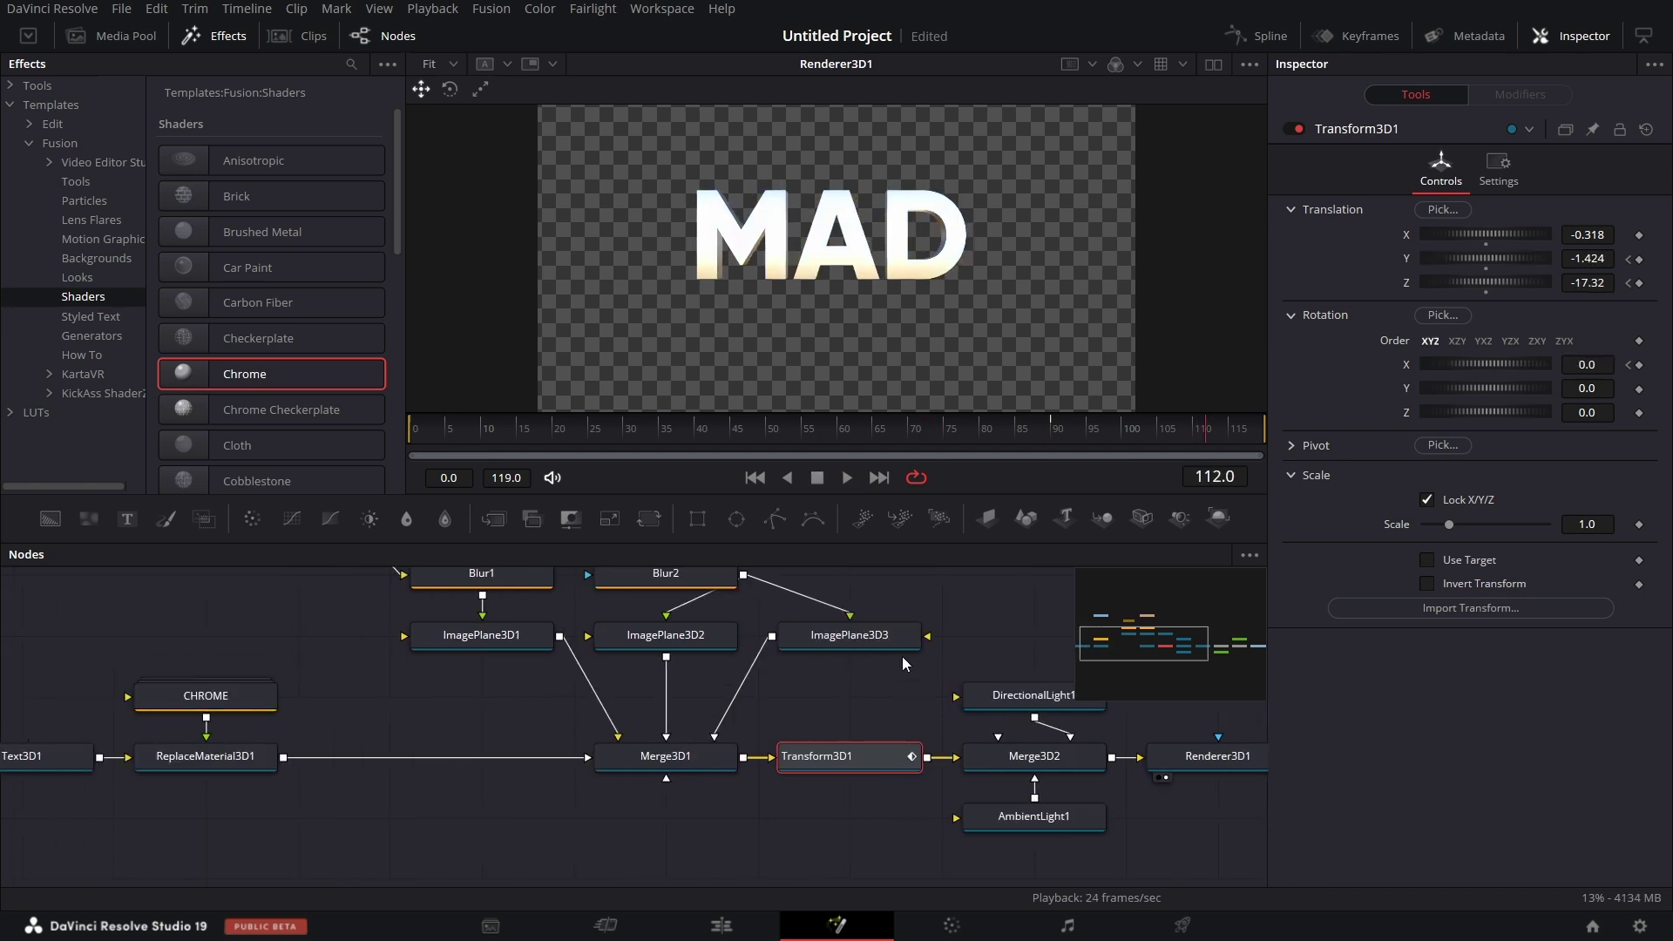
{"action": "left_click", "coordinate": [514, 641]}
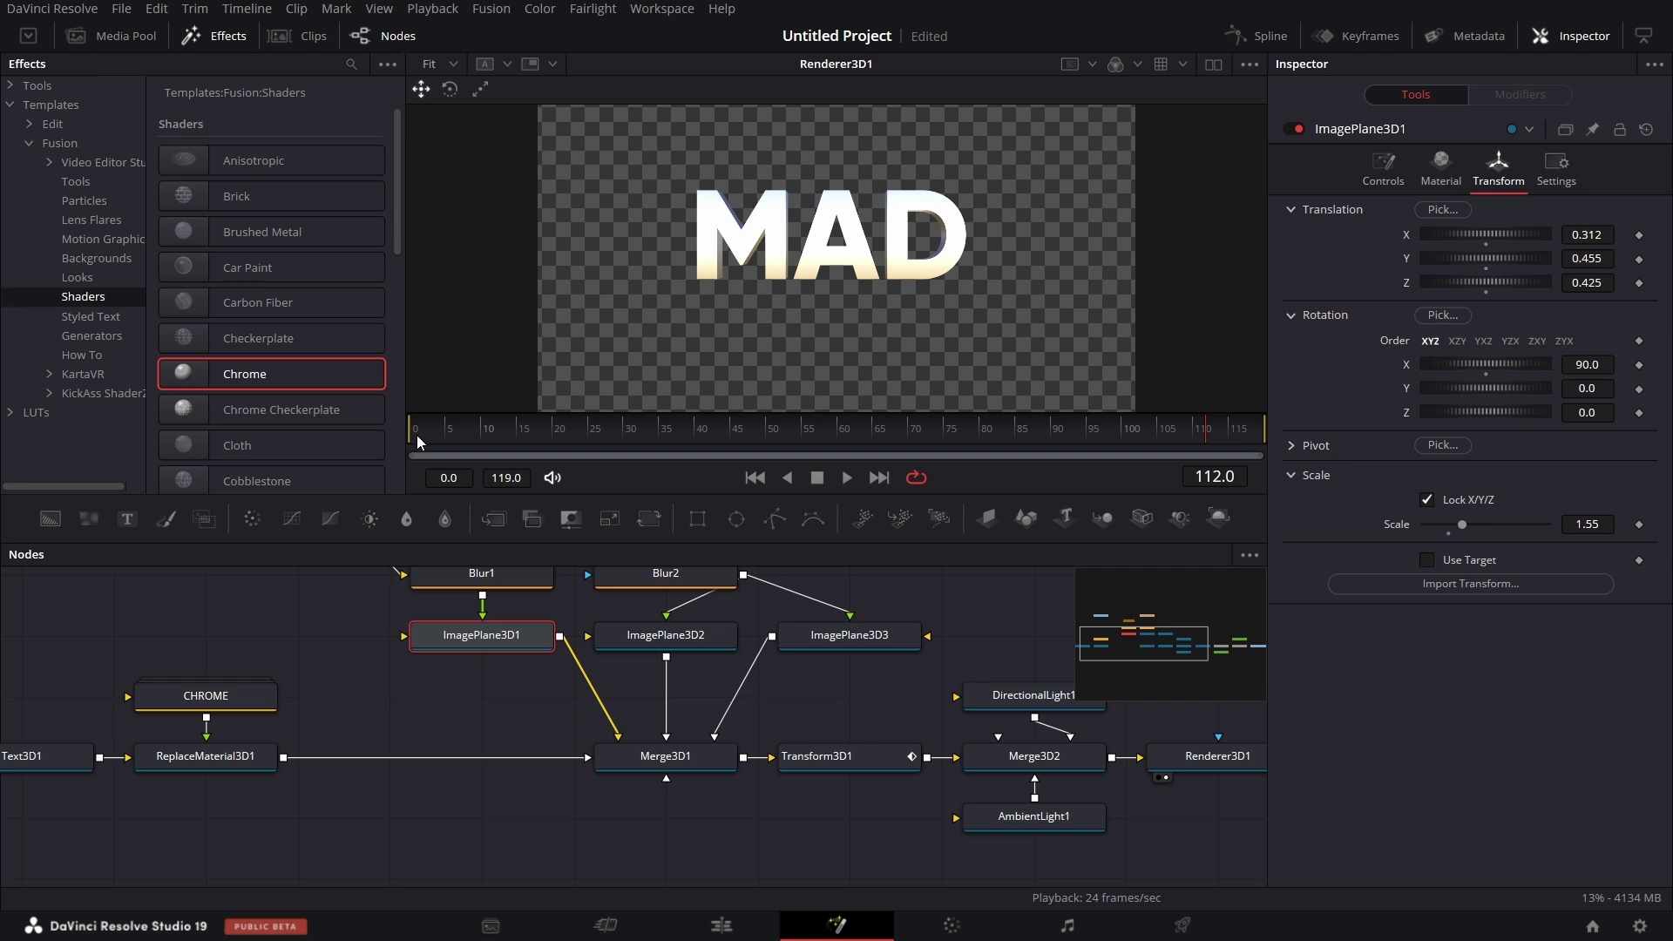
{"action": "left_click", "coordinate": [483, 437]}
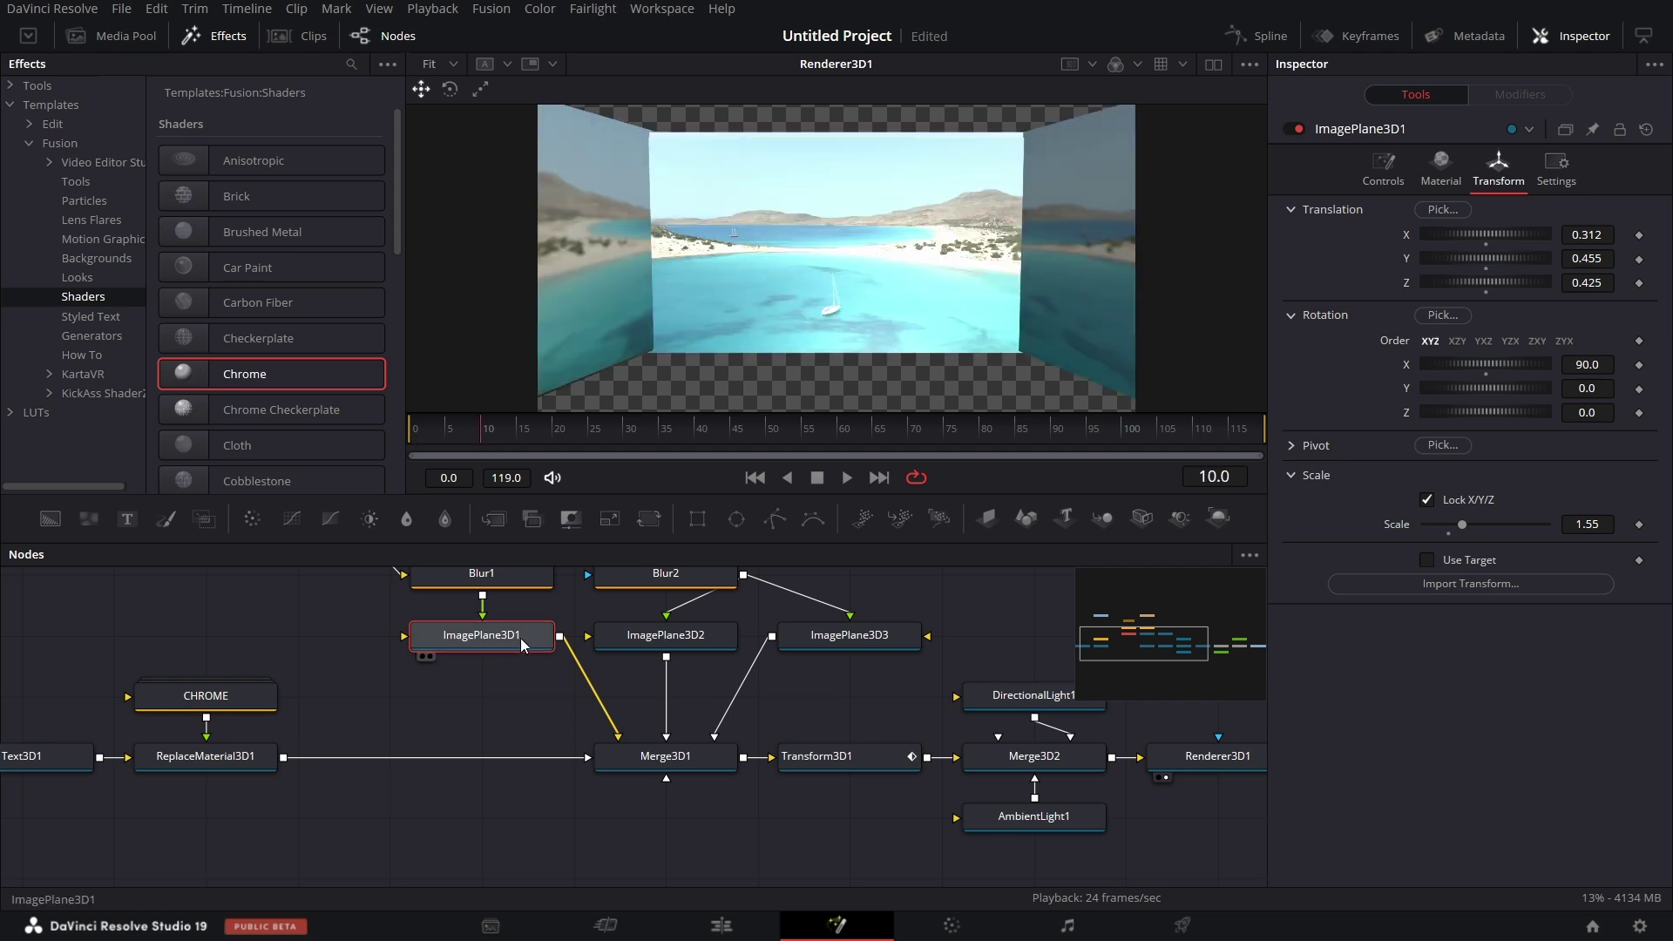
{"action": "left_click", "coordinate": [1443, 178]}
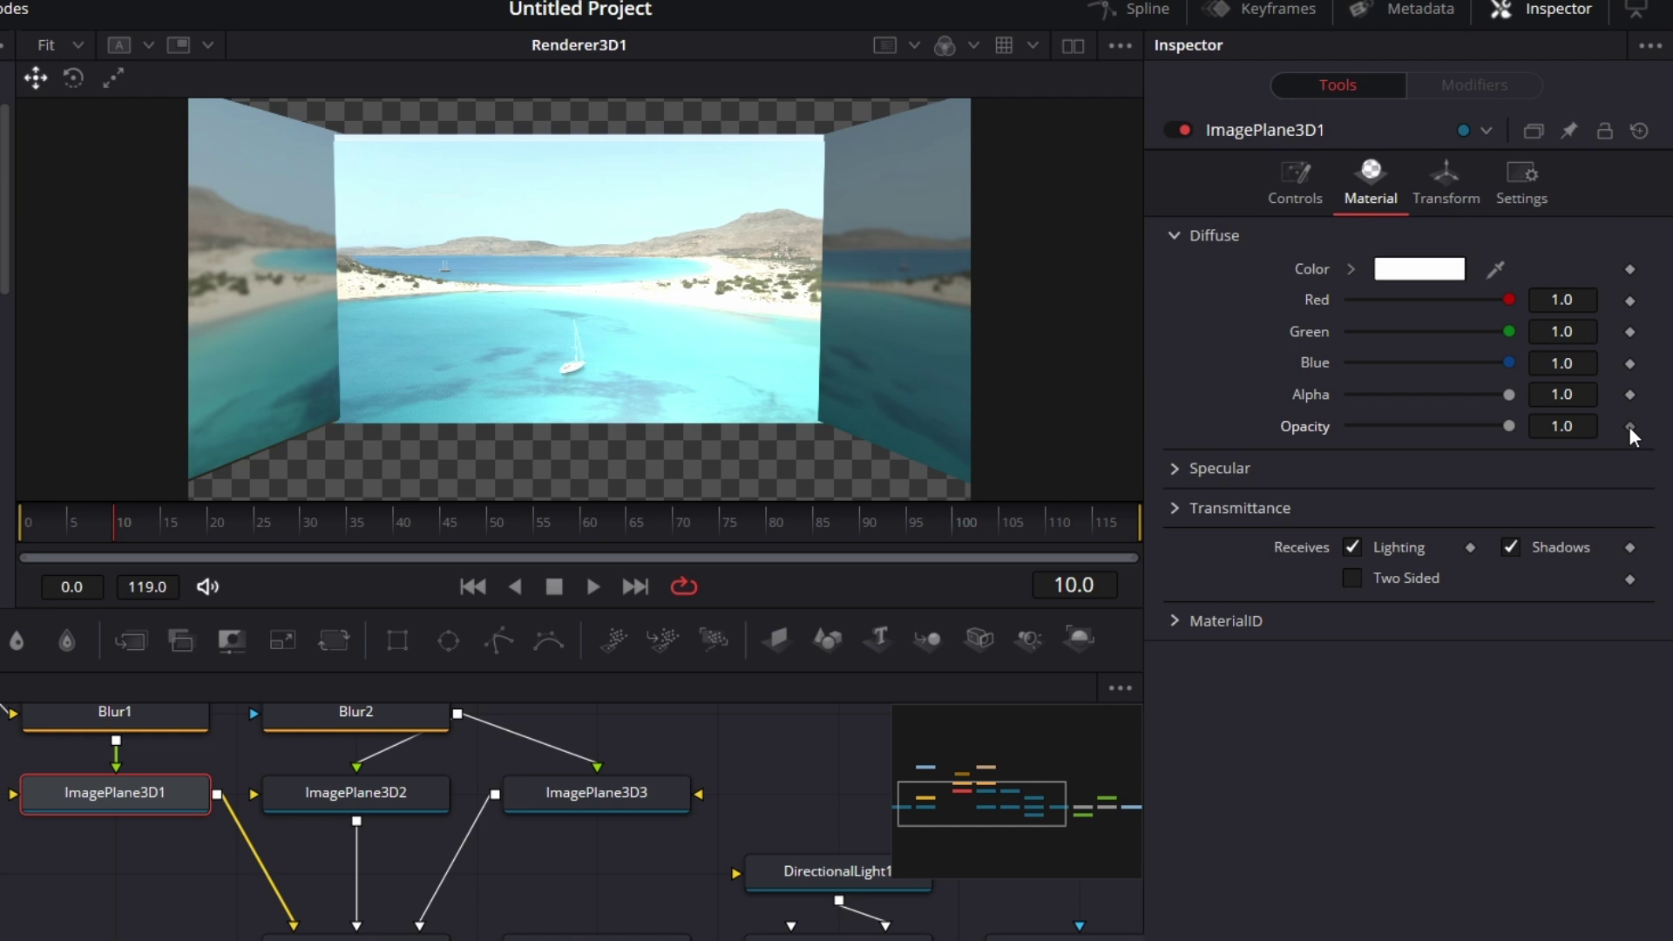
{"action": "left_click", "coordinate": [1630, 426]}
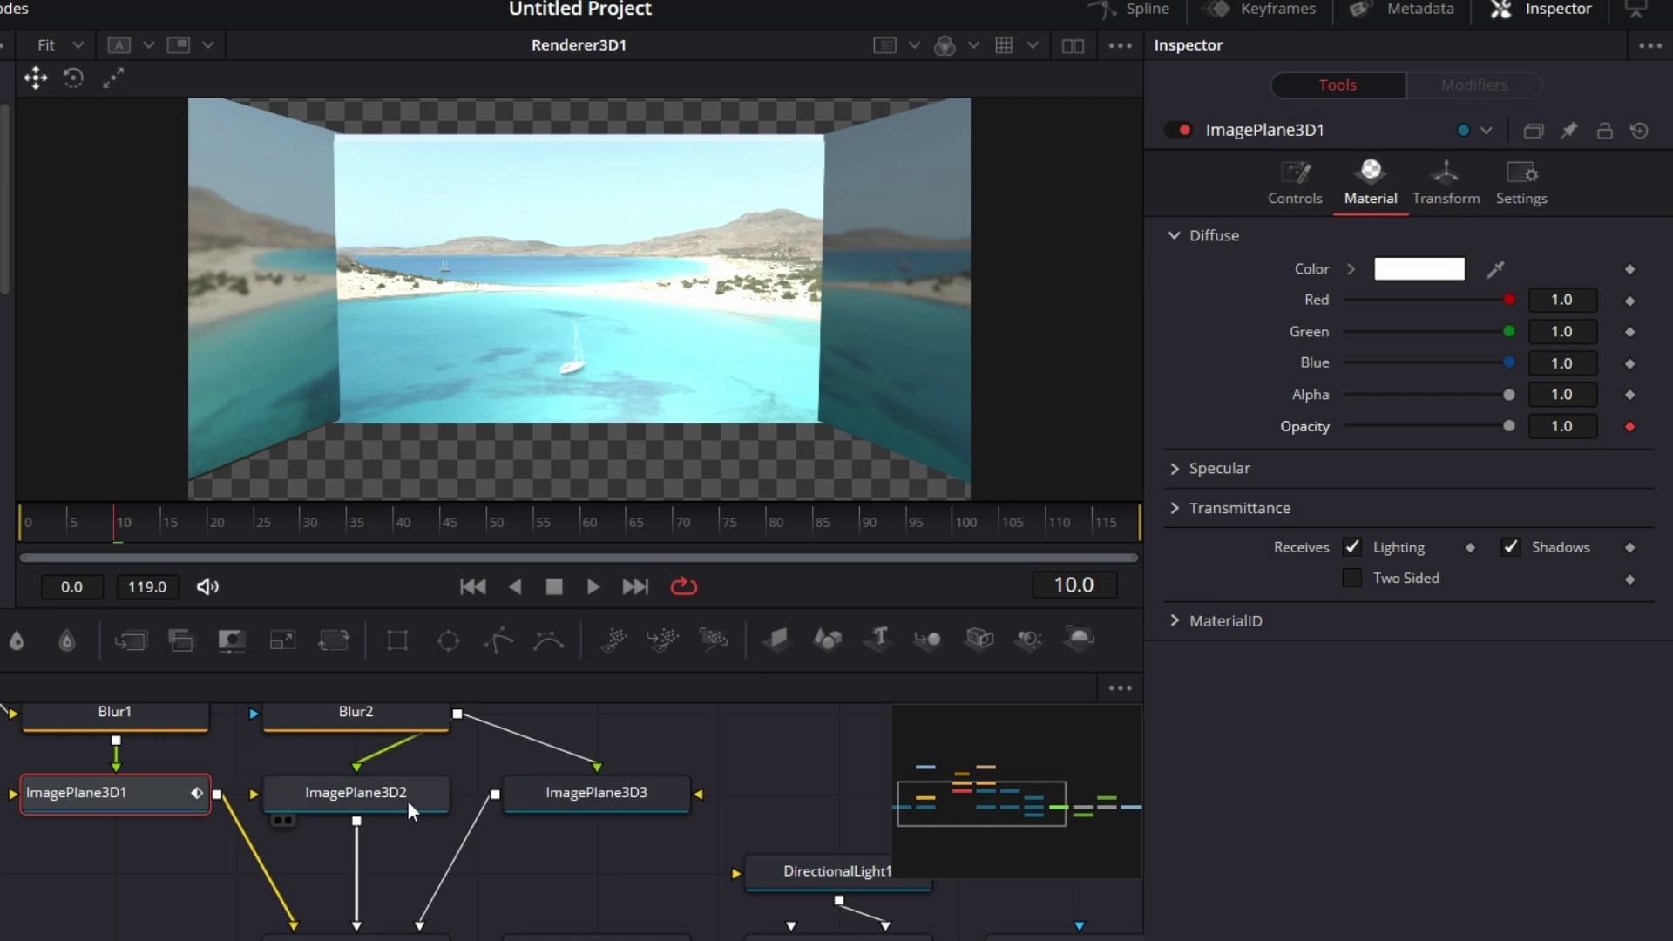
- Keyframe the material opacity of ImagePlane3D2 and ImagePlane3D3 at 1.0 on frame 10
{"action": "left_click", "coordinate": [403, 792]}
{"action": "left_click", "coordinate": [1380, 183]}
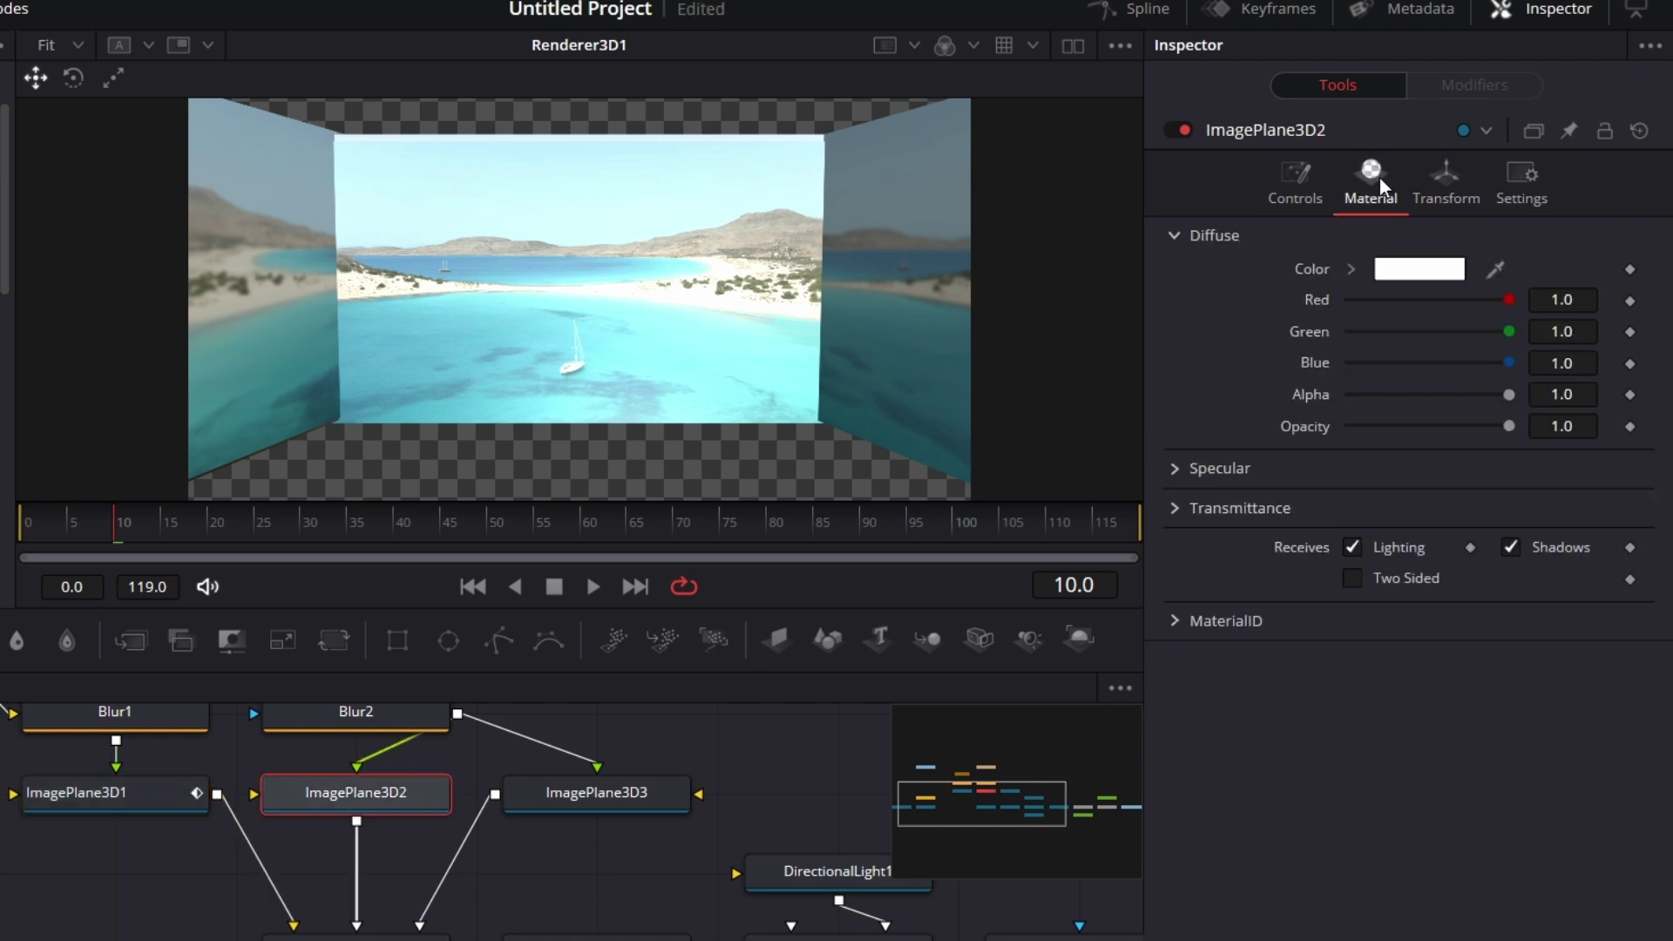
{"action": "left_click", "coordinate": [1630, 427]}
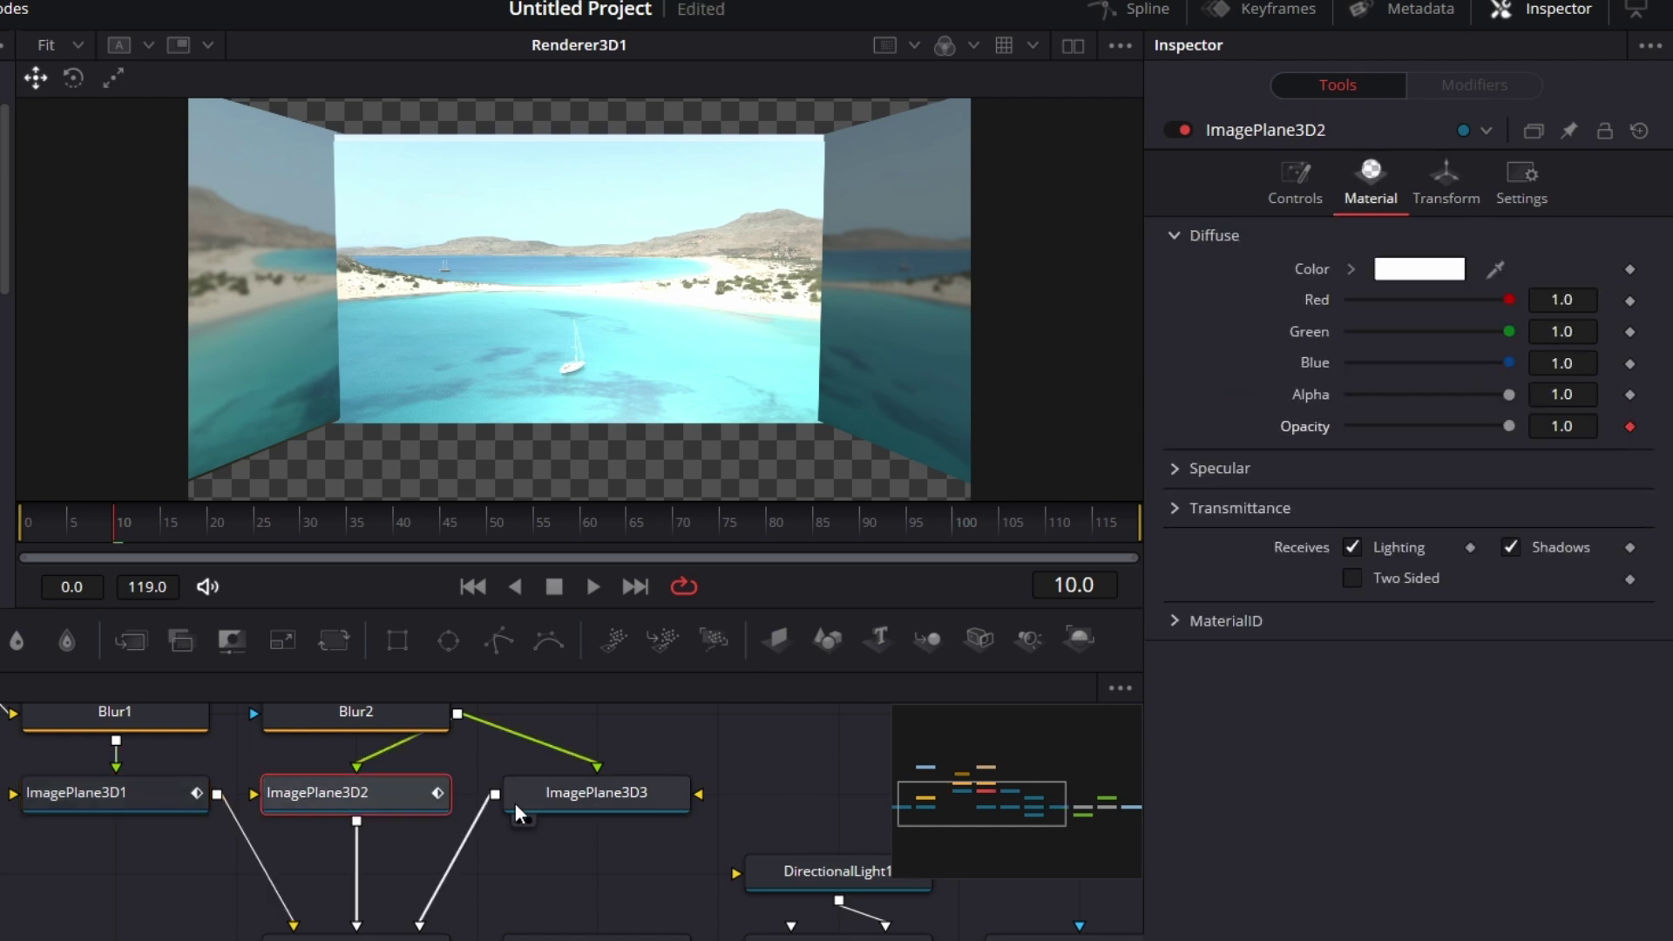
{"action": "left_click", "coordinate": [564, 802]}
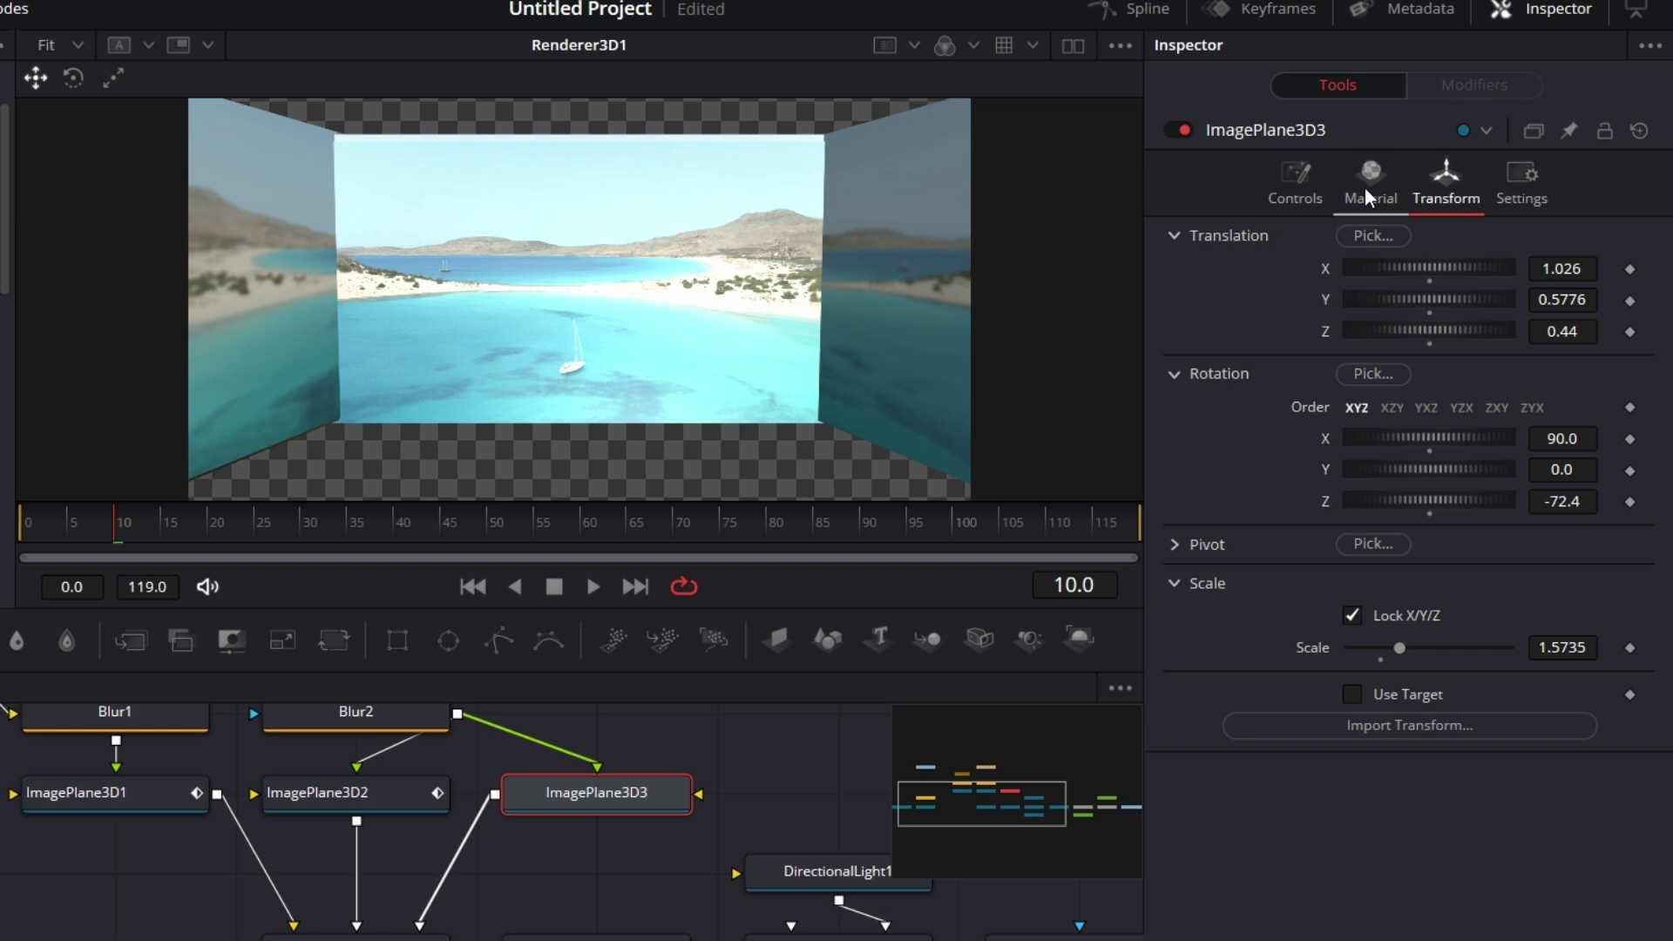
{"action": "left_click", "coordinate": [1371, 180]}
{"action": "left_click", "coordinate": [1630, 427]}
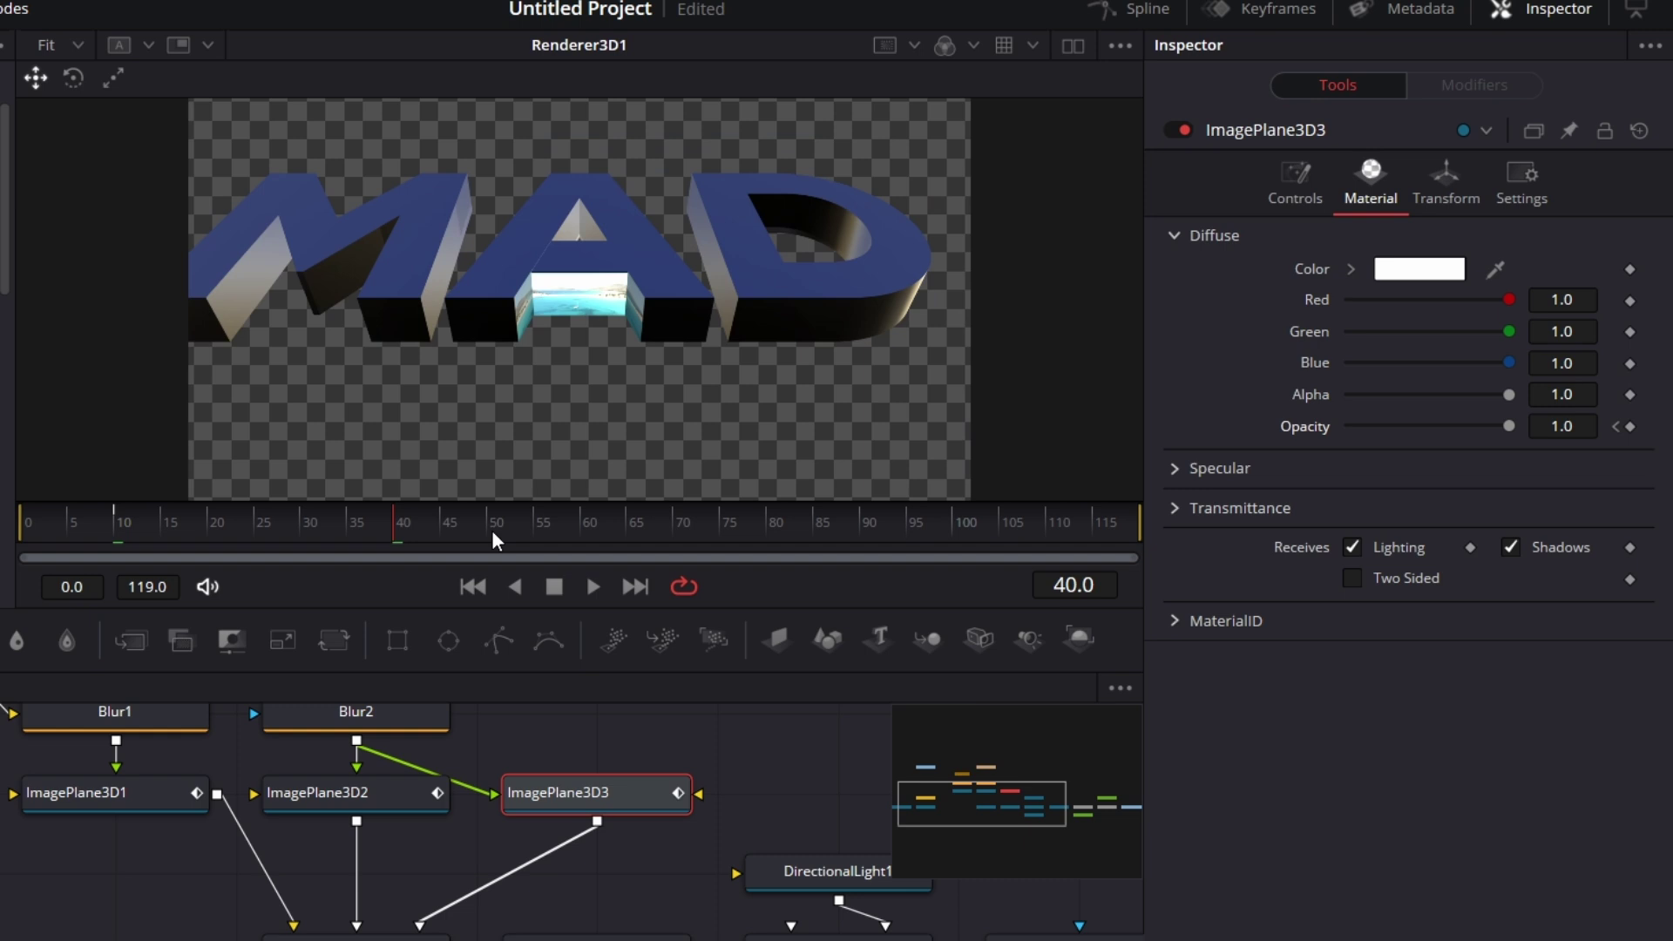
- At frame 60, set the material opacity of ImagePlane3D3, ImagePlane3D2 and ImagePlane3D1 to 0
{"action": "left_click", "coordinate": [491, 520]}
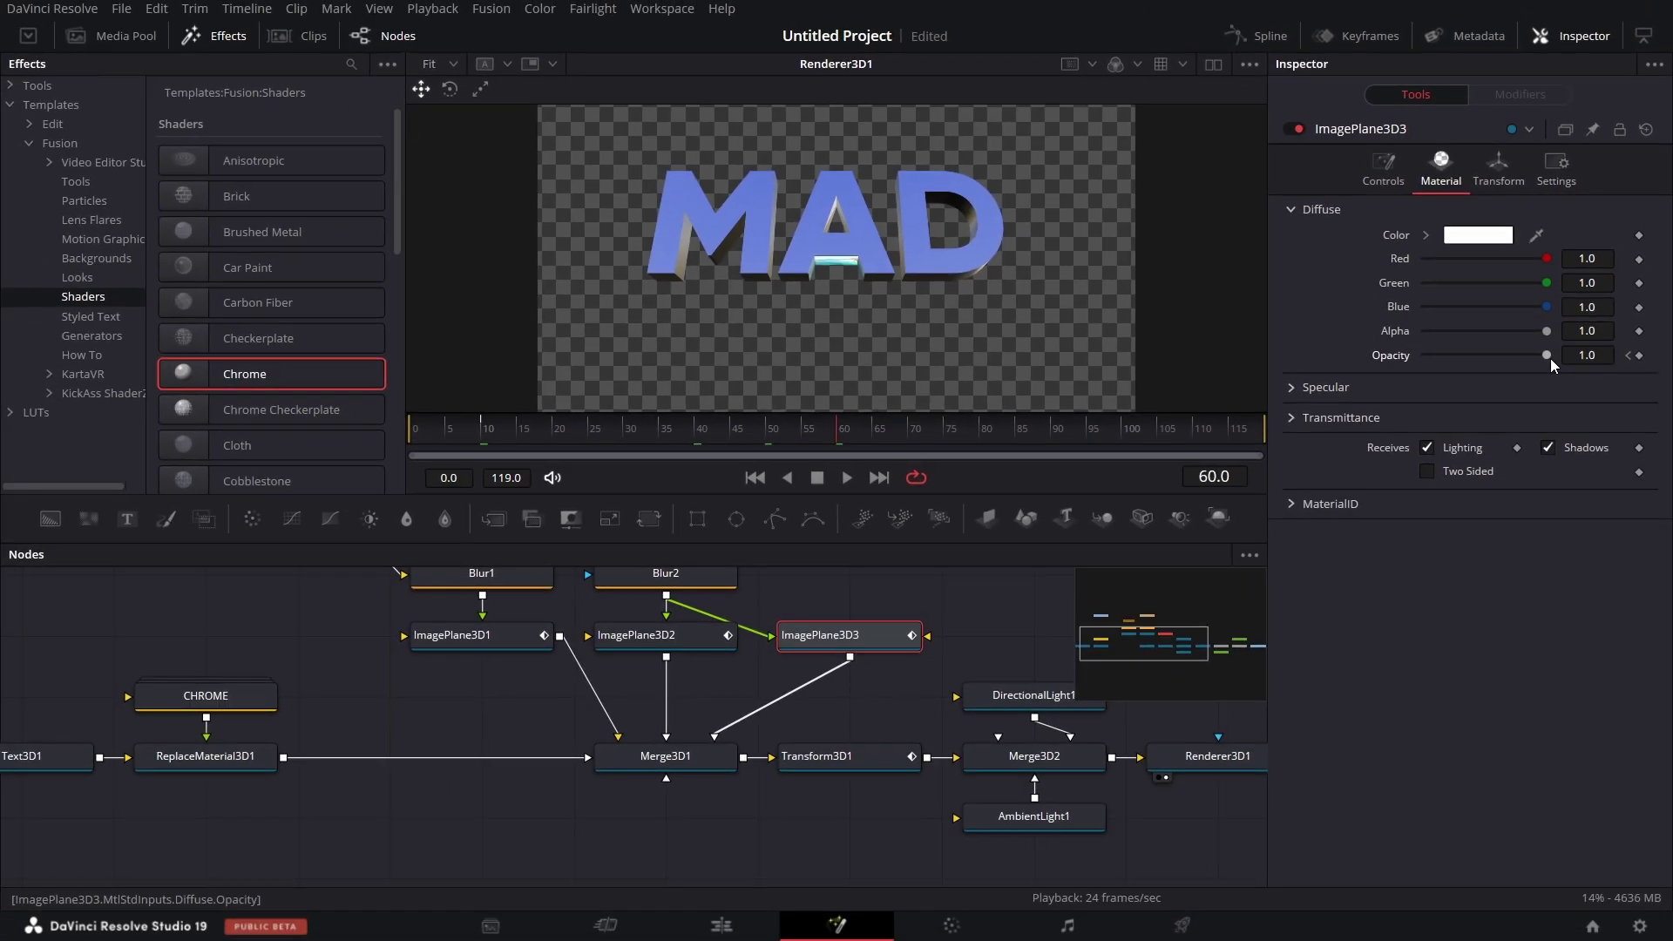
{"action": "left_click_drag", "start_coordinate": [1545, 352], "coordinate": [1272, 373]}
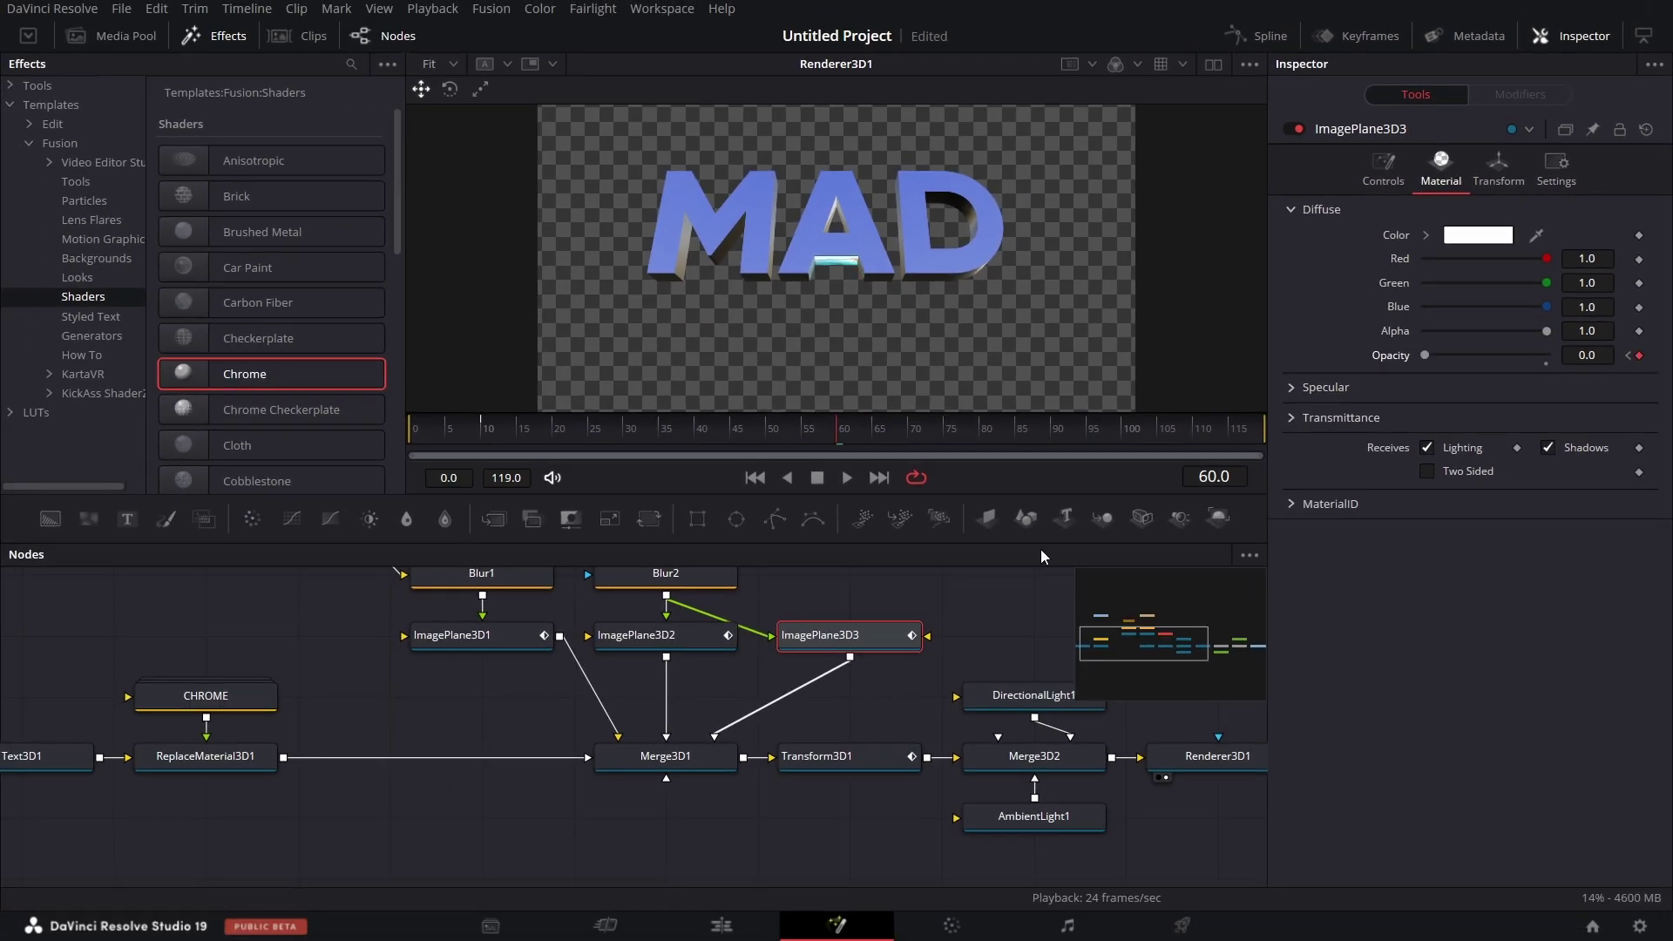
{"action": "left_click", "coordinate": [699, 640]}
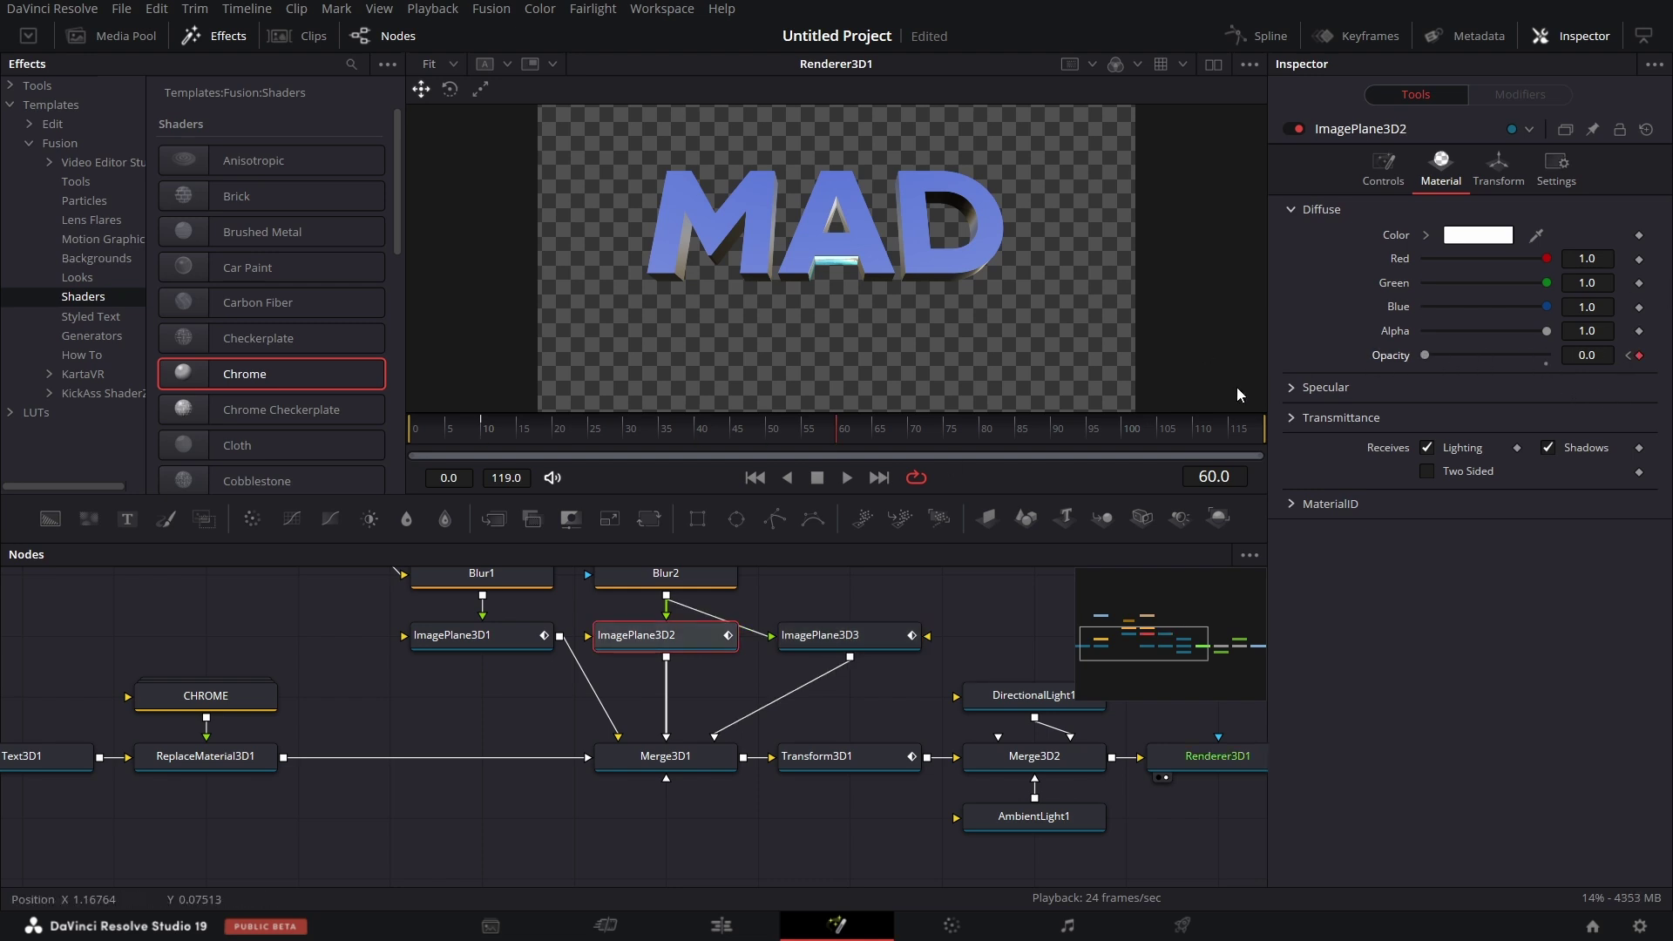
{"action": "left_click", "coordinate": [463, 635]}
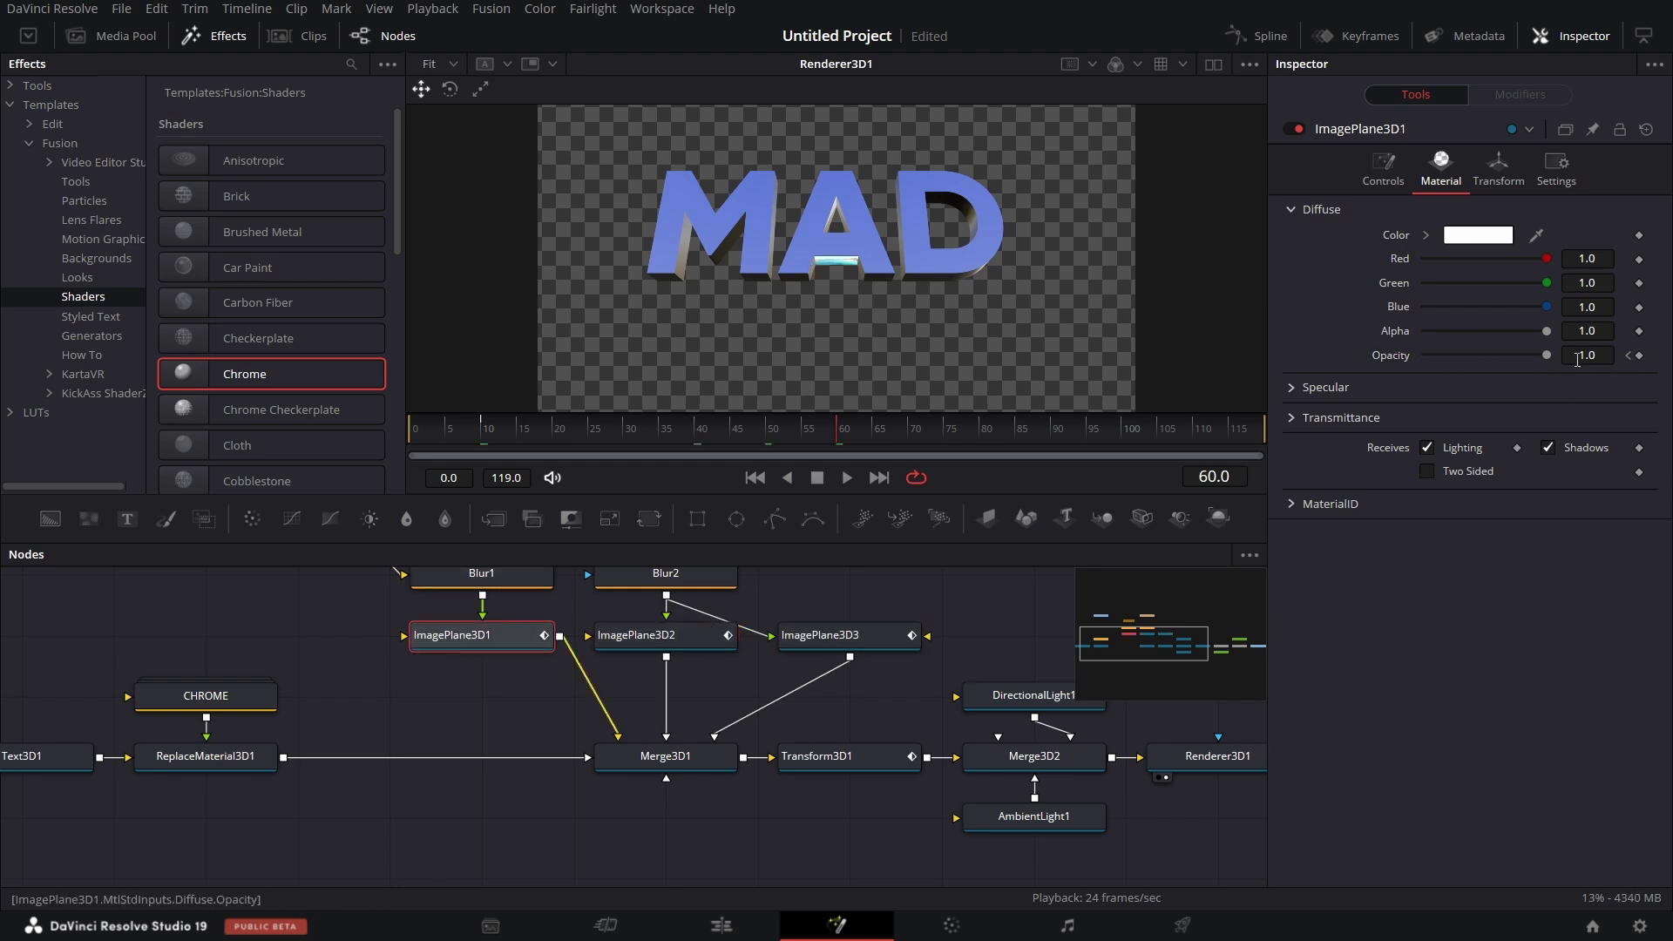
{"action": "left_click_drag", "start_coordinate": [1547, 360], "coordinate": [1415, 359]}
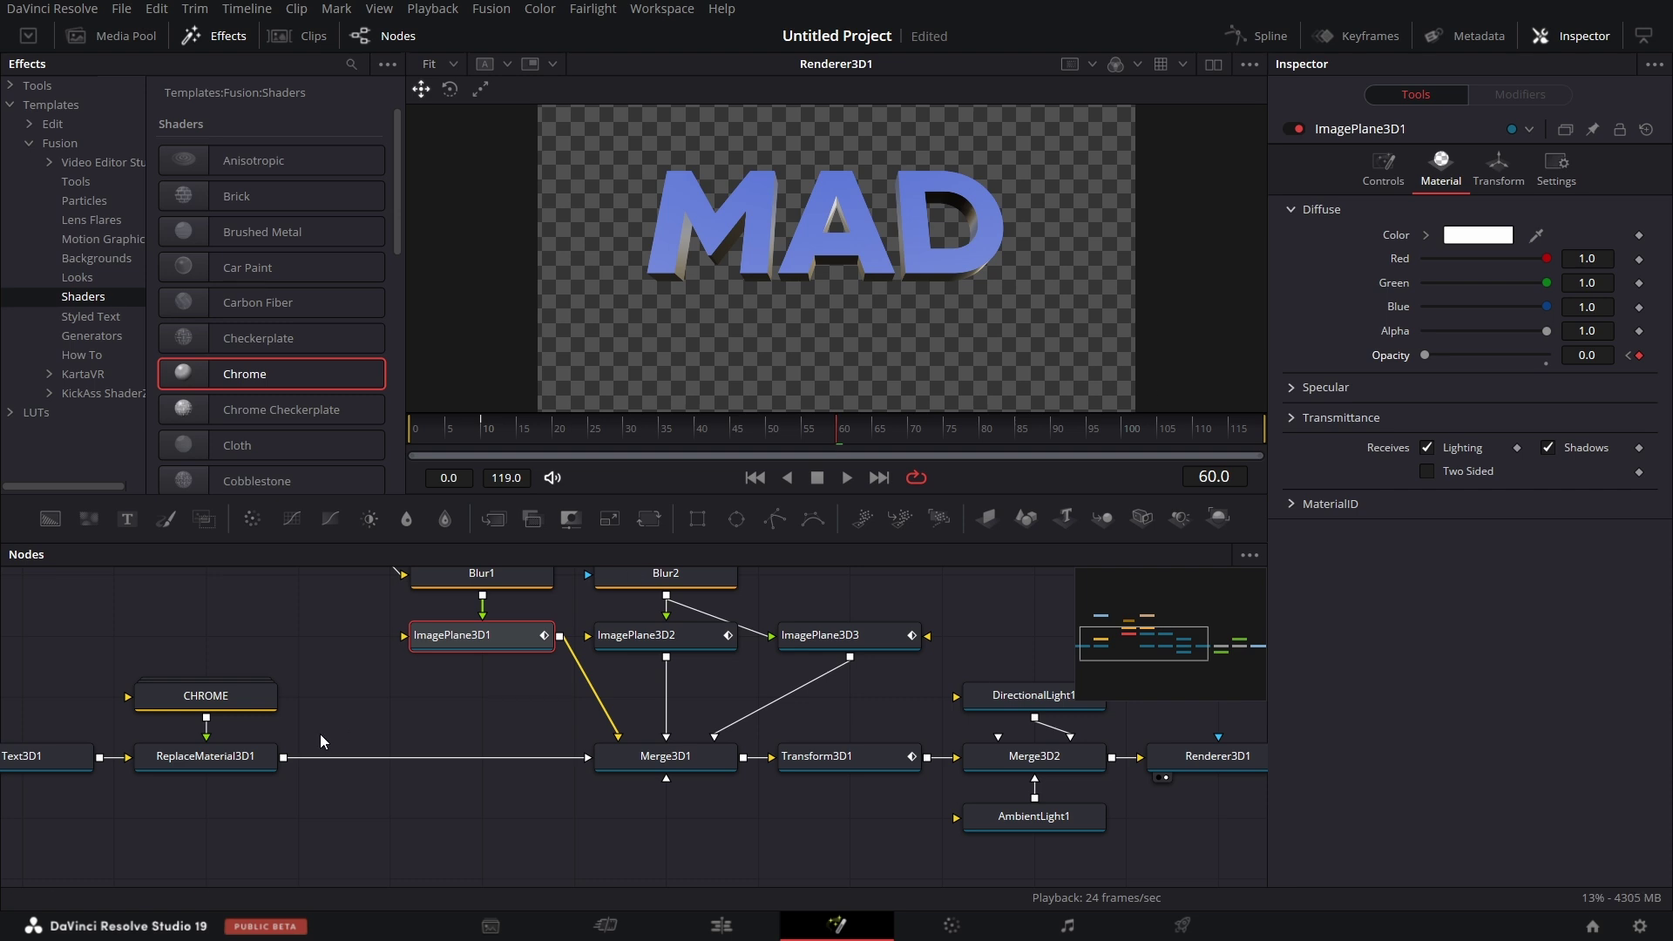
- Play the animation from the start to check the image planes' fade-out, and stop playback
{"action": "scroll", "coordinate": [719, 732], "scroll_direction": "right", "scroll_amount": 3}
{"action": "scroll", "coordinate": [718, 732], "scroll_direction": "right", "scroll_amount": 4}
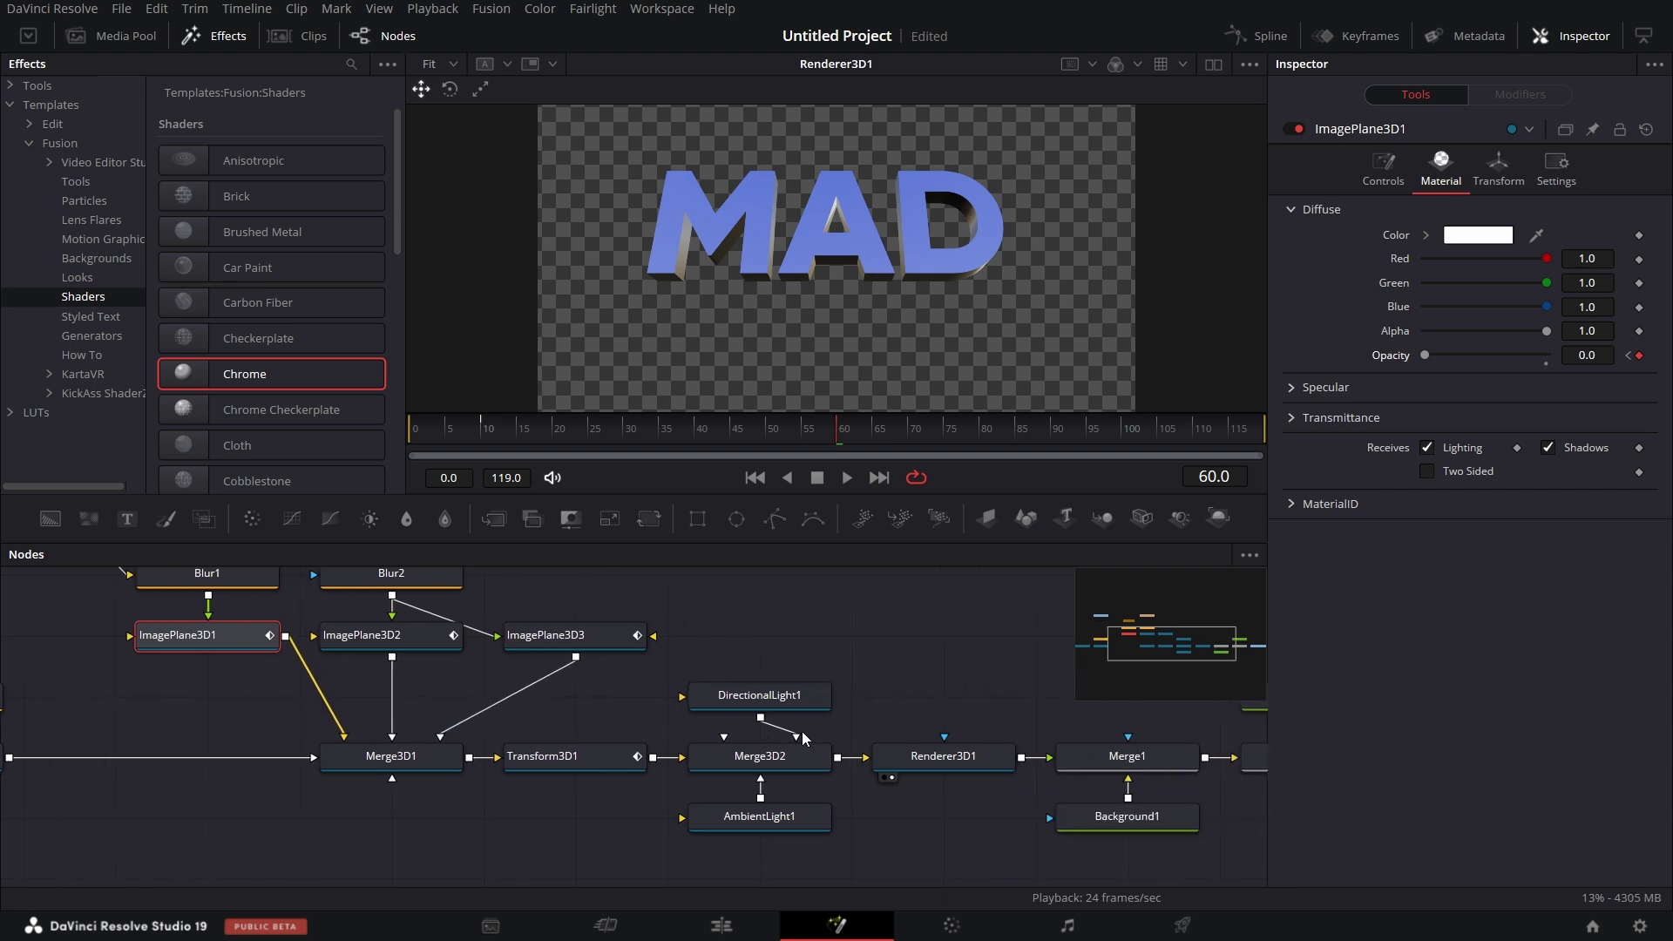
{"action": "left_click_drag", "start_coordinate": [426, 433], "coordinate": [403, 432]}
{"action": "left_click", "coordinate": [845, 478]}
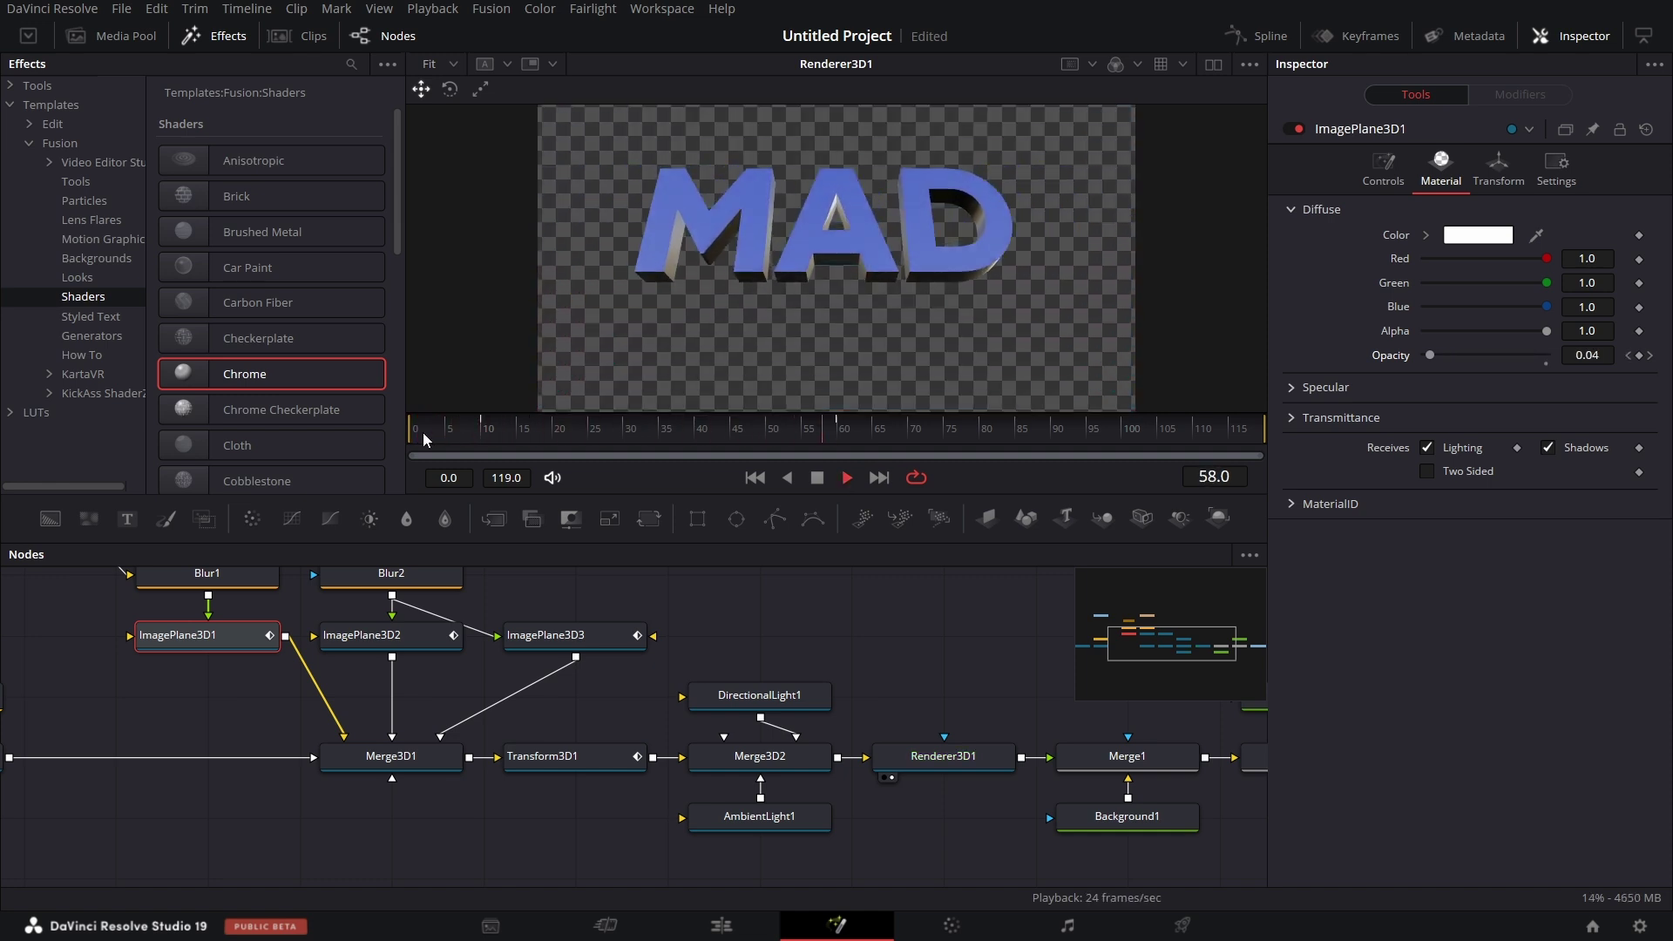
{"action": "left_click", "coordinate": [816, 478]}
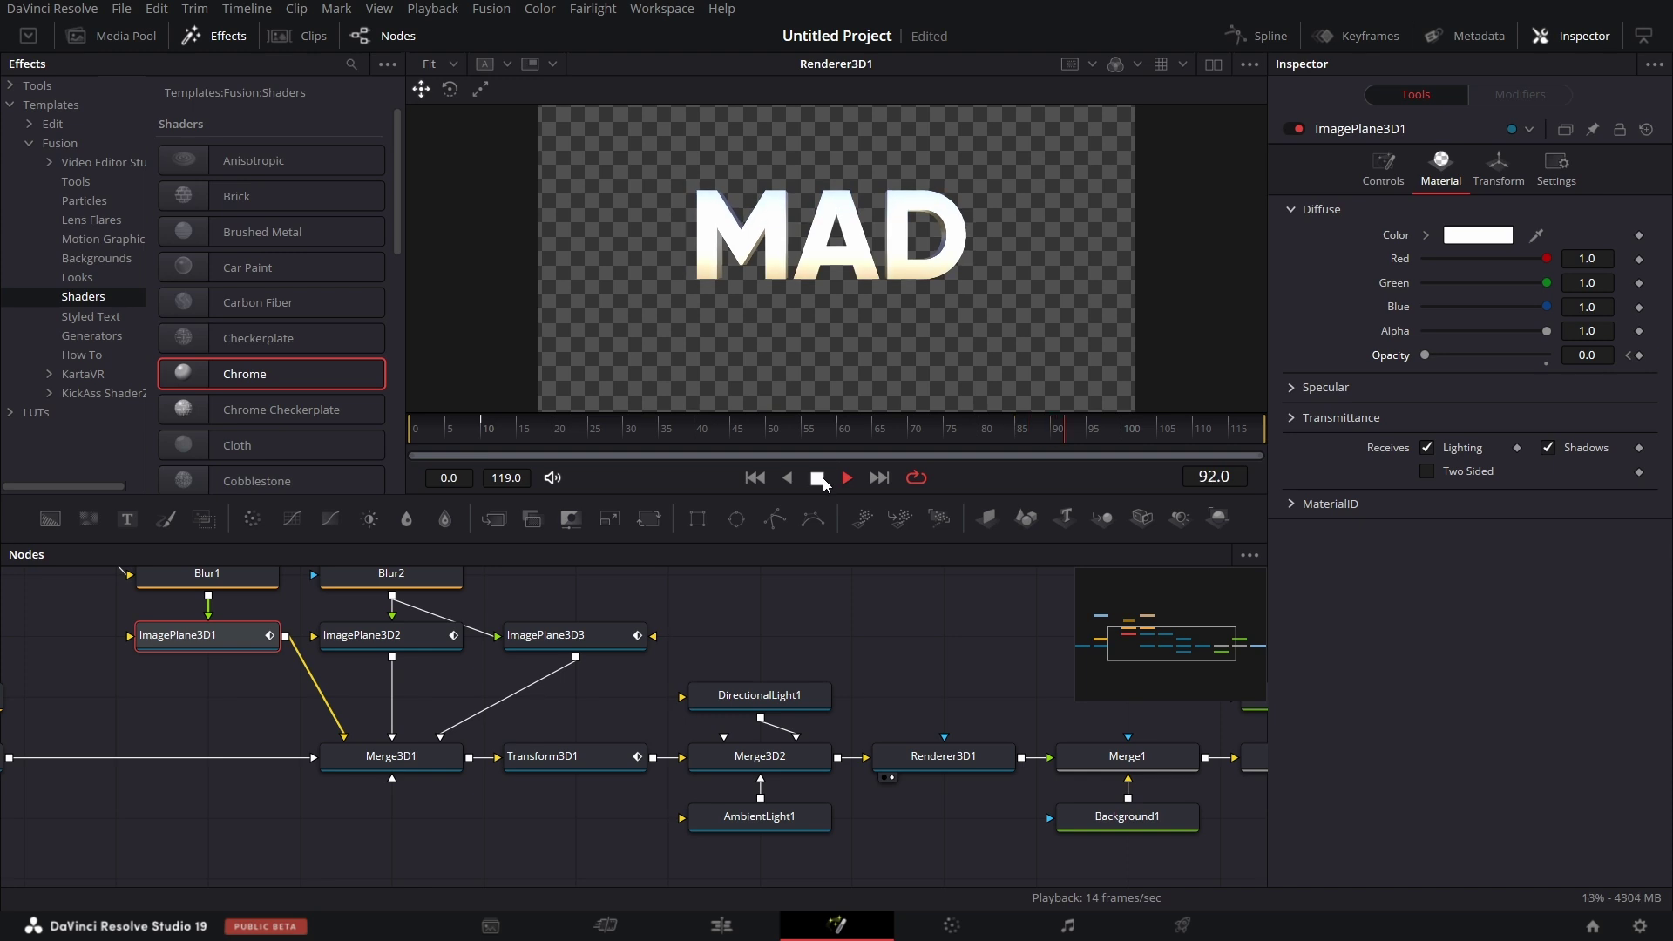
- Show Merge1 in the viewer, enter "Resolve" as Text1's text and view the result through Merge2
{"action": "scroll", "coordinate": [1005, 699], "scroll_direction": "right", "scroll_amount": 3}
{"action": "scroll", "coordinate": [1005, 699], "scroll_direction": "right", "scroll_amount": 5}
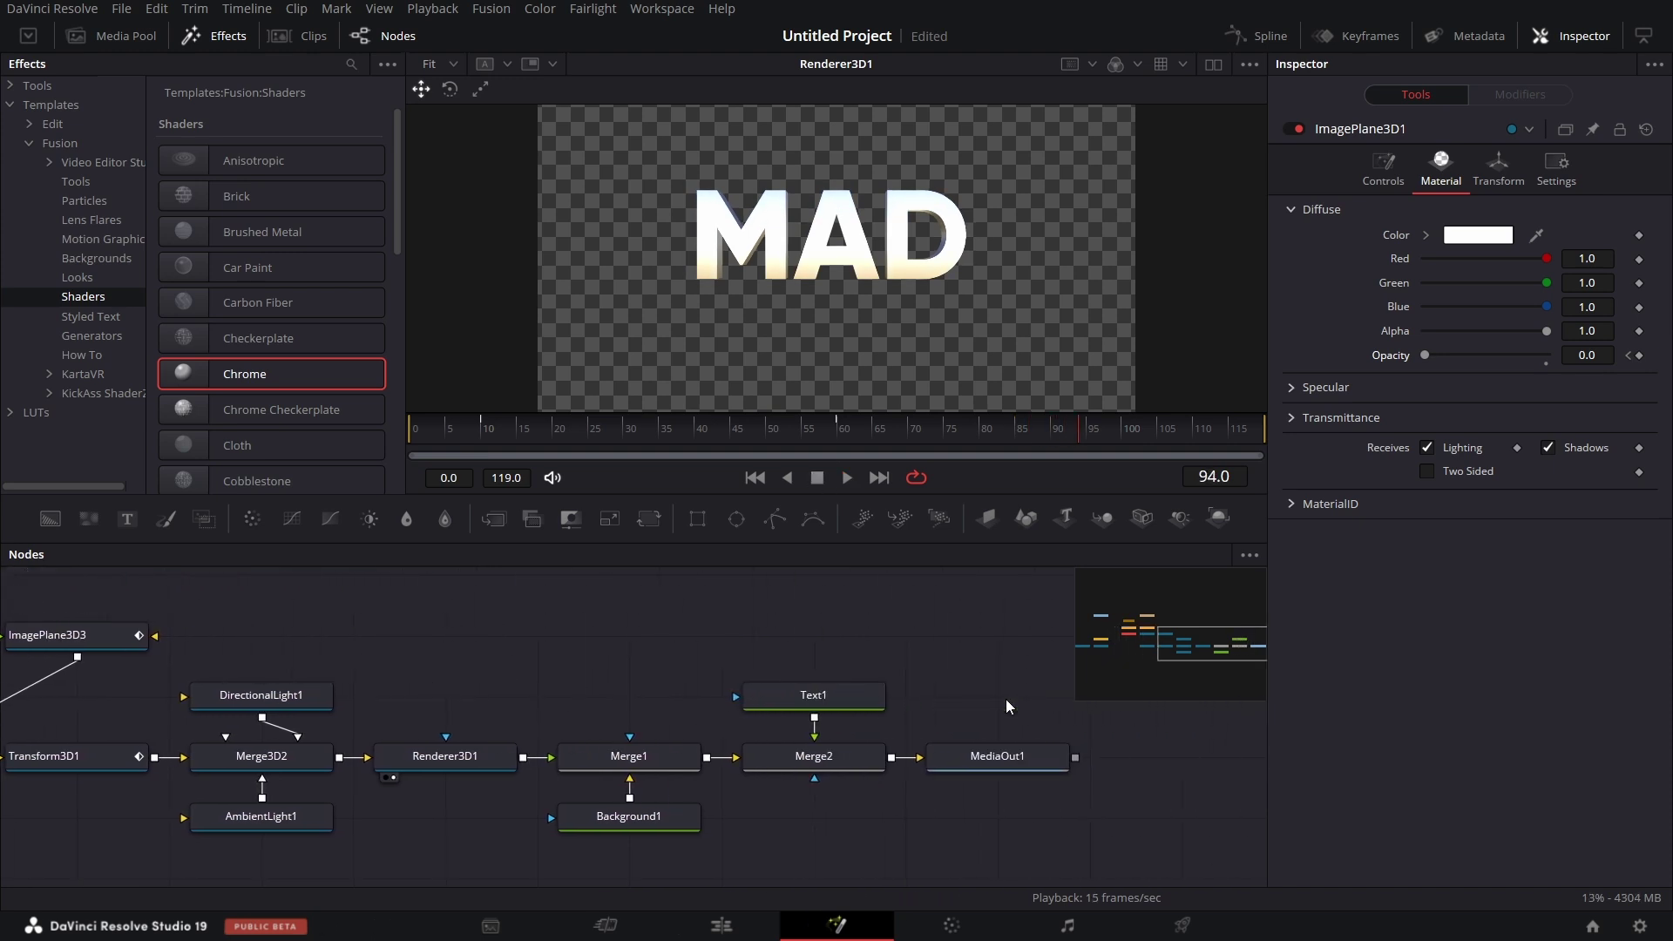
{"action": "key", "text": "1"}
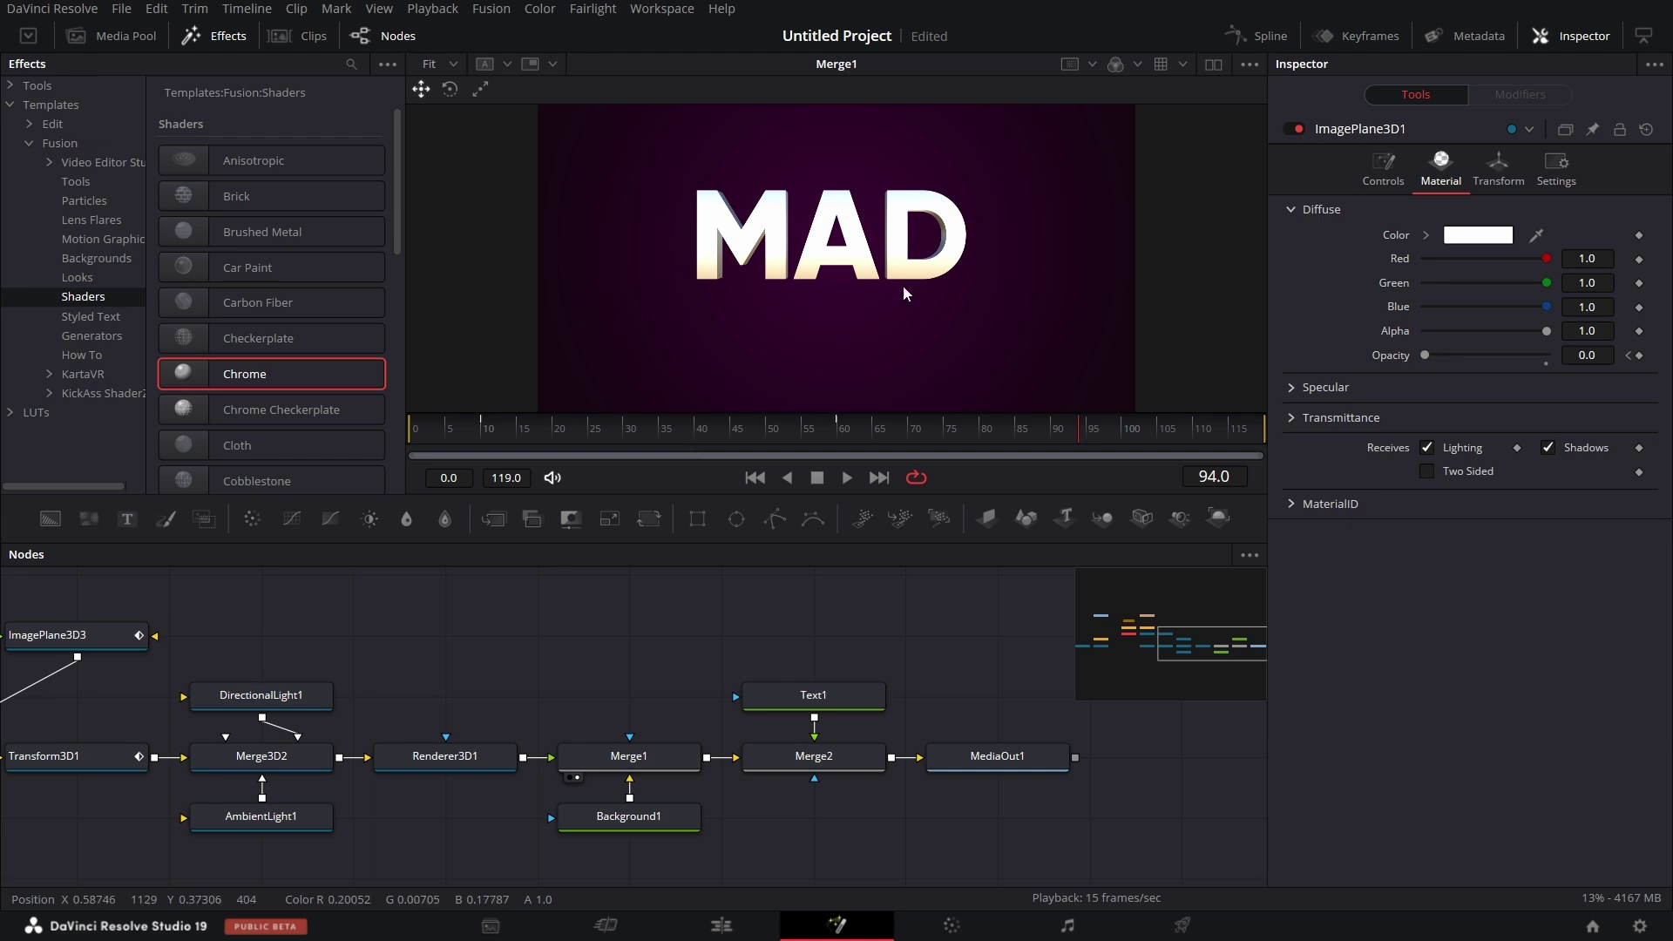
{"action": "left_click", "coordinate": [835, 694]}
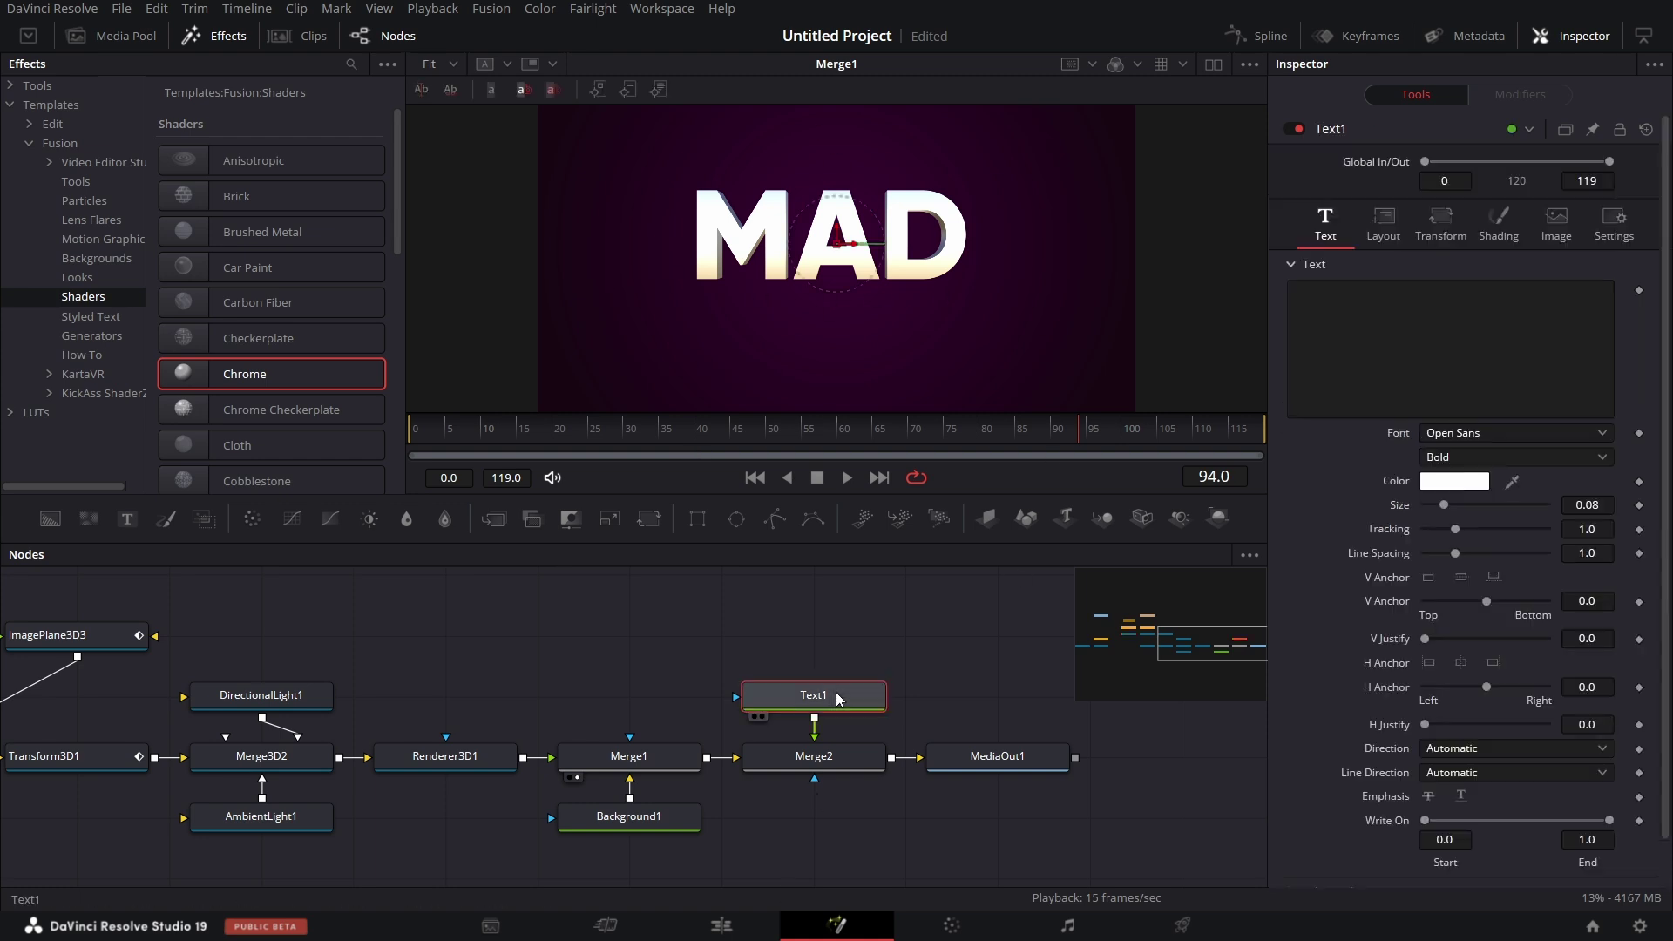
{"action": "left_click", "coordinate": [1370, 327]}
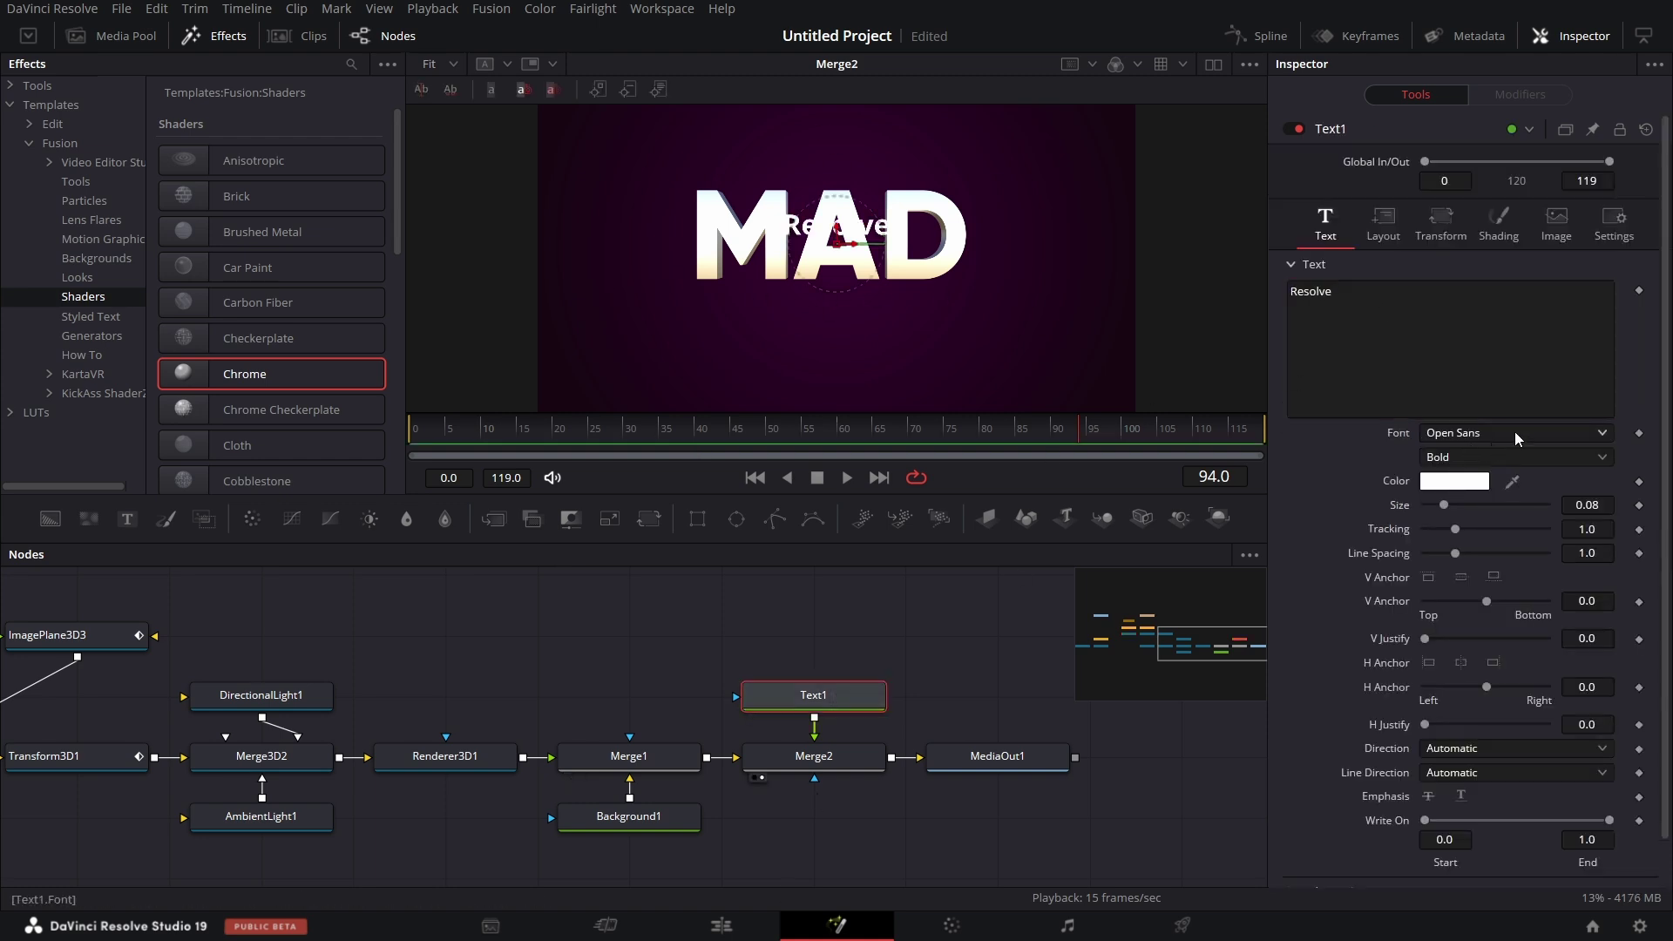
- Set Text1's font to Pristina and enlarge its size to about 0.19
{"action": "left_click", "coordinate": [1519, 431]}
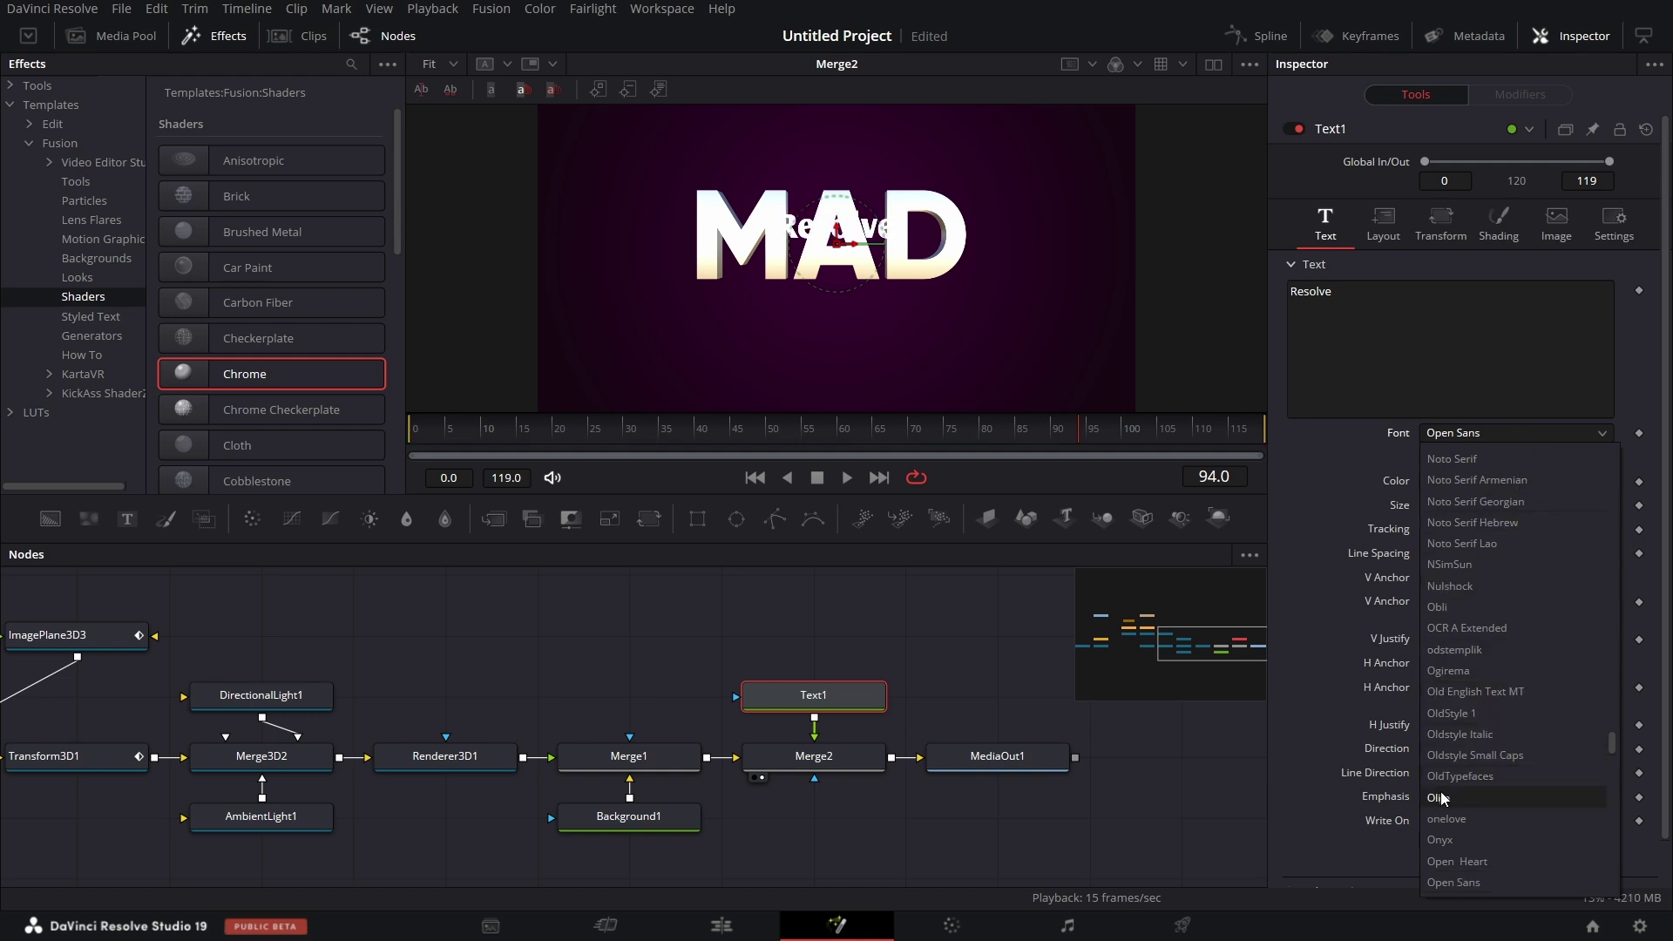
{"action": "scroll", "coordinate": [1444, 871], "scroll_direction": "down", "scroll_amount": 7}
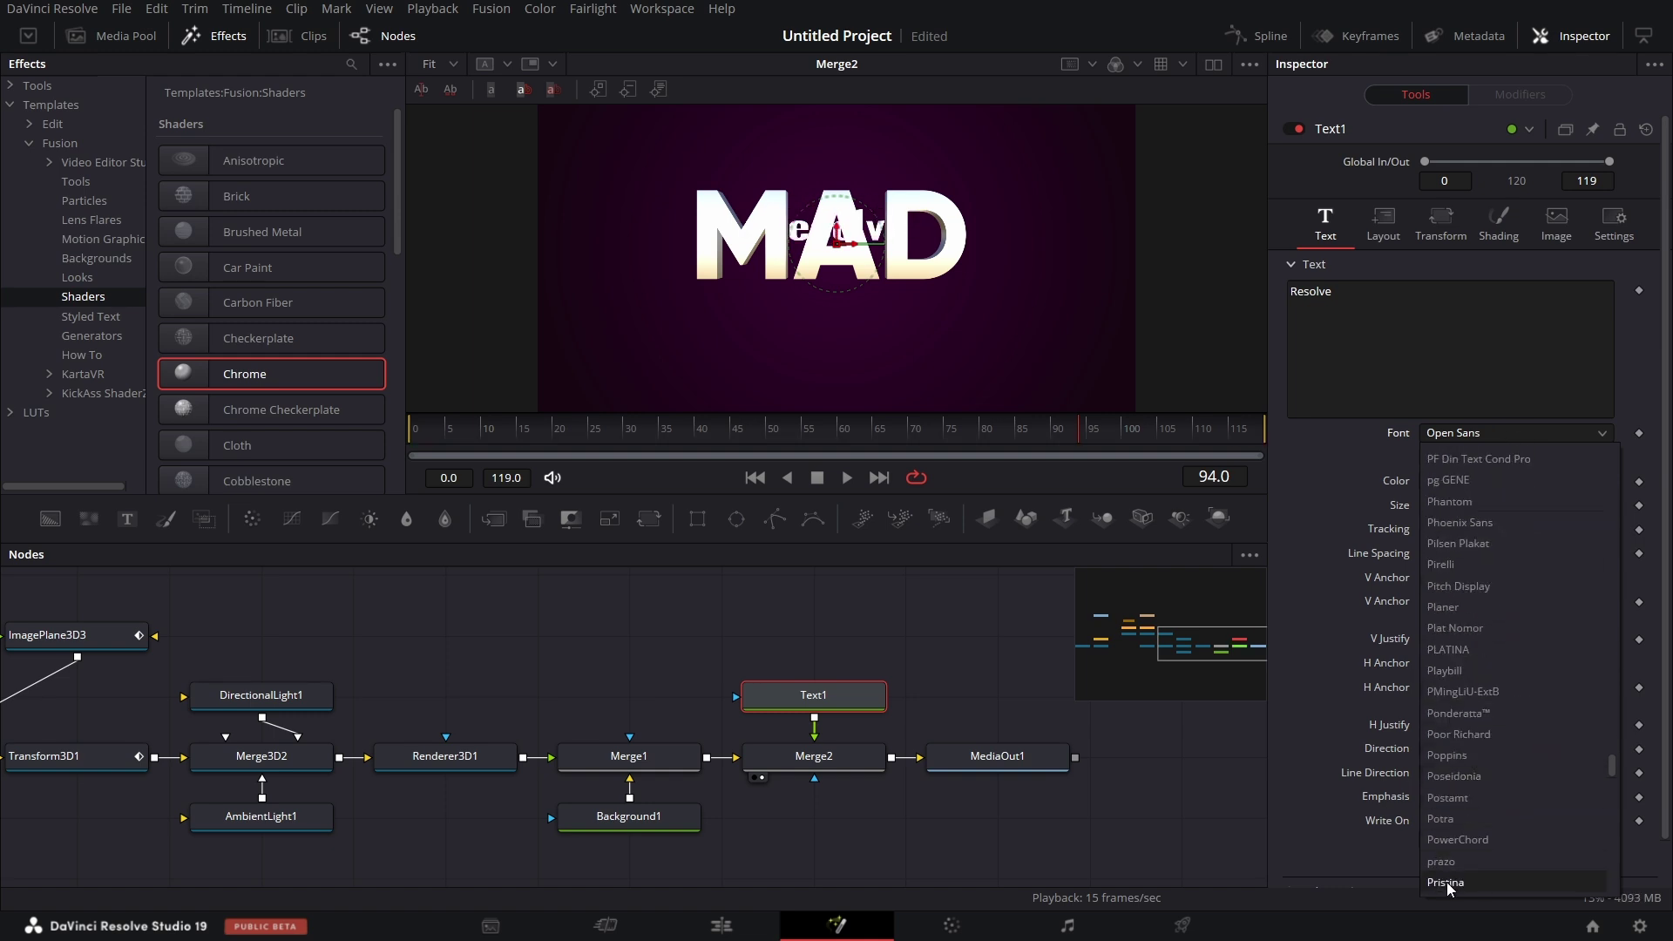
{"action": "left_click", "coordinate": [1455, 883]}
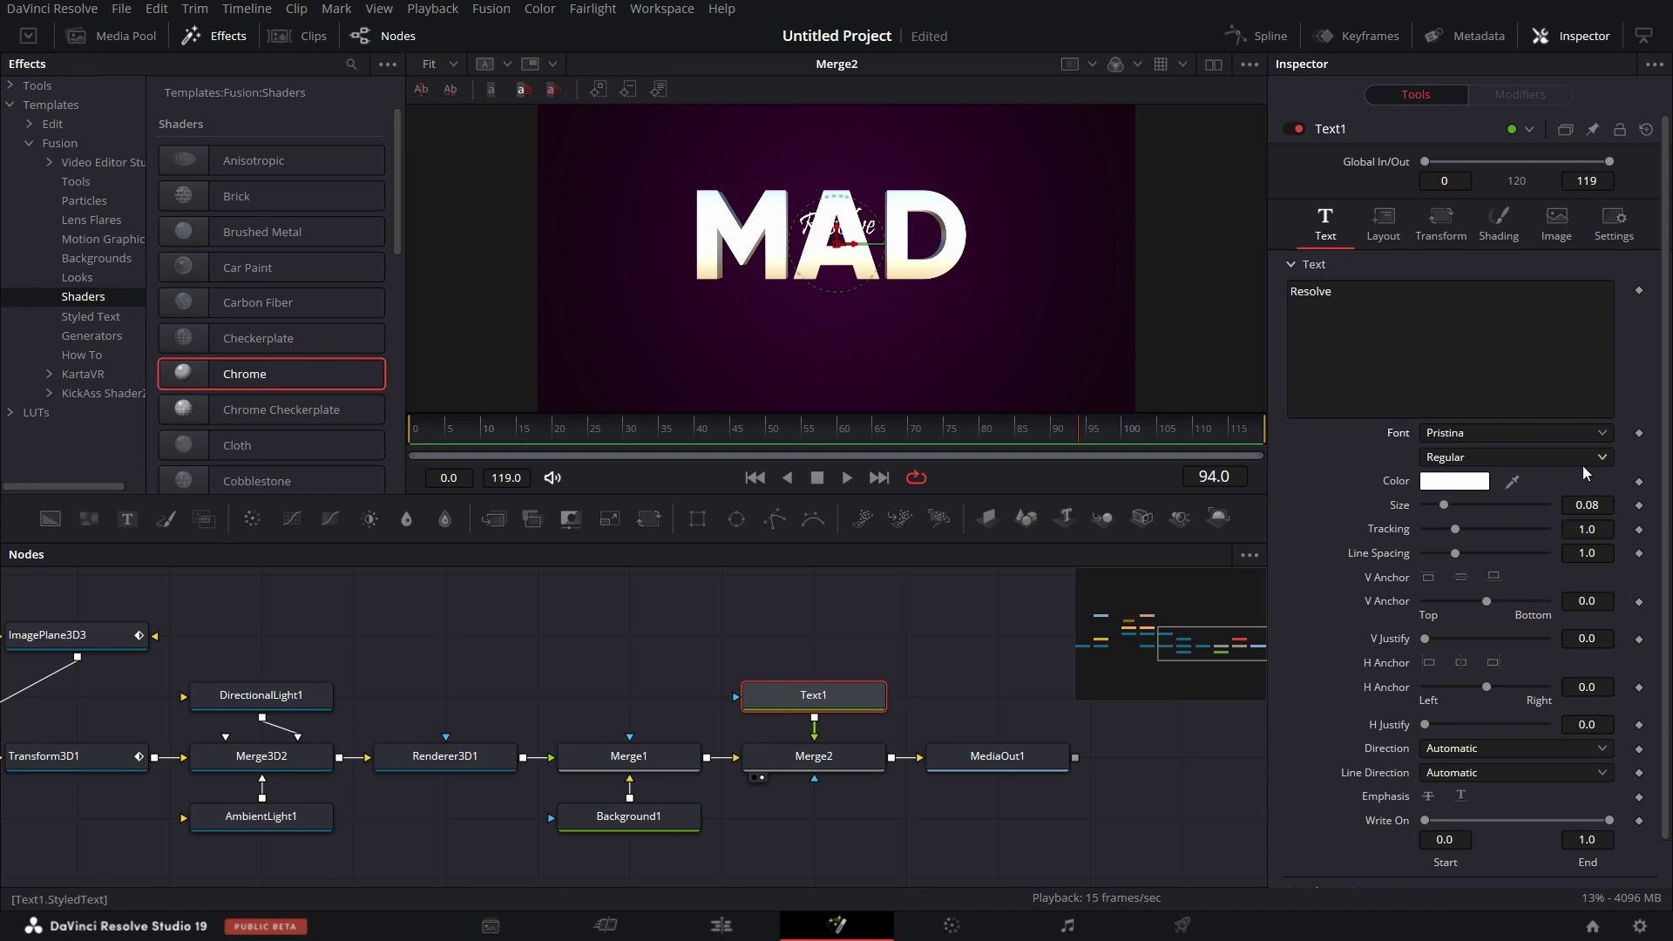
{"action": "mouse_move", "coordinate": [1588, 512]}
{"action": "left_mouse_down"}
{"action": "mouse_move", "coordinate": [1605, 512]}
{"action": "mouse_move", "coordinate": [1577, 518]}
{"action": "mouse_move", "coordinate": [1584, 504]}
{"action": "left_mouse_up"}
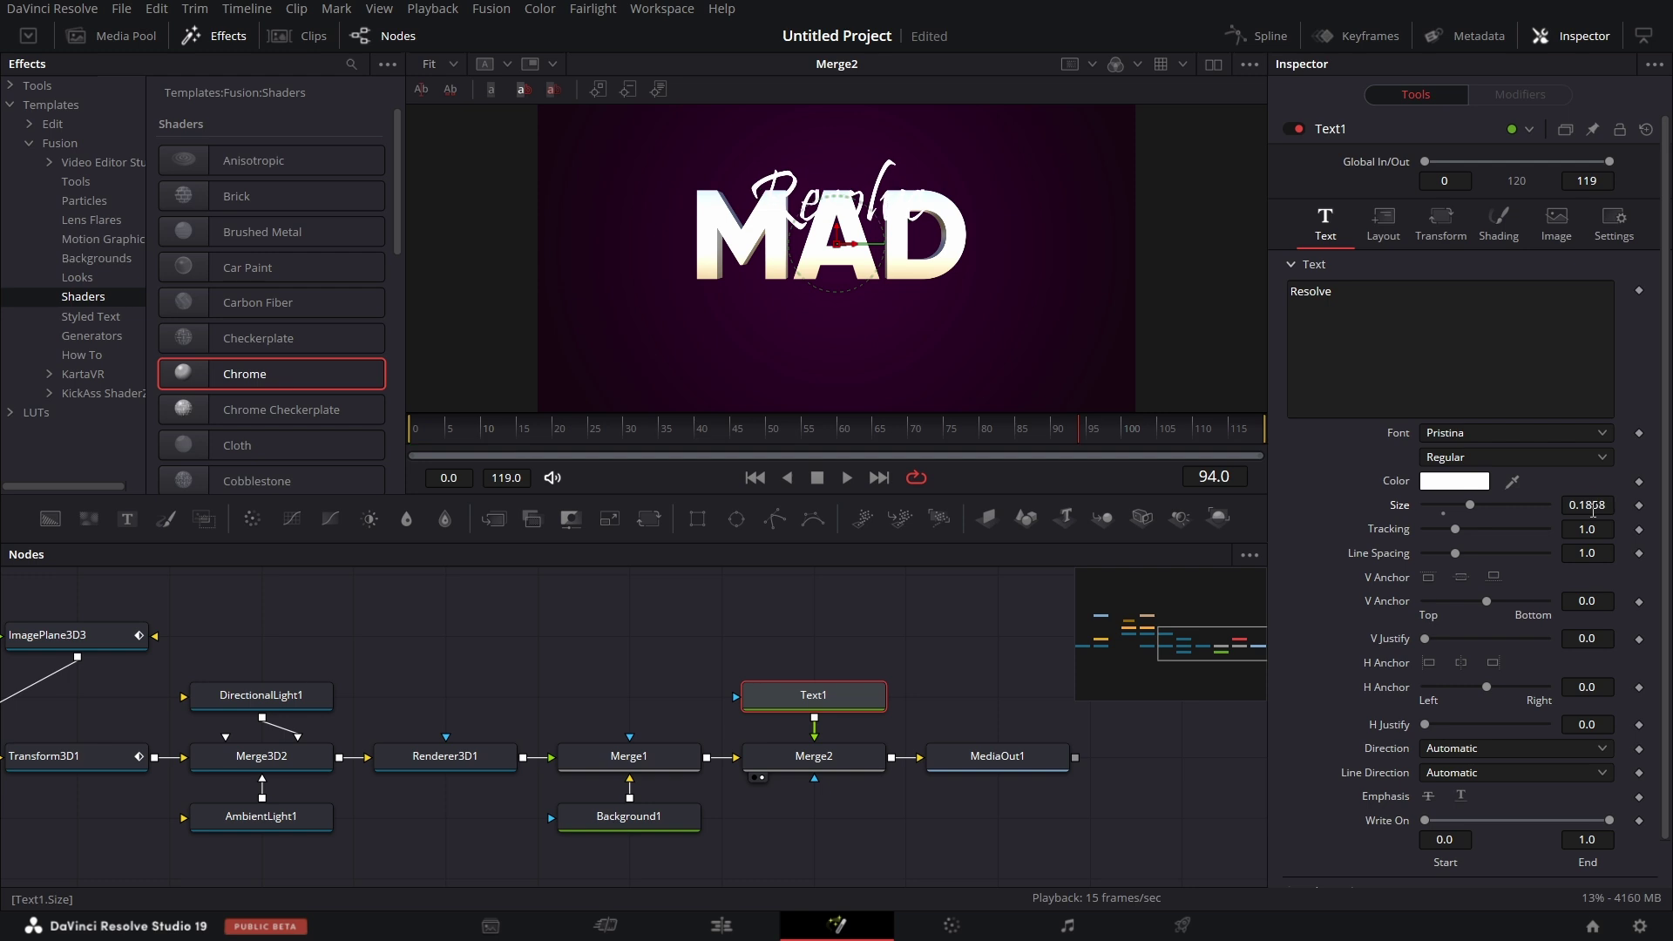
- Enlarge Text1 to a size of about 0.35 and move the Resolve lettering down over the lower part of MAD
{"action": "left_click_drag", "start_coordinate": [1468, 504], "coordinate": [1507, 516]}
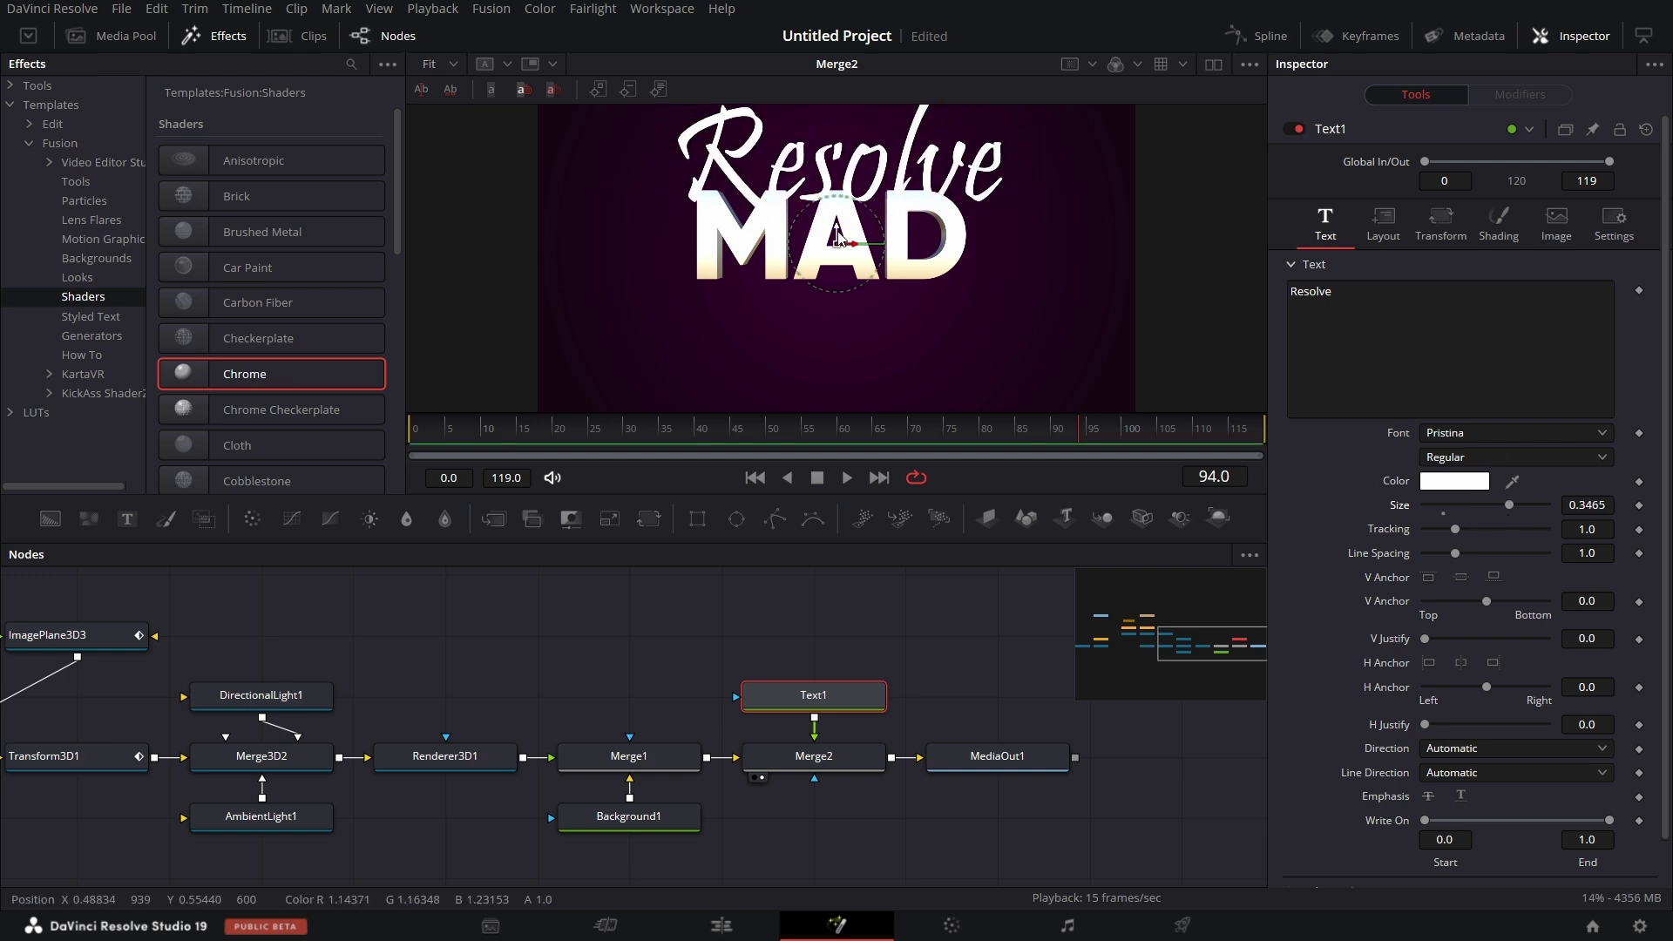
{"action": "left_click_drag", "start_coordinate": [835, 233], "coordinate": [834, 347]}
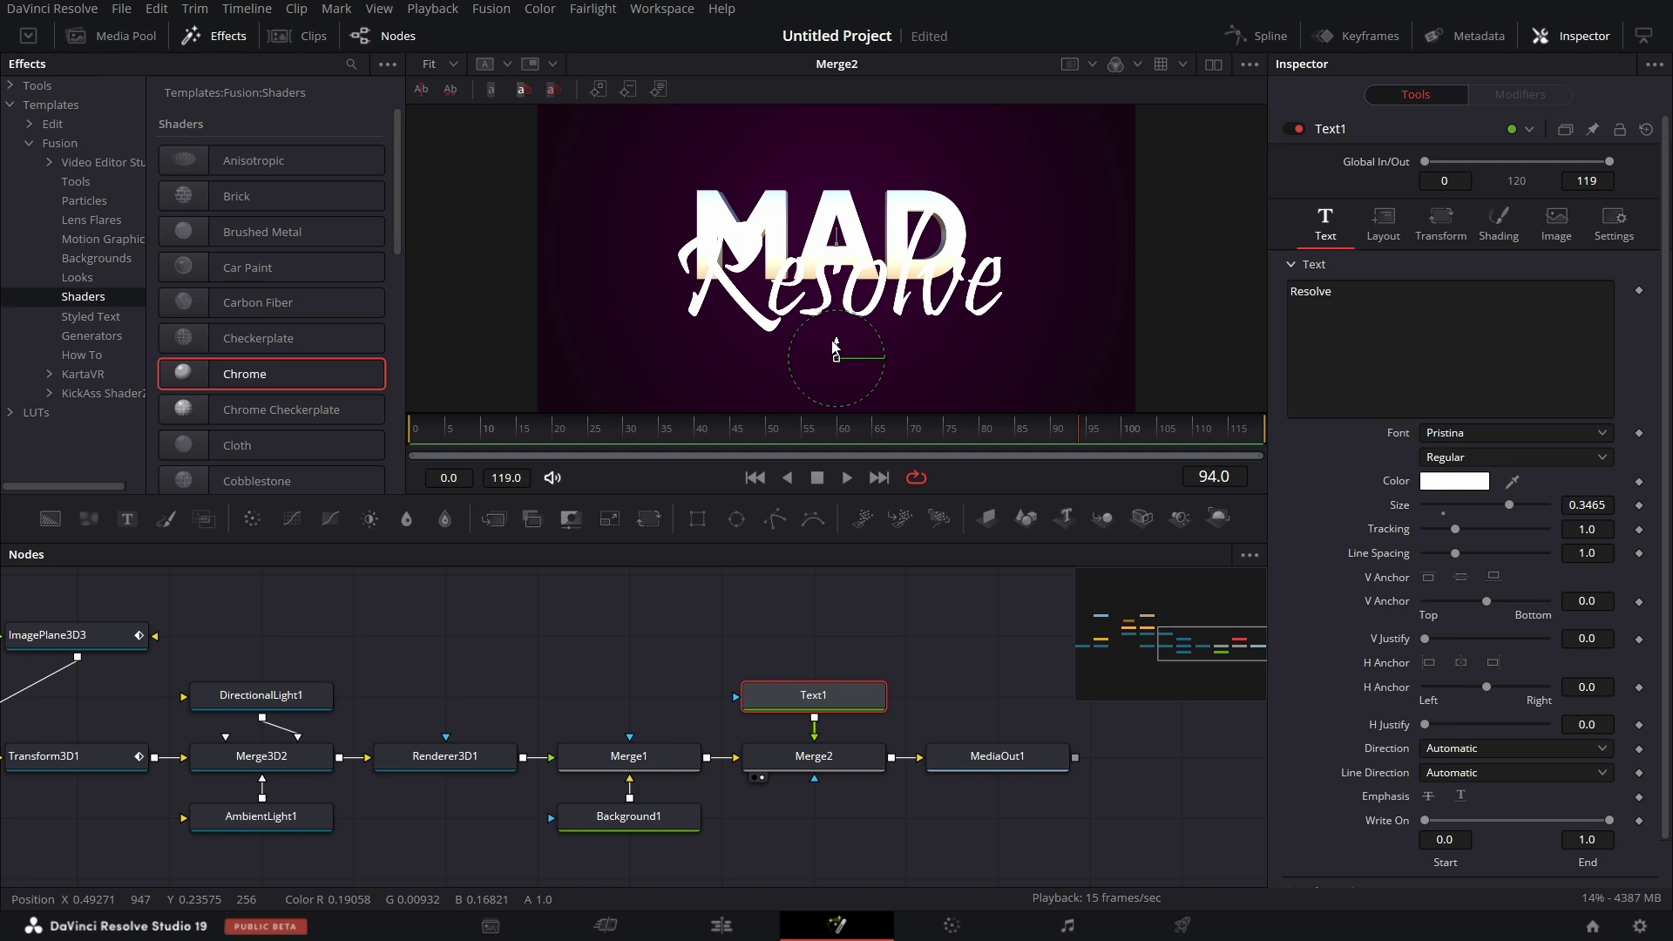
- Set the Resolve text's color to bright red, #ff0004
{"action": "left_click", "coordinate": [1462, 484]}
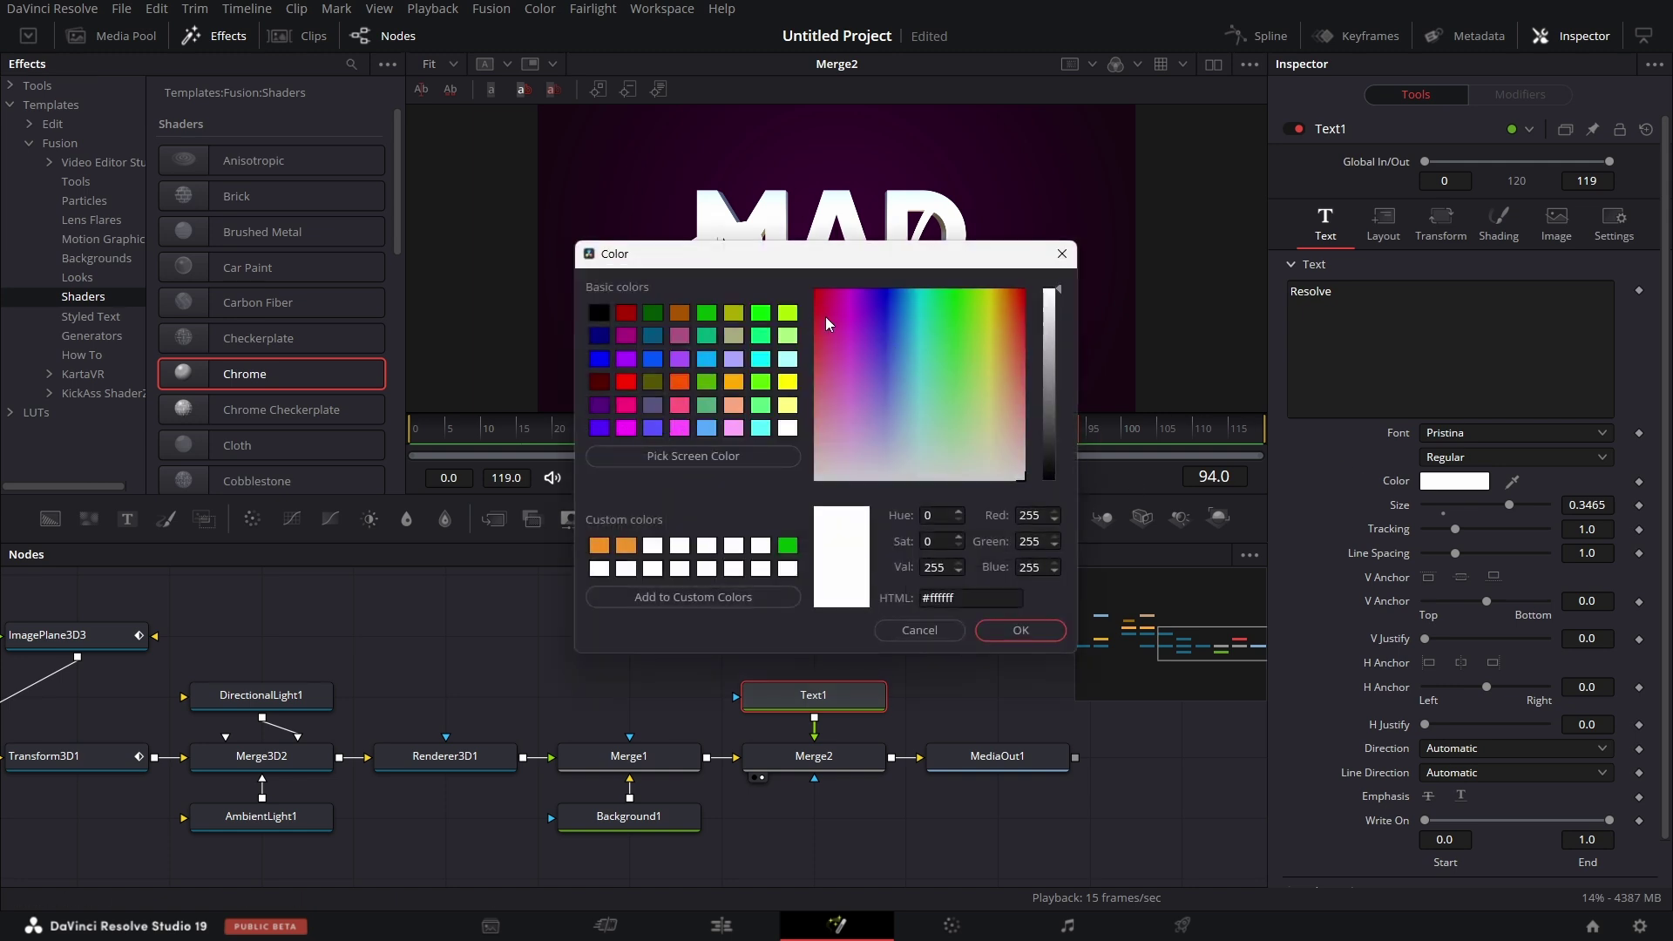
{"action": "left_click_drag", "start_coordinate": [826, 324], "coordinate": [790, 288]}
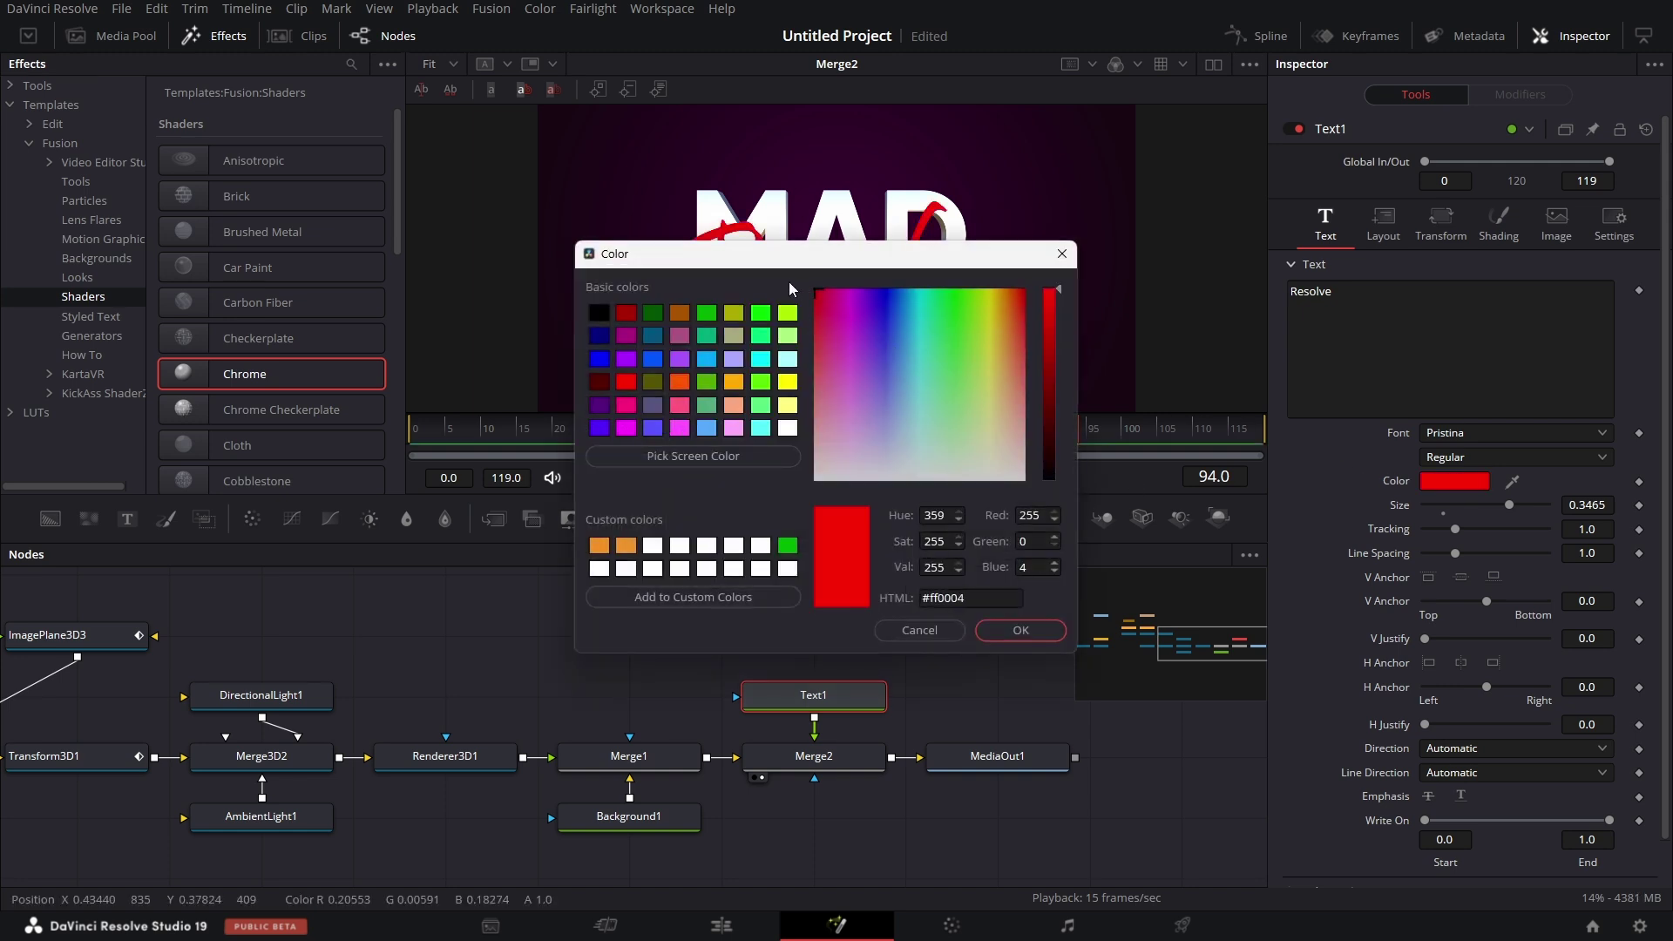
{"action": "left_click", "coordinate": [1039, 637]}
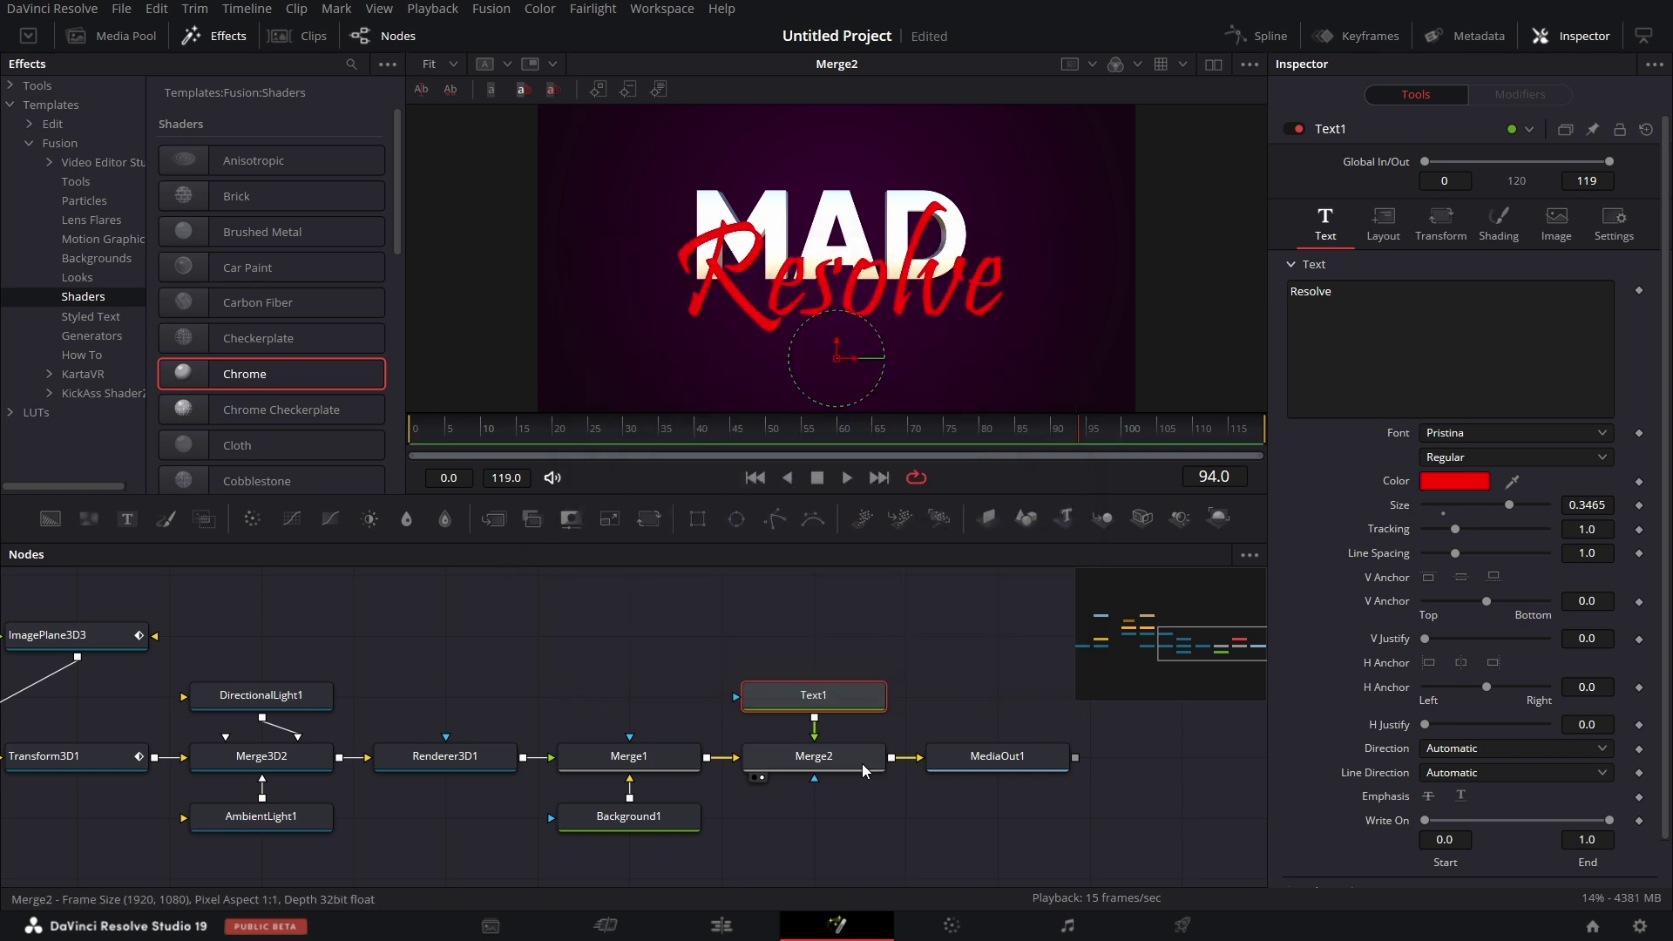
- Keyframe Merge2's Blend to fade the Resolve text in from 0 at frame 75 to 1.0 at frame 100
{"action": "left_click", "coordinate": [916, 433]}
{"action": "left_click_drag", "start_coordinate": [921, 426], "coordinate": [947, 433]}
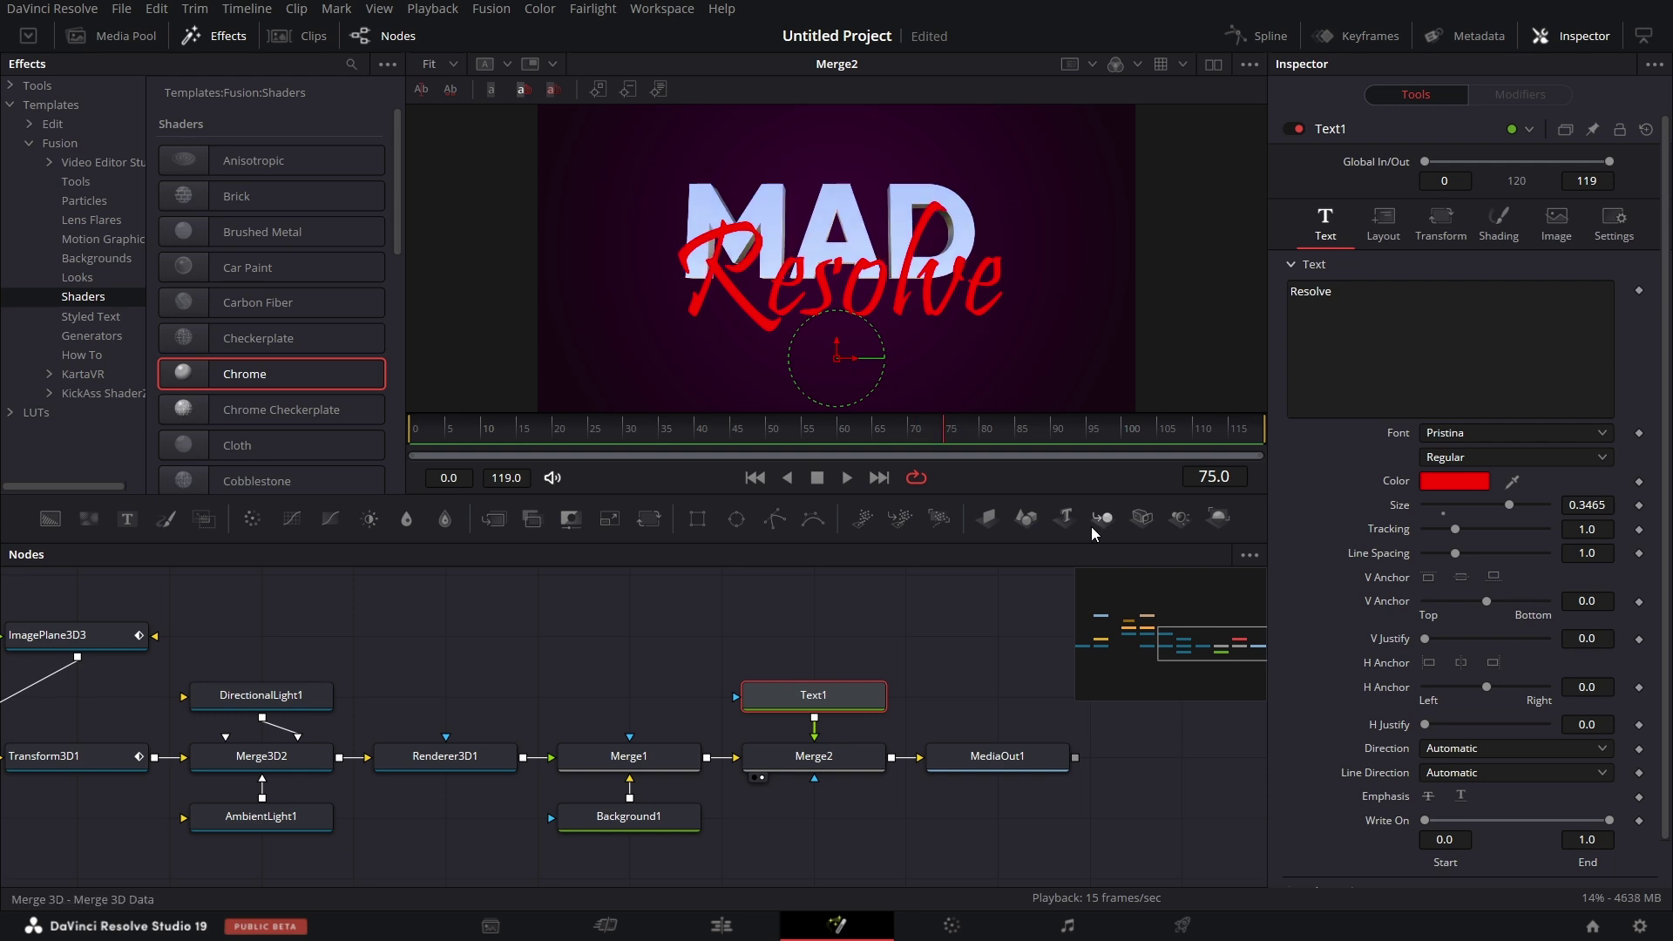
{"action": "left_click", "coordinate": [845, 756]}
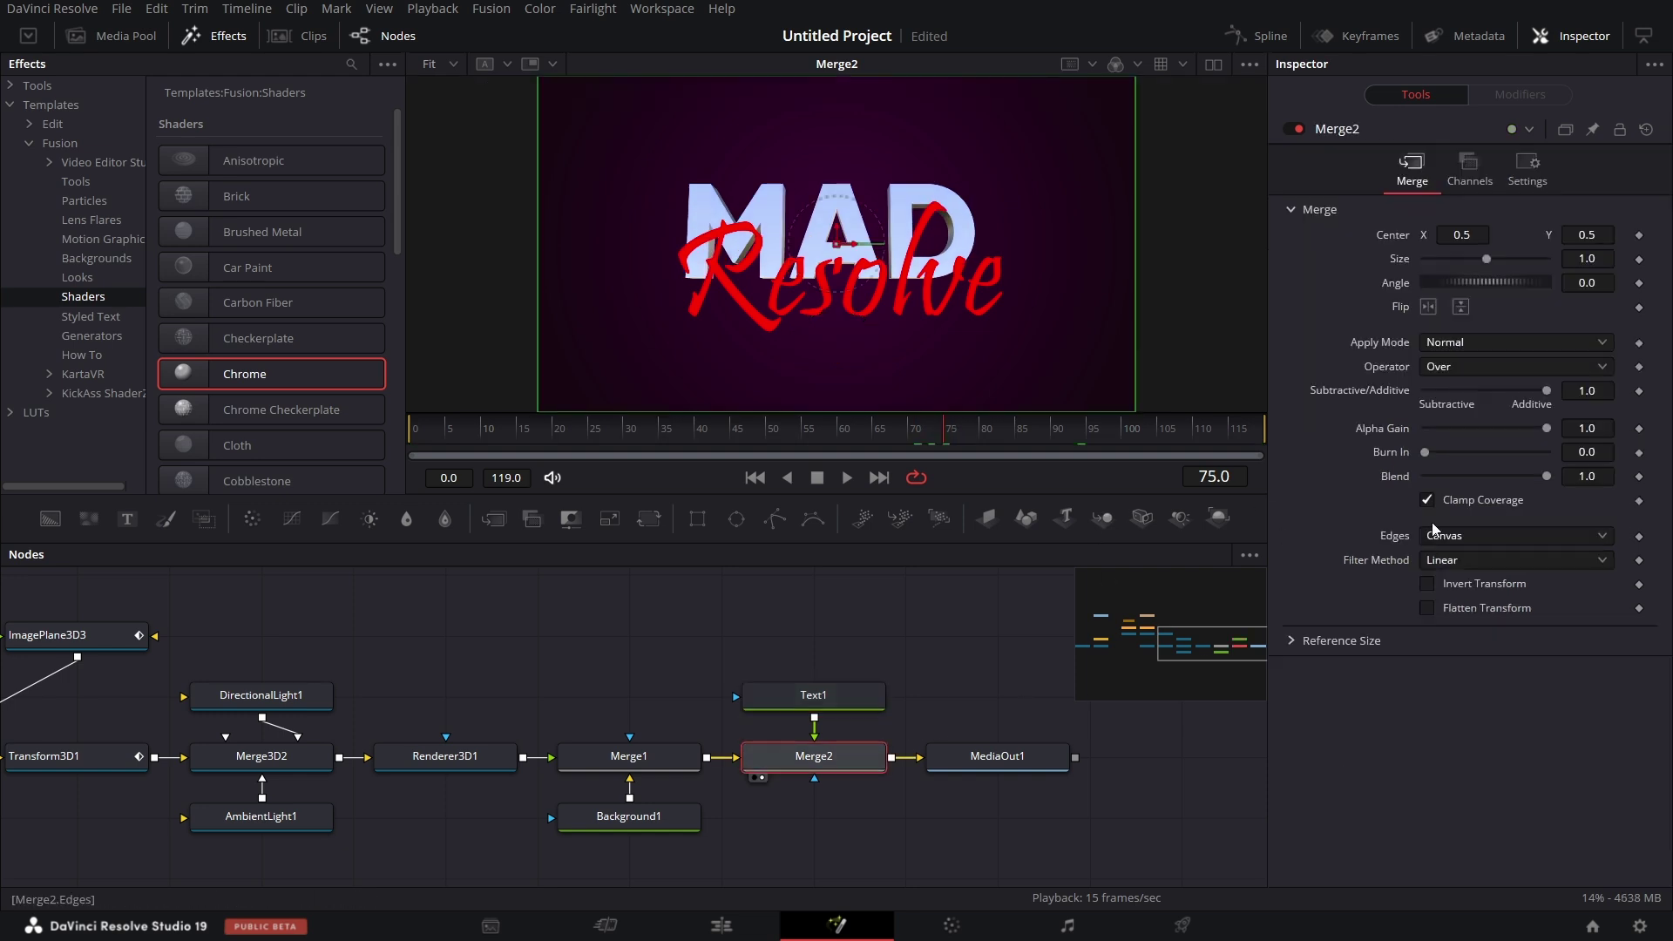
{"action": "left_click", "coordinate": [1638, 477]}
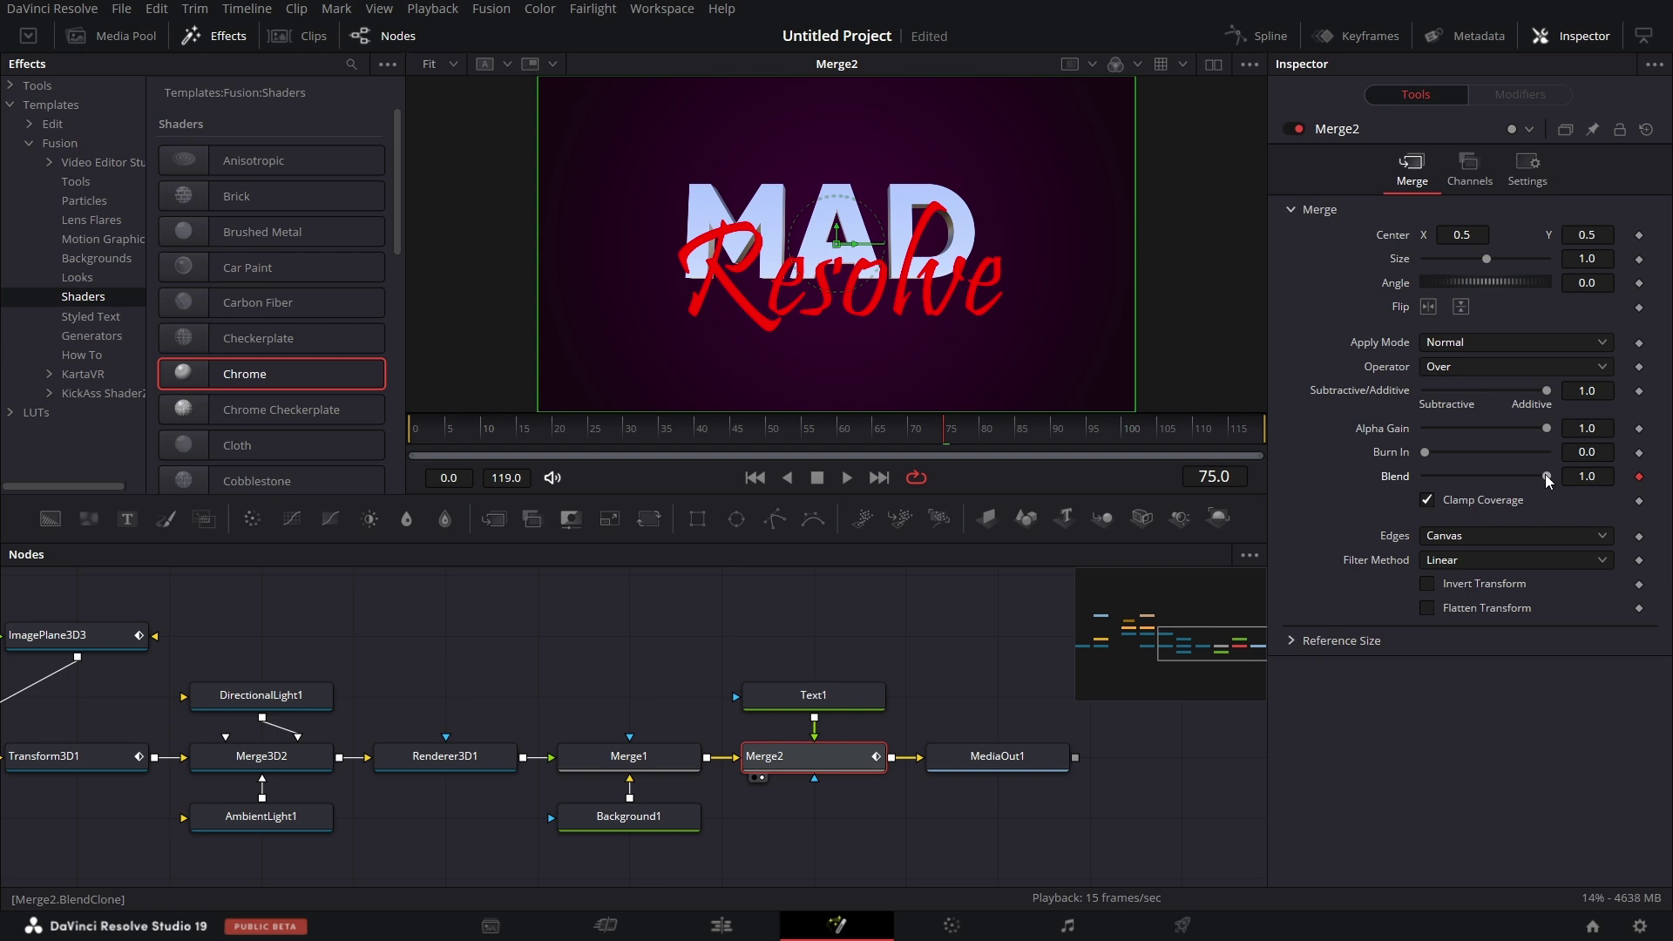
{"action": "left_click_drag", "start_coordinate": [1547, 477], "coordinate": [1424, 476]}
{"action": "left_click", "coordinate": [1130, 428]}
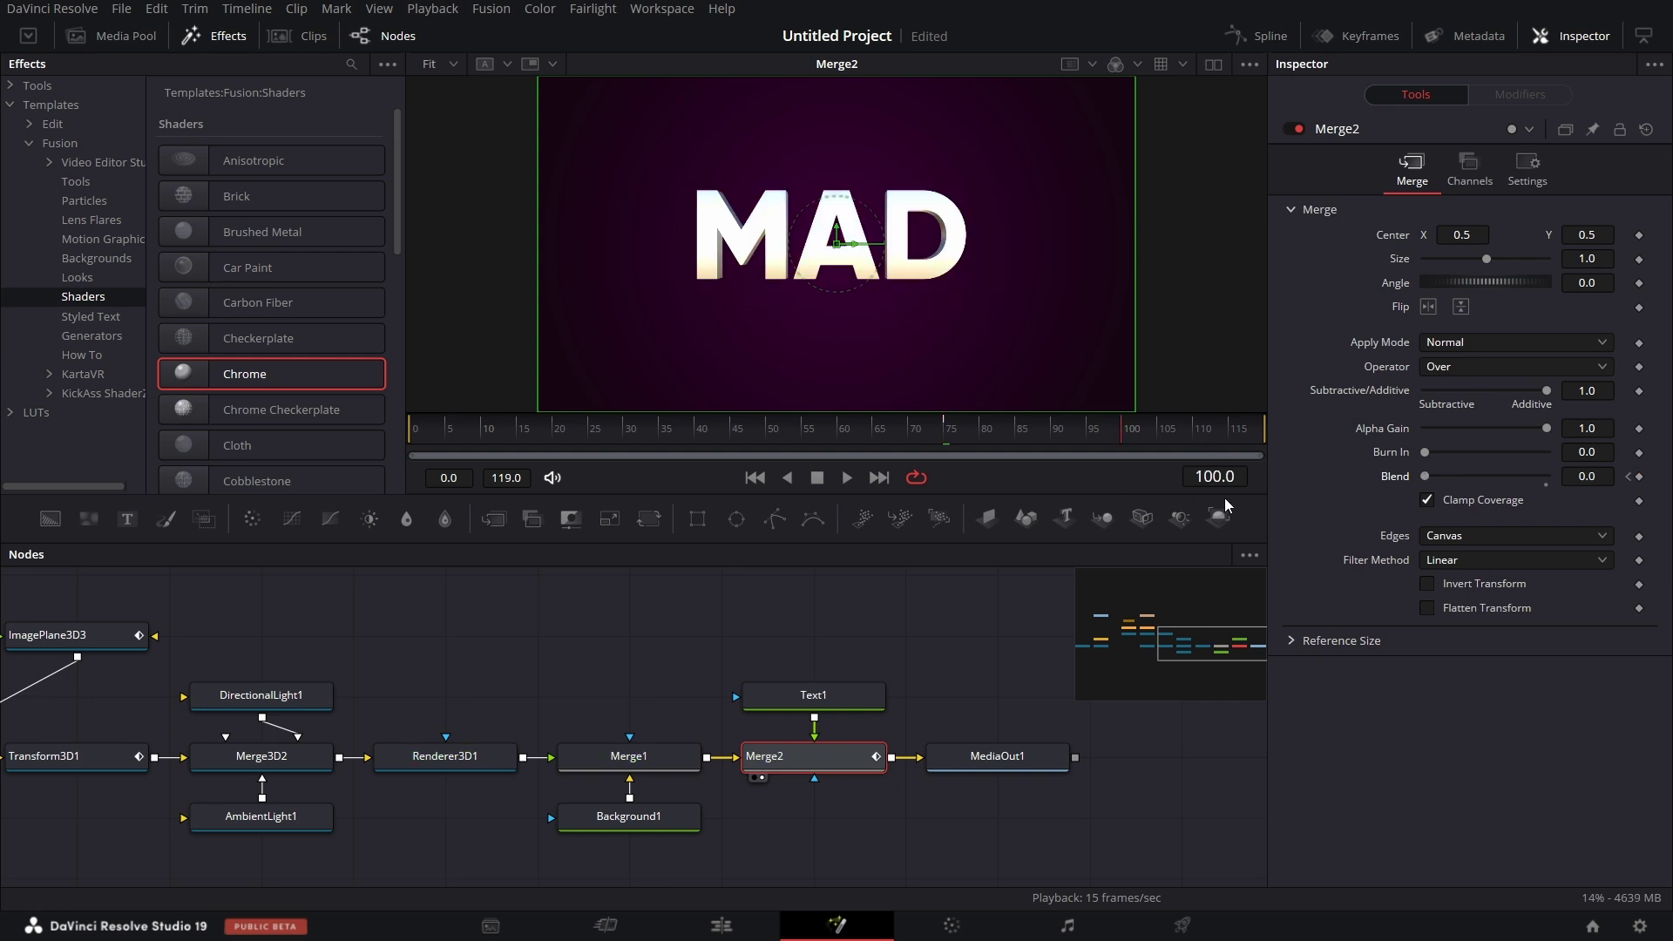
{"action": "left_click_drag", "start_coordinate": [1427, 476], "coordinate": [1615, 506]}
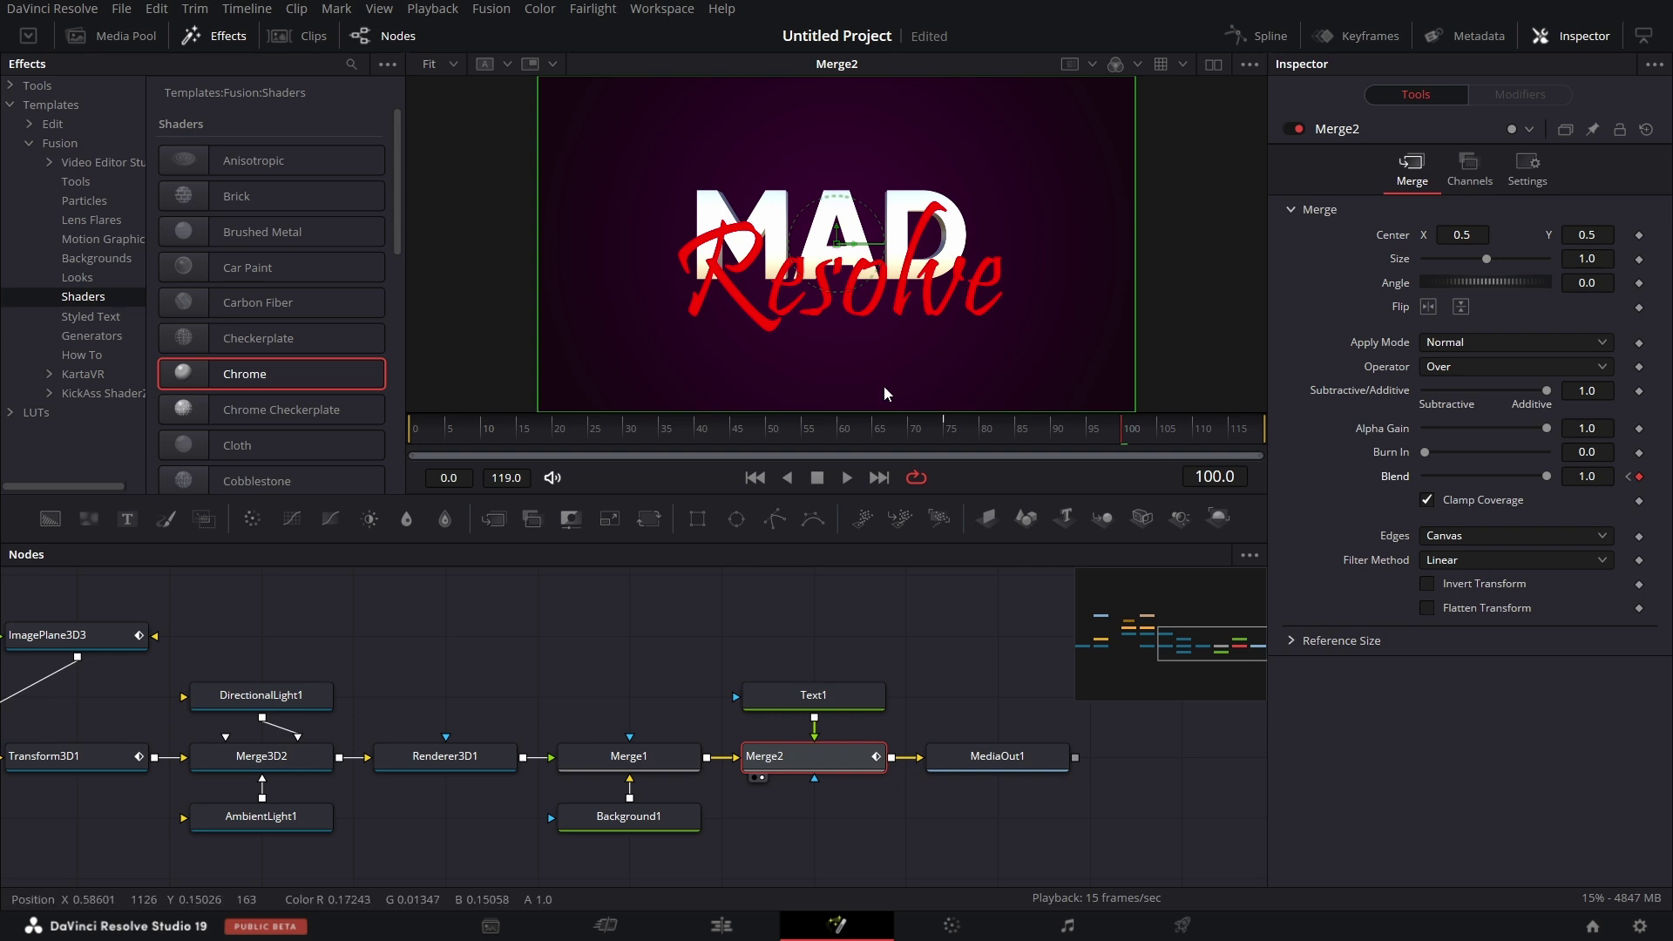
- Play the animation from about frame 70 to check the Resolve text's fade-in, and stop playback
{"action": "left_click", "coordinate": [908, 427]}
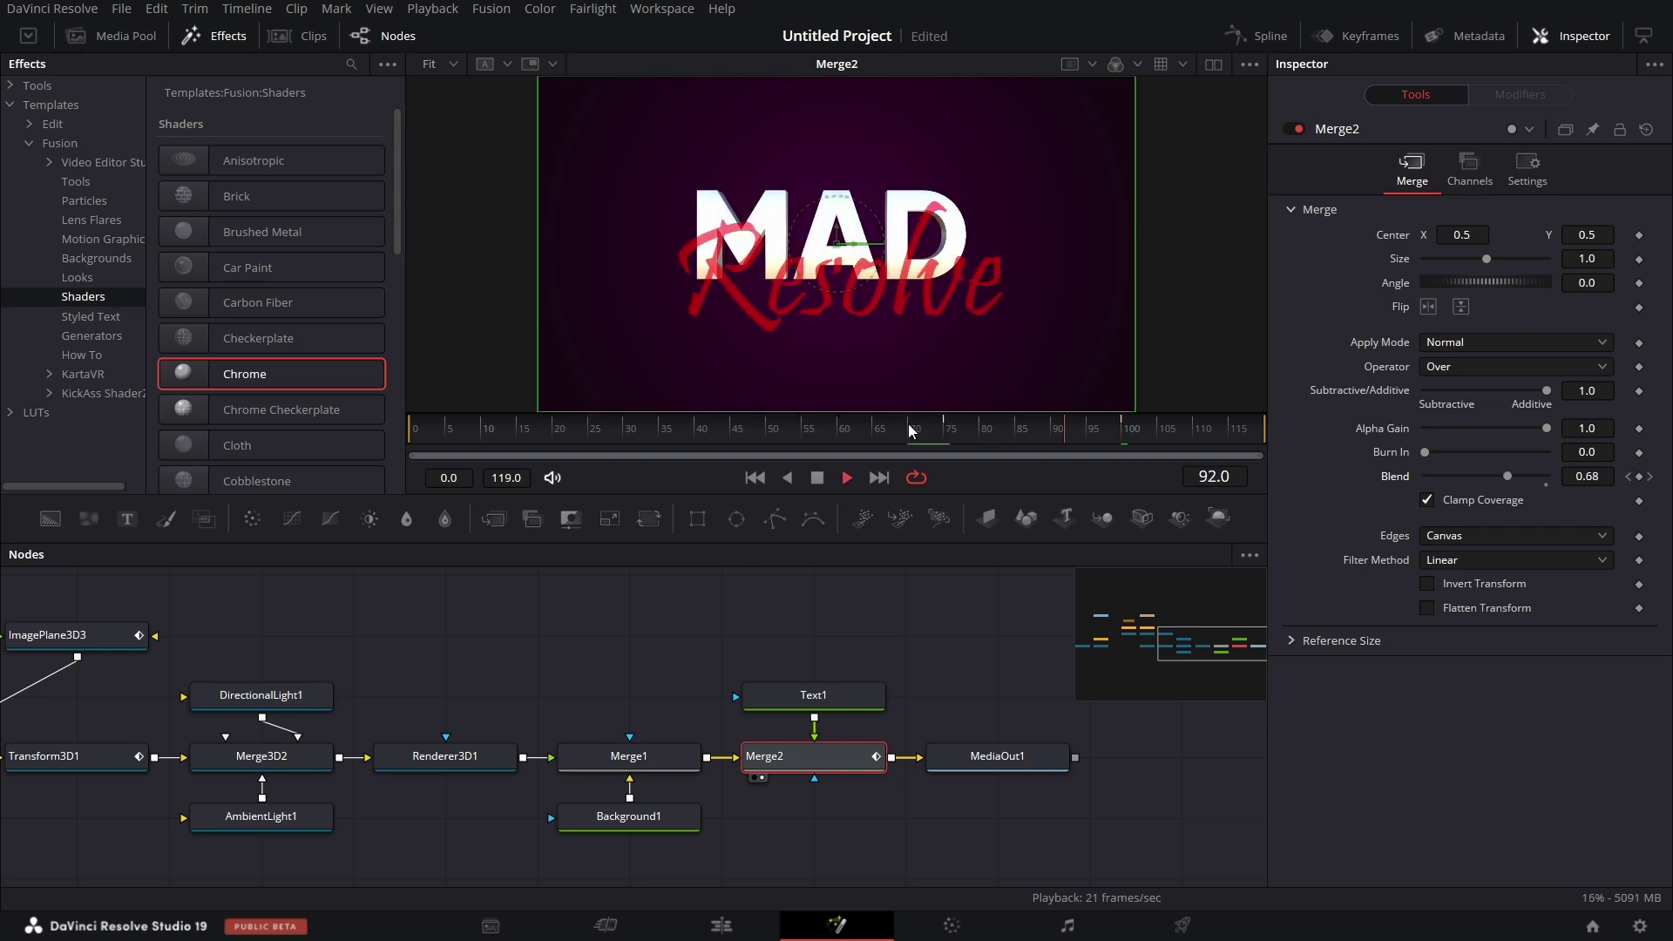
{"action": "key", "text": "space"}
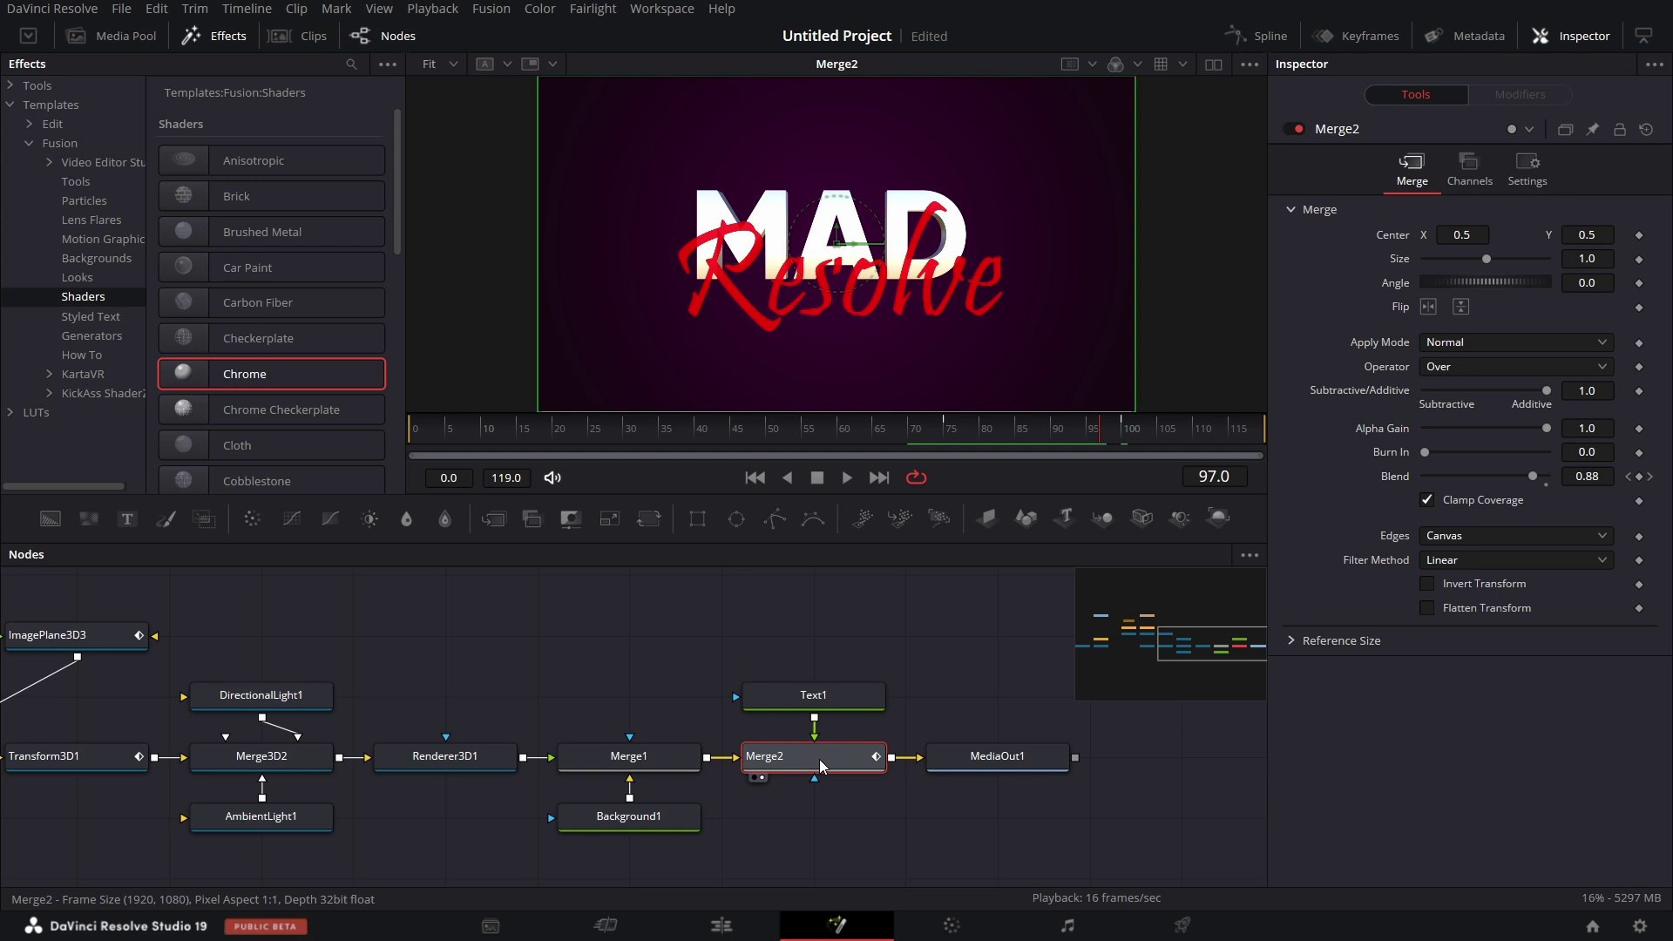
- Keyframe Merge2's Center so the text rises from Y 0.369 at frame 75 to Y 0.5 at frame 100
{"action": "left_click", "coordinate": [1626, 476]}
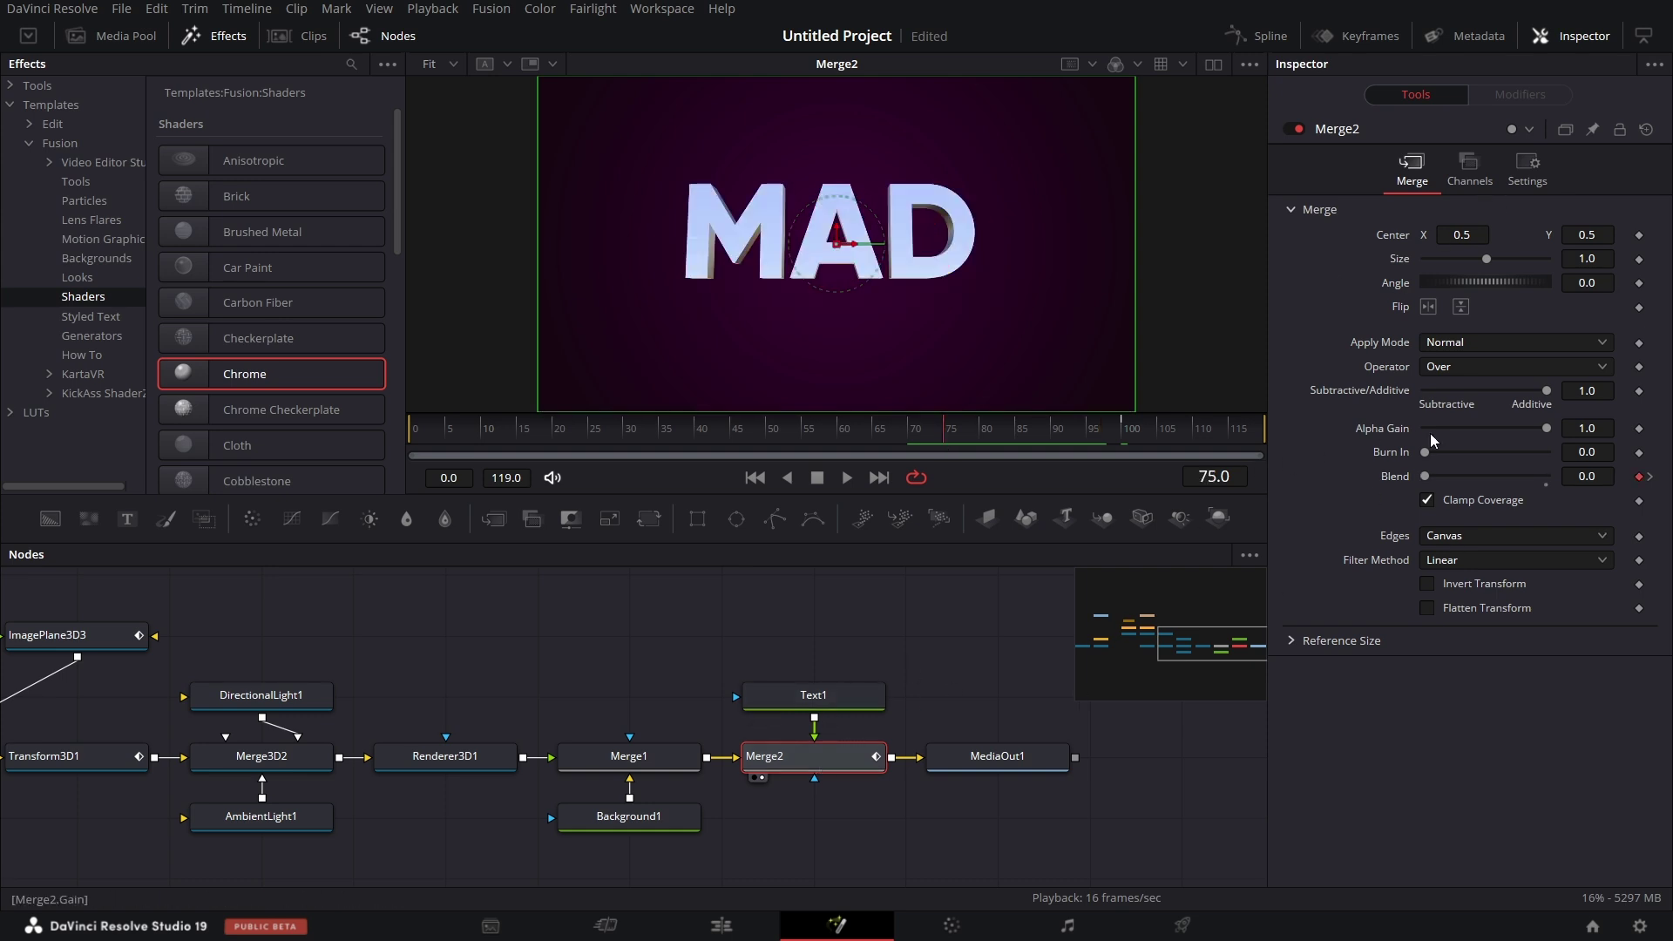
{"action": "left_click", "coordinate": [1638, 236]}
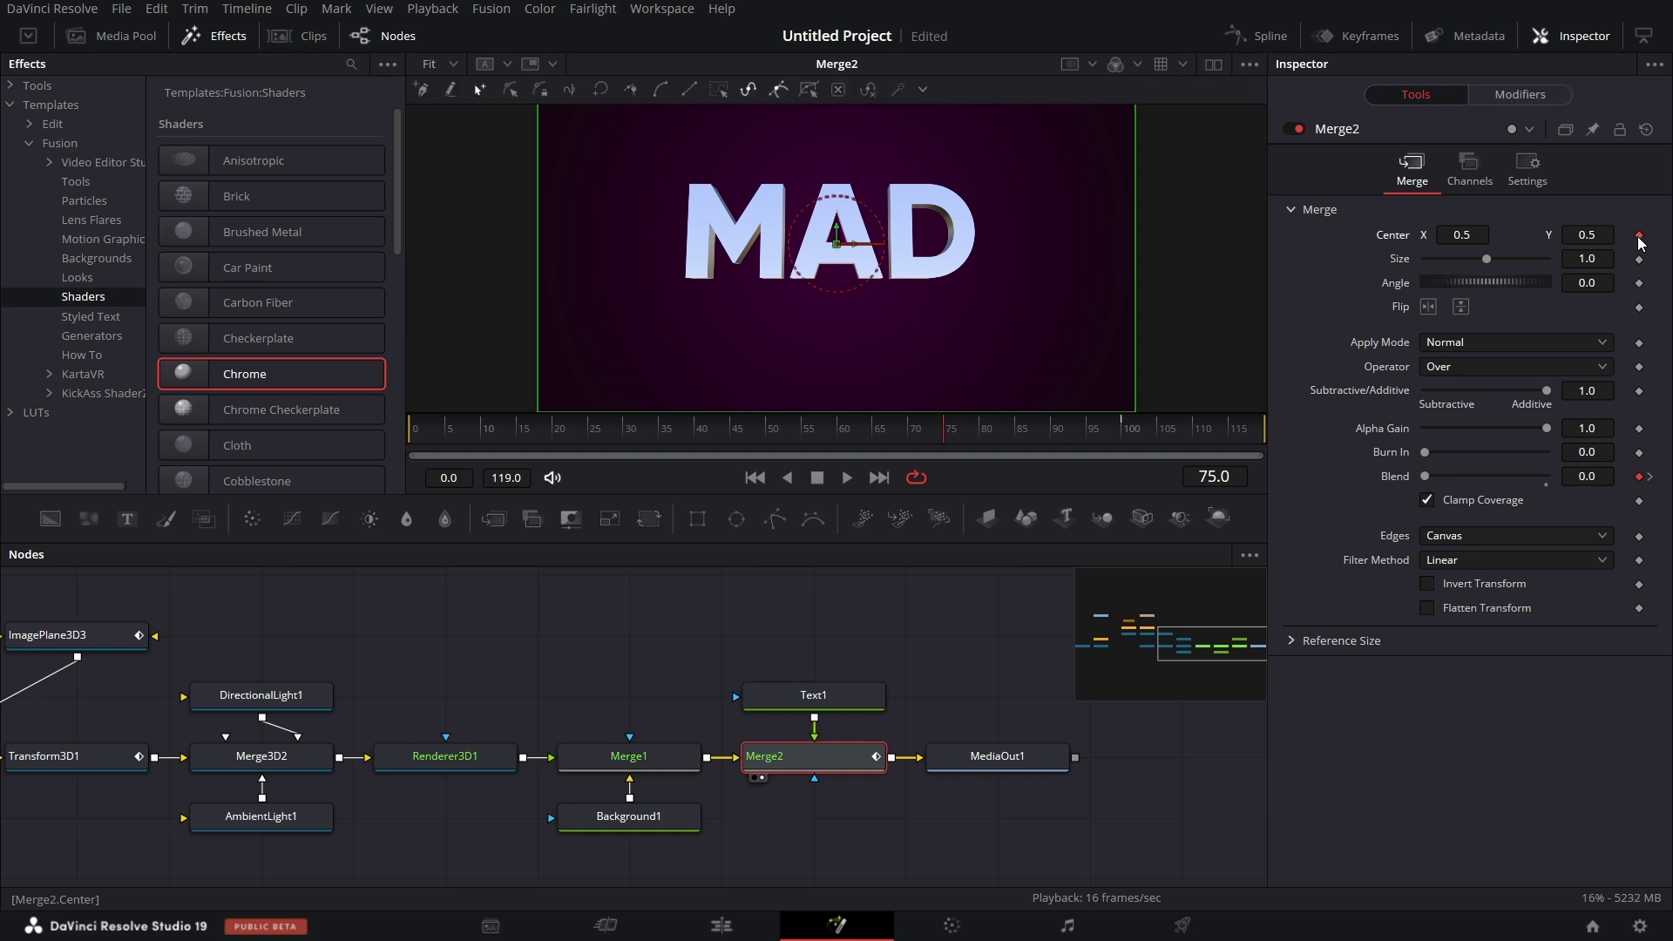
{"action": "left_click", "coordinate": [1126, 438]}
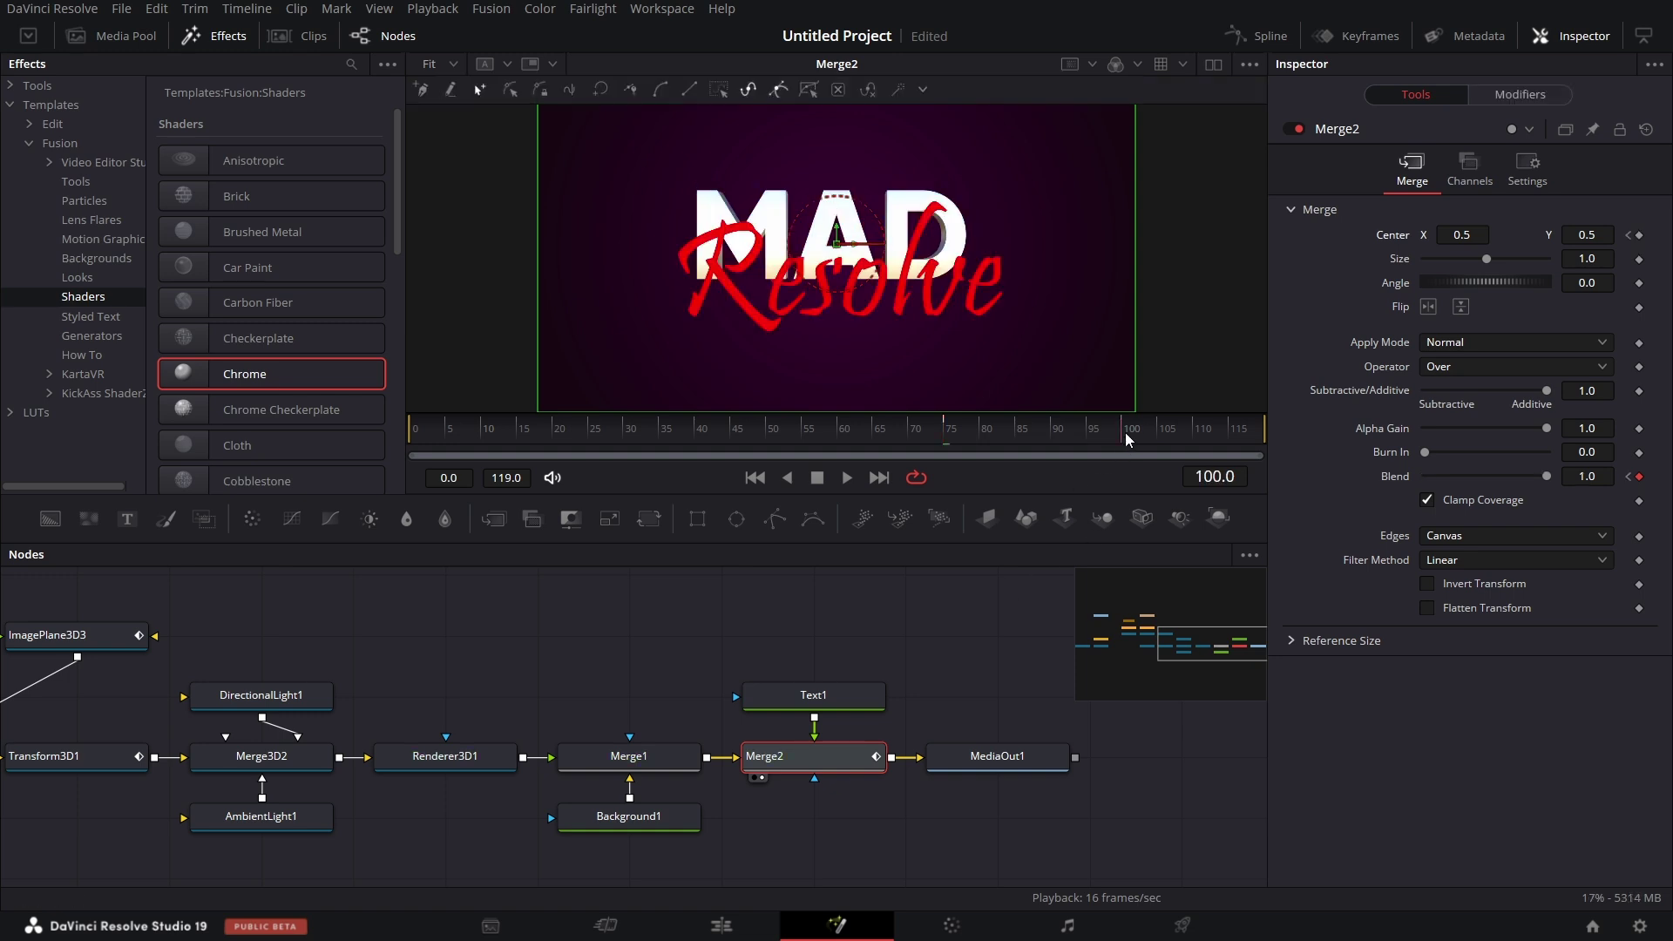
{"action": "left_click", "coordinate": [1628, 235]}
{"action": "key", "text": "Return"}
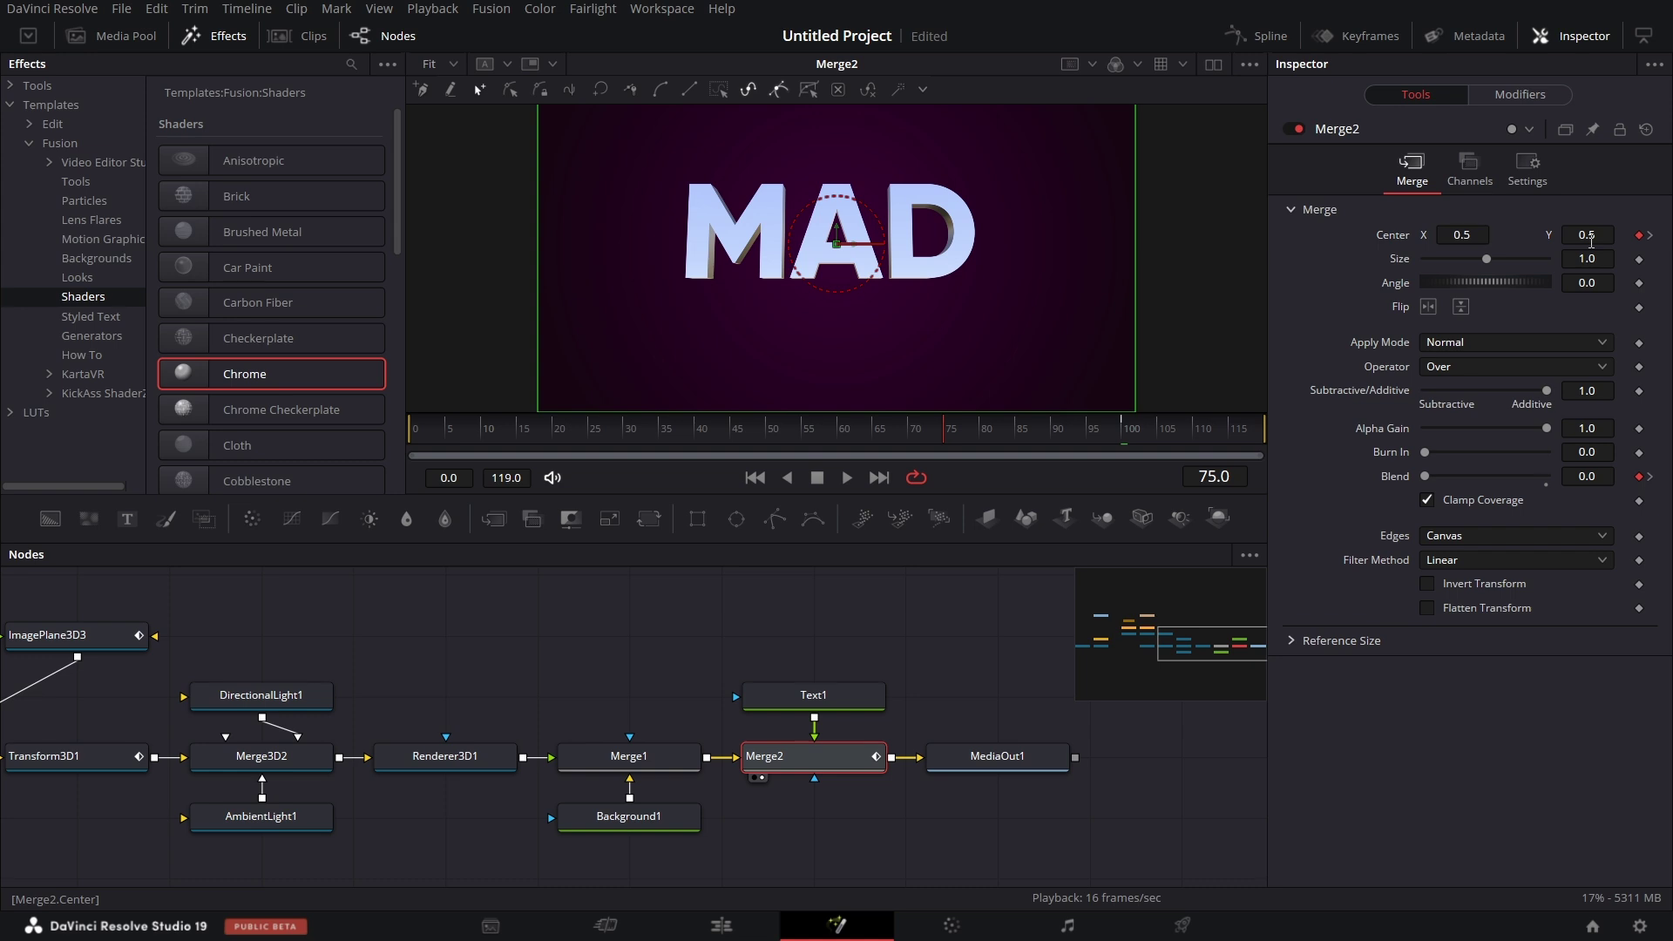
{"action": "left_click_drag", "start_coordinate": [1590, 246], "coordinate": [1553, 246]}
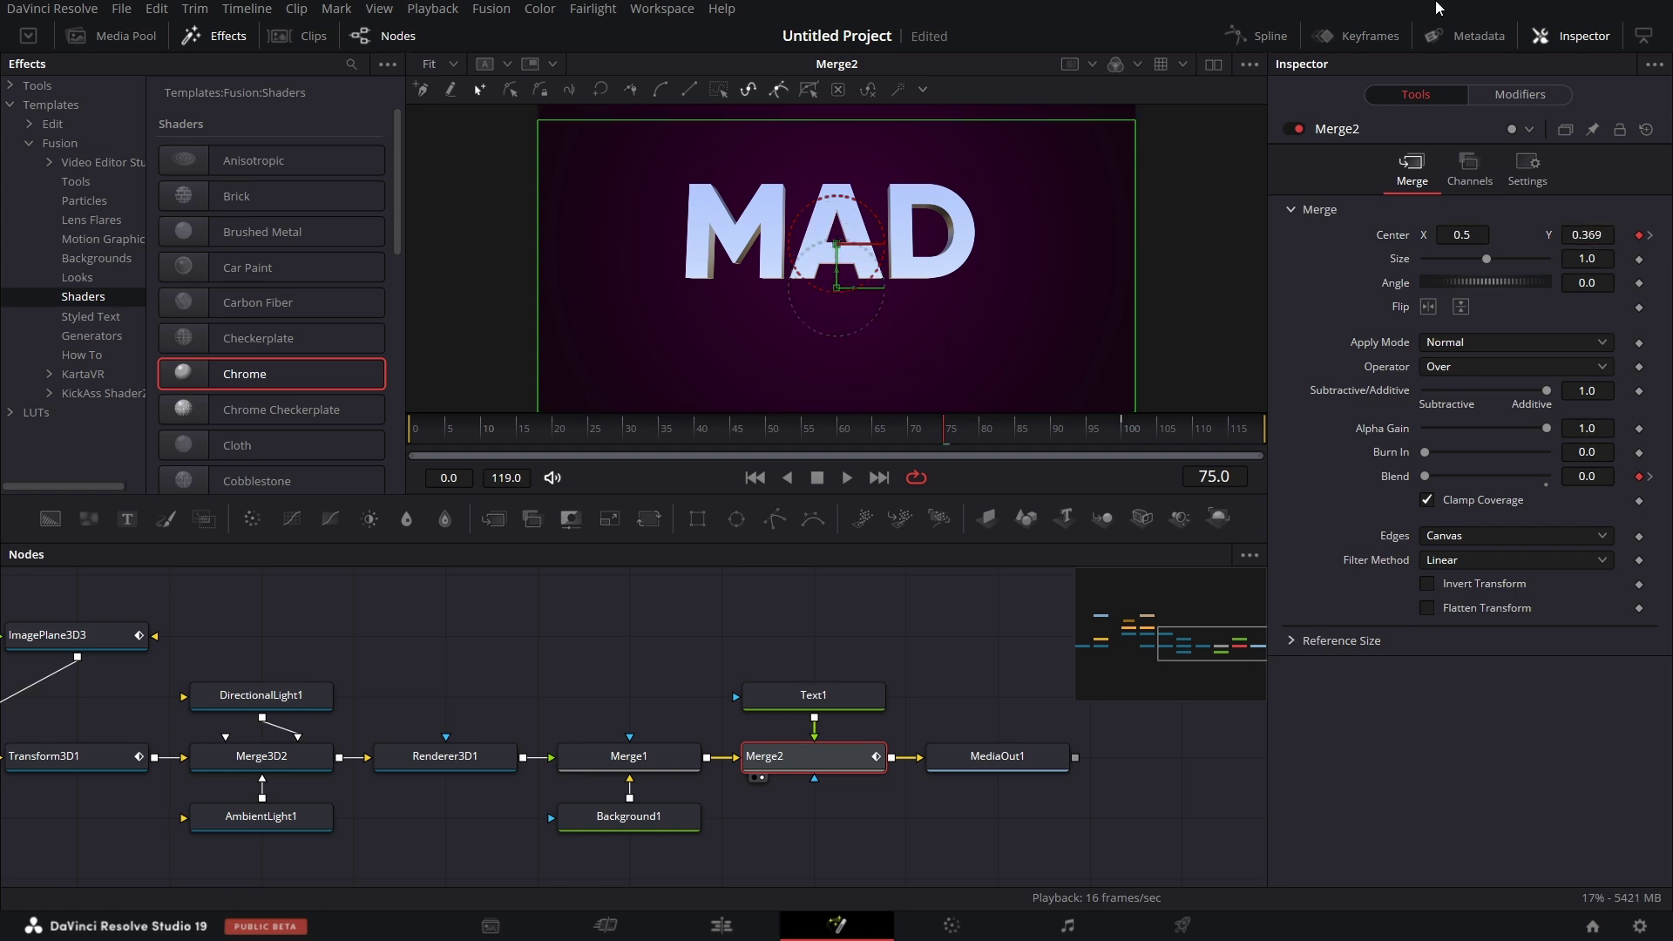
- Smooth Merge2's Blend and Center displacement keyframes at frames 75 and 100 in the Spline editor, and close the editor
{"action": "left_click", "coordinate": [1271, 41]}
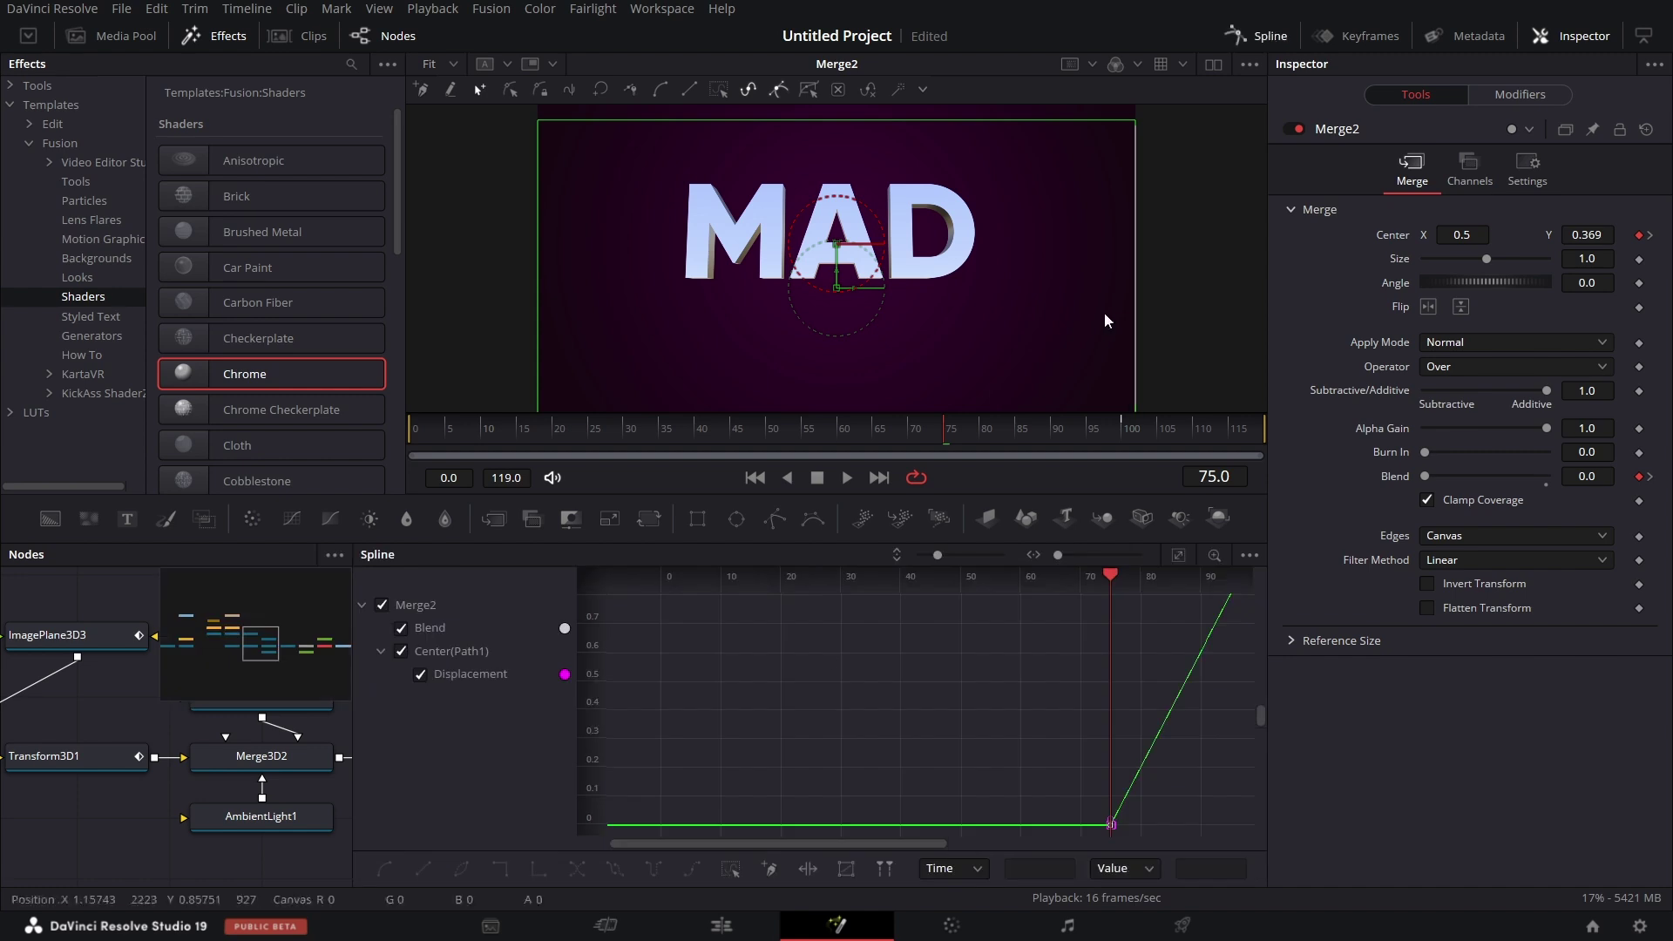
{"action": "left_click", "coordinate": [1175, 549]}
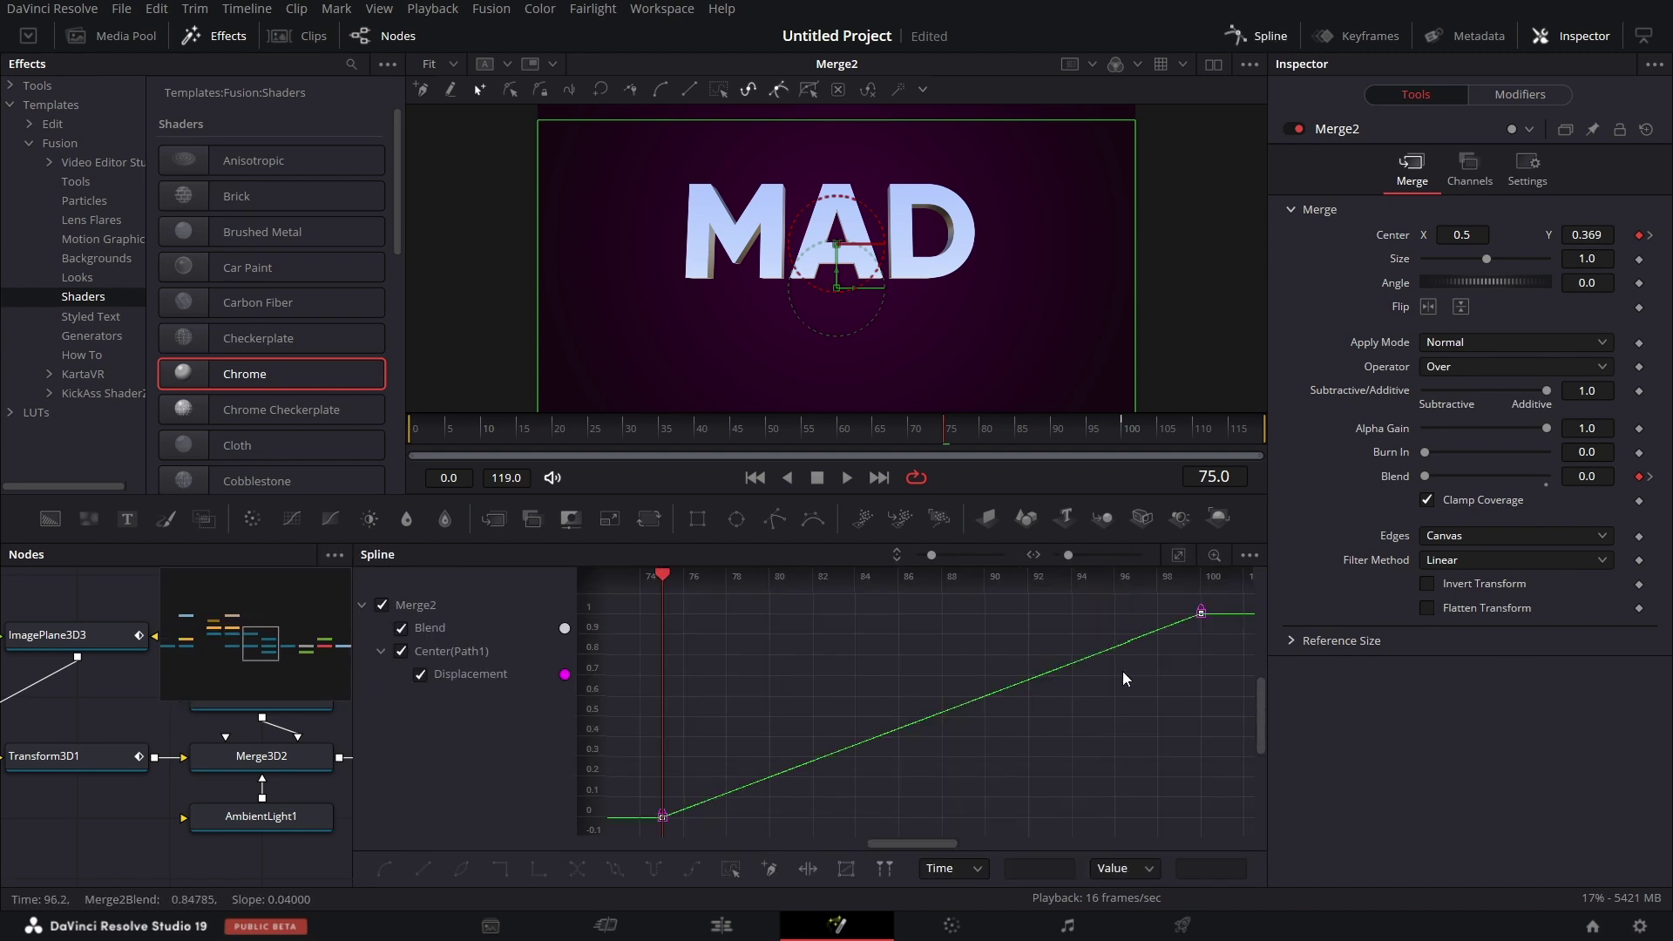
{"action": "left_click_drag", "start_coordinate": [1222, 612], "coordinate": [651, 845]}
{"action": "key", "text": "shift+s"}
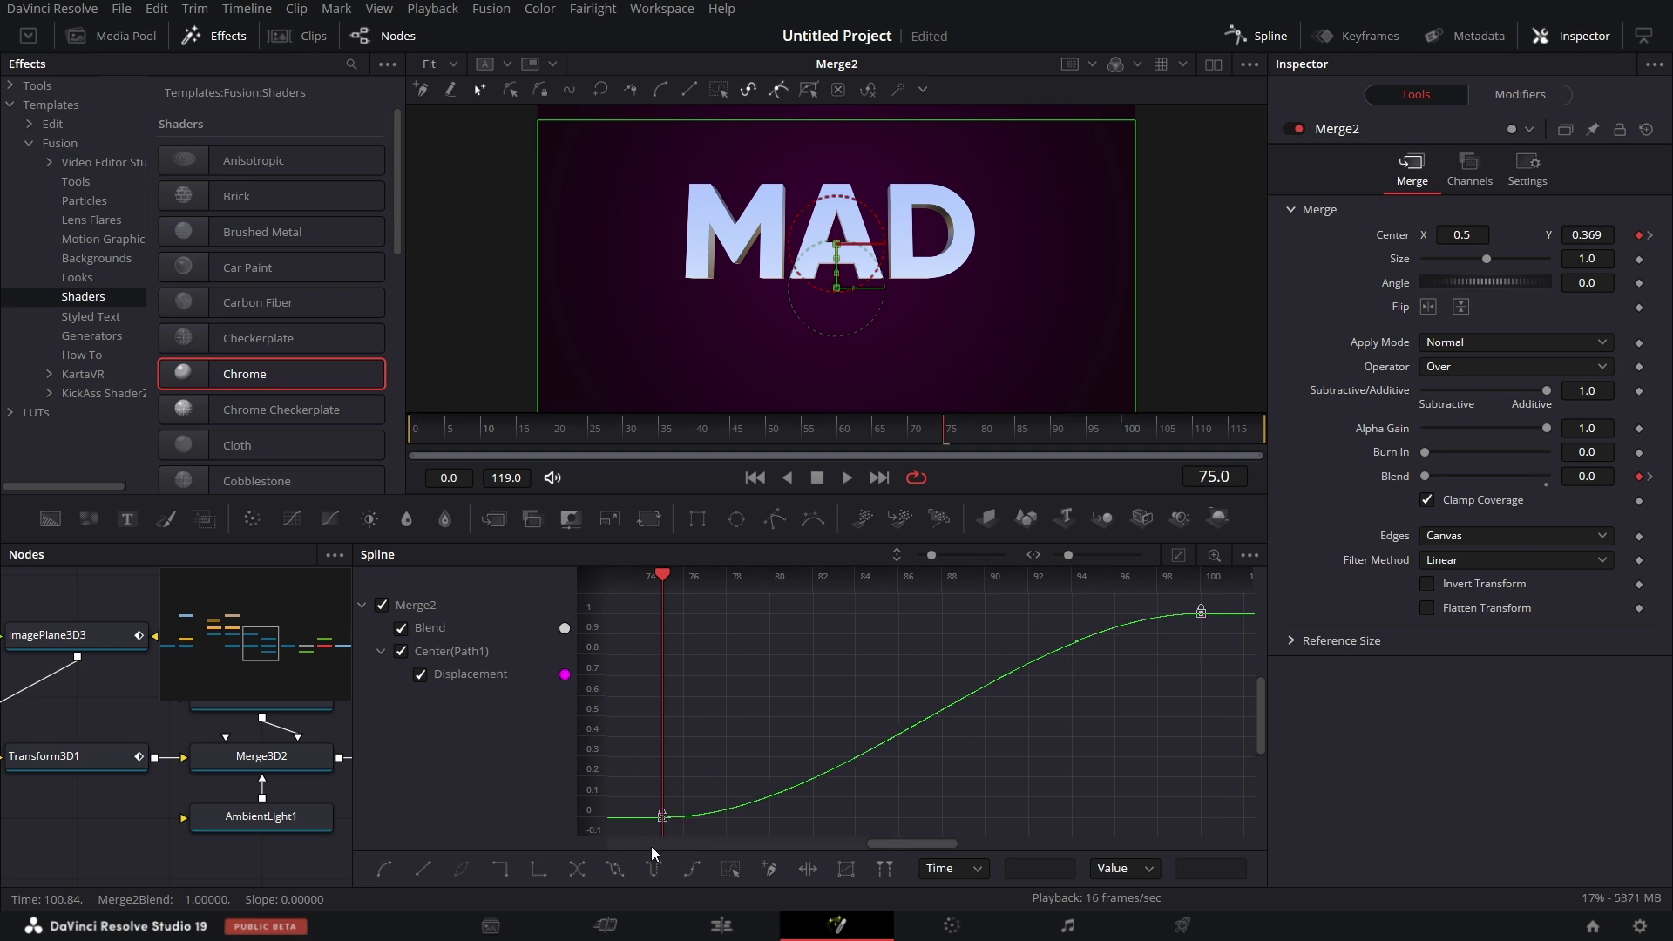
{"action": "left_click", "coordinate": [1283, 38]}
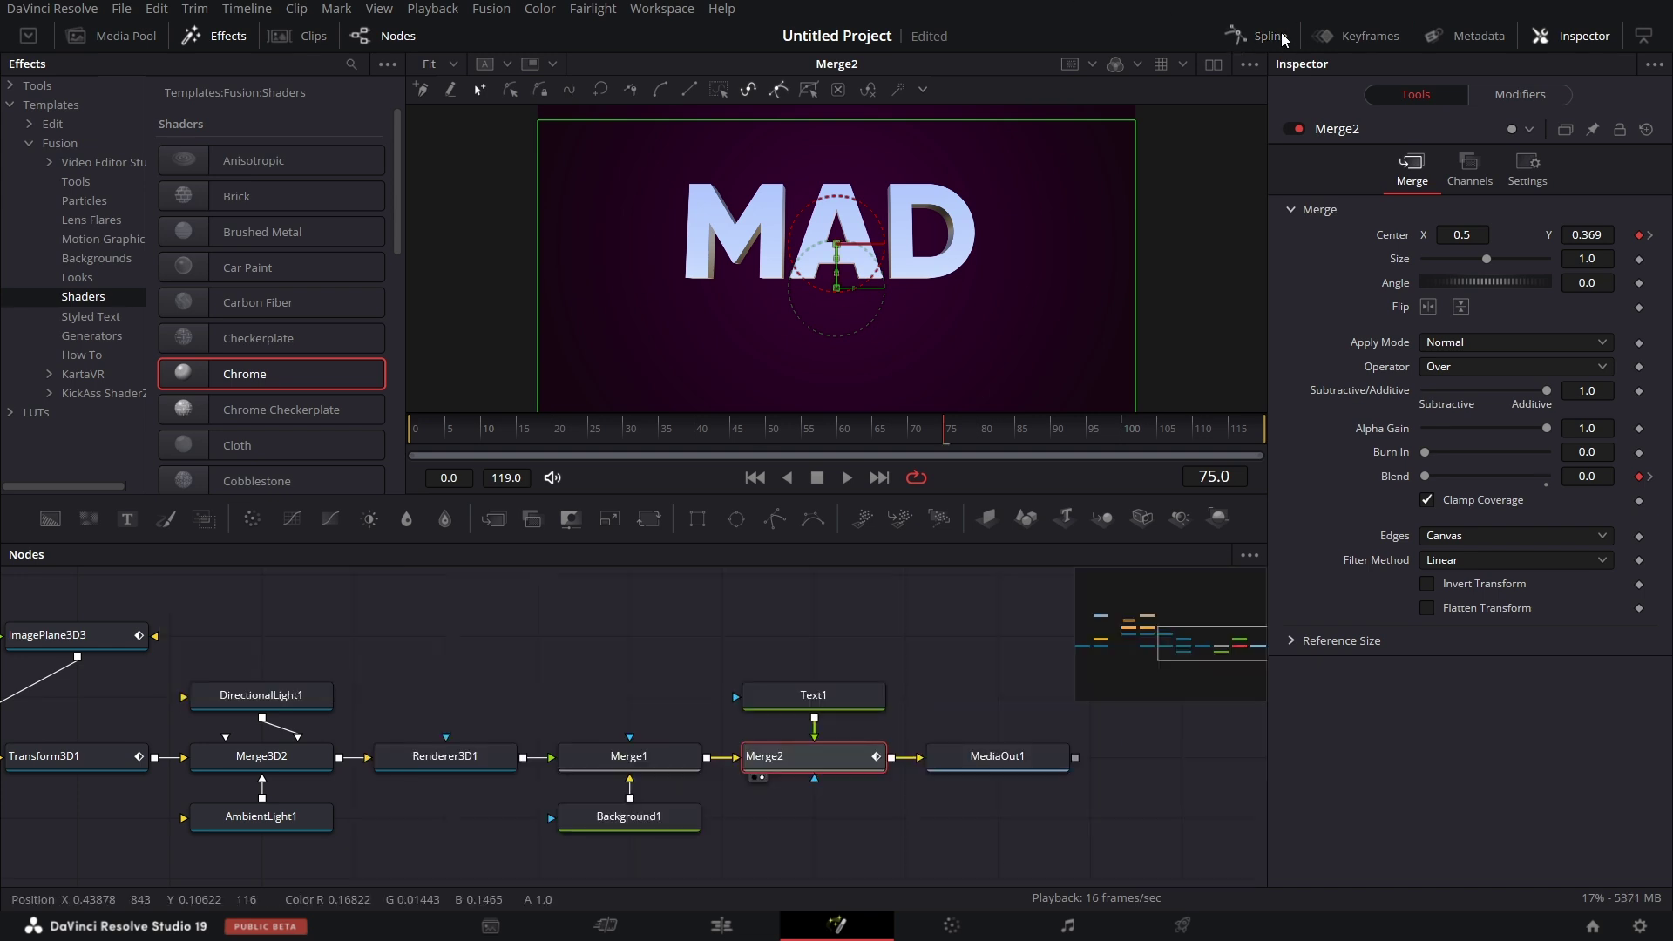
- Play the whole title animation through Merge2 to check the smoothed Resolve text reveal, and stop playback
{"action": "left_click", "coordinate": [893, 578]}
{"action": "key", "text": "space"}
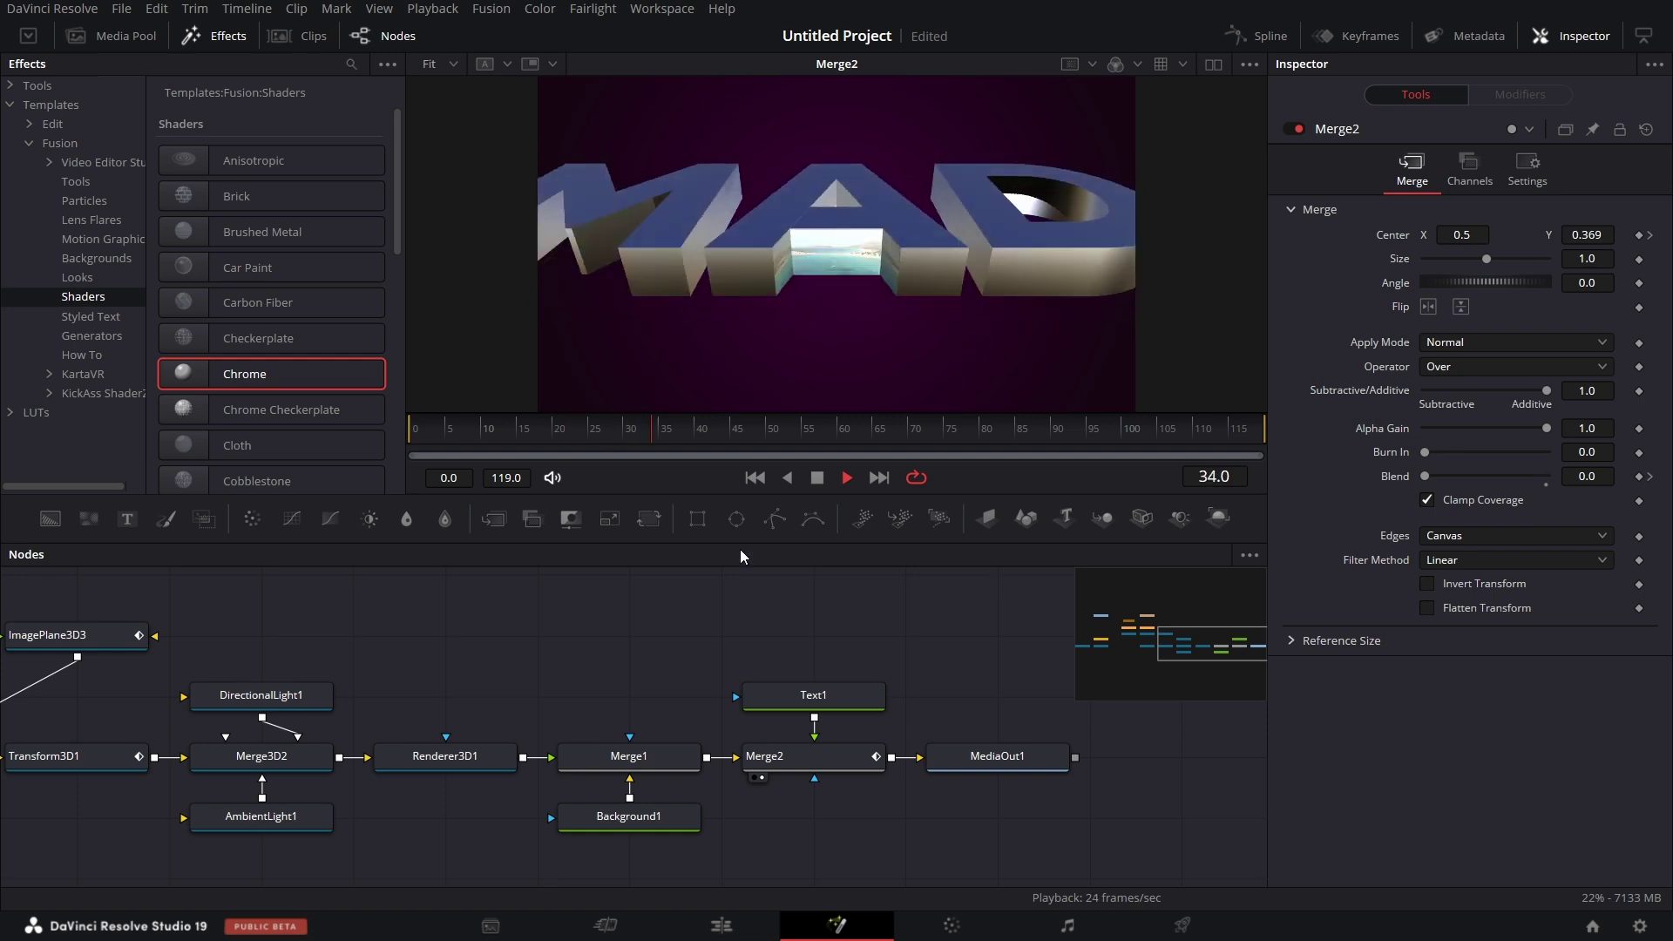
{"action": "key", "text": "space"}
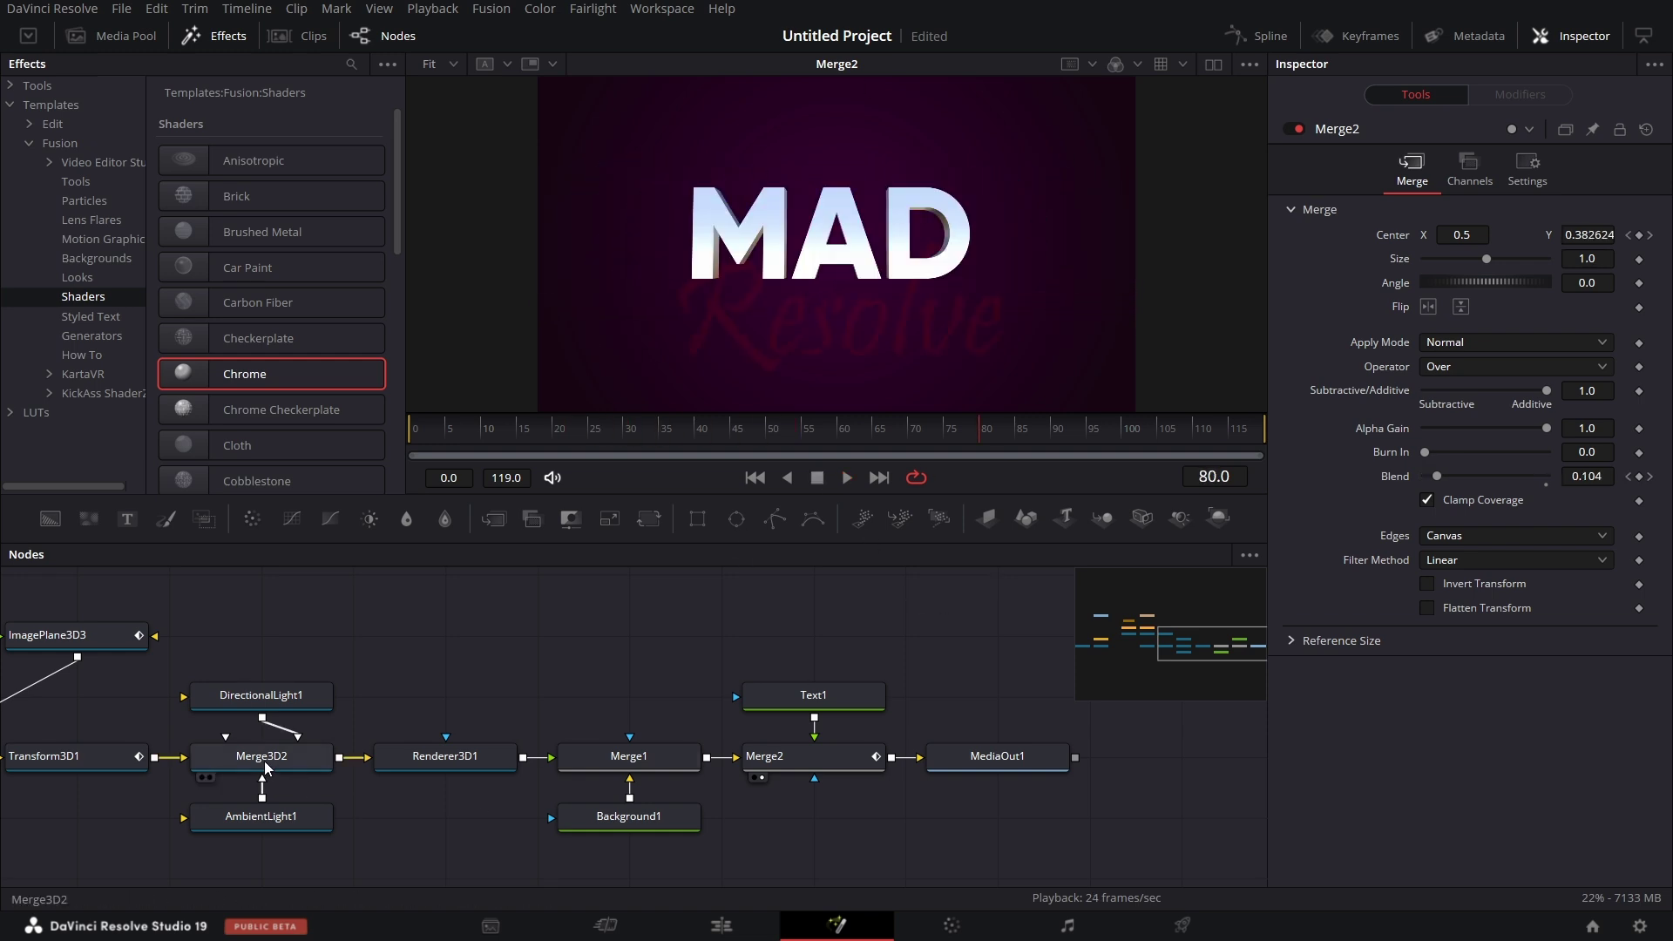
- On the Edit page, trim the end of beach-153167.mp4 back to the original start of the Fusion Composition at 00:00:18:19
{"action": "scroll", "coordinate": [596, 690], "scroll_direction": "left", "scroll_amount": 2}
{"action": "scroll", "coordinate": [596, 691], "scroll_direction": "left", "scroll_amount": 2}
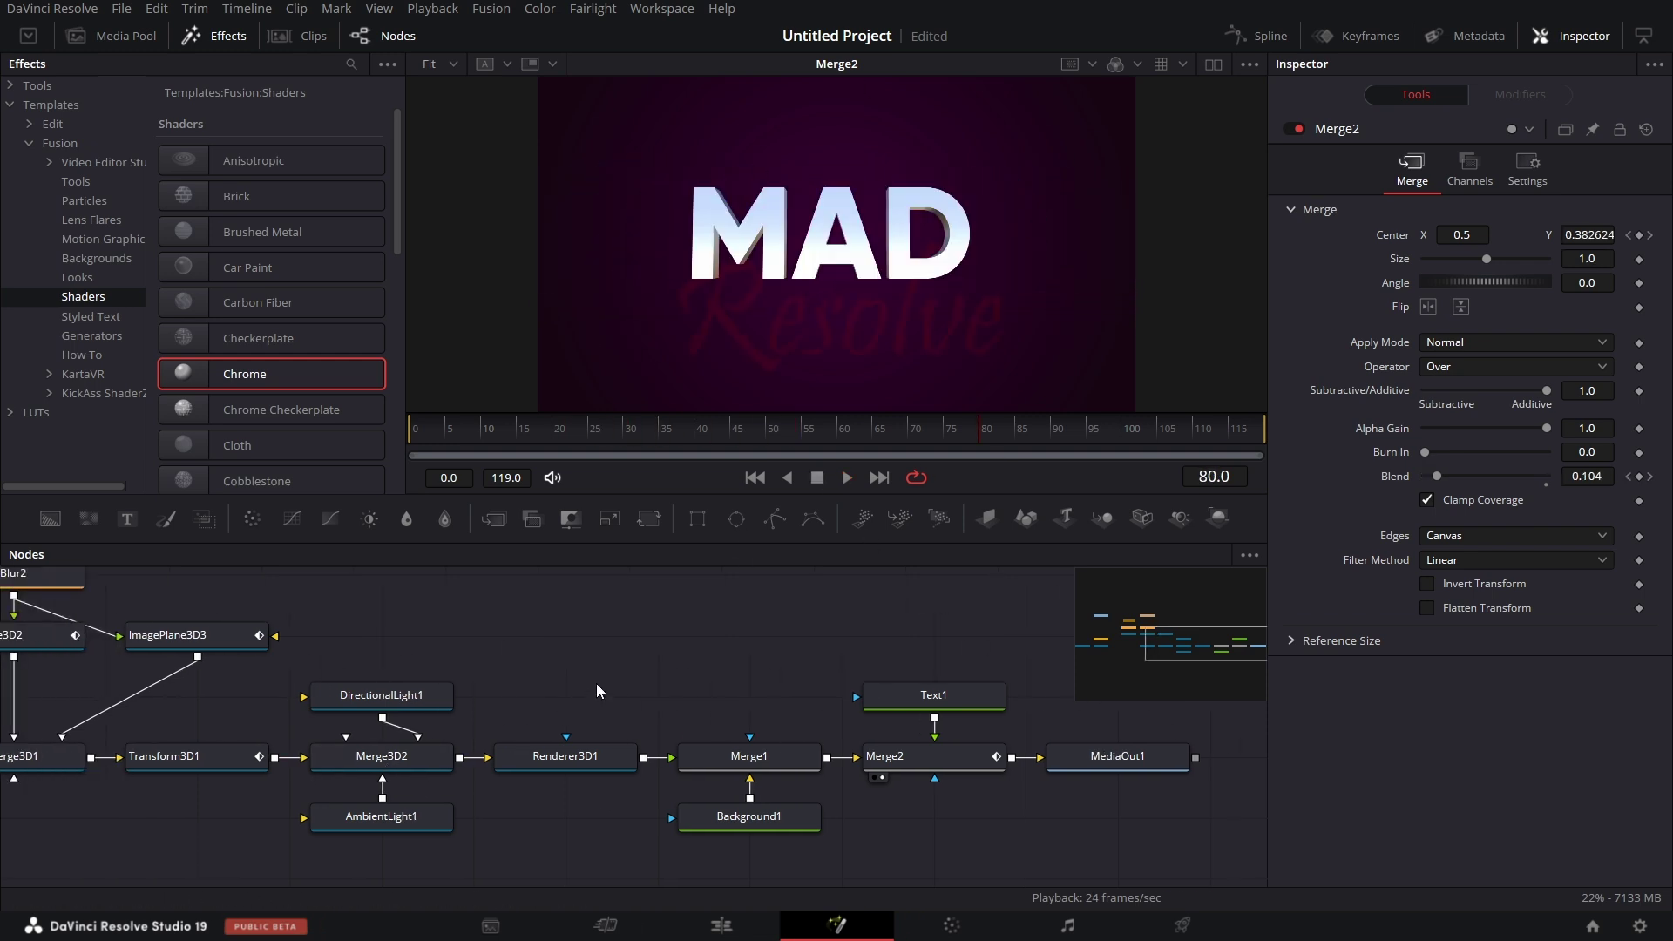
{"action": "left_click", "coordinate": [726, 930]}
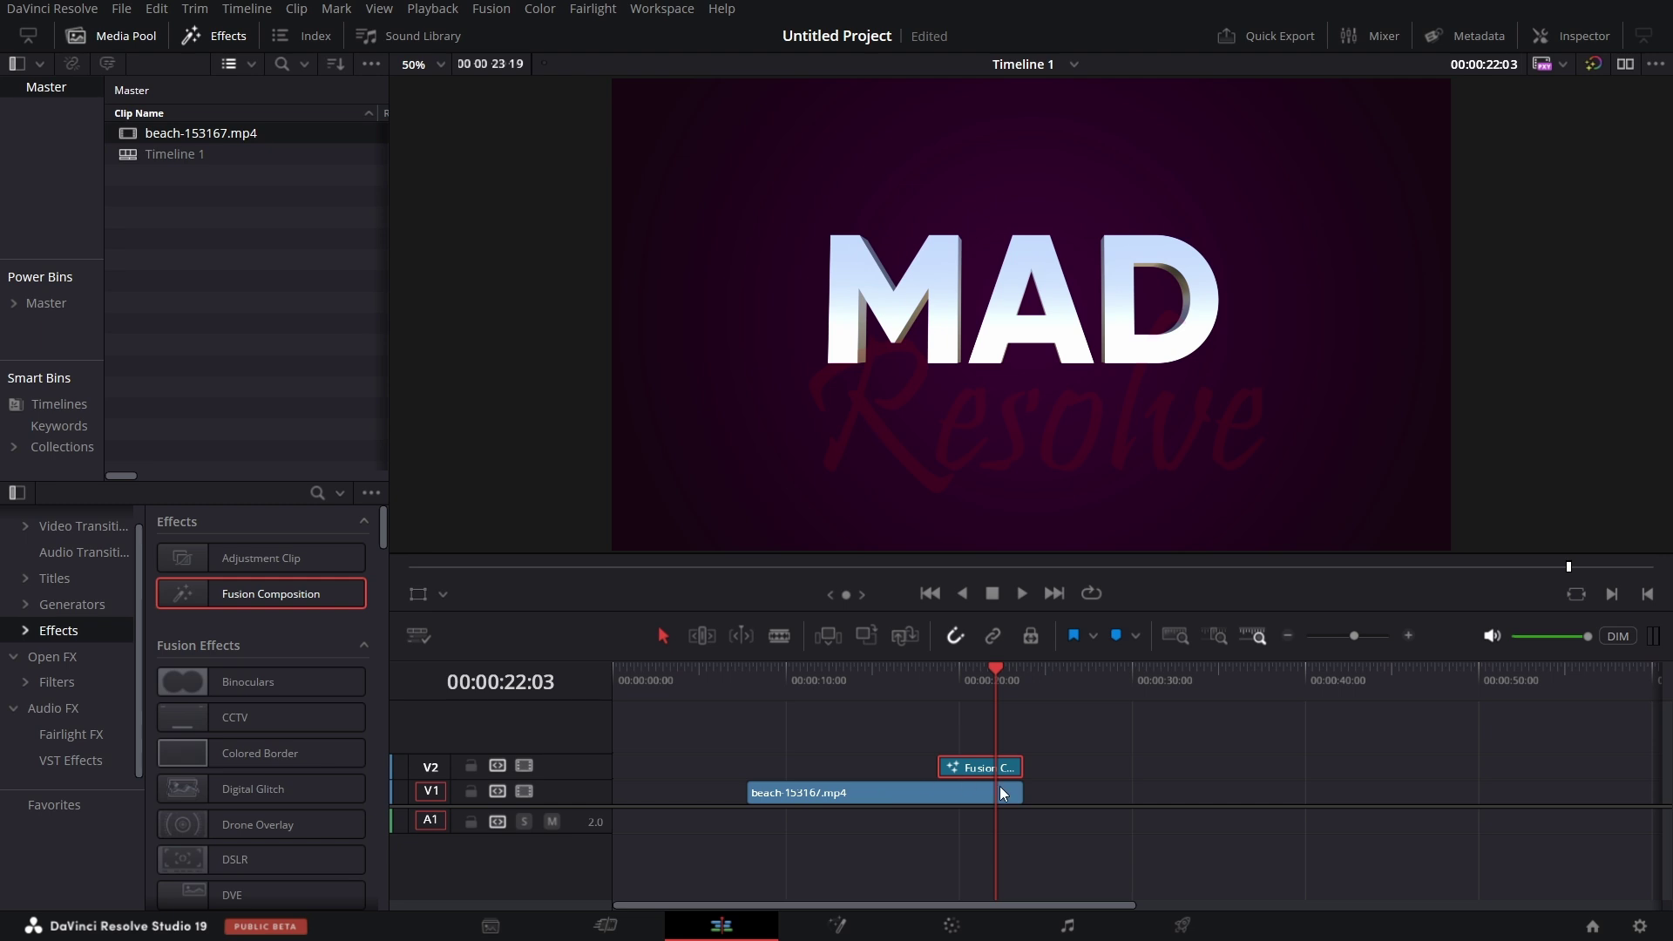
{"action": "mouse_move", "coordinate": [1016, 793]}
{"action": "left_mouse_down"}
{"action": "mouse_move", "coordinate": [933, 803]}
{"action": "mouse_move", "coordinate": [1008, 783]}
{"action": "left_mouse_up"}
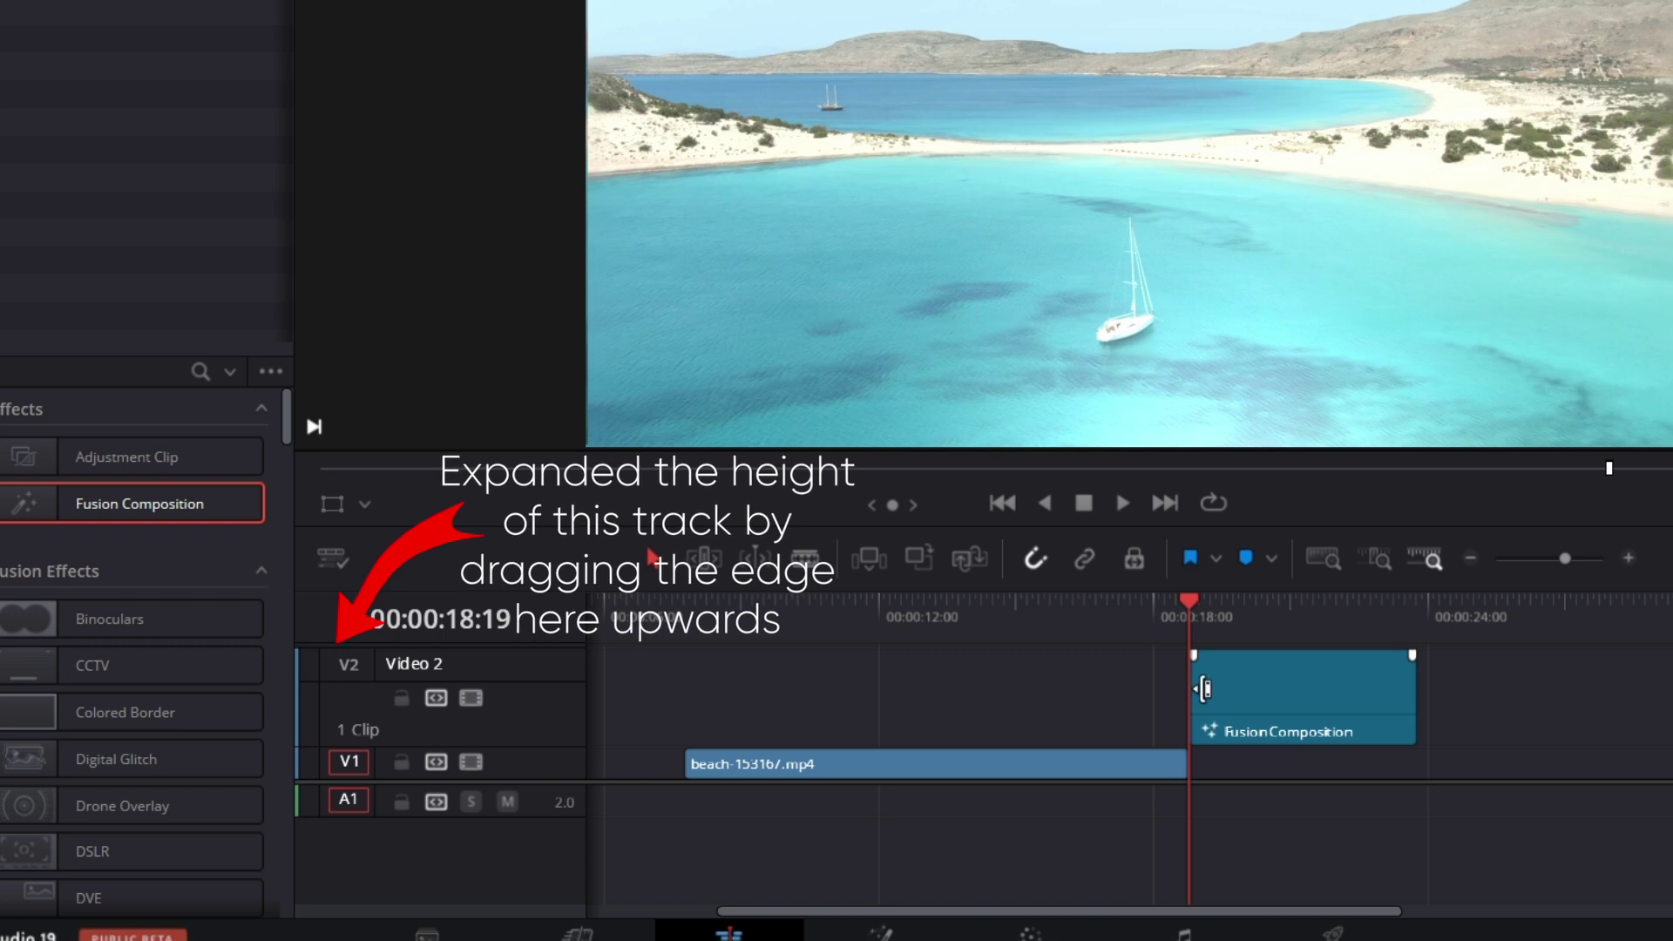
- Extend the start of the Fusion Composition clip 23 frames earlier so it overlaps the beach clip
{"action": "left_click_drag", "start_coordinate": [1207, 694], "coordinate": [1163, 693]}
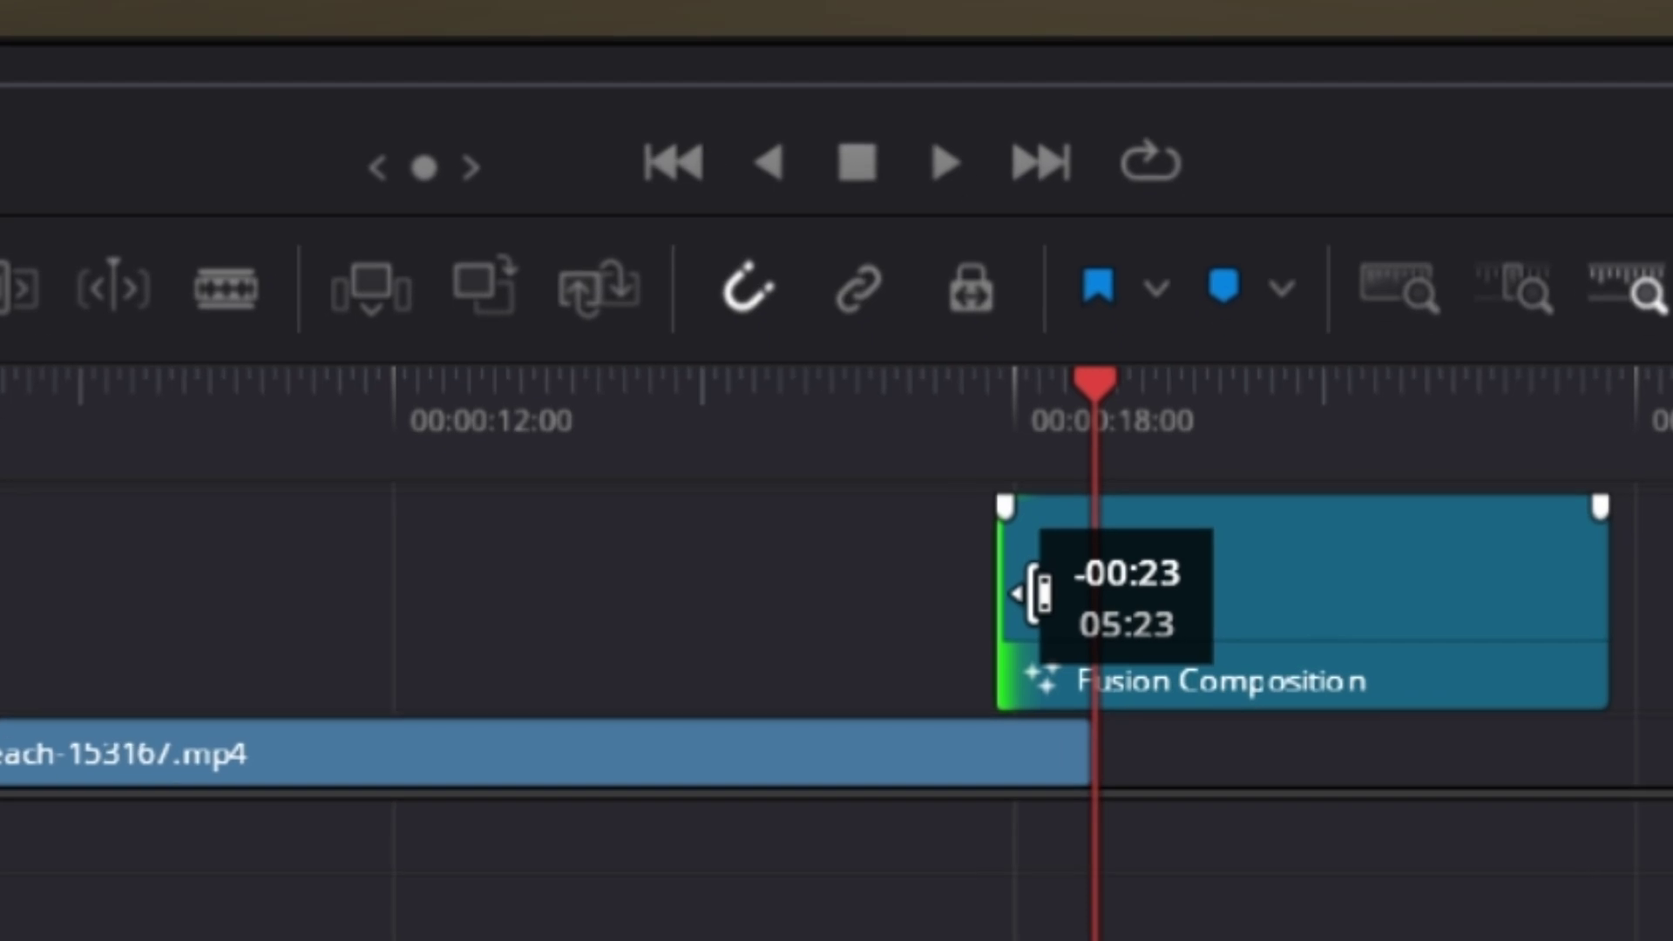
{"action": "left_click_drag", "start_coordinate": [1037, 592], "coordinate": [1037, 592]}
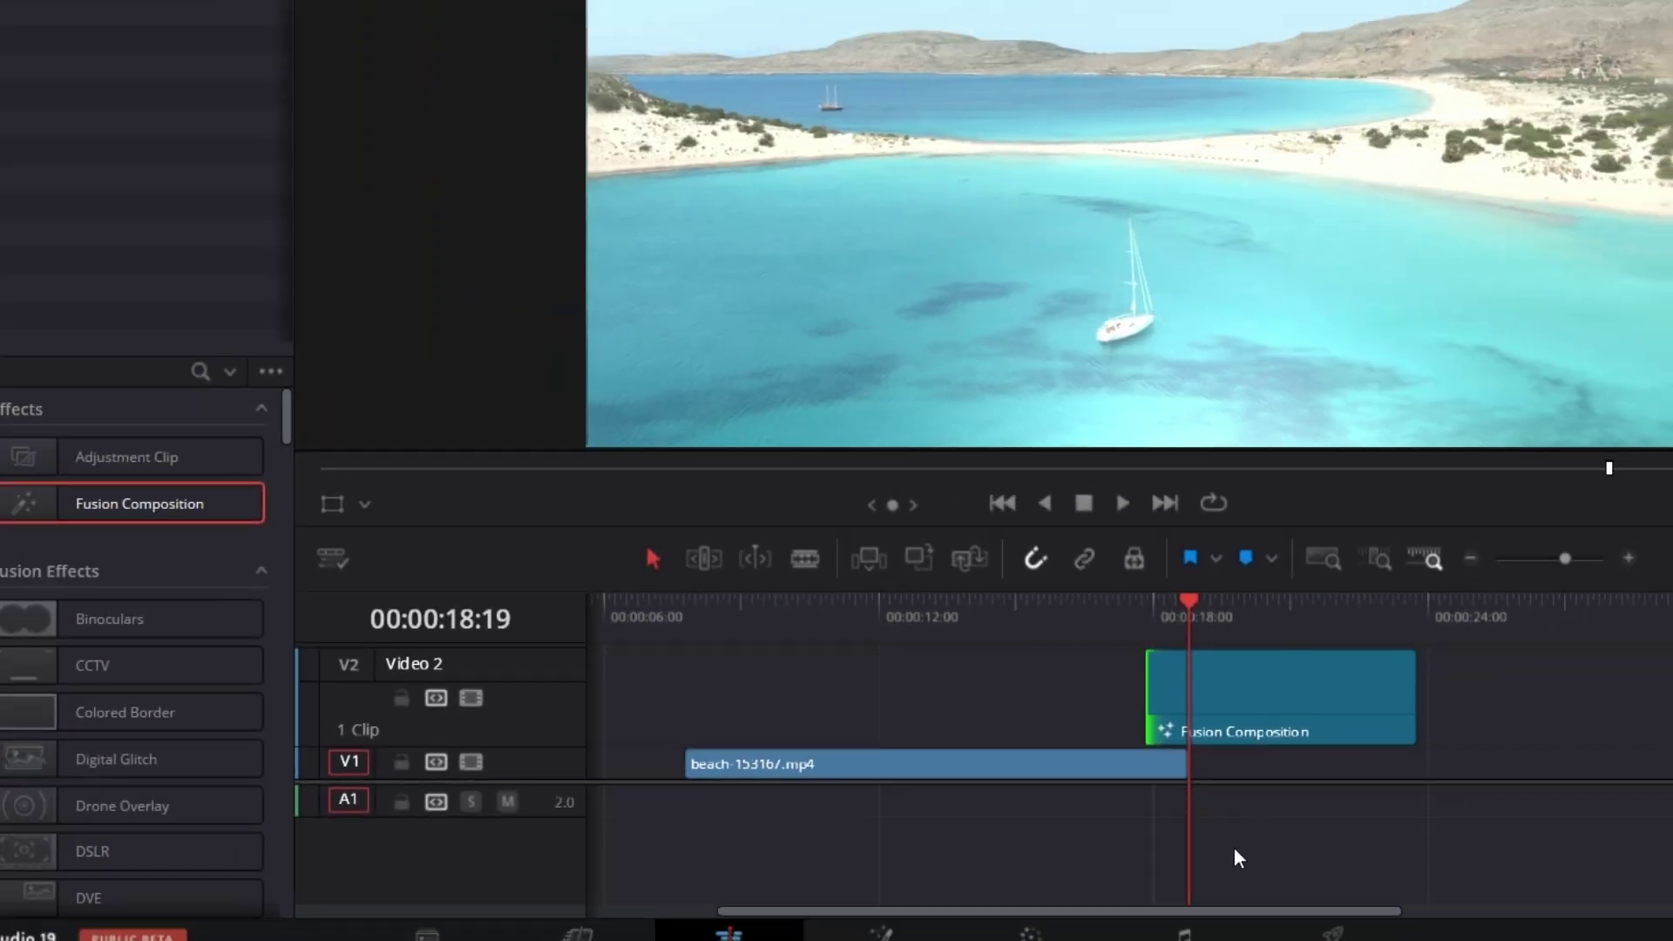
- On the Fusion page, set the BEACH node's trim In to 241 and shift its global range to -23 through 120
{"action": "left_click", "coordinate": [880, 930]}
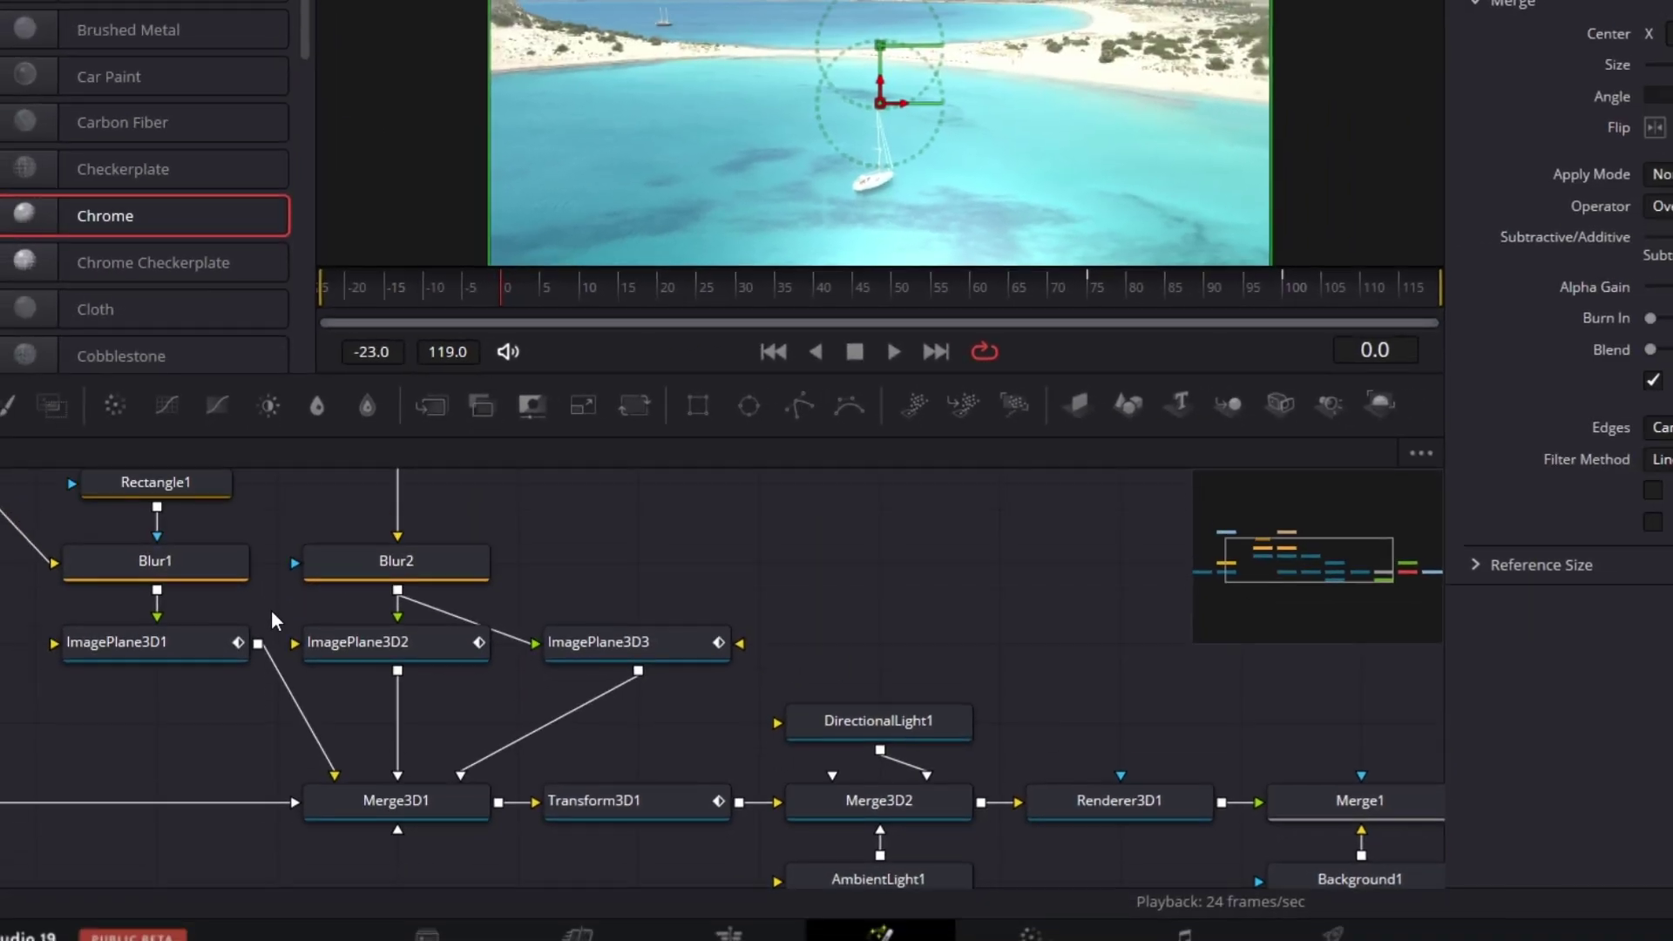
{"action": "scroll", "coordinate": [270, 610], "scroll_direction": "left", "scroll_amount": 5}
{"action": "scroll", "coordinate": [270, 610], "scroll_direction": "up", "scroll_amount": 3}
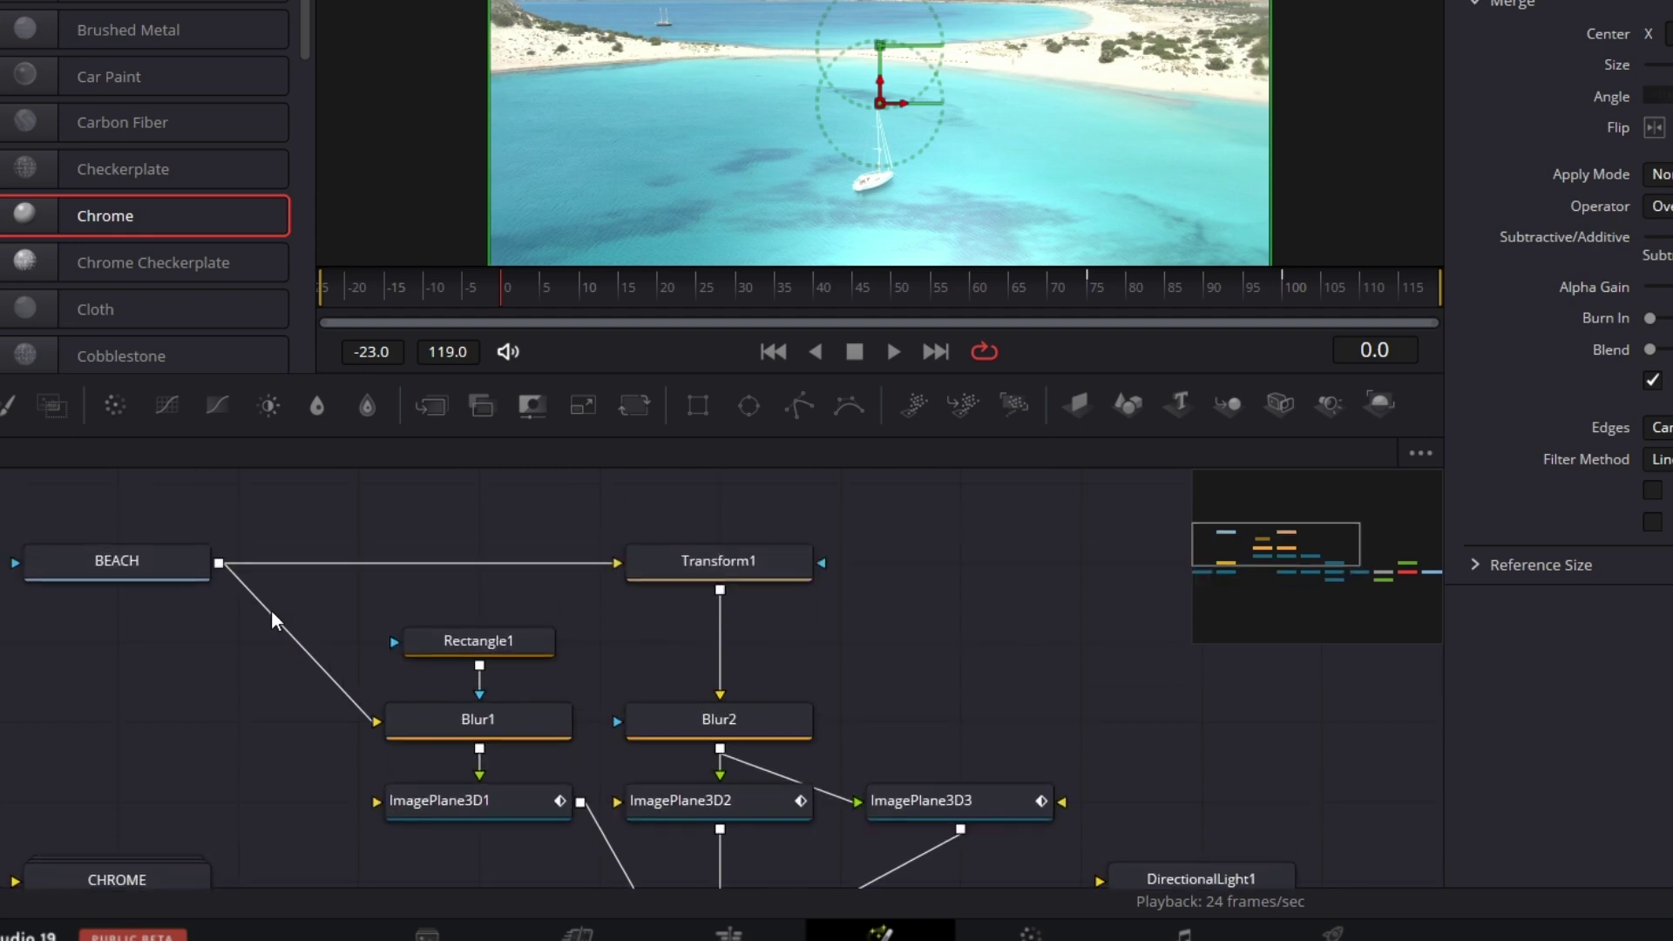
{"action": "left_click", "coordinate": [137, 592]}
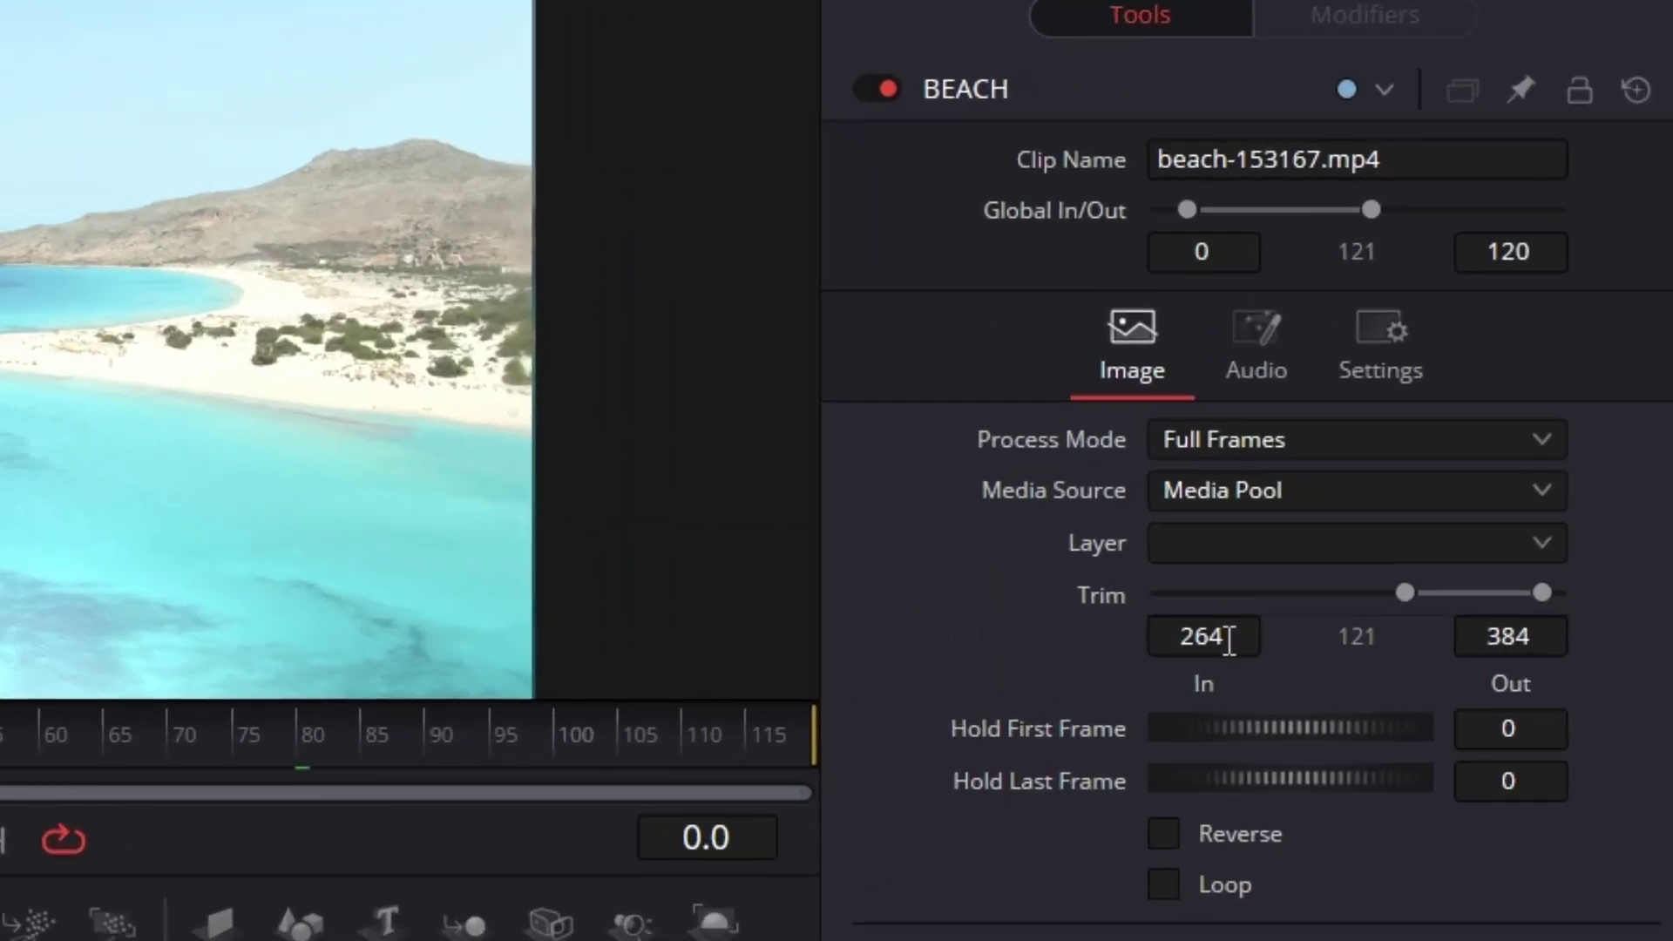
{"action": "left_click", "coordinate": [1227, 639]}
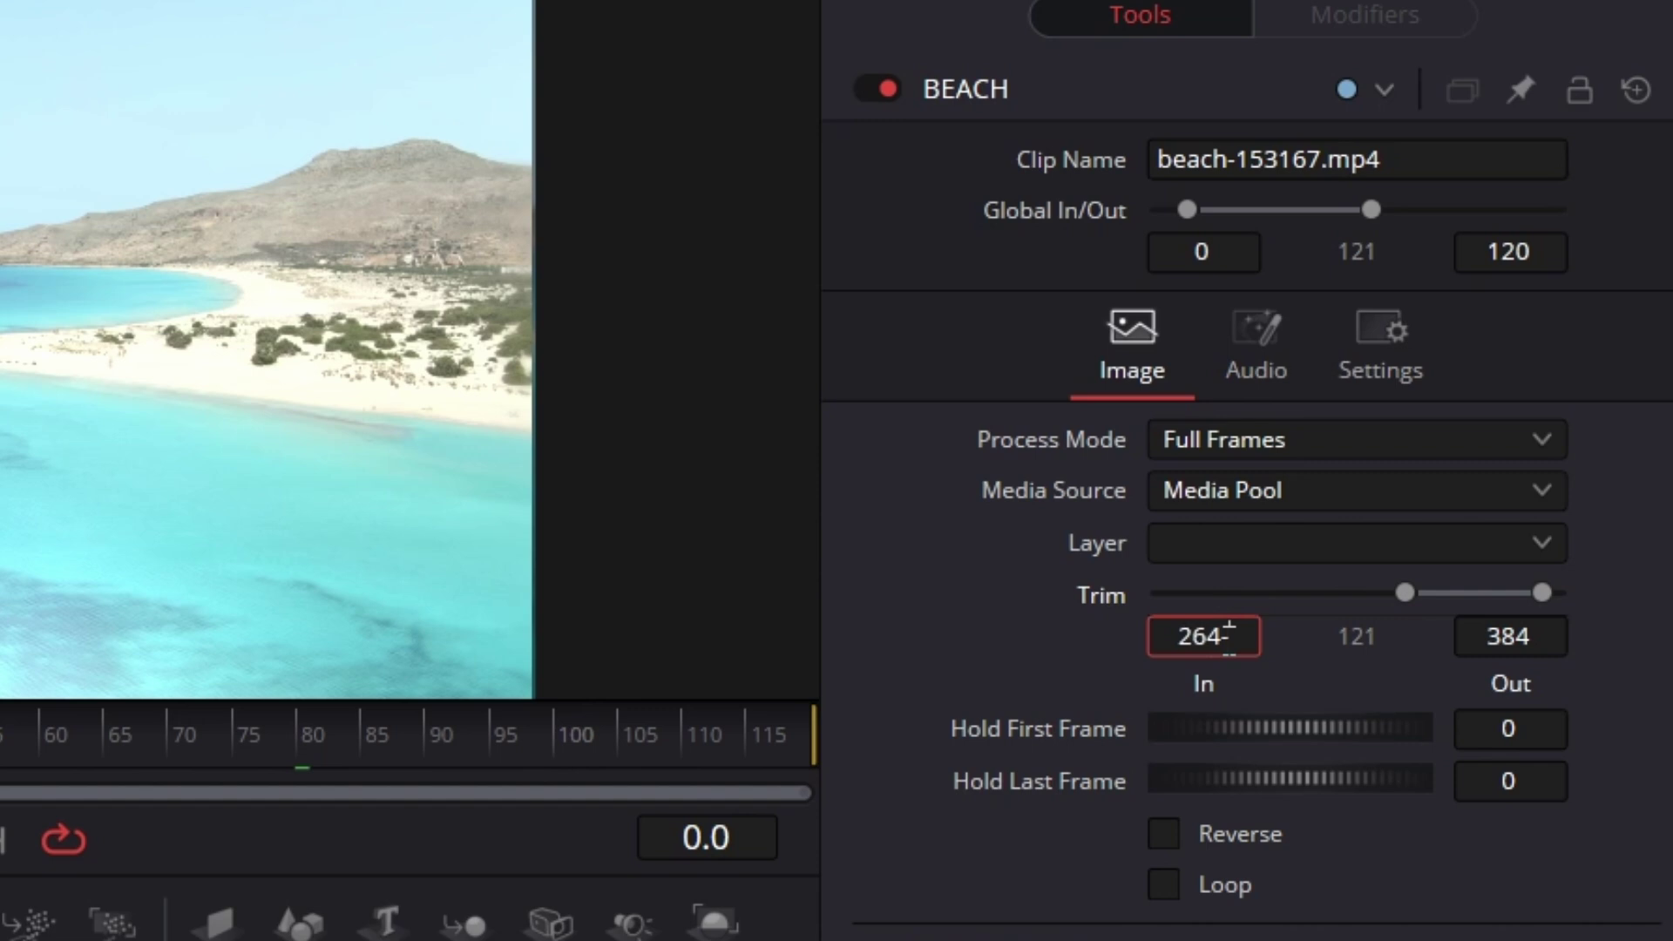
{"action": "type", "text": "-23"}
{"action": "key", "text": "Tab"}
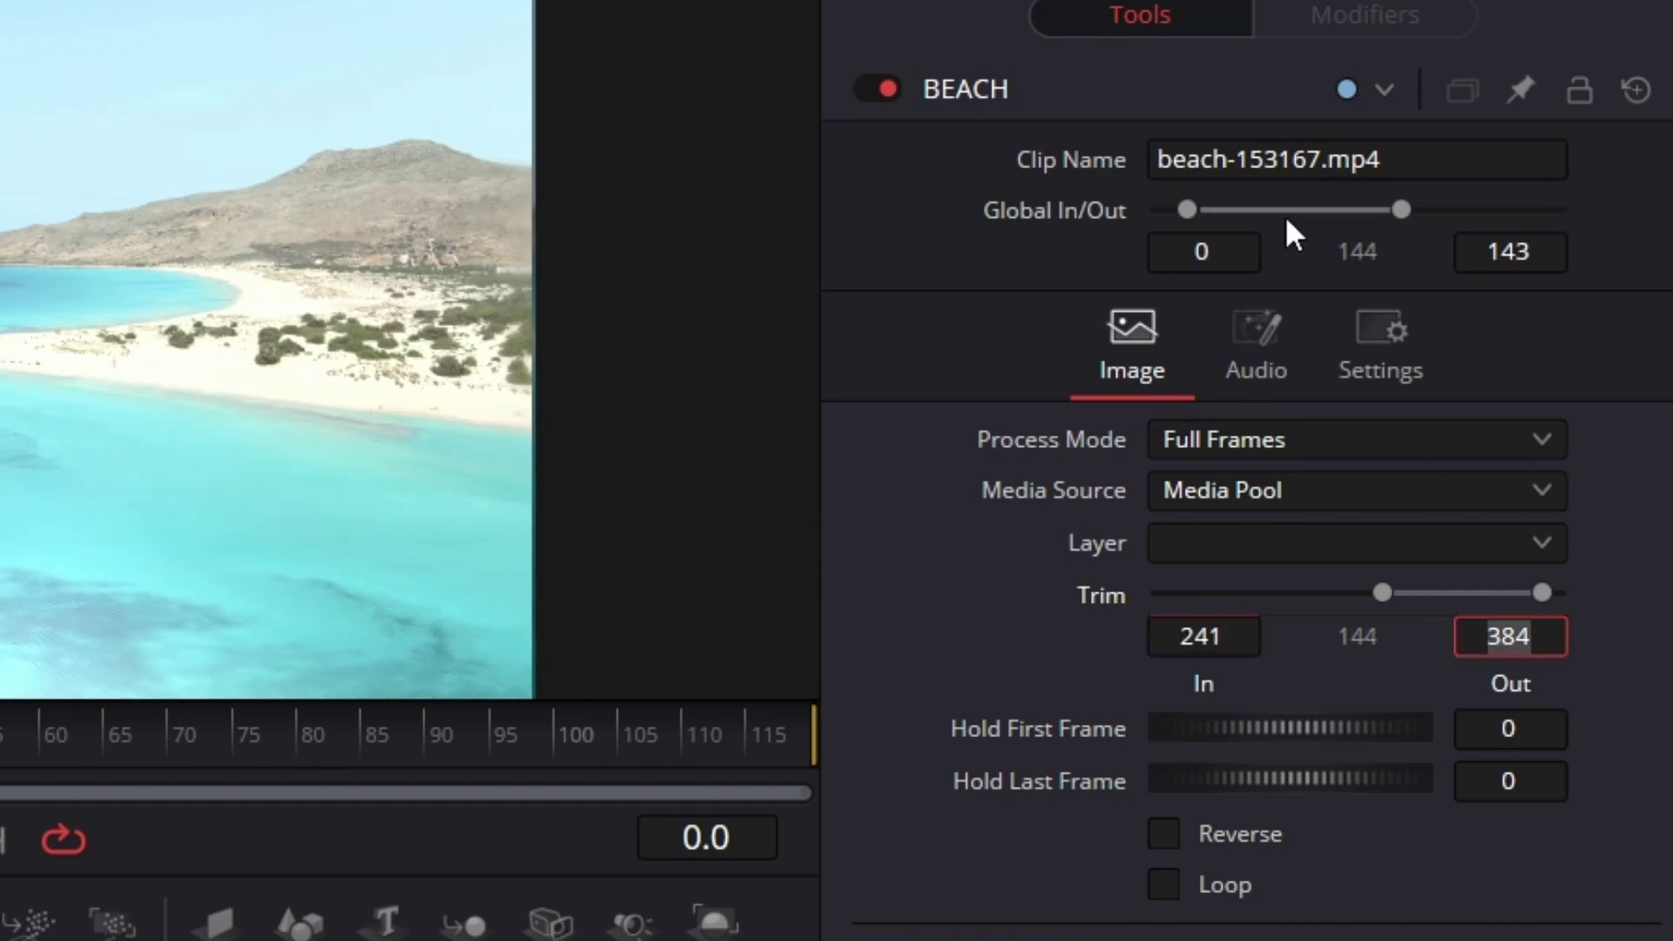
{"action": "left_click_drag", "start_coordinate": [1298, 209], "coordinate": [1204, 215]}
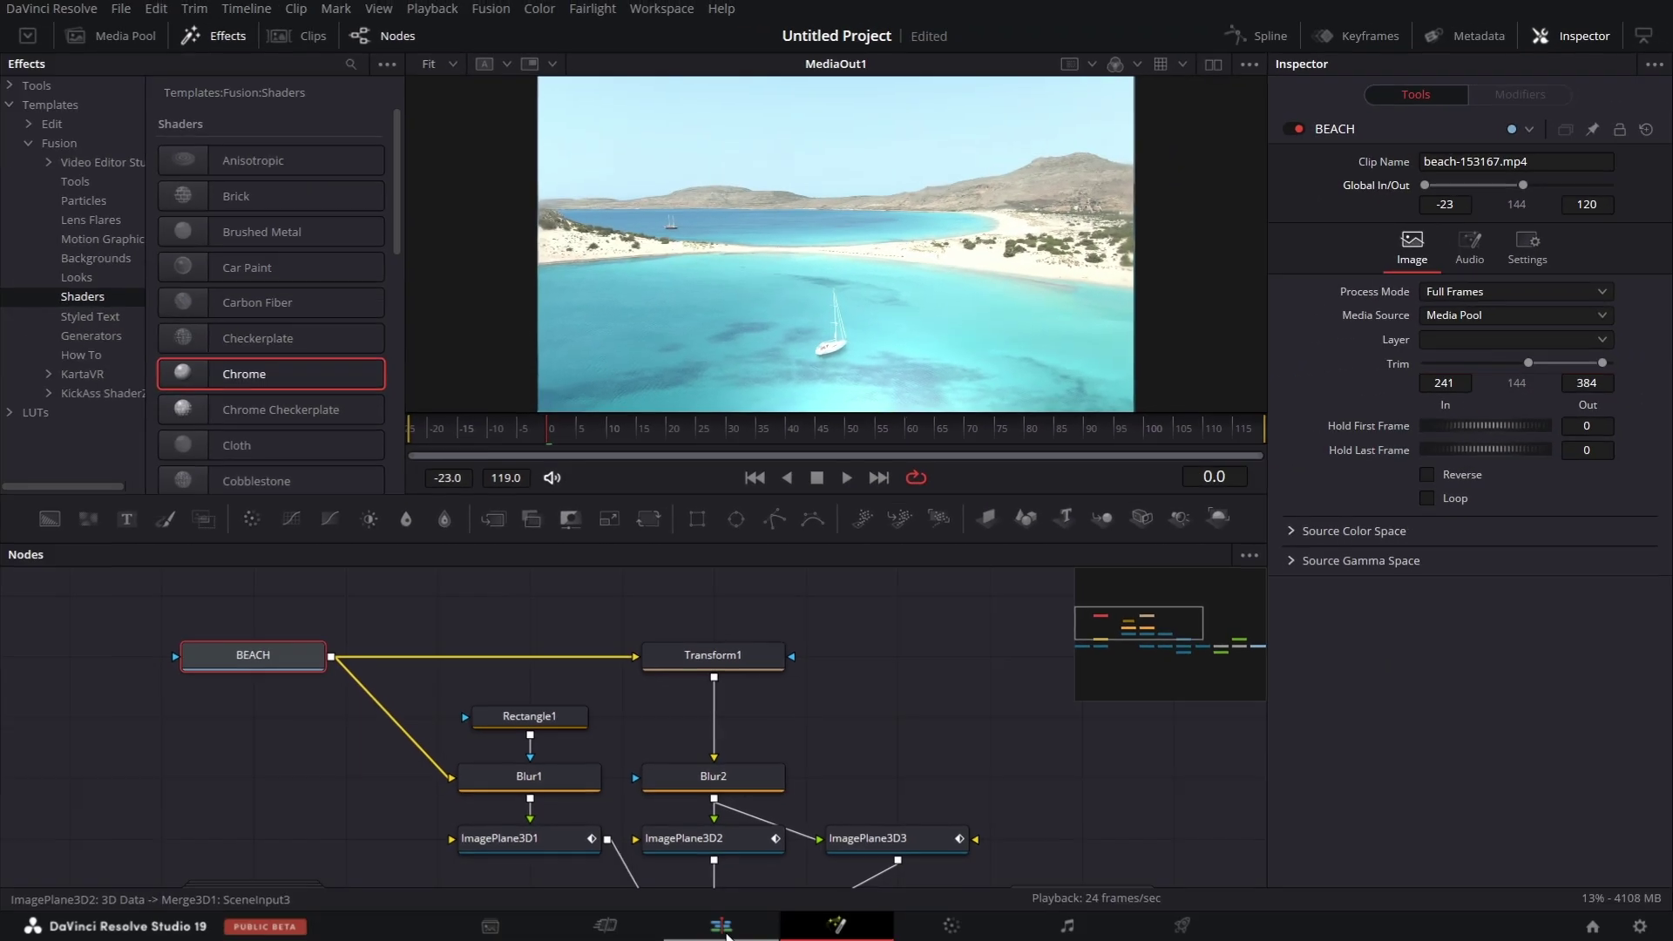
- On the Edit page, add a short fade-in to the start of the Fusion Composition clip over the beach clip
{"action": "left_click", "coordinate": [725, 930]}
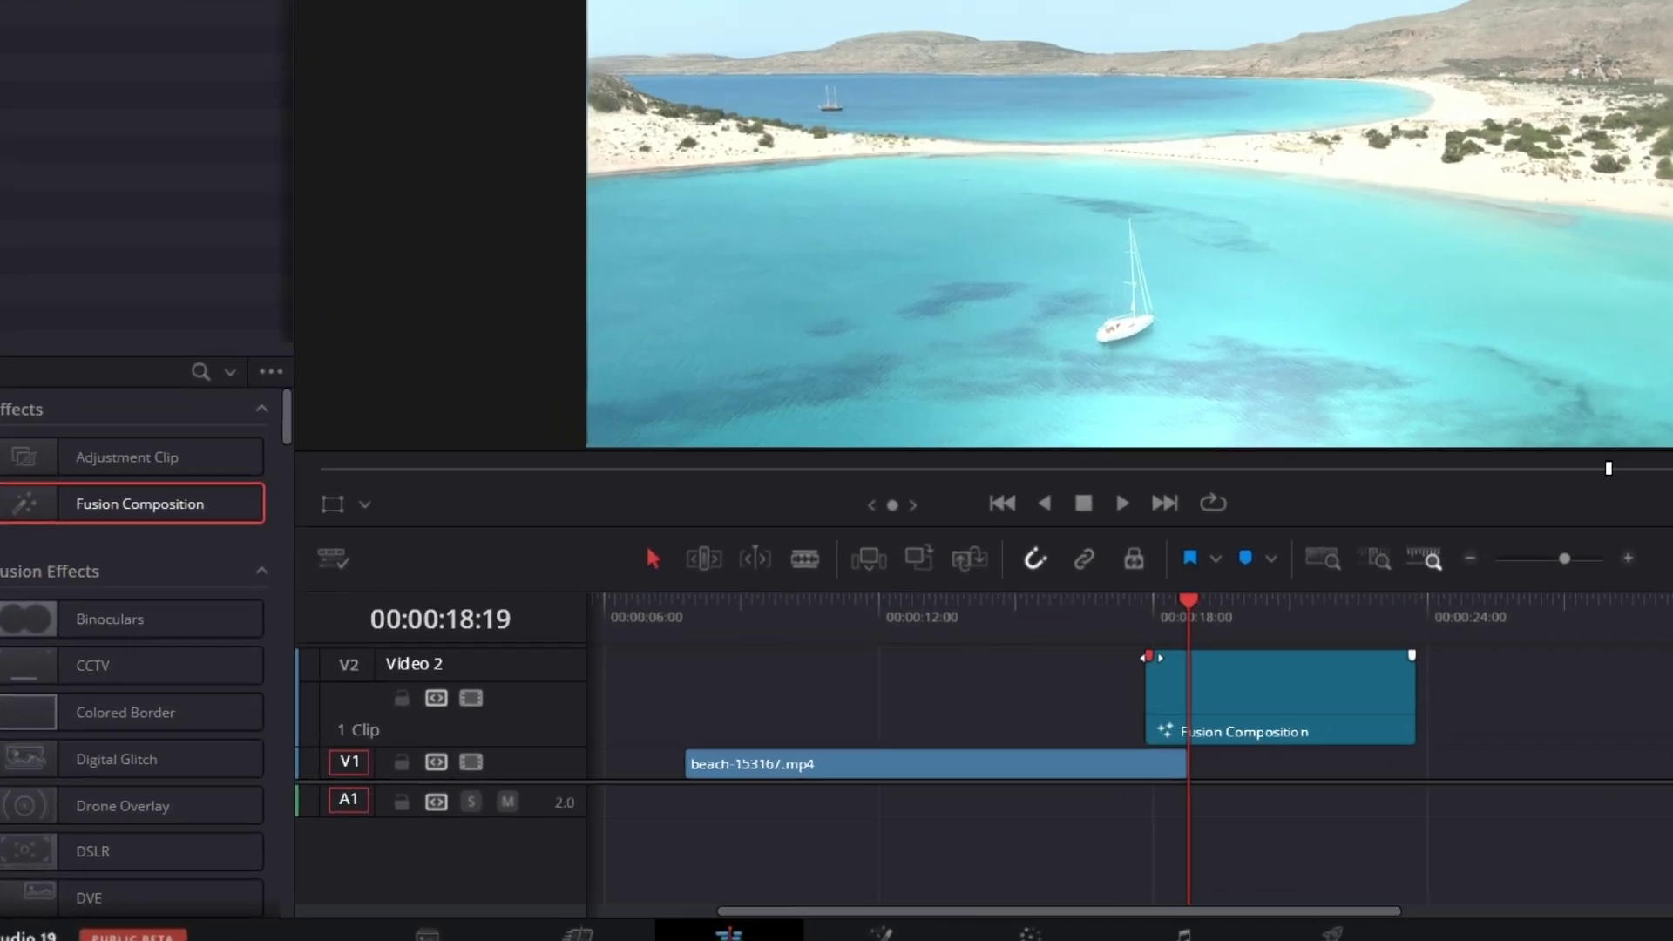
{"action": "left_click_drag", "start_coordinate": [1052, 712], "coordinate": [1068, 712]}
{"action": "left_click_drag", "start_coordinate": [1178, 658], "coordinate": [1180, 660]}
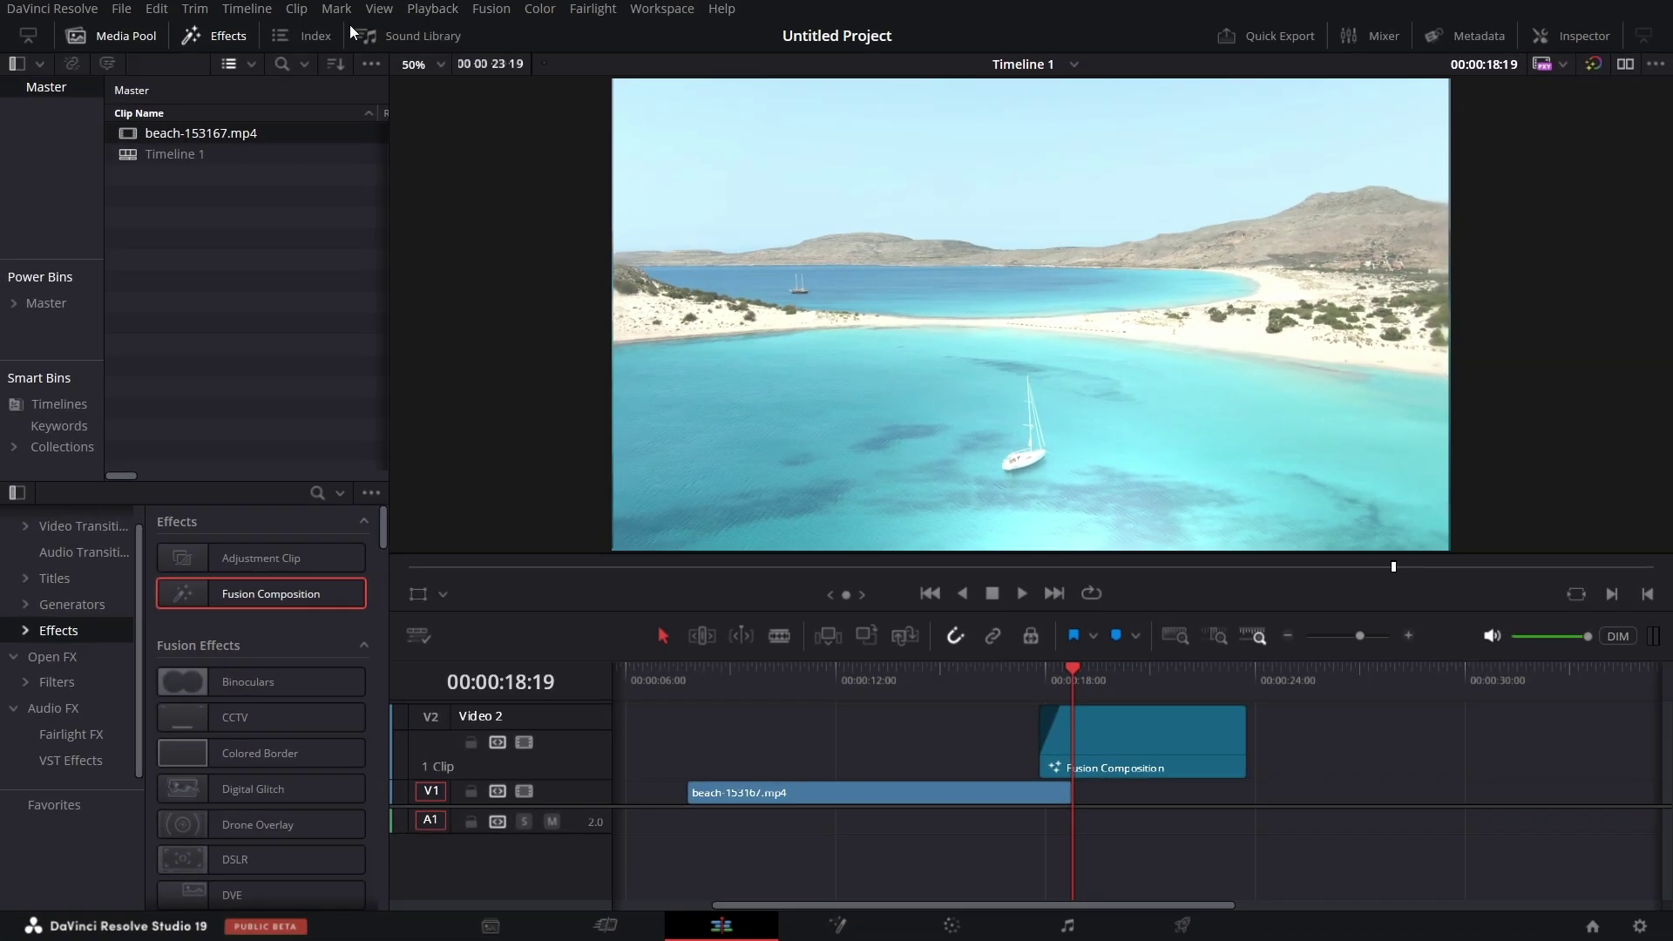
- Combine the Fusion Composition and beach-153167.mp4 clips into a new compound clip with the default name
{"action": "left_click_drag", "start_coordinate": [913, 724], "coordinate": [1071, 792]}
{"action": "right_click", "coordinate": [1116, 730]}
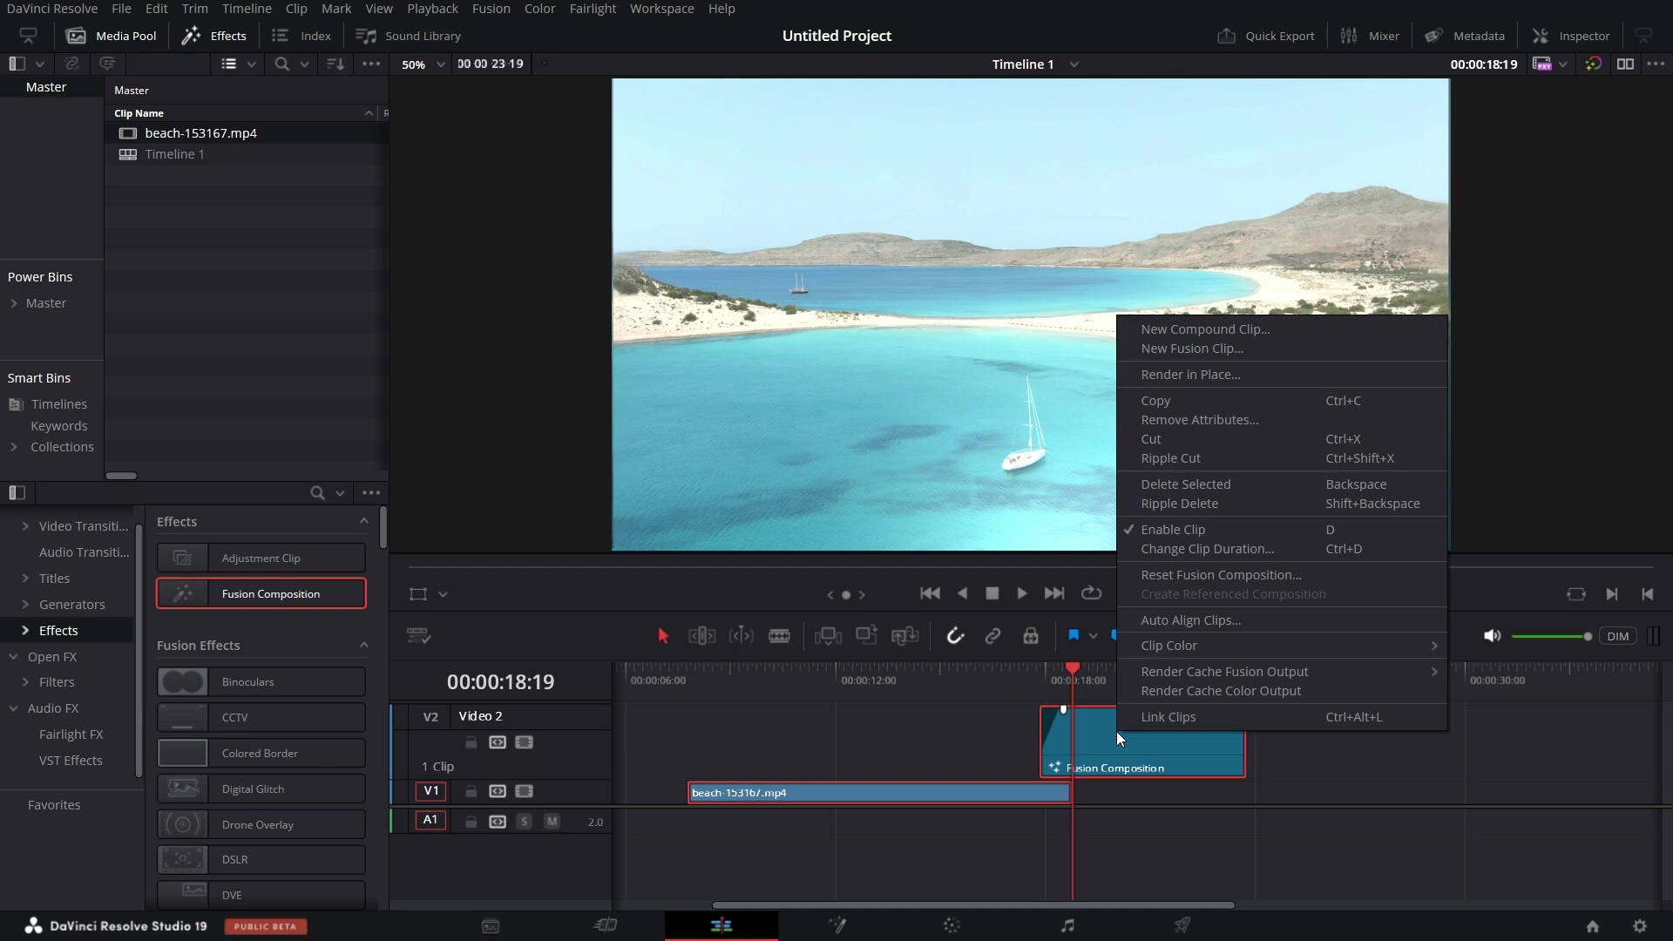
{"action": "left_click", "coordinate": [1273, 332]}
{"action": "key", "text": "Return"}
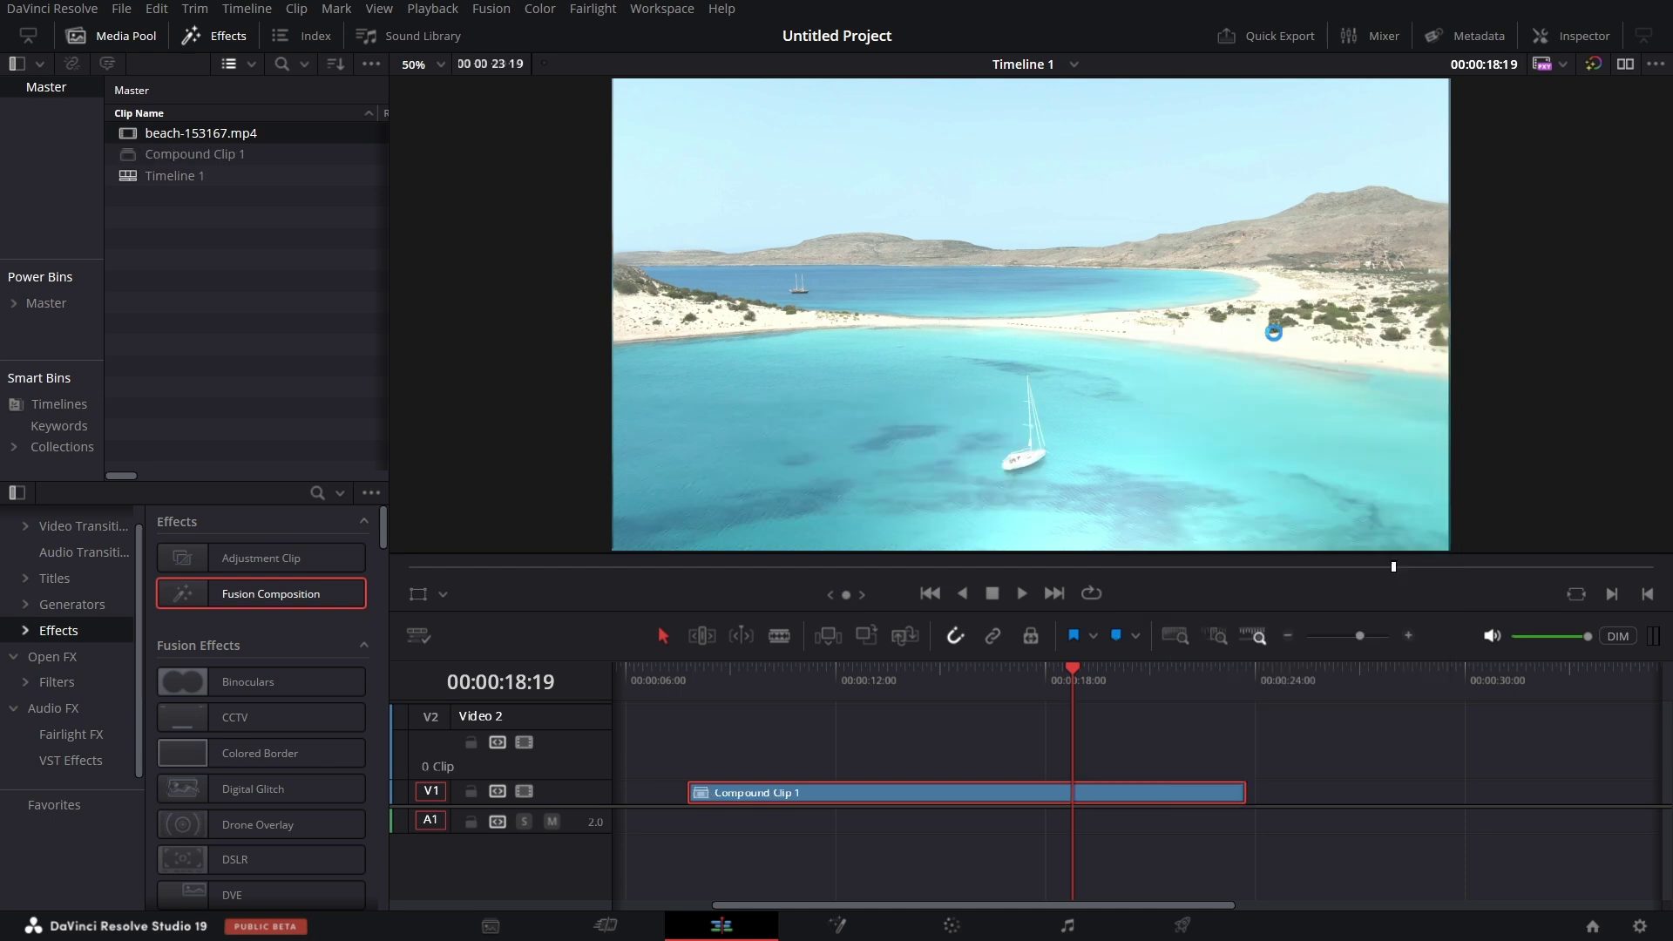
- Render the compound clip in place as QuickTime with the H.265 codec, keeping the other render settings at their defaults
{"action": "right_click", "coordinate": [1010, 789]}
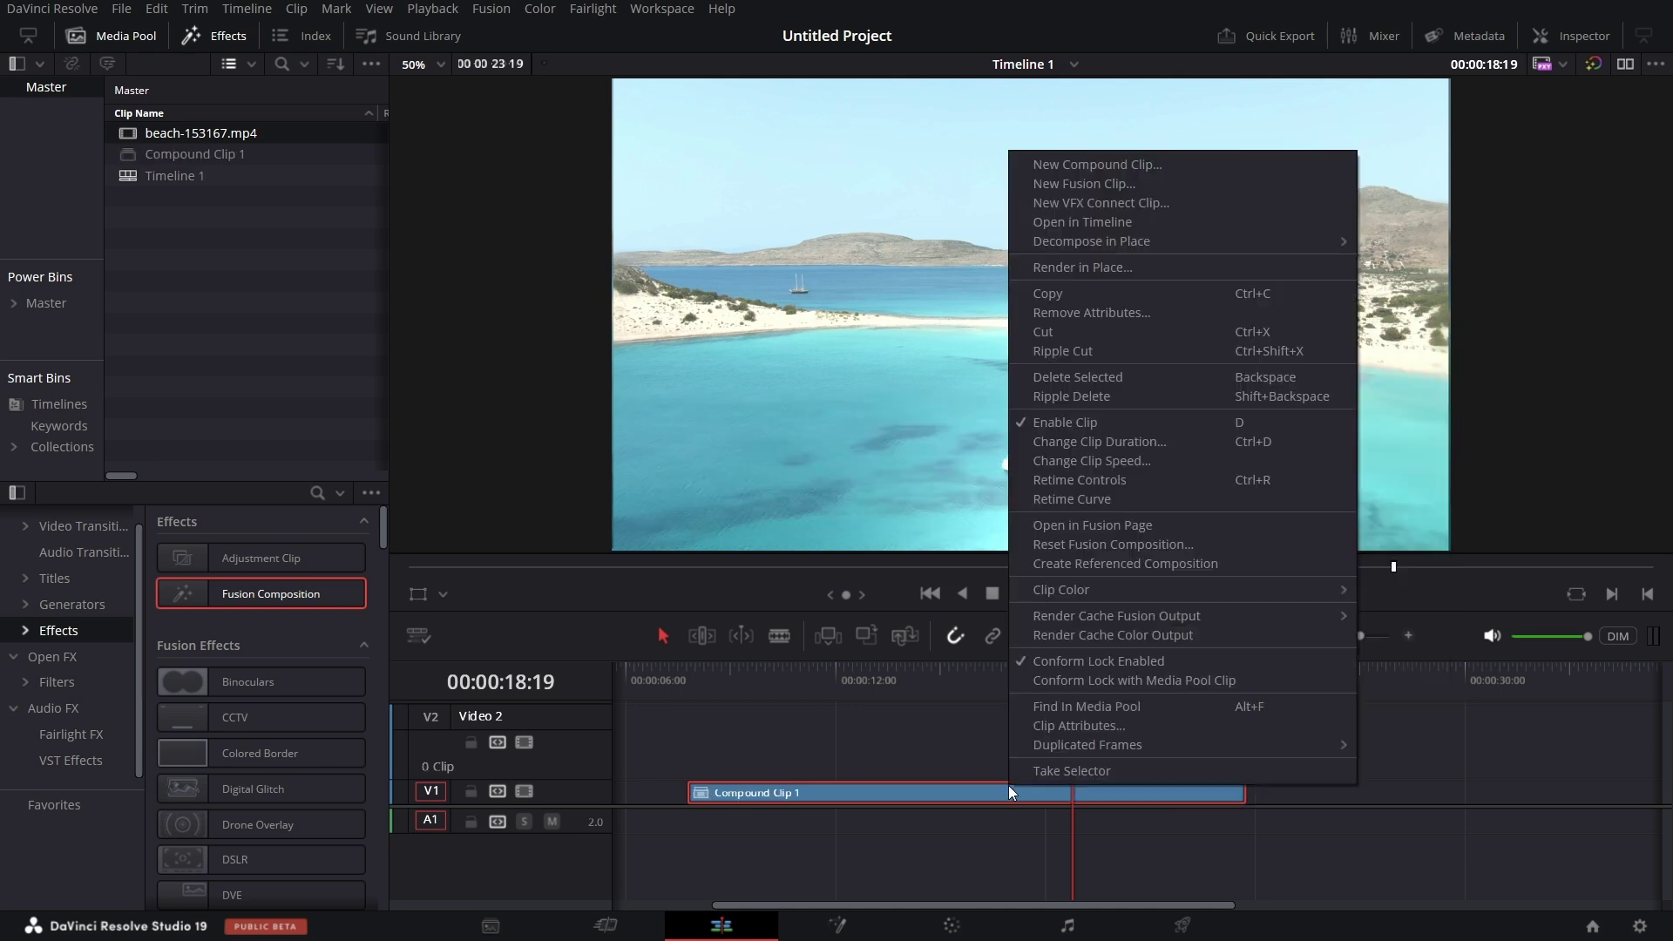
{"action": "left_click", "coordinate": [1131, 265]}
{"action": "left_click", "coordinate": [806, 356]}
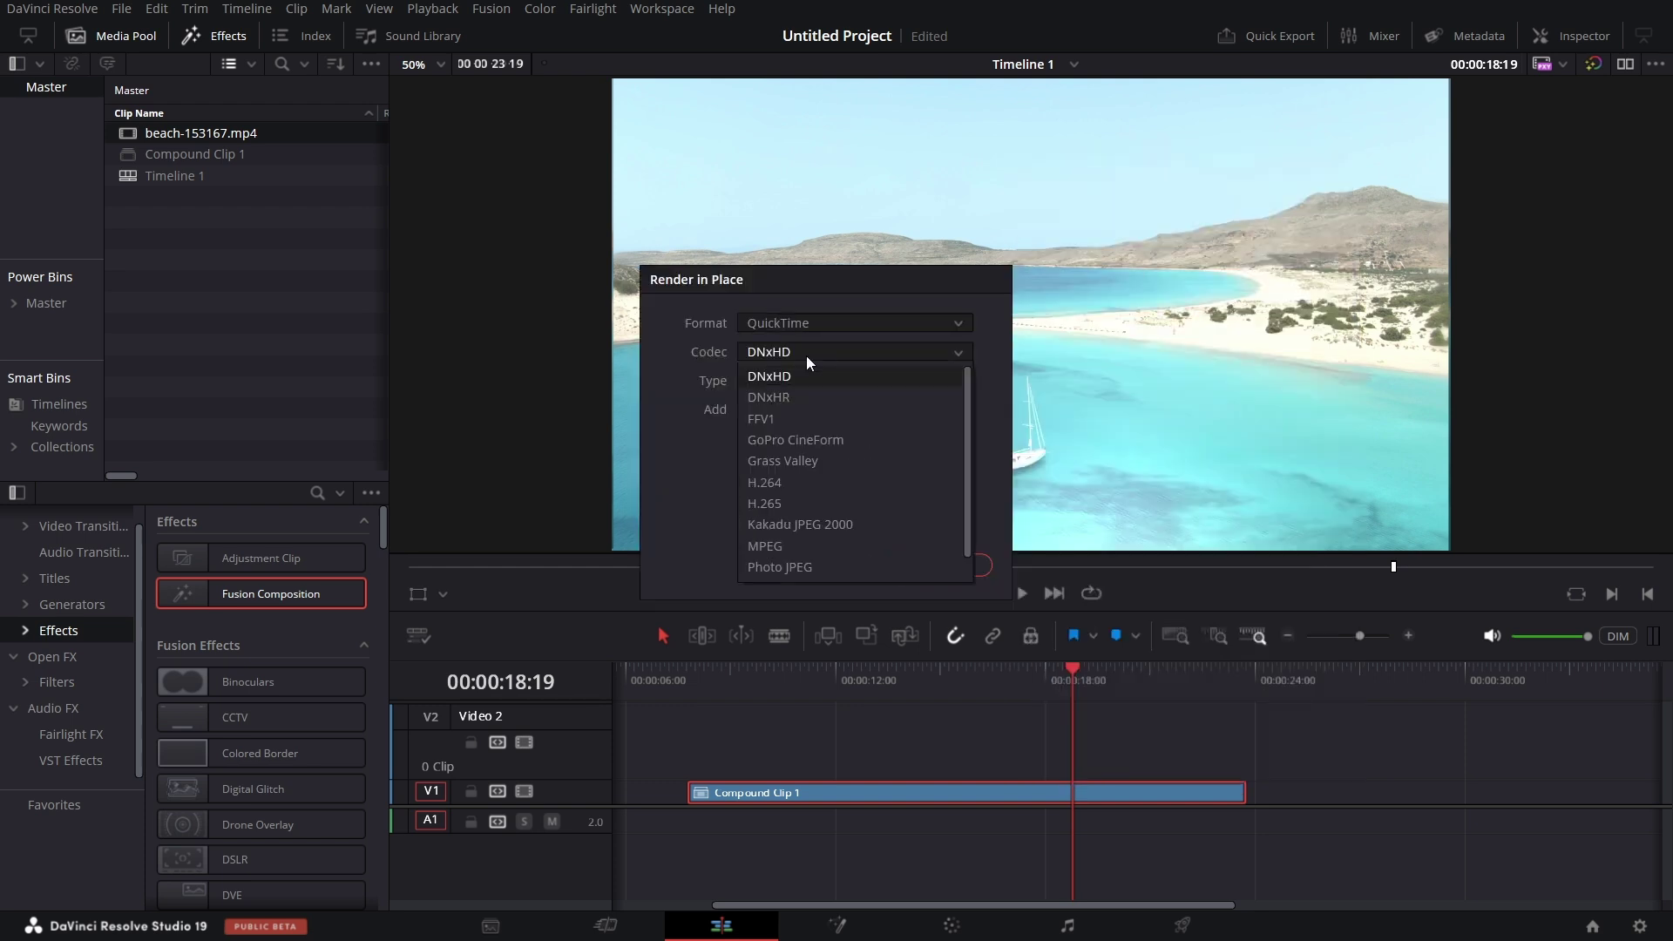
{"action": "left_click", "coordinate": [792, 500]}
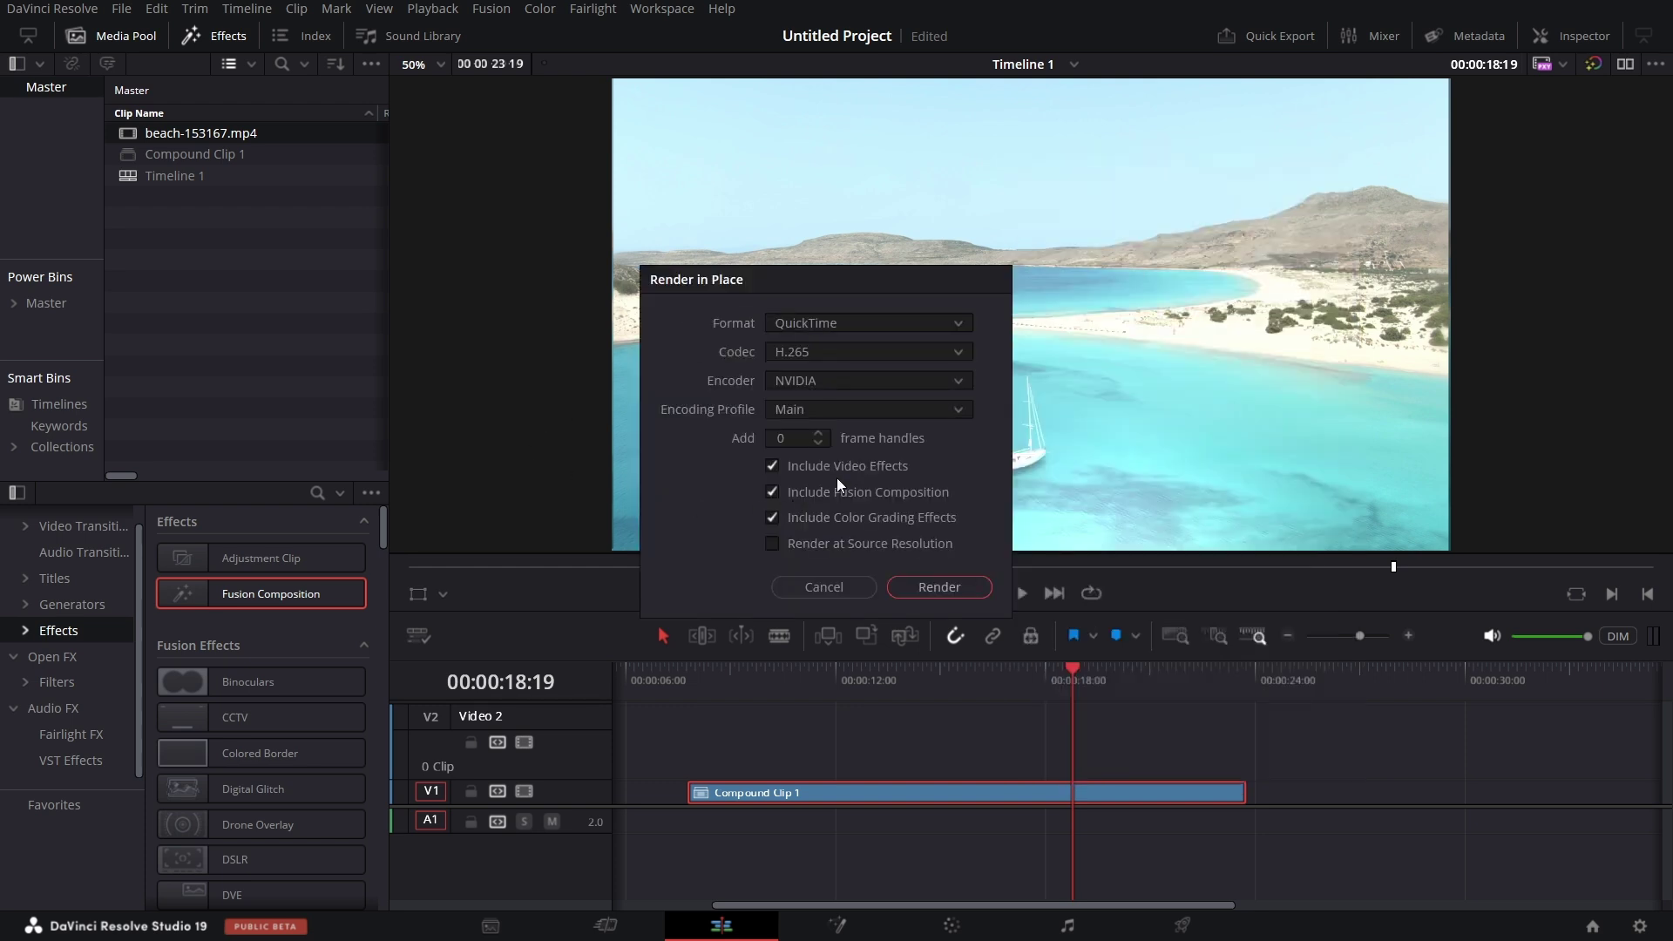
{"action": "left_click", "coordinate": [953, 588]}
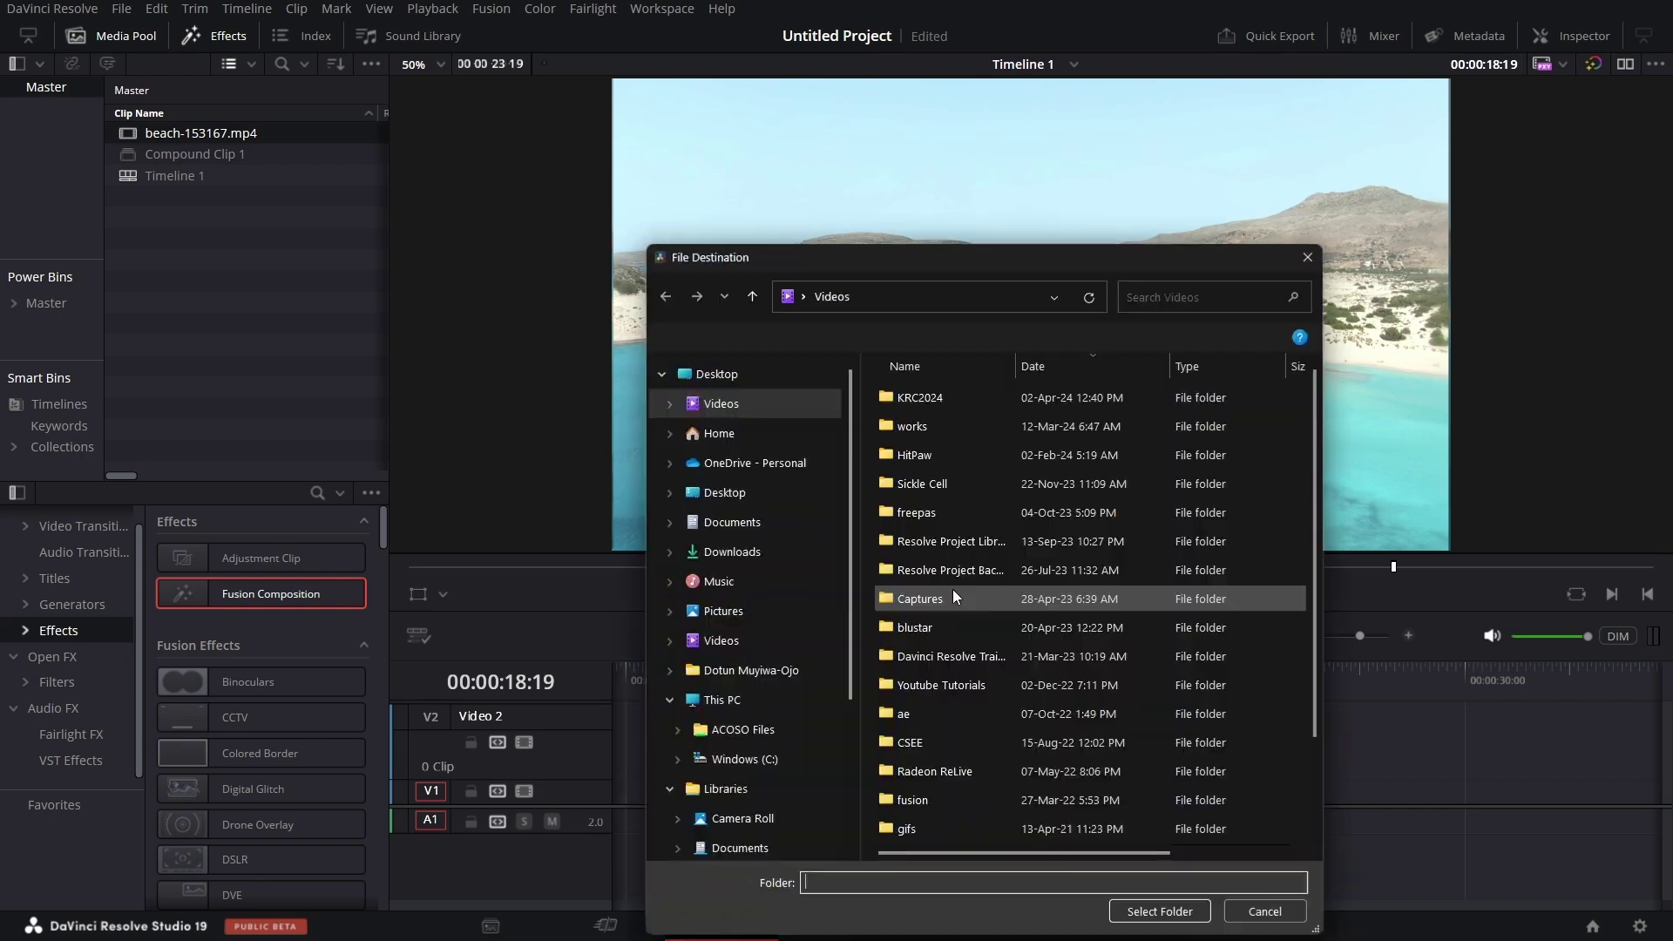